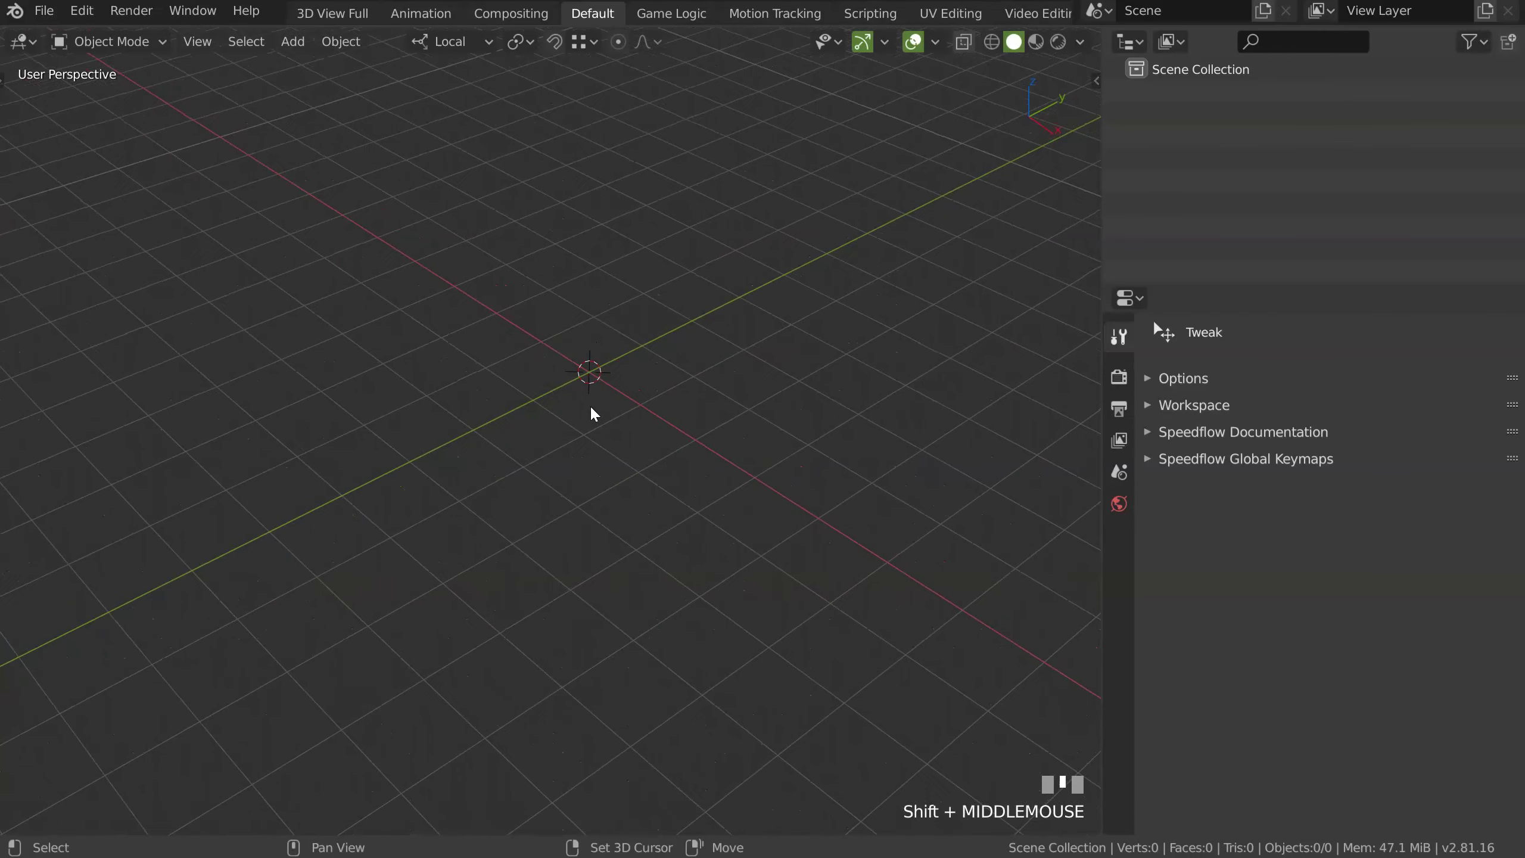
key("space")
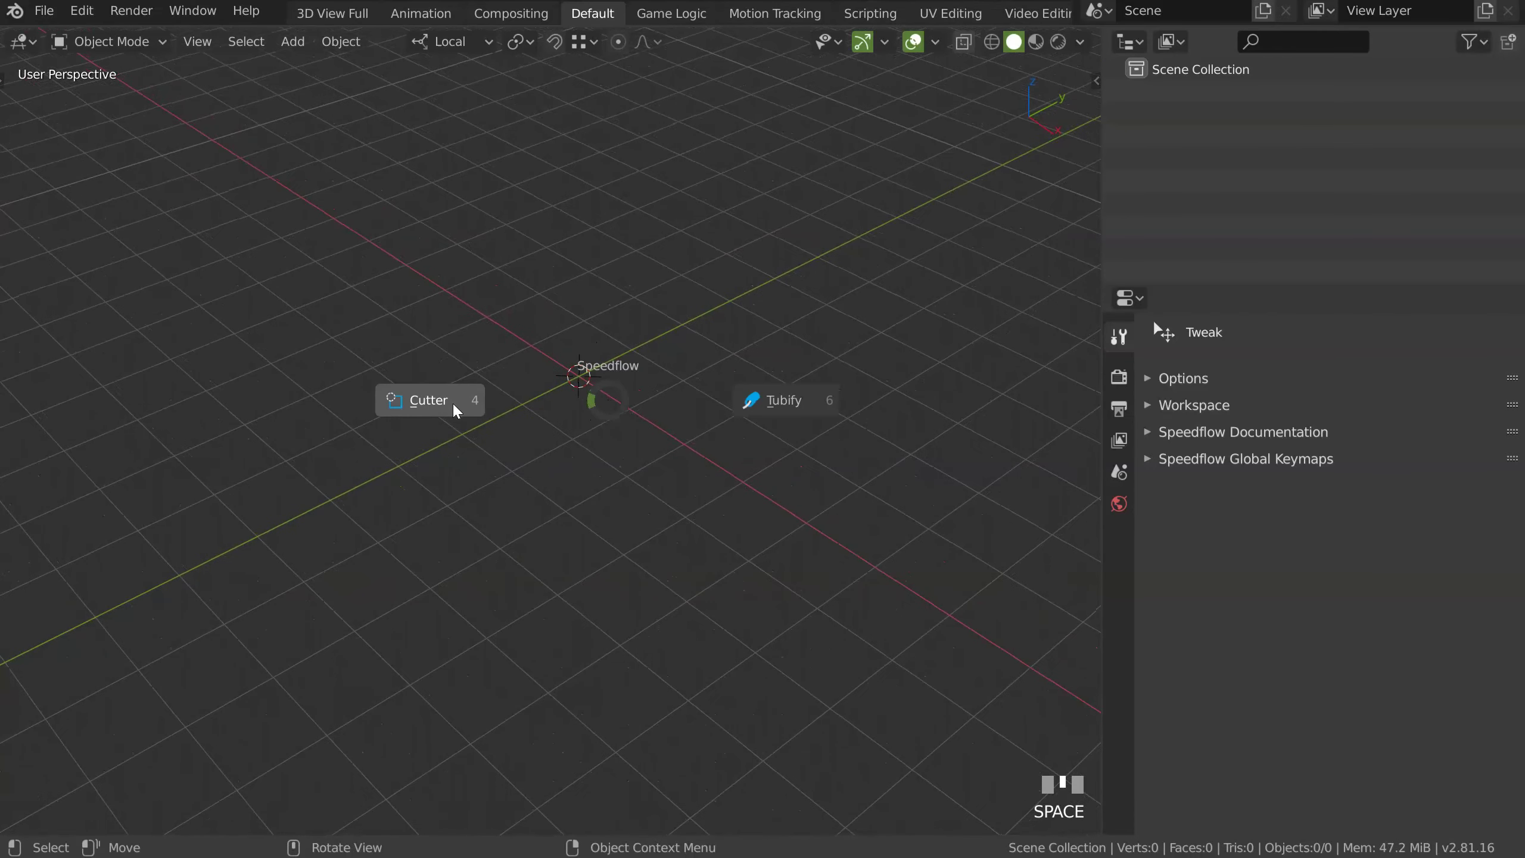
key("Escape")
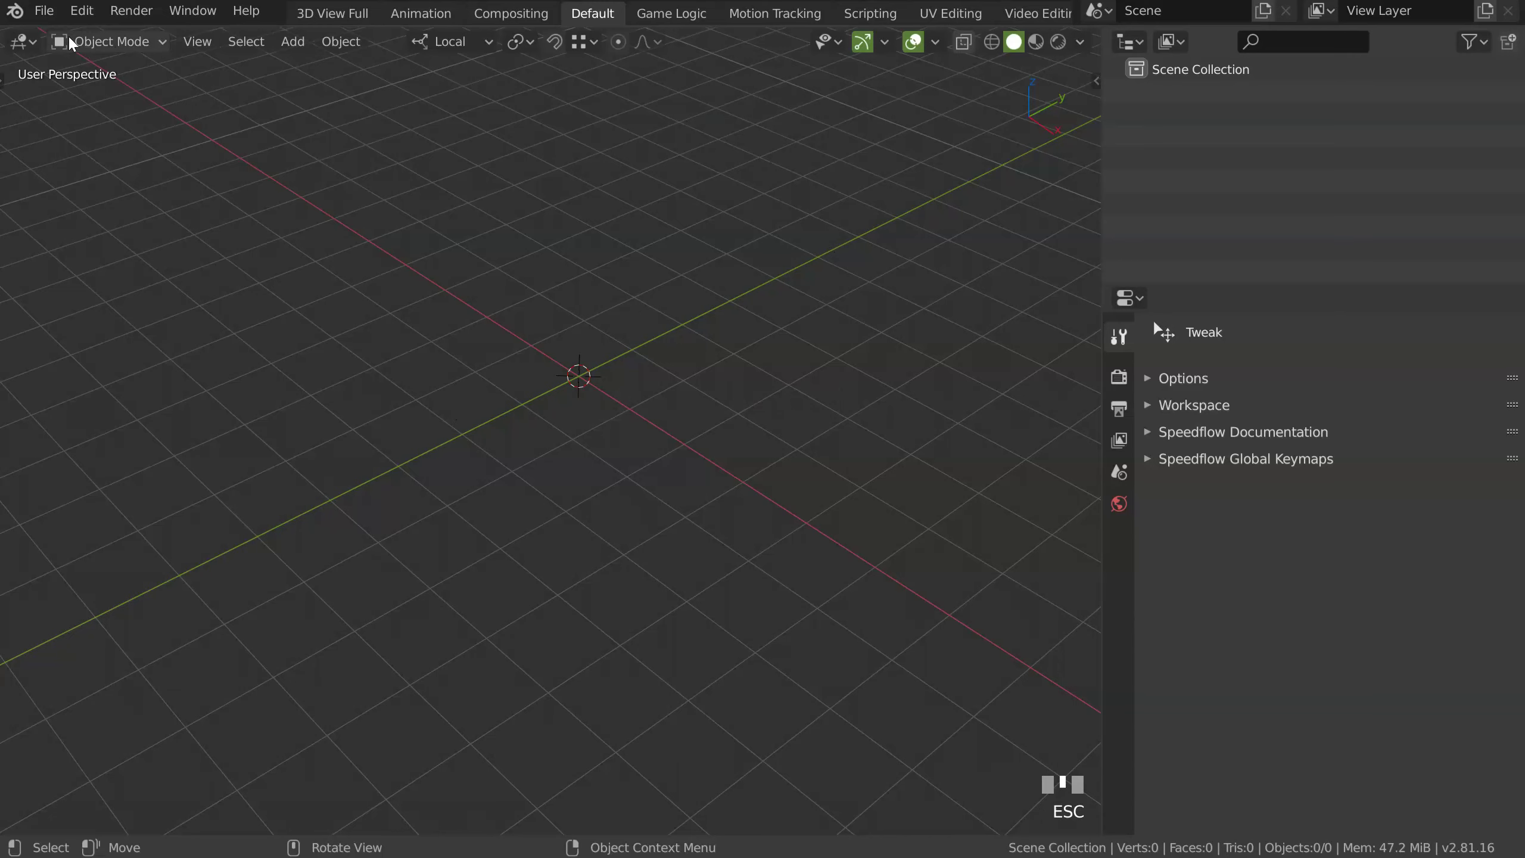
Open the add-on preferences, filter the add-ons by "speedf" and expand the SpeedFlow add-on's details
left_click(68, 16)
left_click(129, 334)
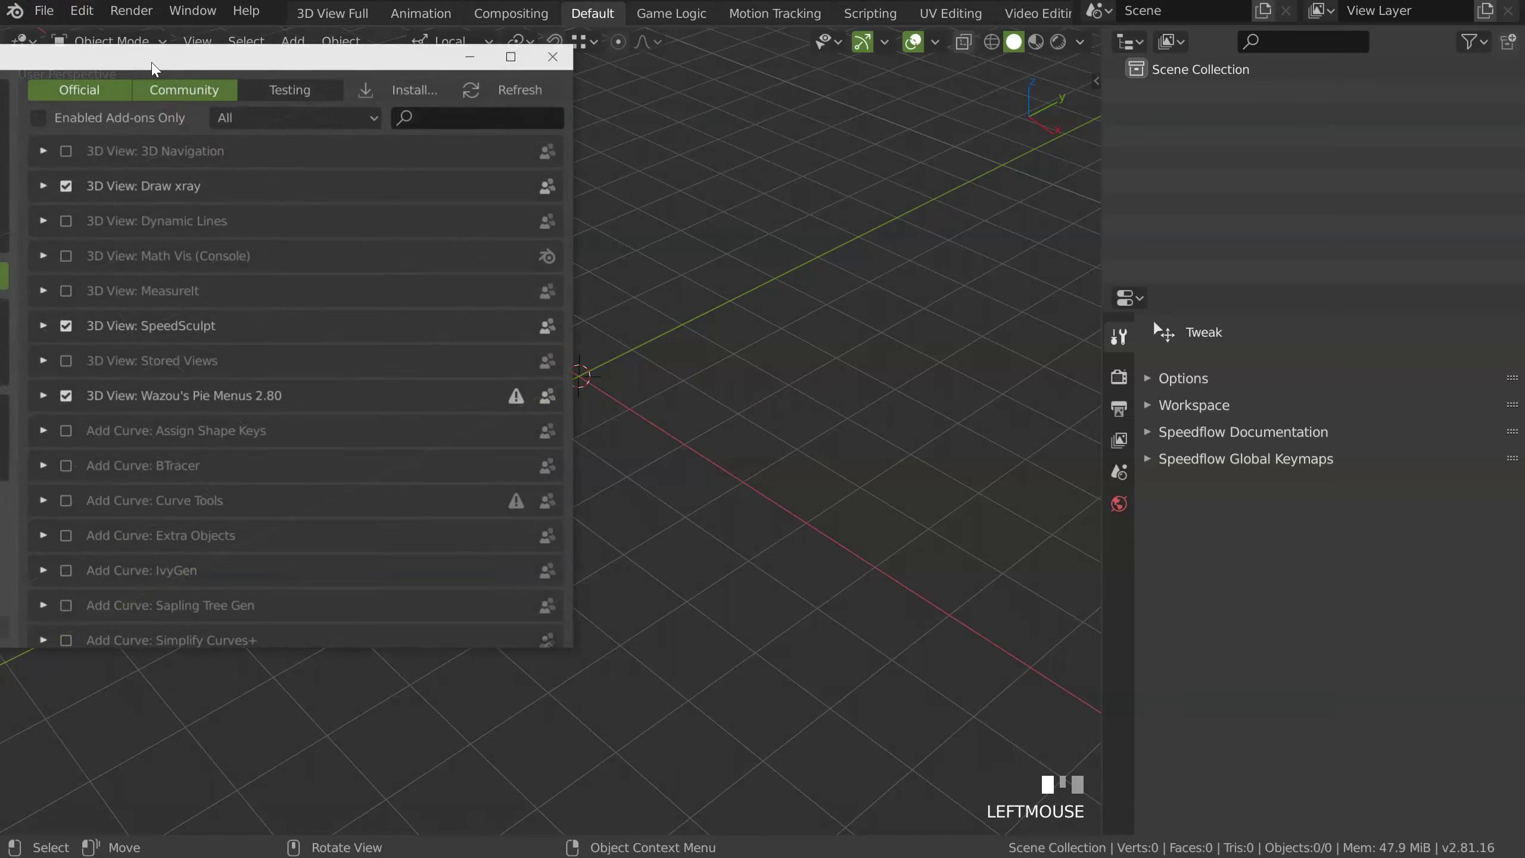
left_click_drag(155, 68, 509, 103)
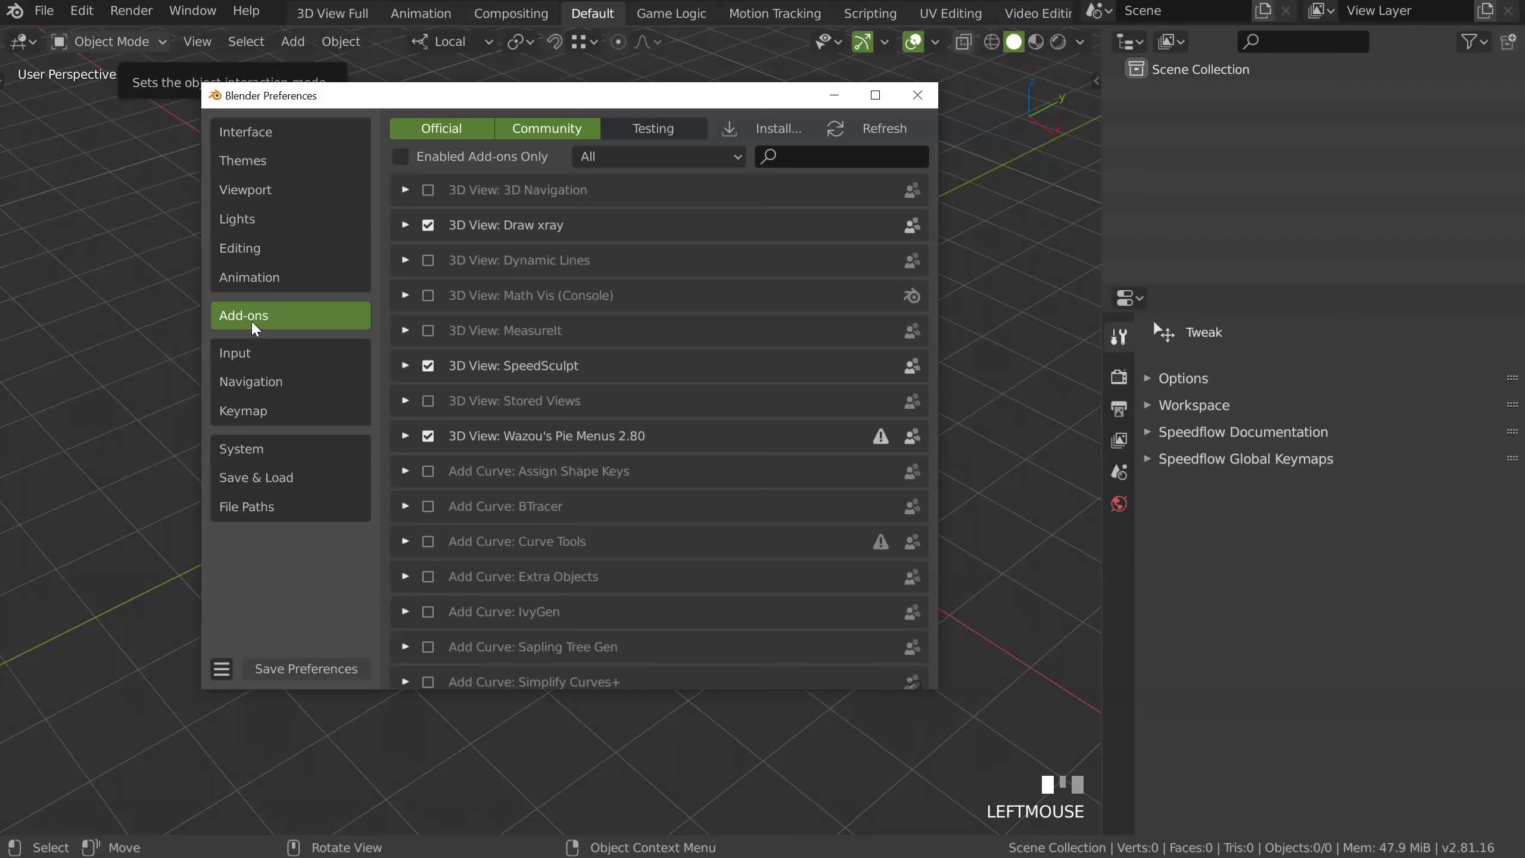
left_click(814, 159)
type("spe")
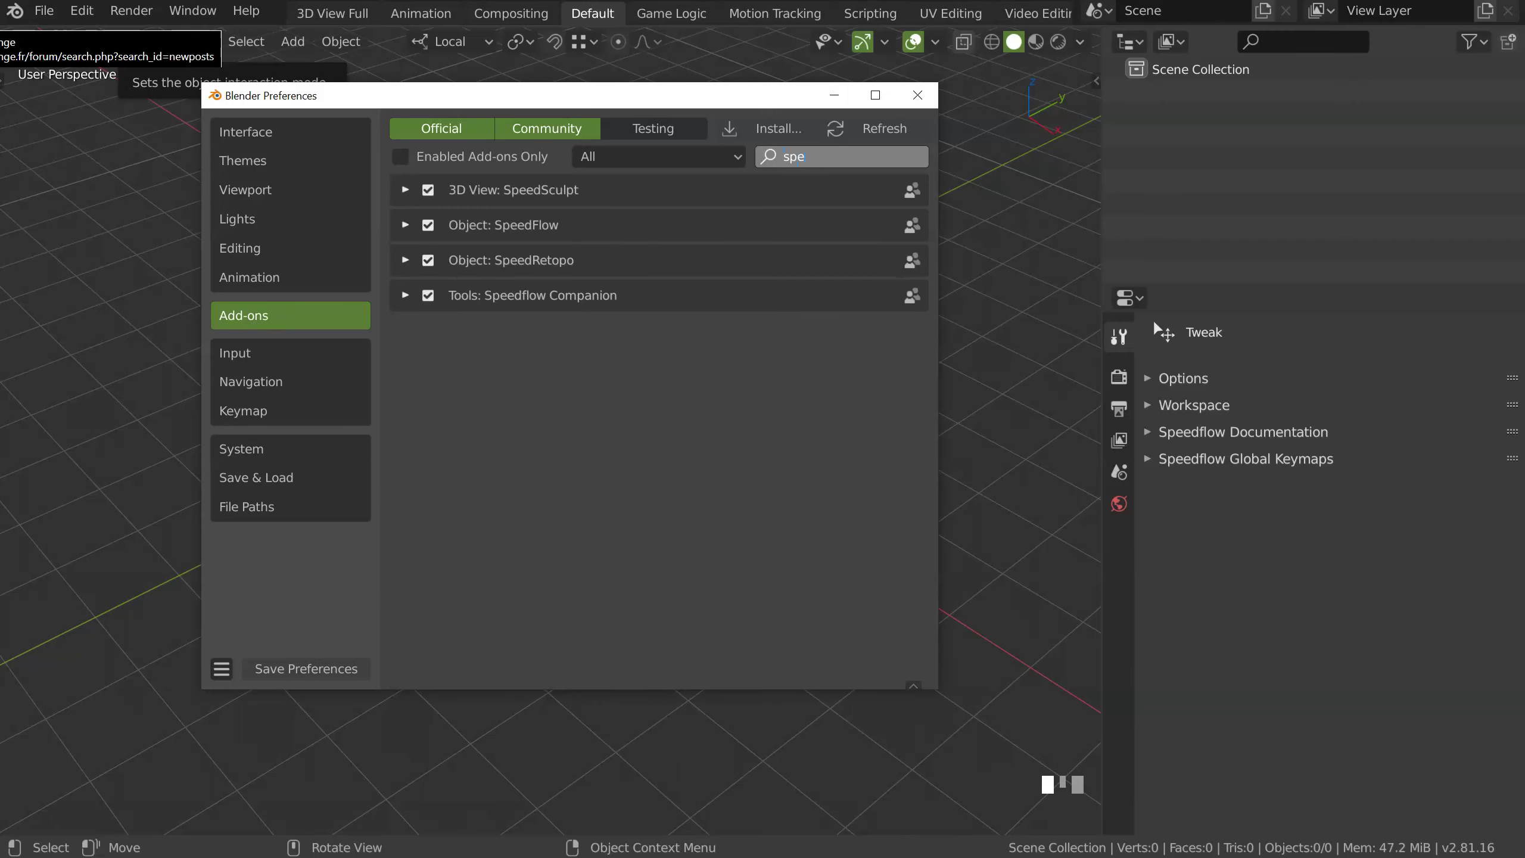
type("edf")
key("Return")
left_click(406, 189)
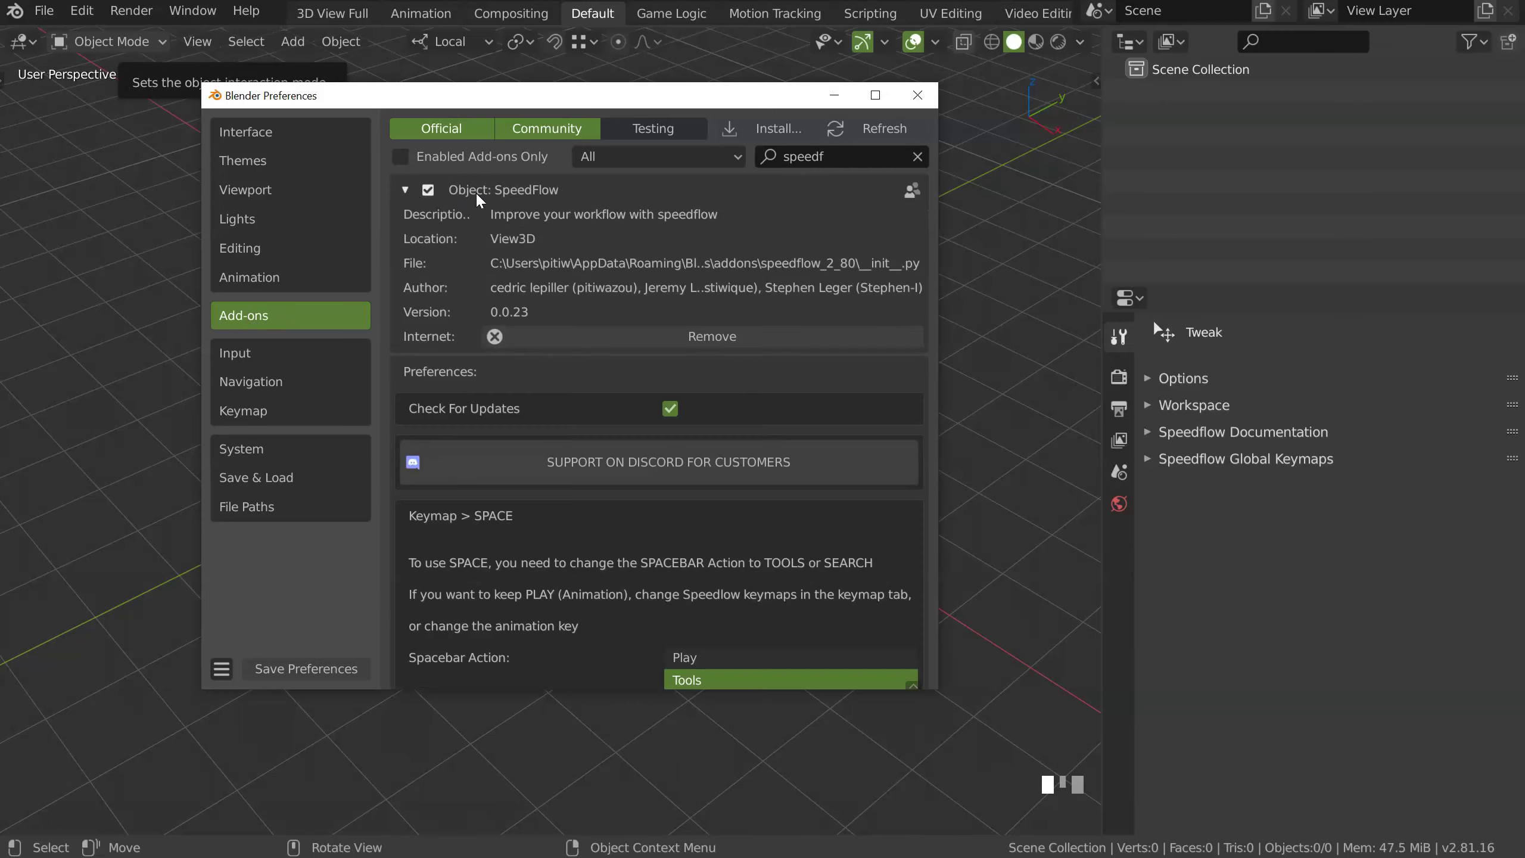
Examine SpeedFlow's add-on information and its Spacebar Action options in the preferences
scroll(476, 191, "down", 5)
scroll(621, 196, "up", 3)
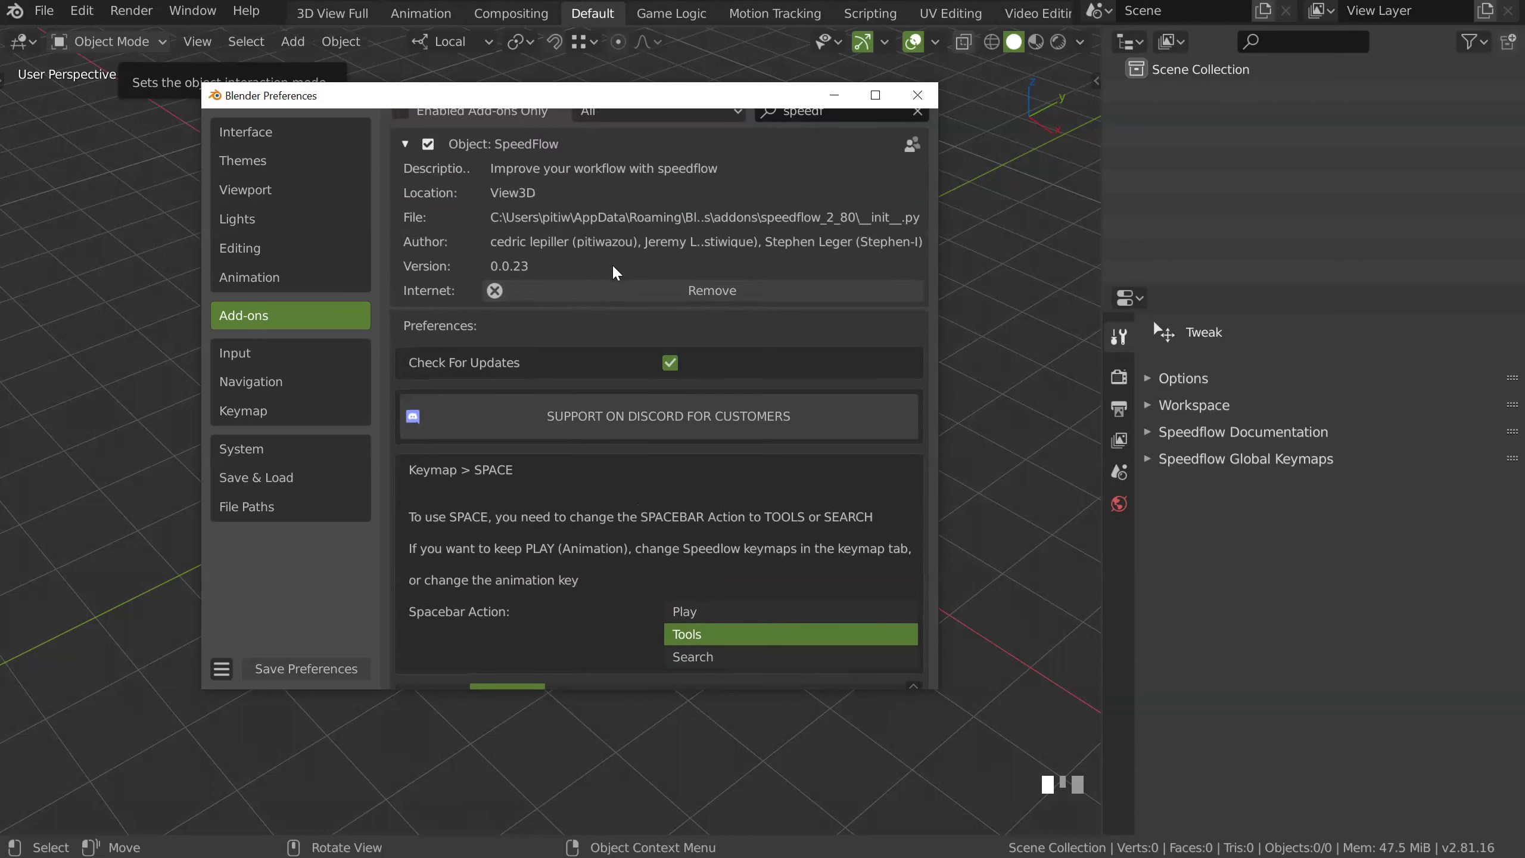
scroll(616, 272, "down", 5)
scroll(589, 308, "up", 7)
scroll(419, 183, "down", 5)
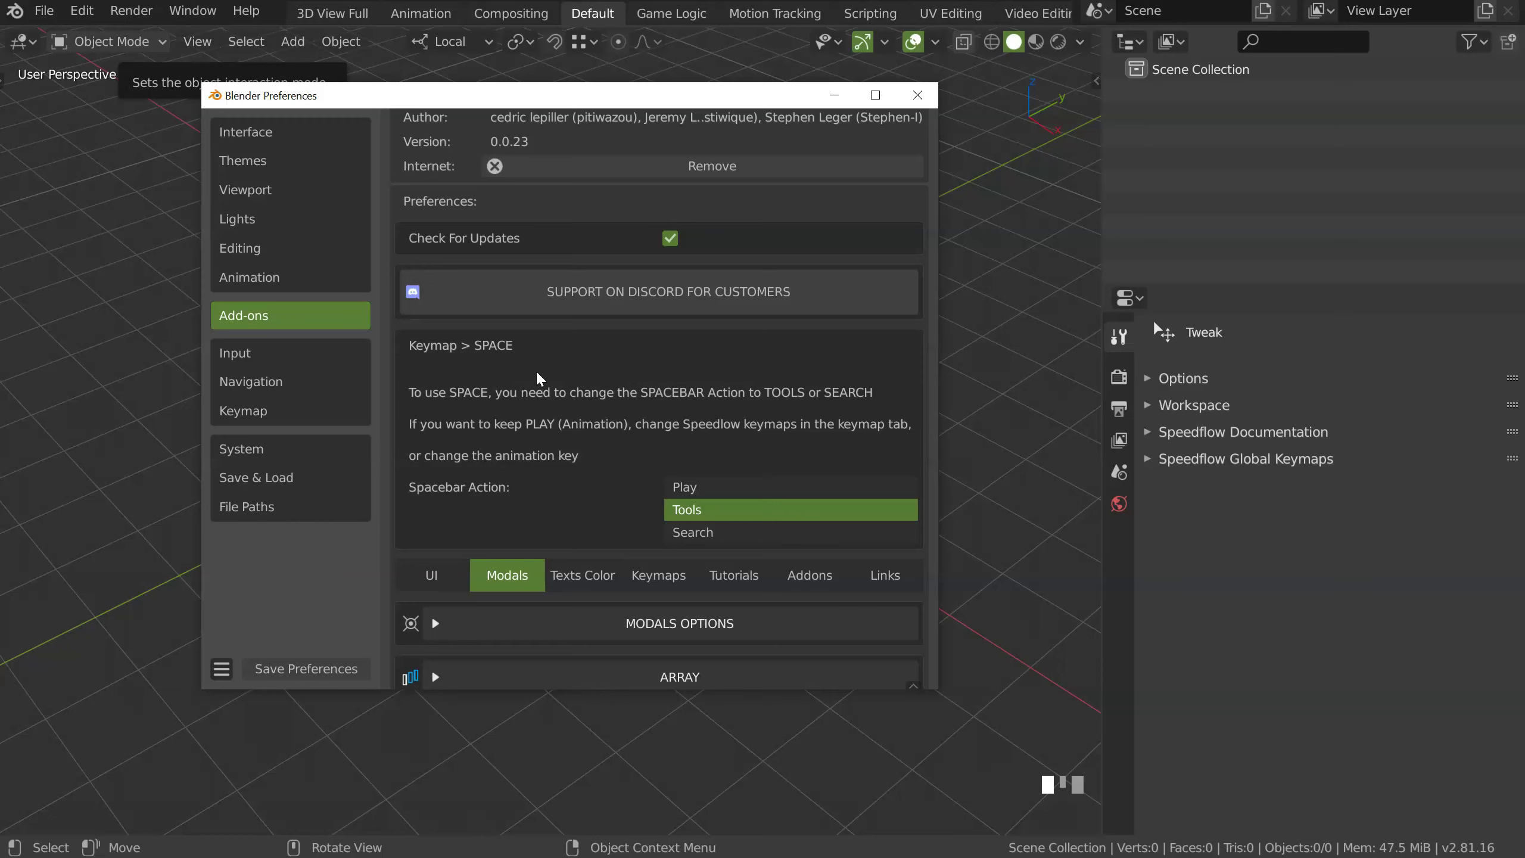
scroll(575, 265, "down", 2)
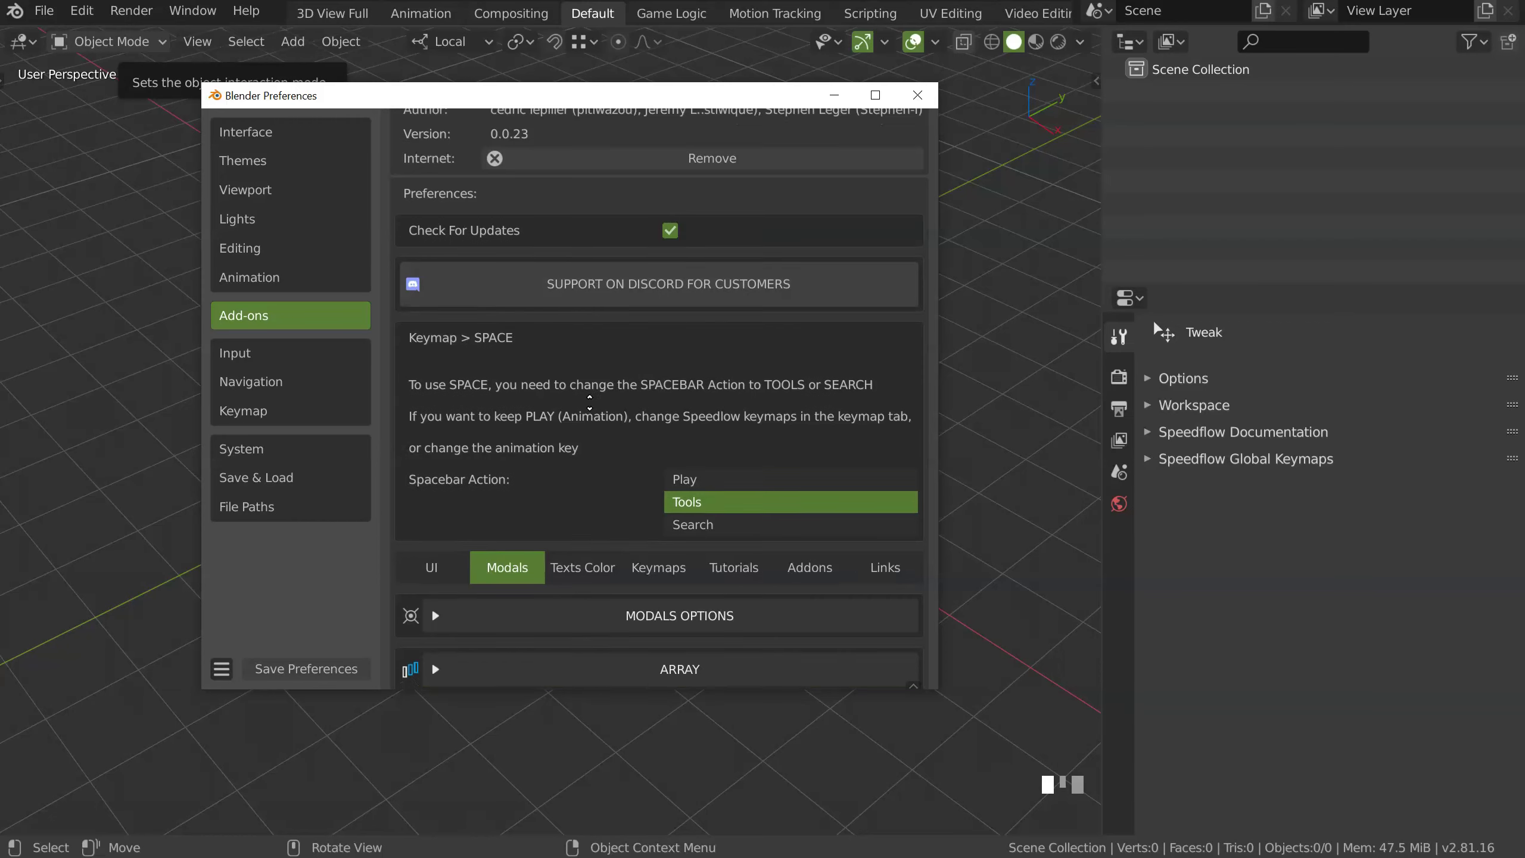
scroll(576, 264, "down", 2)
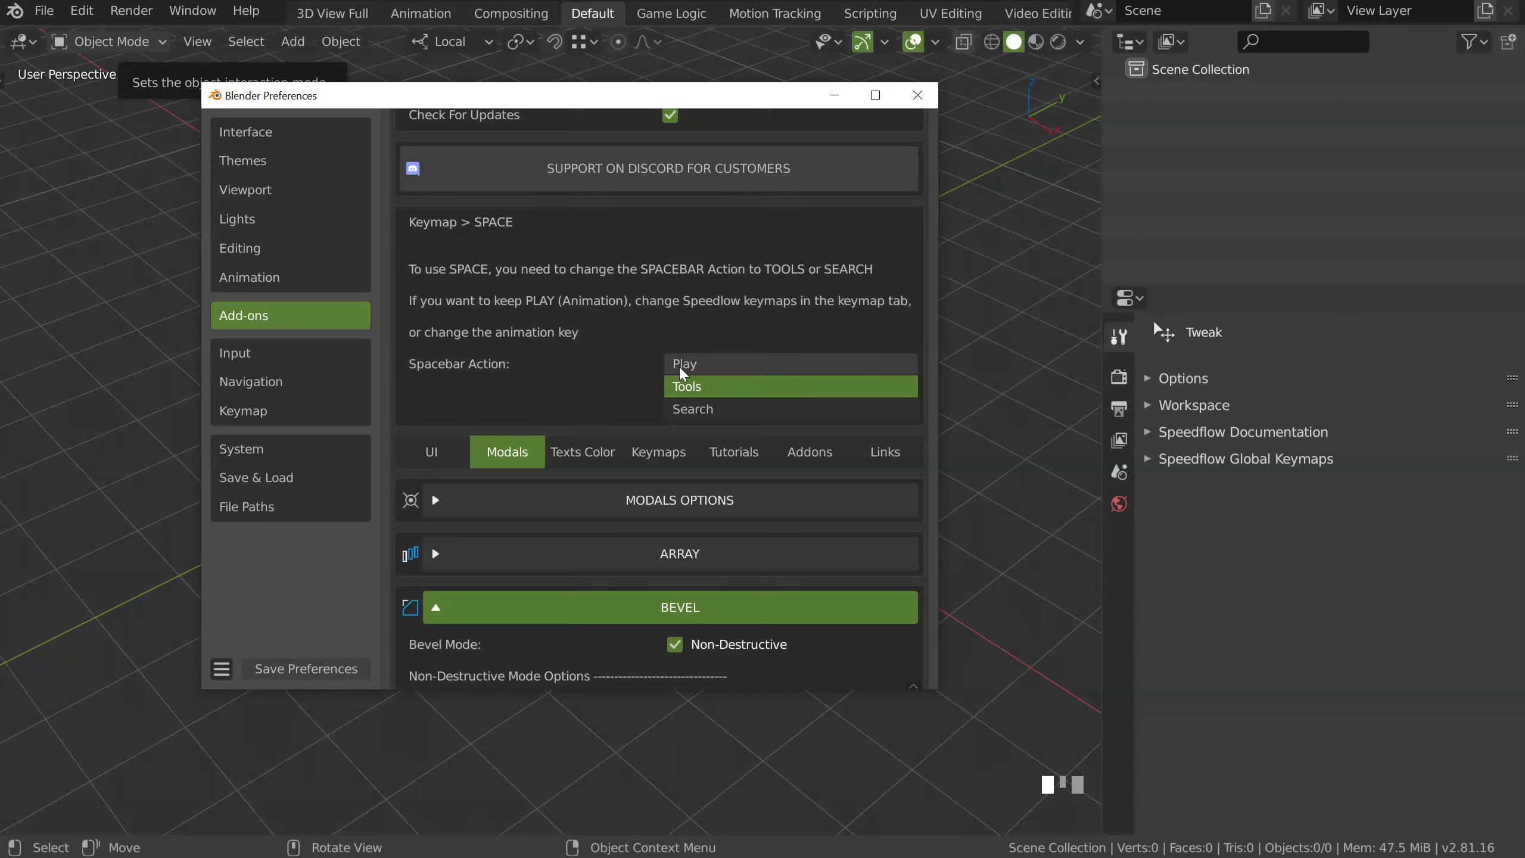
Collapse the Bevel settings under Modals and the expanded menu groups in SpeedFlow's UI preferences
middle_click_drag(576, 391, 610, 217)
left_click(473, 445)
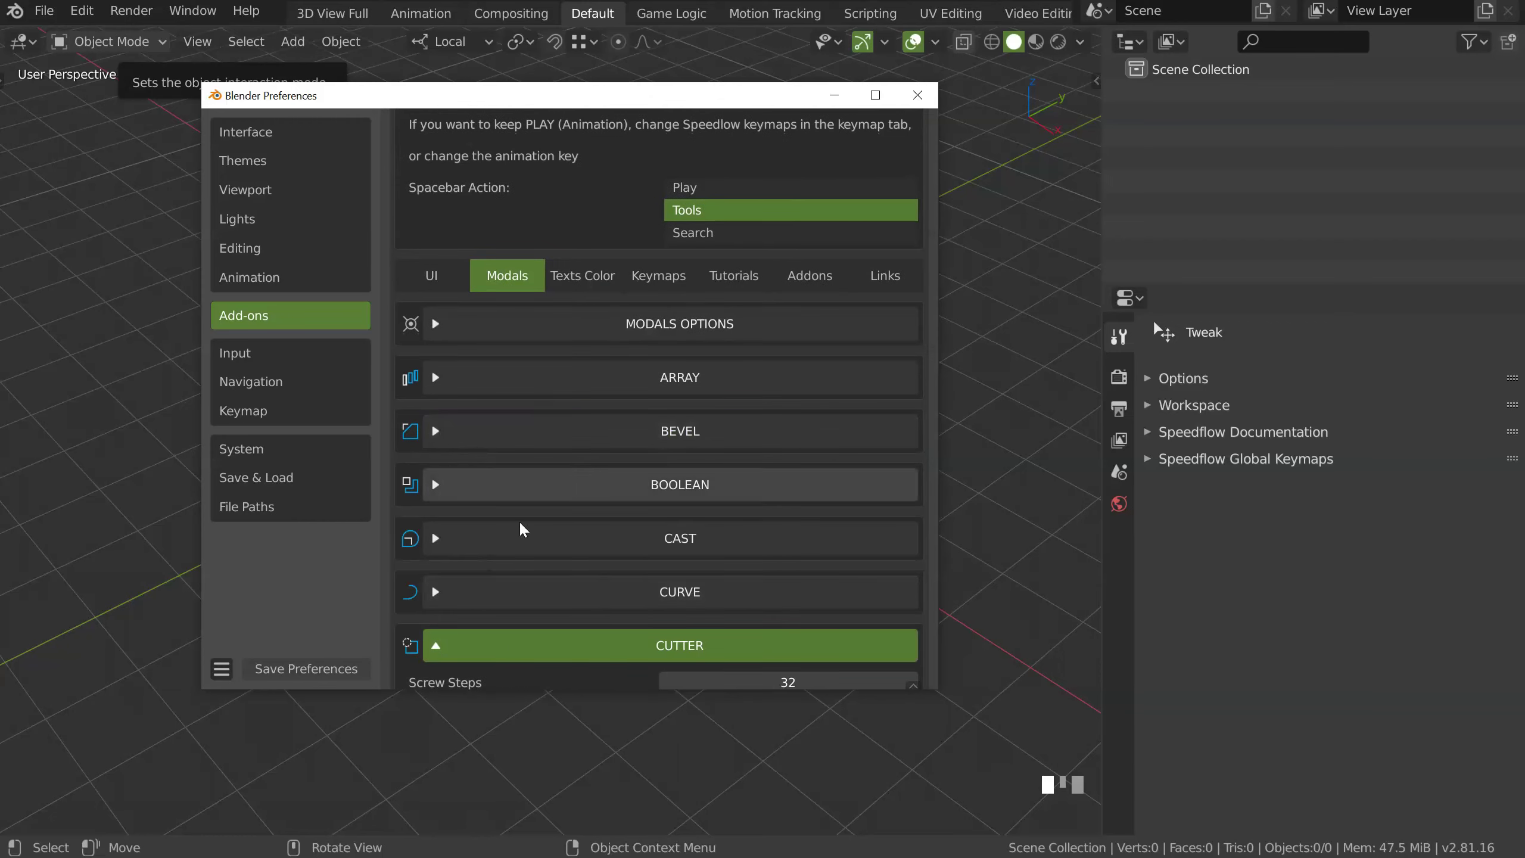
left_click(428, 278)
left_click(452, 388)
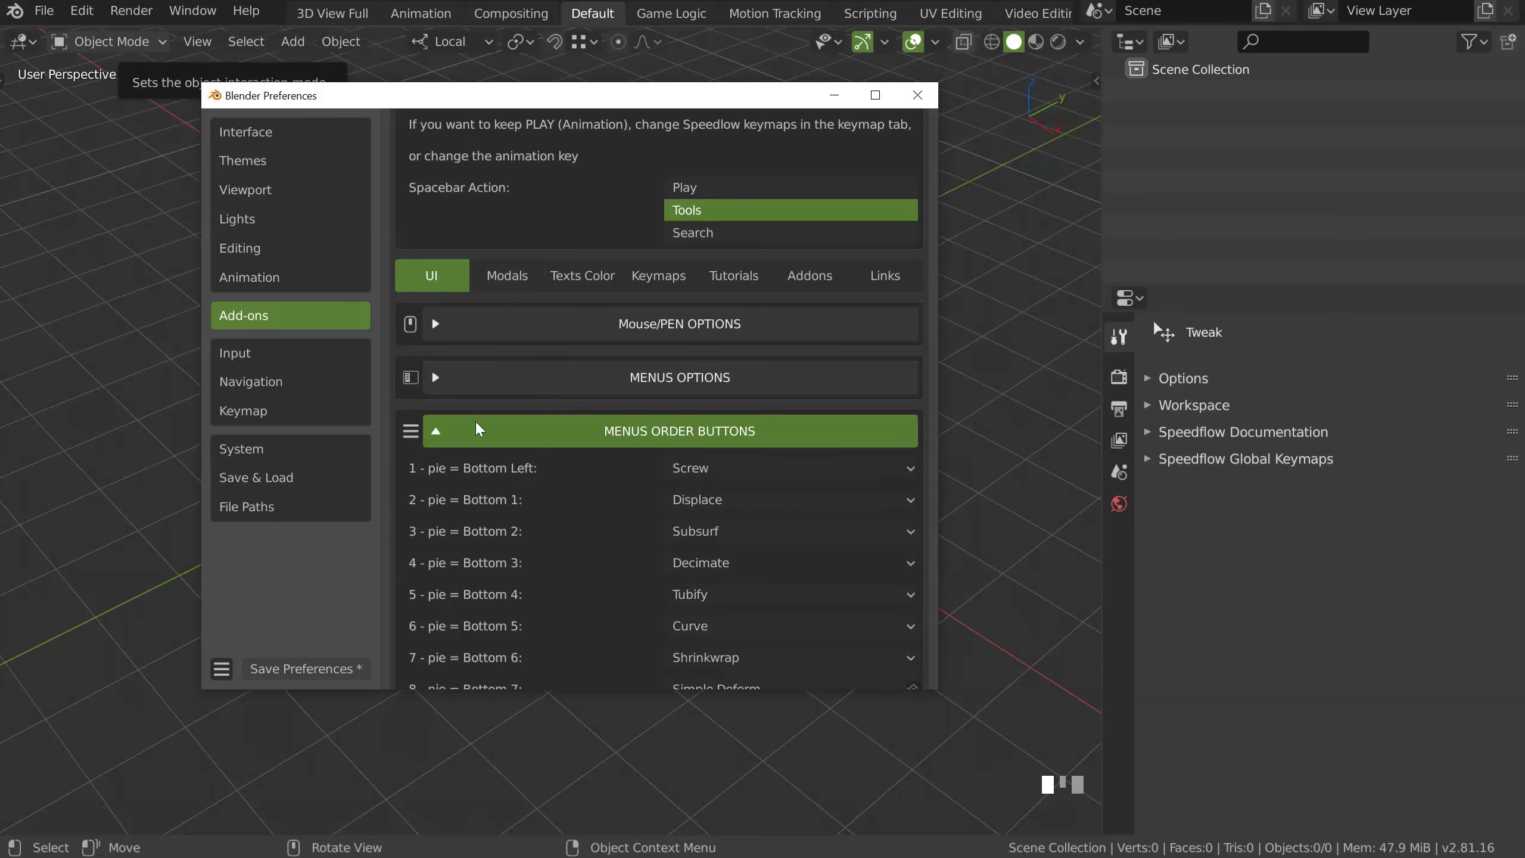
left_click(504, 434)
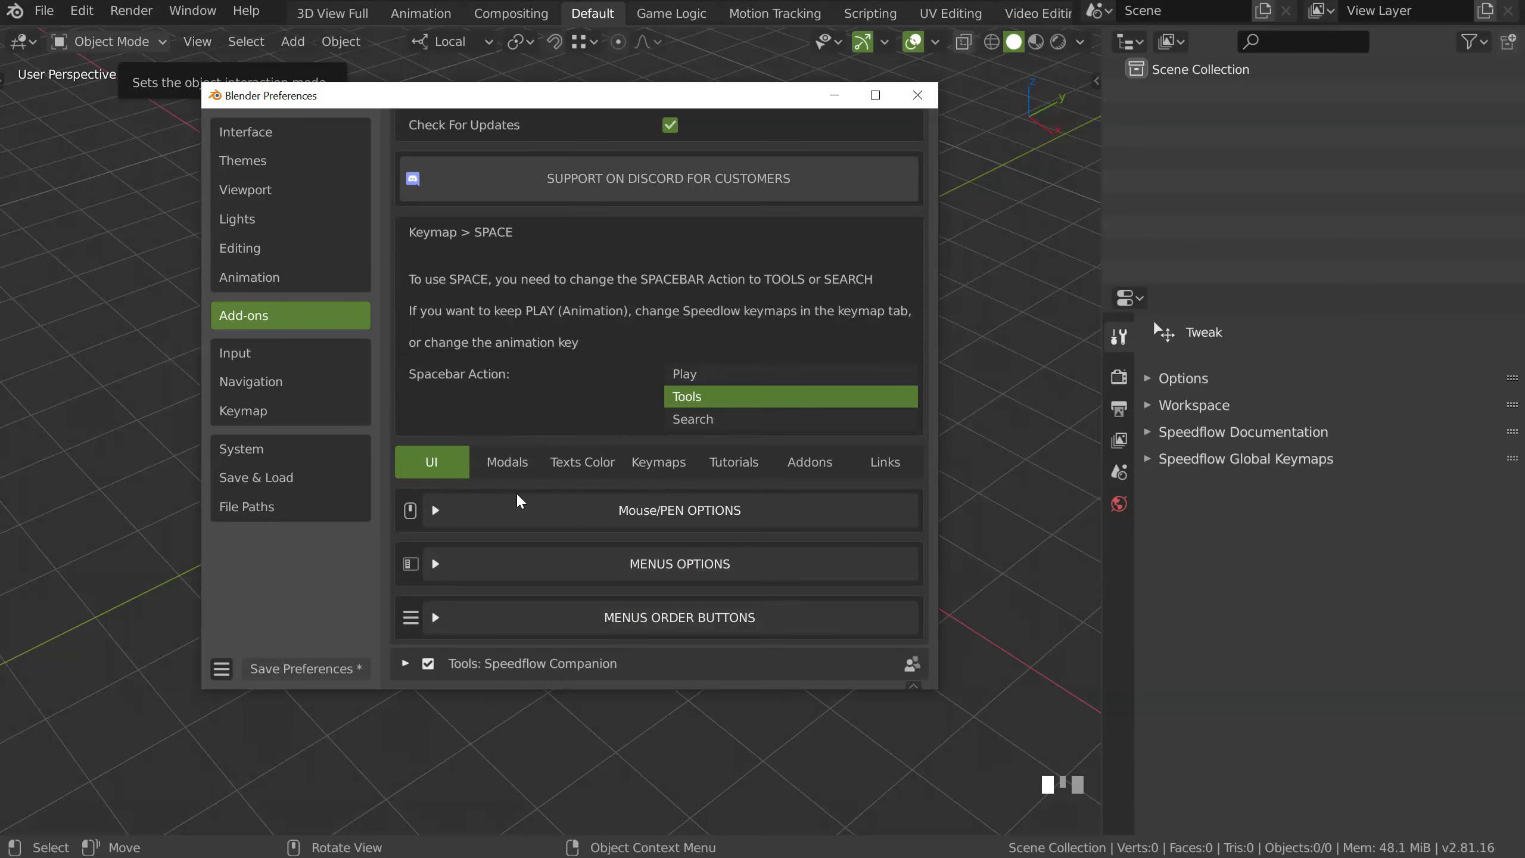
Review SpeedFlow's general Modals Options, such as modal speed and auto smooth, and collapse them again
left_click(507, 461)
scroll(579, 364, "down", 5)
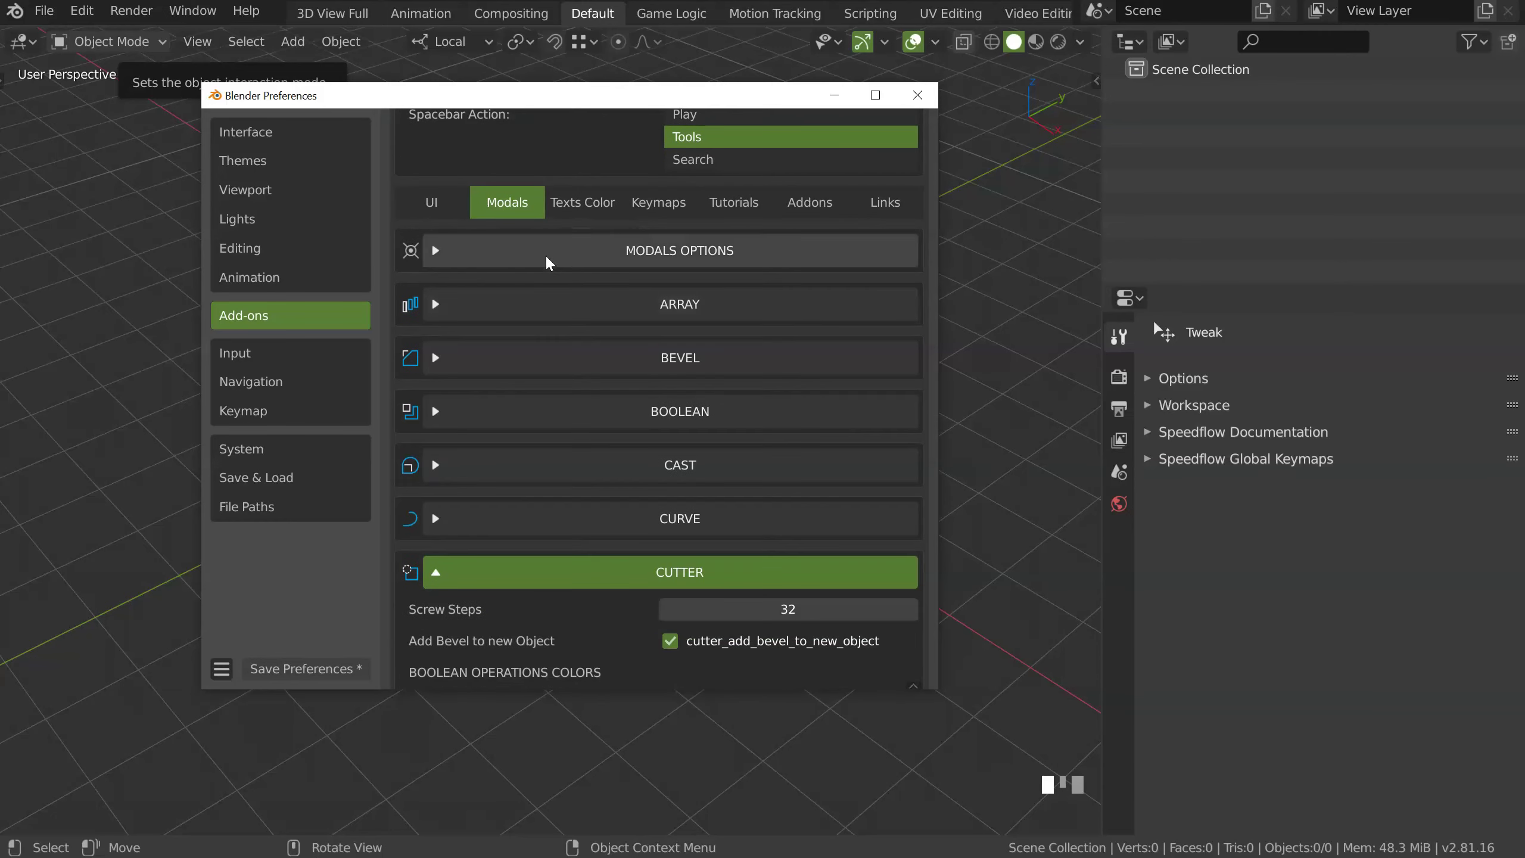
left_click(640, 260)
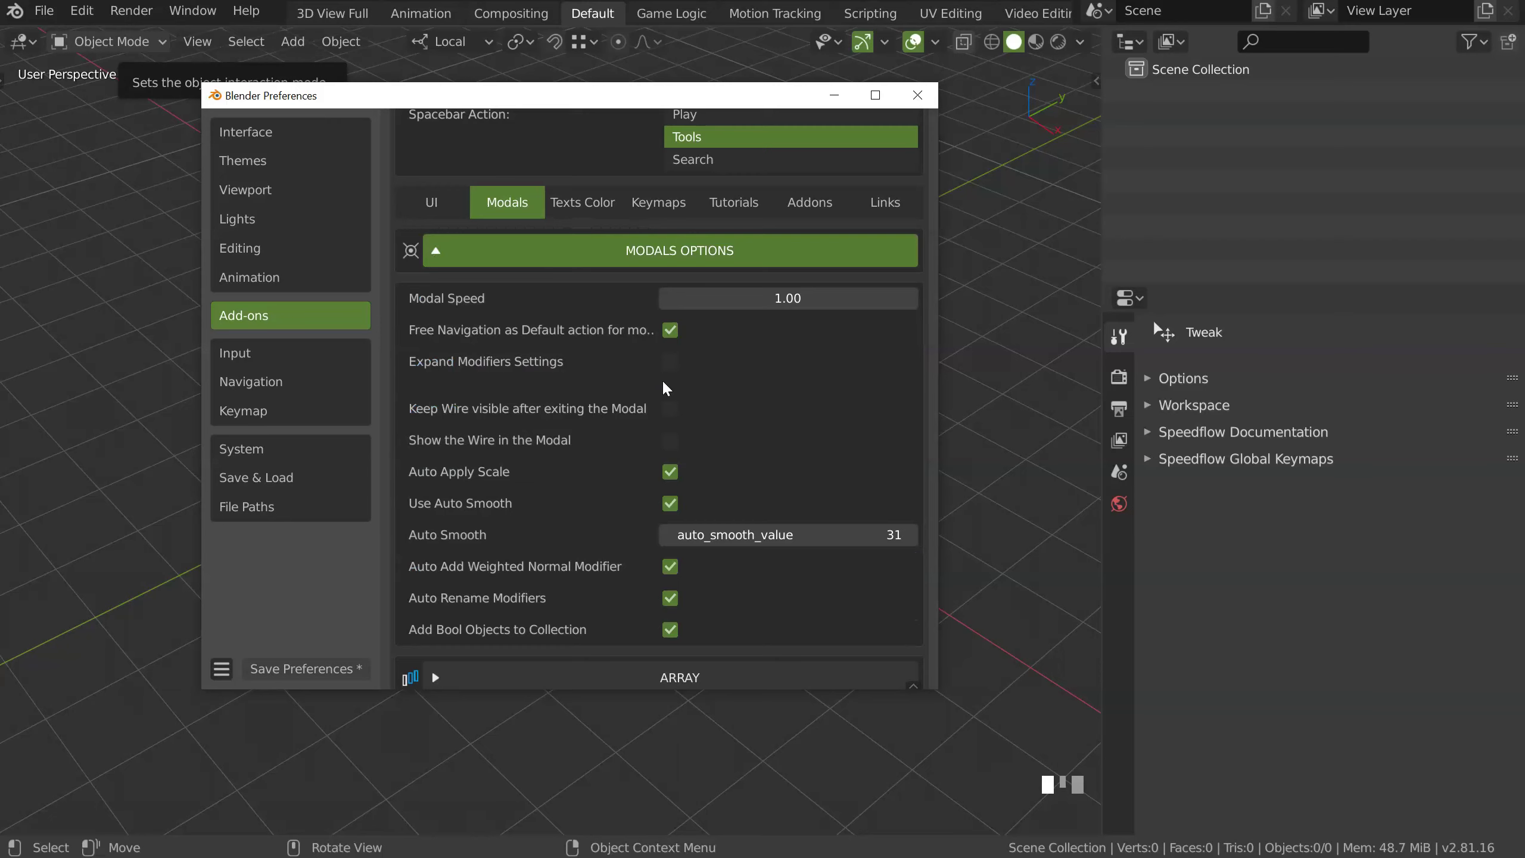
left_click(481, 257)
Review the Cutter settings and colors and the Boolean settings in the Modals preferences, leaving both groups collapsed
scroll(601, 327, "down", 6)
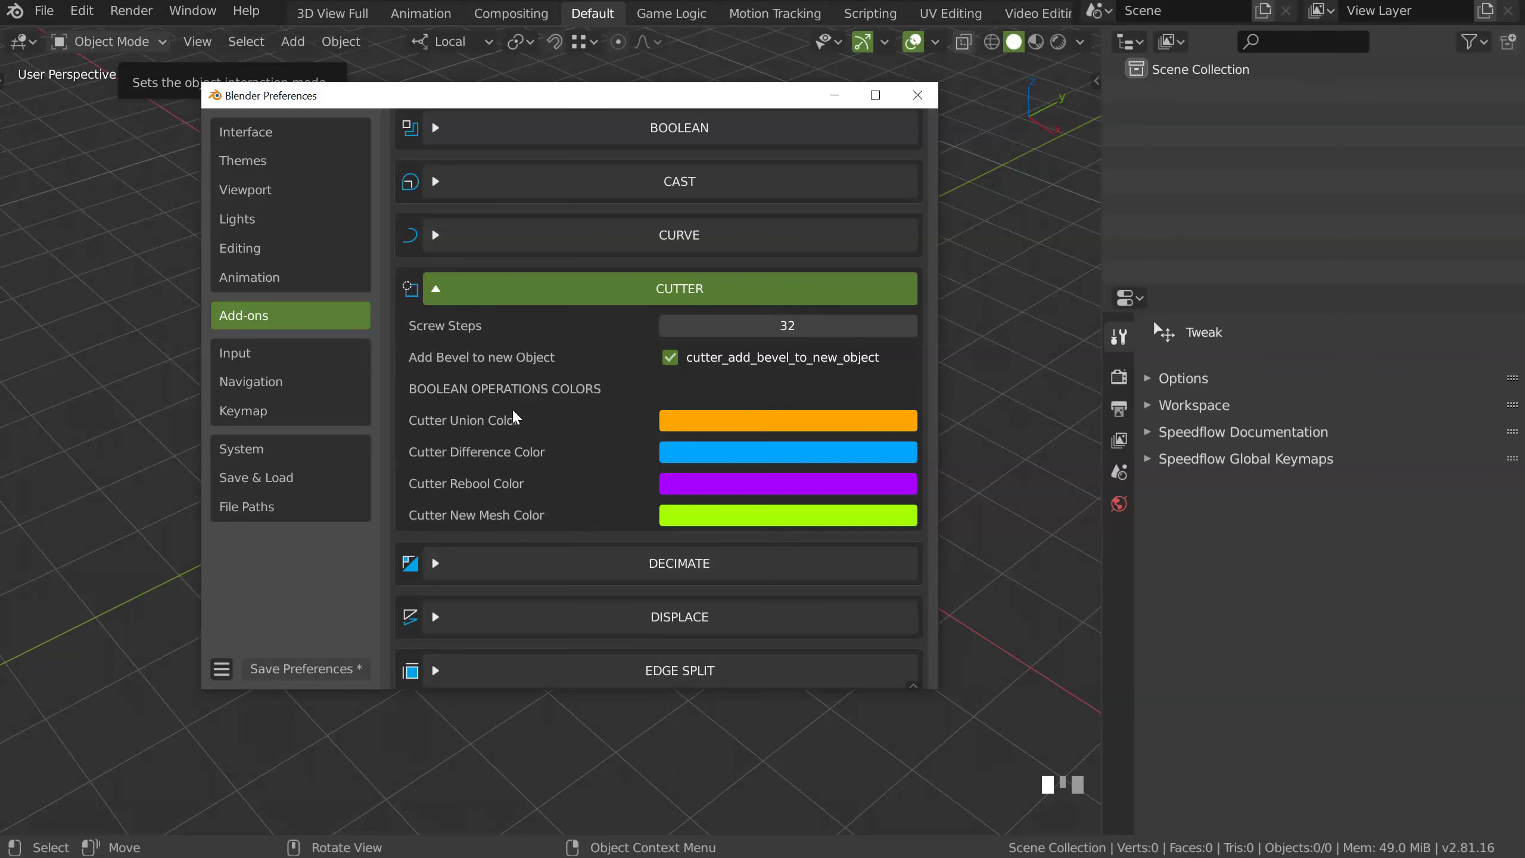
left_click(460, 289)
scroll(534, 384, "up", 4)
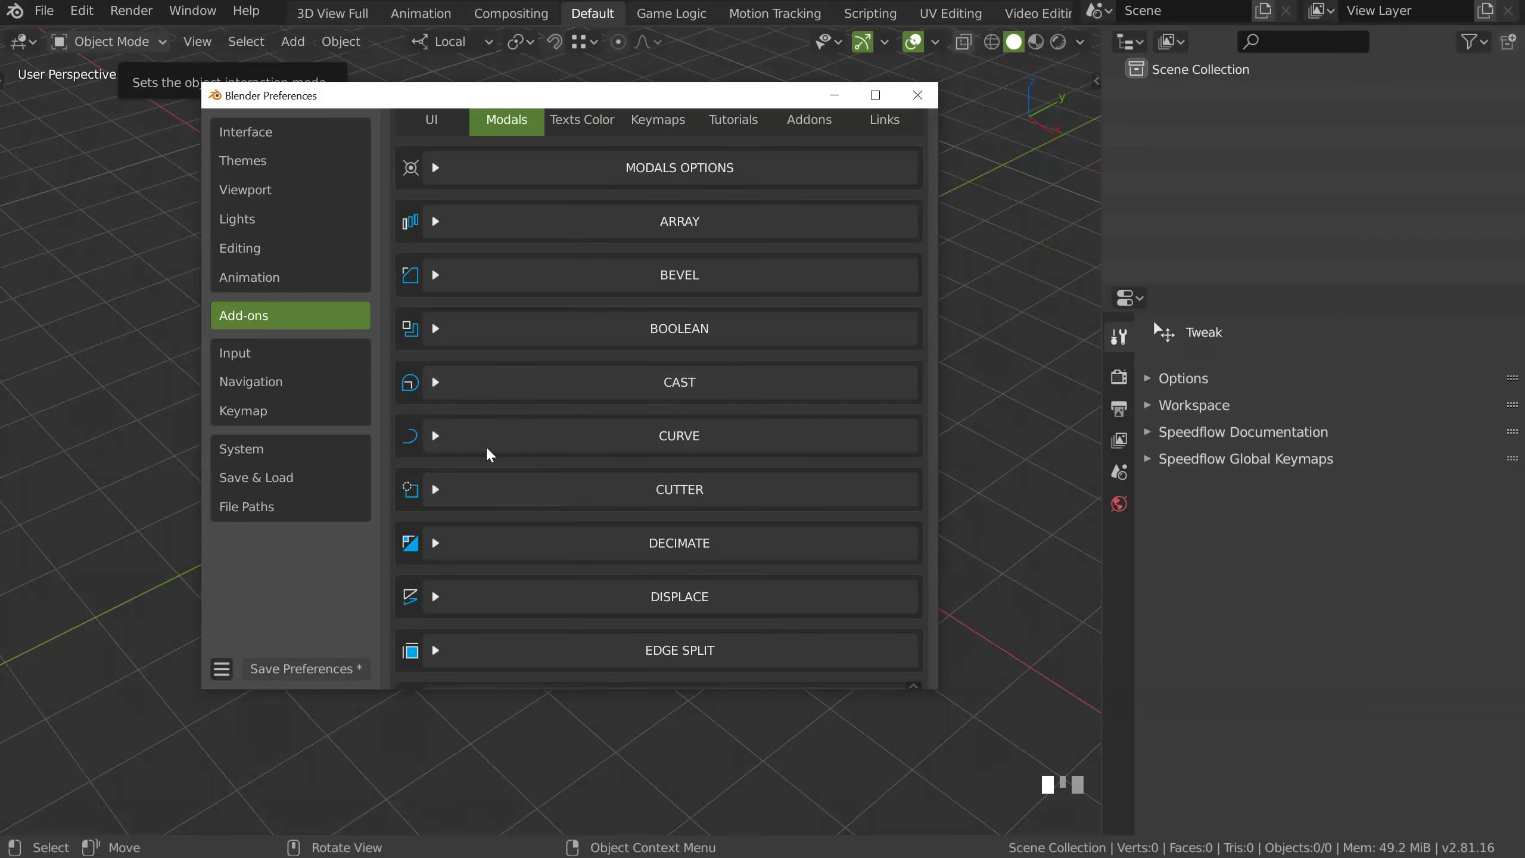
left_click(538, 332)
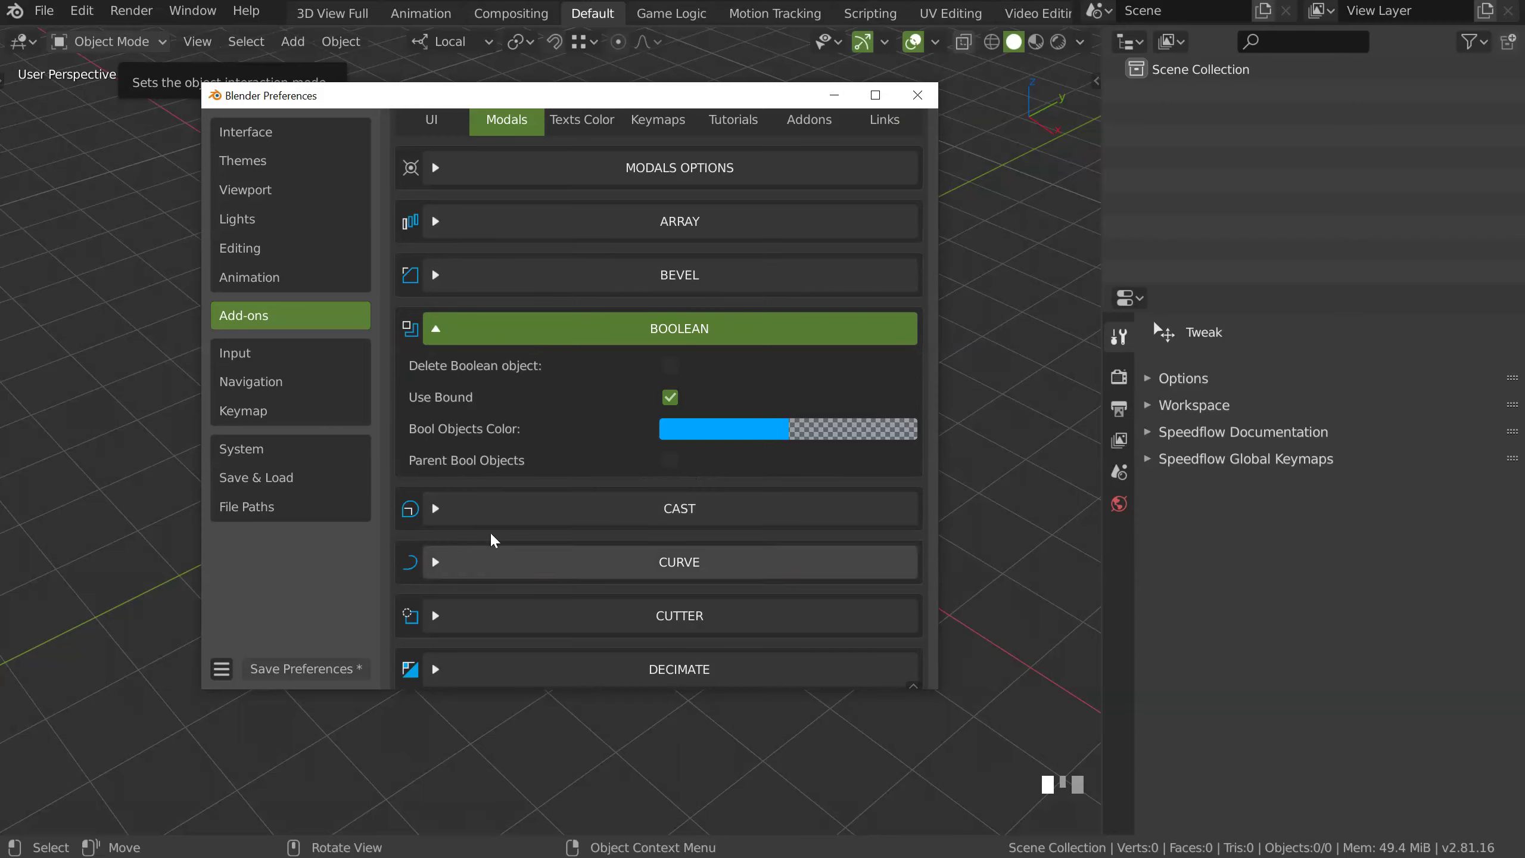
left_click(493, 336)
scroll(601, 360, "up", 5)
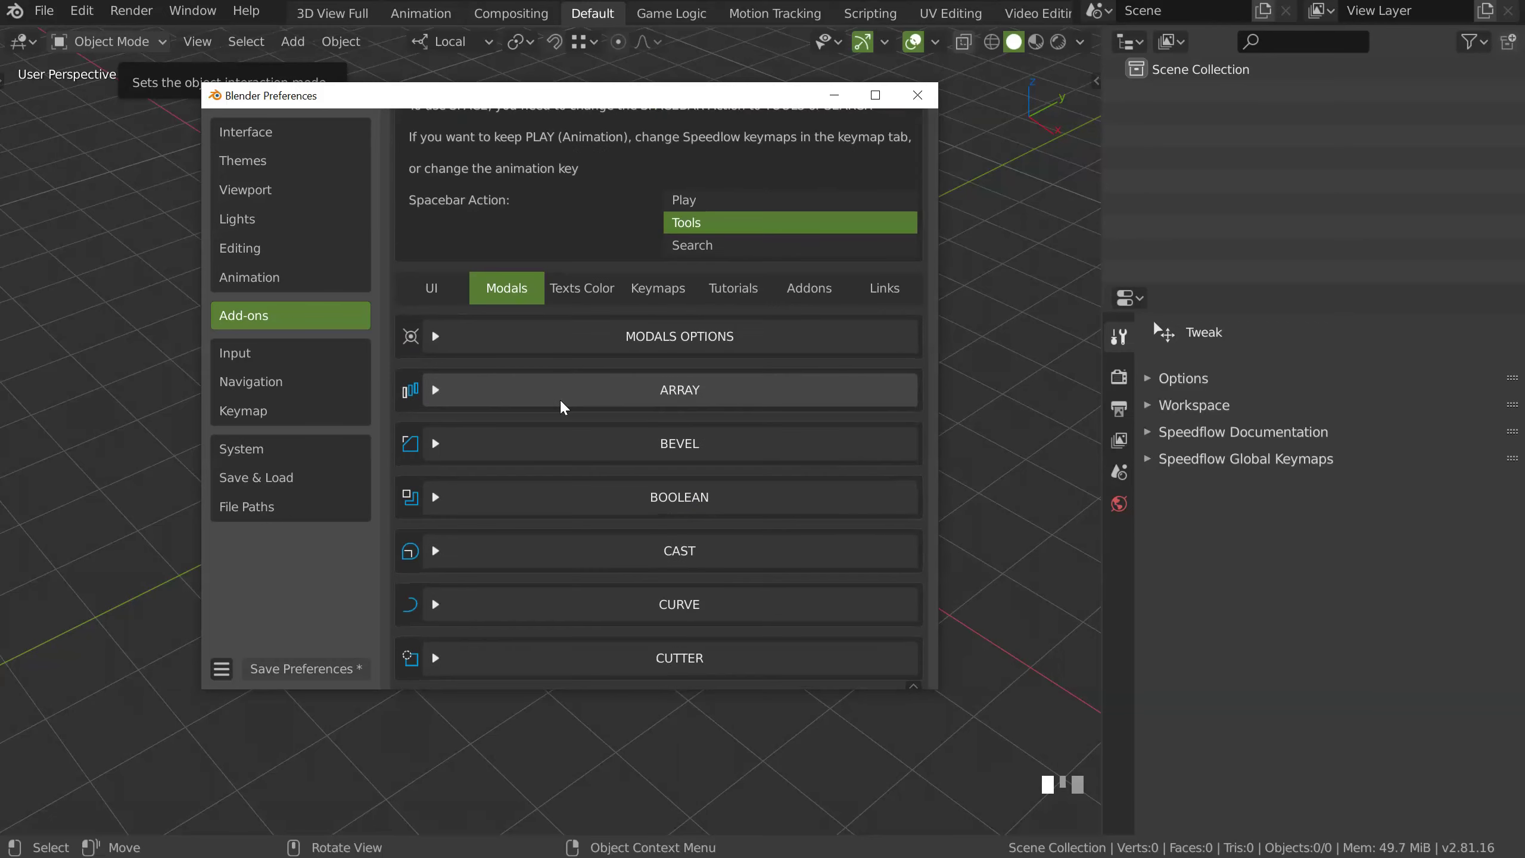
Look through SpeedFlow's Texts Color, Keymaps and UI preference pages and close the preferences window
left_click(582, 289)
scroll(565, 529, "down", 4)
scroll(687, 332, "up", 6)
left_click(672, 343)
scroll(648, 352, "up", 4)
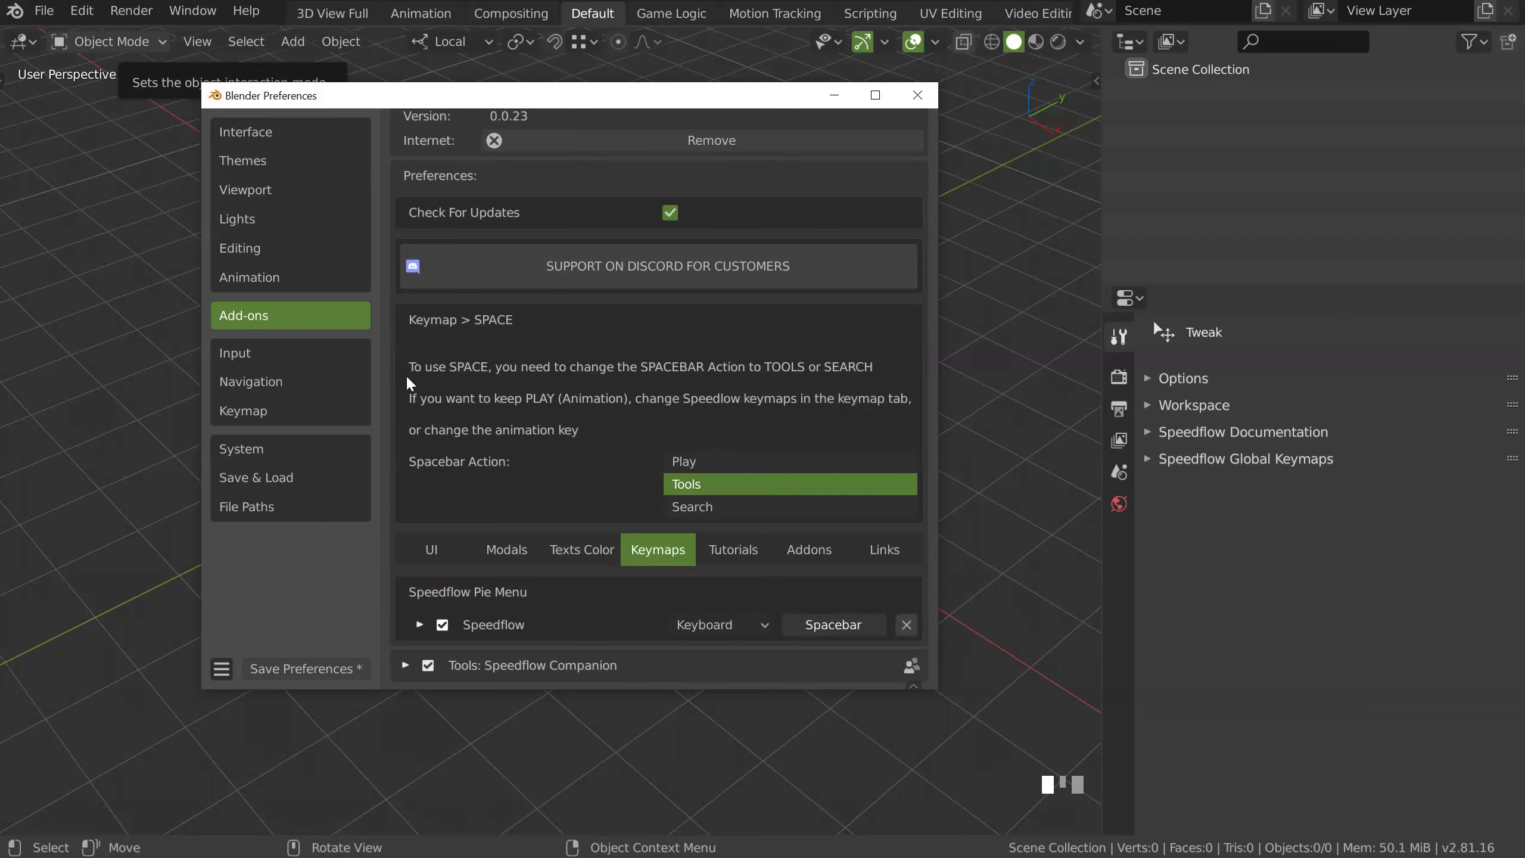
left_click(580, 550)
left_click(433, 556)
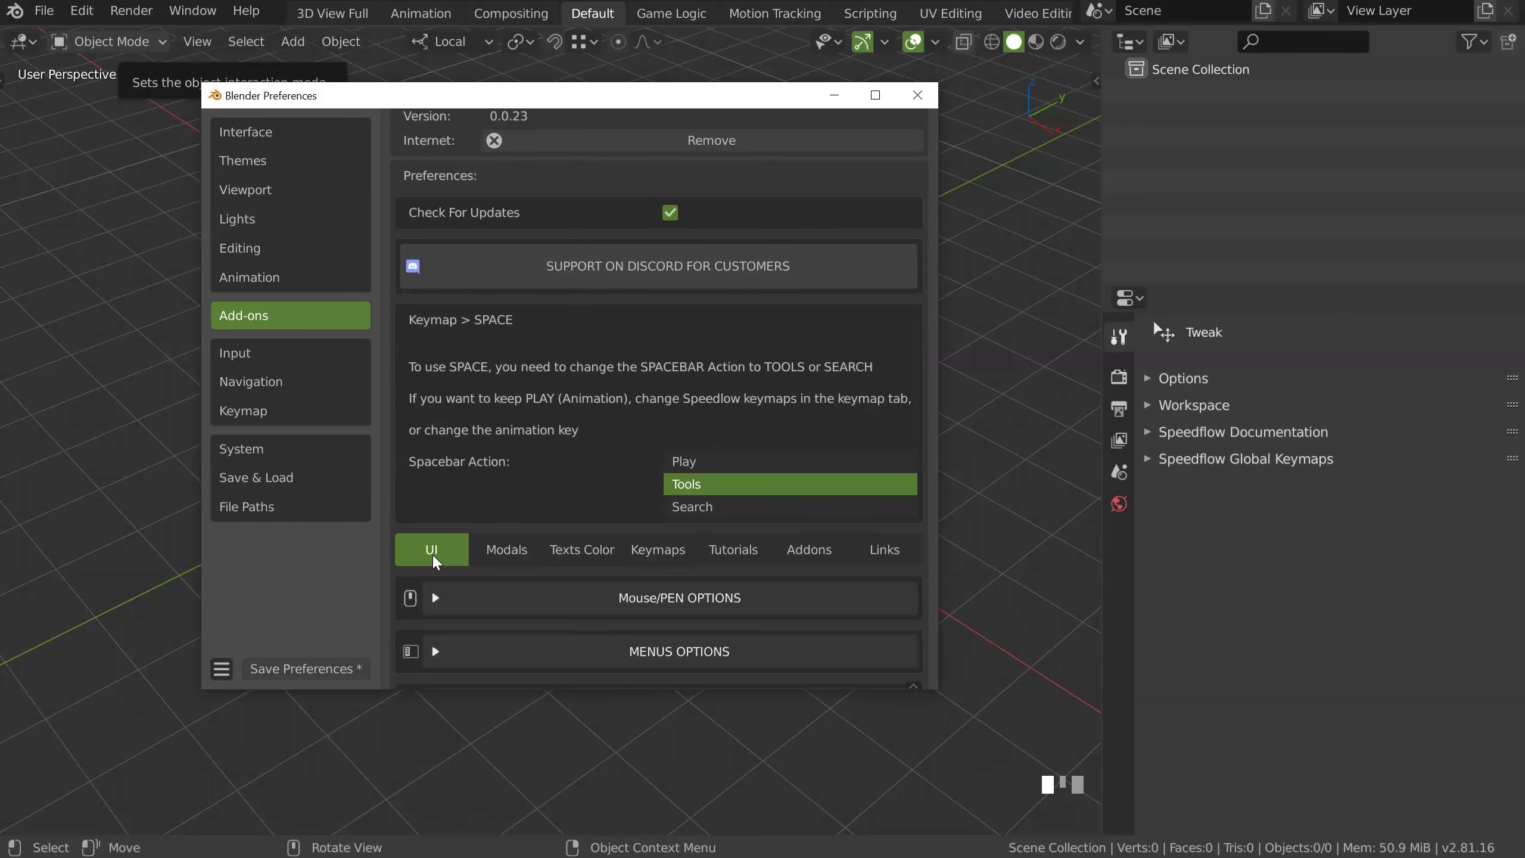
left_click(917, 95)
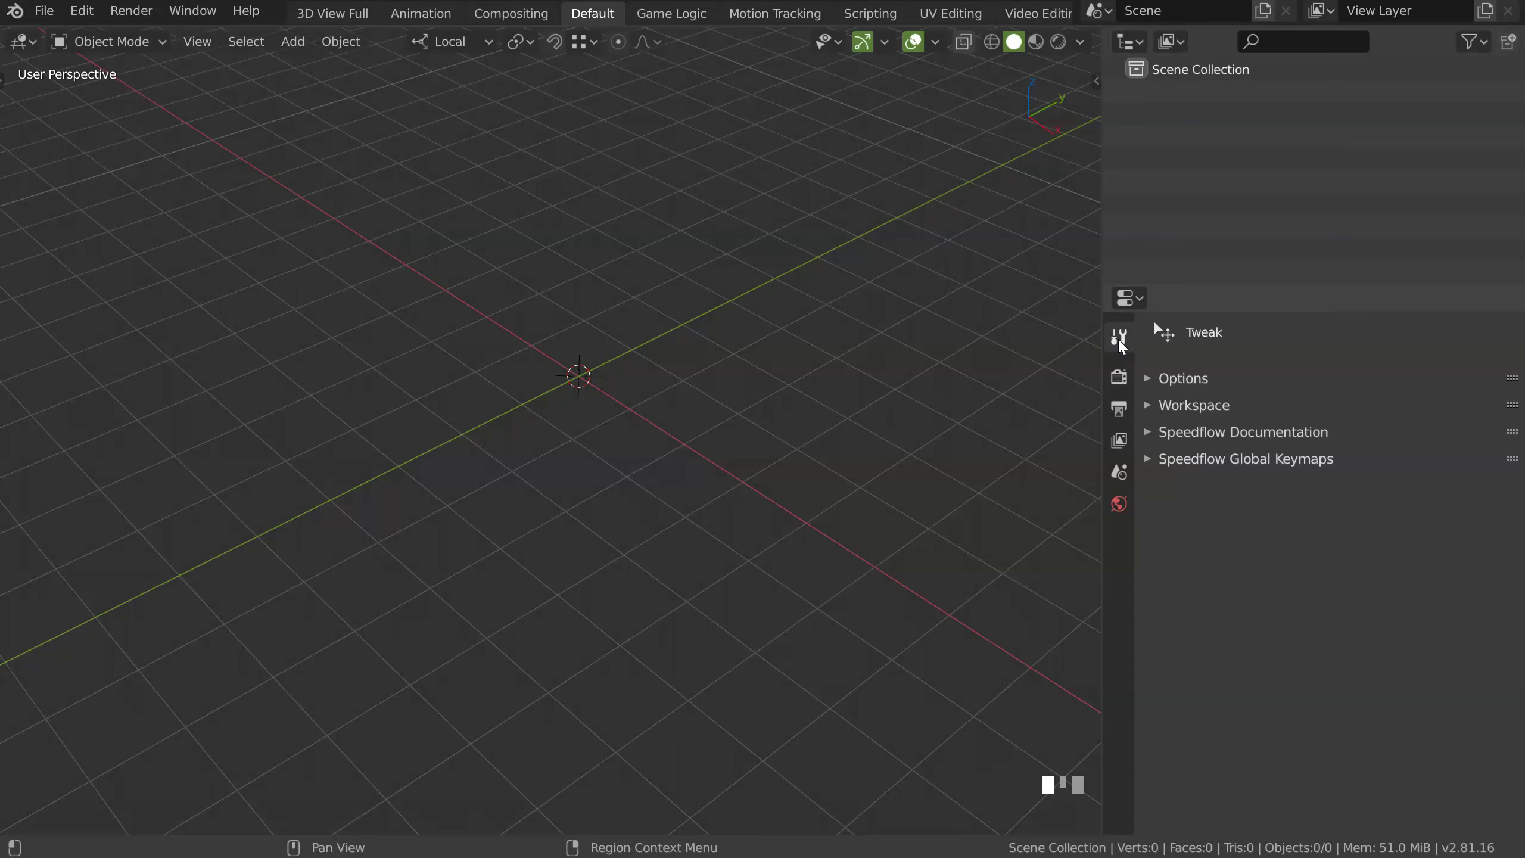
Show the viewport sidebar's Speedflow panels, check Speedflow Documentation there and hide the sidebar again
left_click(1094, 79)
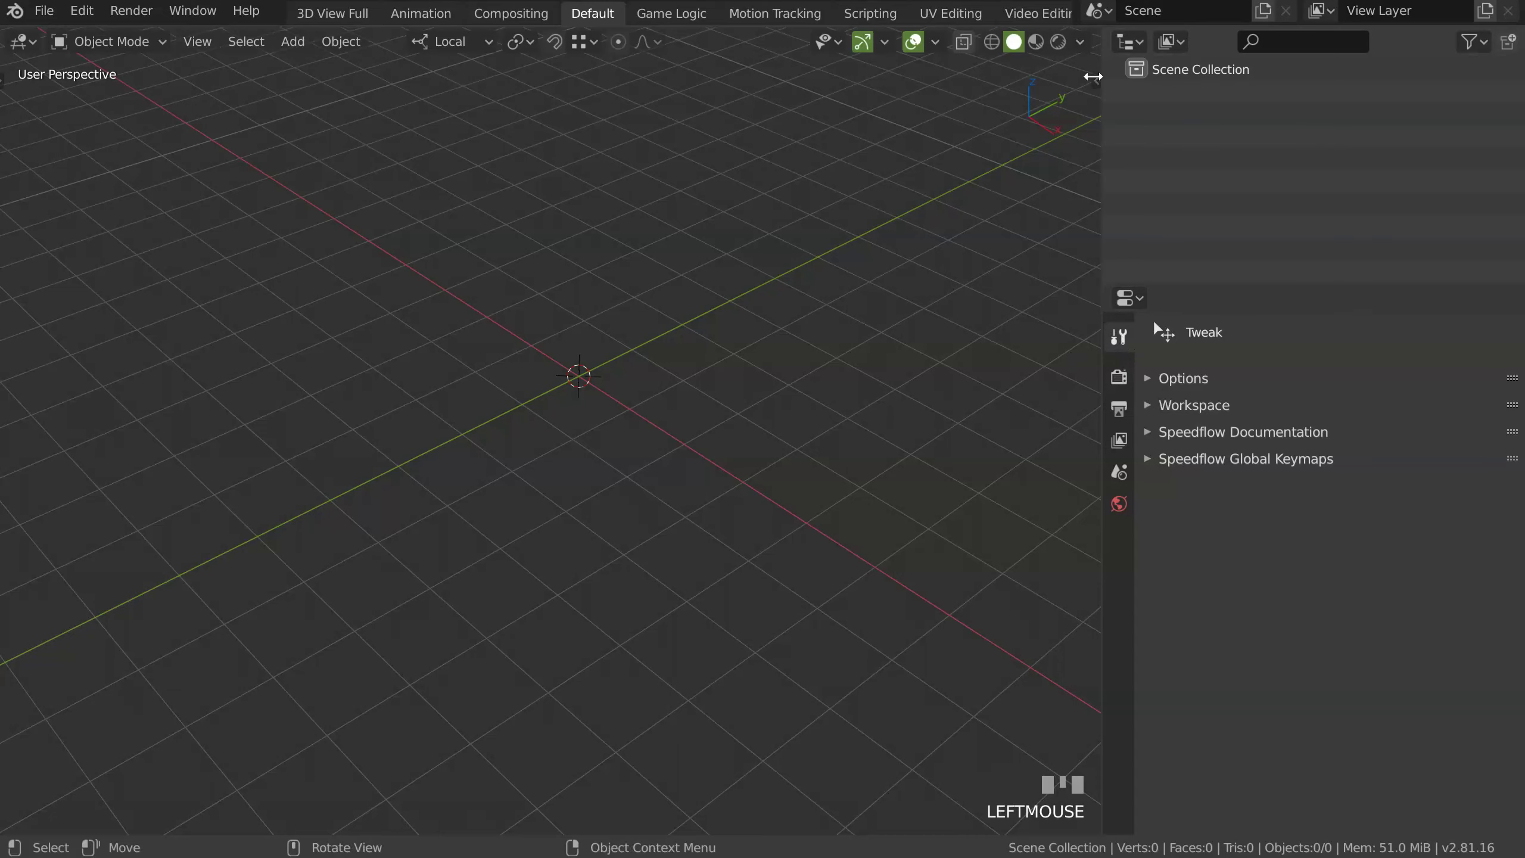
left_click(1088, 133)
left_click(1094, 69)
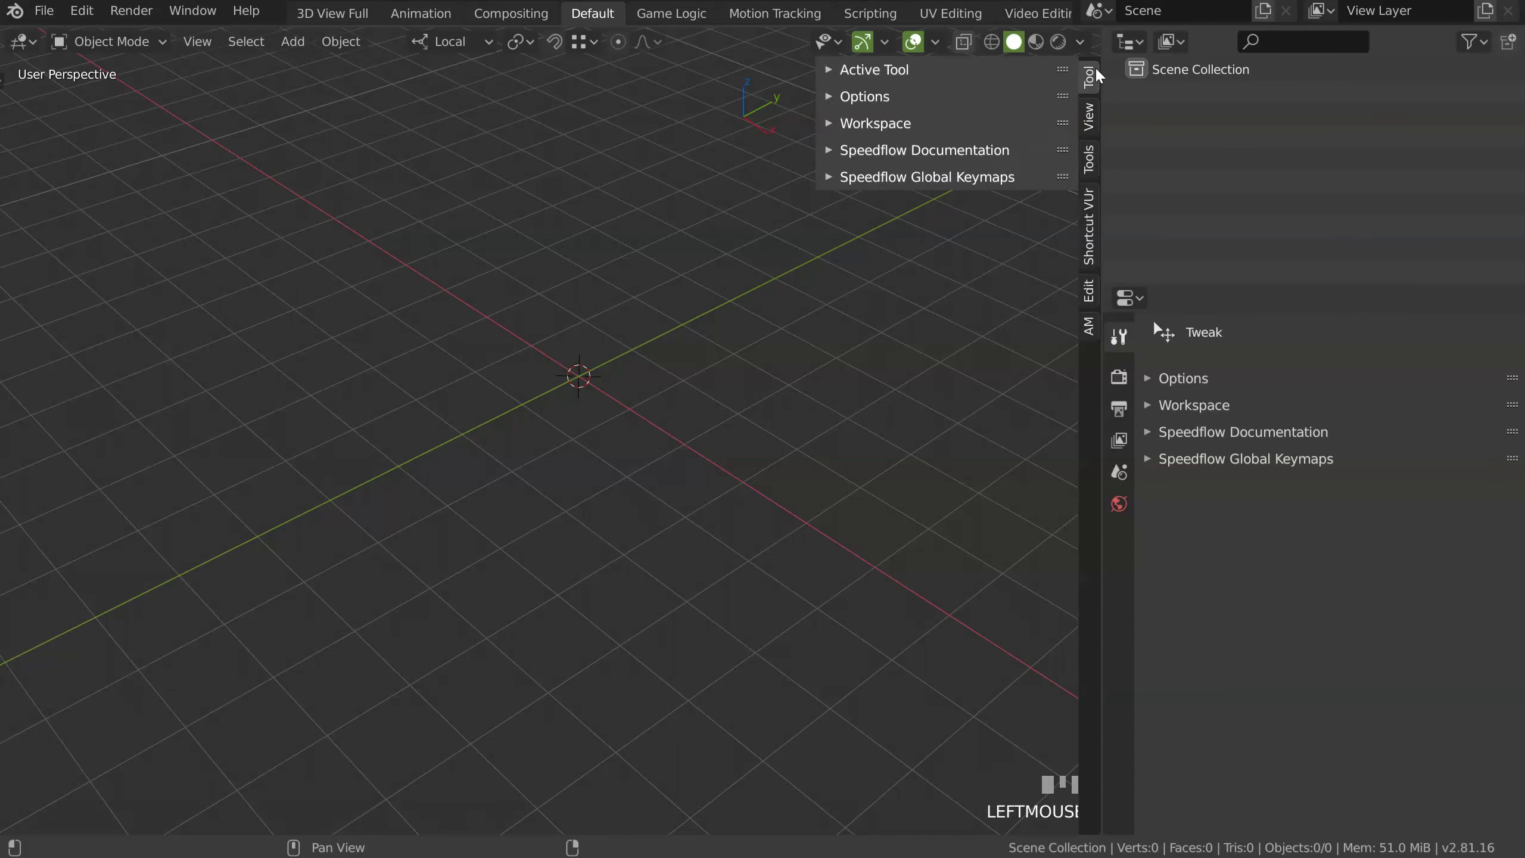
left_click(865, 149)
left_click(865, 149)
key("n")
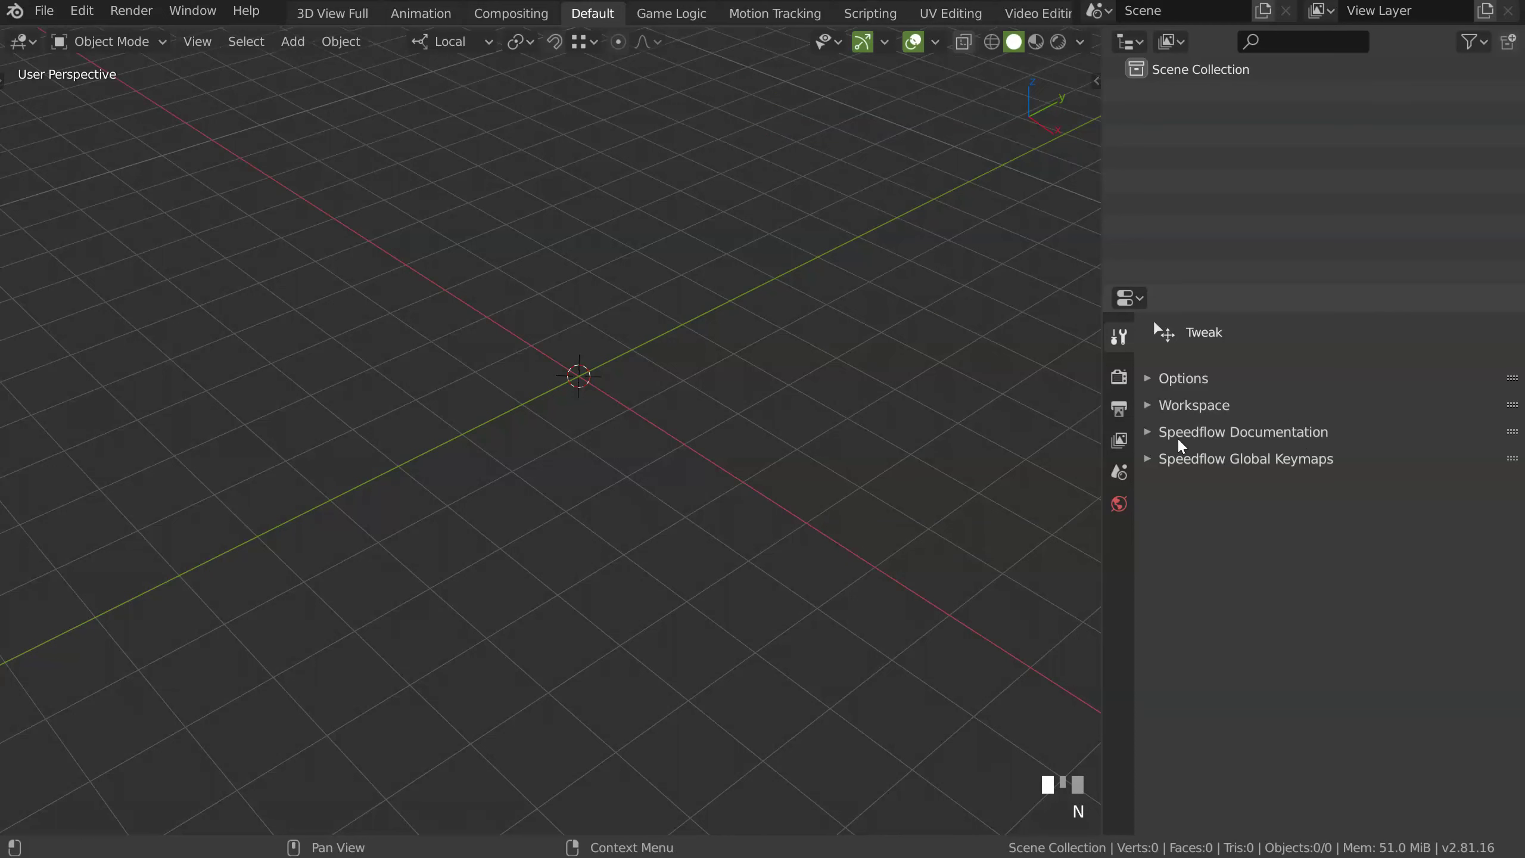
Expand Speedflow Global Keymaps in the tool properties, examine the modifier shortcuts and collapse it again
left_click(1177, 466)
middle_click_drag(1165, 462, 1241, 367)
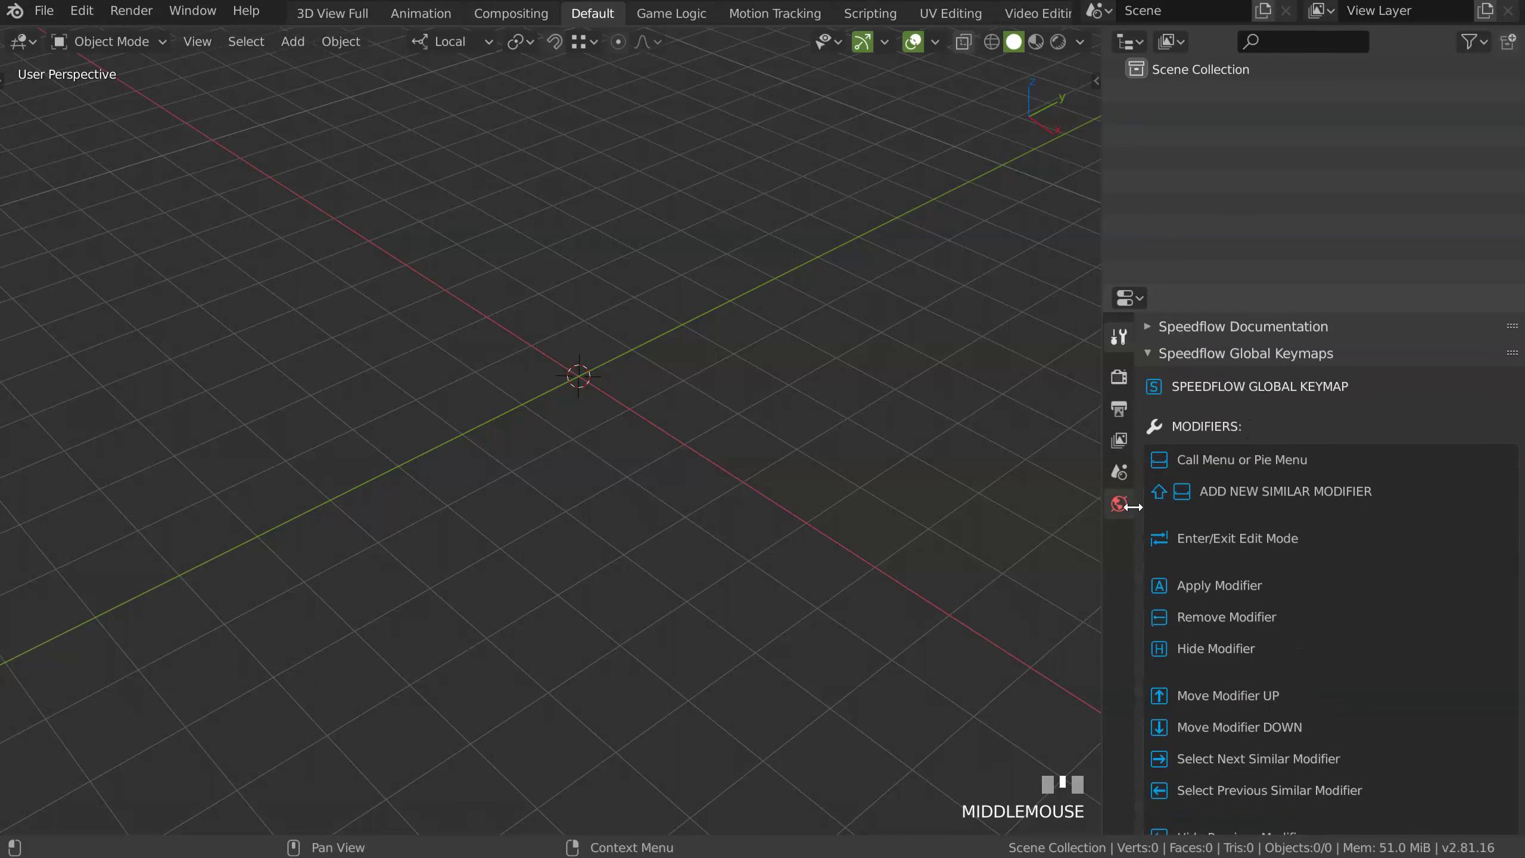
left_click(1193, 353)
Expand Speedflow Documentation in the tool properties and read its Introduction and Addon Workflow sections, collapsing the workflow section when done
left_click(1225, 441)
middle_click(1223, 602)
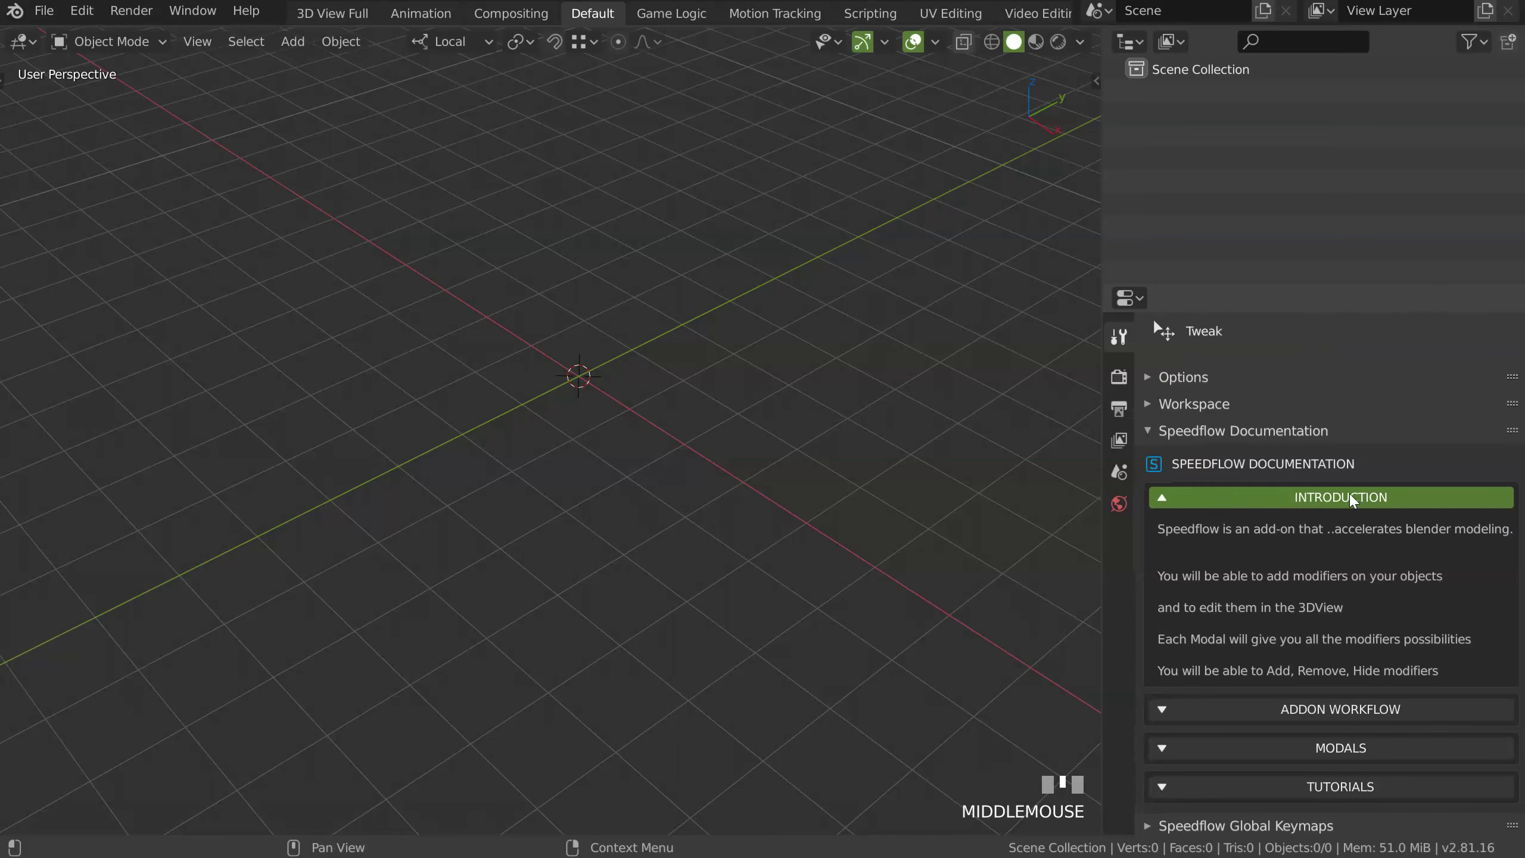
left_click(1293, 710)
middle_click_drag(1294, 709, 1304, 368)
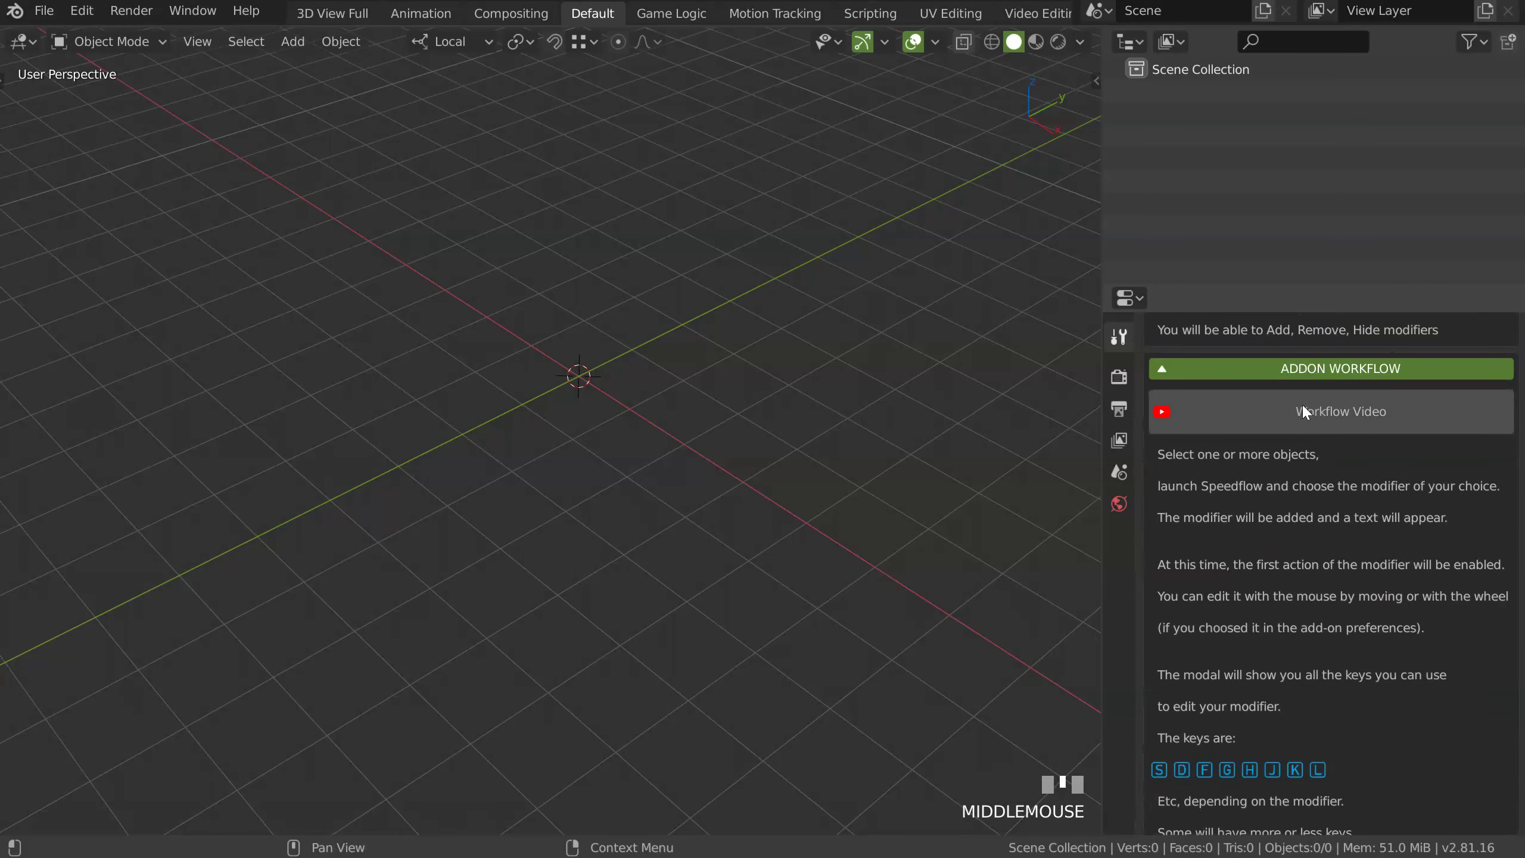
scroll(1293, 429, "down", 2)
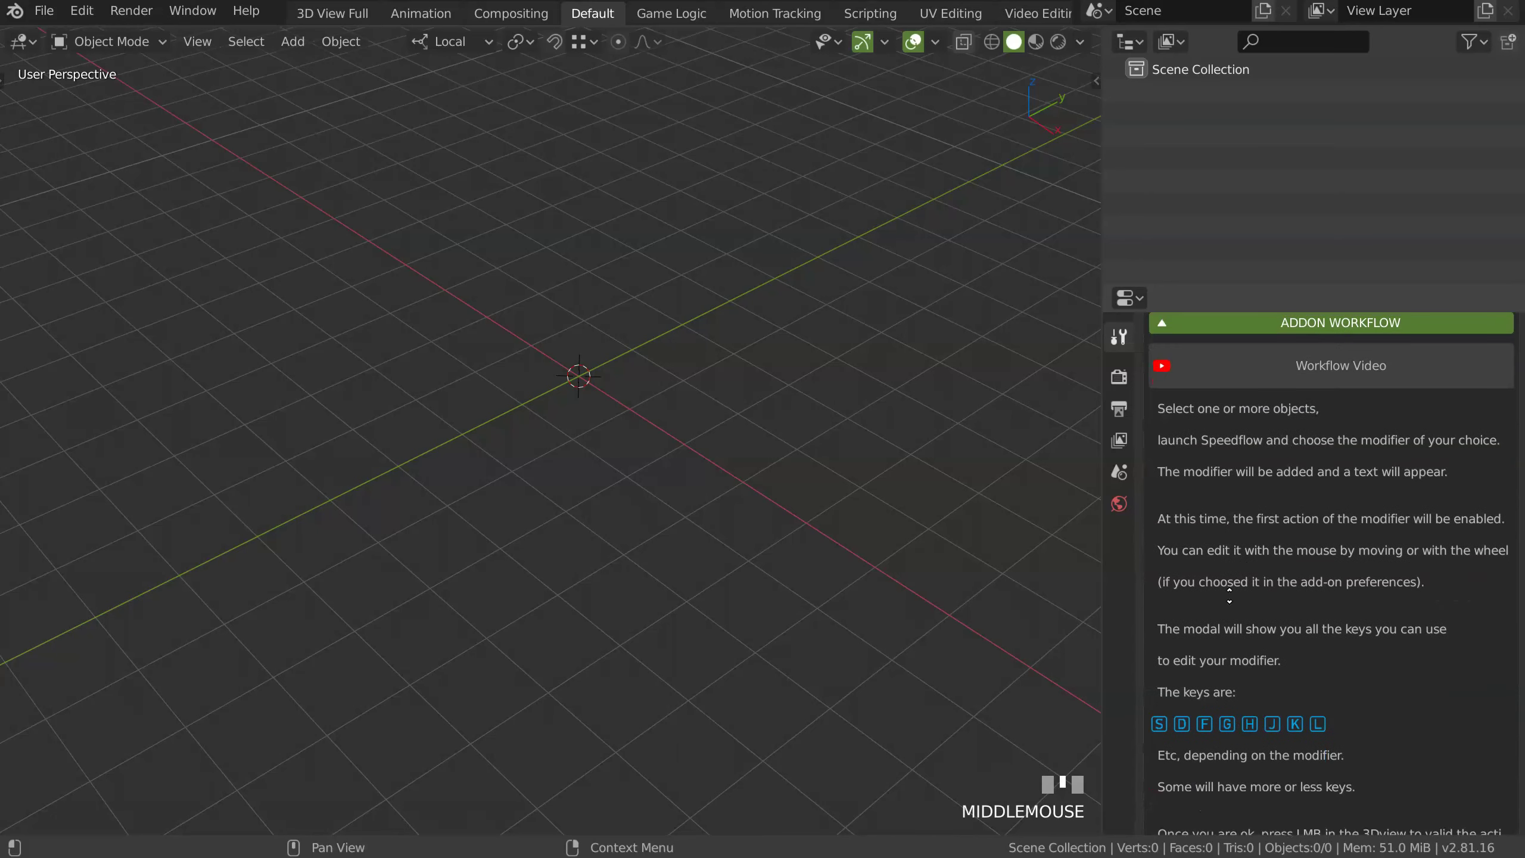
middle_click_drag(1229, 595, 1168, 583)
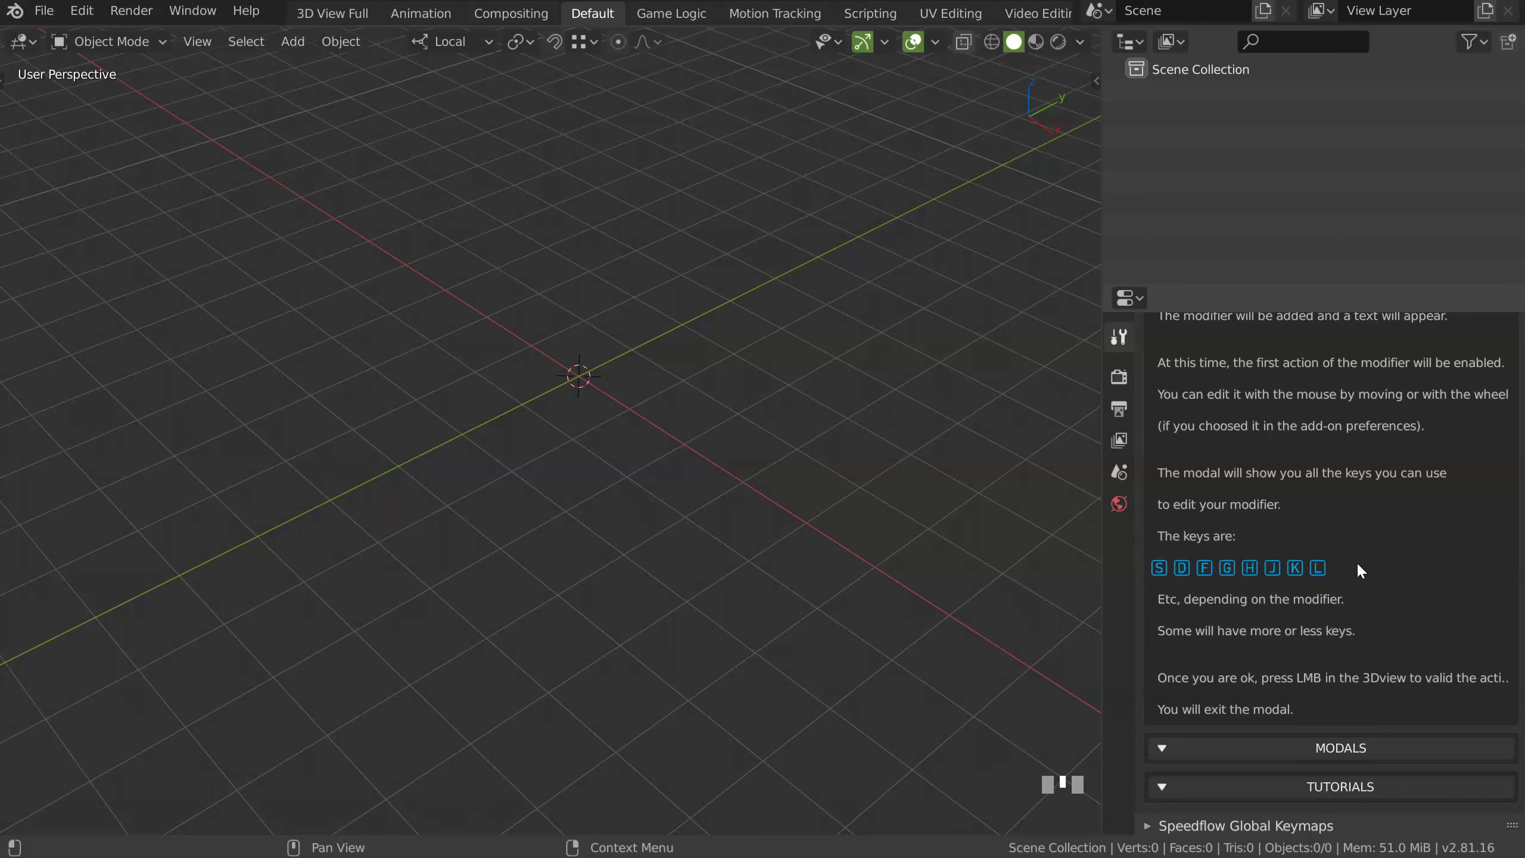
middle_click_drag(1347, 723, 1275, 617)
left_click(1229, 362)
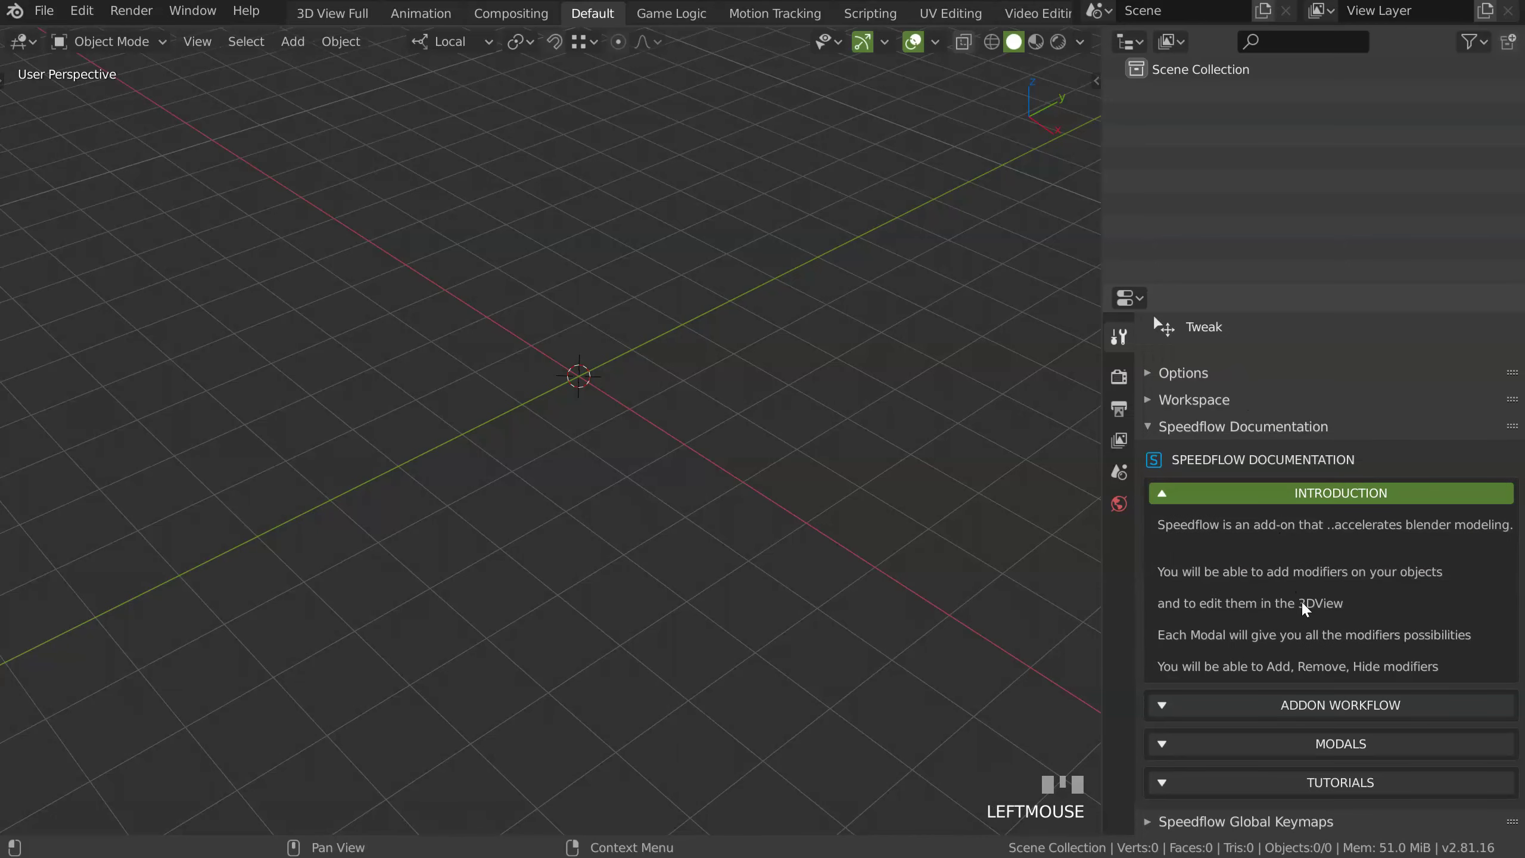
Expand the Modals documentation and read the Cutter topic, covering its workflow, primitives, boolean operations and cursor shortcuts
left_click(1277, 745)
middle_click_drag(1263, 724, 1280, 456)
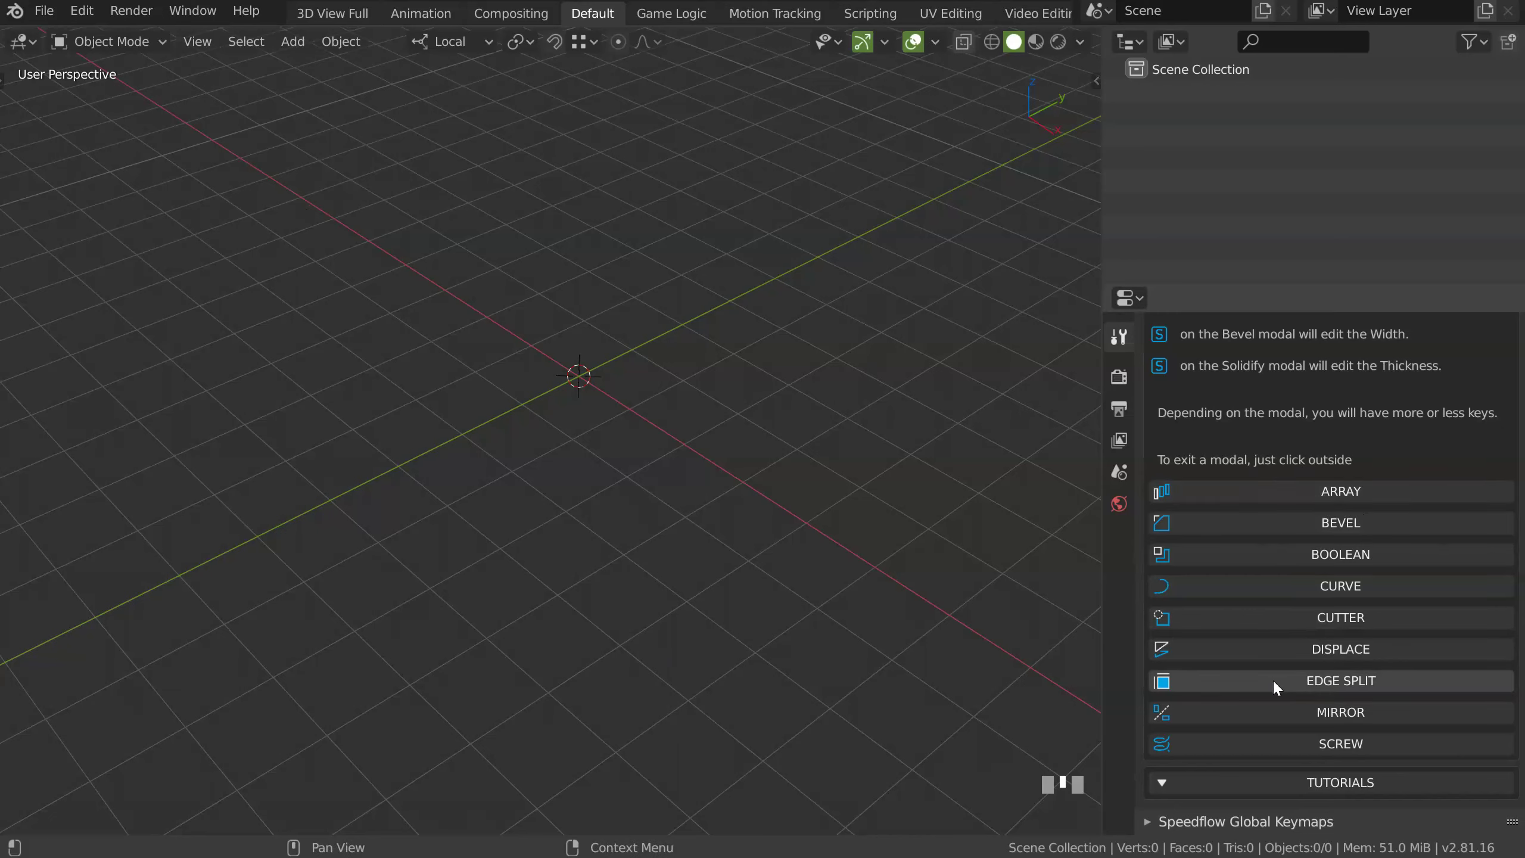
left_click(1280, 617)
middle_click_drag(1281, 651, 1307, 381)
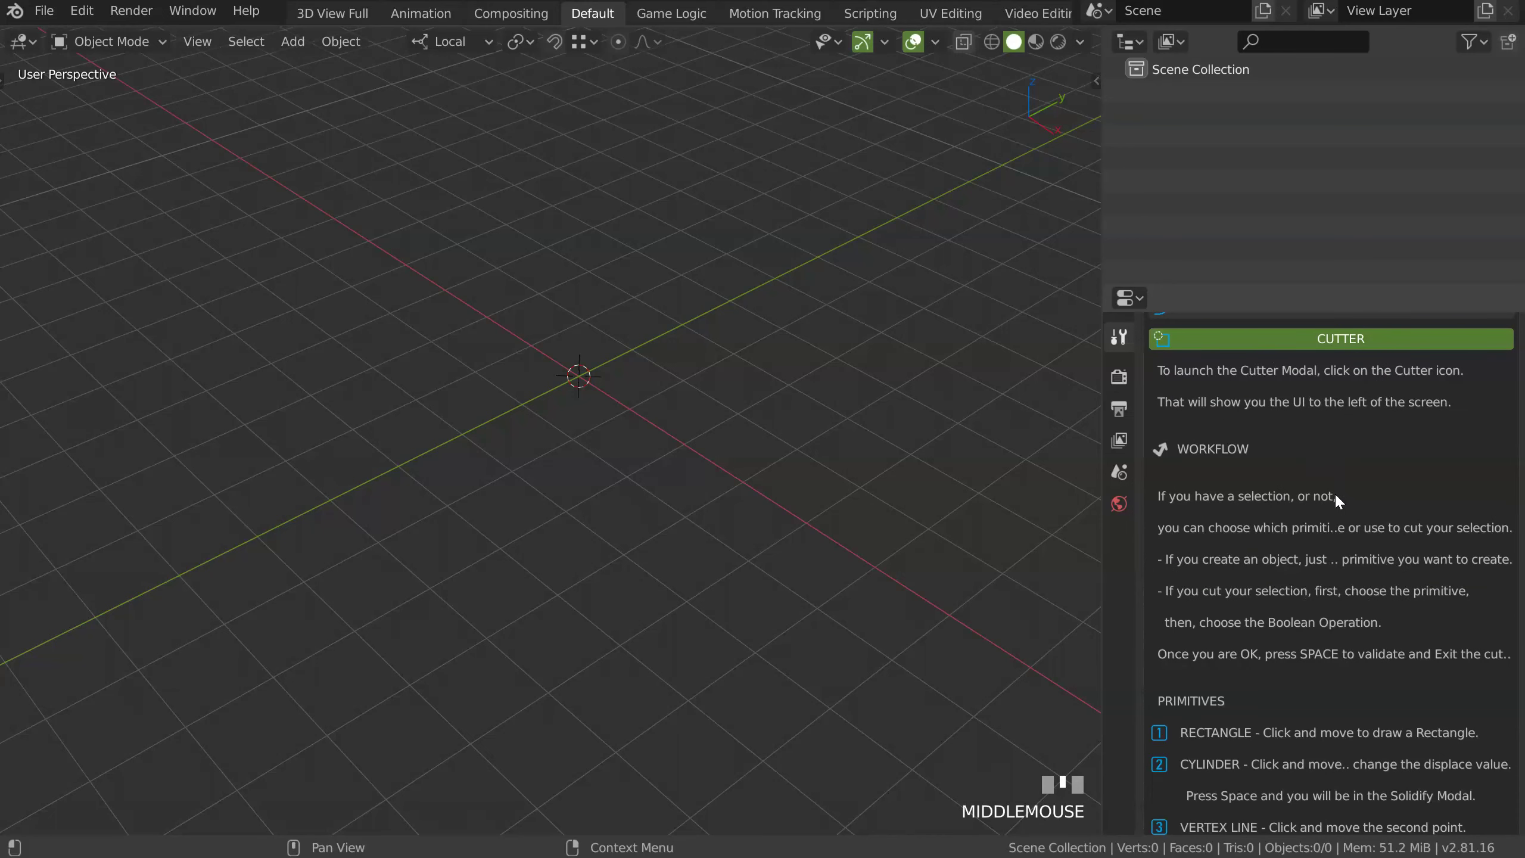
middle_click_drag(1230, 614, 1181, 467)
middle_click_drag(1186, 617, 1286, 311)
middle_click_drag(1226, 564, 1258, 305)
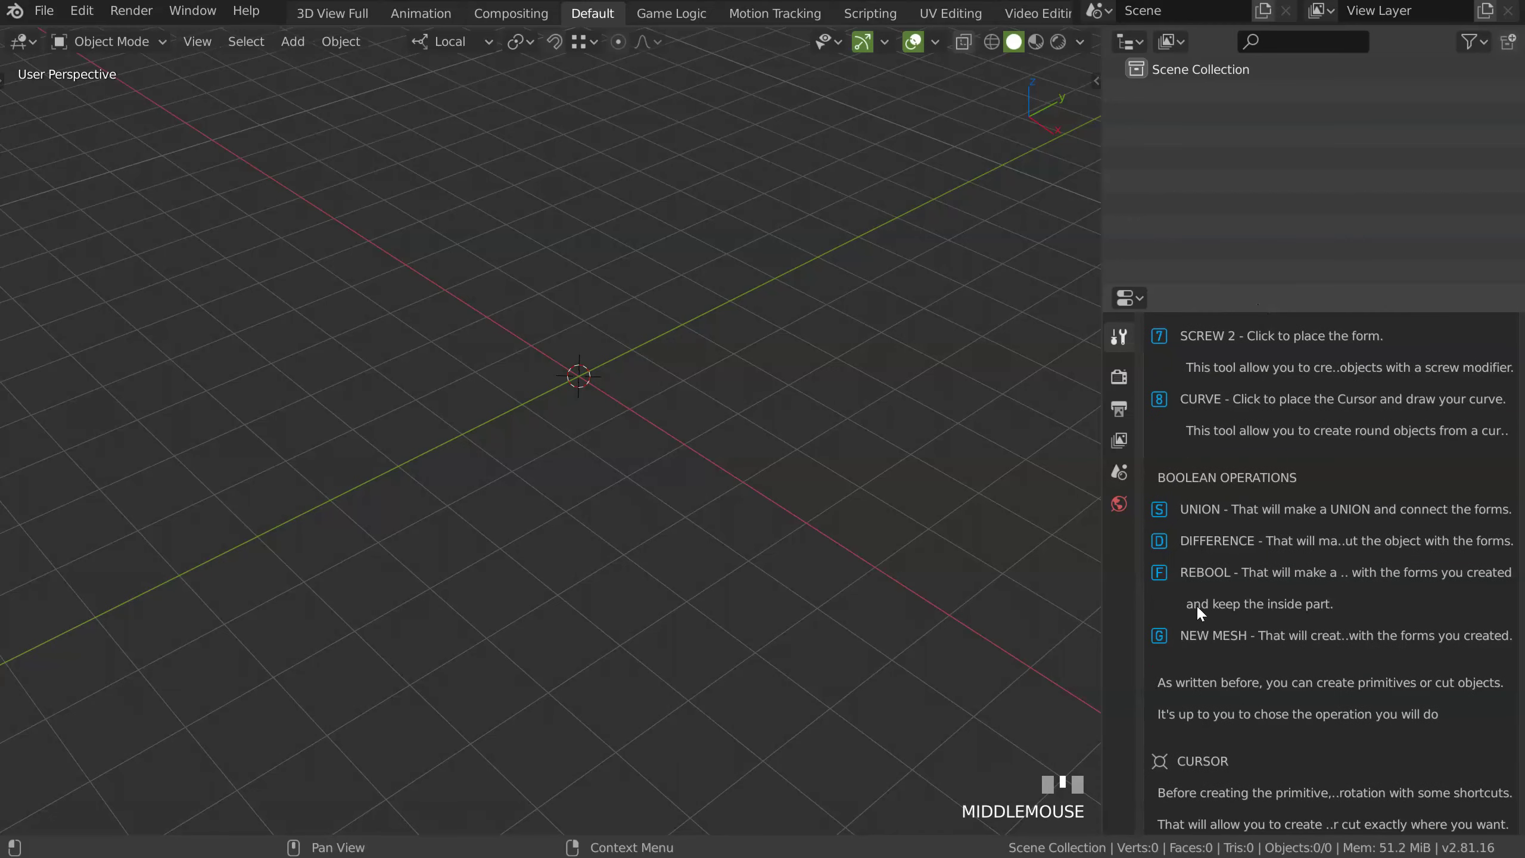
middle_click_drag(1196, 604, 1239, 360)
middle_click_drag(1215, 576, 1265, 679)
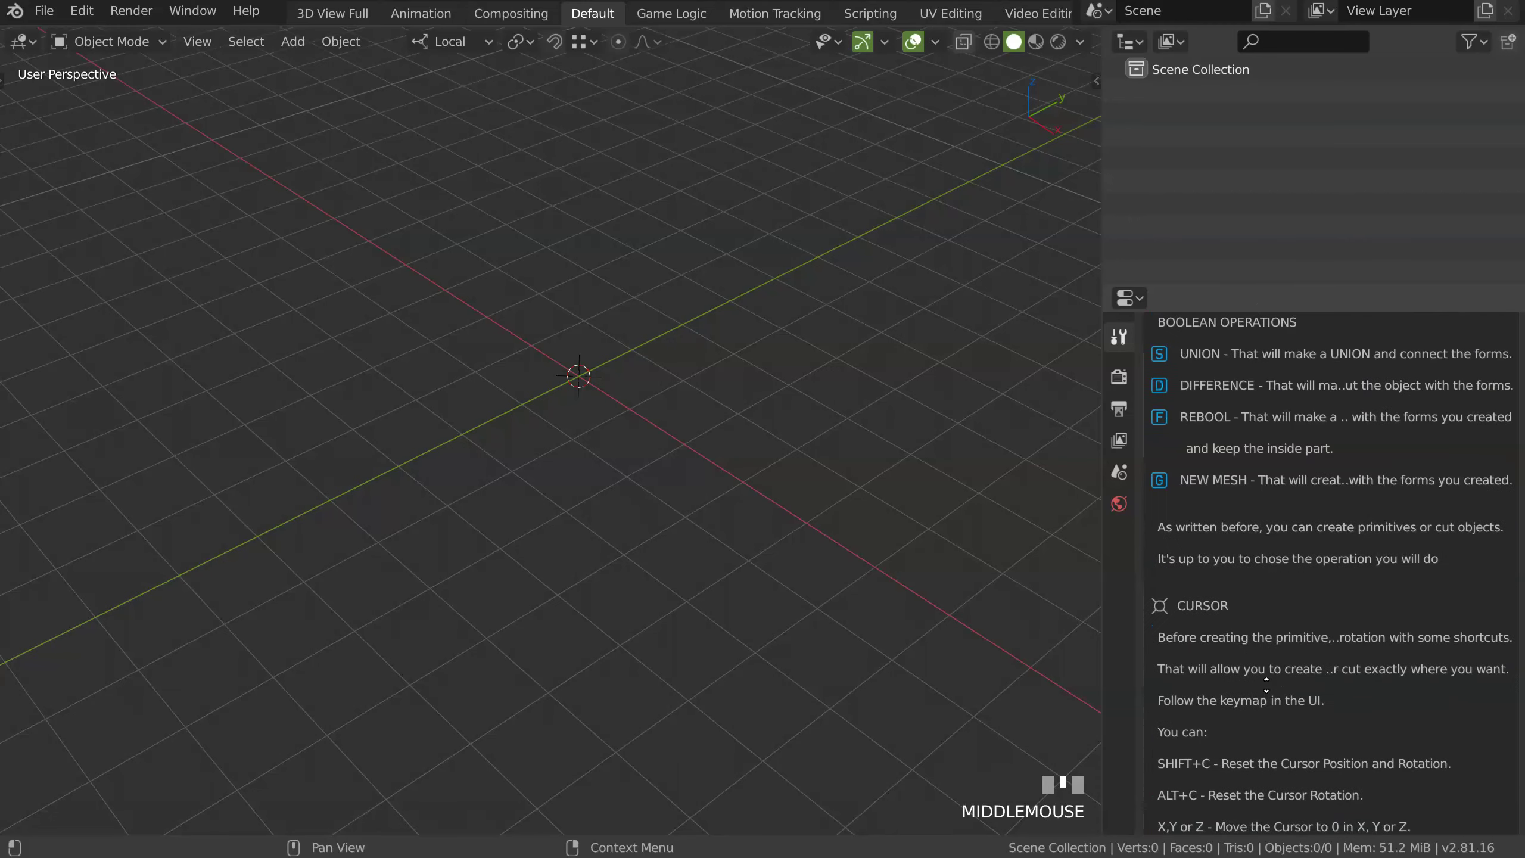
middle_click_drag(1266, 521, 1267, 622)
Maximize the viewport, show Speedflow Documentation in its sidebar and collapse the Introduction section
key("ctrl+space")
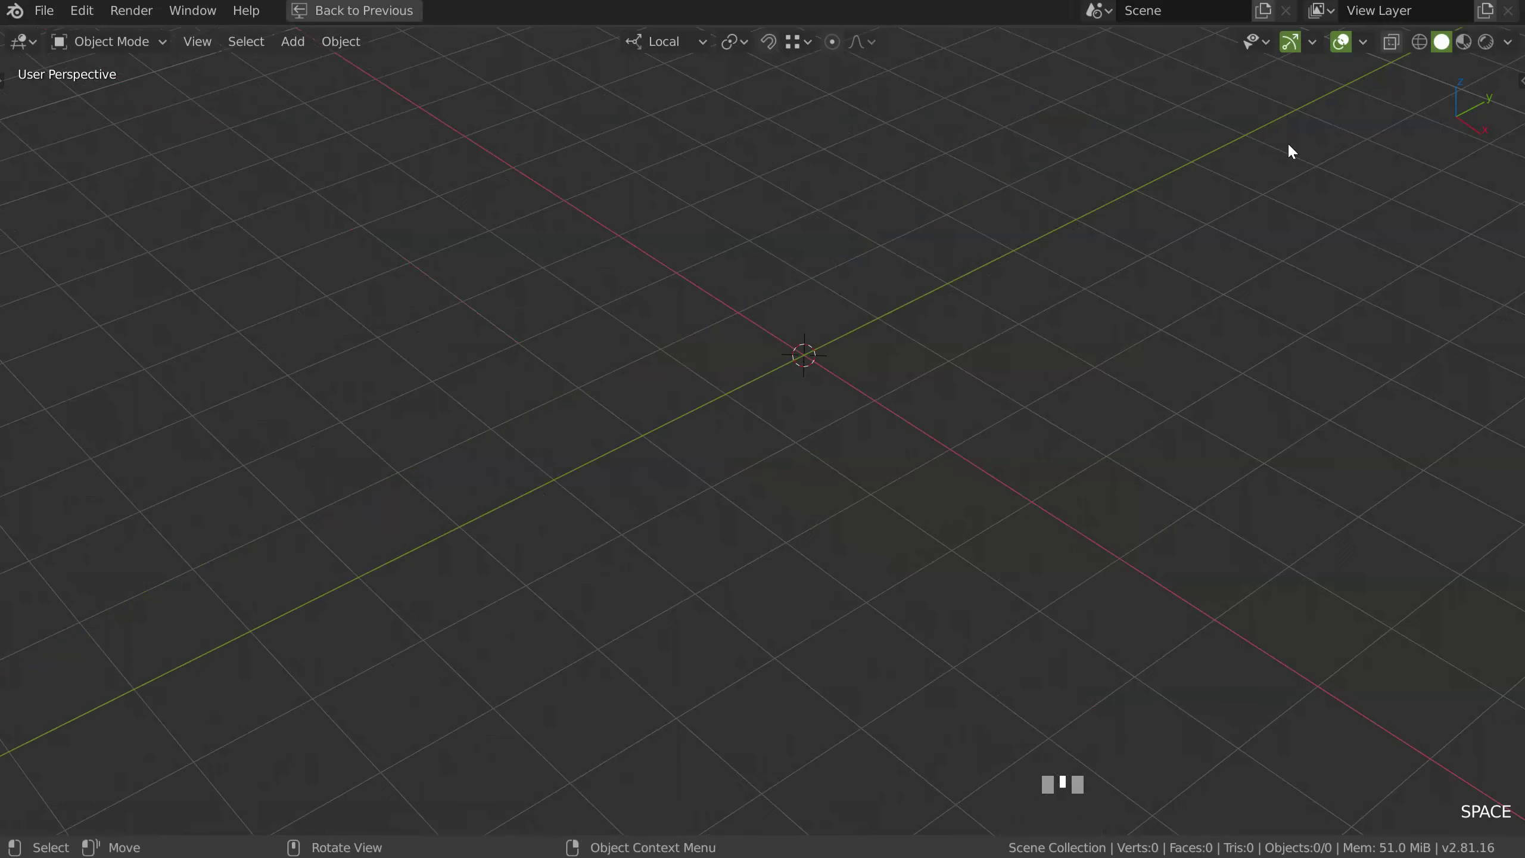
left_click(1519, 80)
left_click(1270, 177)
left_click(1318, 177)
left_click(1315, 154)
scroll(1333, 240, "down", 2)
scroll(1347, 282, "up", 1)
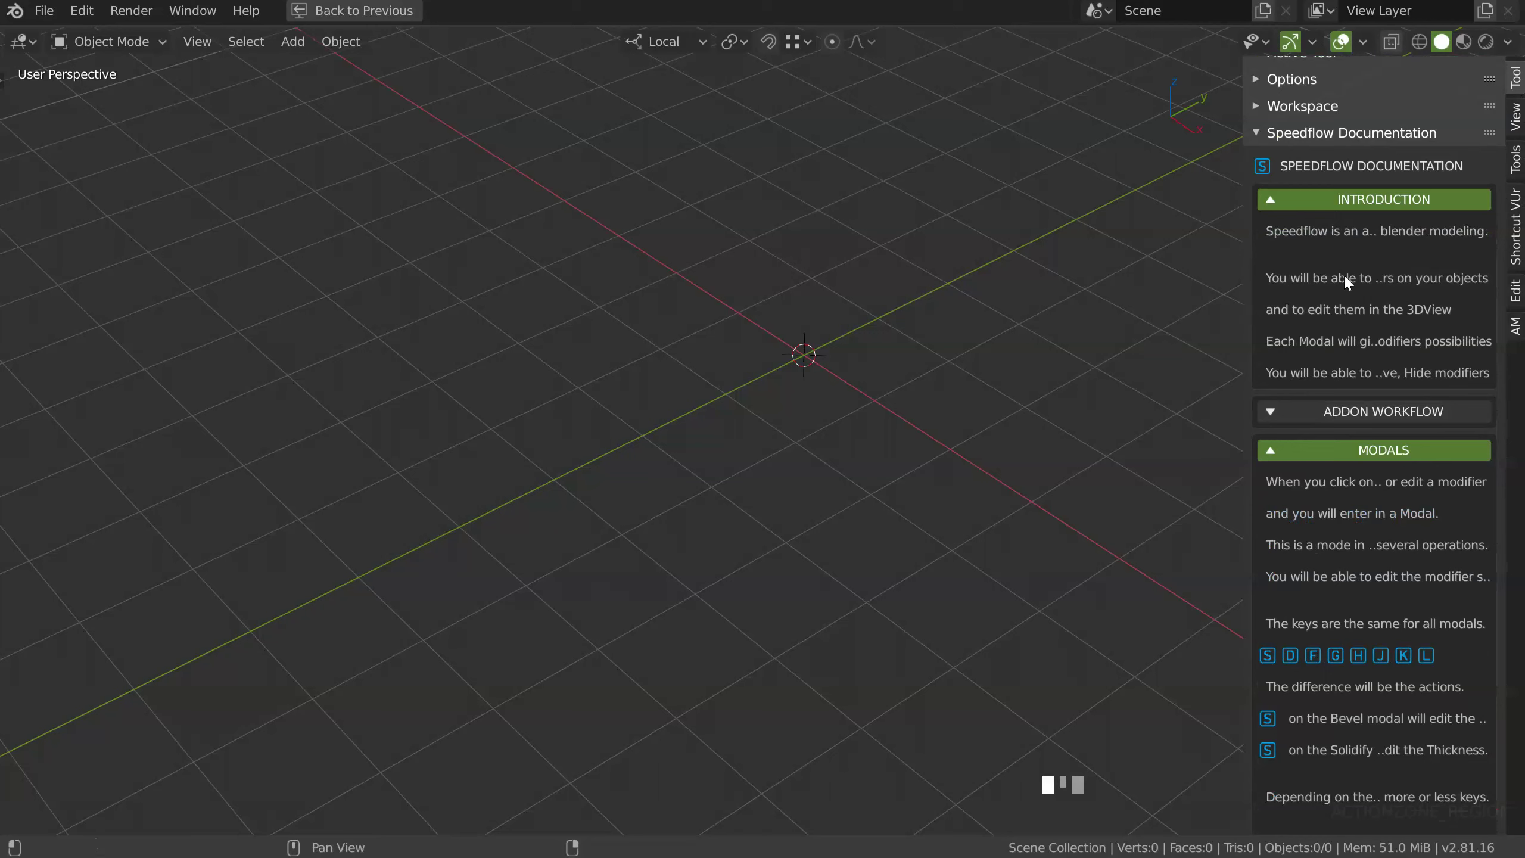
left_click(1295, 205)
Widen the sidebar, read through the full Cutter documentation and hide the sidebar again
scroll(1318, 361, "down", 10)
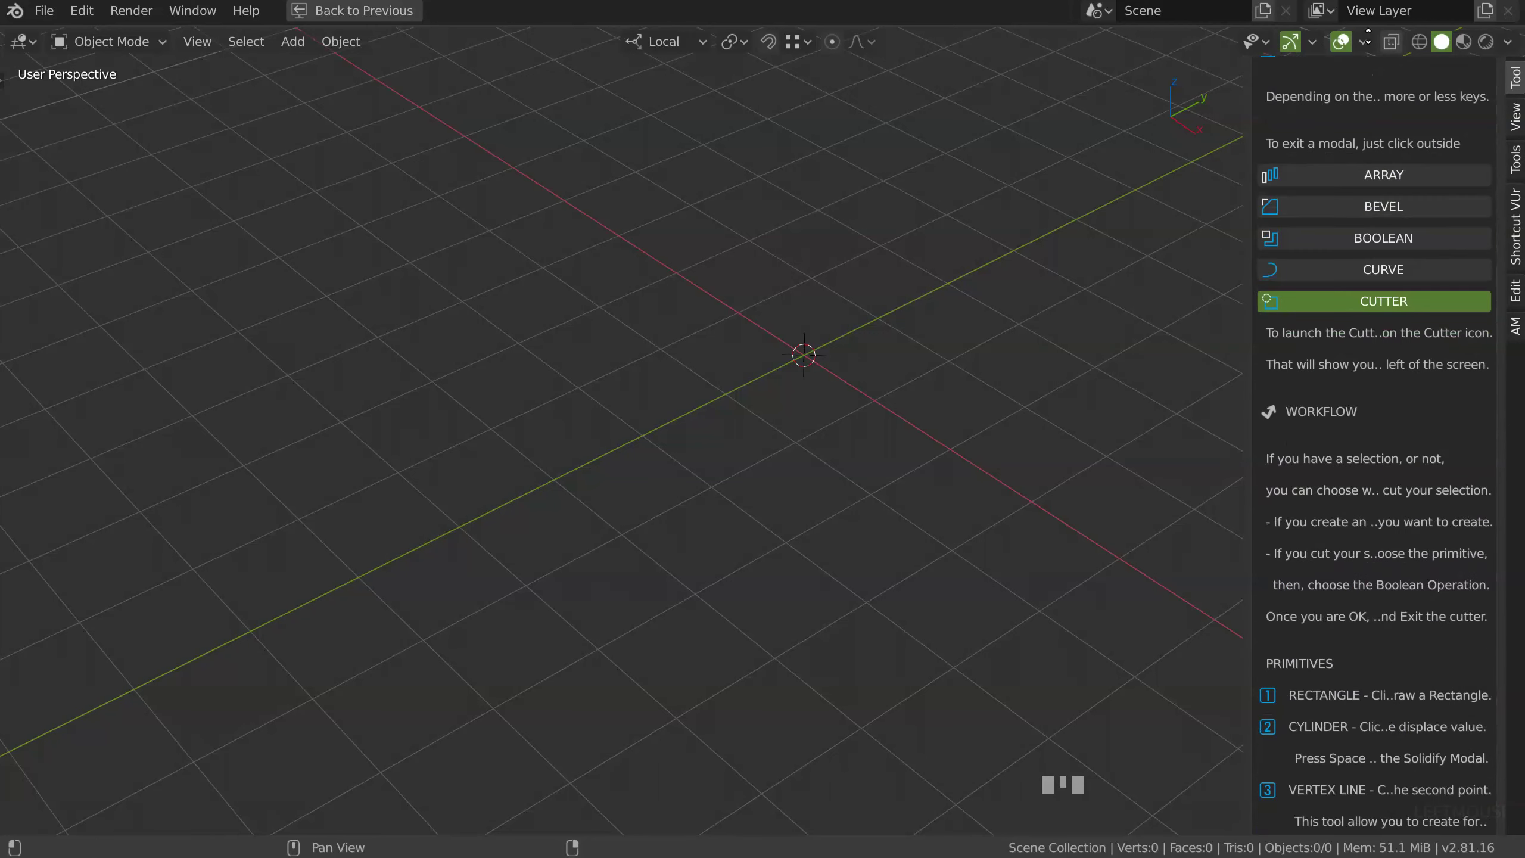
scroll(1298, 331, "down", 5)
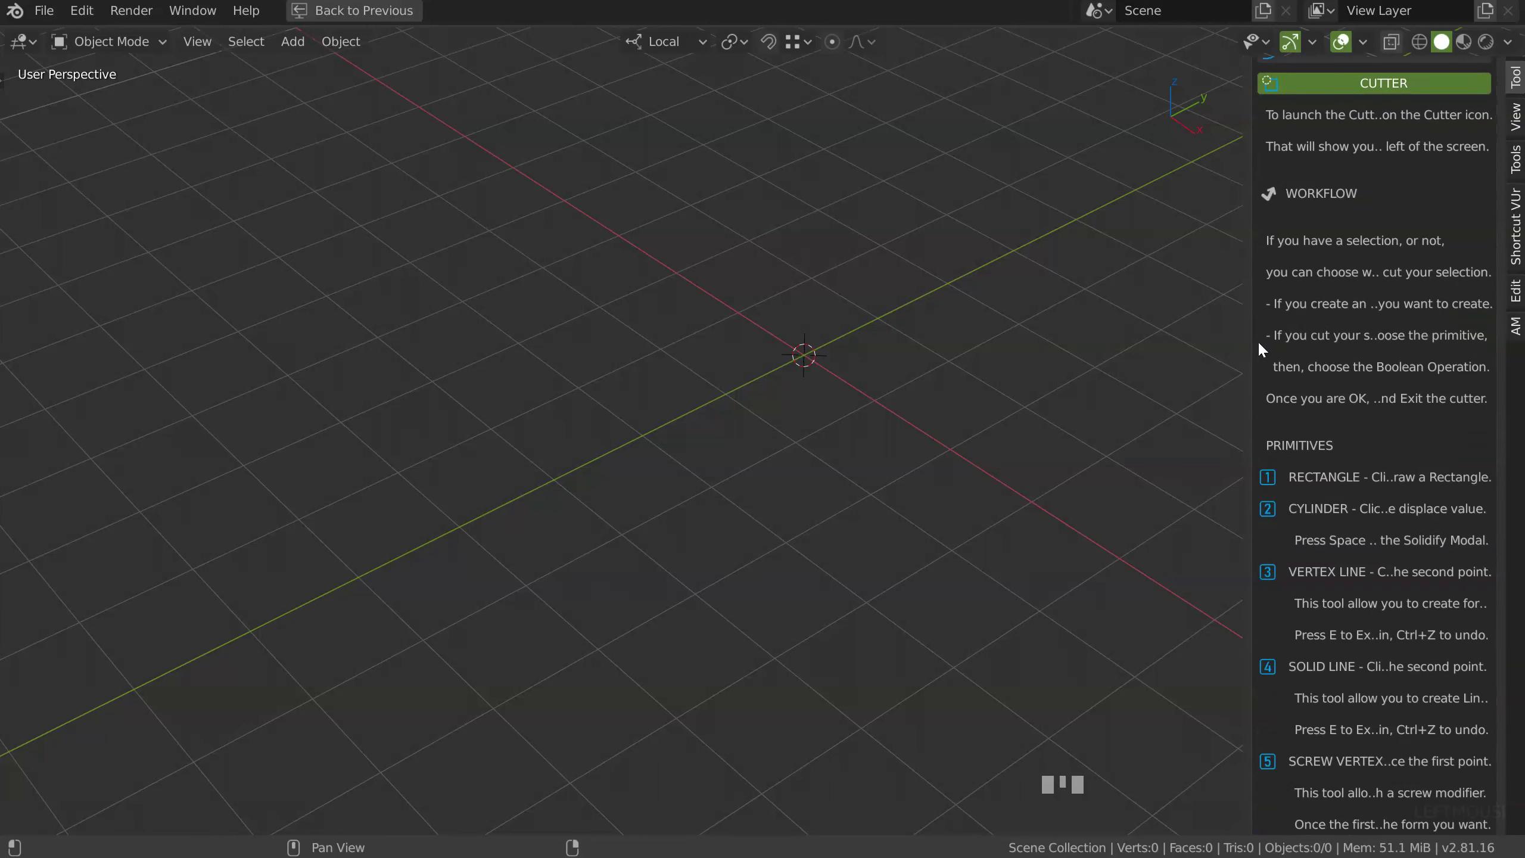
left_click_drag(1239, 348, 1038, 353)
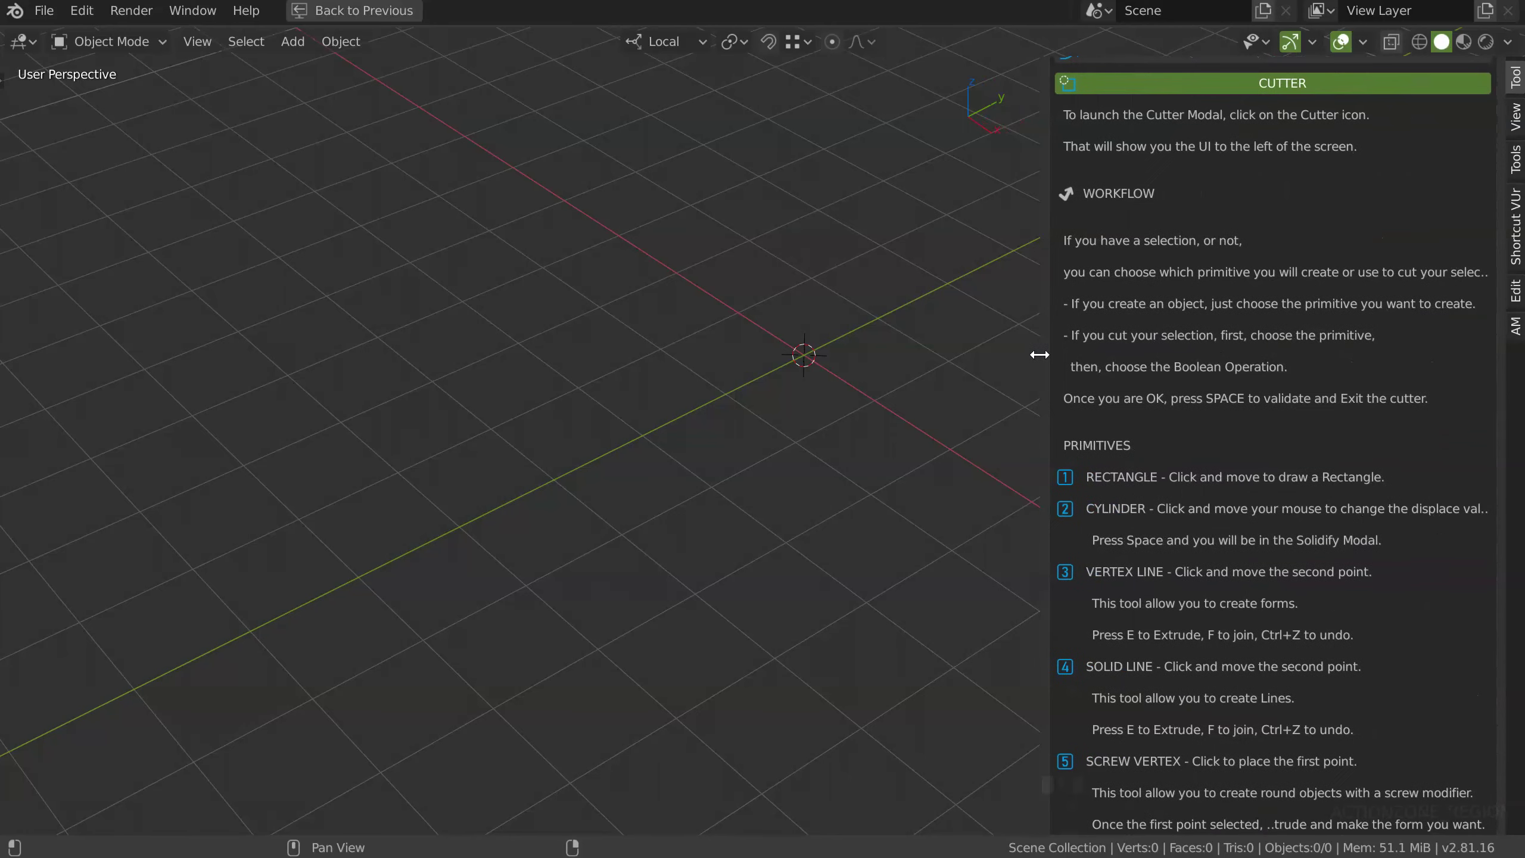
scroll(1312, 350, "down", 10)
scroll(1081, 234, "up", 12)
key("n")
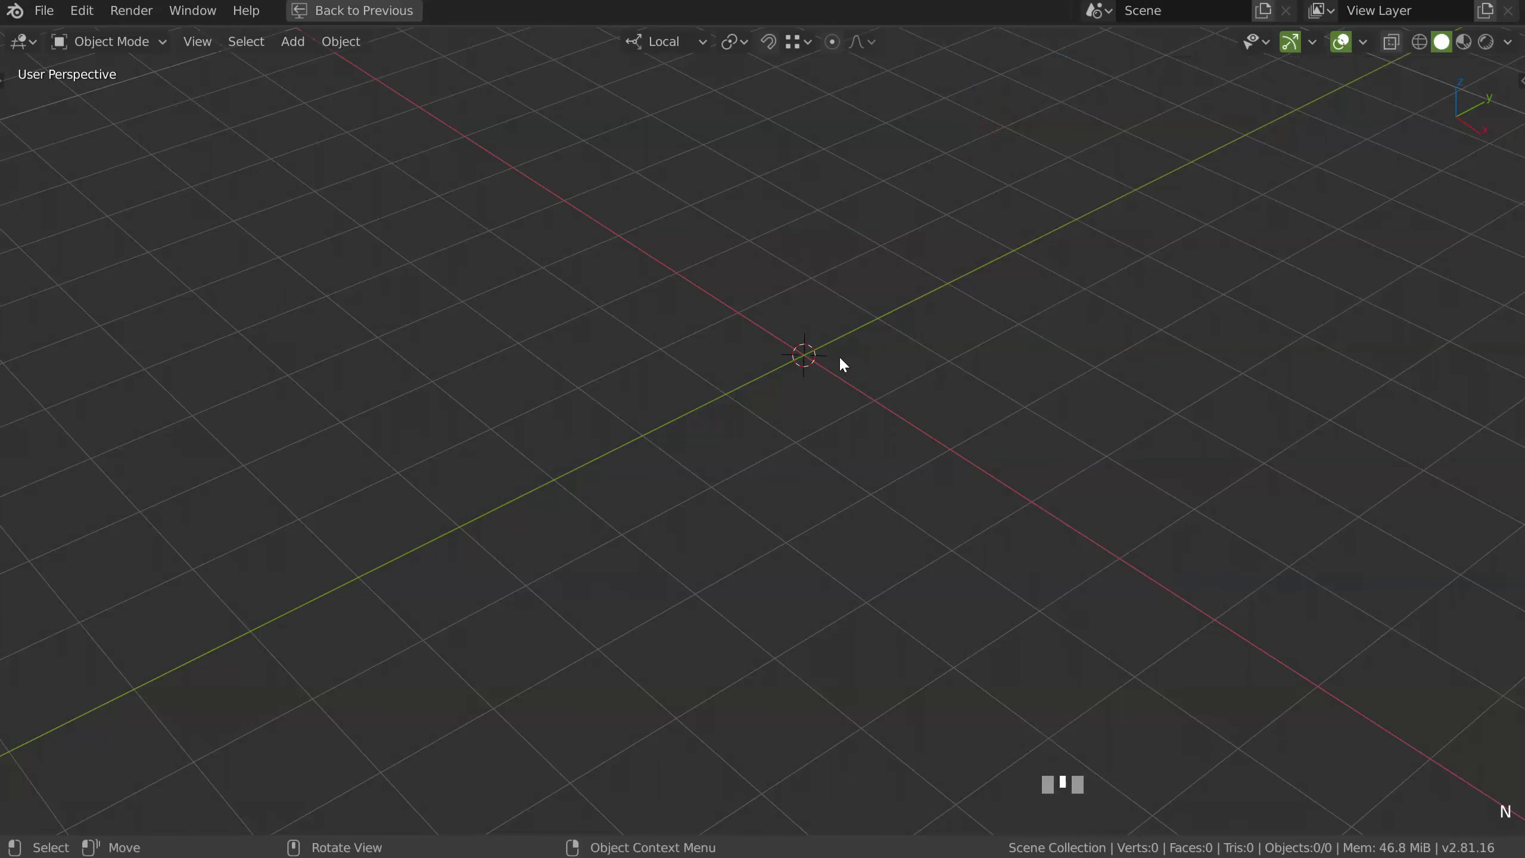
Restore the normal screen layout and collapse Speedflow Documentation in the tool properties
key("ctrl+space")
middle_click_drag(780, 330, 773, 367, "shift")
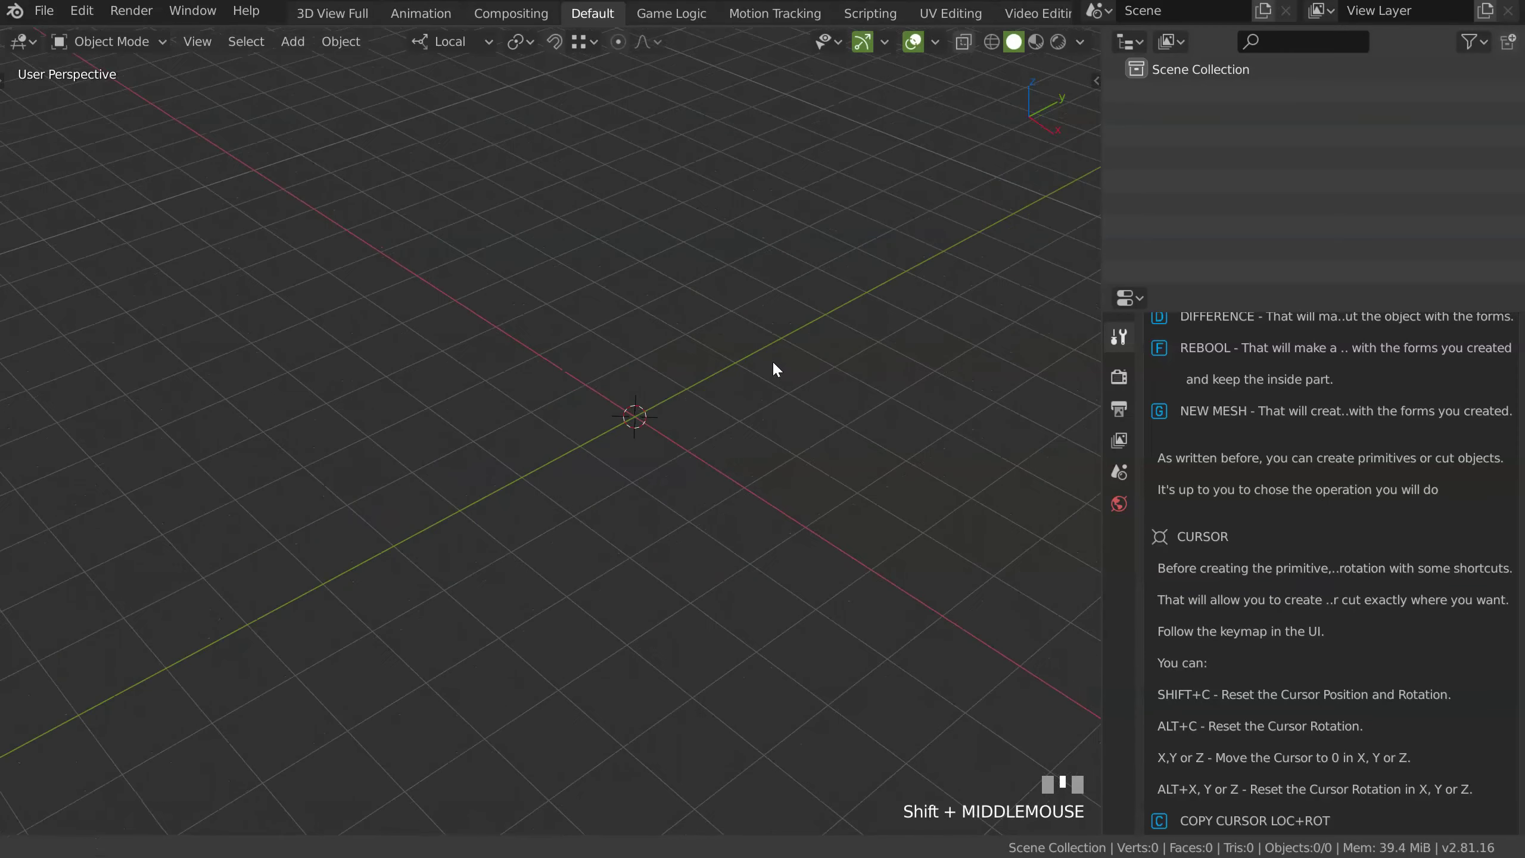
scroll(1251, 516, "up", 1)
scroll(1251, 517, "up", 20)
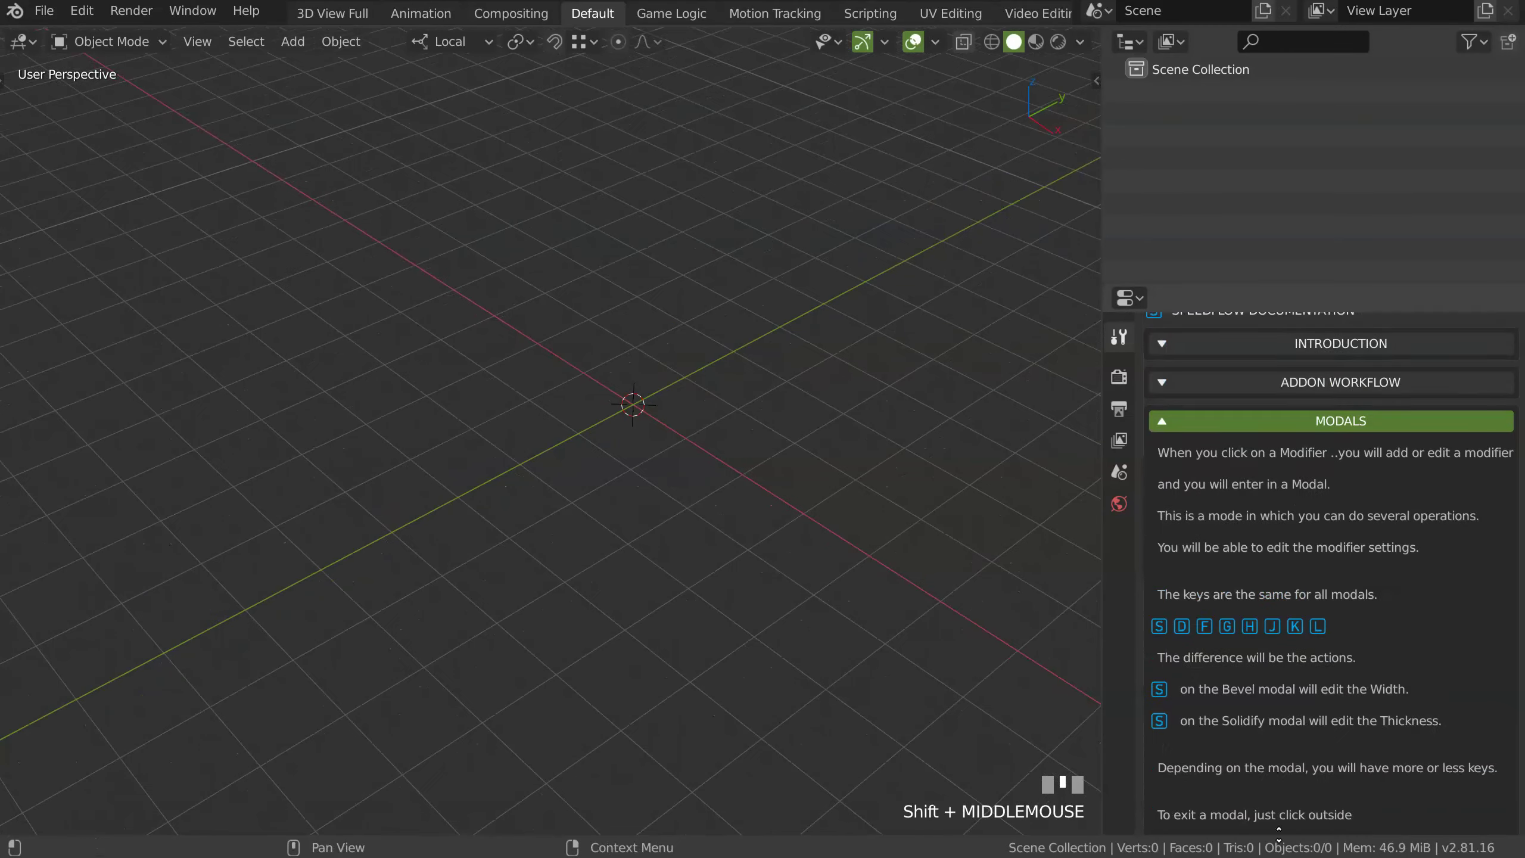
scroll(1180, 360, "up", 5)
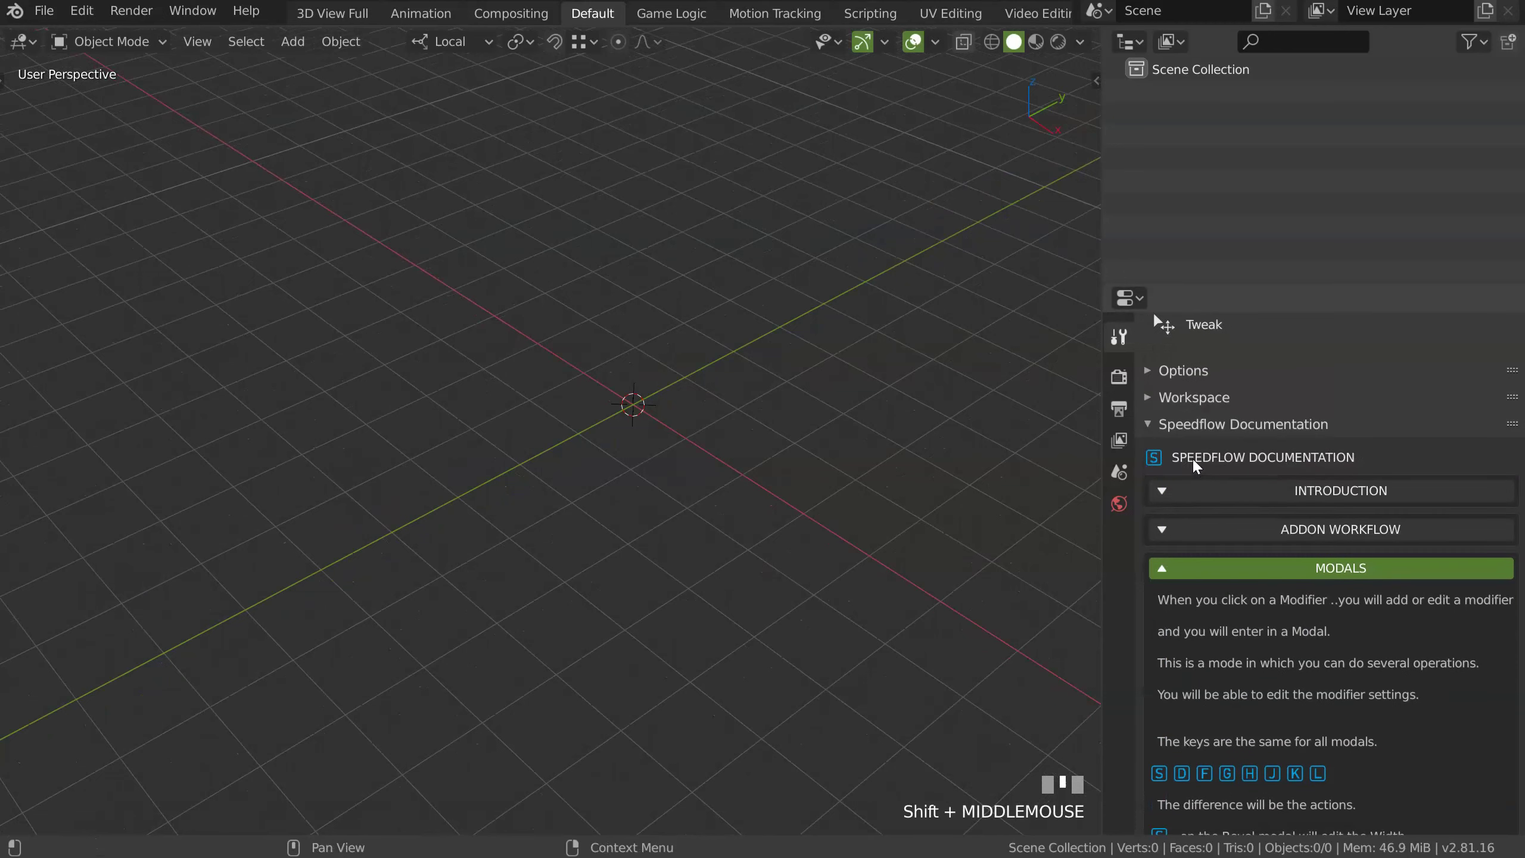
left_click(1201, 430)
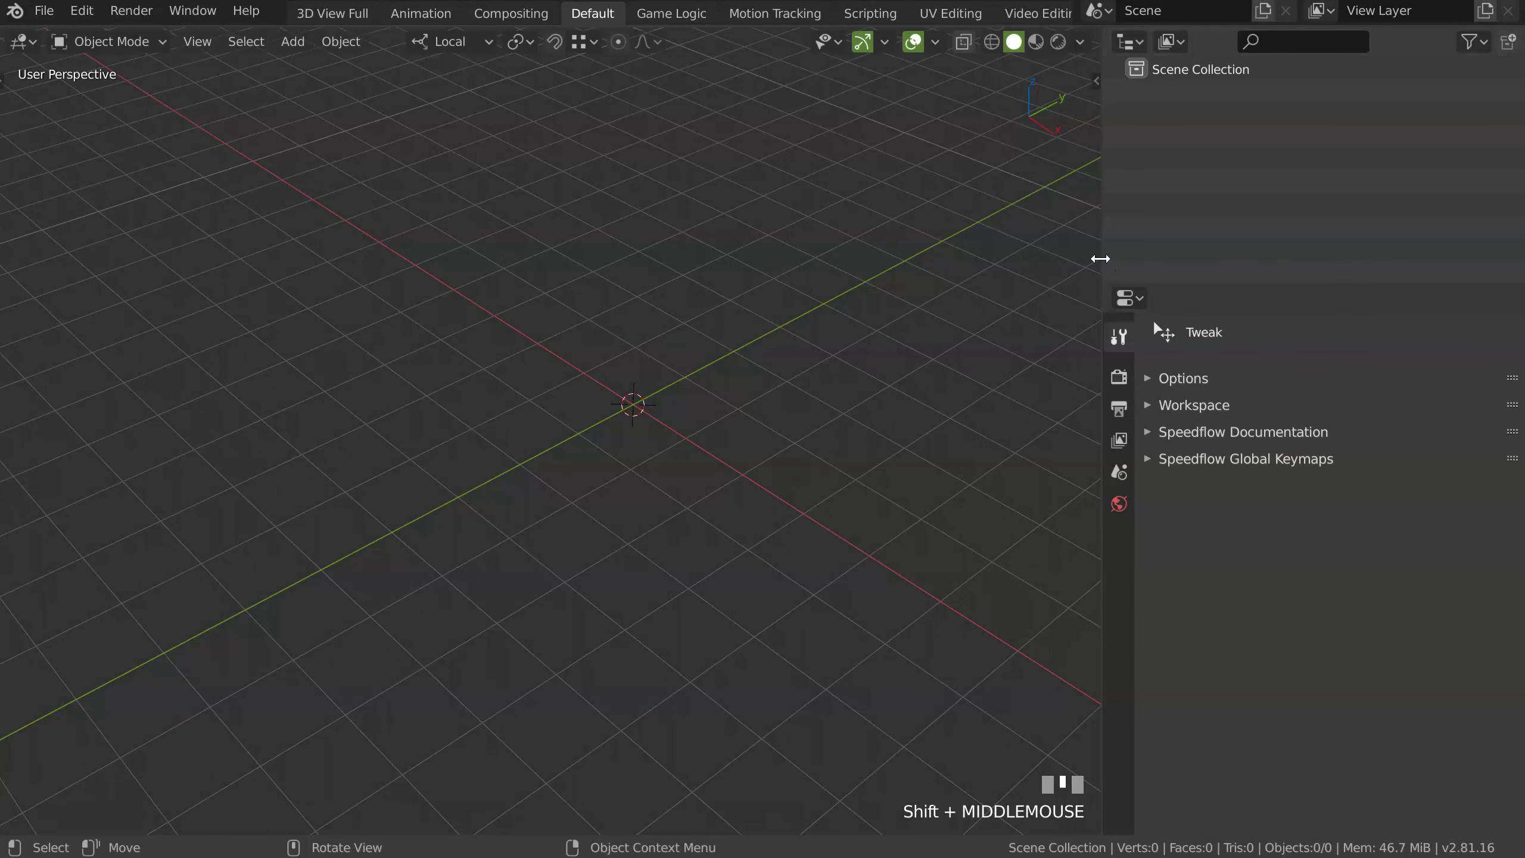
Narrow the properties area beside the 3D view and maximize the viewport for modeling
left_click_drag(1104, 264, 1215, 271)
middle_click_drag(766, 416, 744, 422)
middle_click_drag(744, 423, 717, 405, "shift")
middle_click_drag(593, 356, 619, 383, "ctrl")
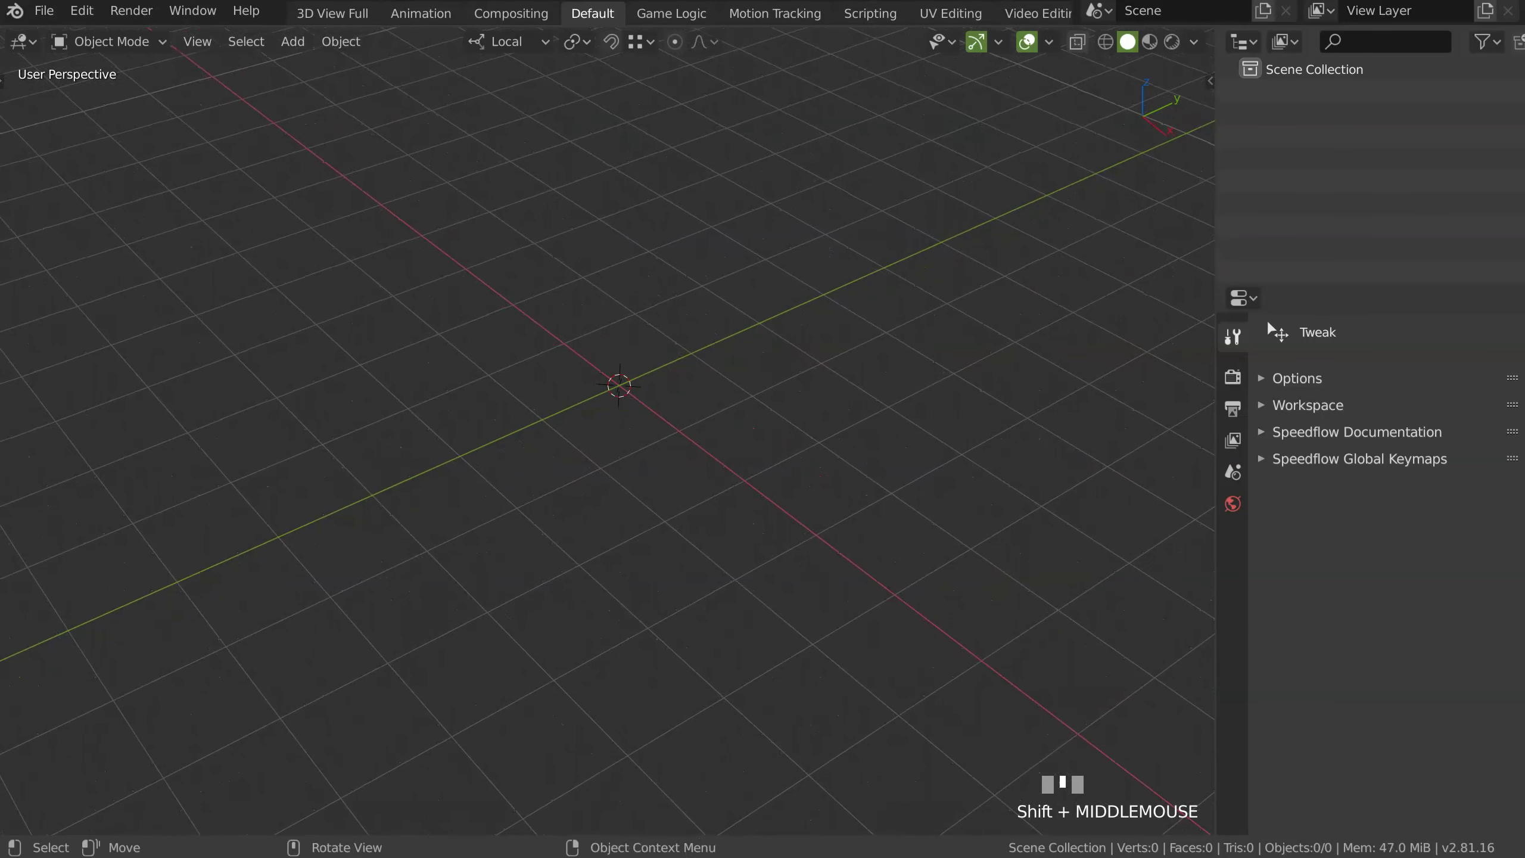
key("ctrl+space")
middle_click_drag(518, 443, 786, 399)
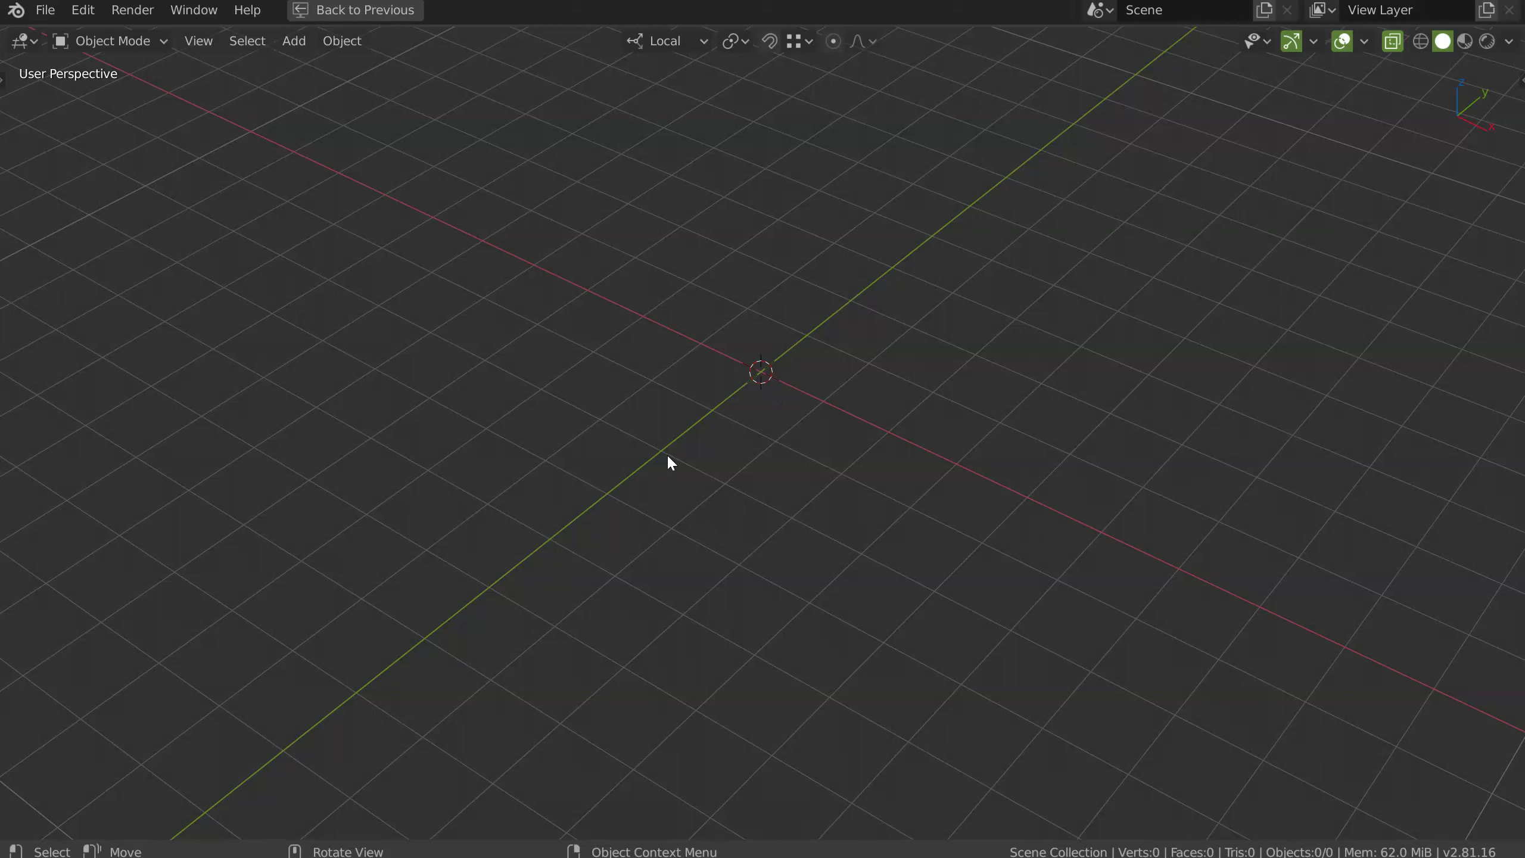
Create a plate at the 3D cursor with the Cutter's rectangle primitive, give it a Solidify thickness of about 6.826 and turn off X-ray
key("alt+x")
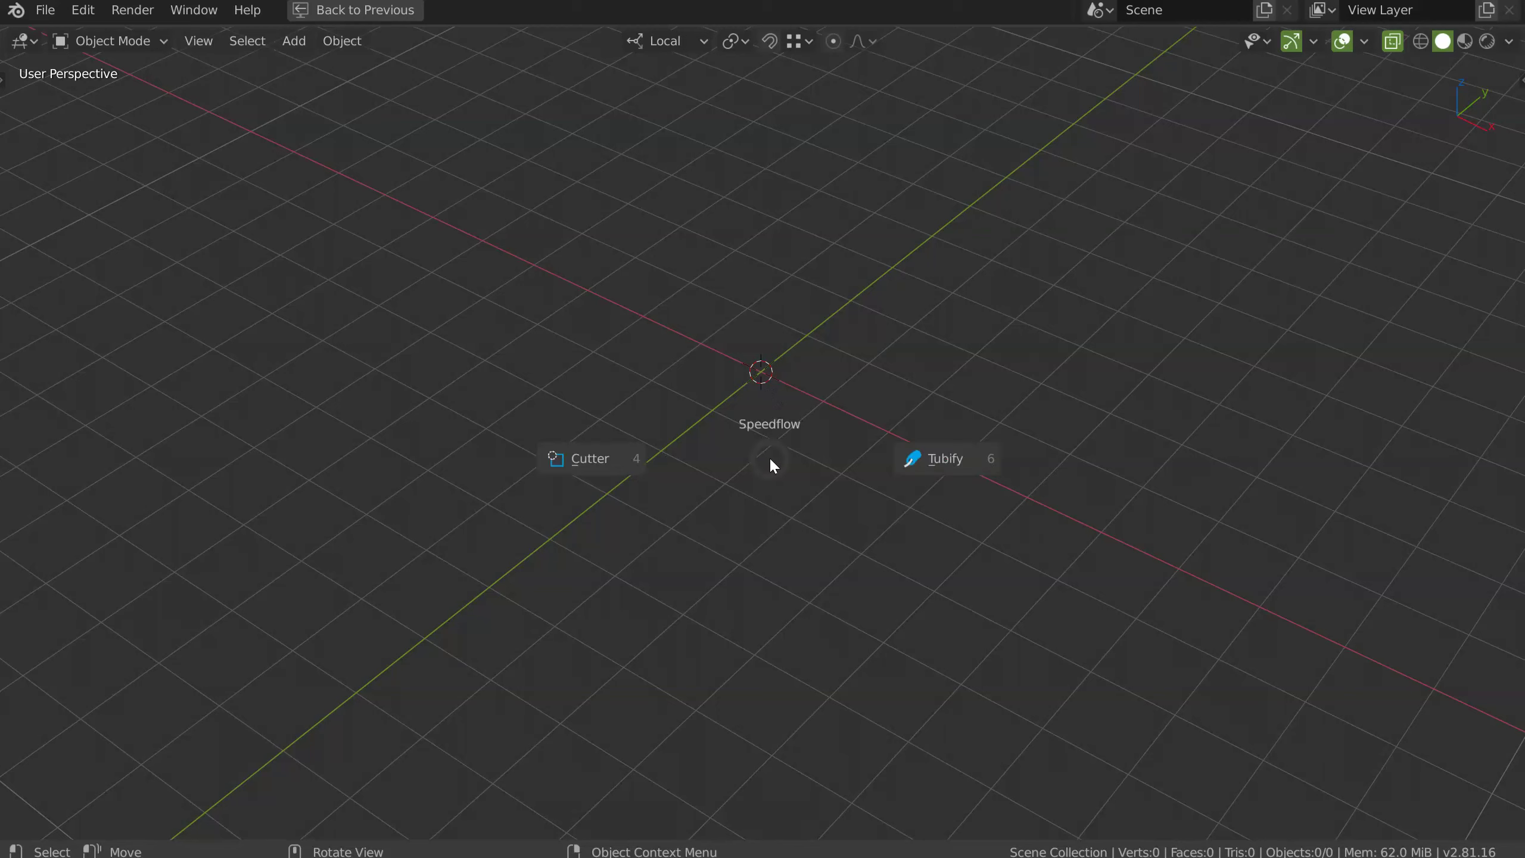
left_click(587, 461)
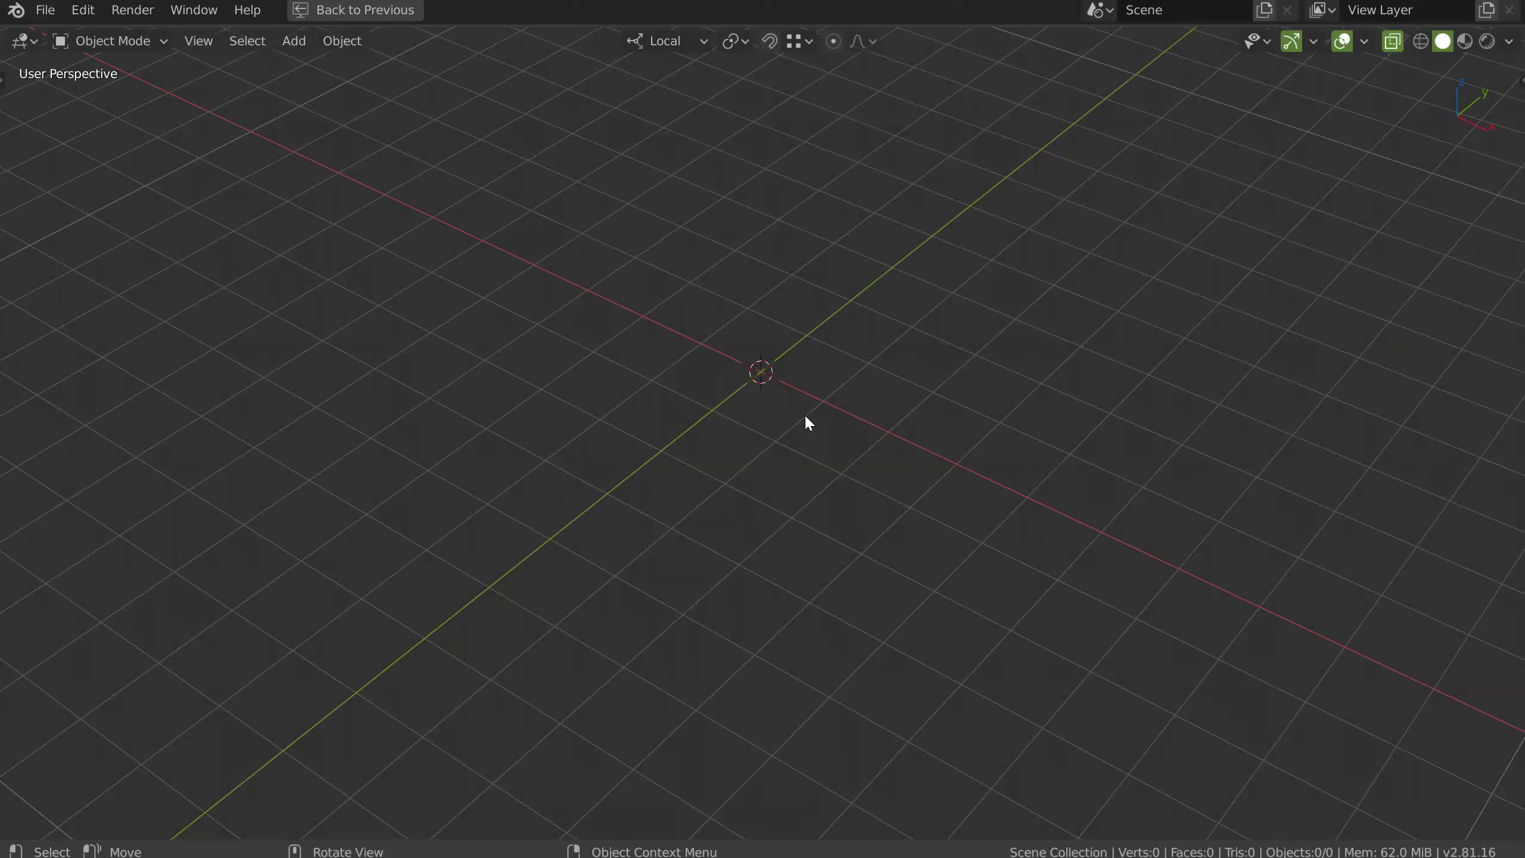
middle_click_drag(819, 388, 850, 466)
key("space")
left_click(689, 474)
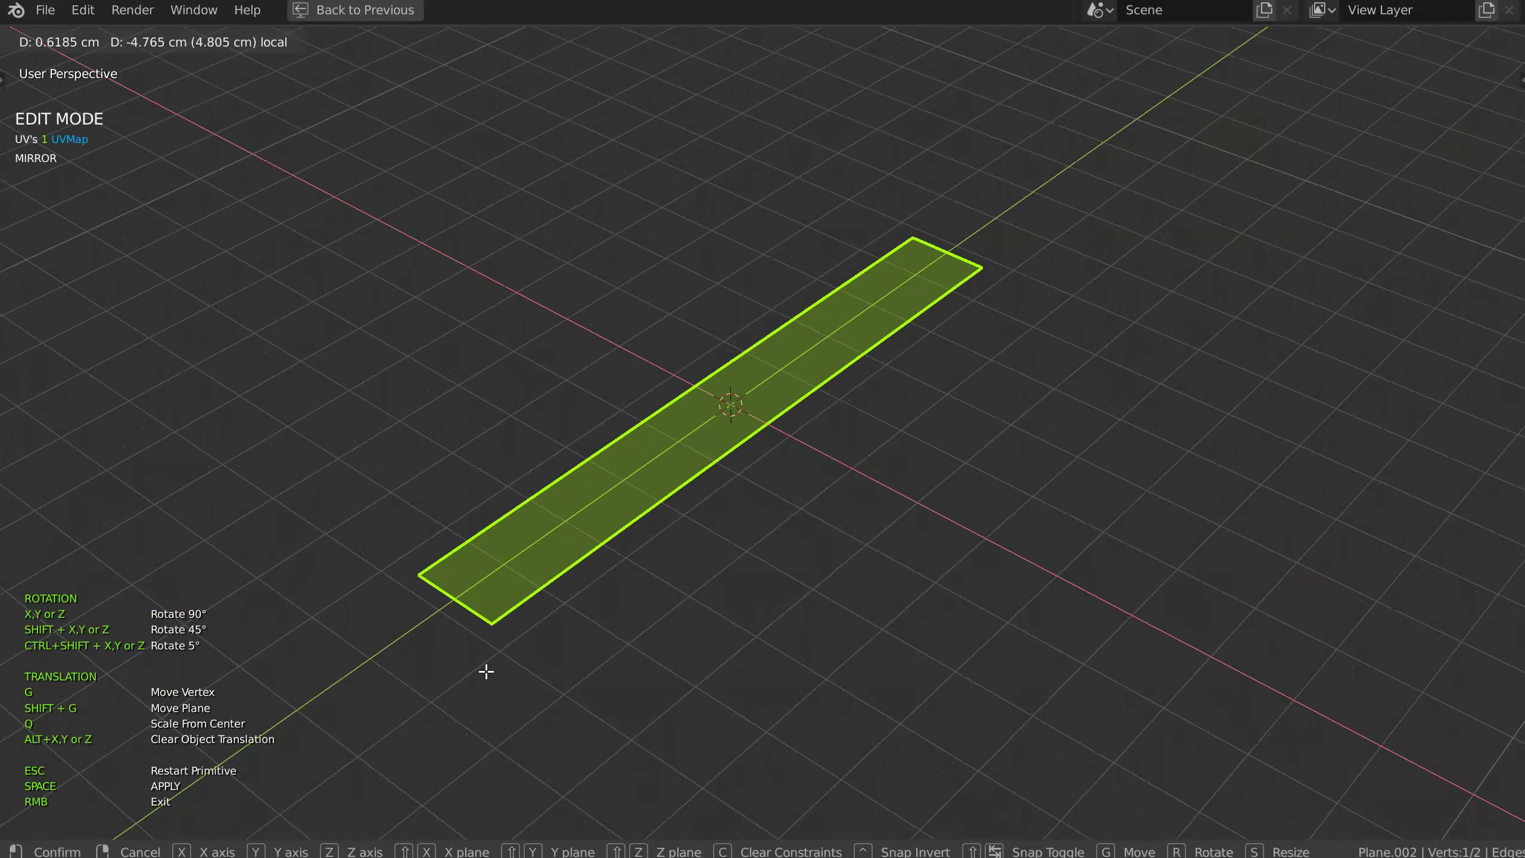
left_click(485, 671)
left_click(1175, 351)
scroll(1175, 350, "down", 3)
key("alt+z")
middle_click_drag(801, 473, 828, 405)
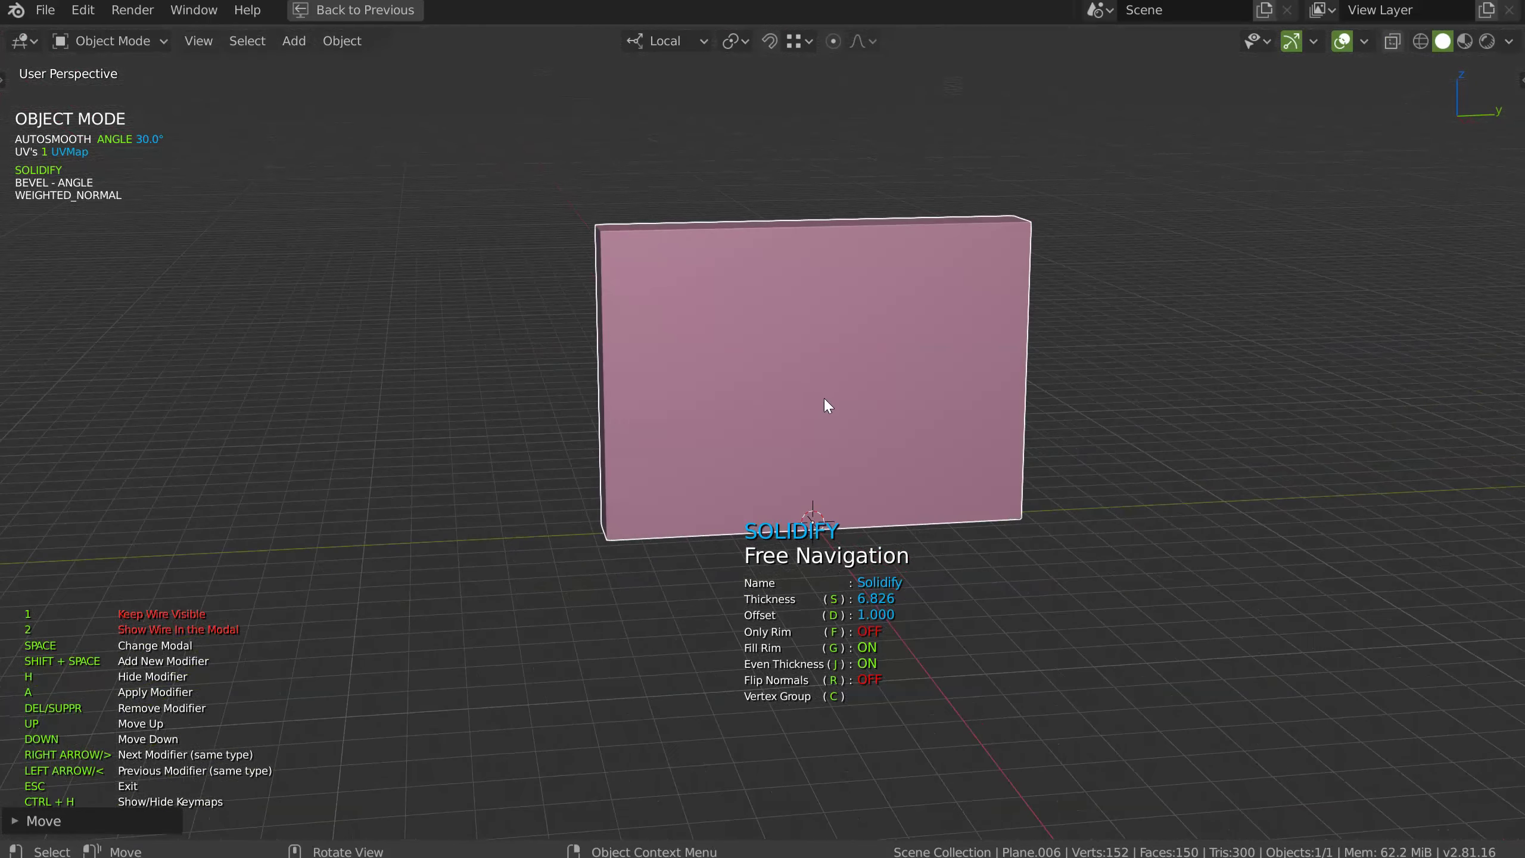
Cut a rectangular recess into the plate's upper corner with the Cutter, using a Solidify thickness of about 1.403 and offset 0
key("shift+space")
left_click(665, 398)
left_click(728, 340)
left_click(545, 163)
mouse_move(545, 163)
middle_mouse_down()
mouse_move(774, 292)
mouse_move(817, 289)
middle_mouse_up()
key("space")
middle_click_drag(799, 251, 749, 300)
Bevel the recess cutter's inner corner and its edges into smooth rounds, and hide the cutter
key("Tab")
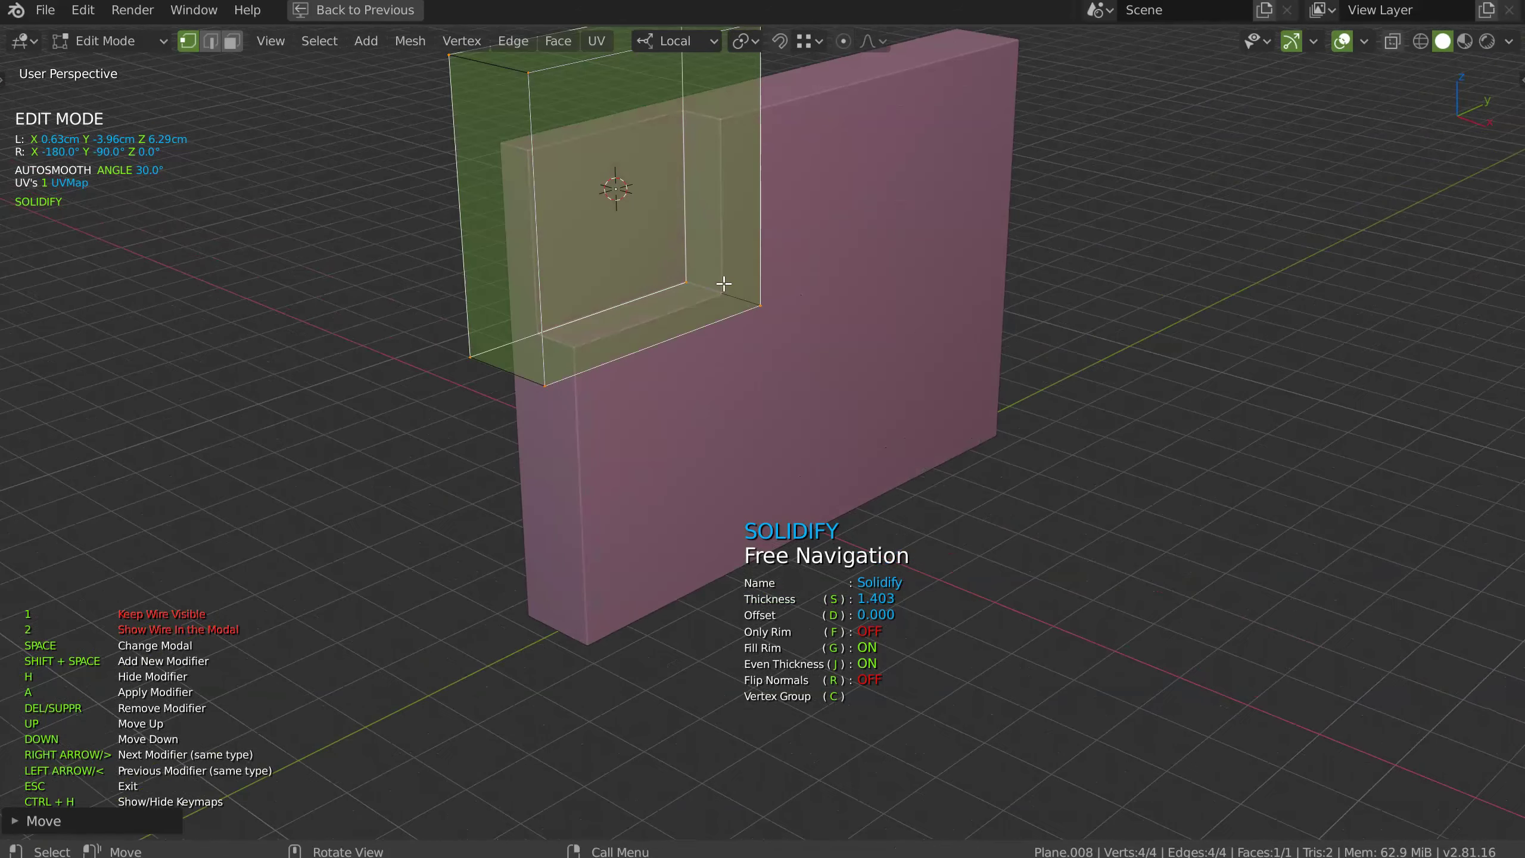
left_click(681, 281)
key("space")
left_click(858, 334)
key("d")
left_click(1264, 314)
key("shift+space")
key("space")
middle_click_drag(875, 332, 758, 325)
key("Escape")
key("h")
Cut a round through-hole in the recess with a Cutter cylinder, Solidify thickness about 1.249 and offset about -0.731, and hide the cutter
left_click(797, 335)
key("space")
left_click(680, 341)
left_click(715, 287, "shift")
left_click(852, 325)
key("d")
left_click(919, 338)
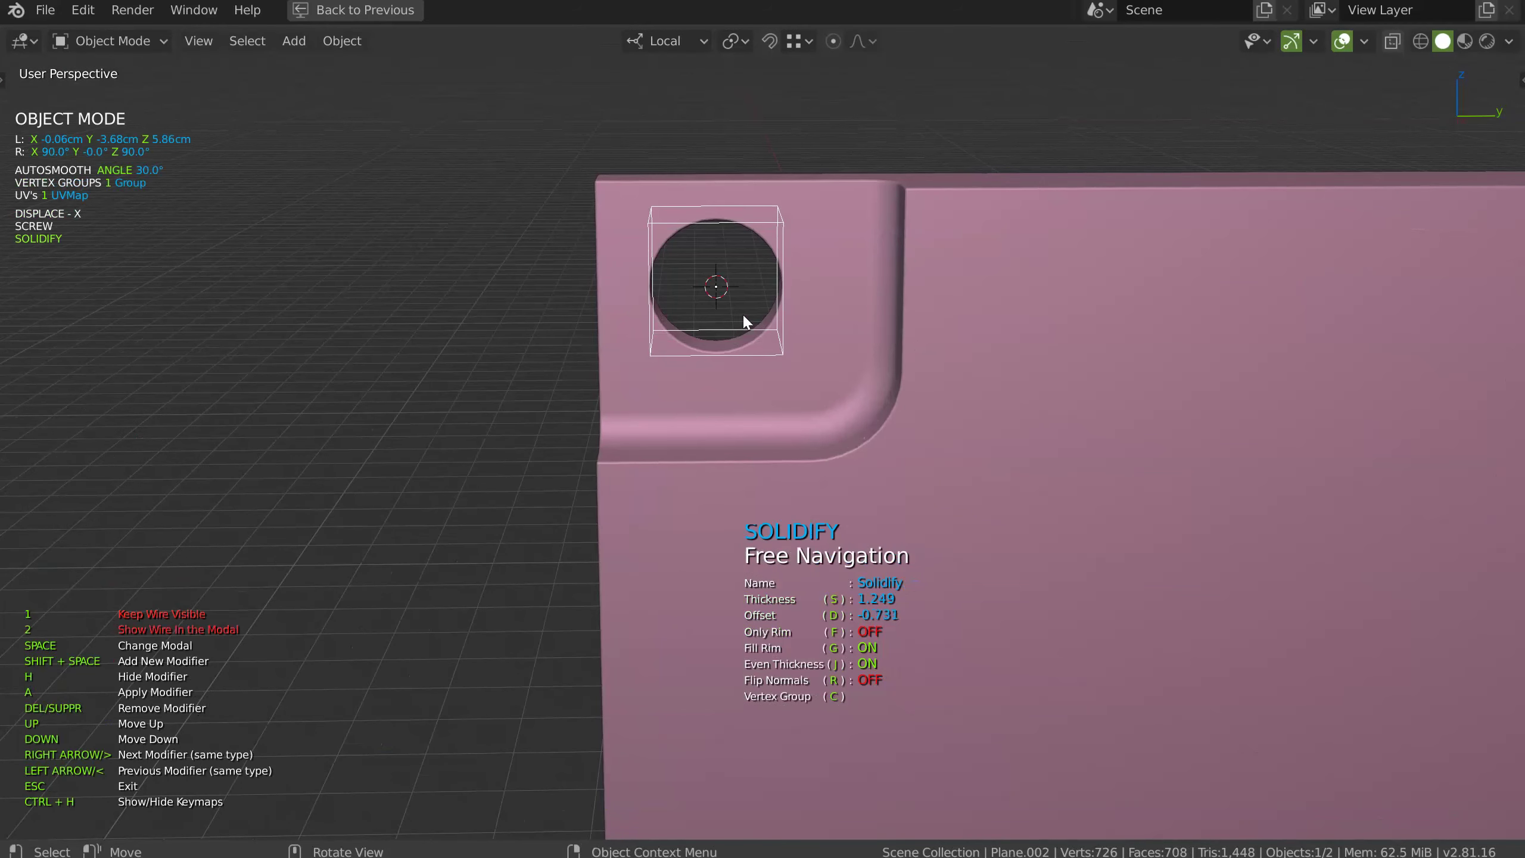
middle_click_drag(742, 315, 808, 336)
key("Escape")
left_click(811, 359)
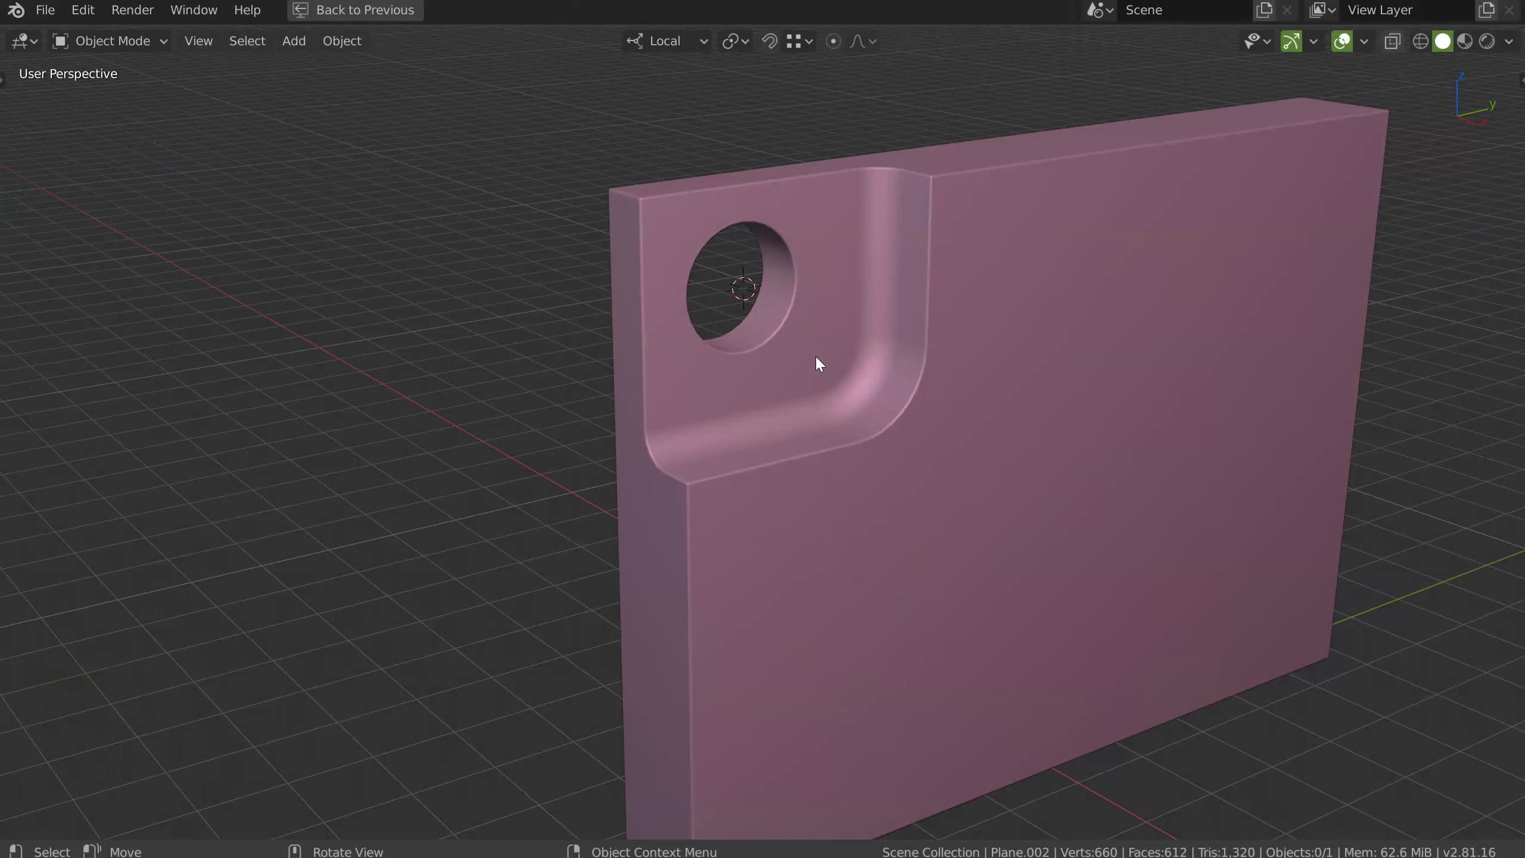
Cut a narrow rectangular slot from the round hole out to the plate's nearest side edge with the Cutter
key("shift+space")
left_click(651, 364)
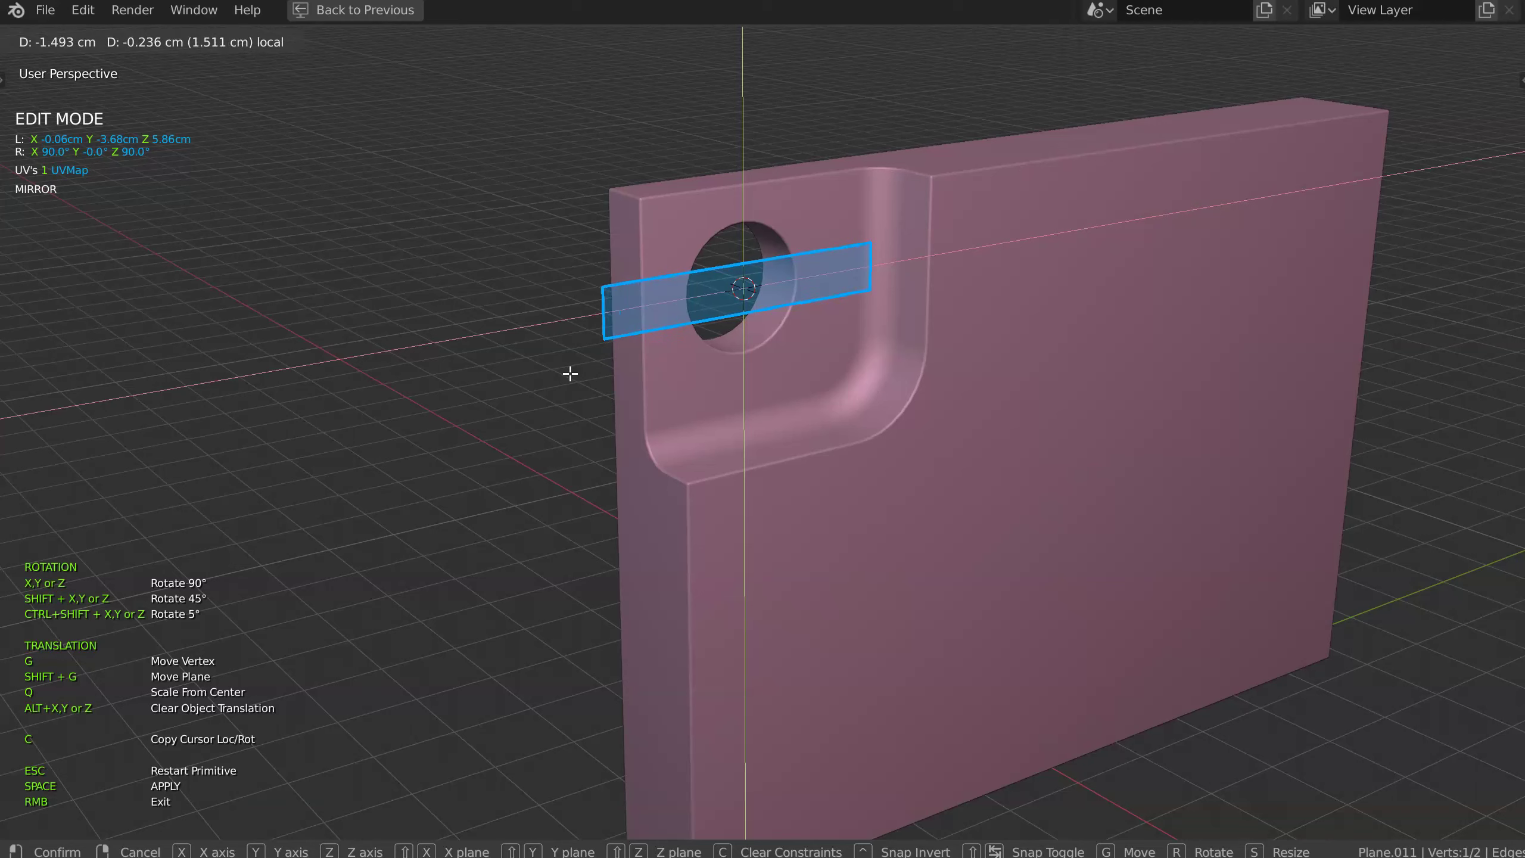
left_click(587, 368)
middle_click_drag(586, 368, 727, 309)
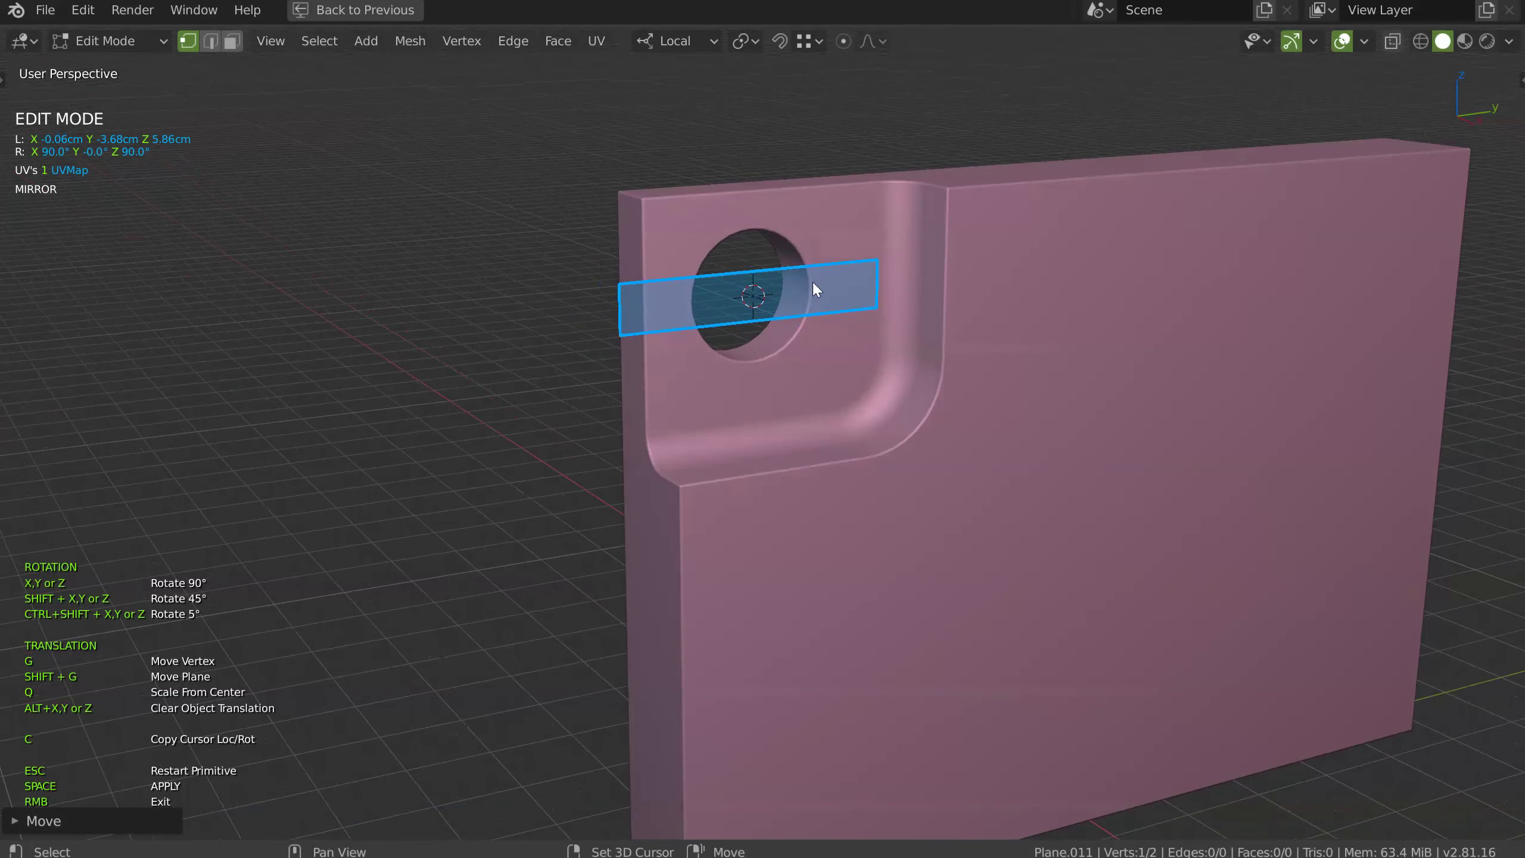
key("shift+g")
key("x")
left_click(666, 308)
key("space")
key("d")
mouse_move(749, 354)
middle_mouse_down()
mouse_move(804, 318)
mouse_move(755, 340)
middle_mouse_up()
key("Escape")
Bevel the slot cutter's edges to round the slot, and hide the cutter
middle_click_drag(645, 325, 633, 334)
key("q")
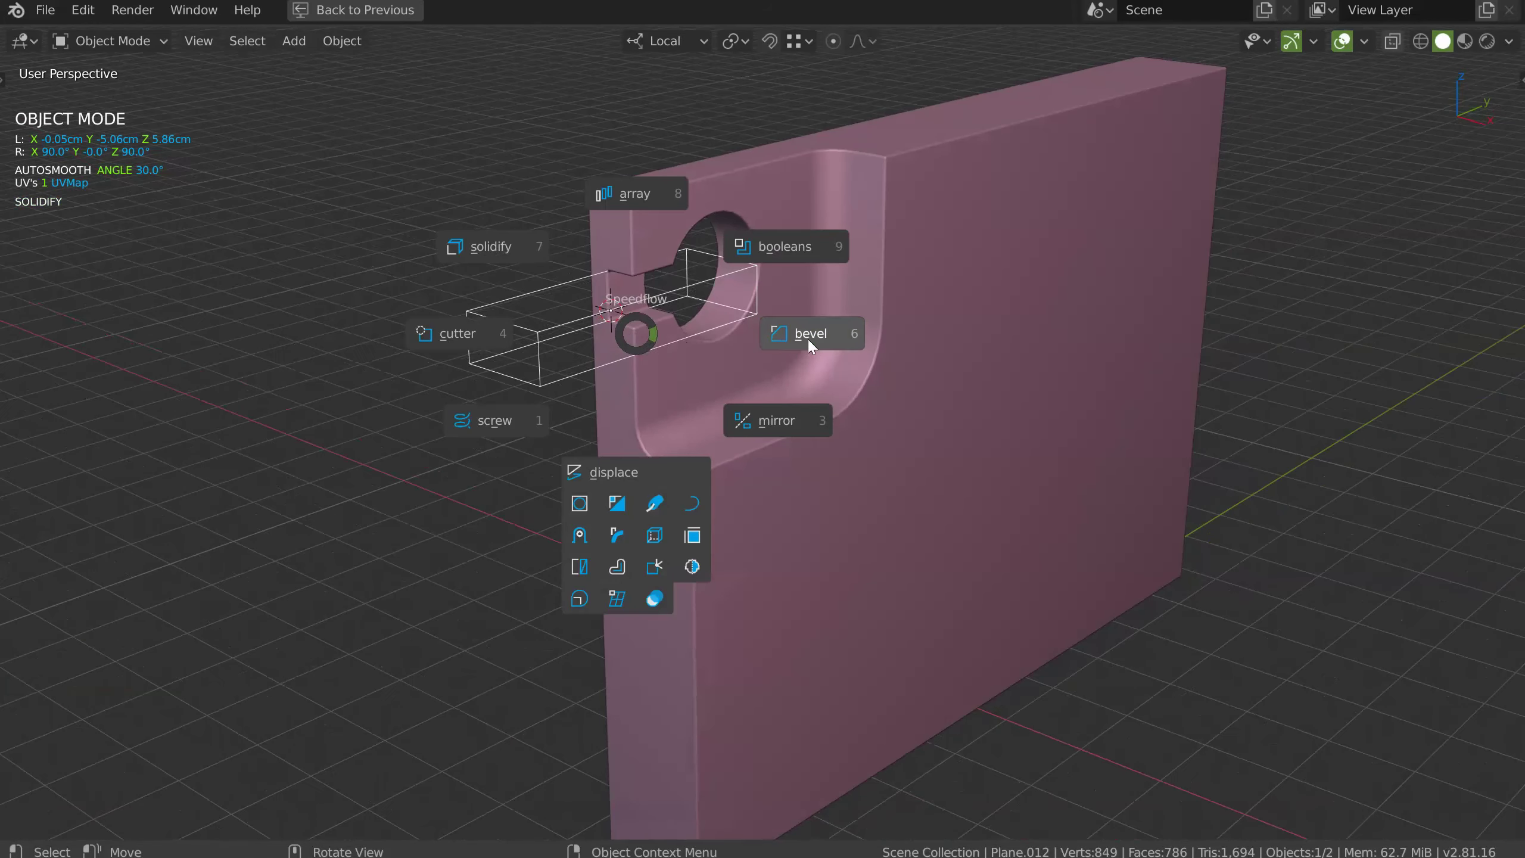
left_click(814, 336)
left_click(820, 326)
middle_click_drag(761, 336, 749, 307)
key("h")
Cut a rectangular block out of the plate's side edge below the recess, keeping the inside part as a separate piece
scroll(776, 317, "up", 2)
left_click(811, 448)
key("space")
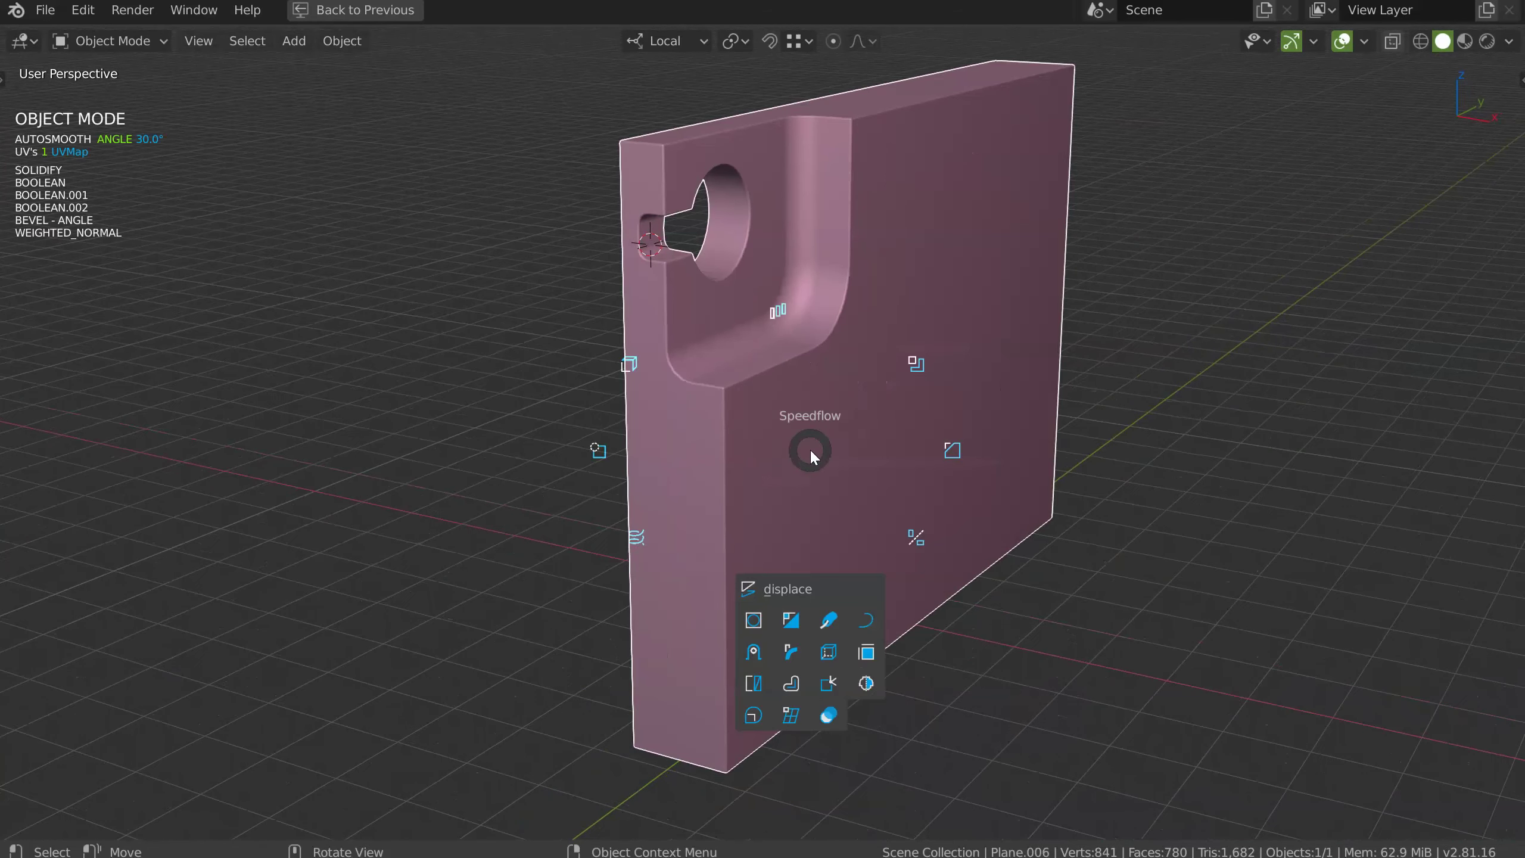
left_click(661, 450)
left_click(773, 403)
left_click(685, 544)
key("space")
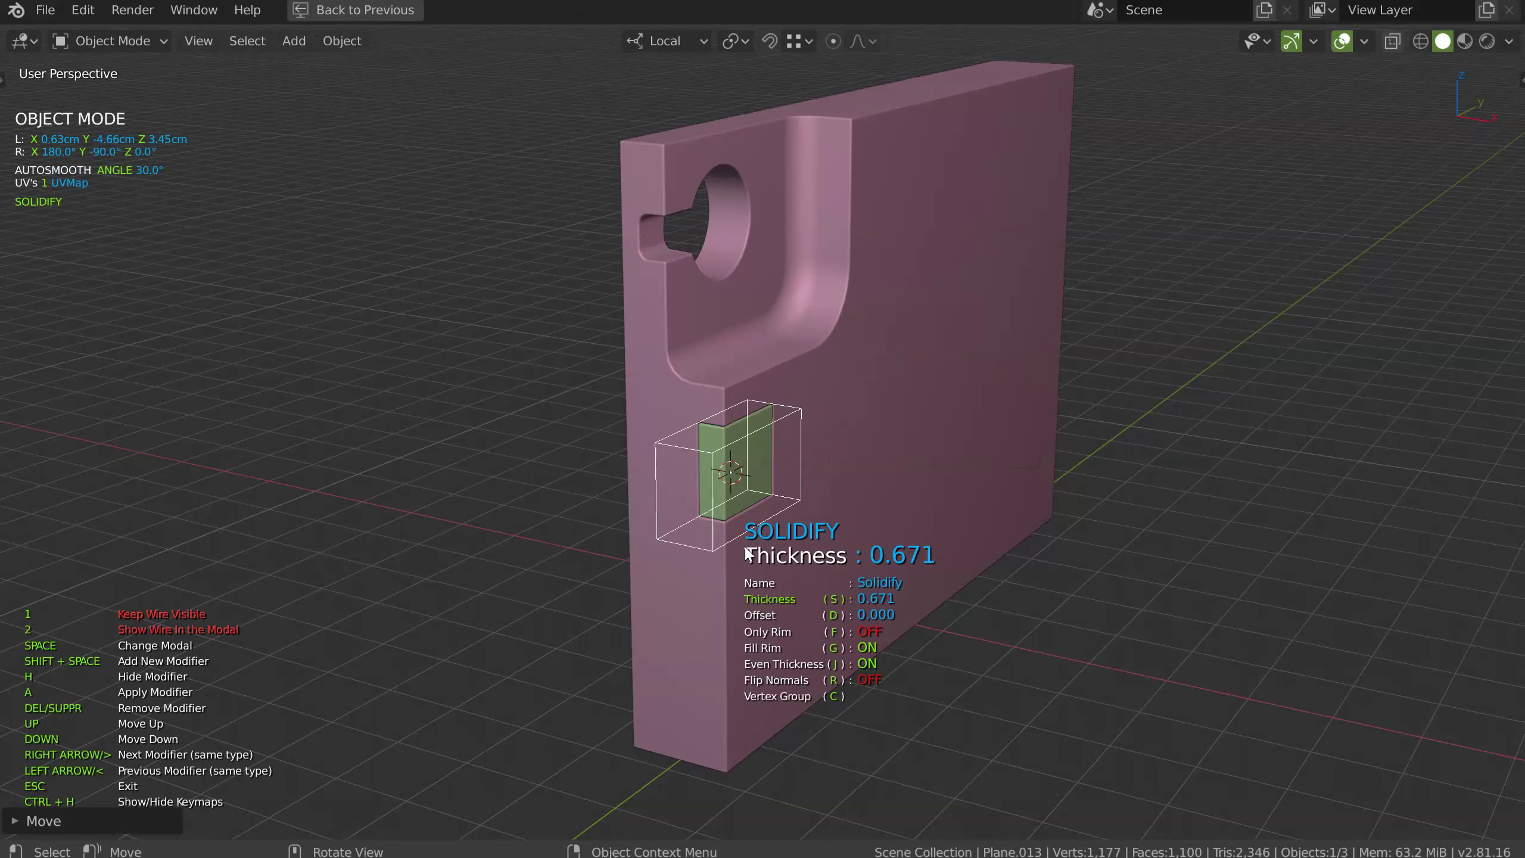
left_click(1055, 469)
middle_click_drag(1054, 469, 888, 456)
Add an angle bevel about 0.245 wide with one segment to the block's cutter, chamfering its corners
key("shift+space")
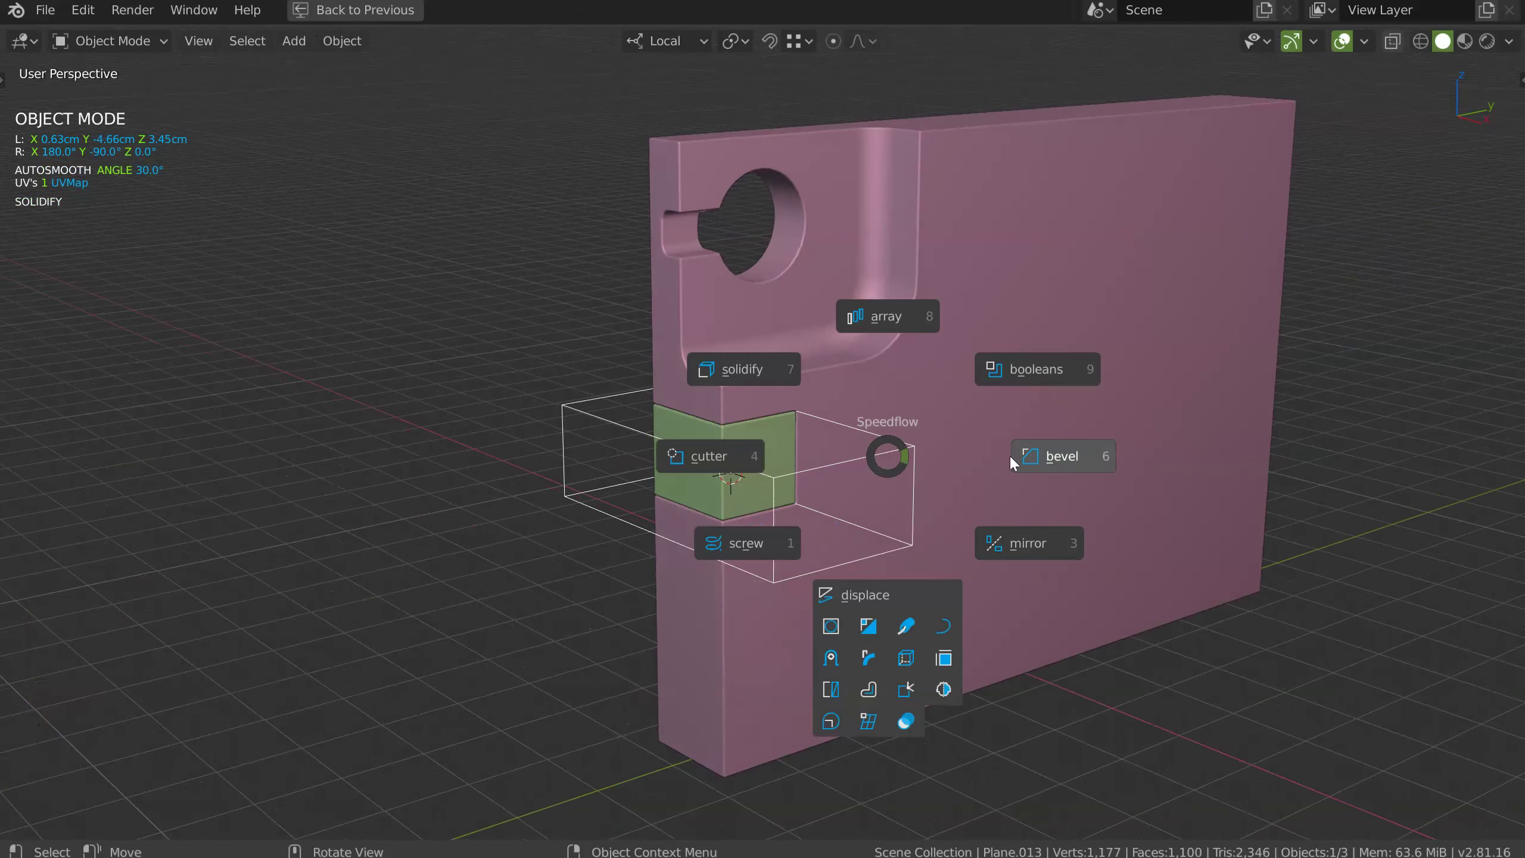
left_click(1021, 454)
key("d")
left_click(1218, 443)
key("d")
left_click(842, 437)
middle_click_drag(841, 436, 800, 313)
key("d")
left_click(836, 362)
key("d")
scroll(836, 365, "down", 1)
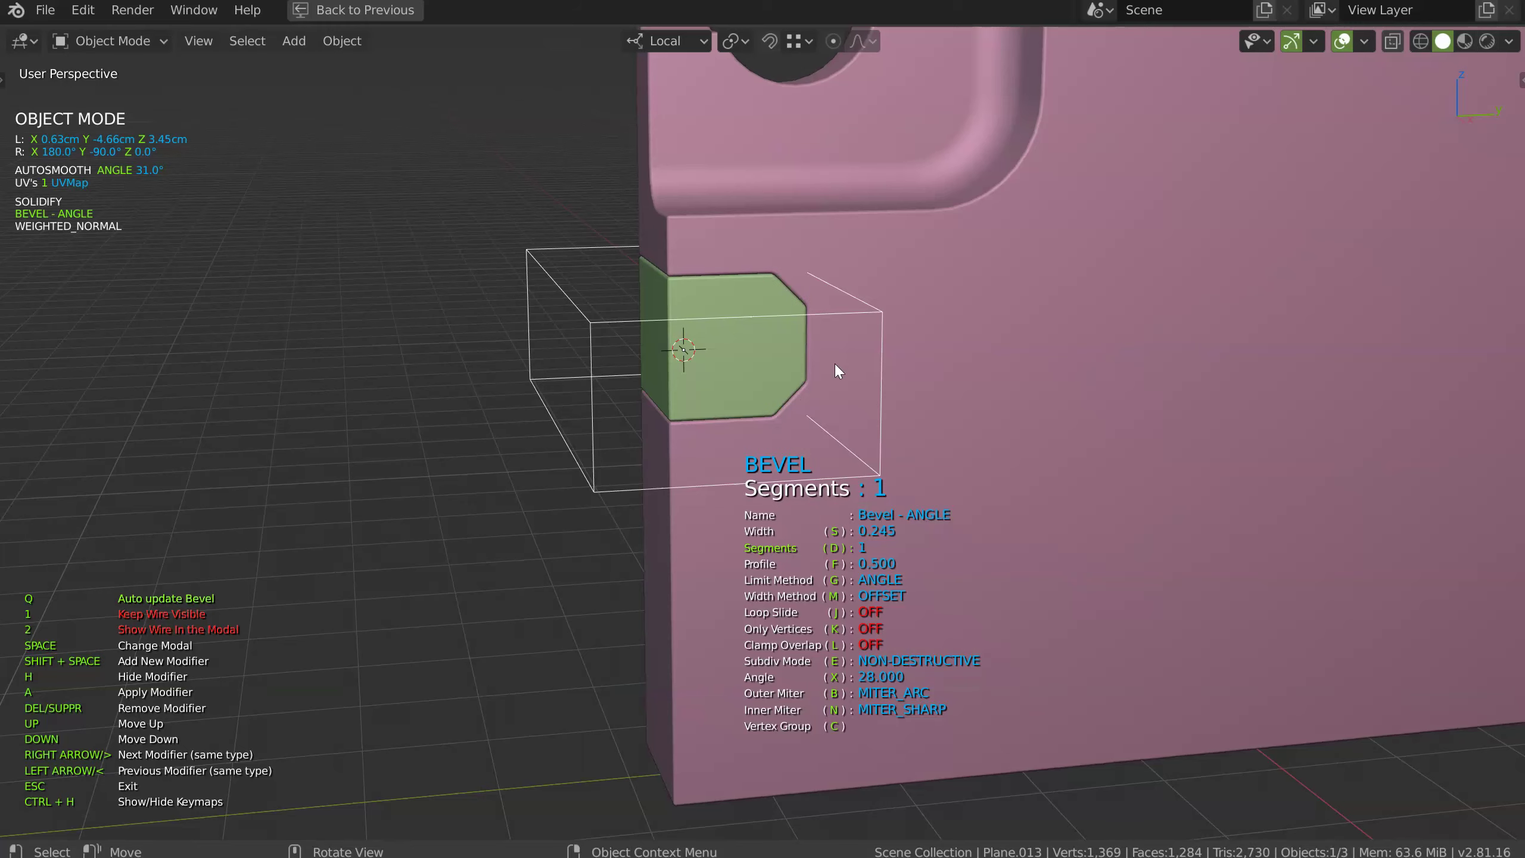
Adjust the bevel's segments, profile and width to turn the block's chamfered corners into square steps, and hide the cutter
scroll(859, 364, "up", 1)
scroll(851, 367, "up", 1)
scroll(843, 367, "down", 1)
left_click(843, 367)
key("f")
left_click(397, 472)
key("s")
left_click(896, 398)
middle_click_drag(896, 399, 780, 360)
key("Escape")
key("h")
middle_click_drag(918, 272, 743, 305, "ctrl")
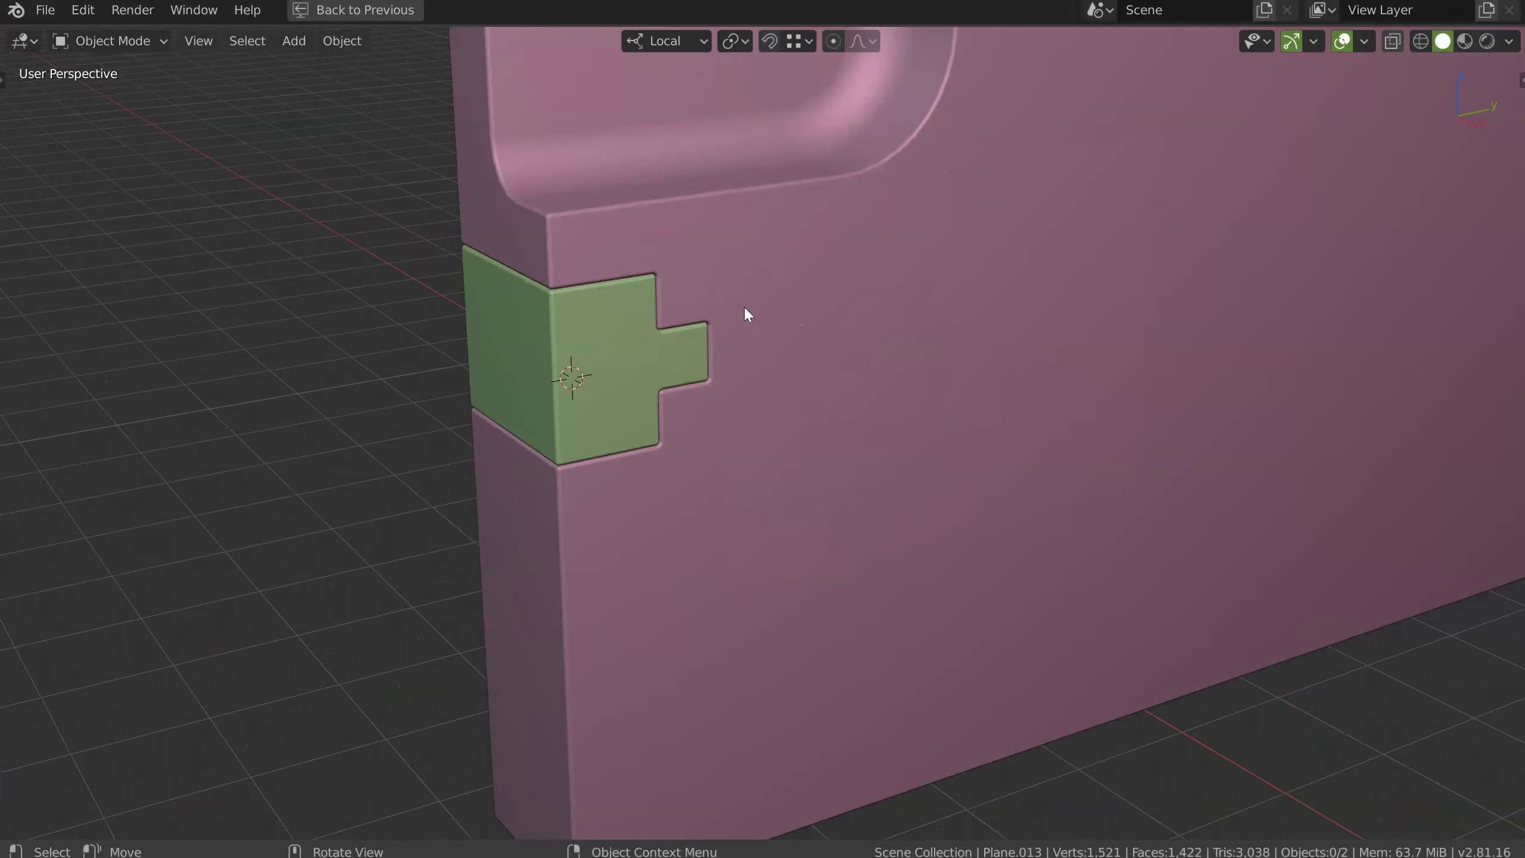
Add a raised cylindrical button to the green block's front face with the Cutter, using a Solidify thickness of 0.300 and offset 0
left_click(603, 371)
middle_click_drag(691, 377, 778, 384, "shift")
key("space")
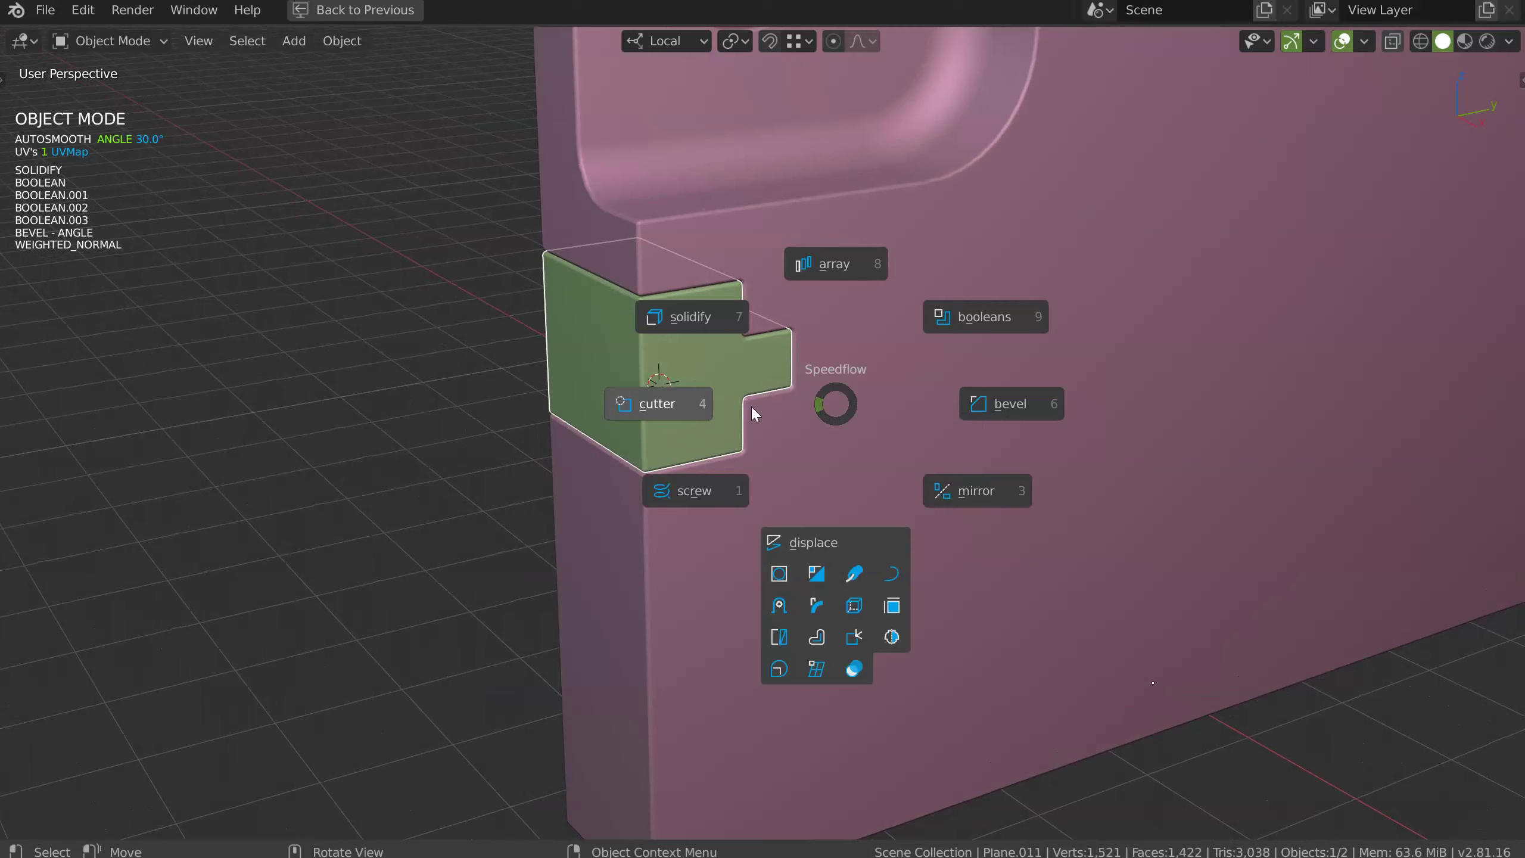
left_click(670, 404)
middle_click_drag(735, 393, 766, 413)
key("space")
key("h")
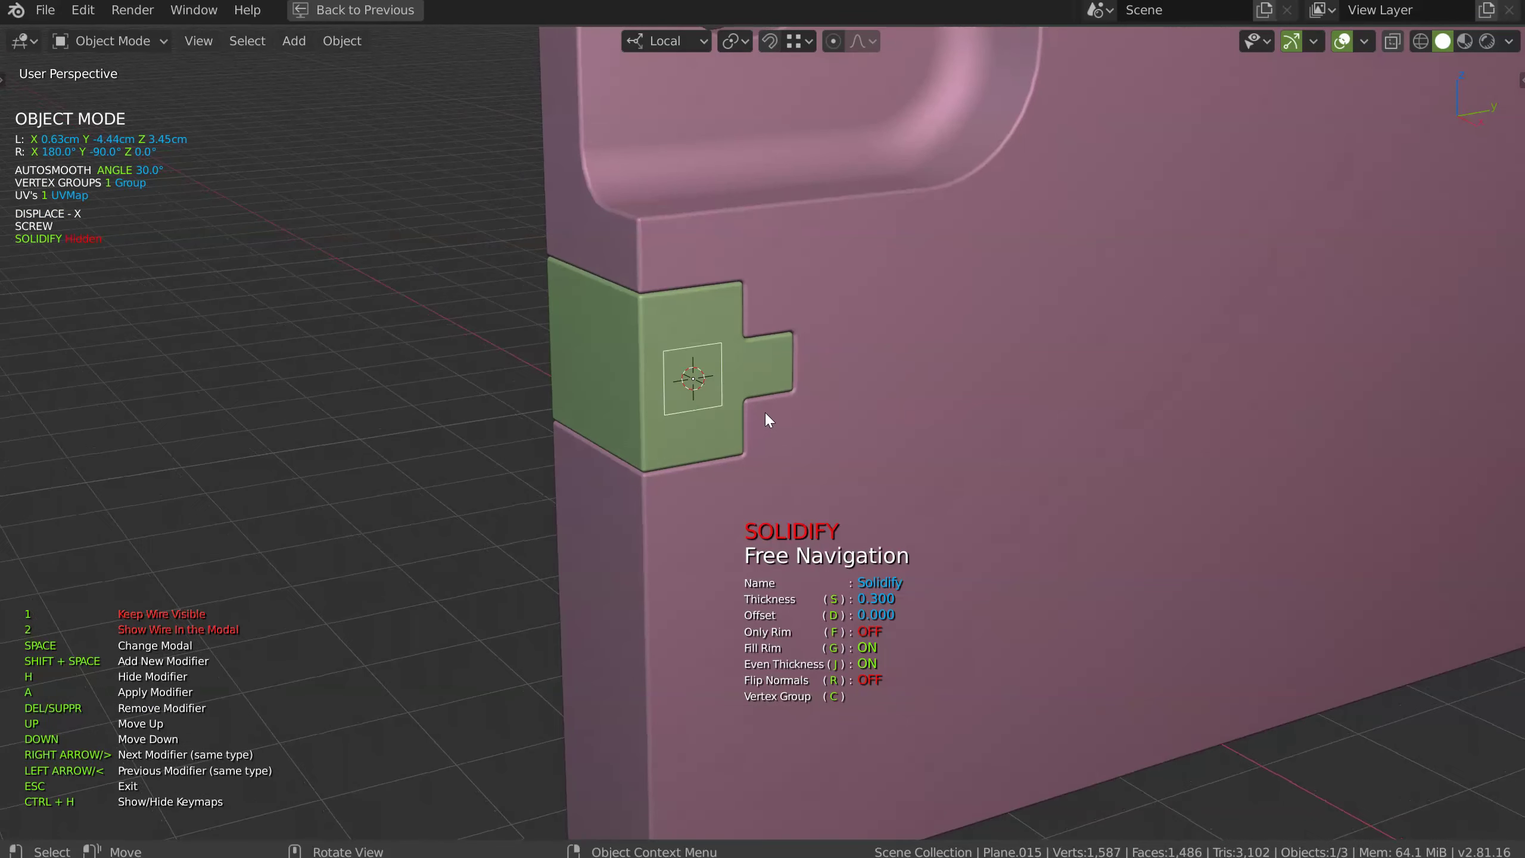
key("h")
key("Escape")
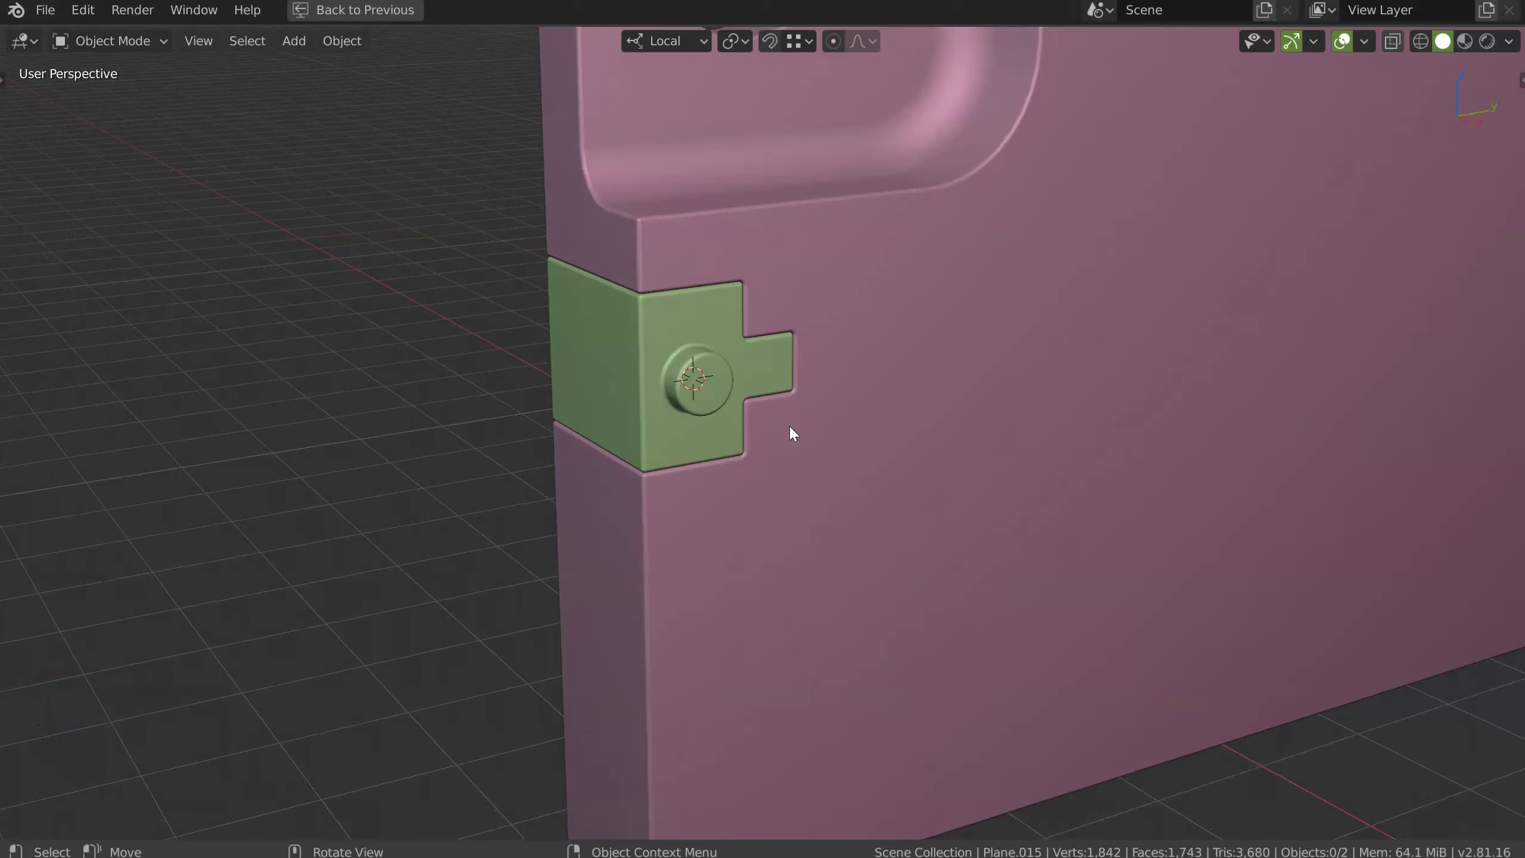
Select the pink plate and frame it in the view
scroll(980, 242, "down", 5)
middle_click_drag(826, 396, 734, 458, "shift")
left_click(835, 420)
key("KP_Decimal")
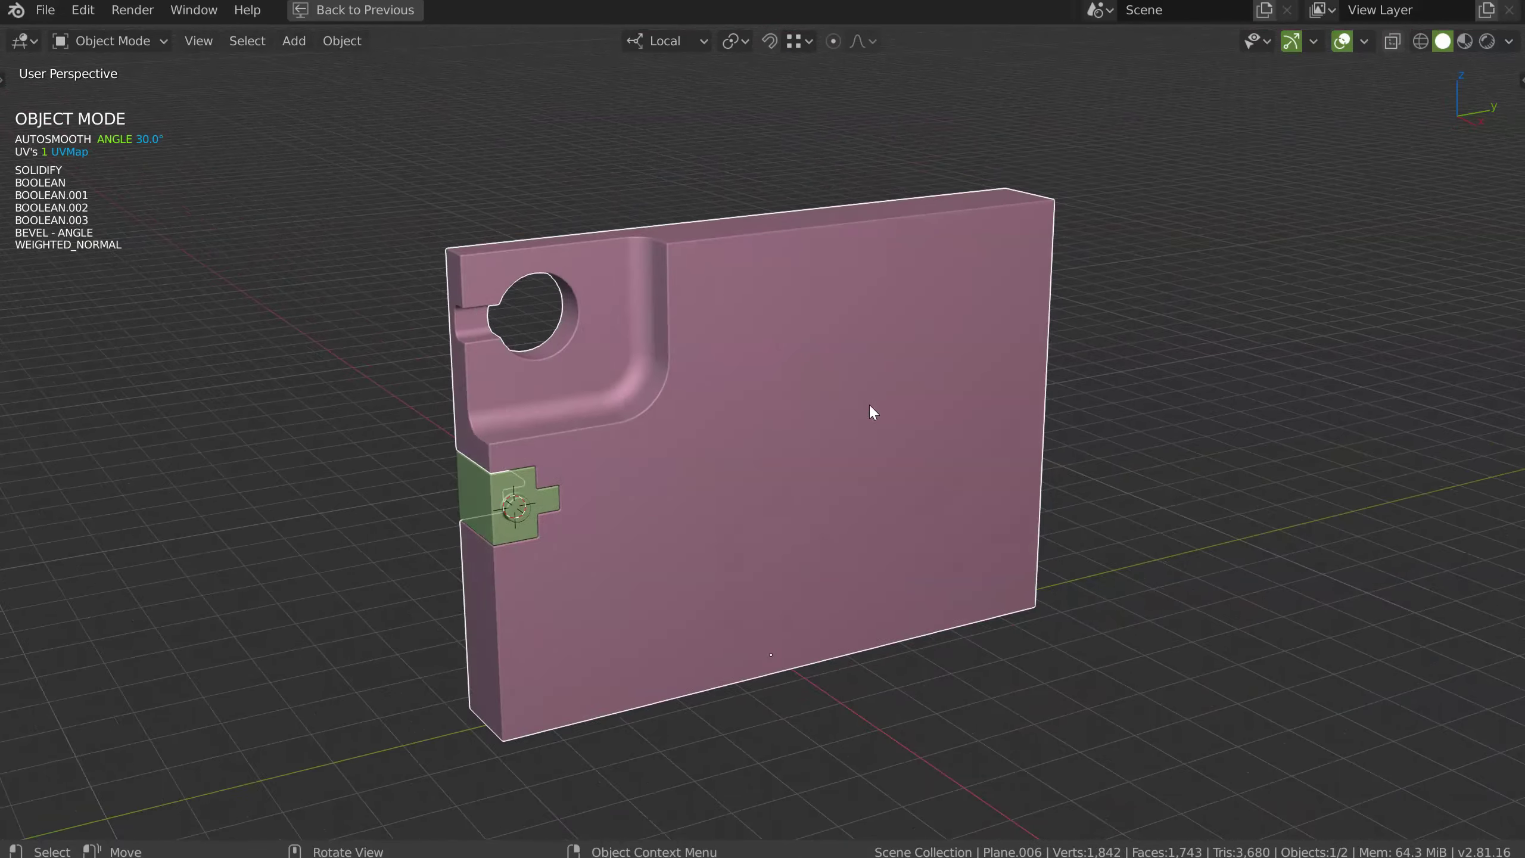
Draw a five-point solid-line cutter across the pink plate's front: along the upper right, down a slant, straight down, and past the left edge
middle_click_drag(869, 403, 854, 404)
key("space")
left_click(697, 406)
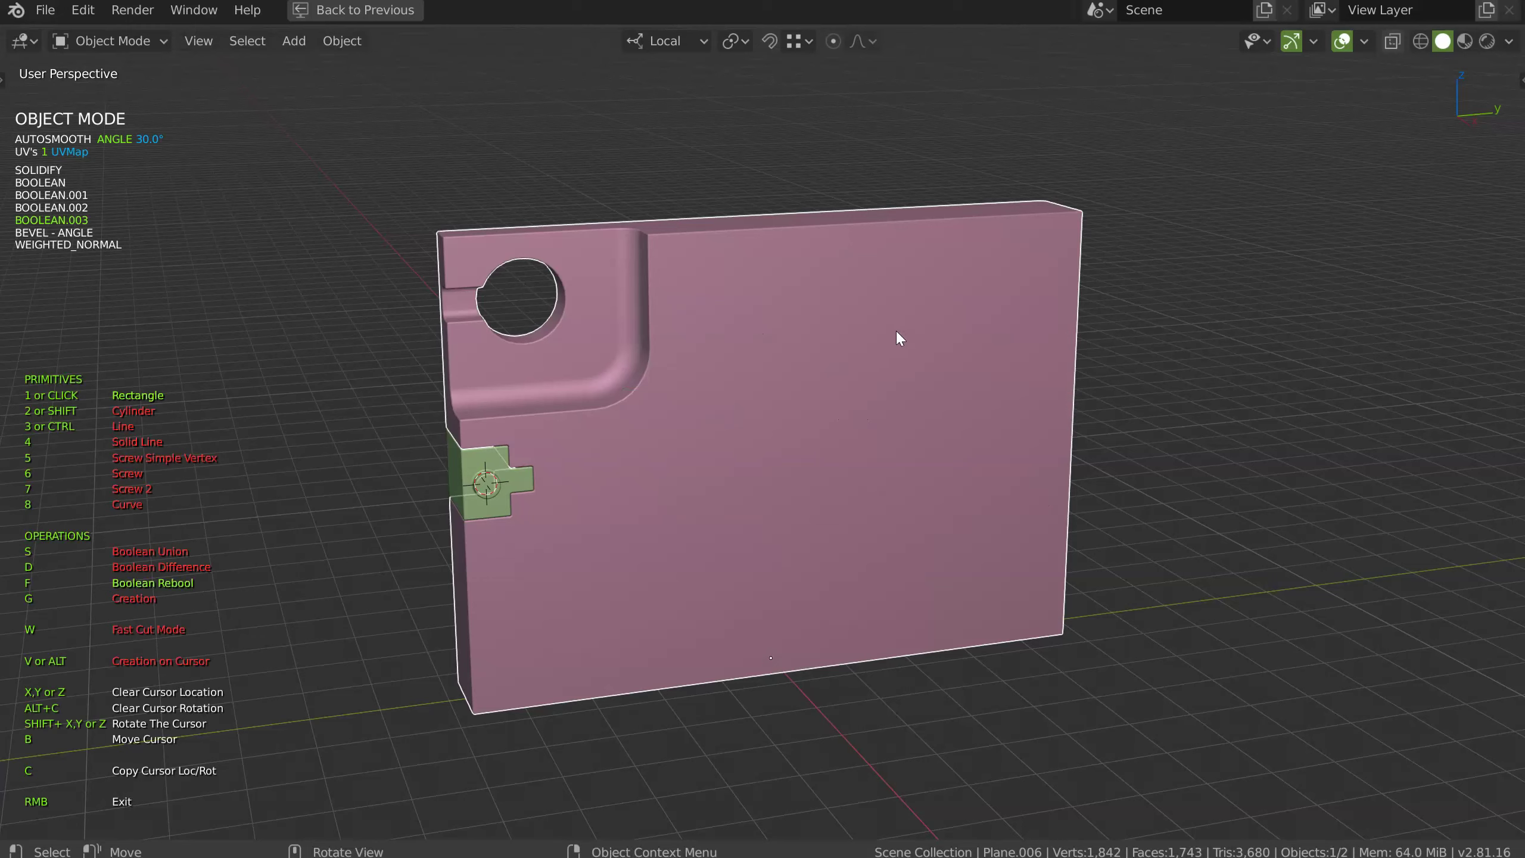
key("4")
left_click(990, 283)
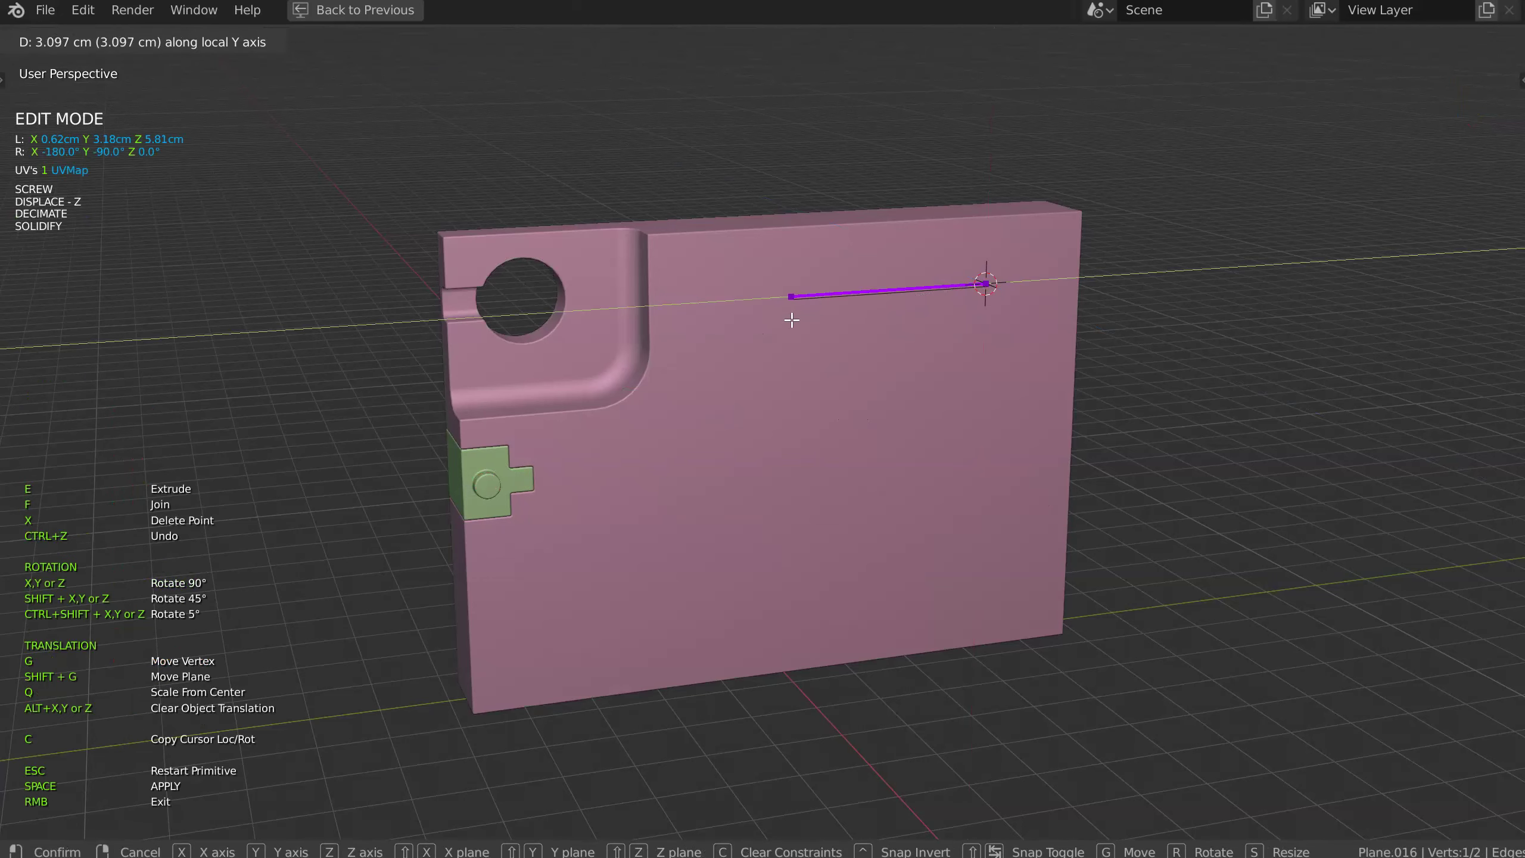
left_click(792, 320)
middle_click_drag(791, 320, 803, 316)
key("e")
left_click(730, 419)
key("e")
key("x")
left_click(723, 585)
key("e")
left_click(385, 603)
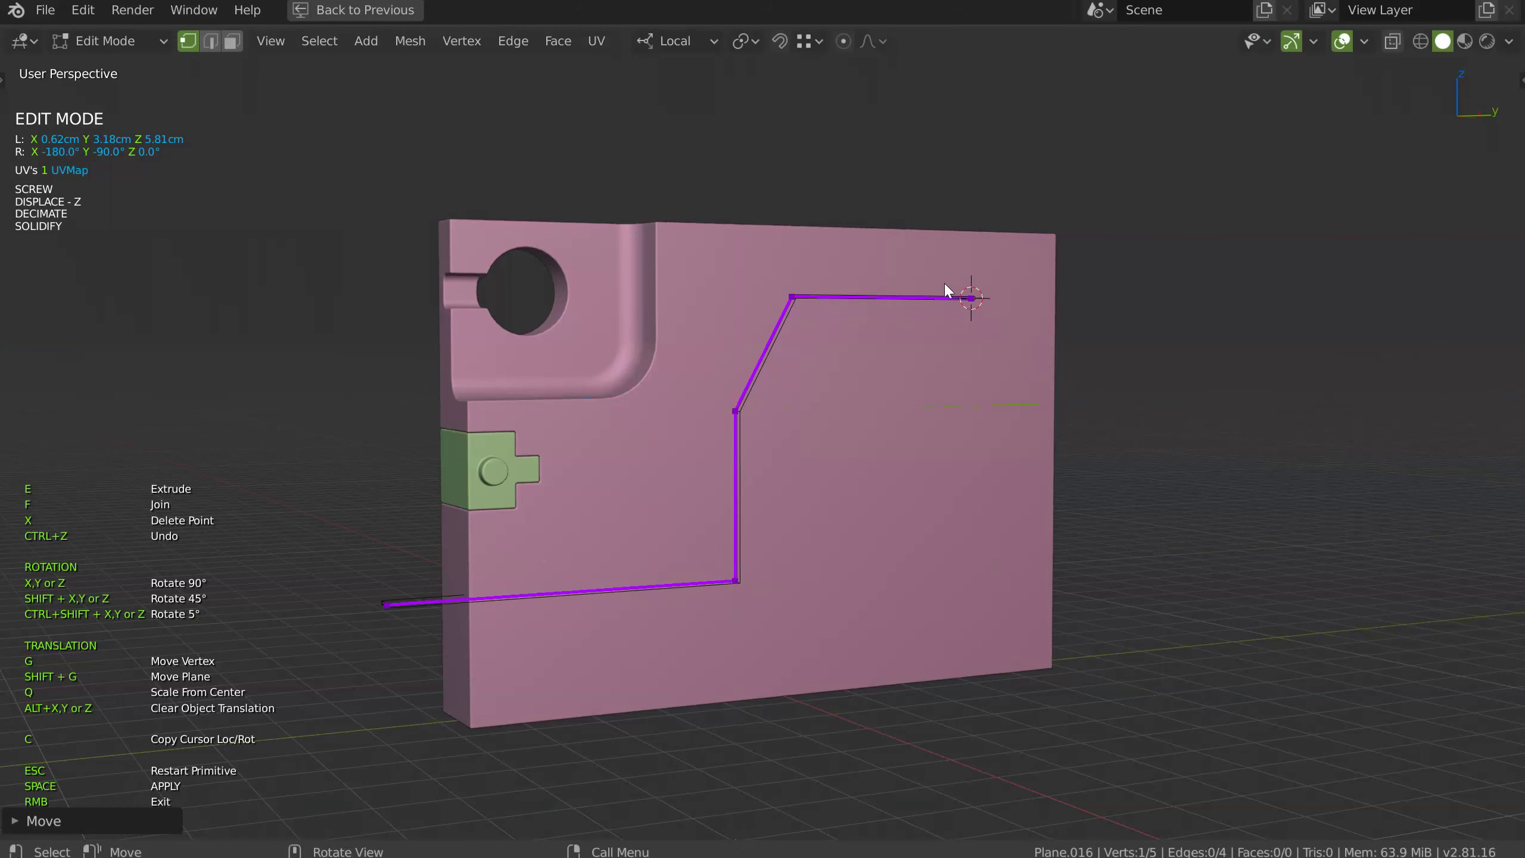
Extend the path's starting point past the plate's right edge and apply it as a cutter with a Solidify thickness of 1.359
middle_click_drag(989, 300, 941, 350)
key("g")
key("y")
left_click(1149, 319)
key("space")
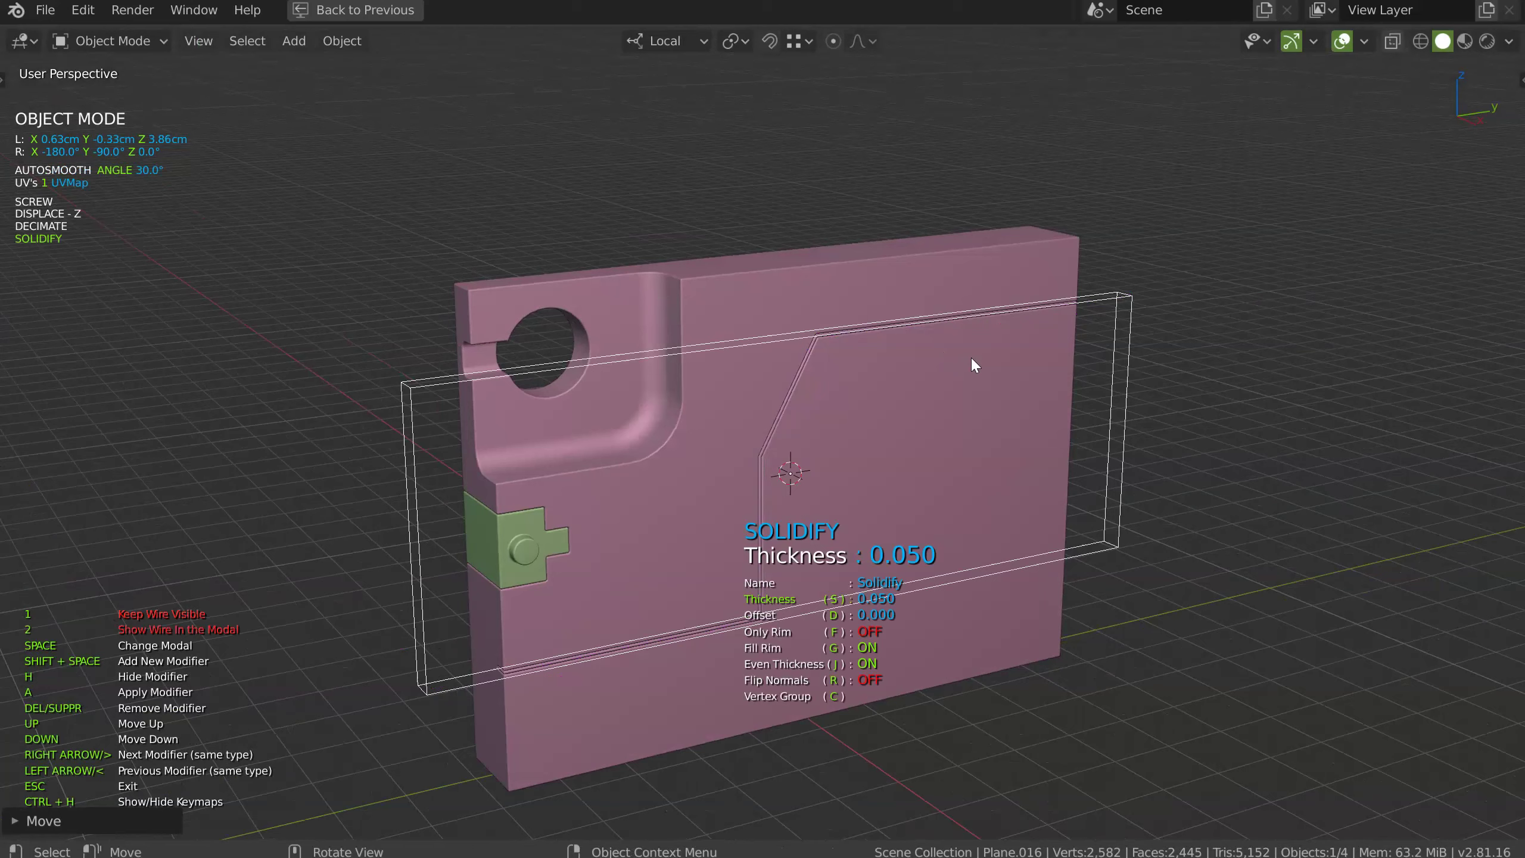
left_click(1079, 394)
middle_click_drag(1078, 391, 873, 341)
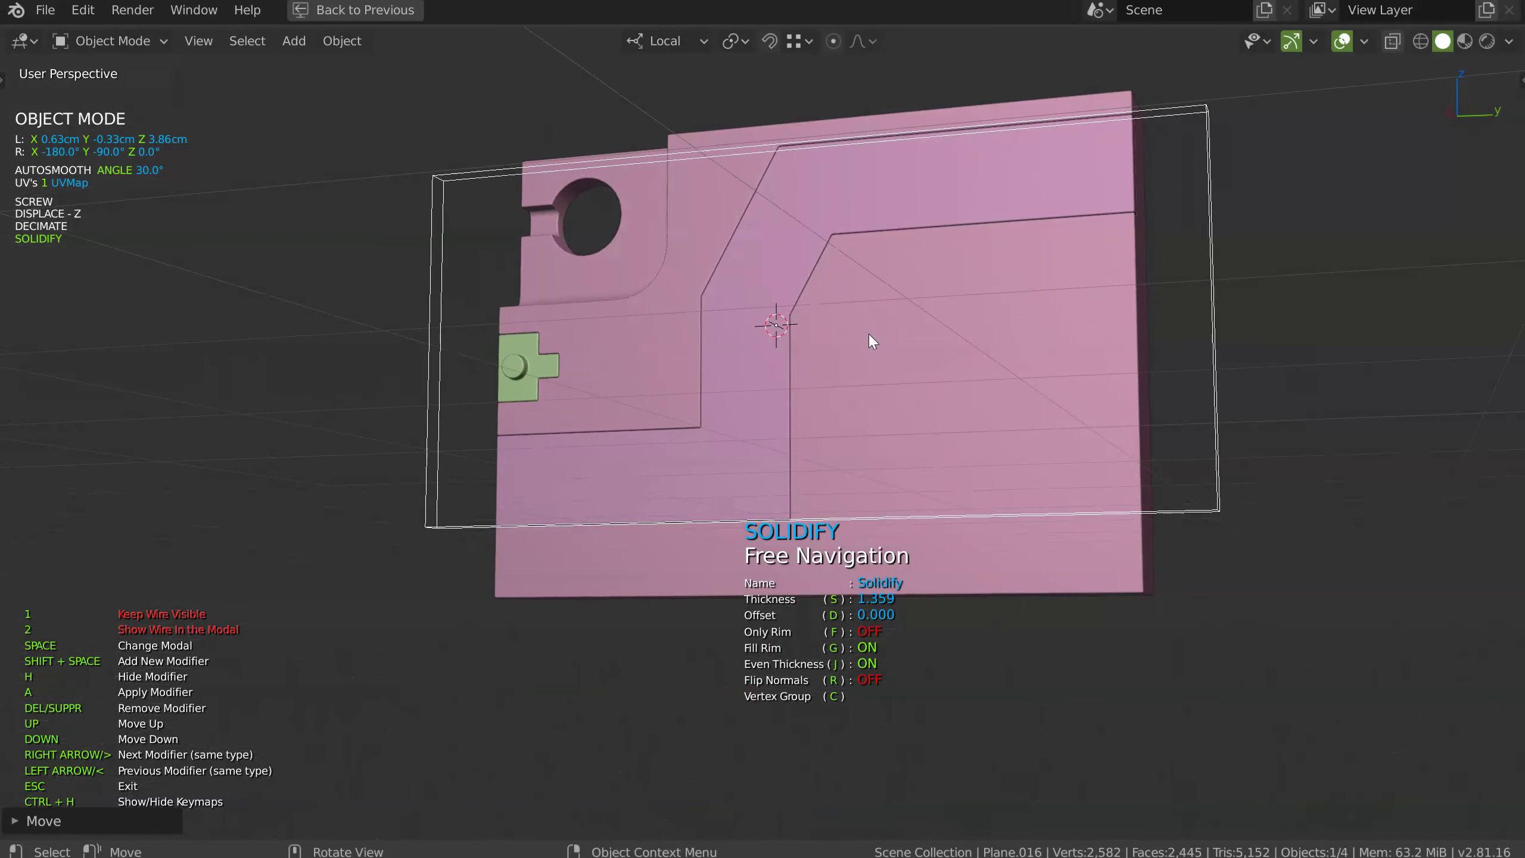
Add a vertex-group bevel about 0.512 wide with 4 segments to the lower corner of the cutter path
key("Tab")
key("space")
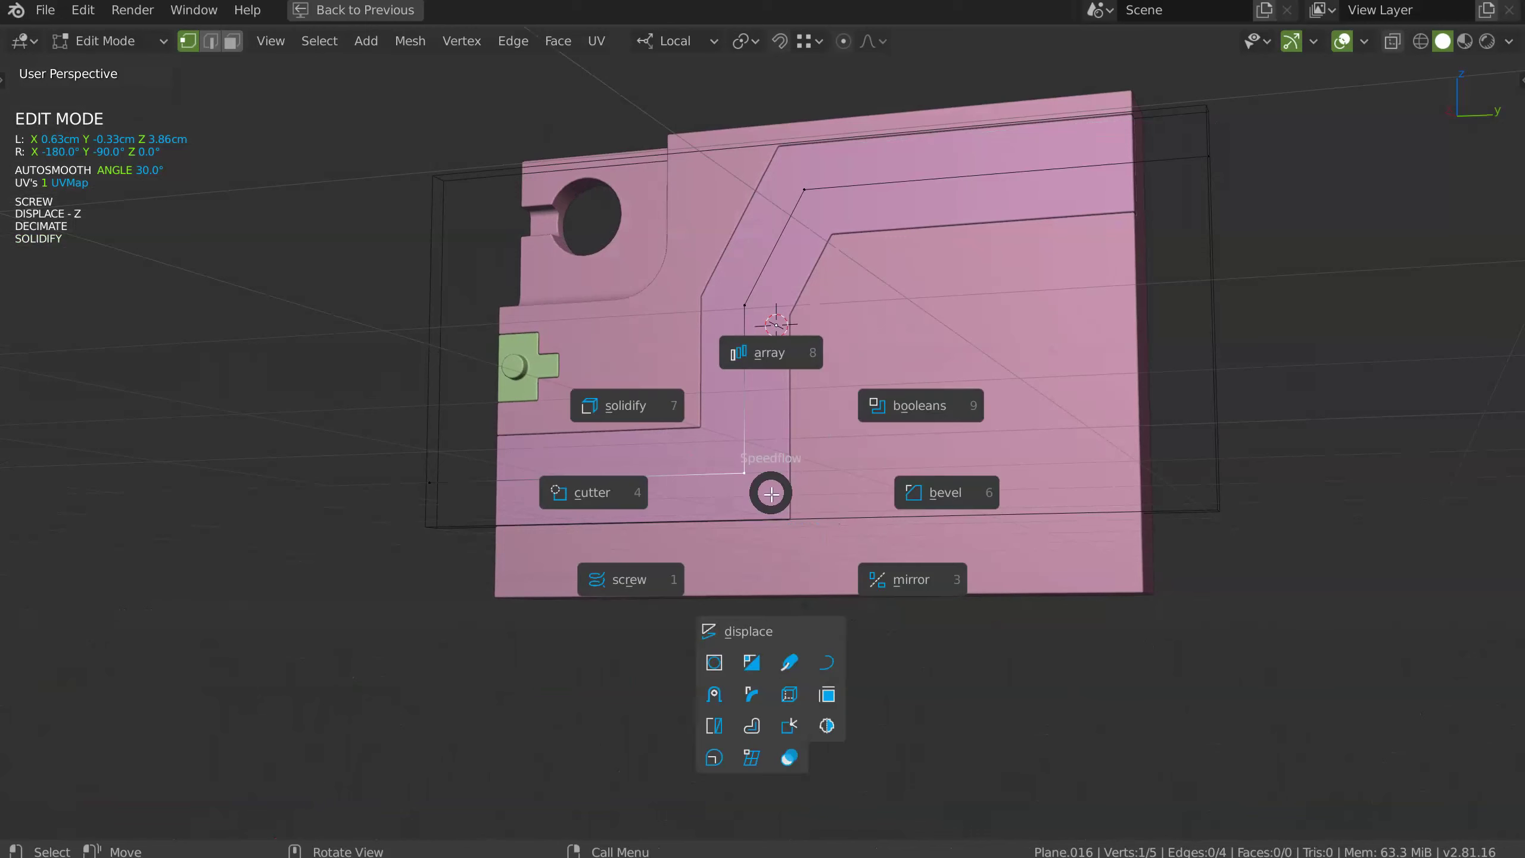
left_click(944, 485)
middle_click(1146, 499)
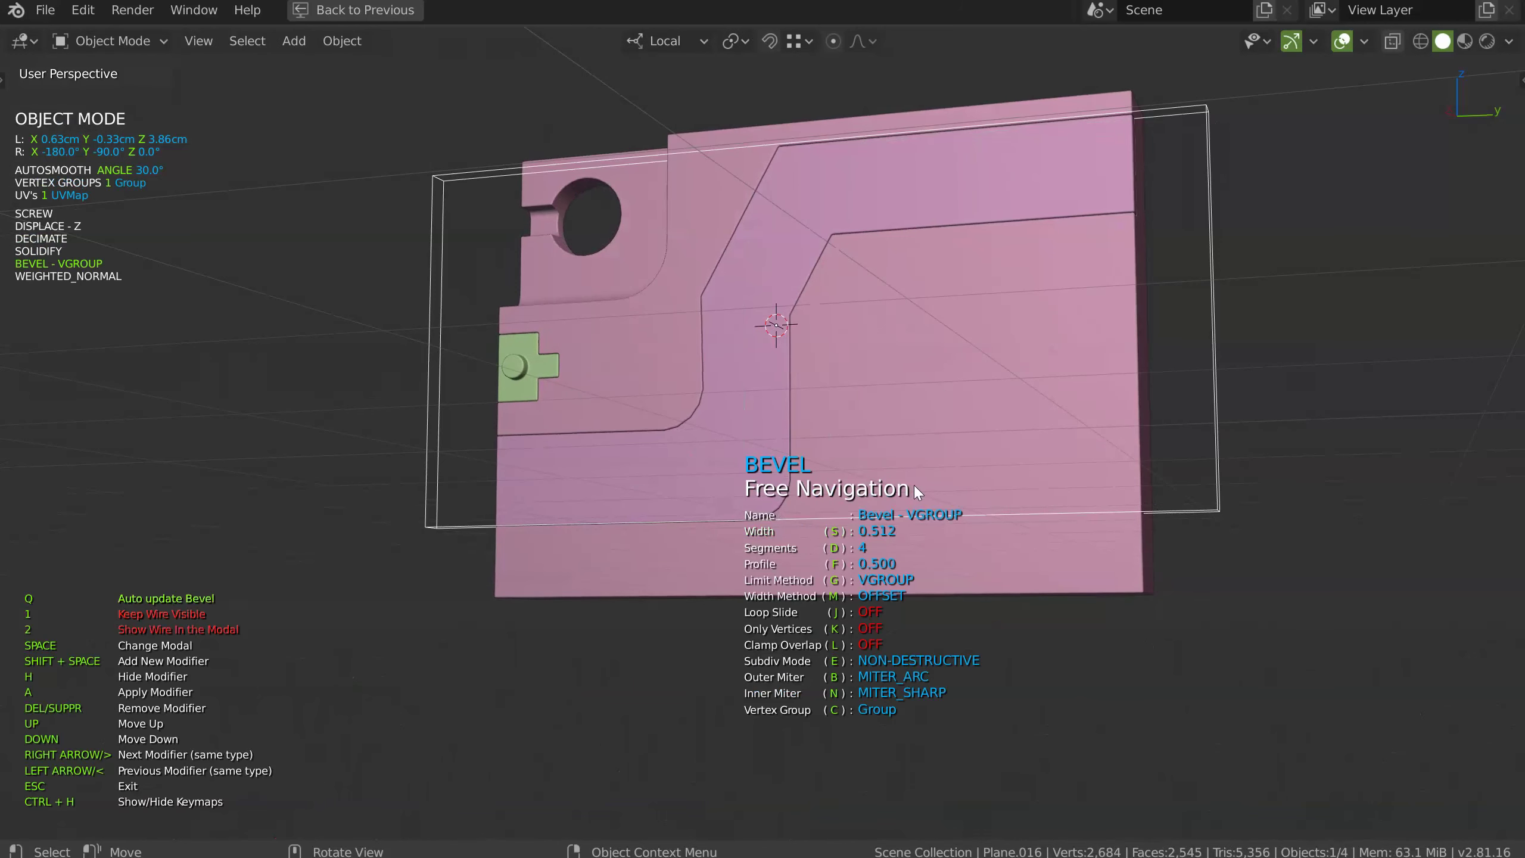
Place the bevel above Solidify in the modifier stack, refine its width and segments, and hide the cutter
key("Up")
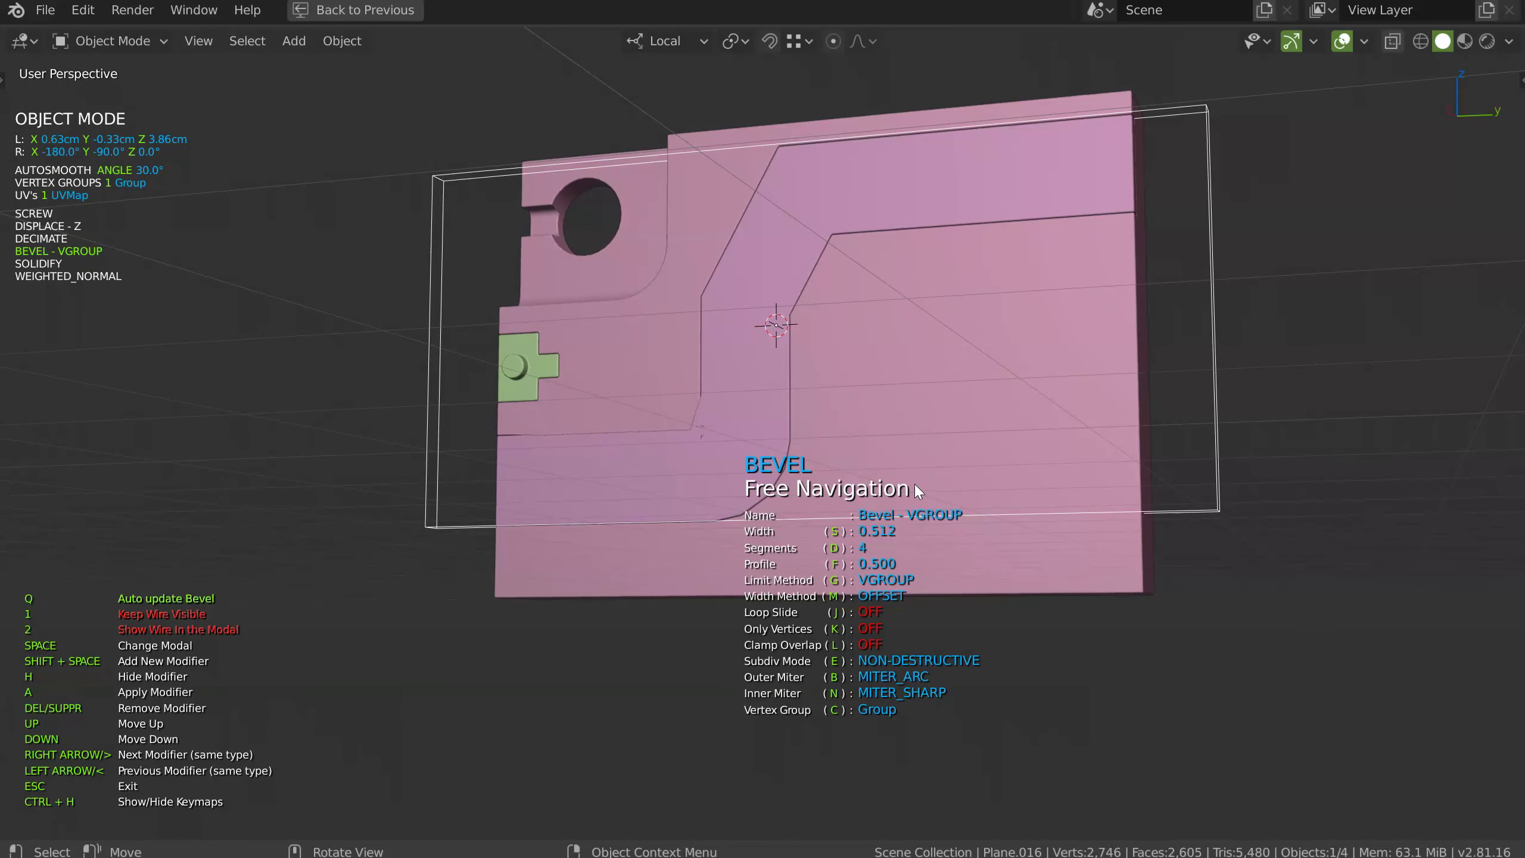
key("s")
key("d")
middle_click_drag(1430, 459, 993, 398)
key("Escape")
middle_click_drag(844, 387, 824, 386)
middle_click_drag(834, 223, 775, 344)
key("h")
Cut a round Screw 2 recess near the right end of the purple band in Boolean Difference mode, scaled to about 0.11
middle_click_drag(814, 239, 761, 347, "shift")
middle_click_drag(901, 273, 934, 224, "ctrl")
middle_click_drag(902, 411, 842, 473, "shift")
left_click(923, 307)
key("space")
left_click(753, 312)
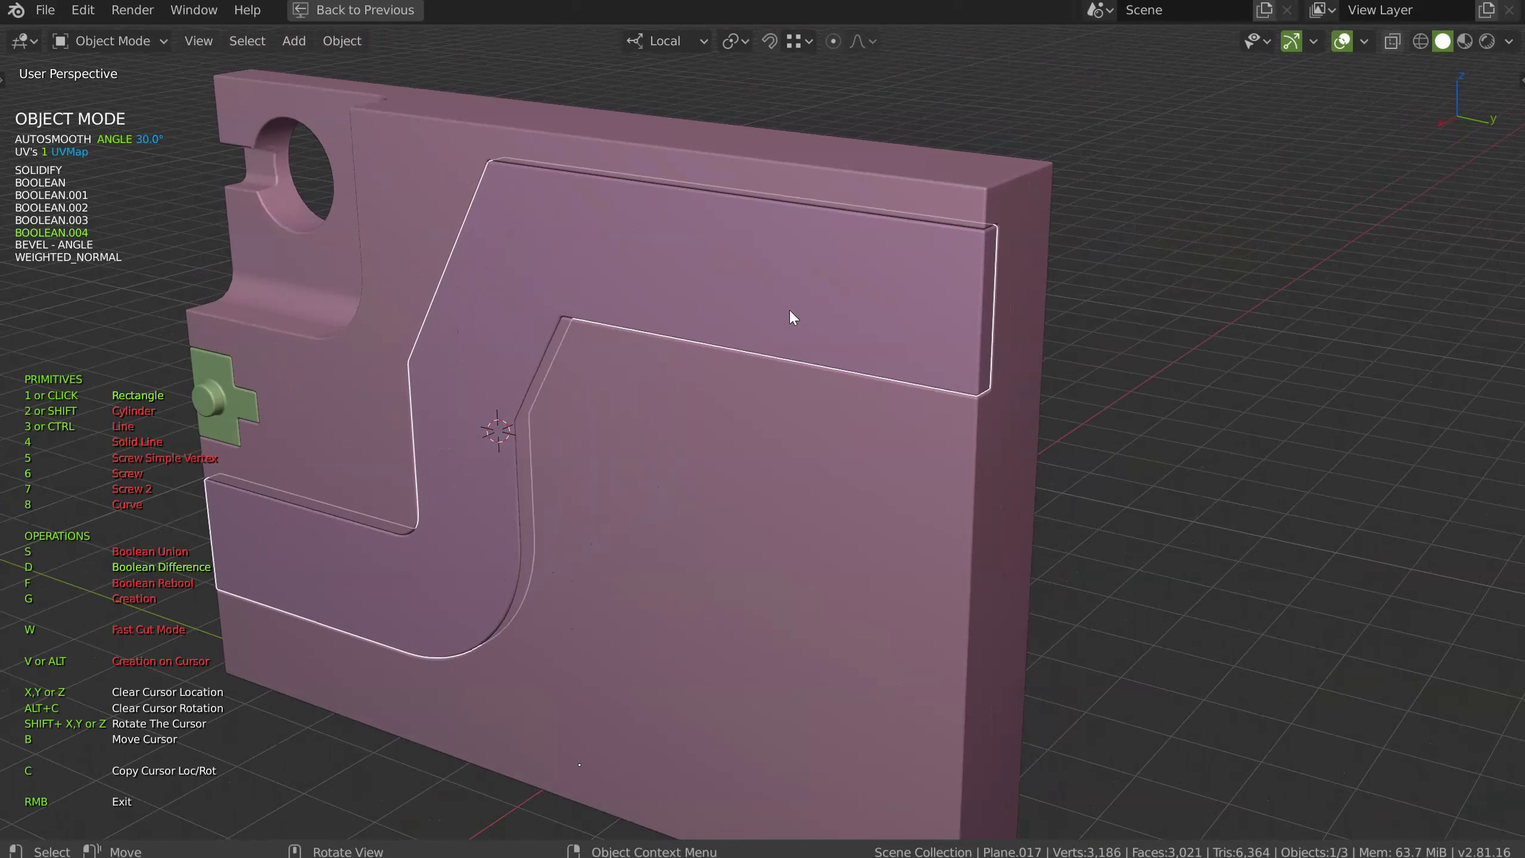
key("7")
left_click(877, 295)
left_click(917, 328)
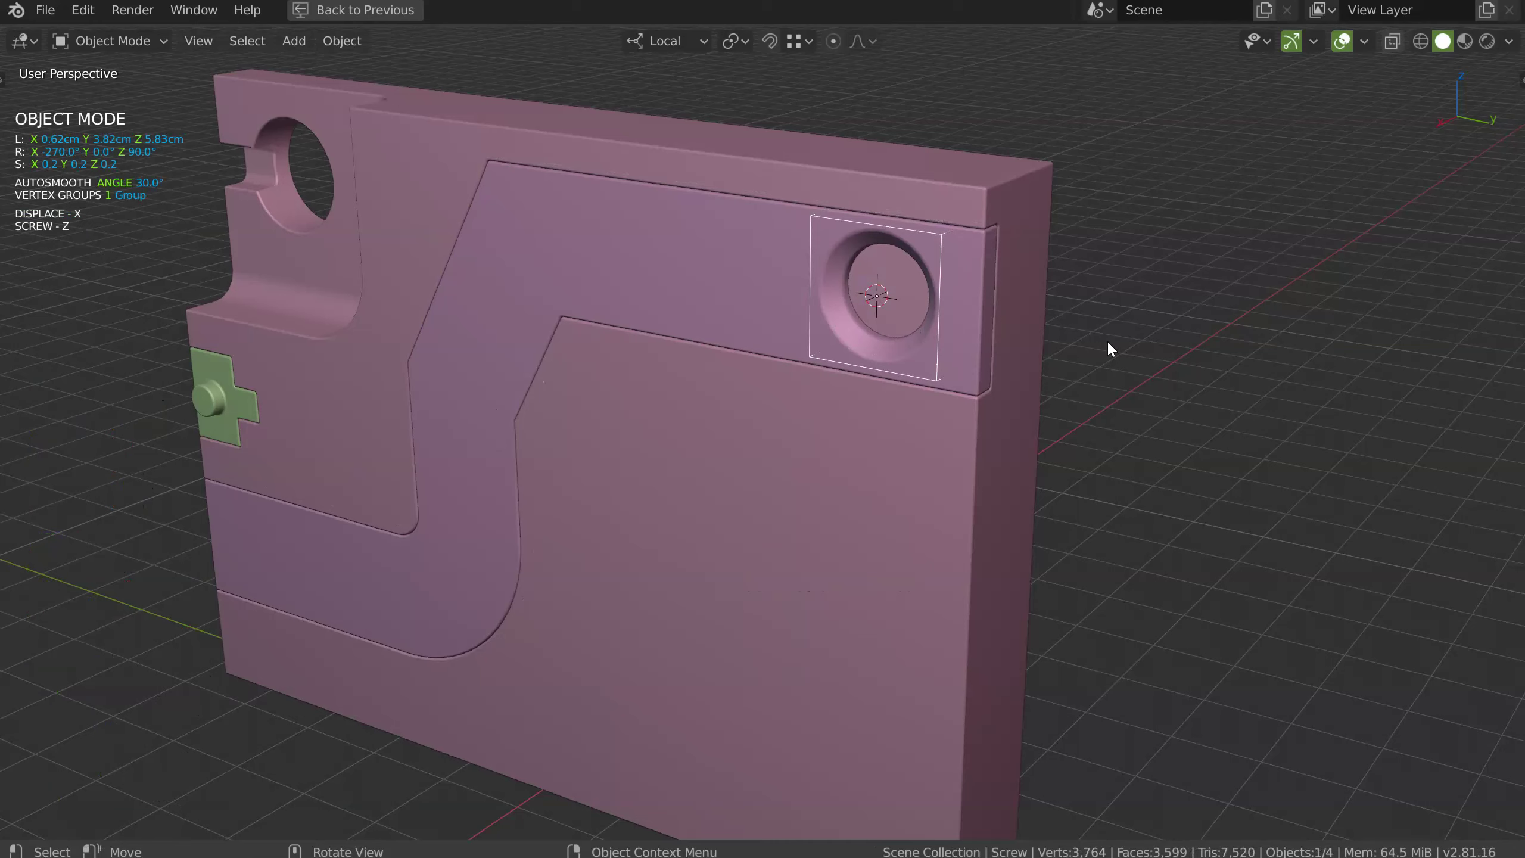
key("s")
left_click(1001, 335)
Array the round recess leftward along the band with a count of 4 and a relative X offset of -1.89
middle_click_drag(883, 321, 930, 309)
scroll(854, 359, "down", 2)
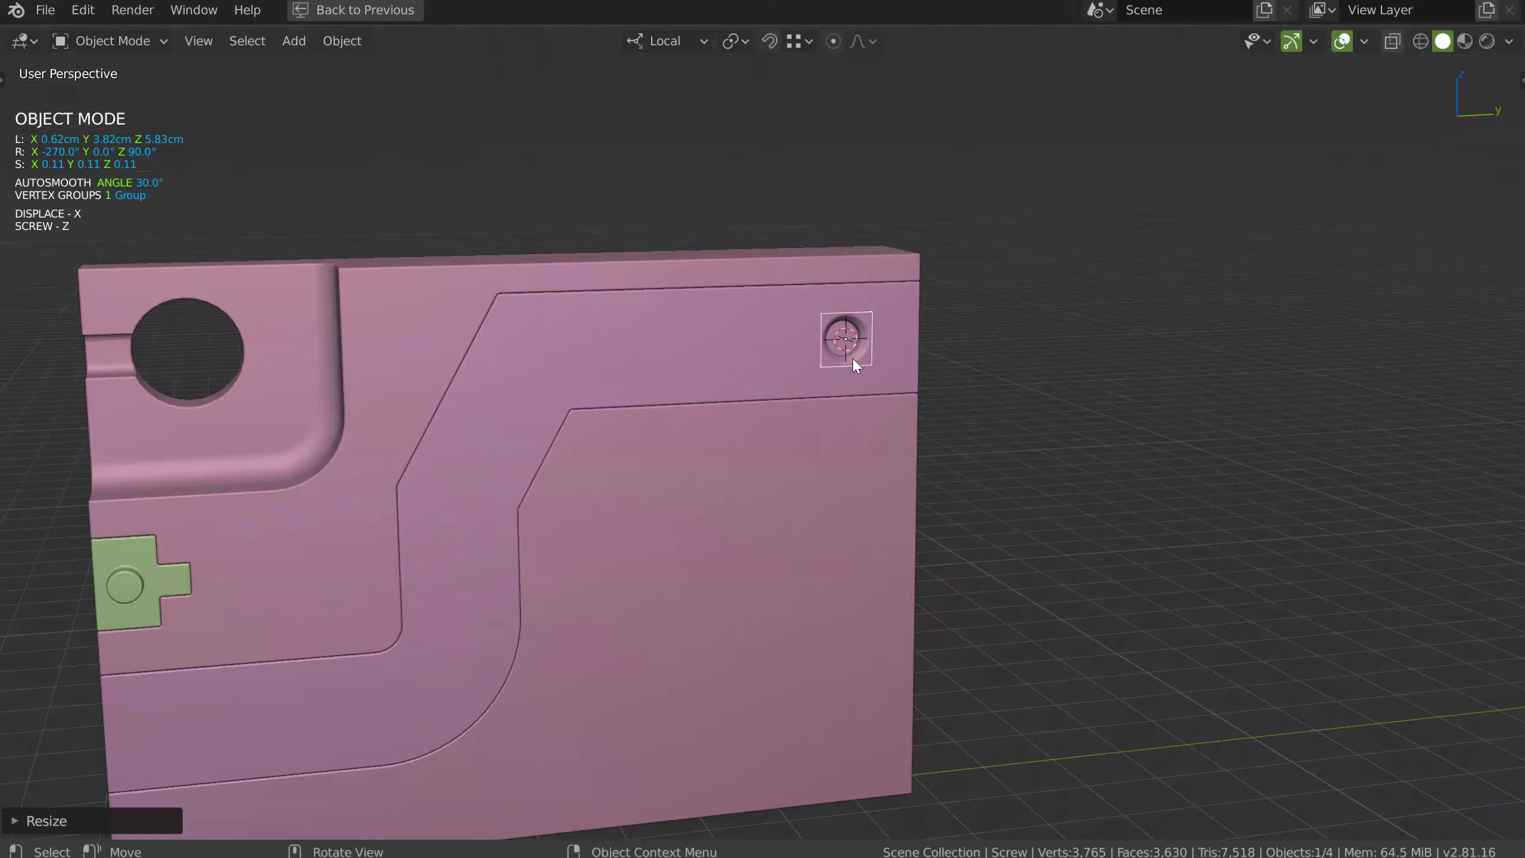
middle_click_drag(853, 359, 839, 411)
key("space")
left_click(841, 277)
key("x")
left_click(184, 384)
key("s")
left_click(910, 348)
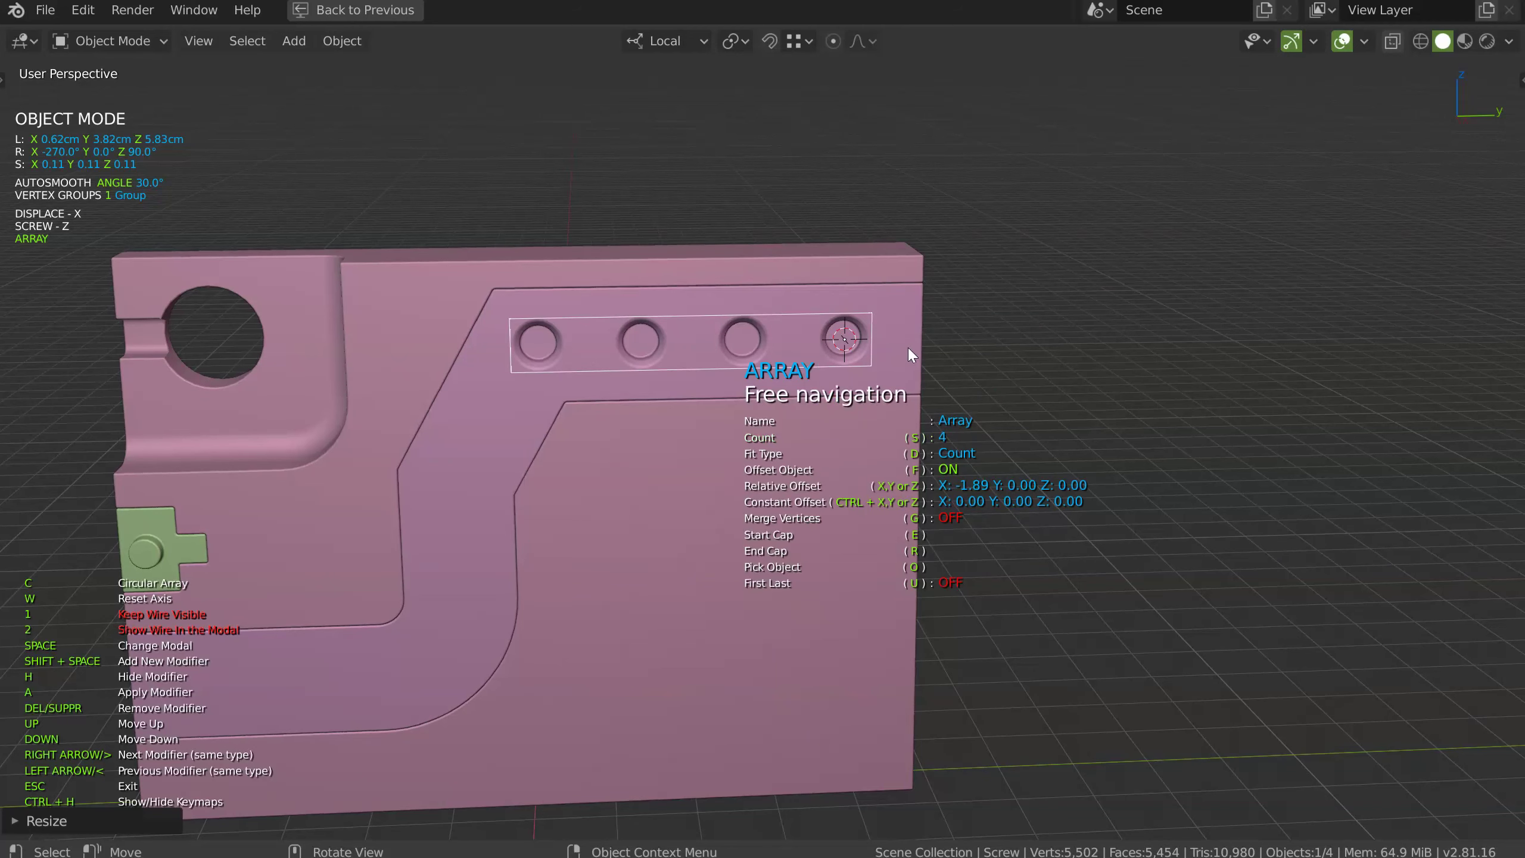
key("Escape")
Reposition the row of round recesses within the band along its local axes and hide the cutter
key("g")
key("x")
key("x")
left_click(854, 350)
middle_click_drag(853, 350, 879, 354)
key("g")
key("y")
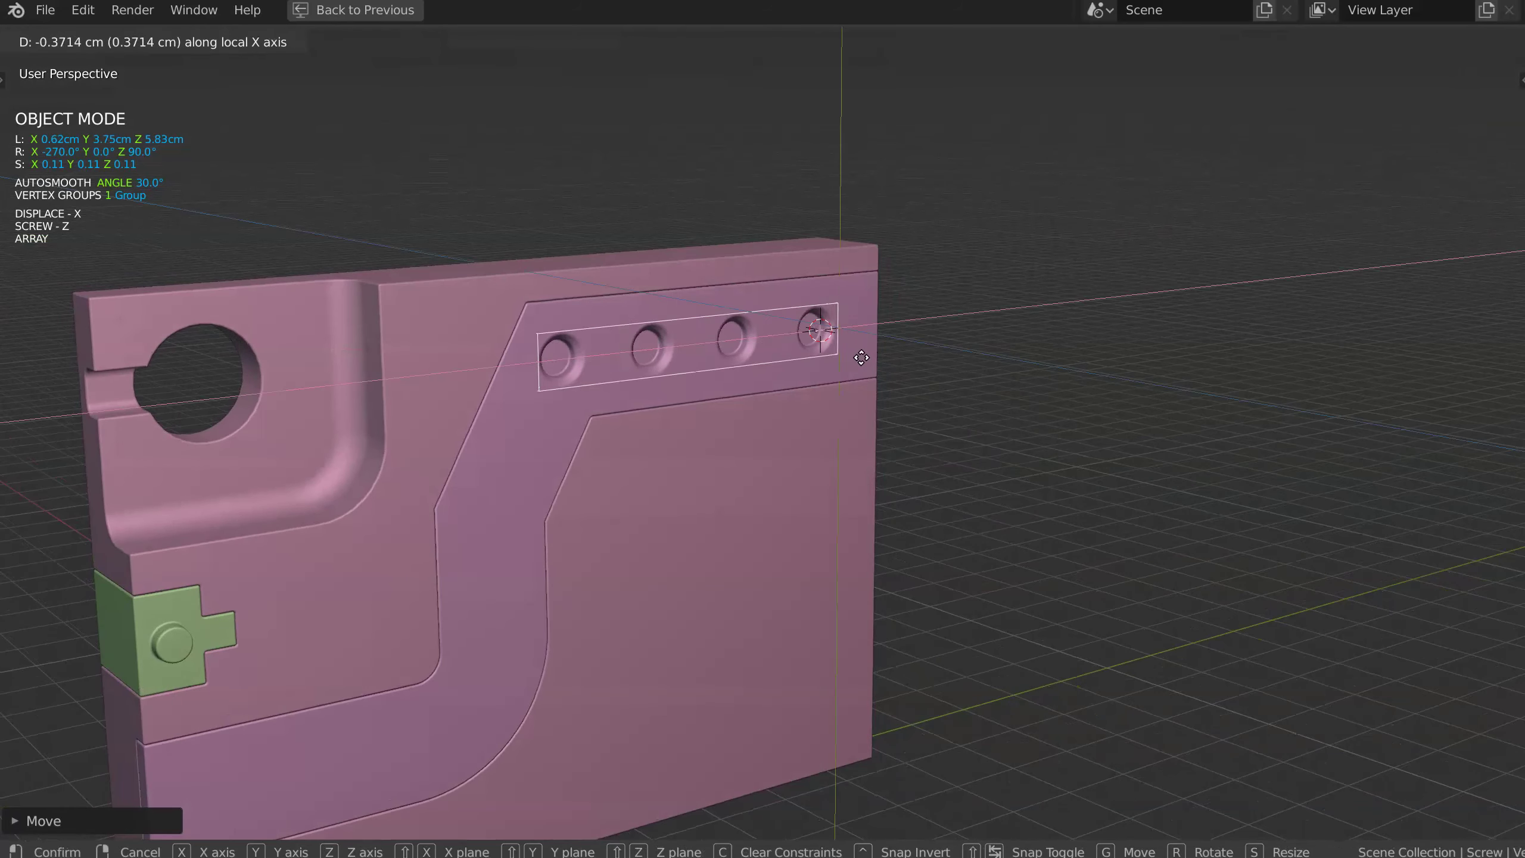
left_click(809, 409)
key("h")
Inset the plate's large front face below the band in Edit Mode
middle_click_drag(806, 401, 749, 331)
middle_click_drag(749, 331, 784, 409)
left_click(739, 473)
middle_click_drag(740, 474, 891, 427)
key("Tab")
left_click(658, 418)
left_click(761, 463)
key("i")
left_click(1077, 398)
Cut the inset face through the plate as an opening, using a Solidify thickness of 1.534 and a negative offset directed into the plate
key("shift+space")
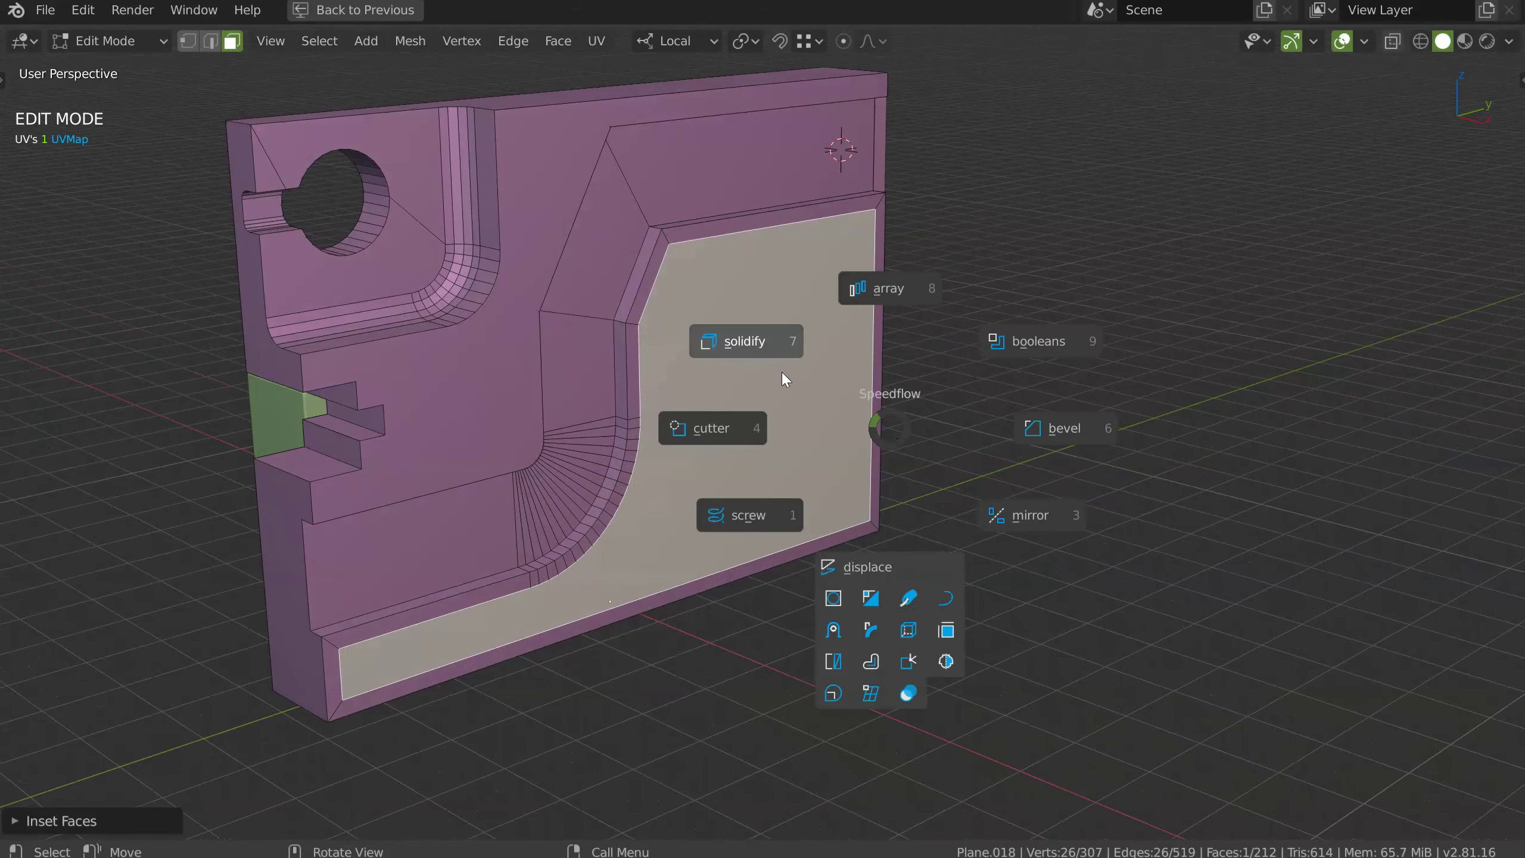
left_click(751, 341)
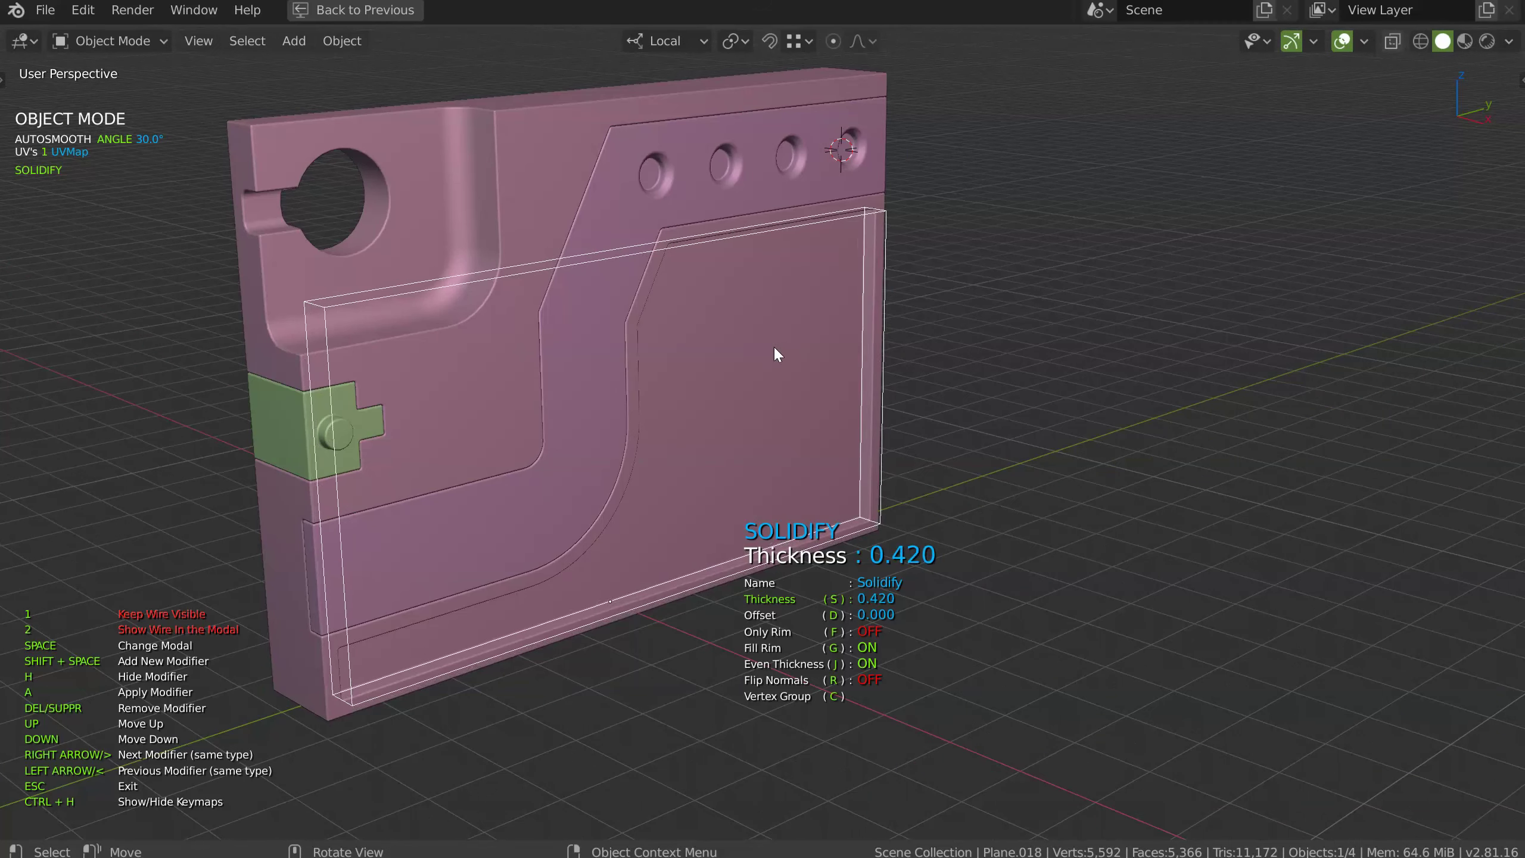
key("d")
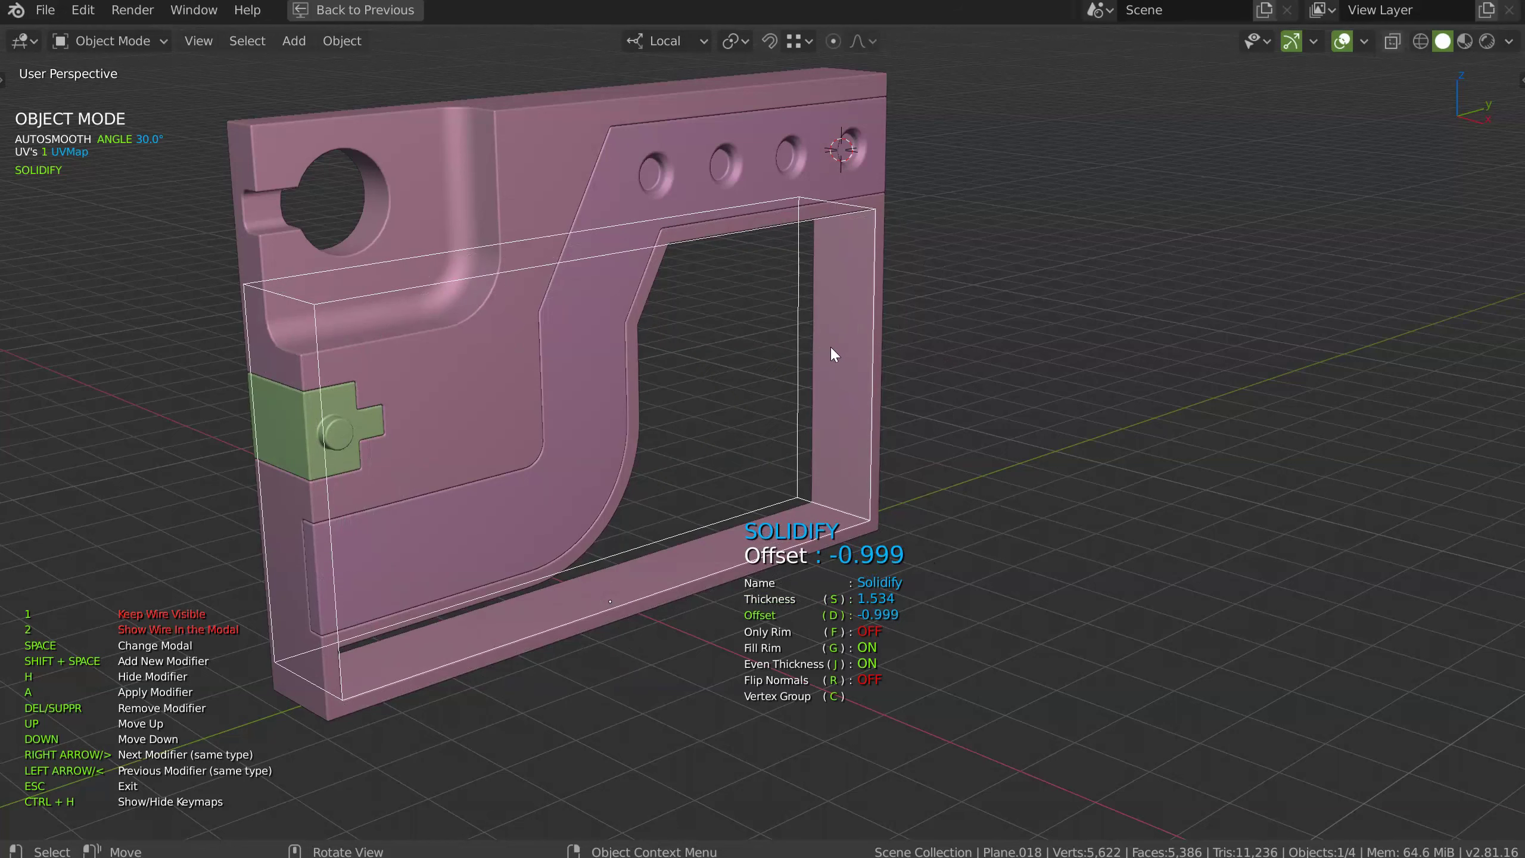
left_click(847, 351)
key("Escape")
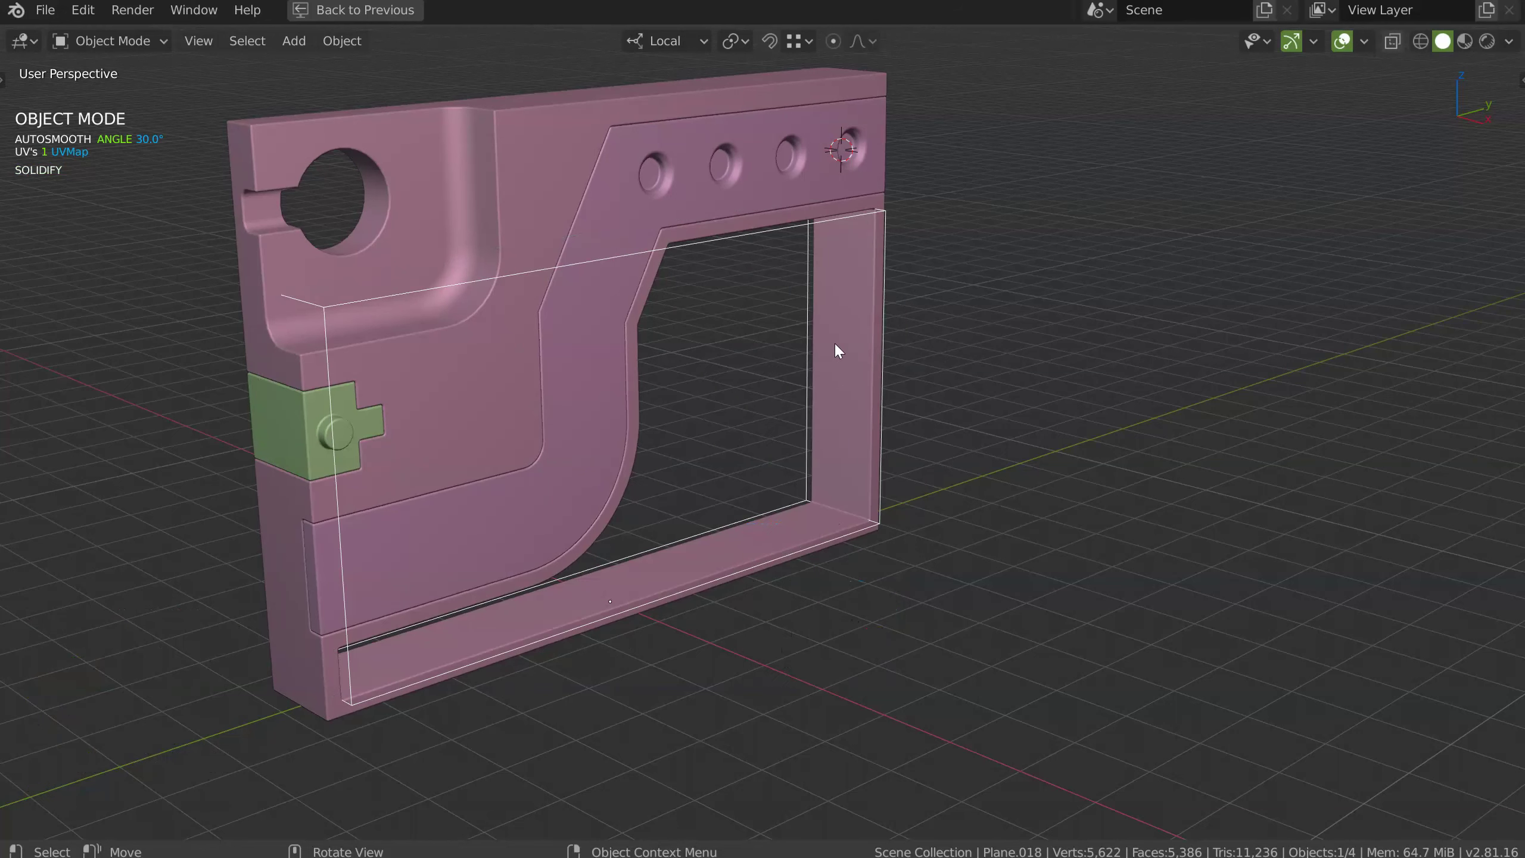
key("Delete")
Draw a rectangular Boolean Rebool cutter on the plate's narrow end face, overlapping its edge
middle_click_drag(786, 385, 891, 386)
left_click(892, 388)
key("f")
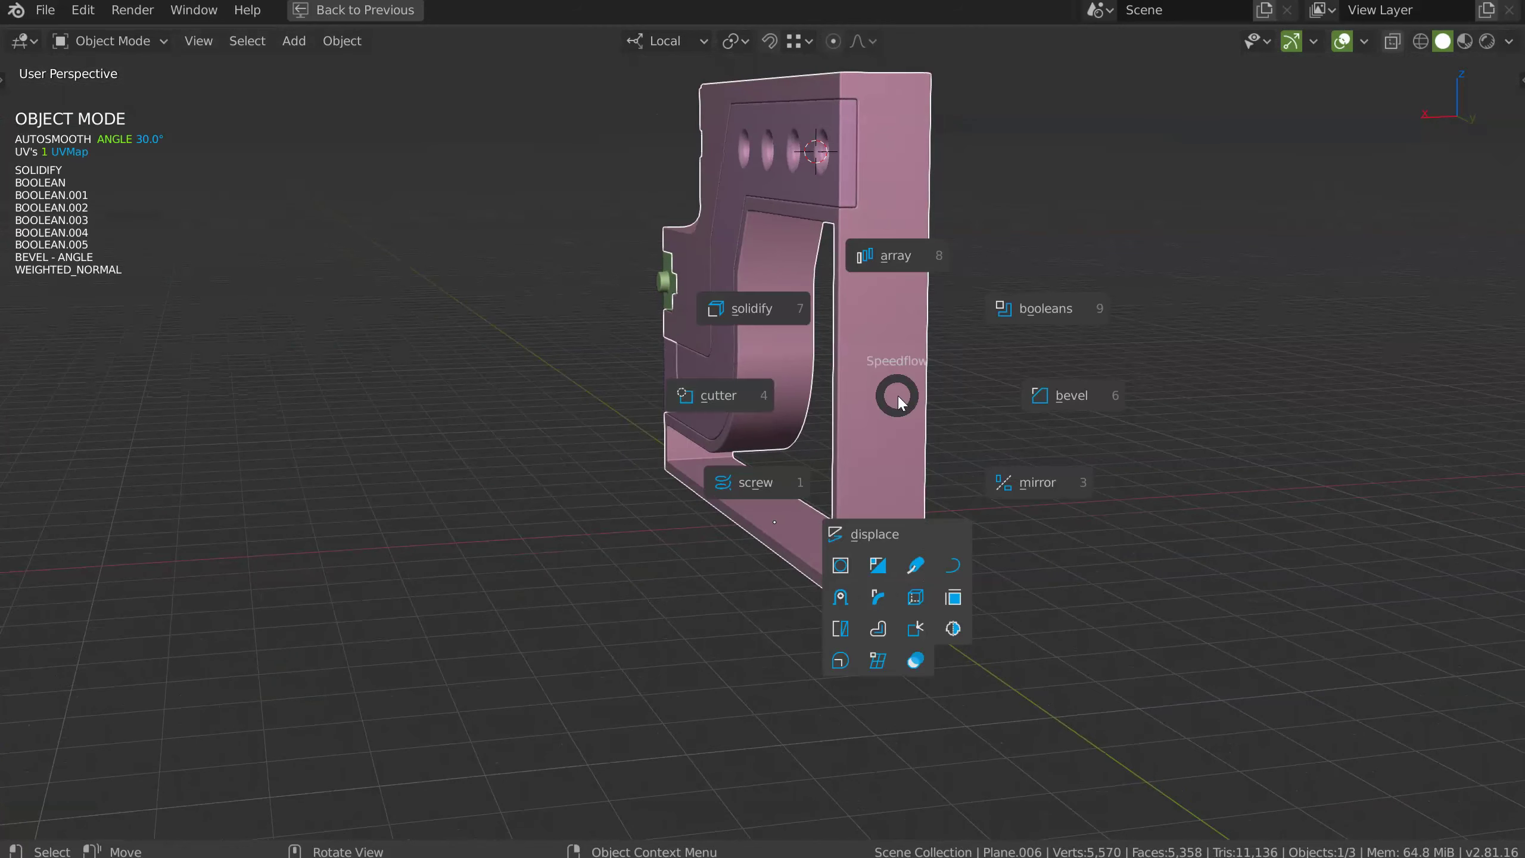
left_click(730, 395)
left_click(897, 269)
left_click(774, 322)
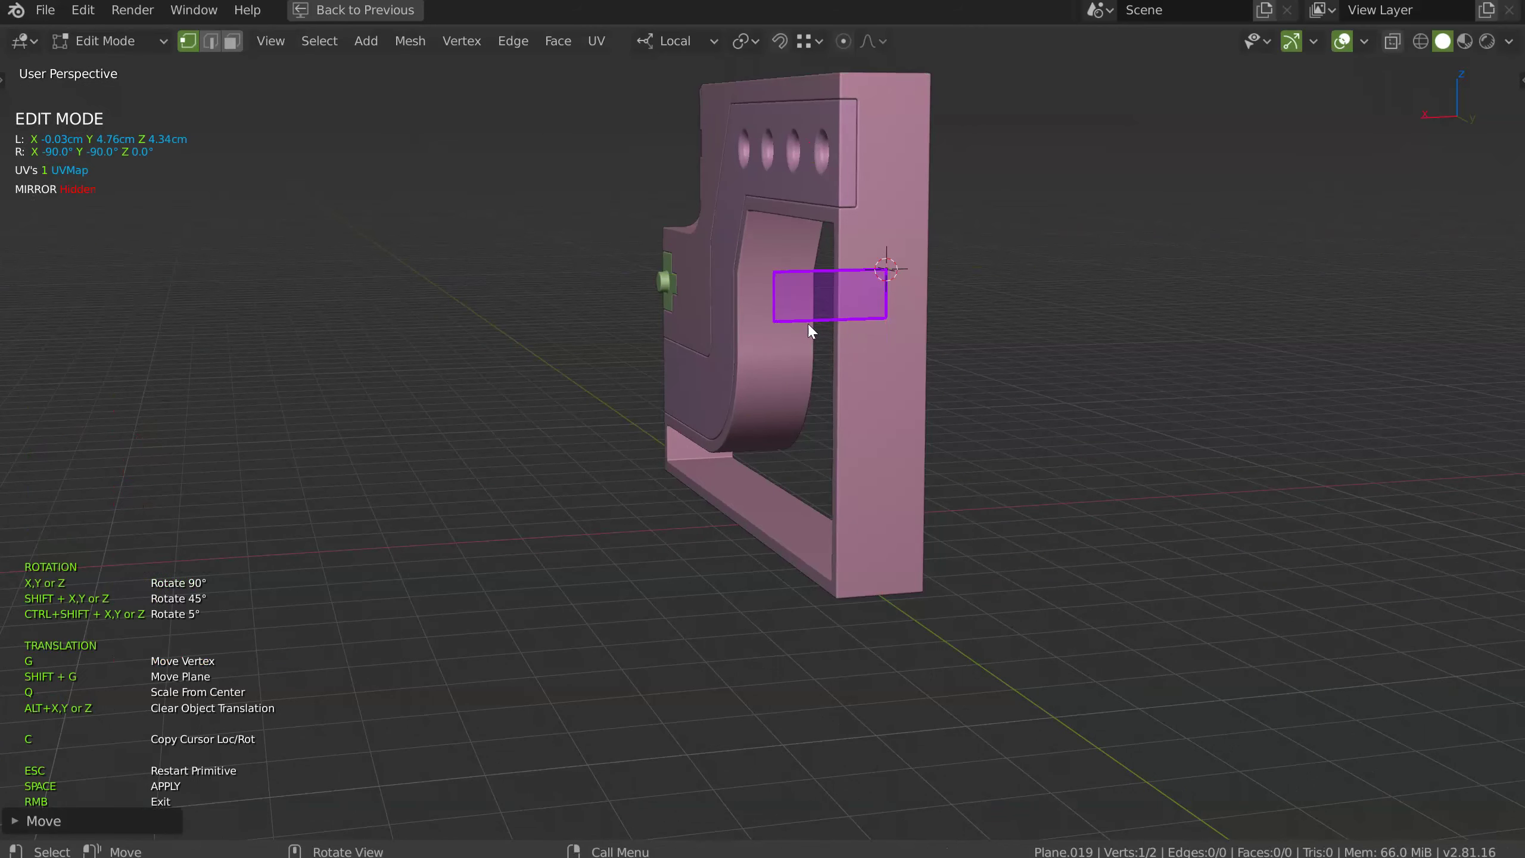
Apply the rectangle to split a separate block from the plate's end, adjust the cutter's thickness, and hide it
key("space")
left_click(801, 339)
middle_click_drag(800, 339, 955, 256)
middle_click_drag(955, 256, 873, 292)
key("Escape")
key("h")
Start a line cutter on the end face below the teal block with a long vertical edge, a short top edge and a vertical return
middle_click_drag(1010, 281, 860, 350, "shift")
left_click(864, 341)
key("shift+space")
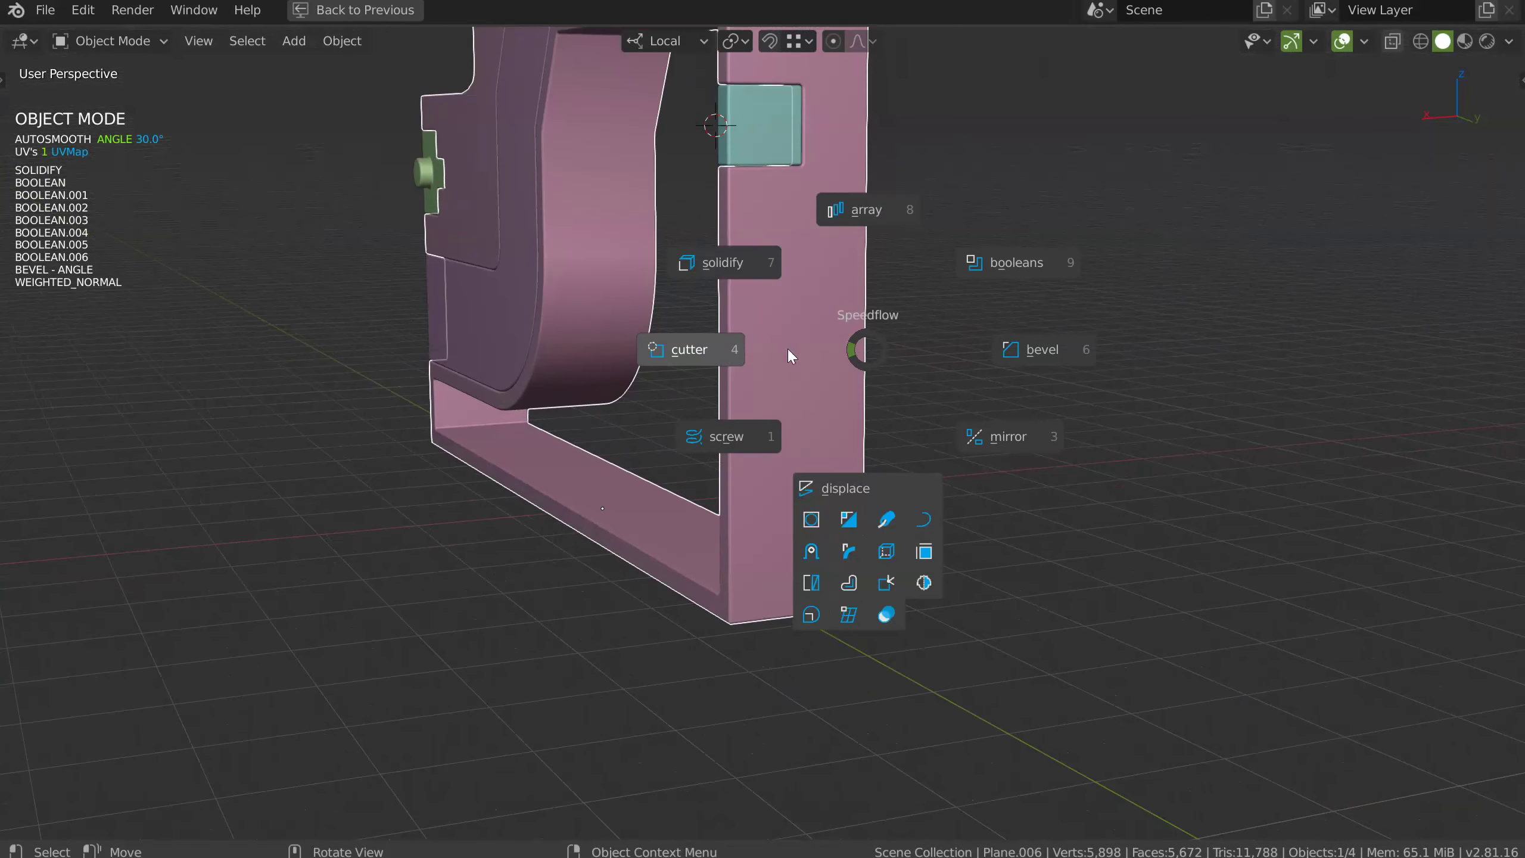
left_click(705, 354)
left_click(755, 499, "ctrl")
key("x")
left_click(829, 222)
middle_click_drag(795, 260, 783, 243)
key("e")
middle_click_drag(783, 243, 788, 278)
left_click(804, 241)
key("e")
left_click(790, 331)
Continue the outline with a slanted segment, a long vertical edge, a short bottom edge and a short upward edge
key("e")
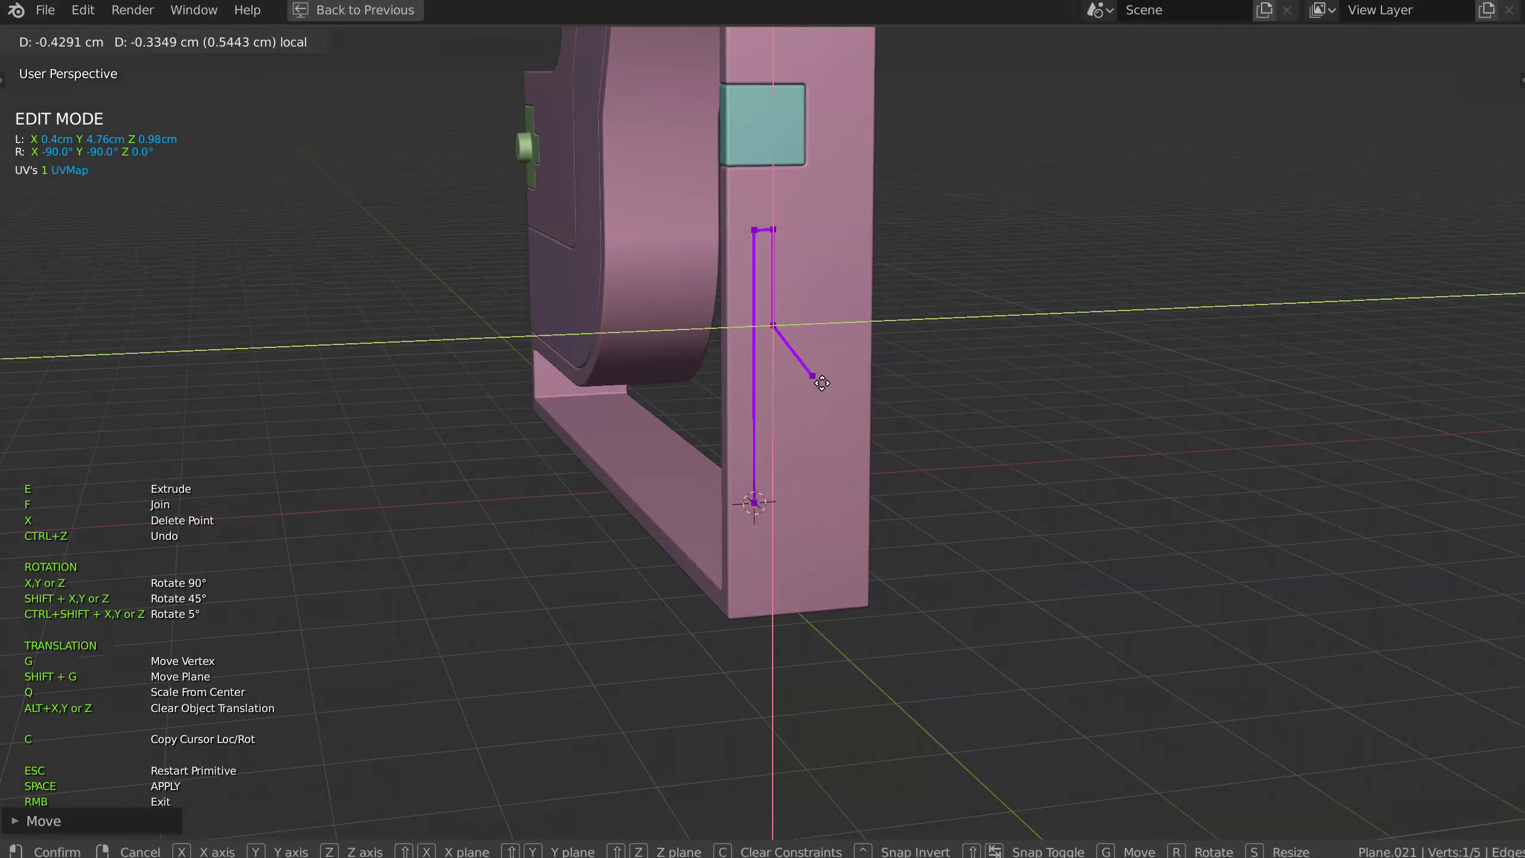
key("x")
left_click(818, 547)
key("e")
key("y")
left_click(788, 559)
key("e")
key("x")
left_click(789, 529)
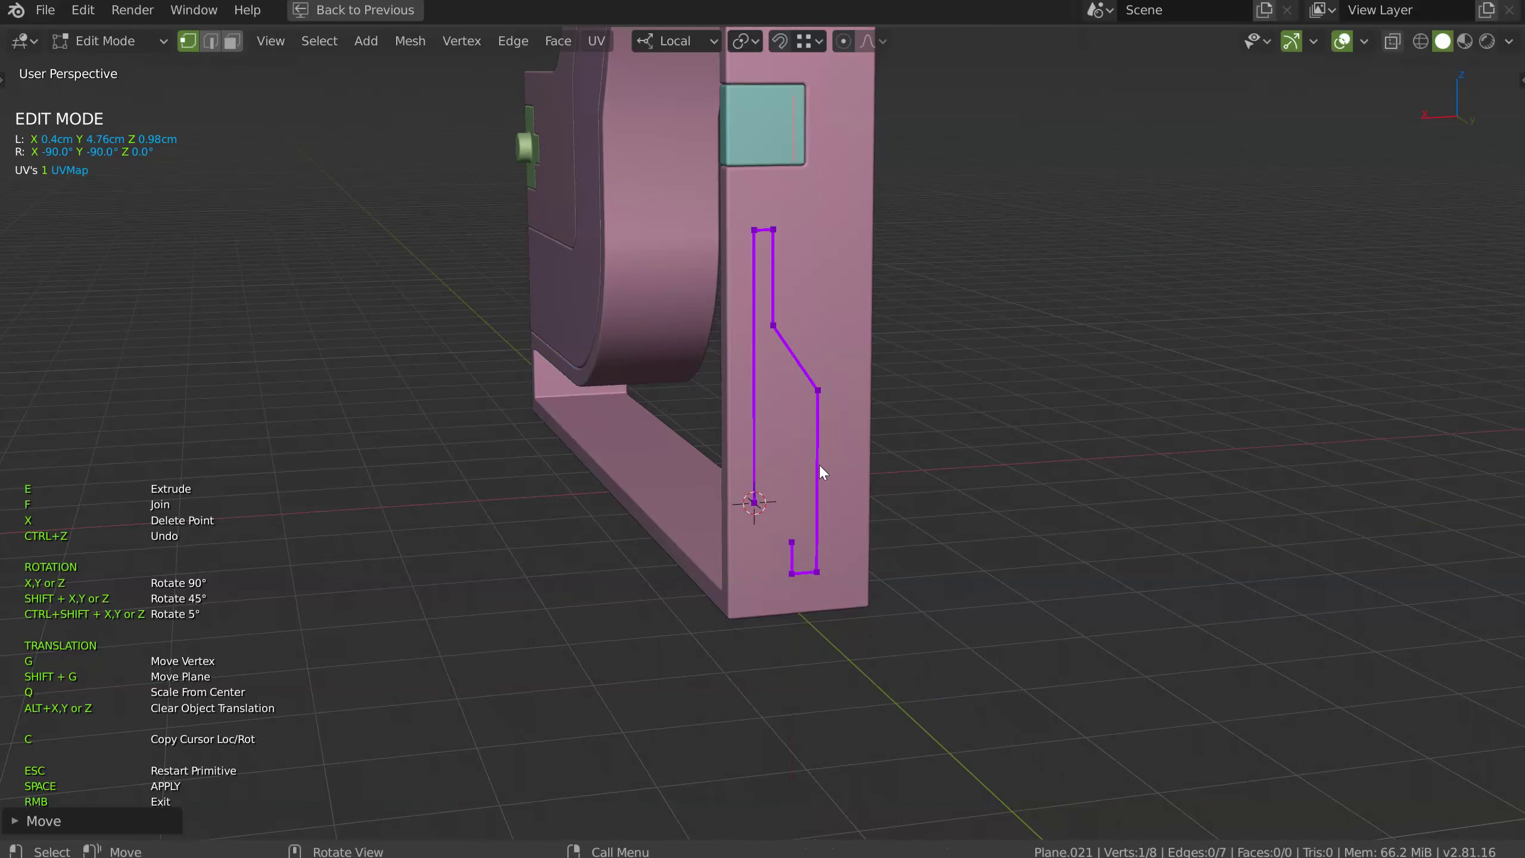
Apply the closed outline to create a stepped insert in the end face, adjust its Solidify thickness, and hide the cutter
key("space")
key("space")
middle_click_drag(825, 471, 933, 286)
left_click(1017, 425)
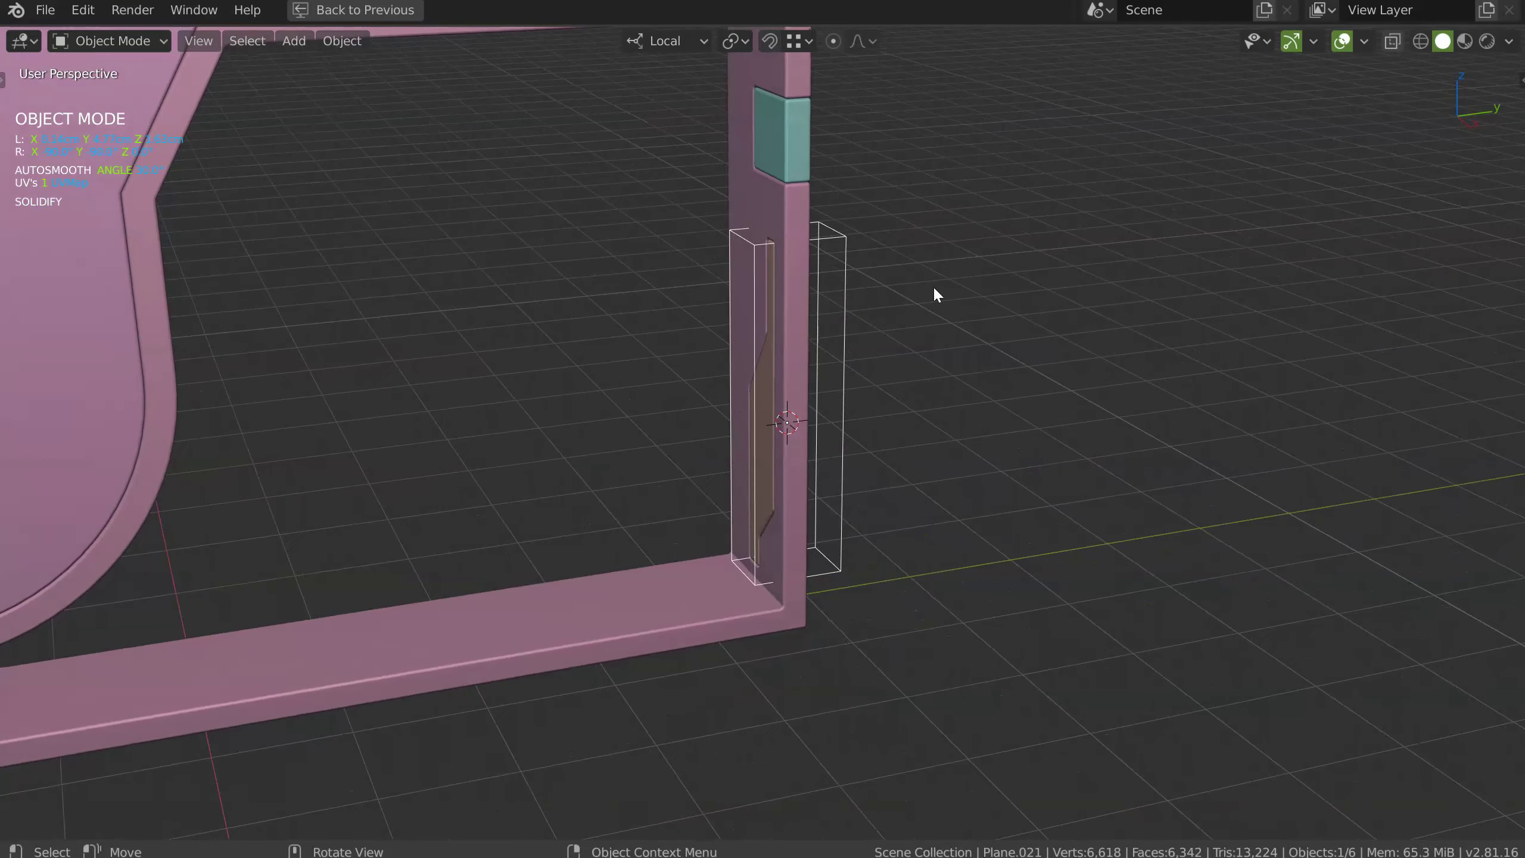
key("h")
Draw a small upright rectangular cutter over the slanted left edge of the purple band
middle_click_drag(861, 406, 730, 378)
middle_click_drag(730, 378, 901, 390, "ctrl")
middle_click_drag(901, 390, 976, 373, "shift")
middle_click_drag(485, 318, 793, 341)
scroll(823, 254, "up", 4)
left_click(783, 349)
key("q")
left_click(669, 340)
left_click(744, 362)
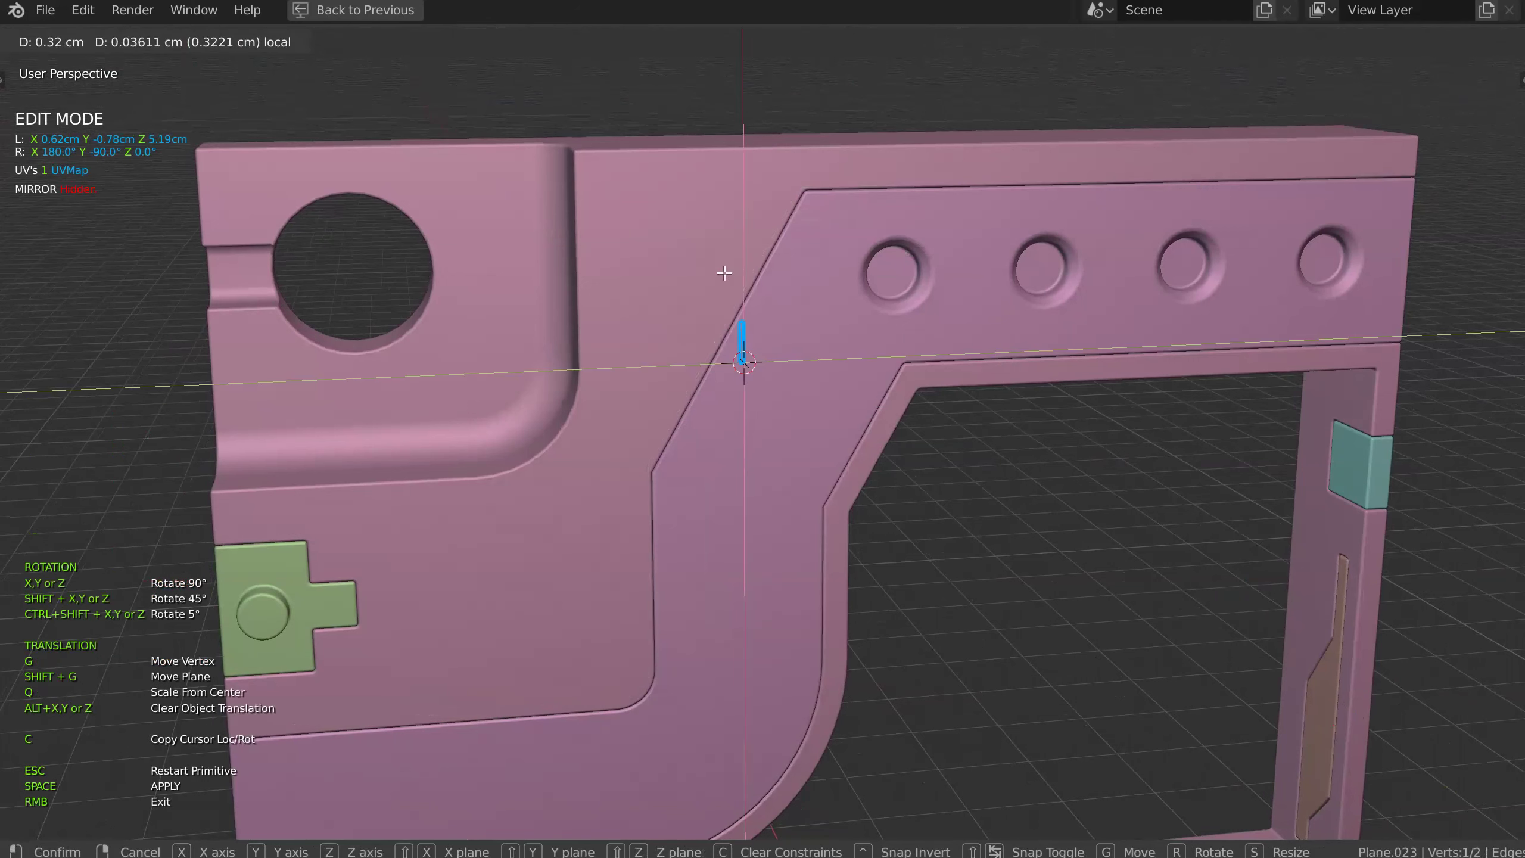
left_click(684, 257)
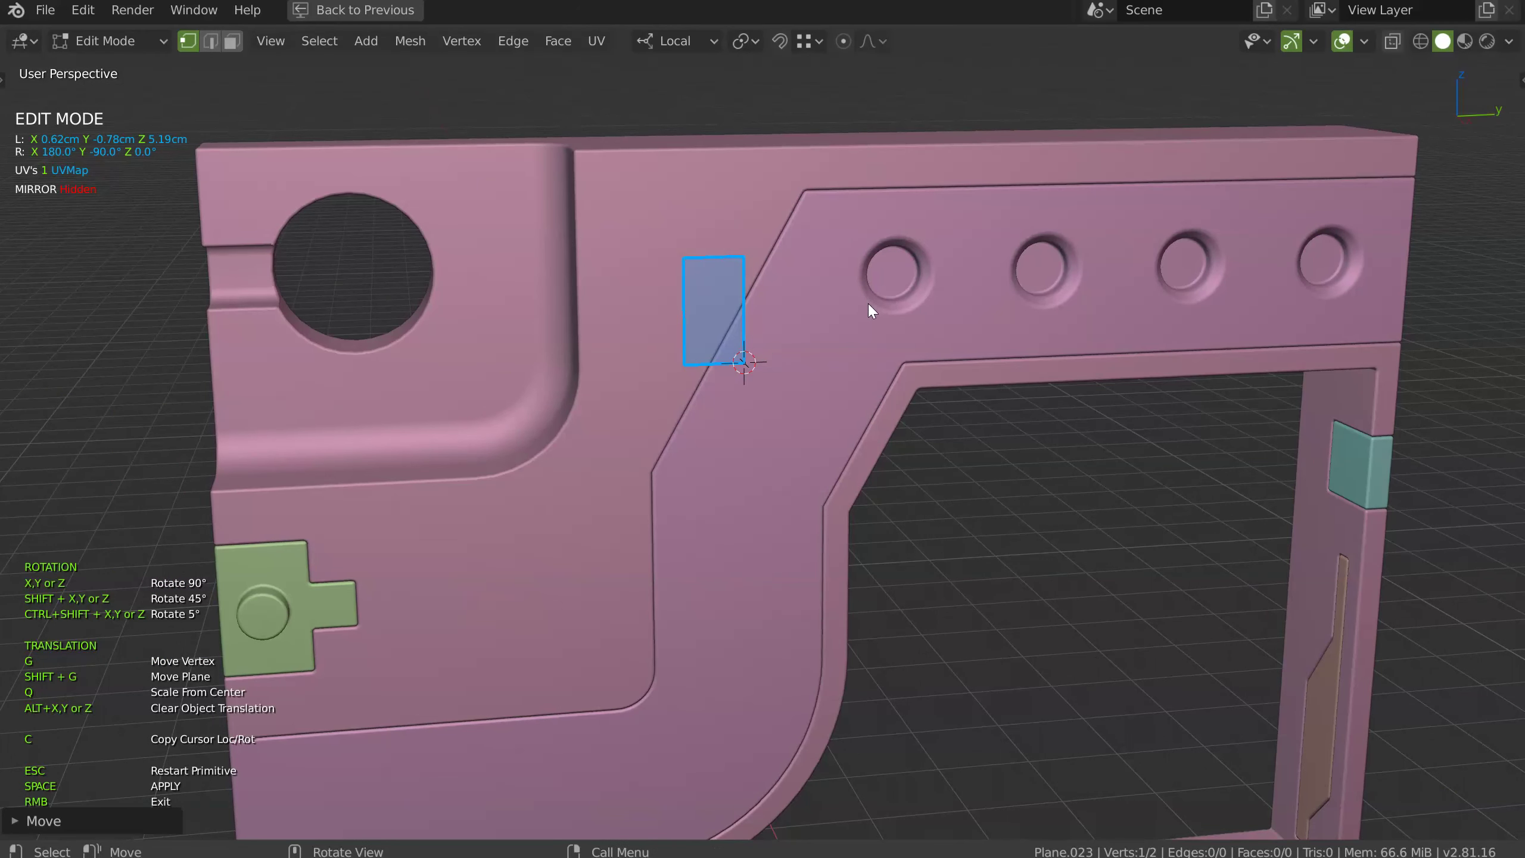
Rotate the rectangle in 5° increments to match the band's slanted edge at Y -30°, and apply it with a Solidify thickness of 0.826
key("ctrl+shift+z")
key("ctrl+shift+z")
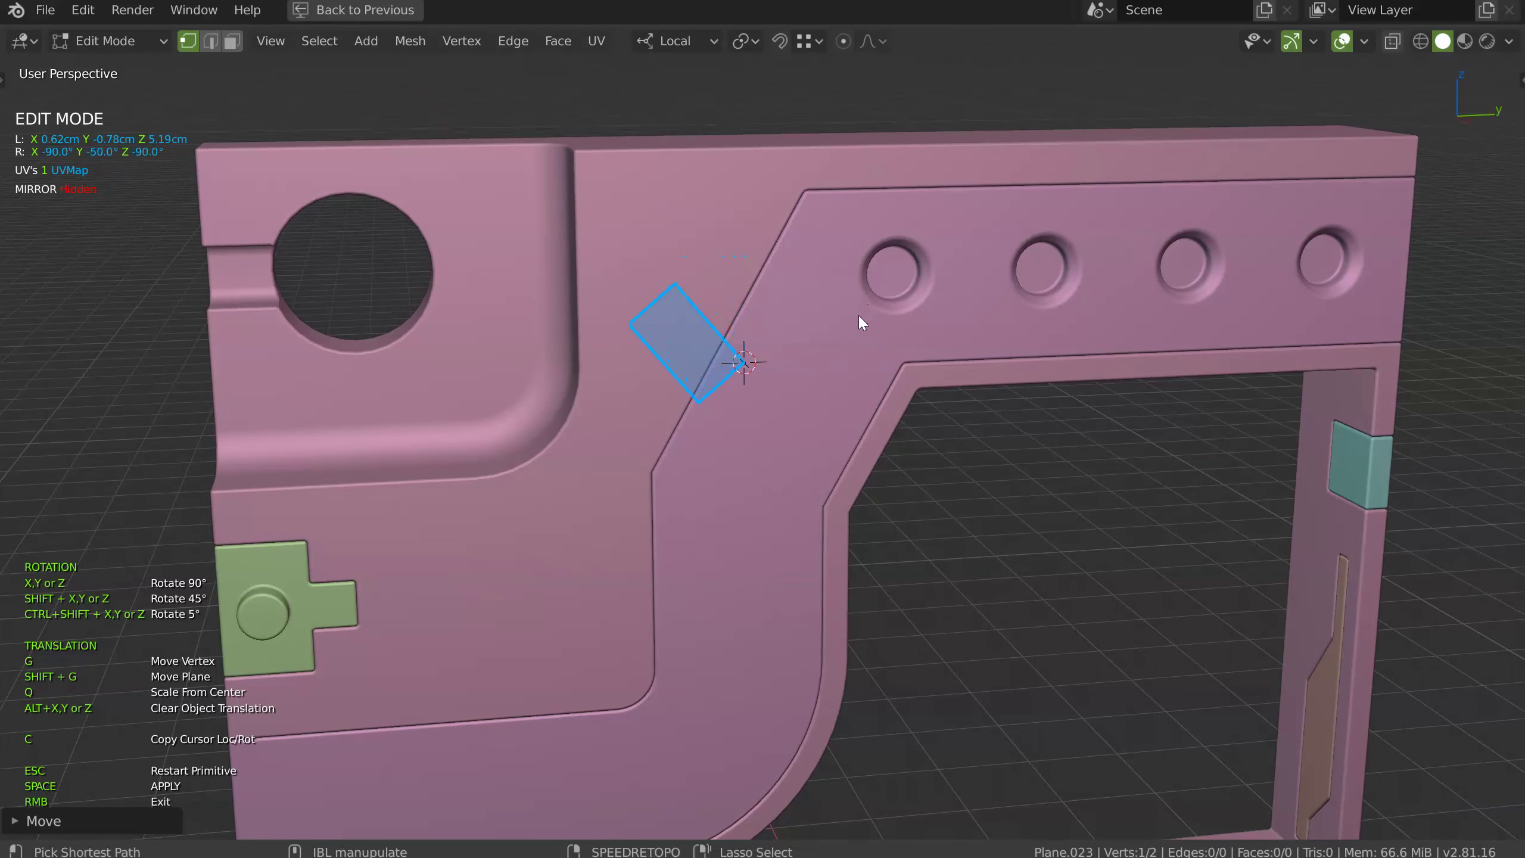
key("ctrl+shift+x")
key("ctrl+shift+x")
key("ctrl+shift+x")
key("ctrl+shift+x")
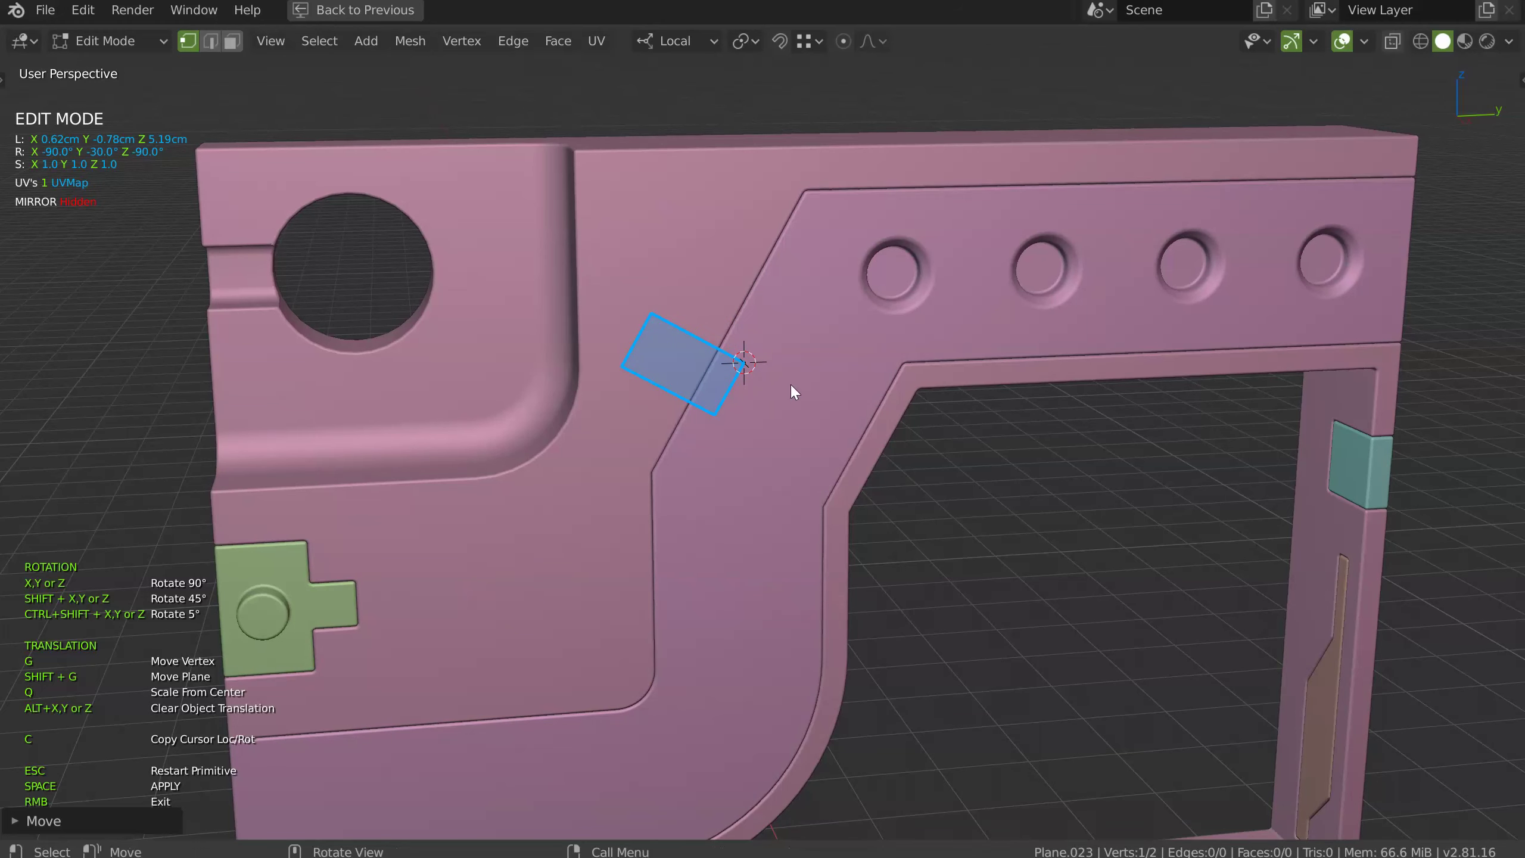
key("space")
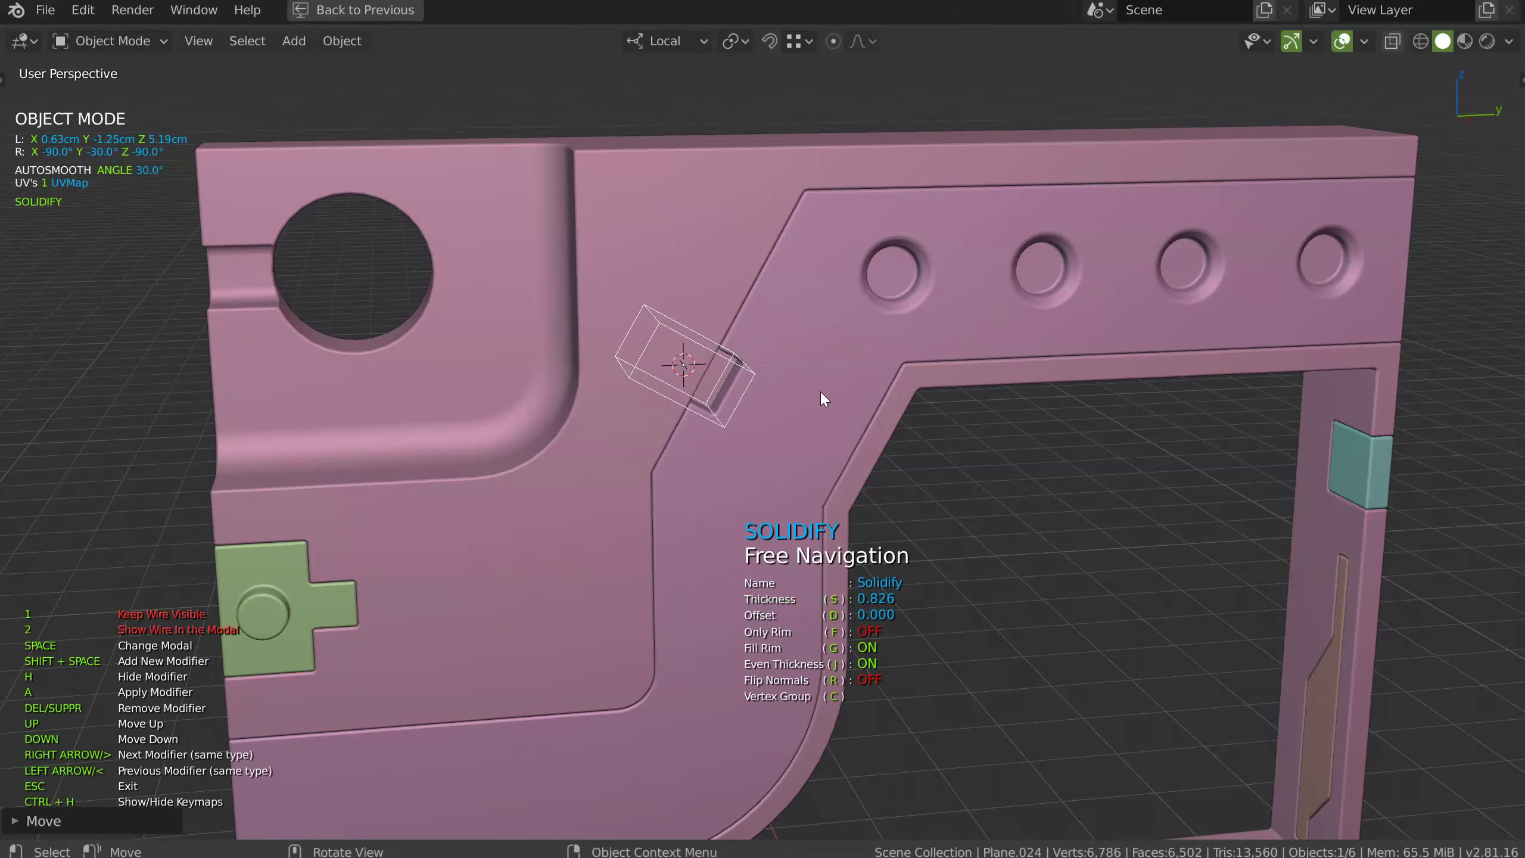
Round the notch's corners with an angle bevel 0.099 wide and 6 segments, and hide the cutter
scroll(825, 398, "up", 3)
key("shift+space")
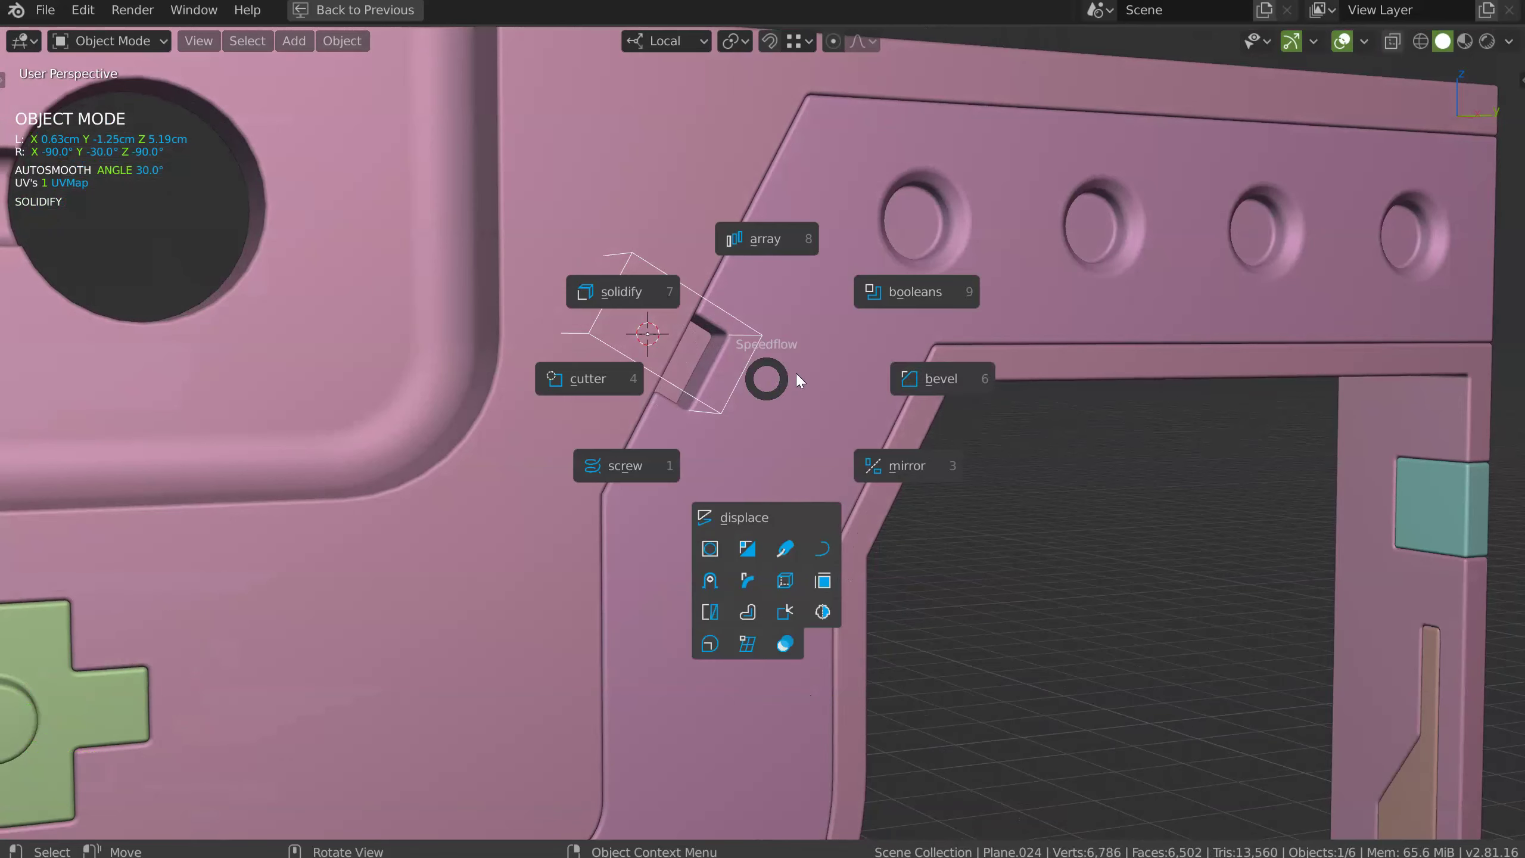
left_click(955, 379)
key("d")
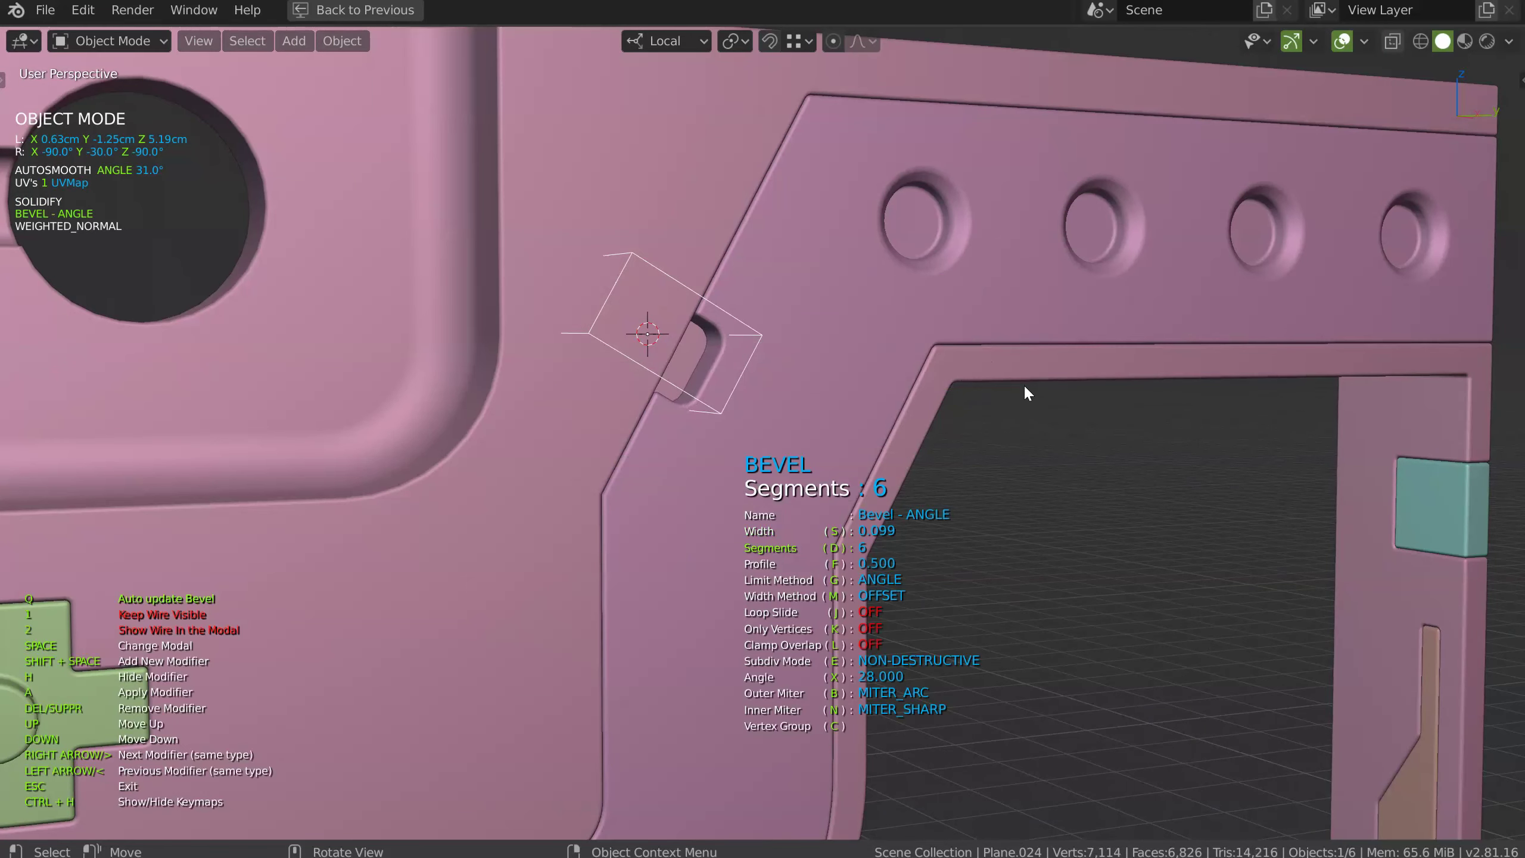
left_click(1024, 384)
left_click(1024, 383)
middle_click_drag(779, 342, 774, 353)
key("h")
scroll(865, 253, "down", 8)
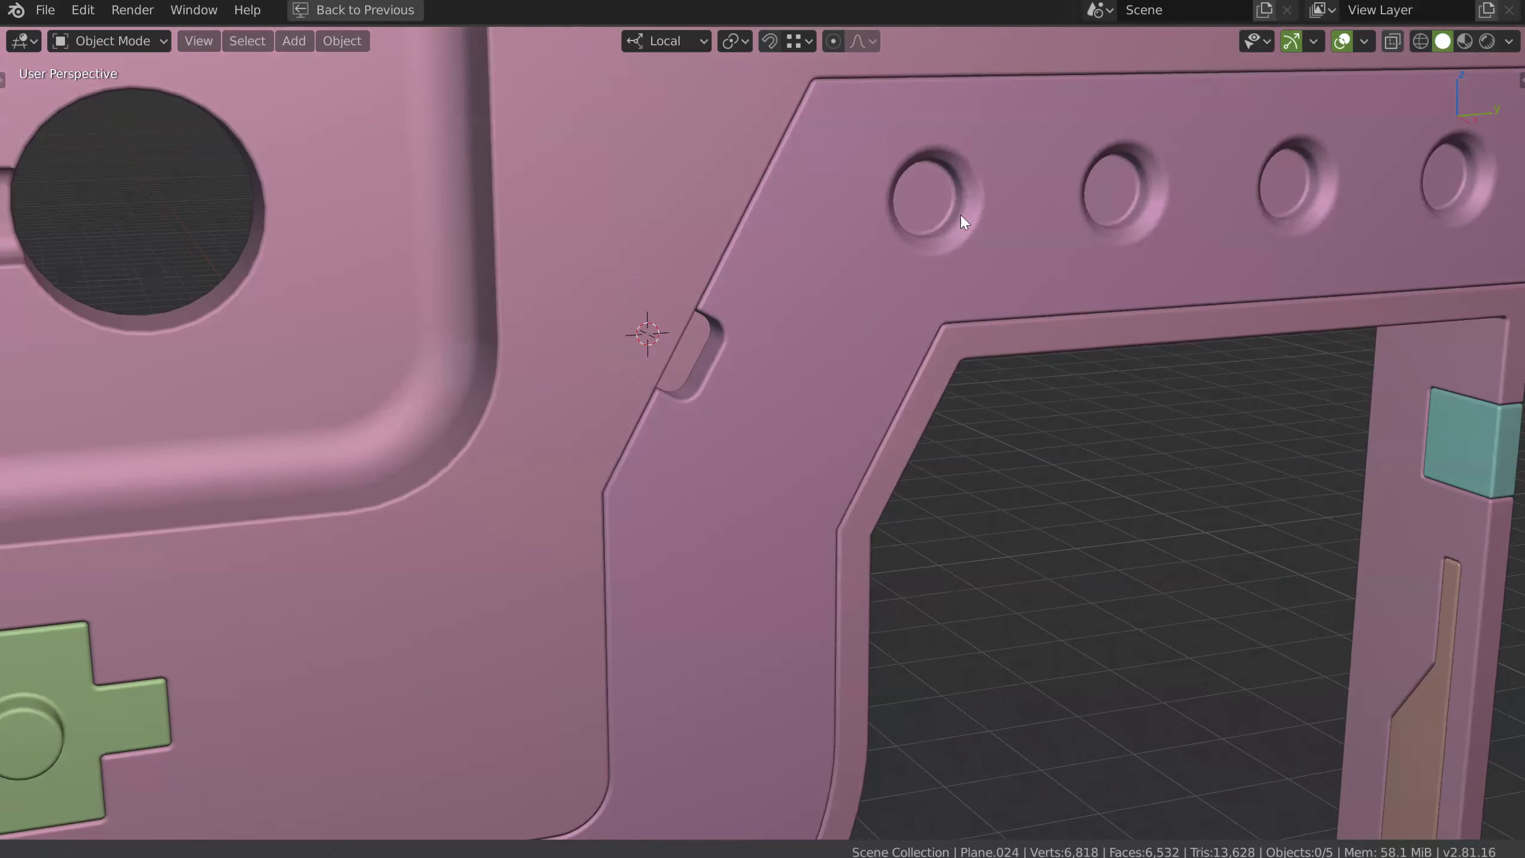
Create a separate slab from the plate's top face with a Solidify thickness of 0.186 and offset 1.000
middle_click_drag(864, 253, 716, 342, "alt")
scroll(853, 318, "up", 2)
middle_click_drag(979, 386, 738, 339, "shift")
middle_click_drag(737, 339, 873, 325)
middle_click_drag(874, 325, 948, 395, "shift")
scroll(799, 370, "down", 3)
middle_click_drag(798, 370, 857, 401)
left_click(794, 278)
key("q")
key("Tab")
left_click(863, 266)
key("q")
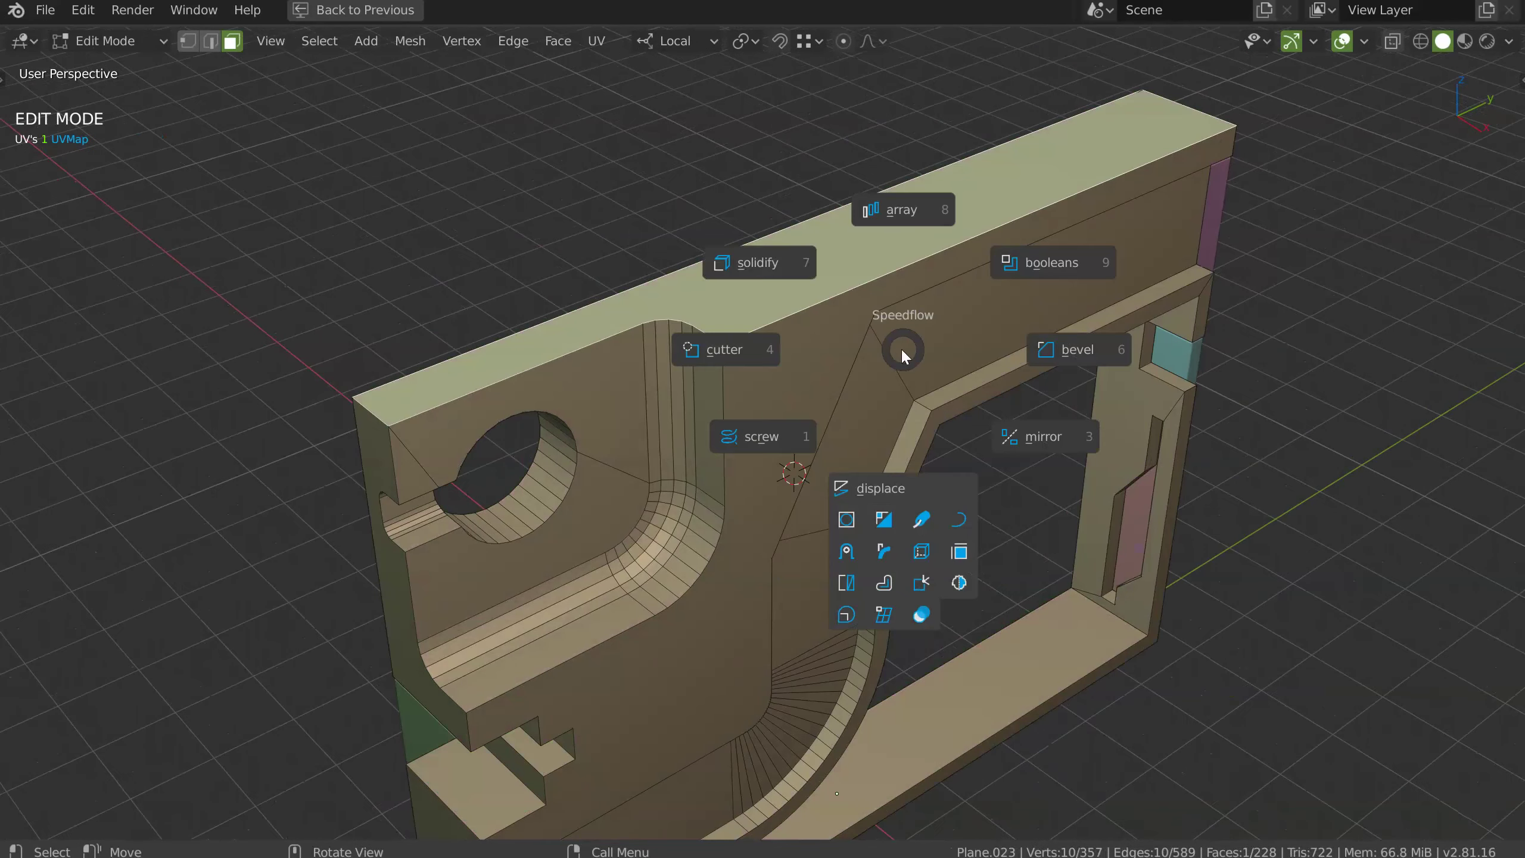
left_click(791, 265)
left_click(782, 272)
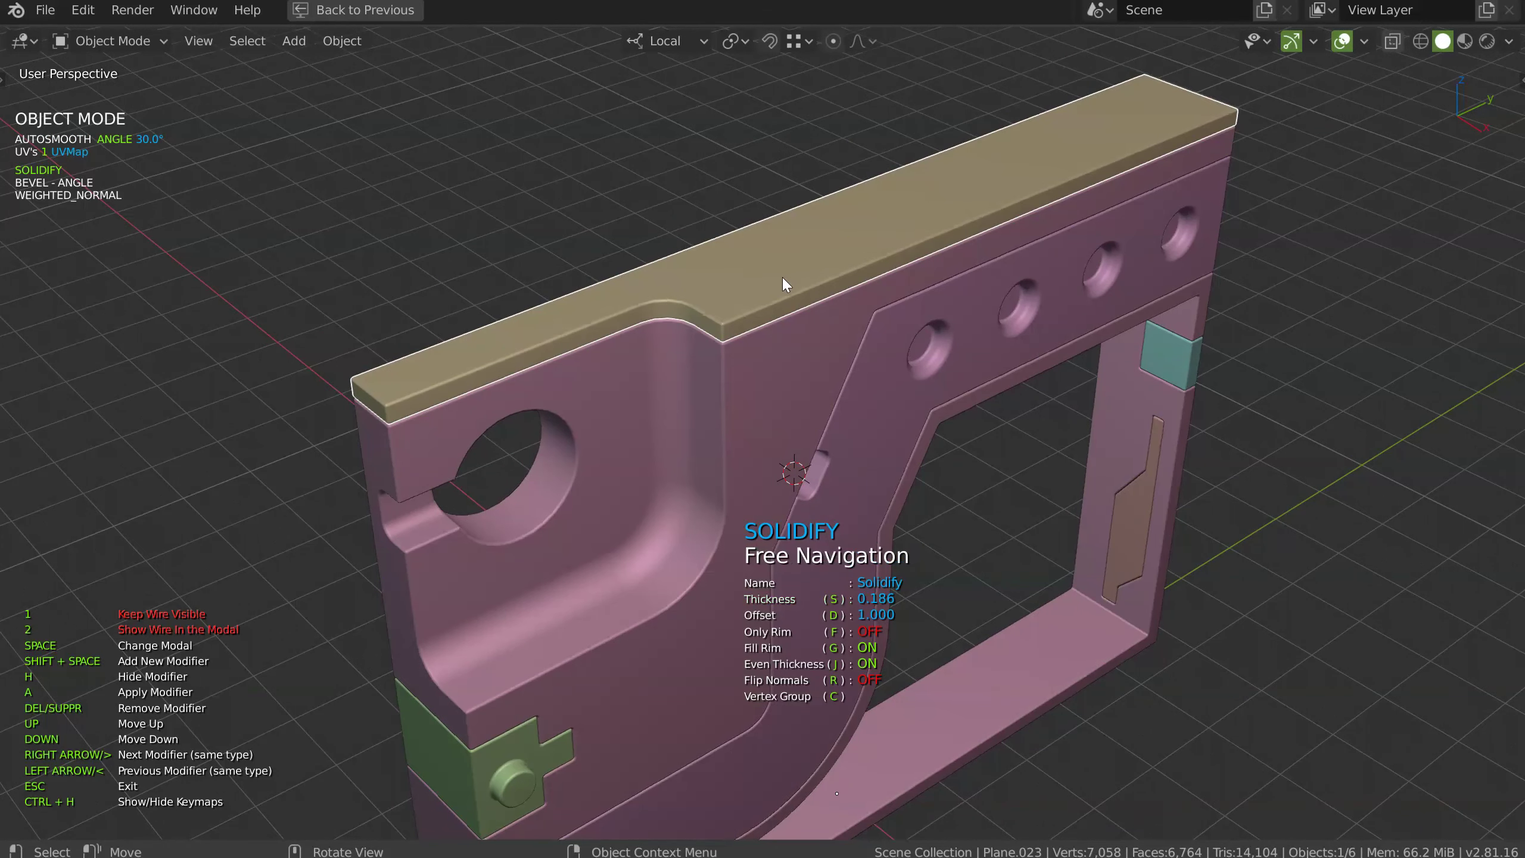
Cut a small rectangular notch through the front edge of the top slab, beside the corner of the rounded recess
middle_click_drag(782, 276, 799, 312)
key("space")
left_click(661, 320)
left_click(759, 277)
left_click(768, 369)
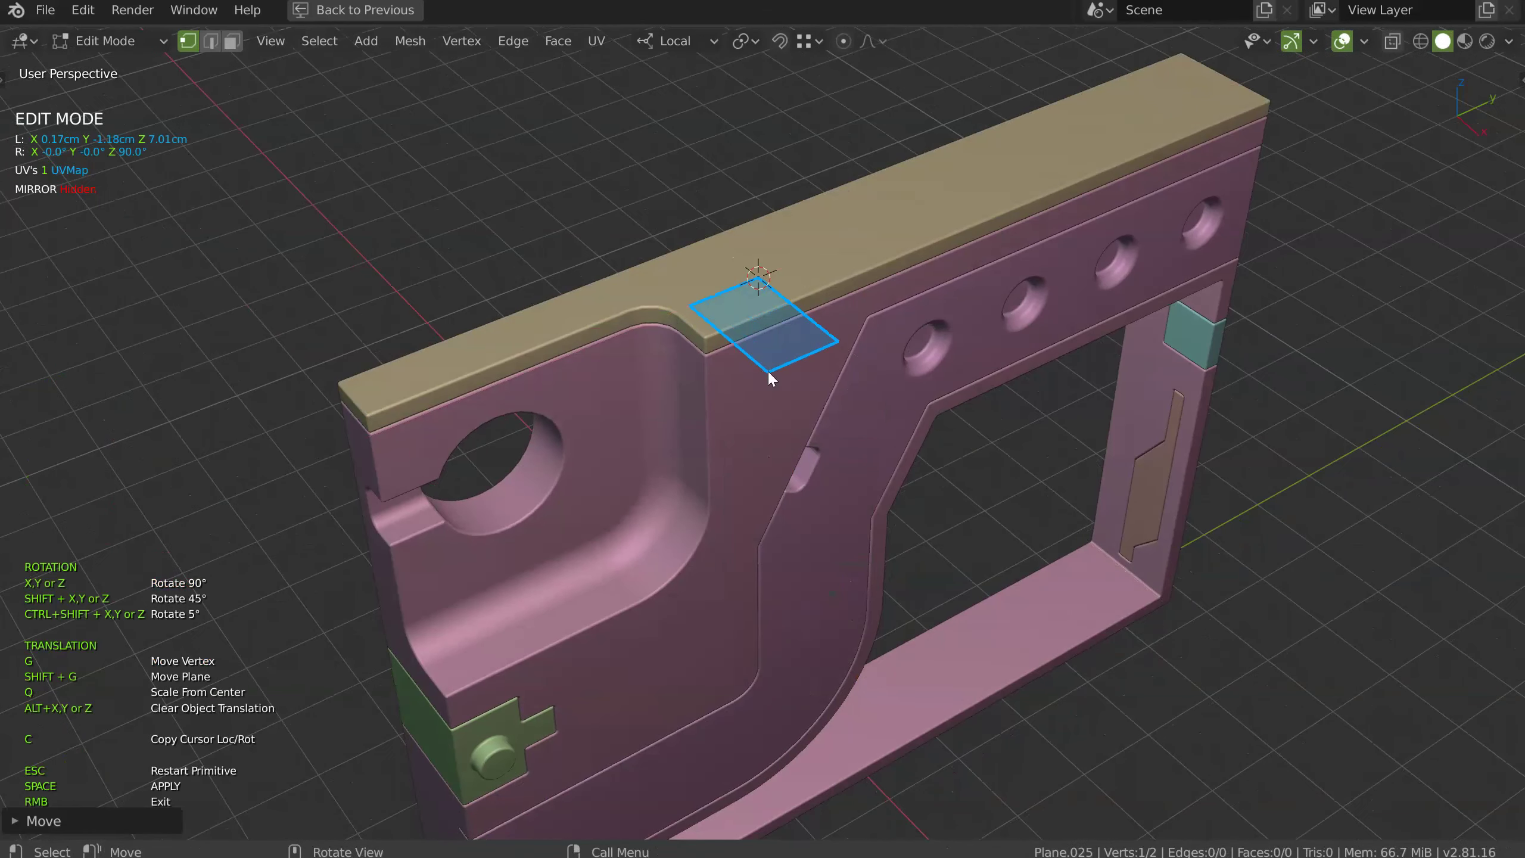
key("space")
left_click(804, 362)
Round the notch's corners with an angle bevel, and hide the cutter
key("space")
left_click(961, 368)
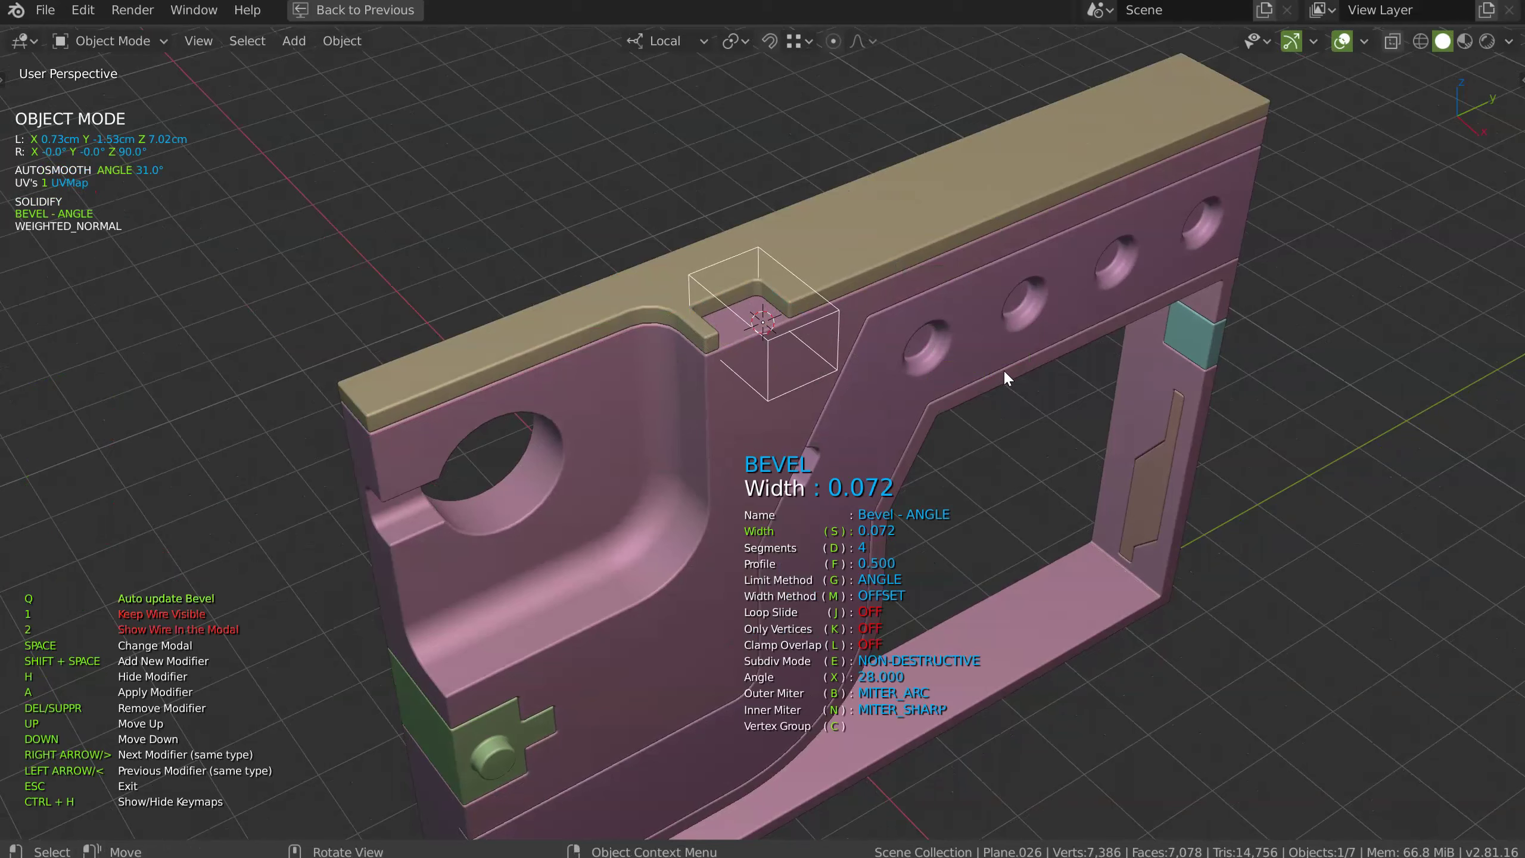
key("s")
left_click(1094, 378)
left_click(866, 306)
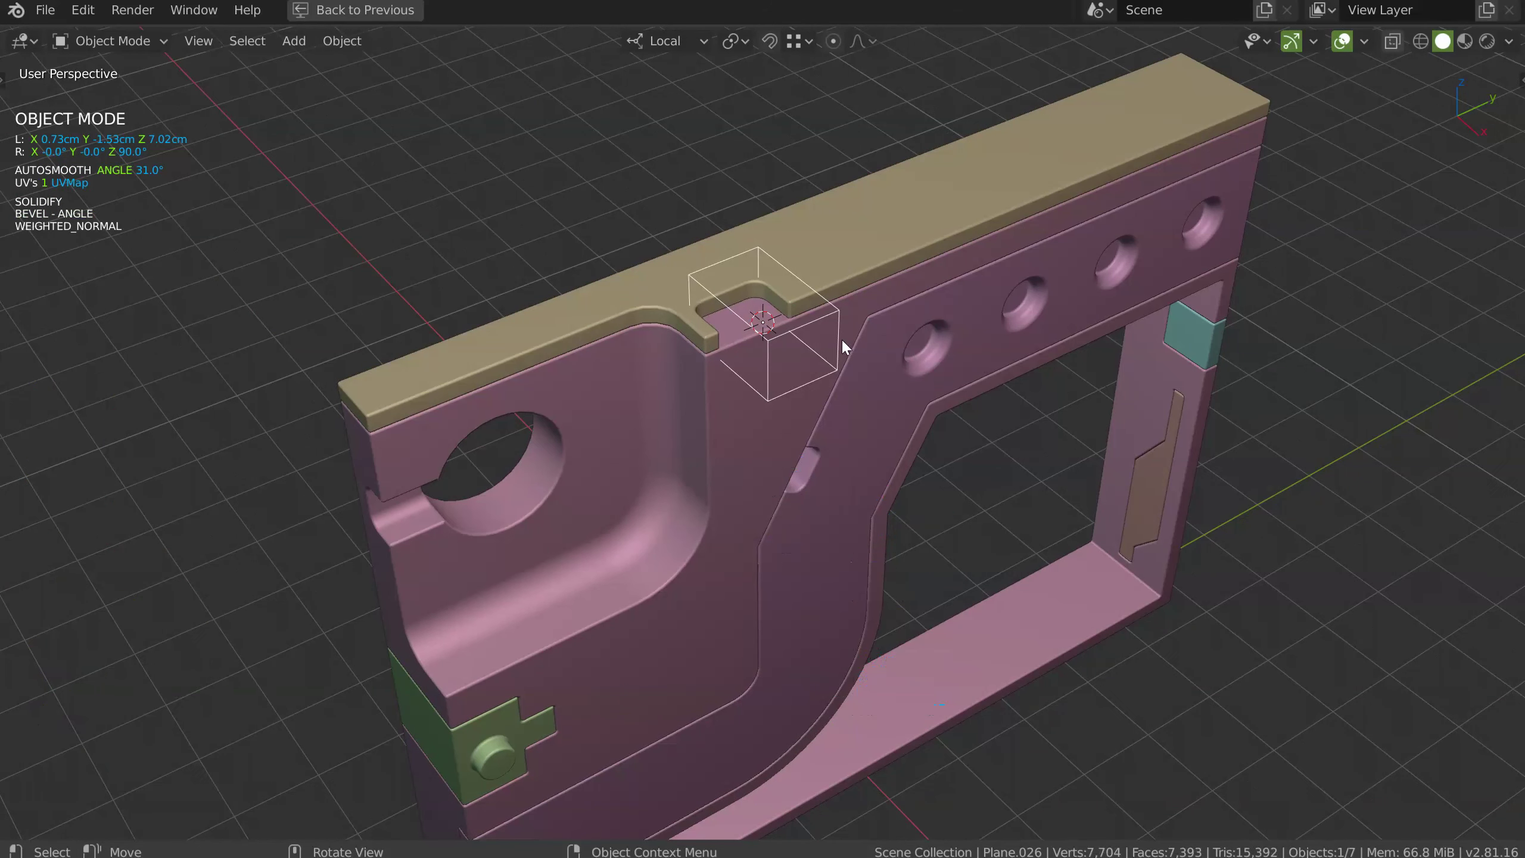
key("h")
Create a short bevelled cylinder standing on the plate inside the slab's notch
scroll(806, 300, "up", 4)
middle_click_drag(803, 281, 794, 331)
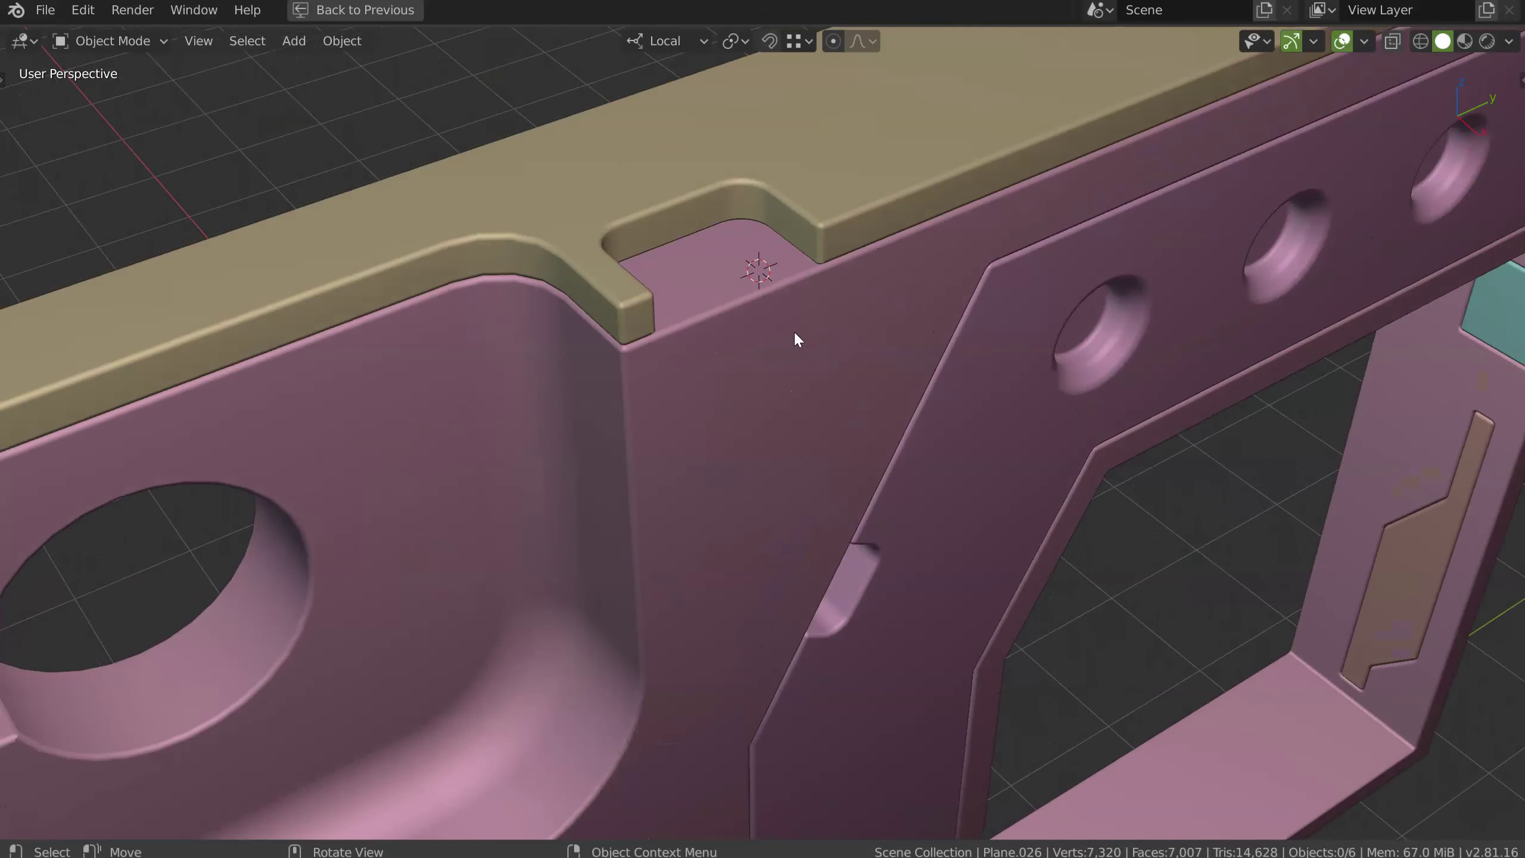
left_click(841, 351)
key("space")
left_click(738, 258, "shift")
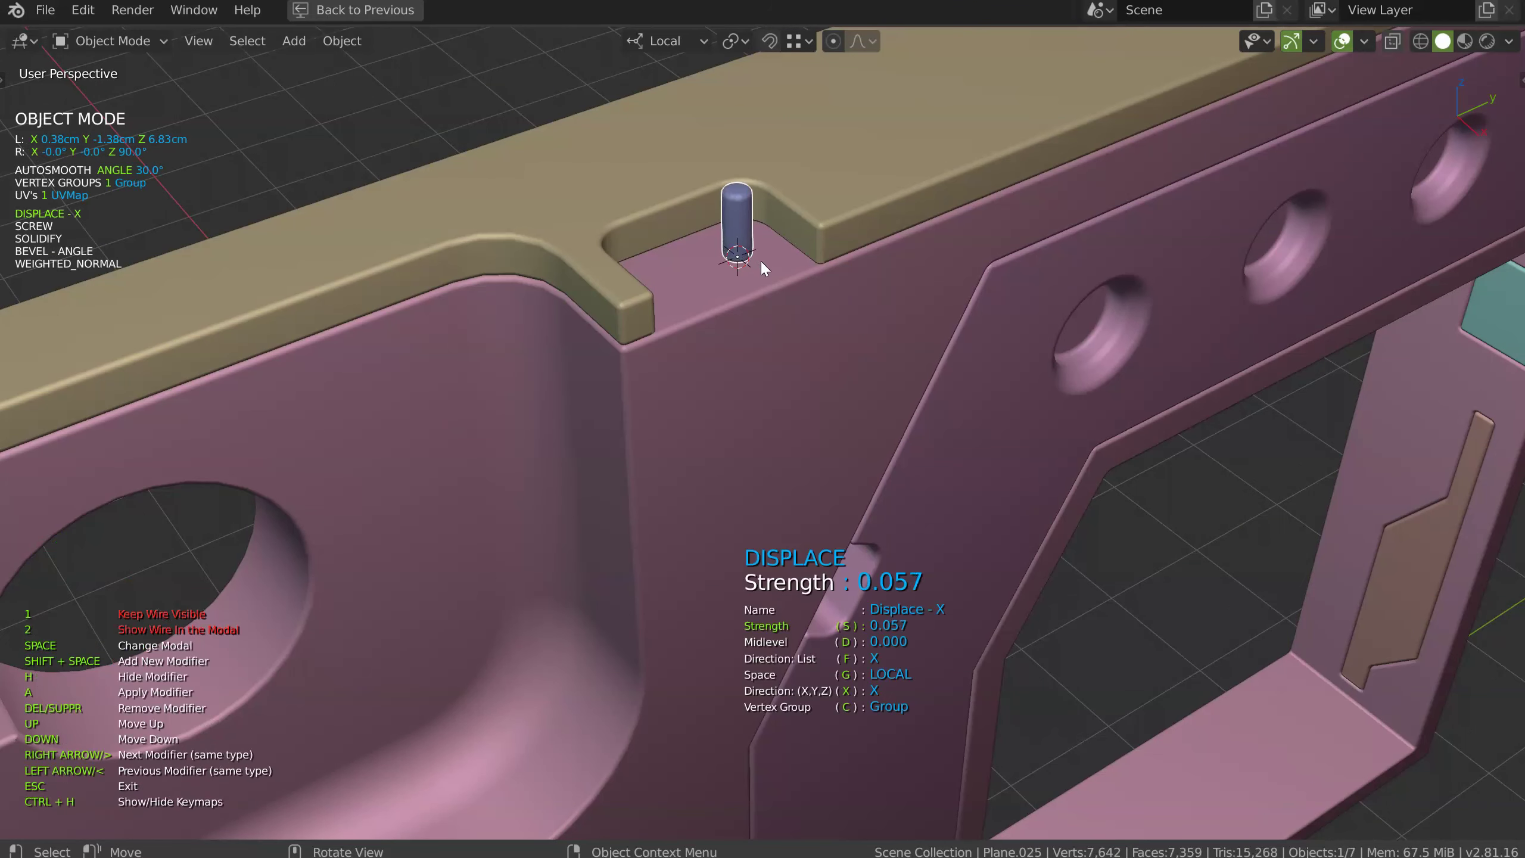
left_click(810, 261)
key("space")
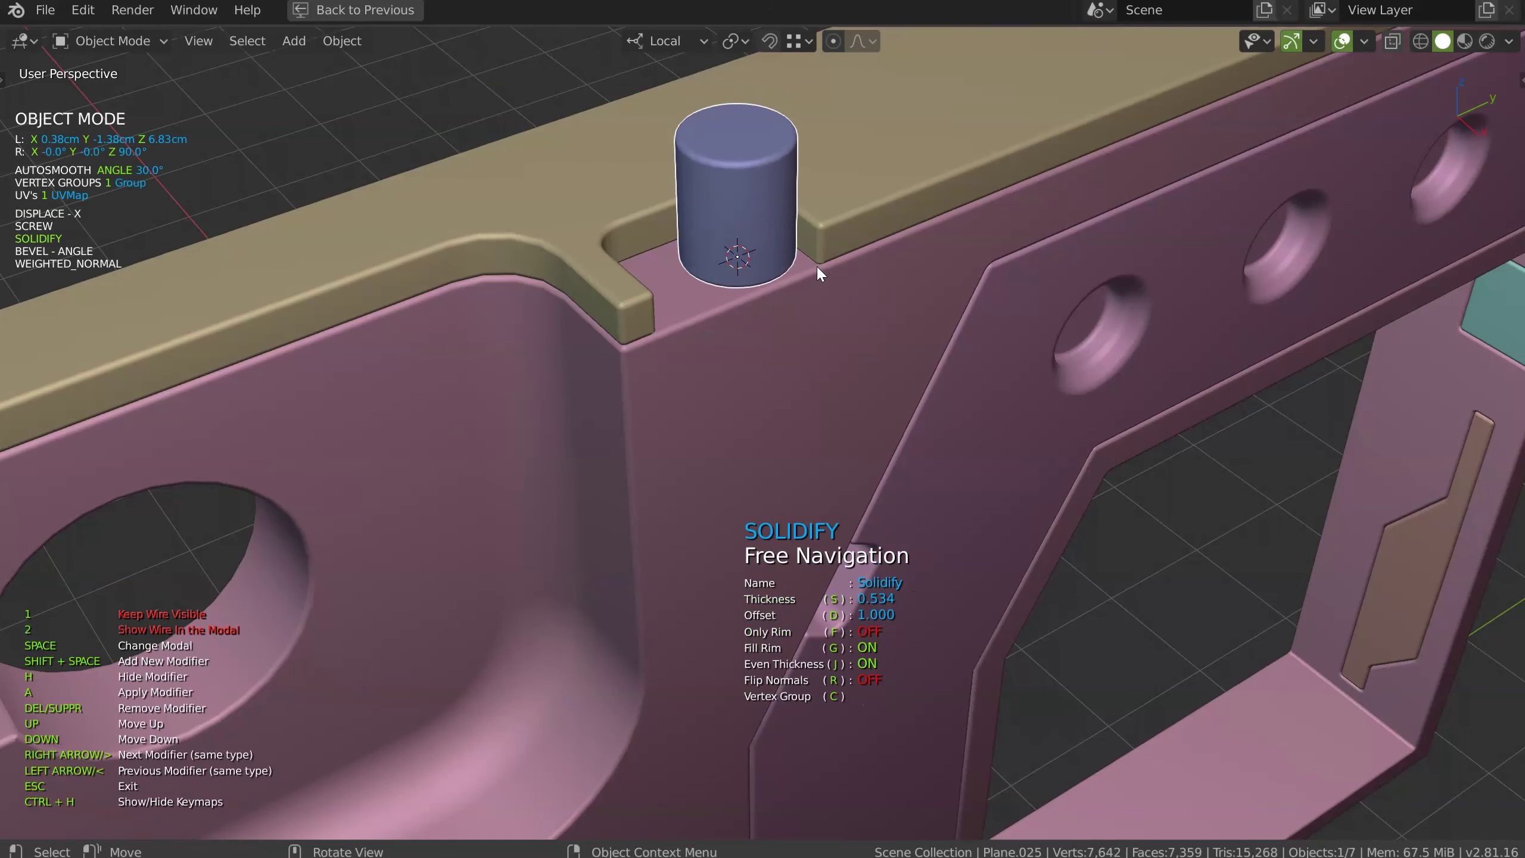
left_click(825, 406)
key("space")
left_click(706, 331)
middle_click_drag(656, 349, 763, 315)
Array the cylinder along X with a count of 2, adjusting the relative offset so both copies sit in the notch
key("space")
left_click(767, 237)
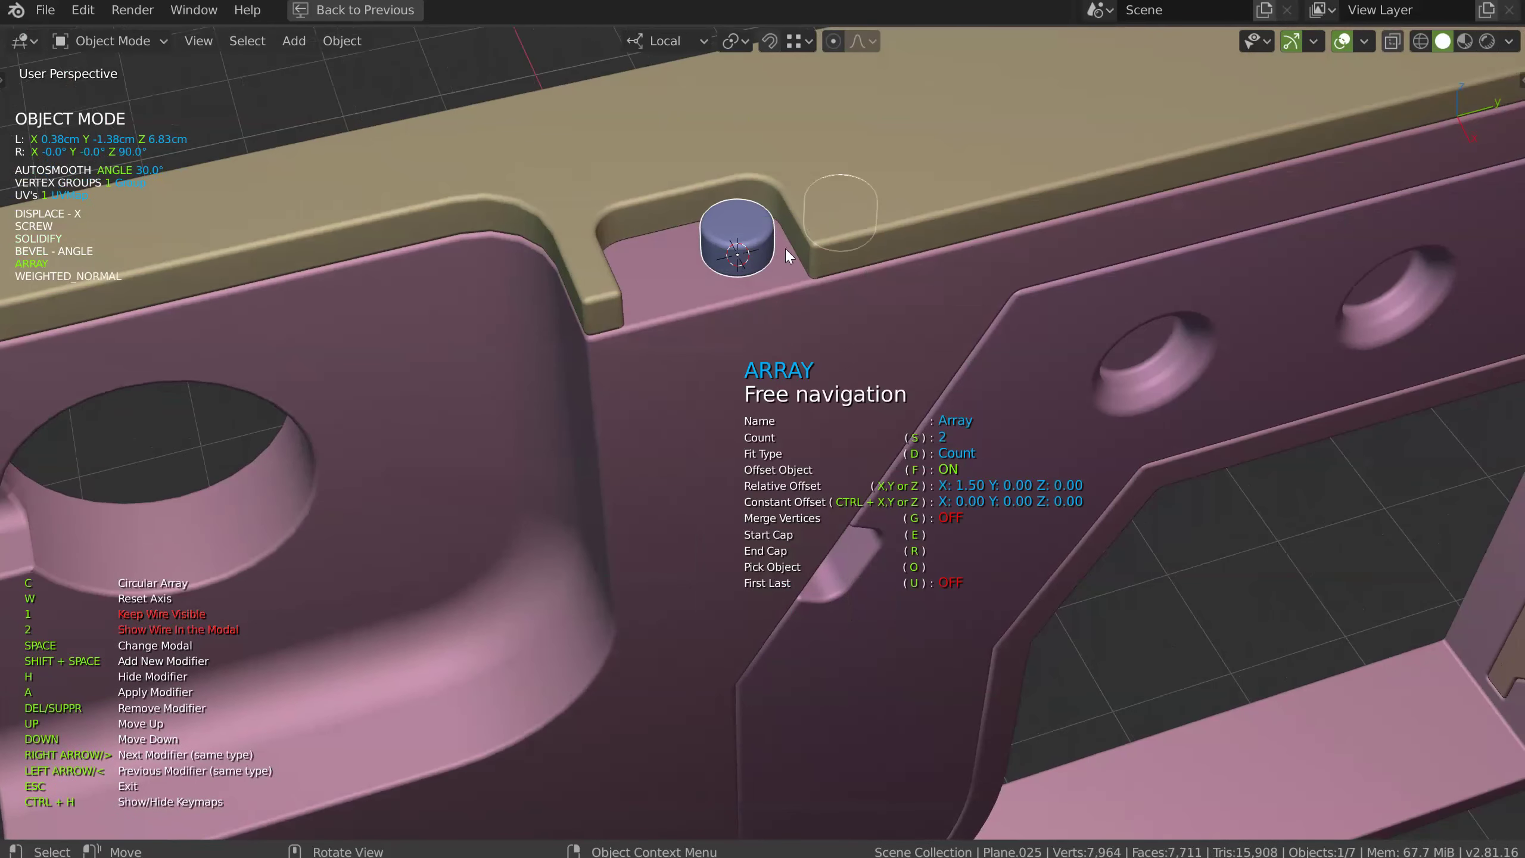
key("x")
left_click(340, 374)
key("Escape")
Slide the cylinder pair slightly along the slab to adjust its position inside the notch
middle_click_drag(791, 199, 786, 260)
key("g")
key("x")
key("x")
left_click(754, 267)
scroll(764, 341, "down", 5)
middle_click_drag(766, 347, 543, 486)
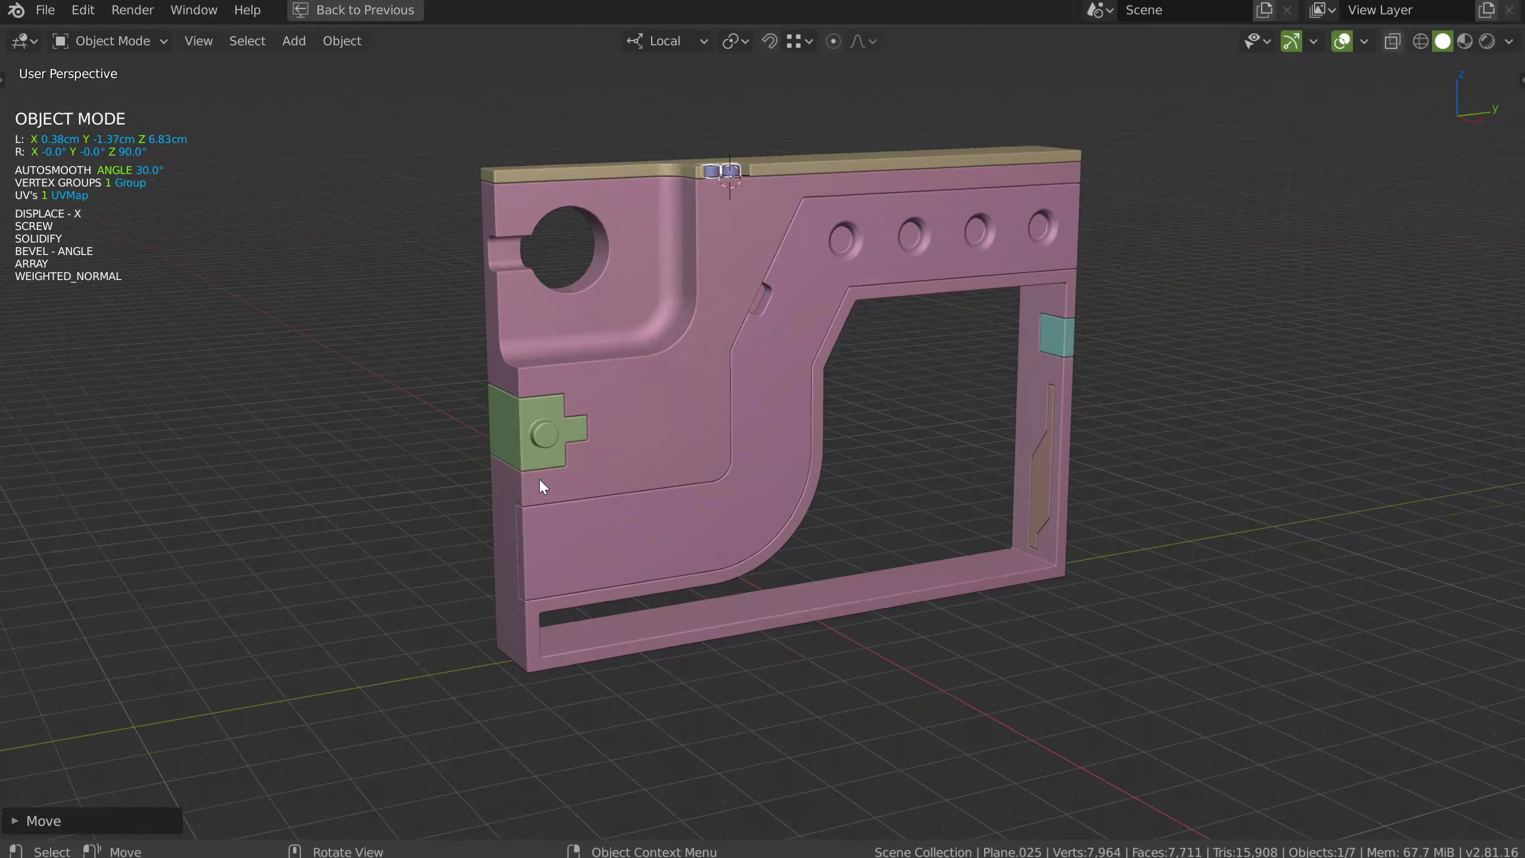
Examine the SpeedFlow menu's modifier entries and the tooltip of its Cutter option with the plate selected
key("space")
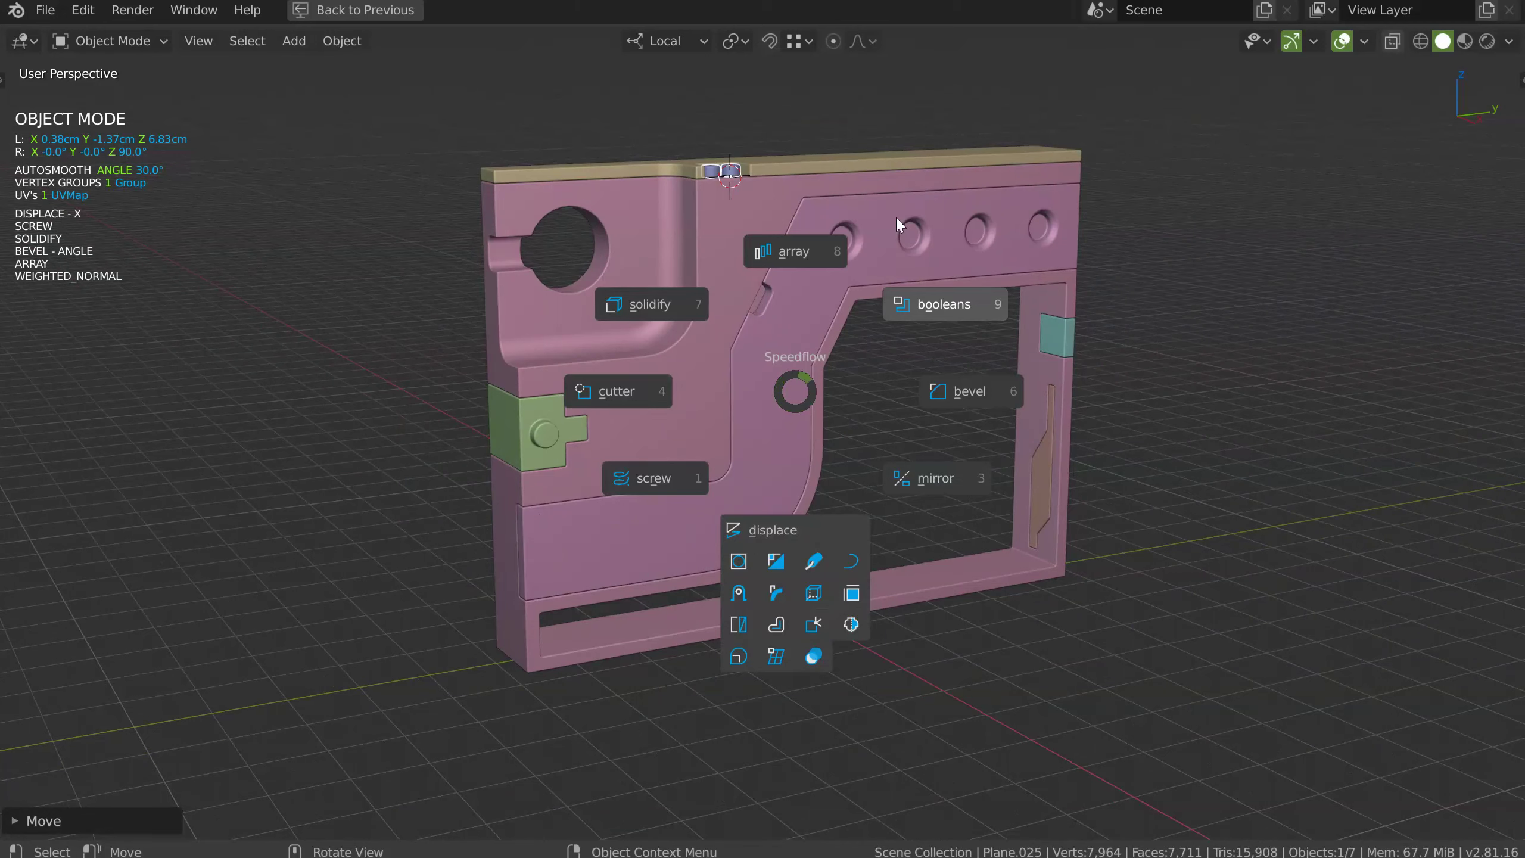
key("Escape")
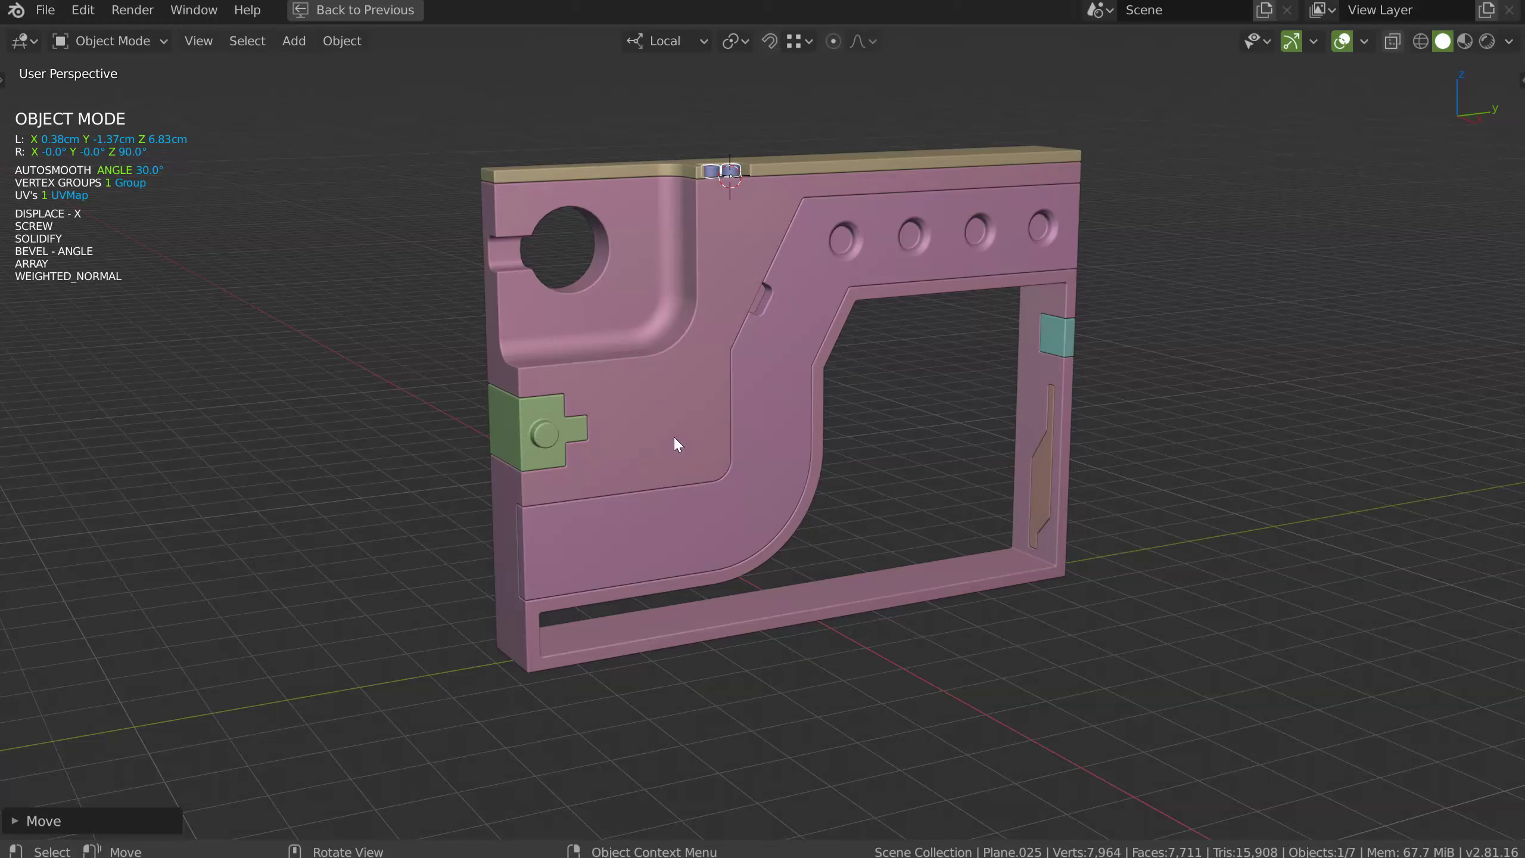
left_click(720, 396)
key("space")
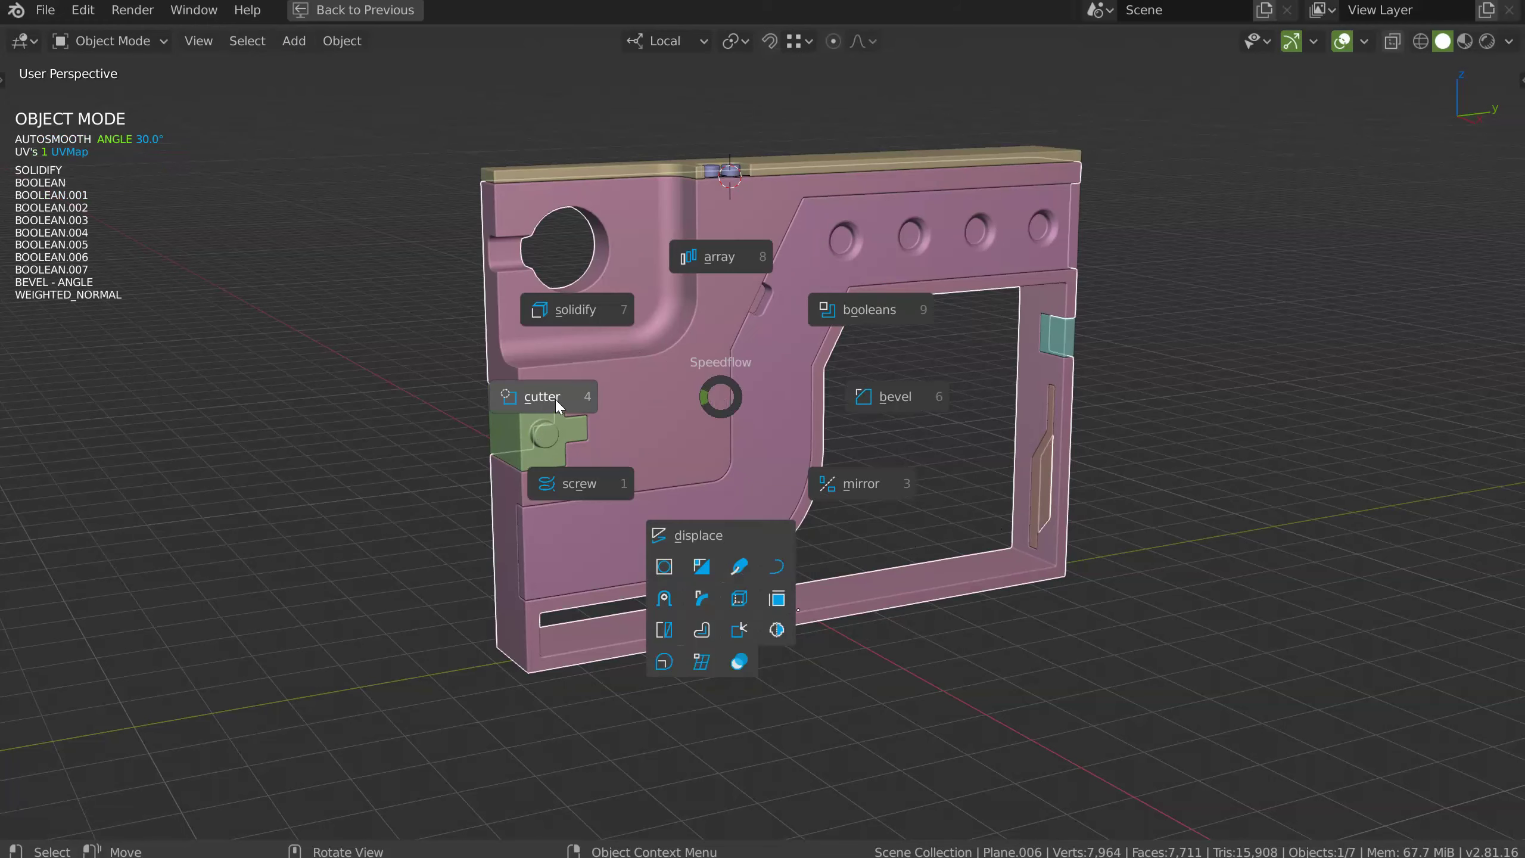
key("Escape")
middle_click_drag(594, 395, 803, 344)
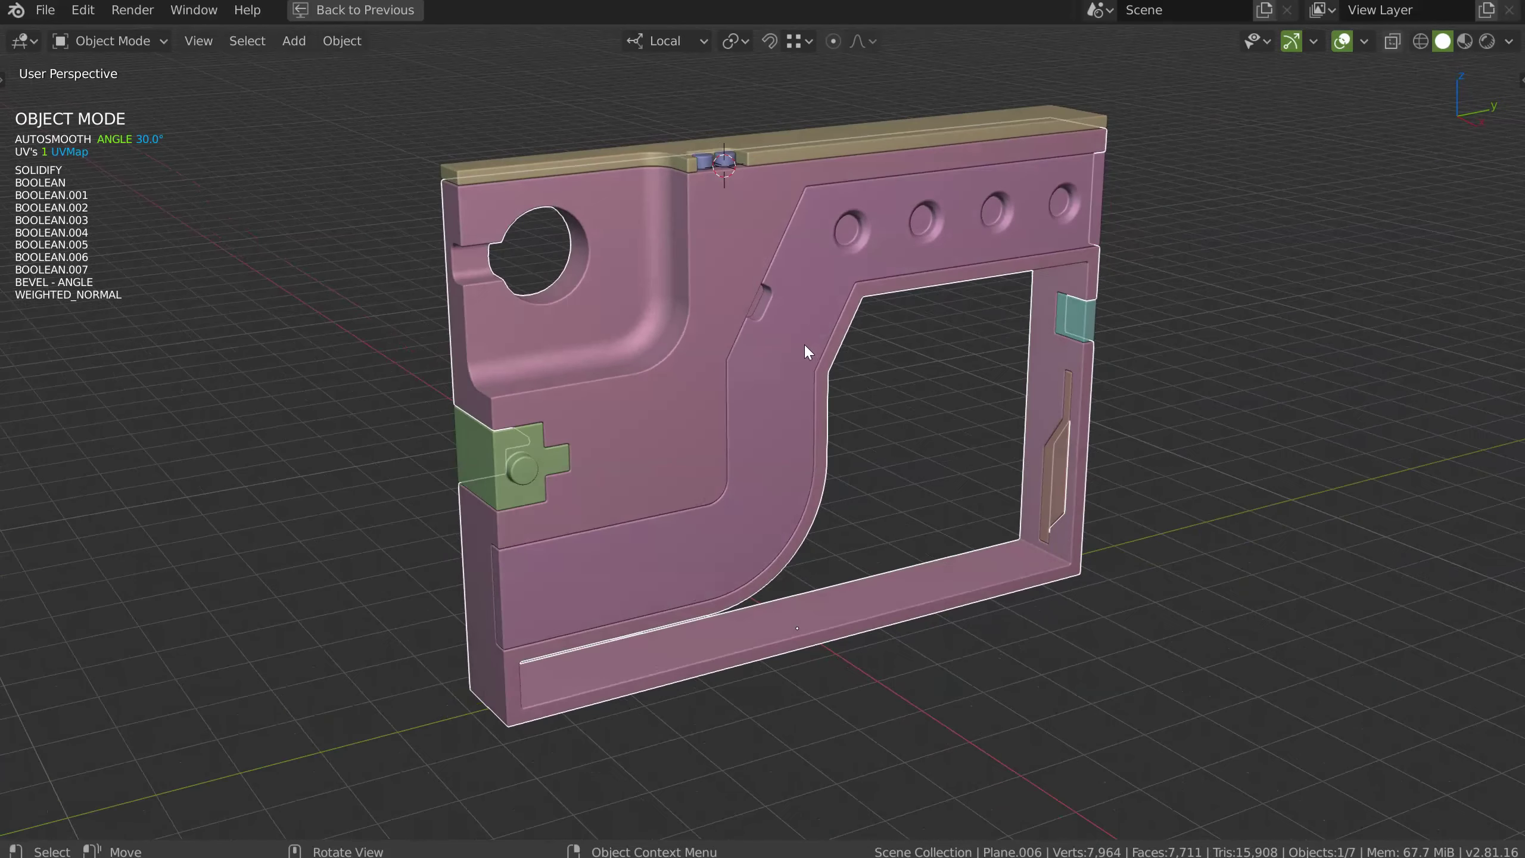
key("q")
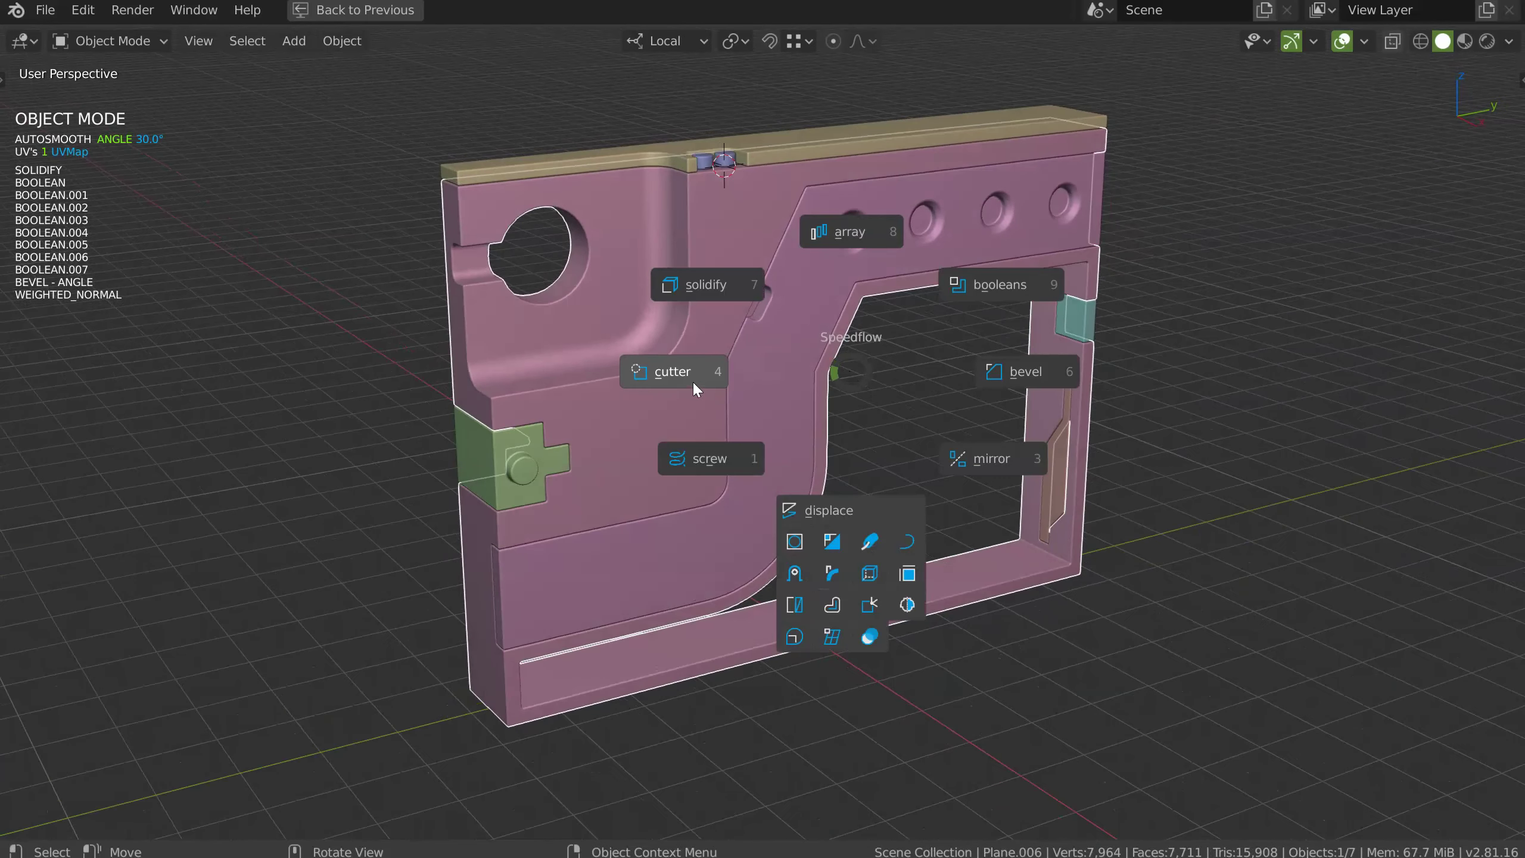
key("Escape")
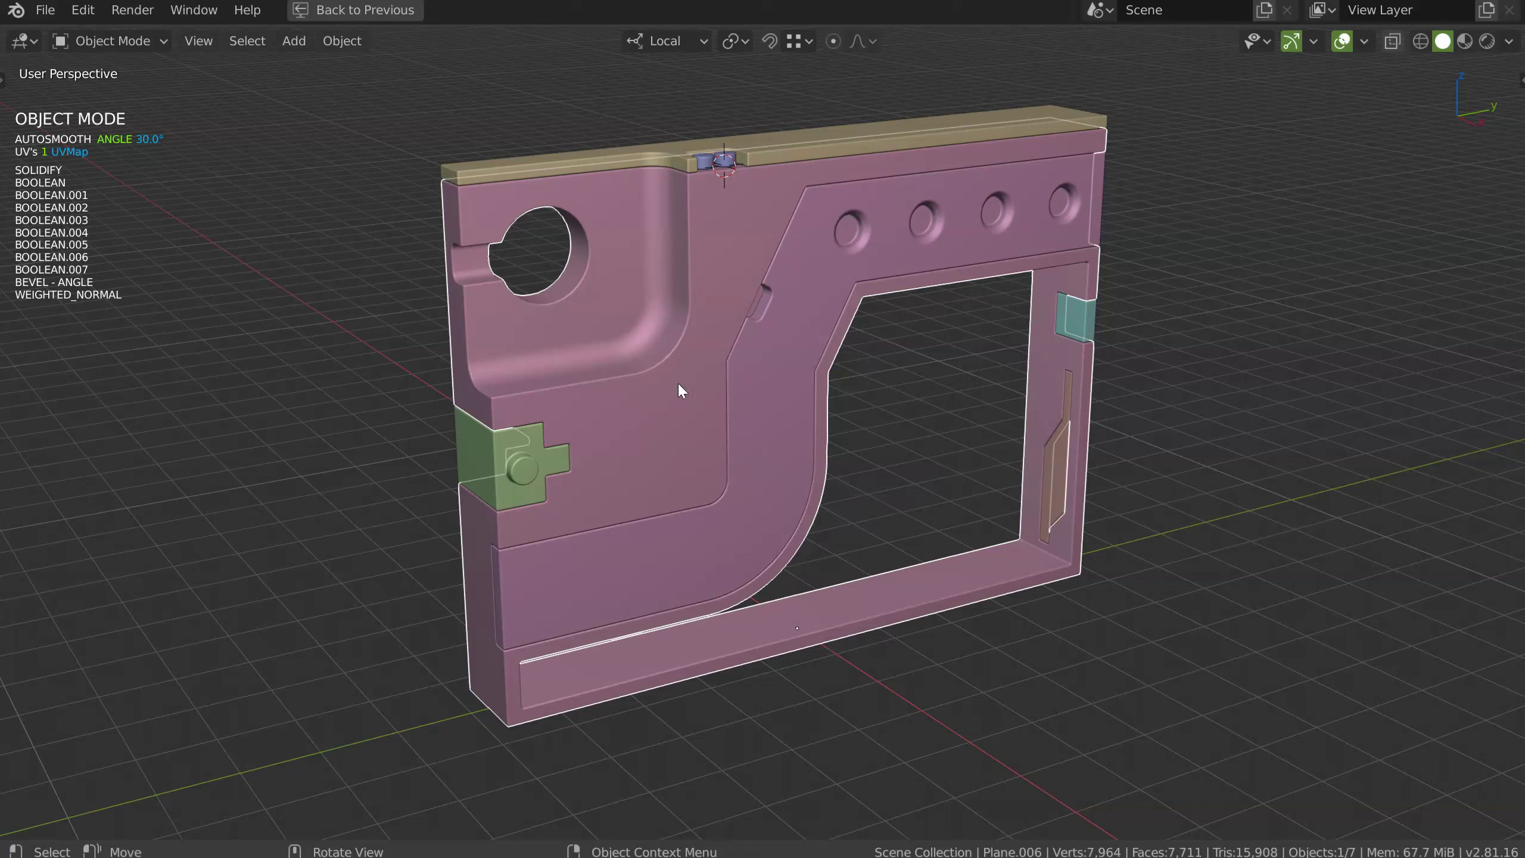
key("q")
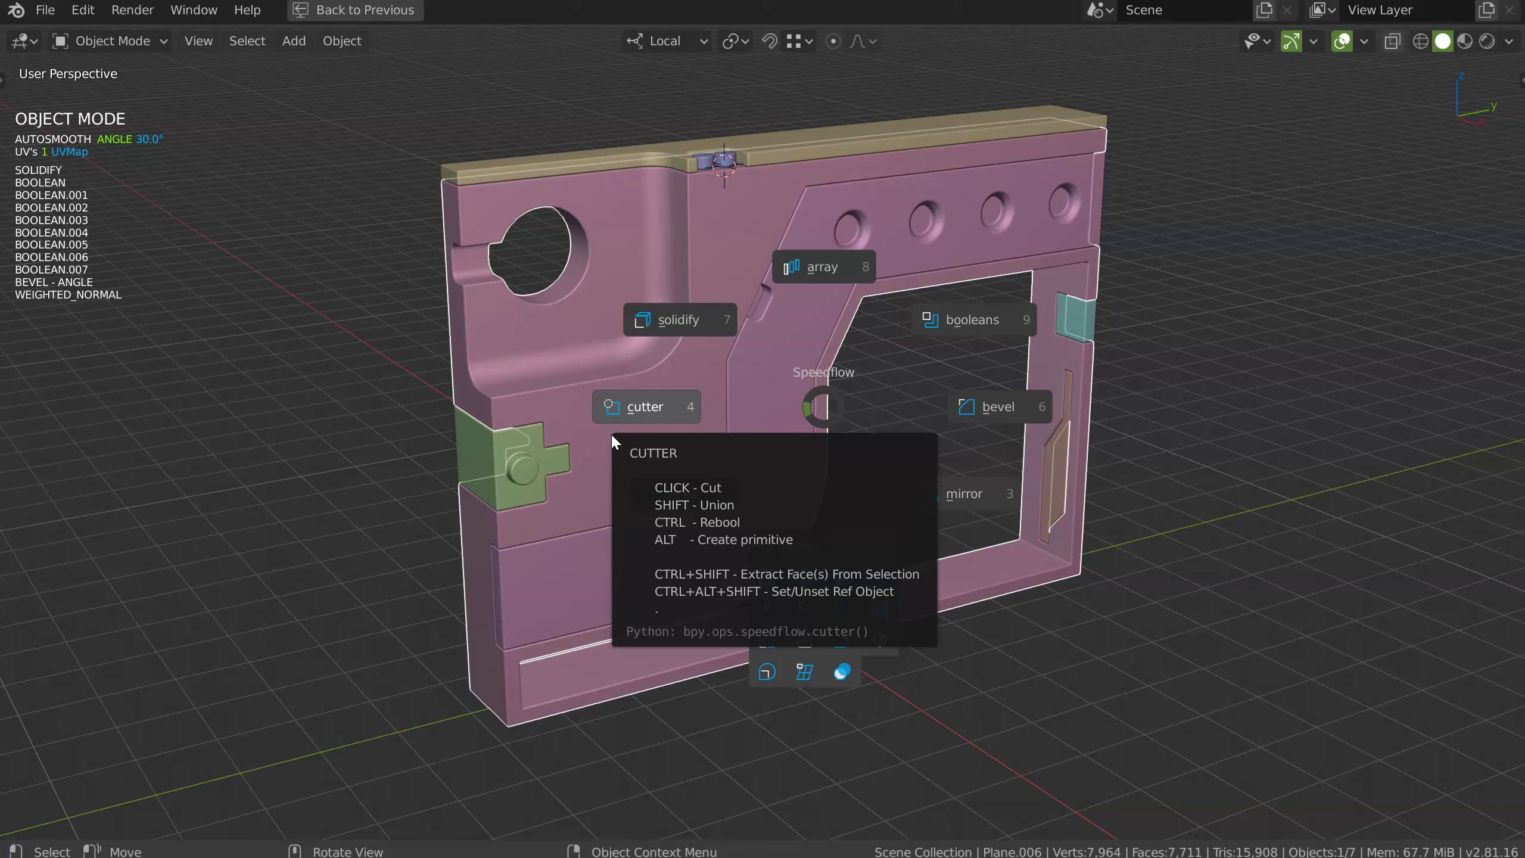
key("Escape")
key("a")
left_click(715, 343)
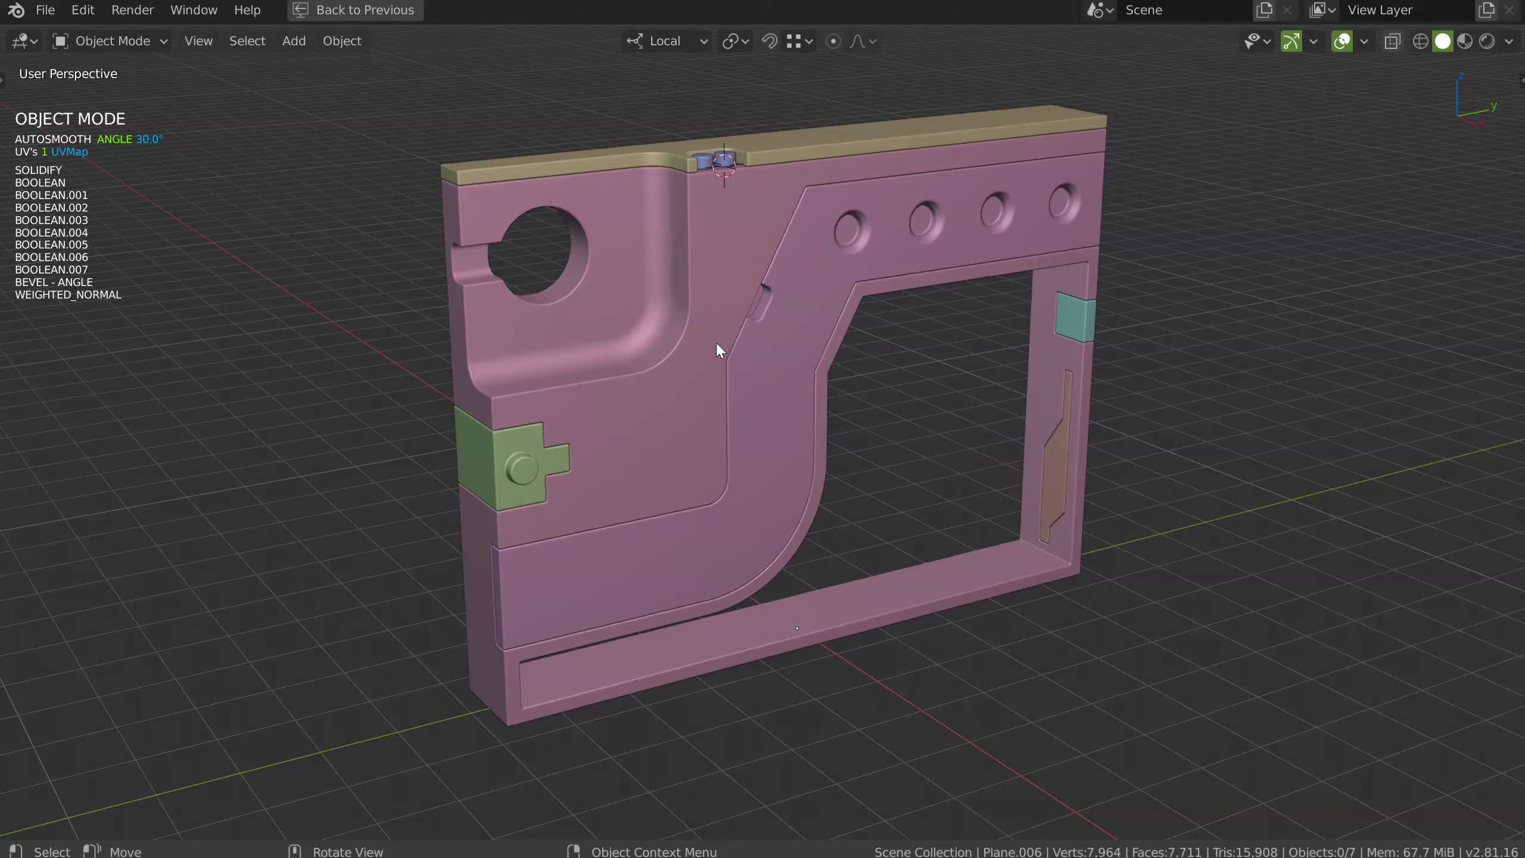
middle_click_drag(715, 343, 741, 348)
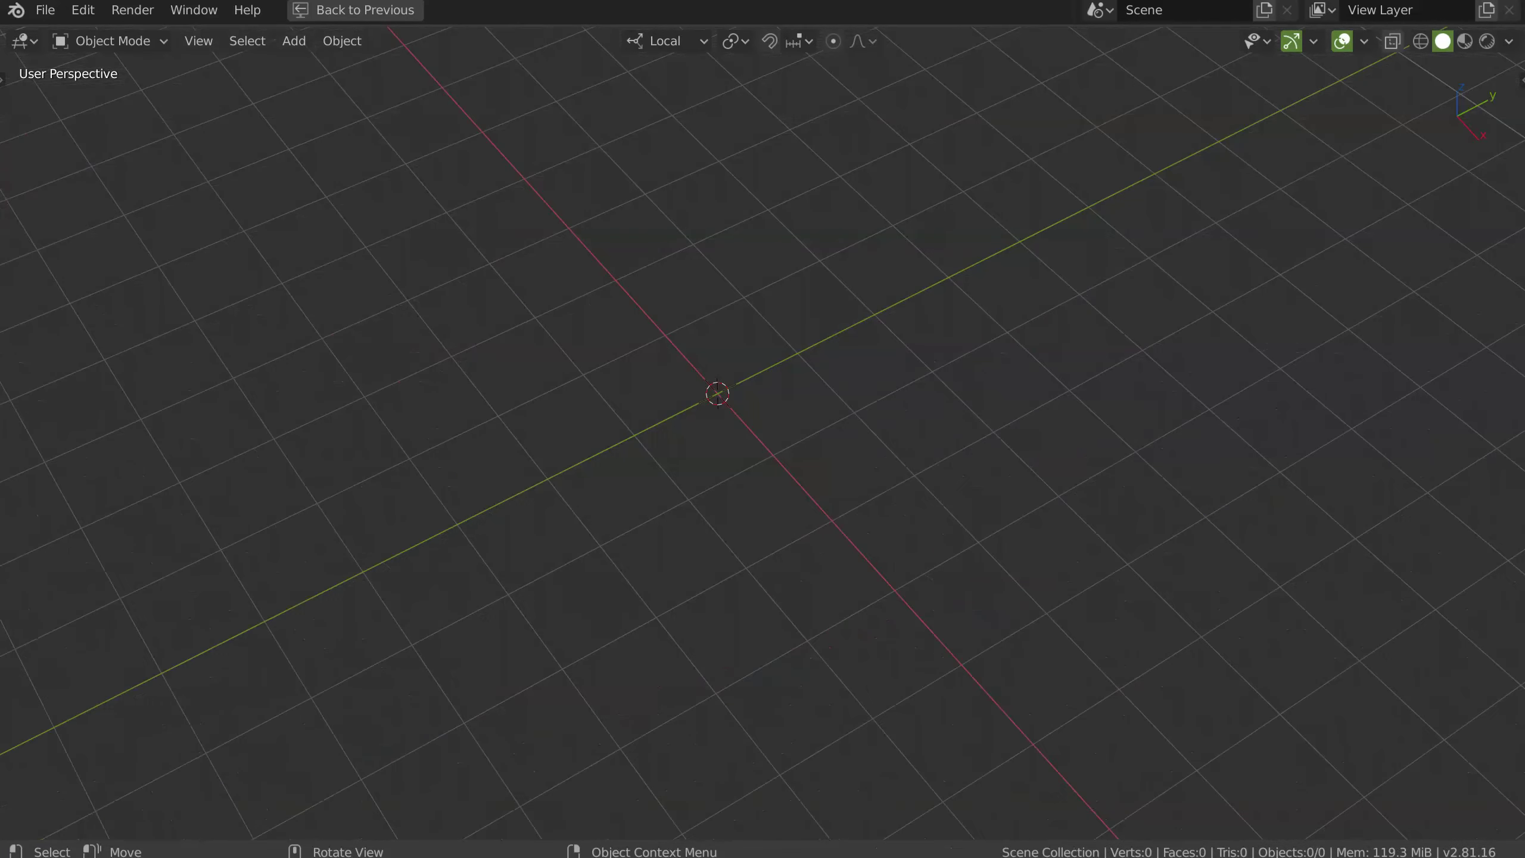
Start the Cutter in the empty scene, switch the primitive to Cylinder and Screw Simple Vertex, and return to Rectangle
middle_click_drag(712, 432, 725, 384)
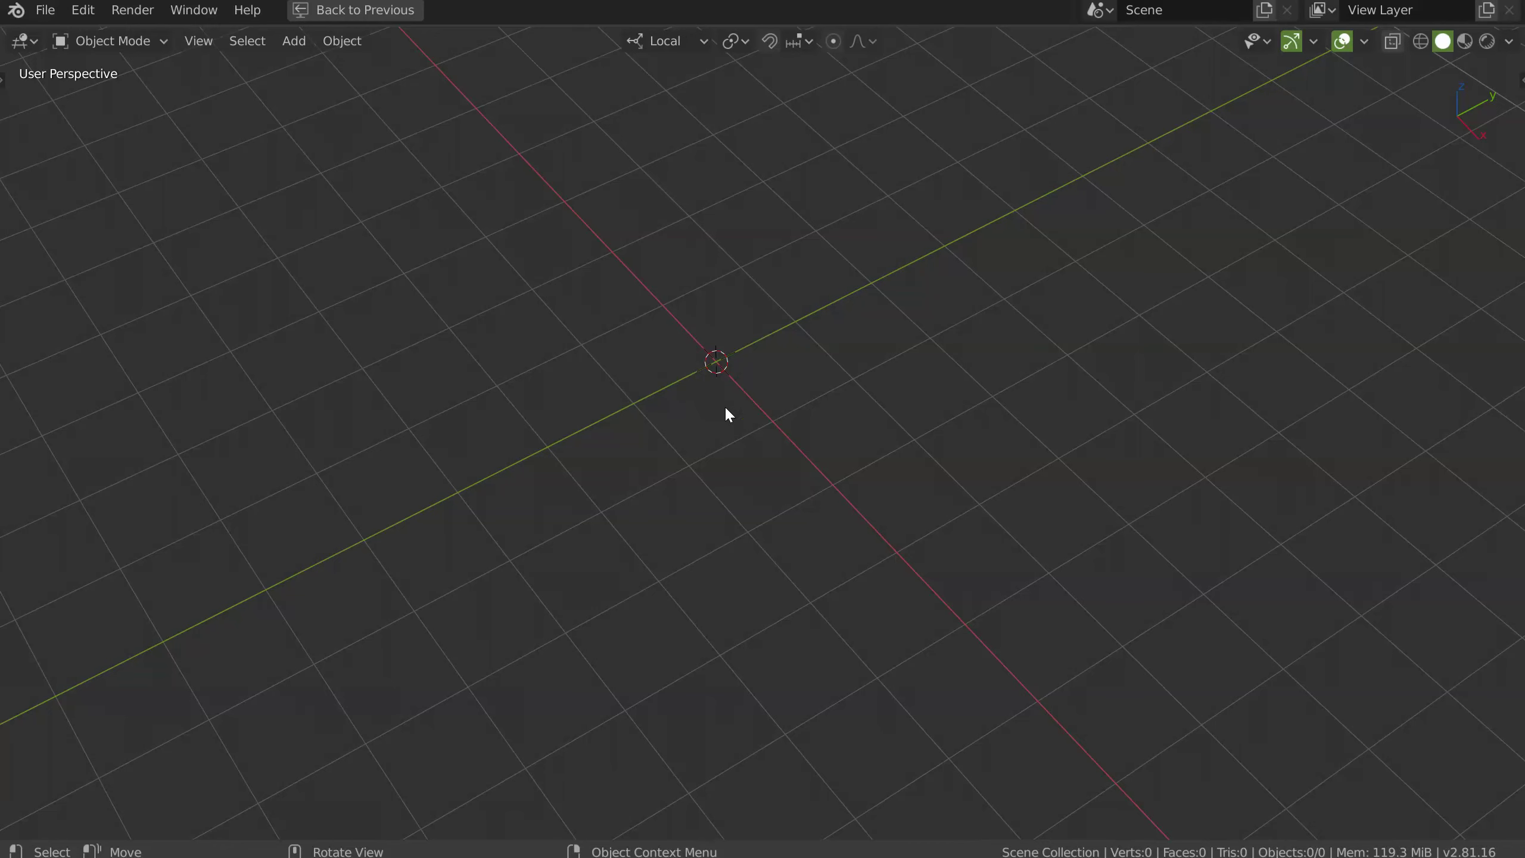
middle_click_drag(731, 425, 737, 419)
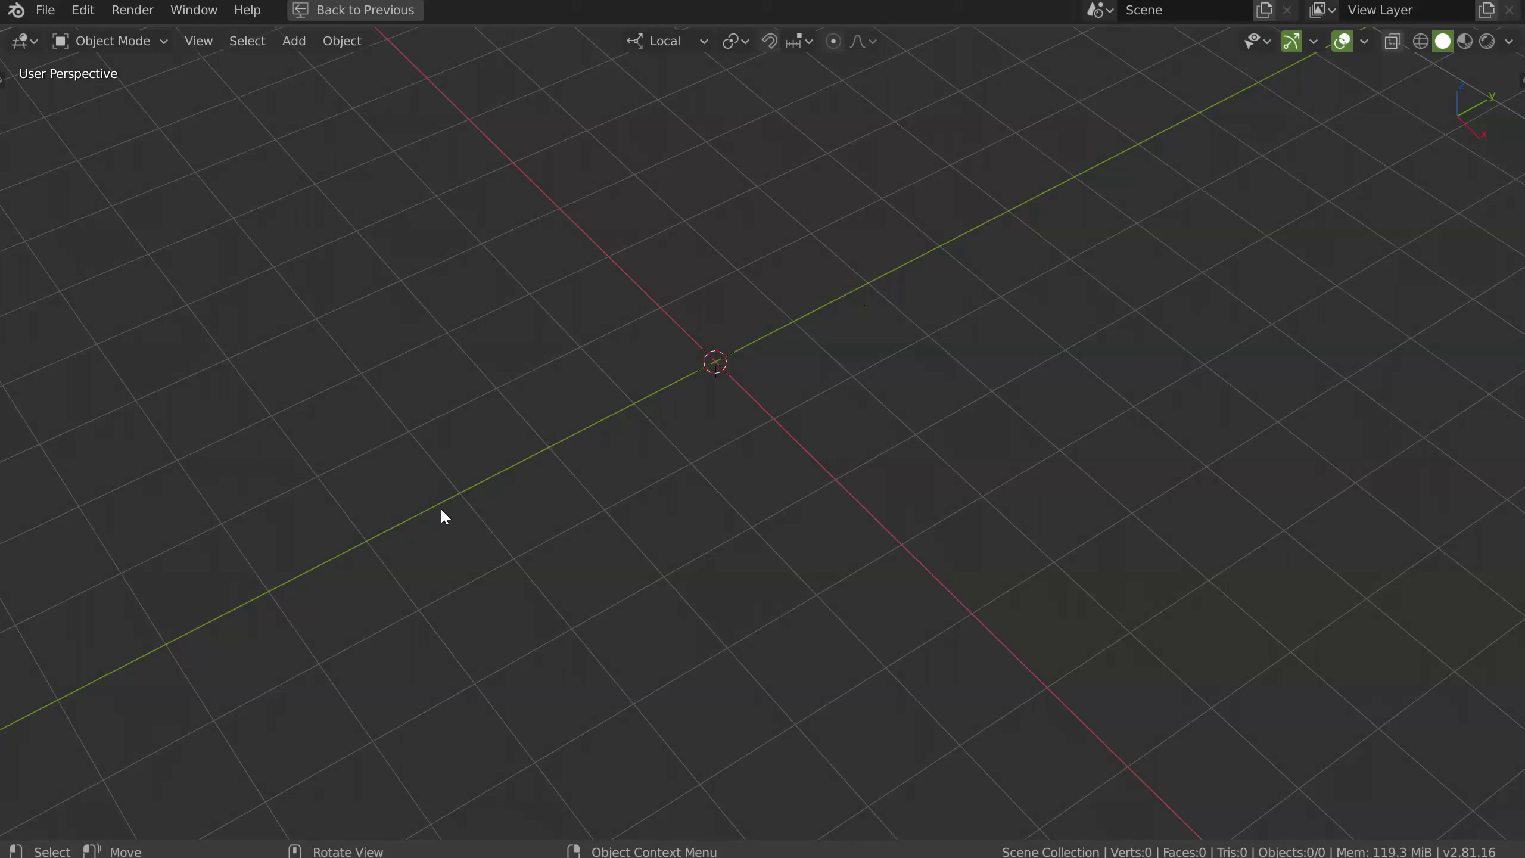
key("space")
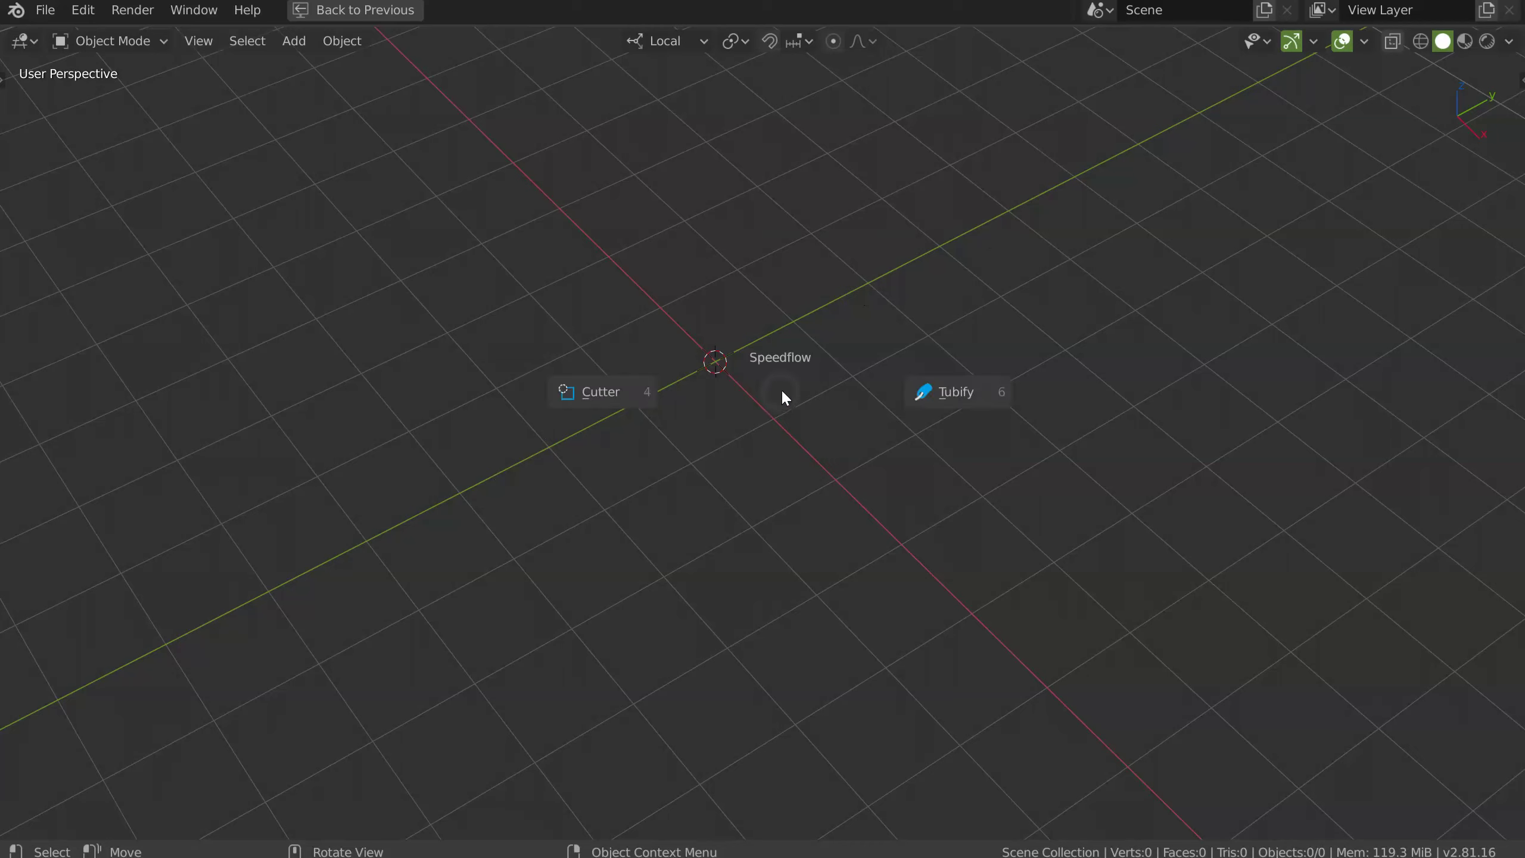
left_click(601, 394)
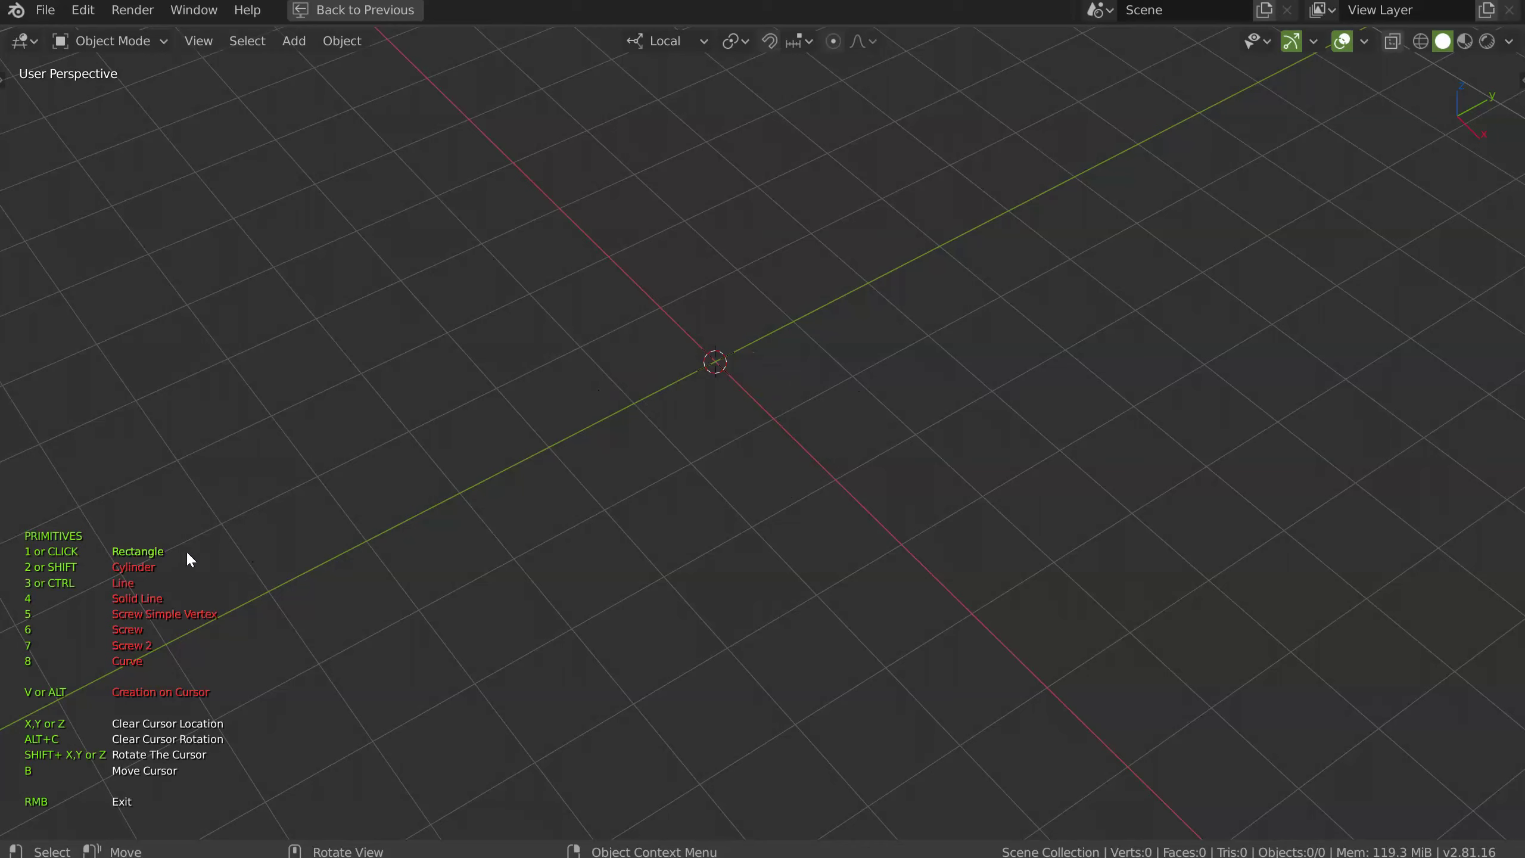
key("2")
key("5")
key("1")
Place the 3D cursor at several points on the grid with Creation on Cursor enabled, and clear its rotation and location
right_click(688, 192, "shift")
right_click(719, 177, "shift")
right_click(642, 258, "shift")
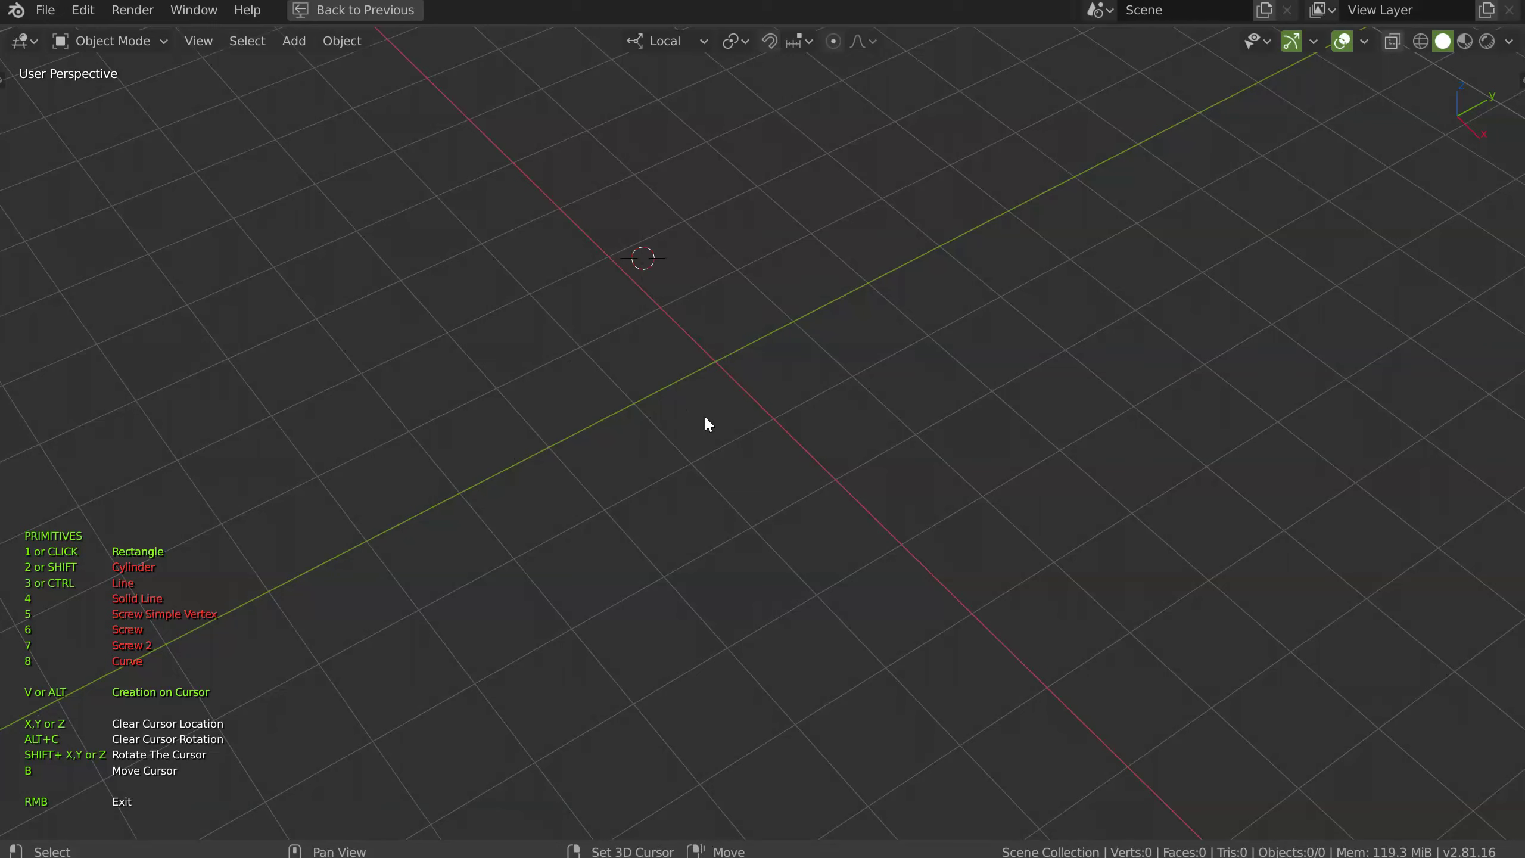
right_click(445, 294, "shift")
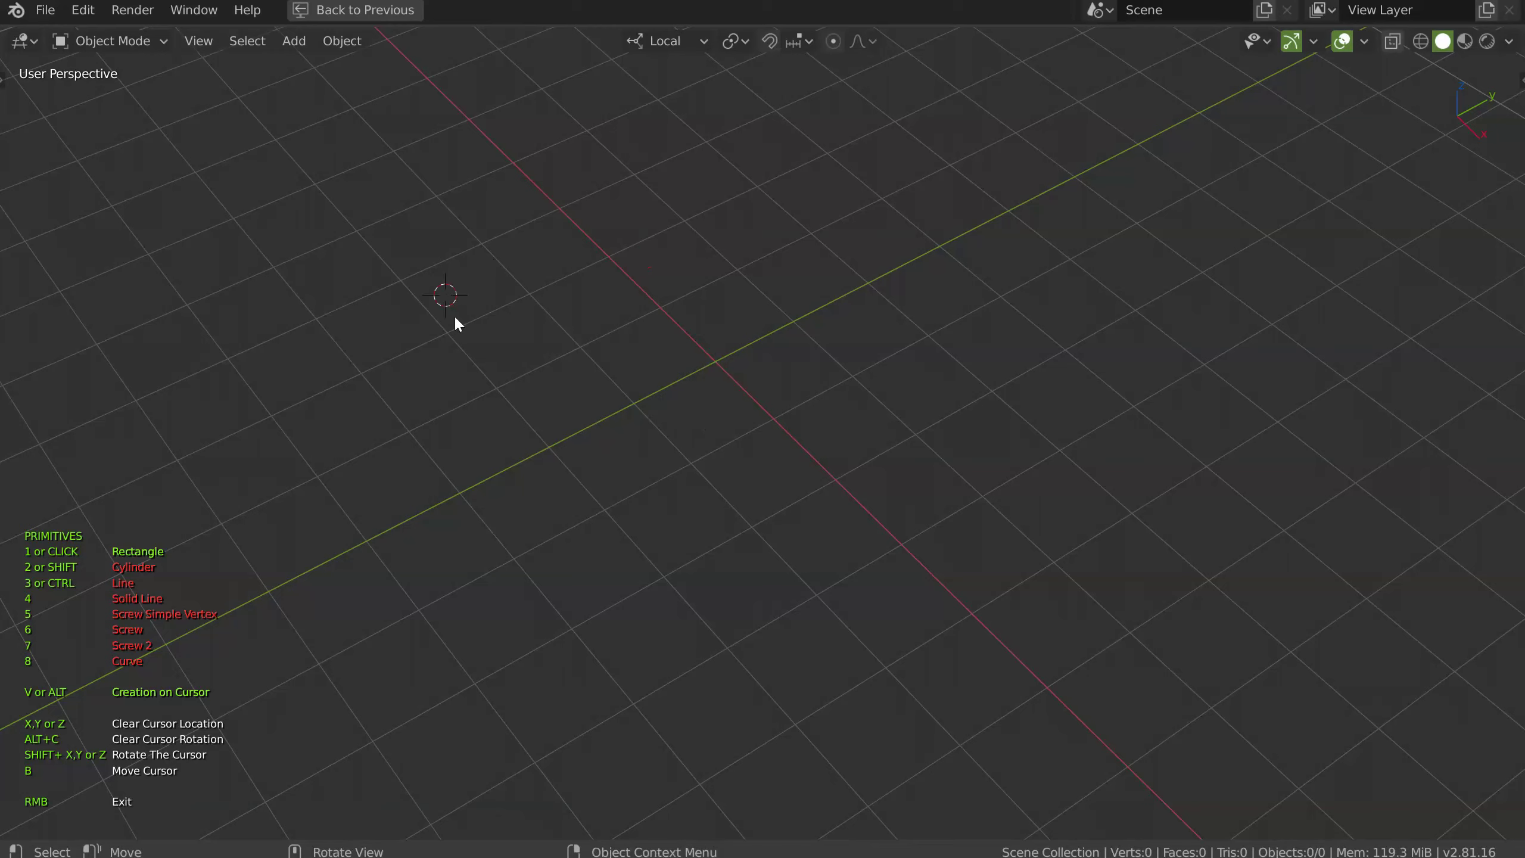
key("alt+c")
key("x")
Move the 3D cursor with grid snapping, ending at the world origin, and draw a square about 2 cm wide centred on it
key("b")
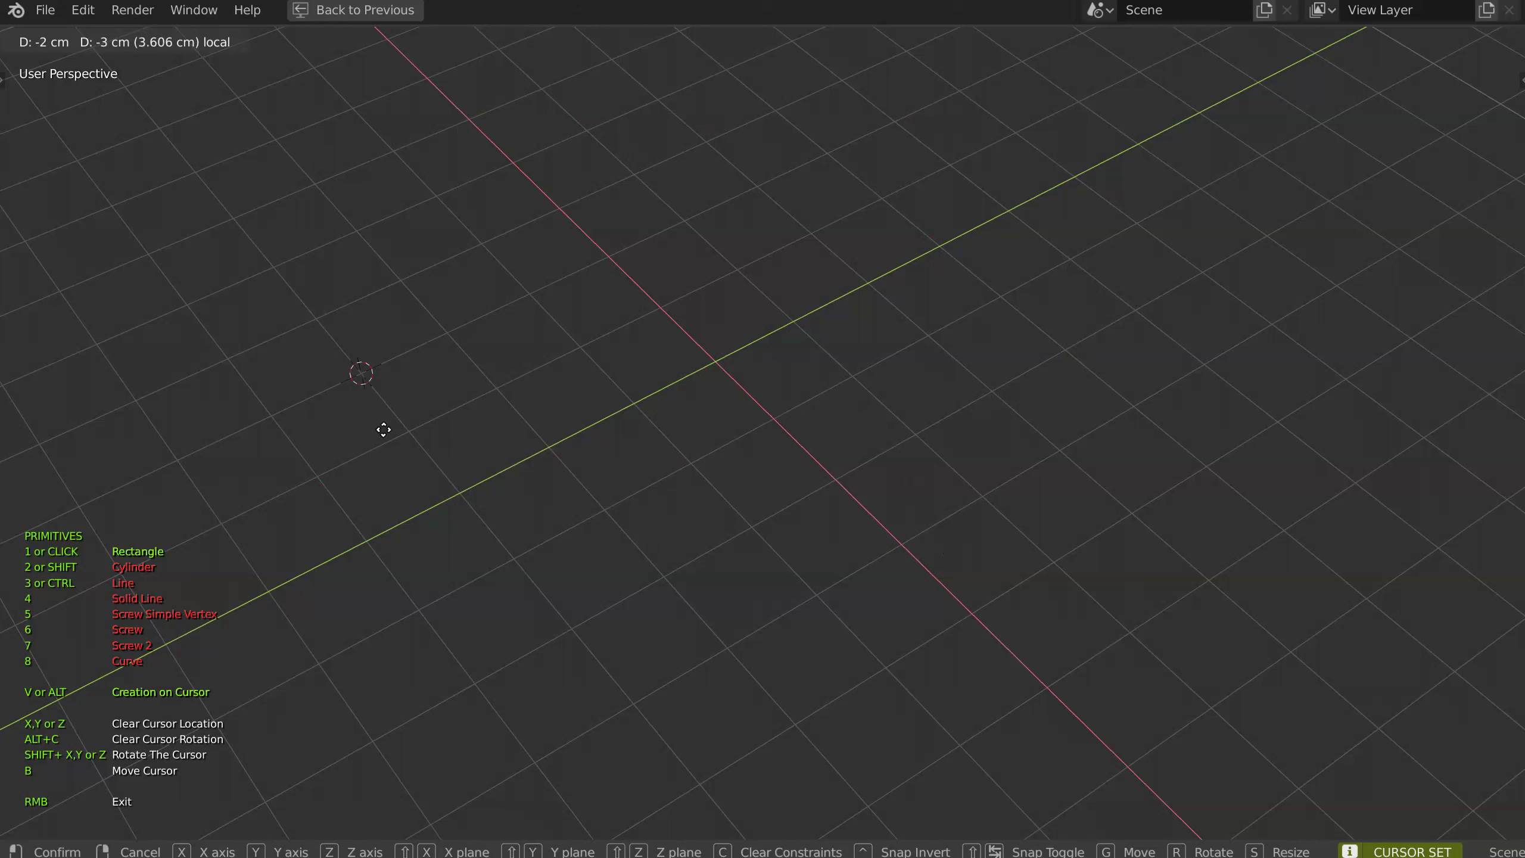
left_click(719, 377)
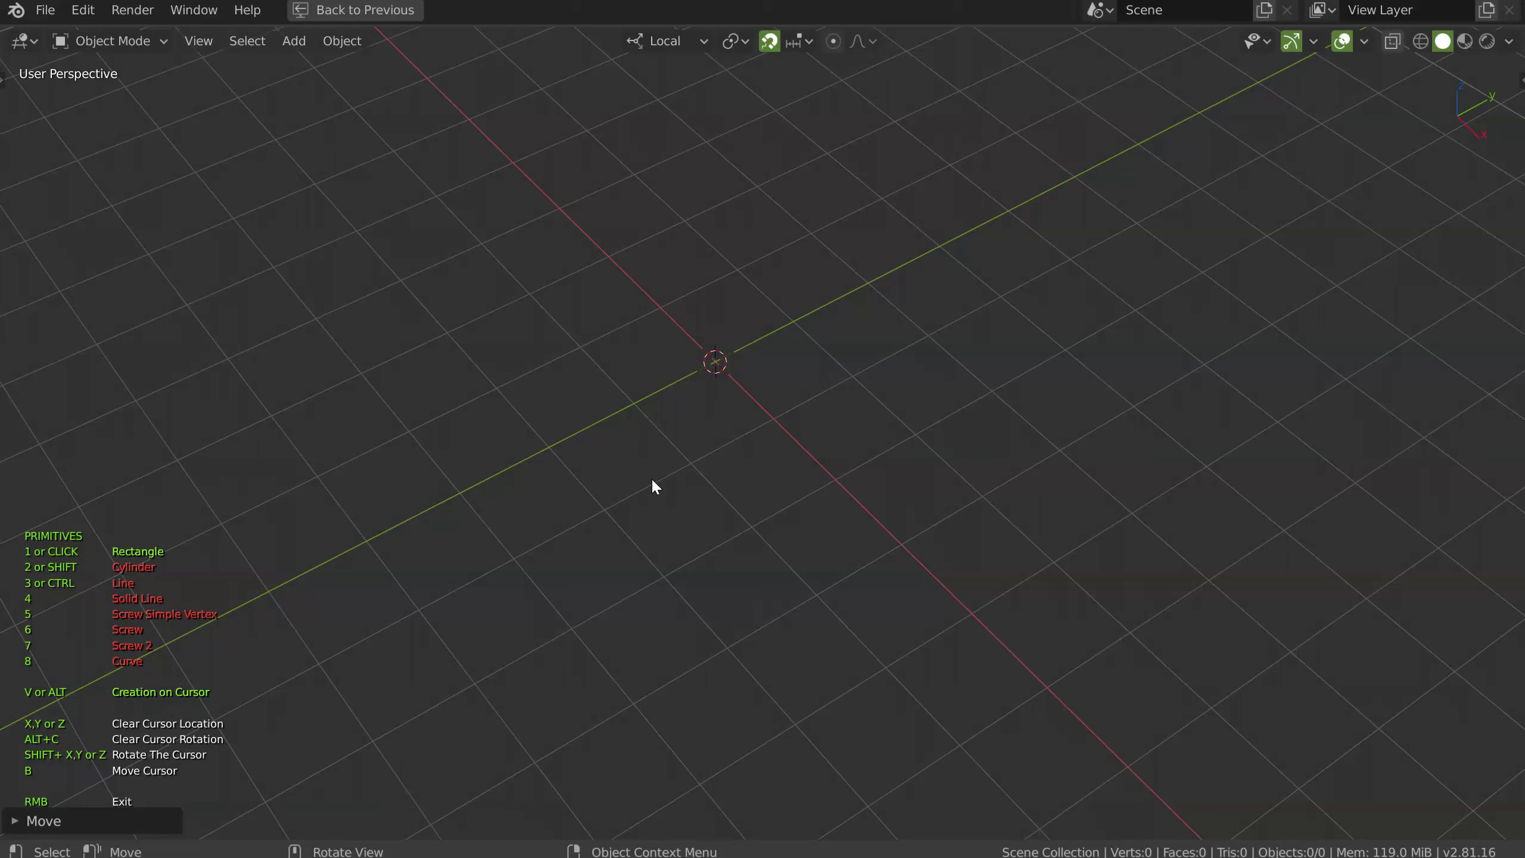
left_click(686, 433)
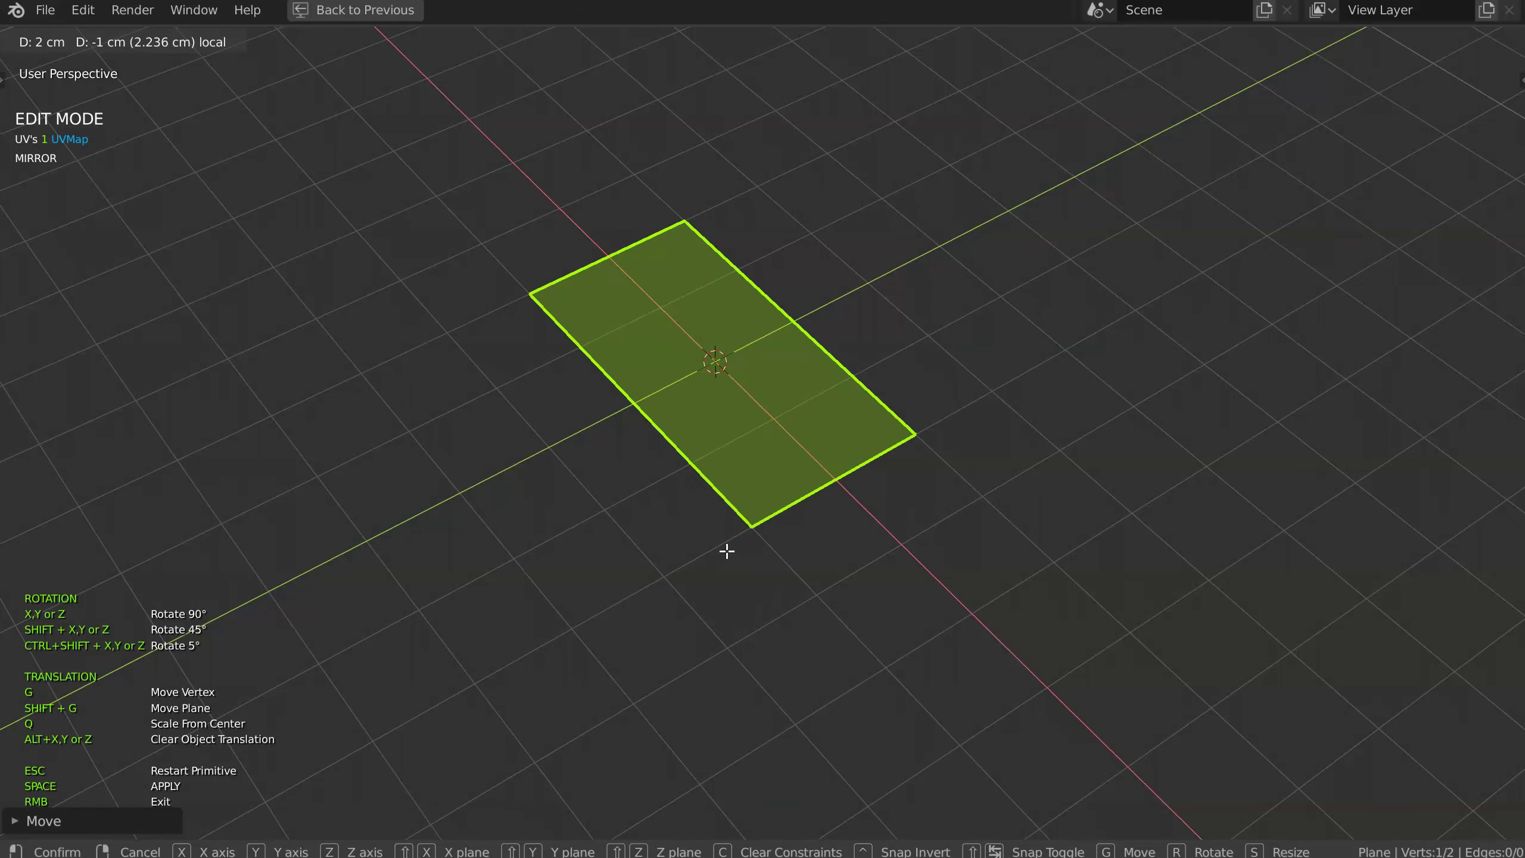
left_click(682, 531)
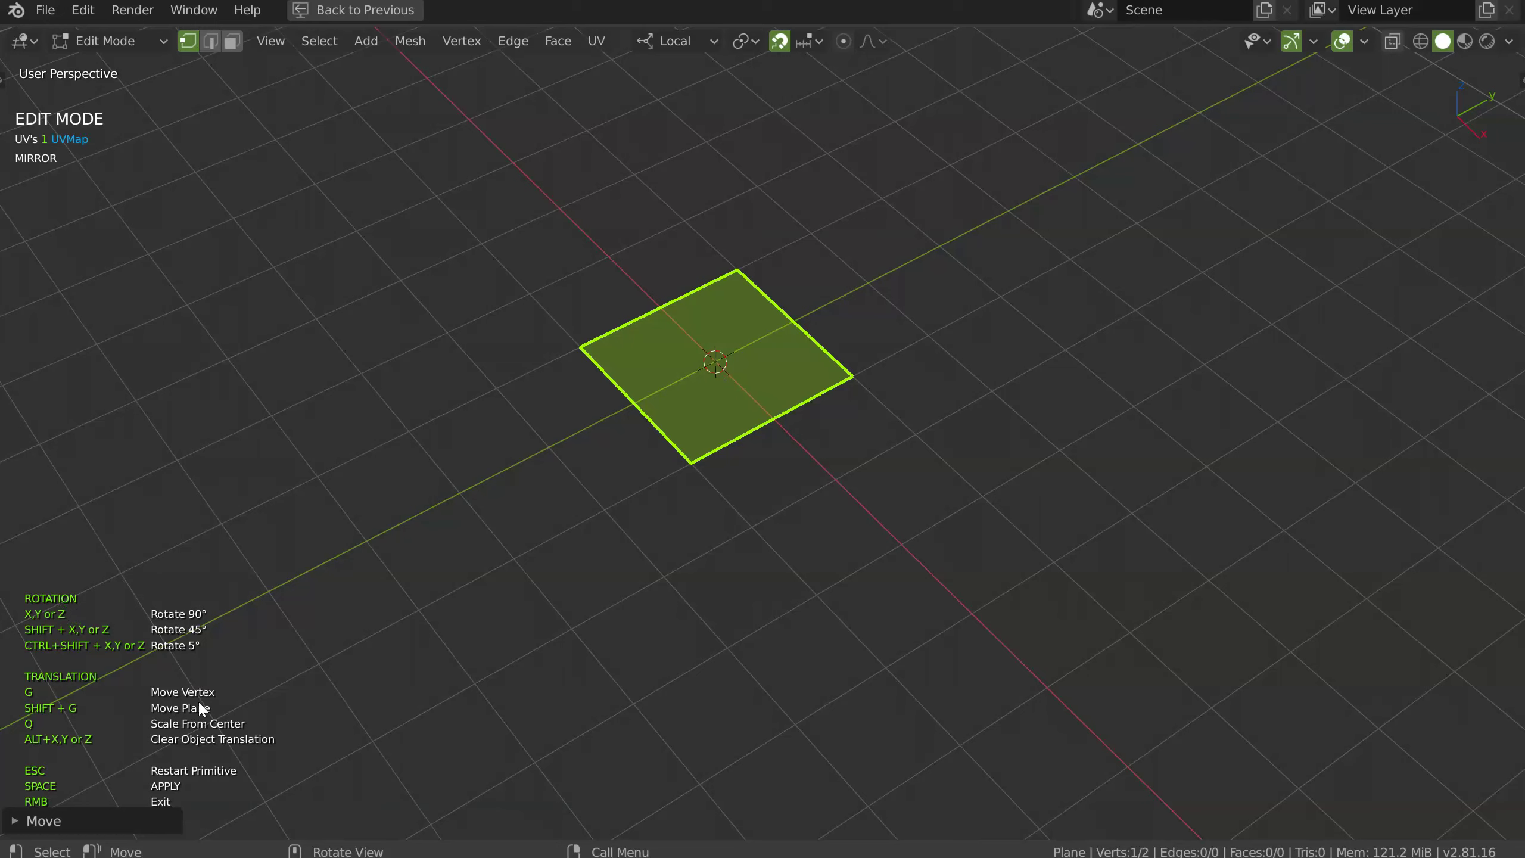
Rotate the square about Z in 45° increments to -180° and in 5° increments to -140°, and clear the rotation
key("shift+z")
key("shift+z")
key("shift+z")
key("shift+z")
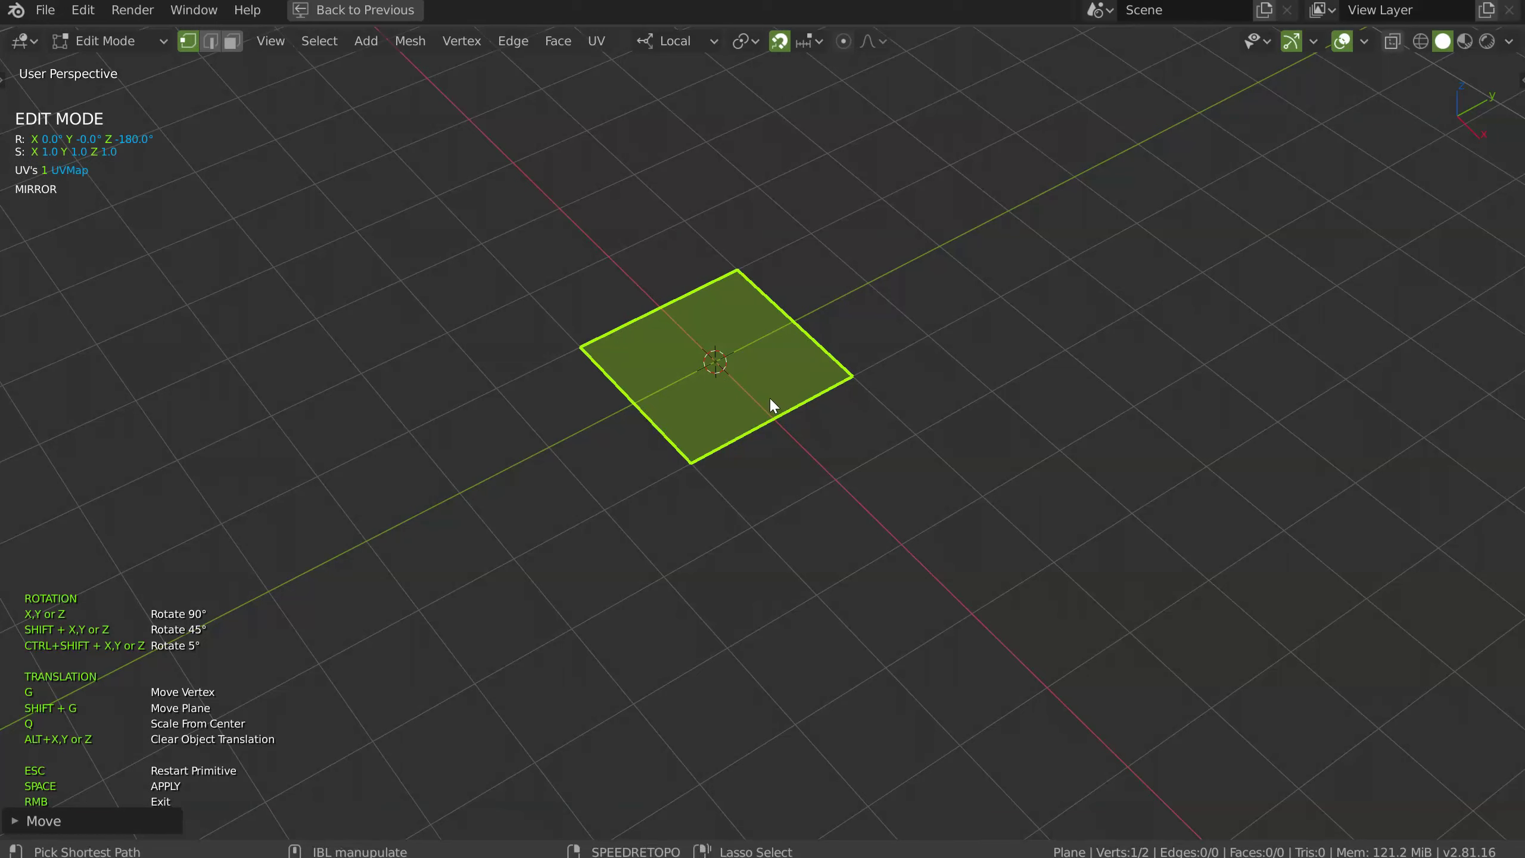
key("ctrl+shift+z")
key("ctrl+shift+z")
key("ctrl+shift+z")
key("ctrl+shift+z")
key("ctrl+shift+z")
key("ctrl+shift+z")
key("ctrl+shift+z")
key("ctrl+shift+z")
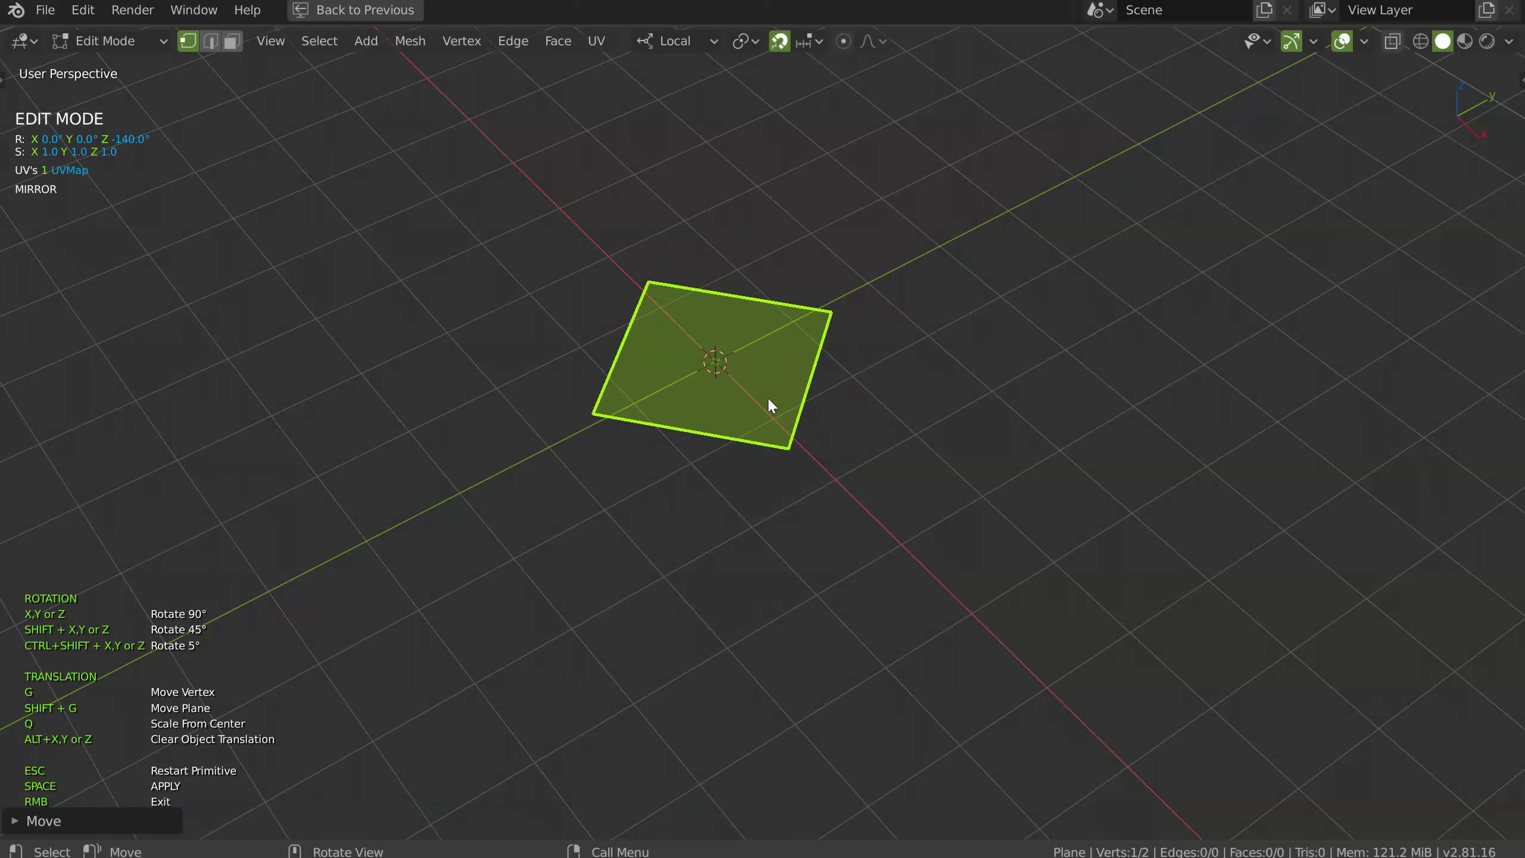
key("alt+z")
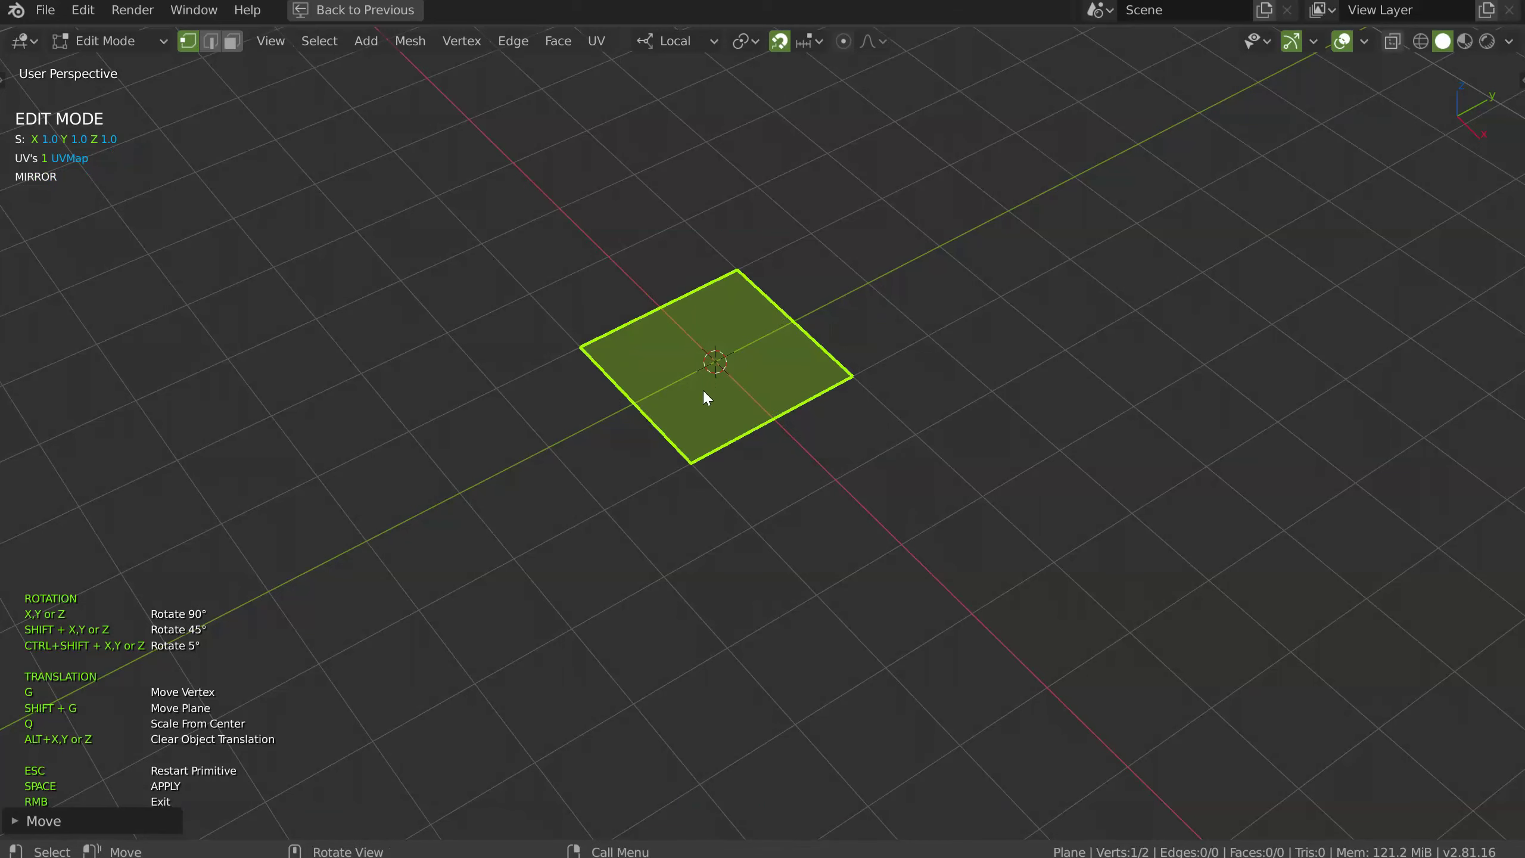
Try moving the whole square 2 cm along X and 3 cm up along Z, placing it back at the origin each time
middle_click_drag(704, 389, 701, 382)
key("shift+g")
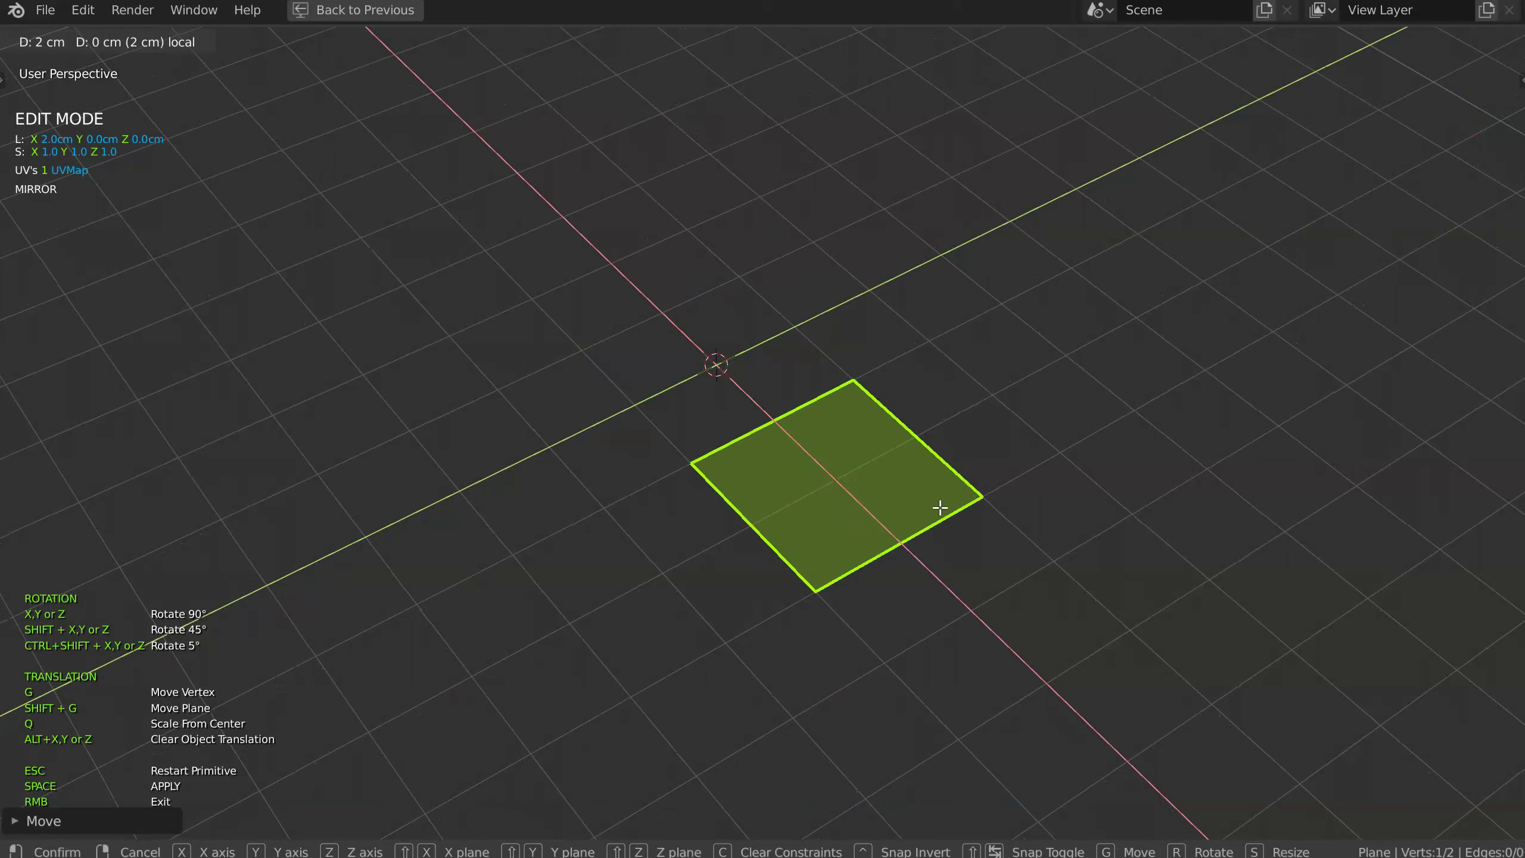
left_click(708, 369)
middle_click_drag(755, 397, 756, 356)
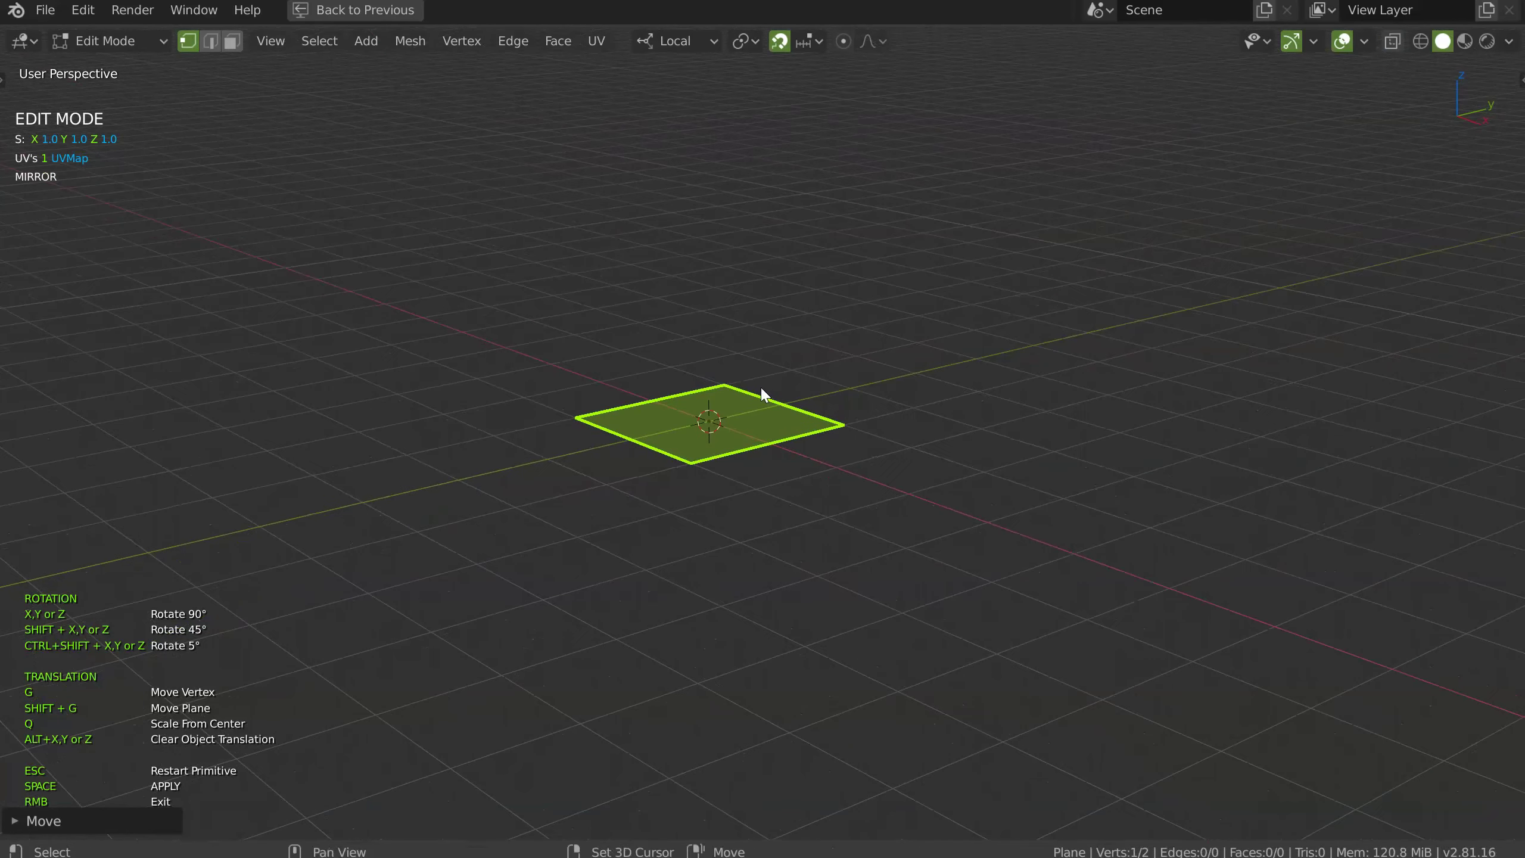
key("shift+g")
key("z")
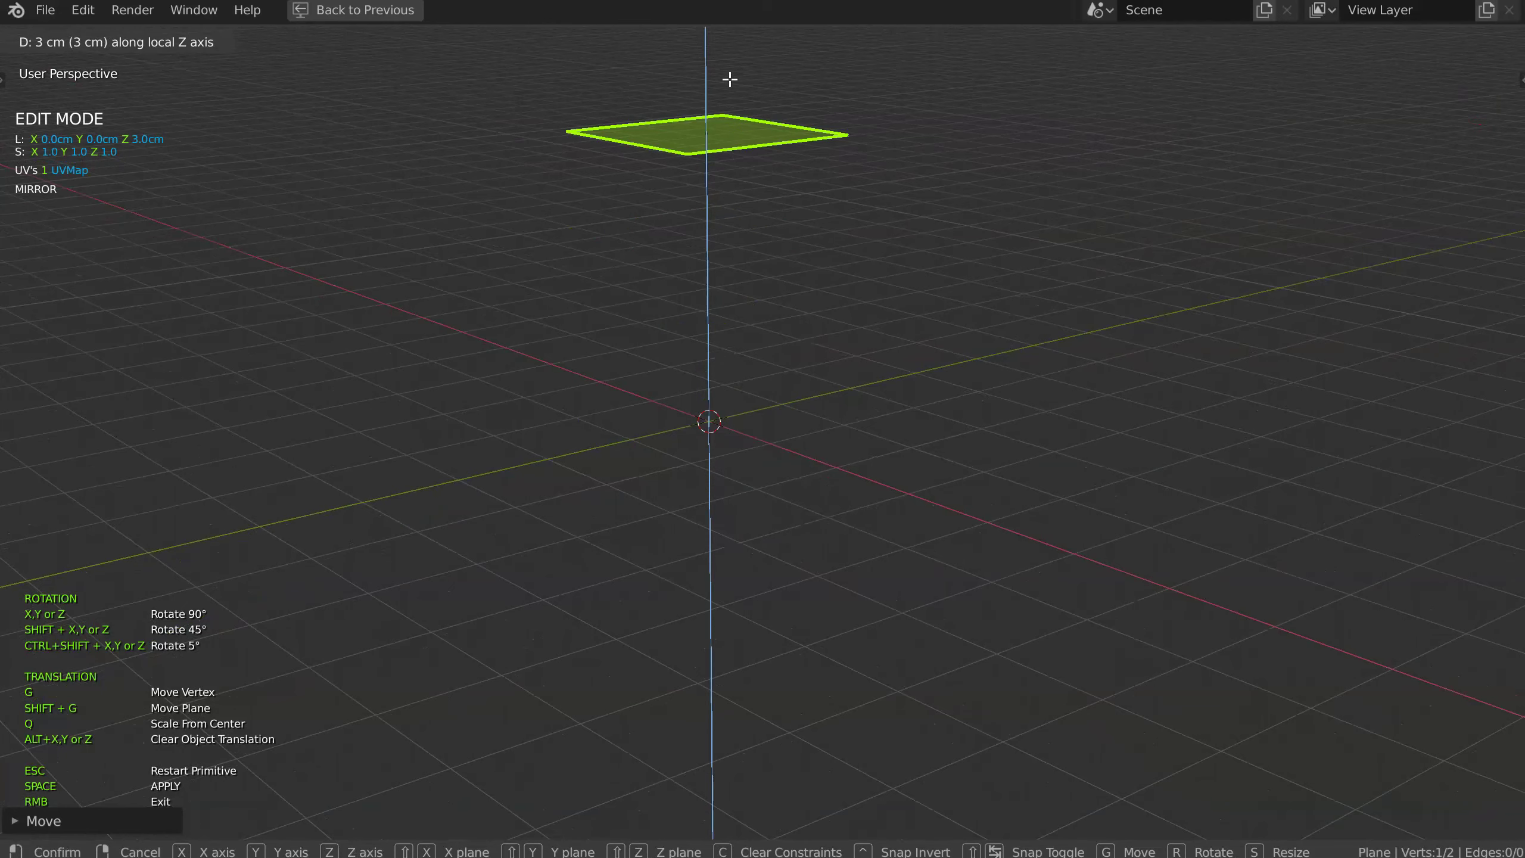
left_click(743, 411)
Apply the square as a solid box with a Solidify thickness of 4, and delete the box
middle_click_drag(743, 415, 786, 455)
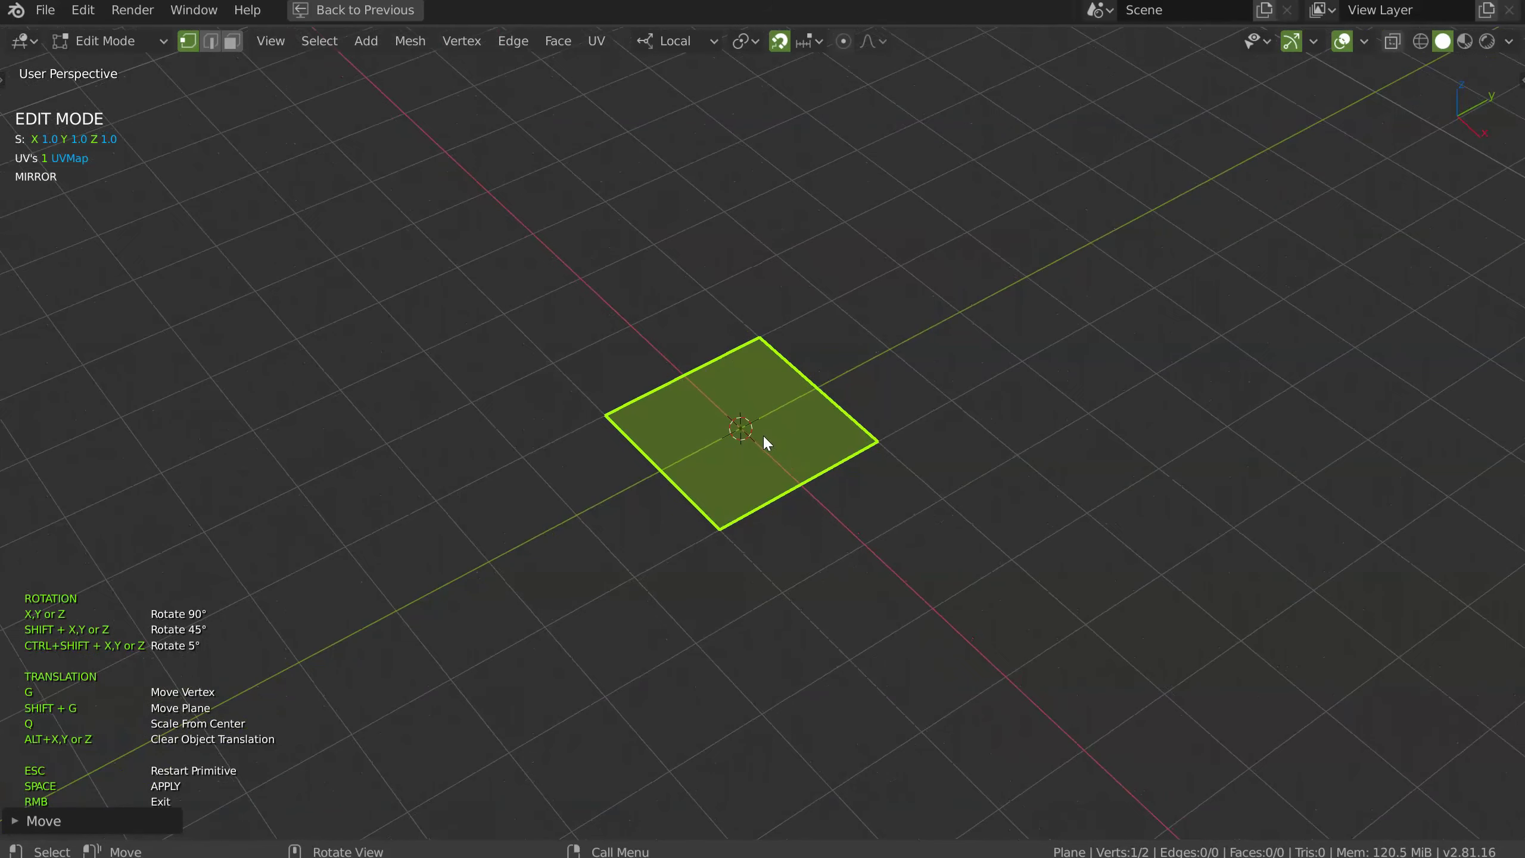
key("space")
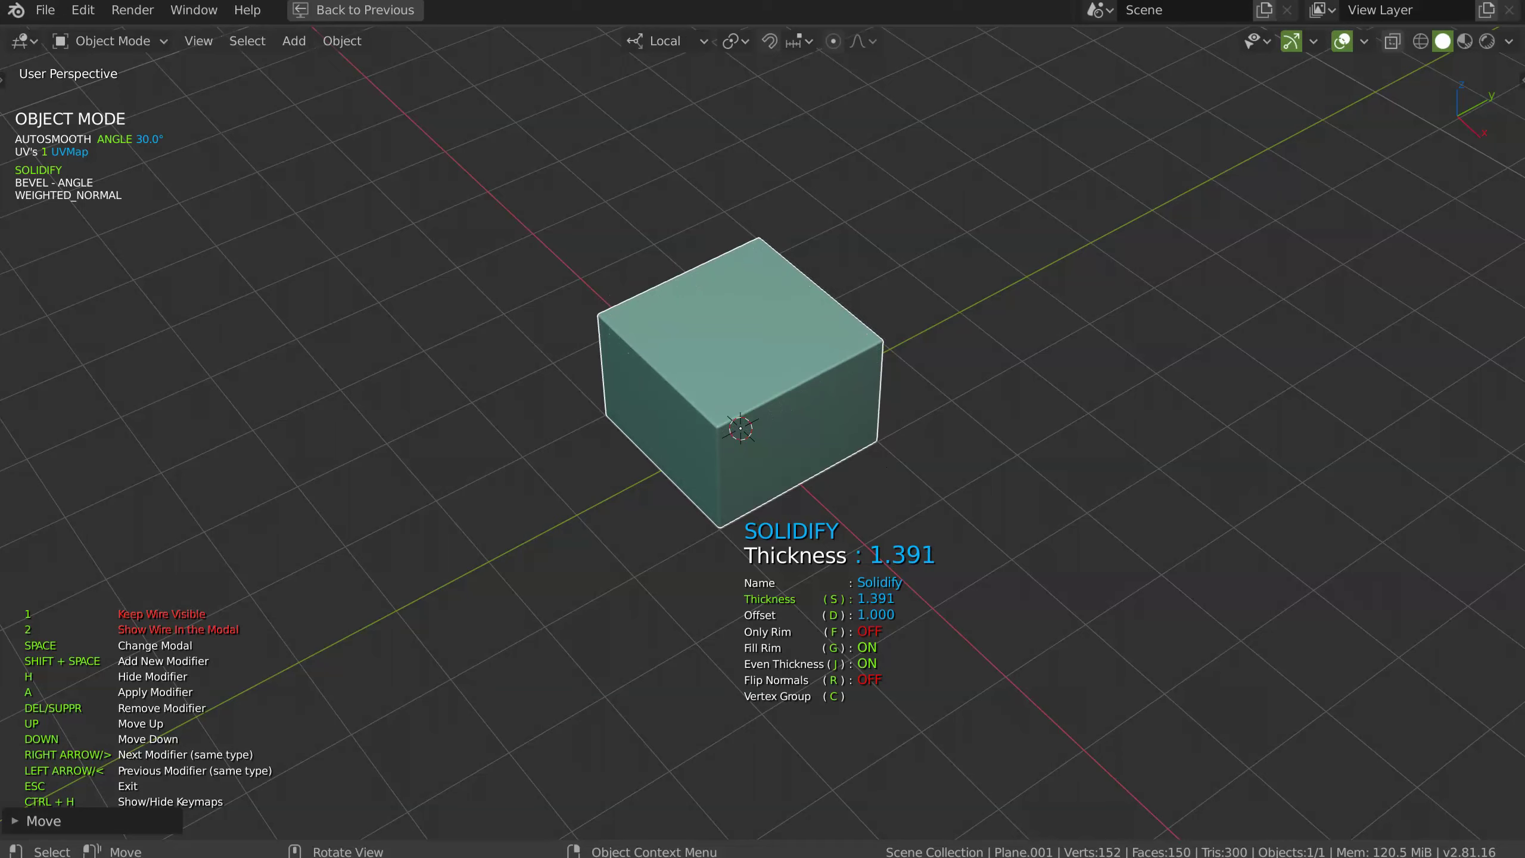
type("4")
key("Return")
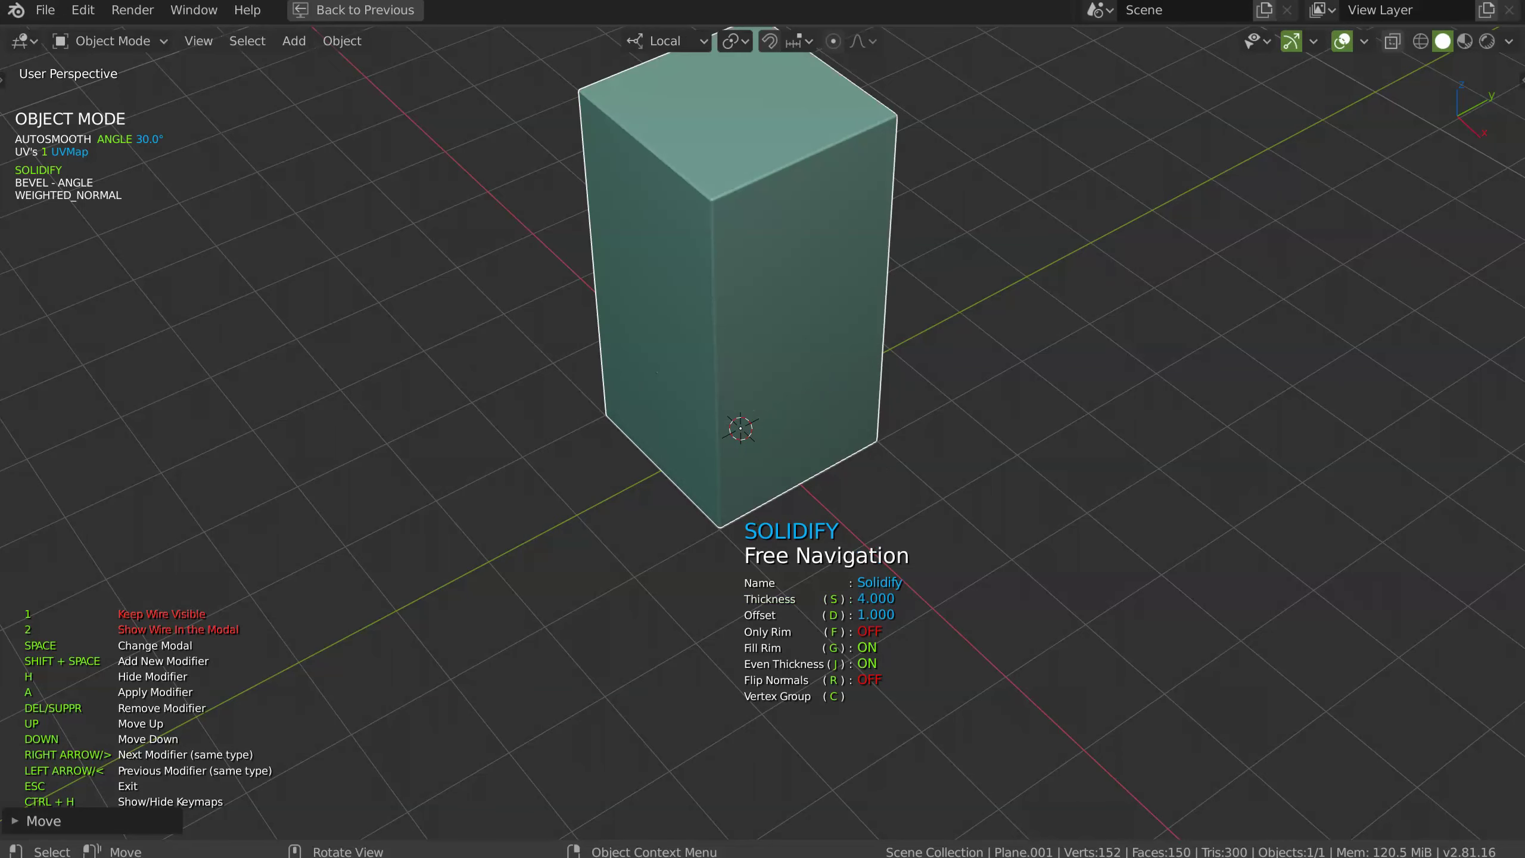
middle_click_drag(677, 239, 783, 385)
key("Escape")
key("x")
left_click(738, 369)
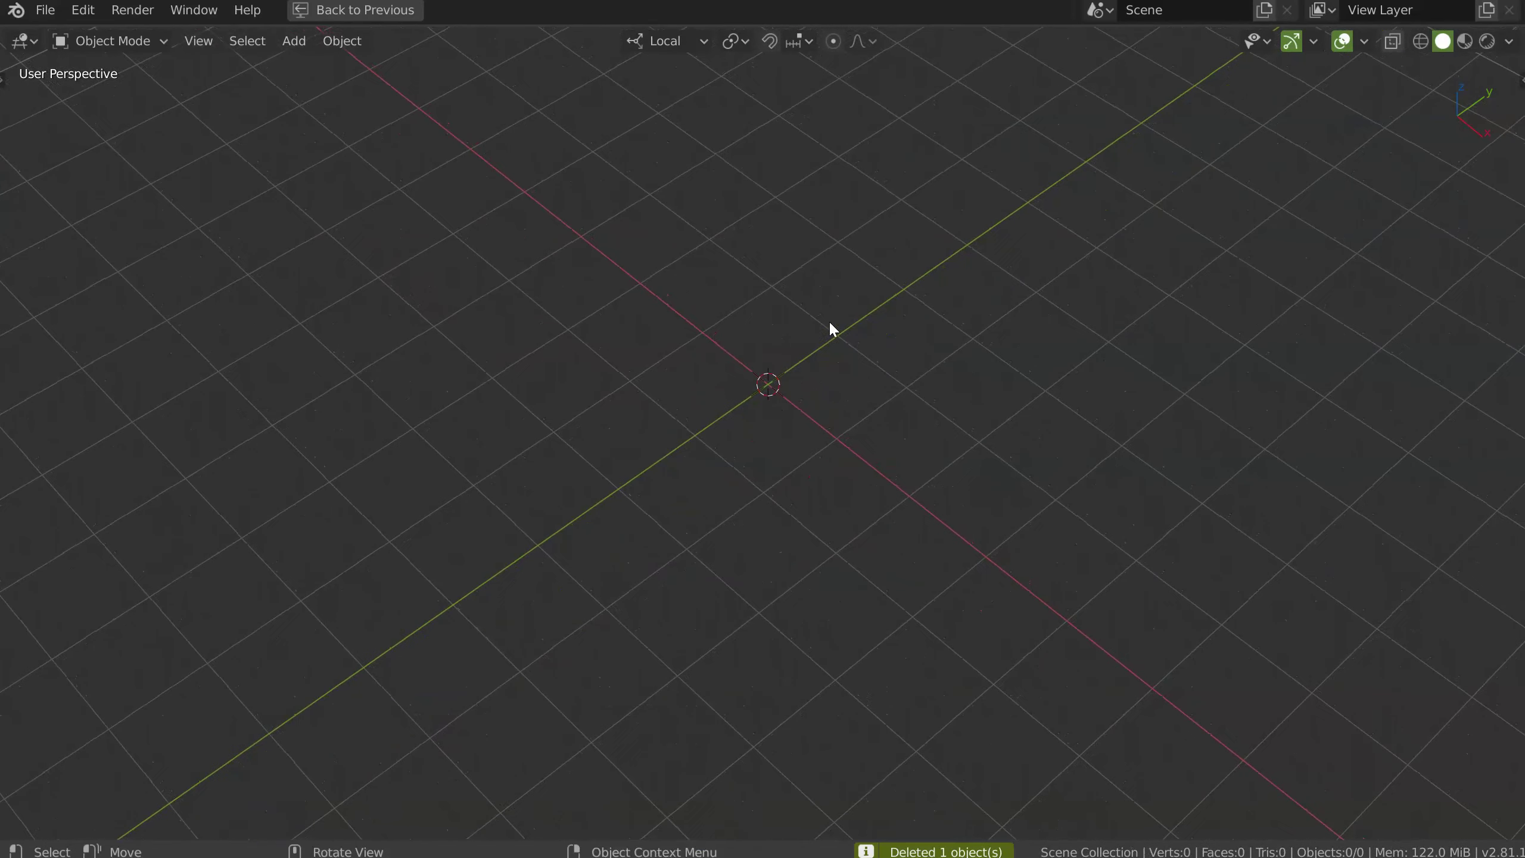
Create a Cutter cylinder at the world origin with Creation on Cursor enabled and a Displace strength of 0.5
middle_click_drag(862, 453, 886, 416)
key("q")
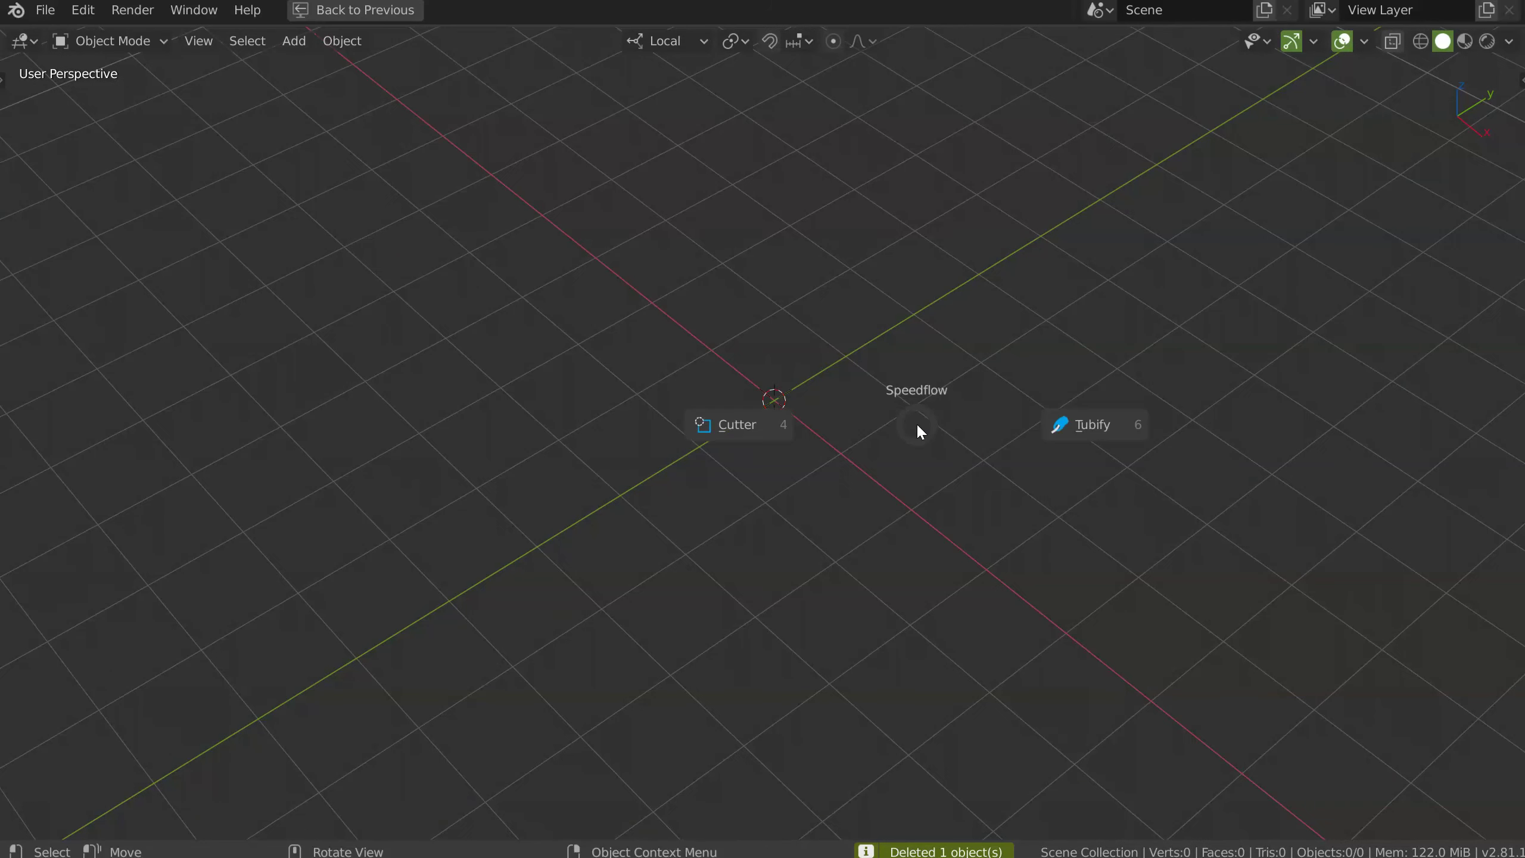
left_click(746, 428)
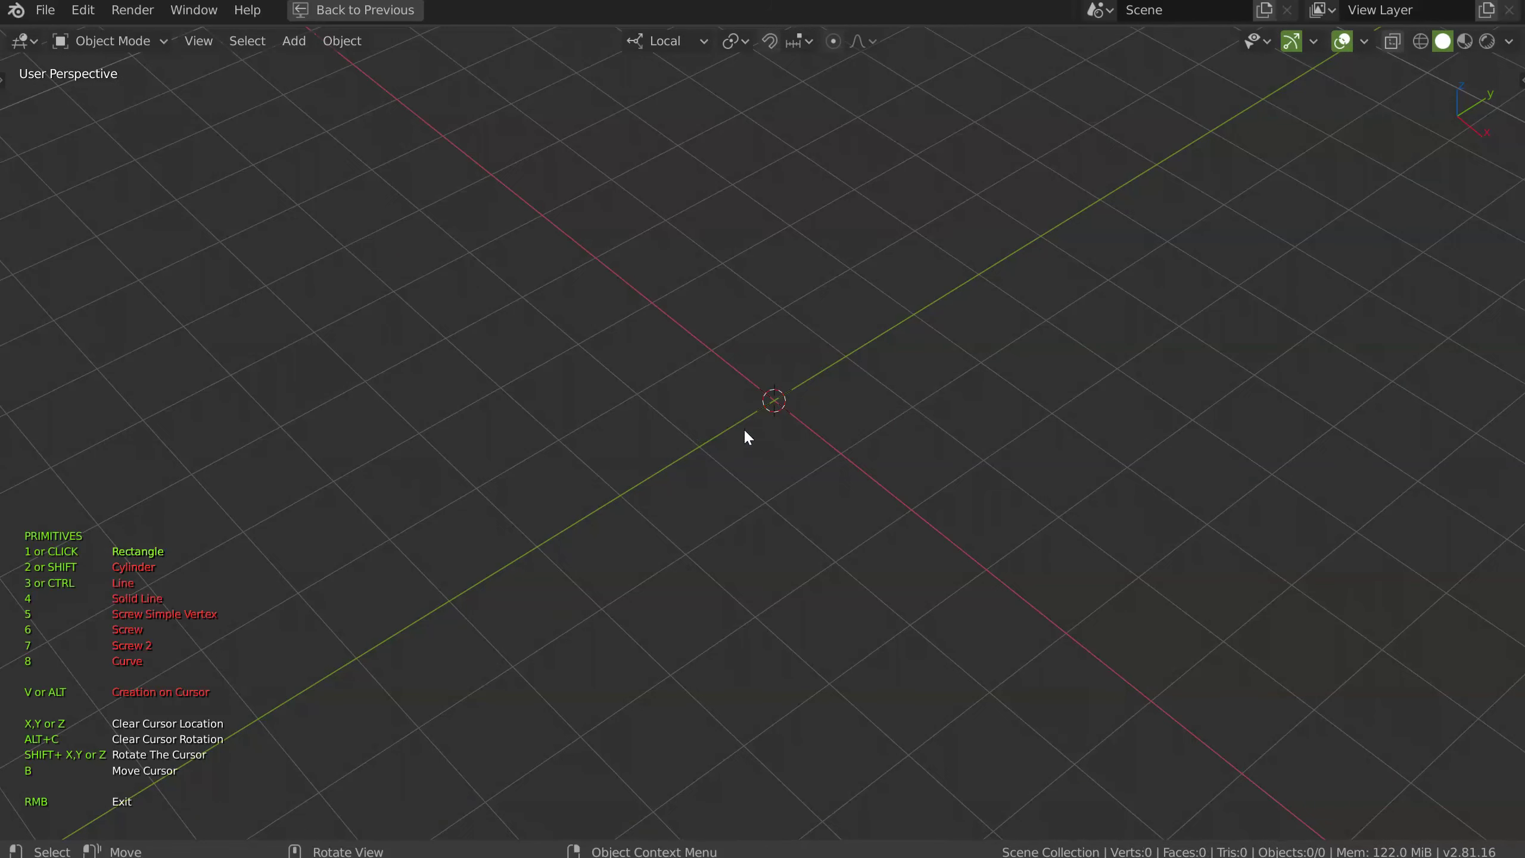
key("2")
key("v")
left_click(898, 400)
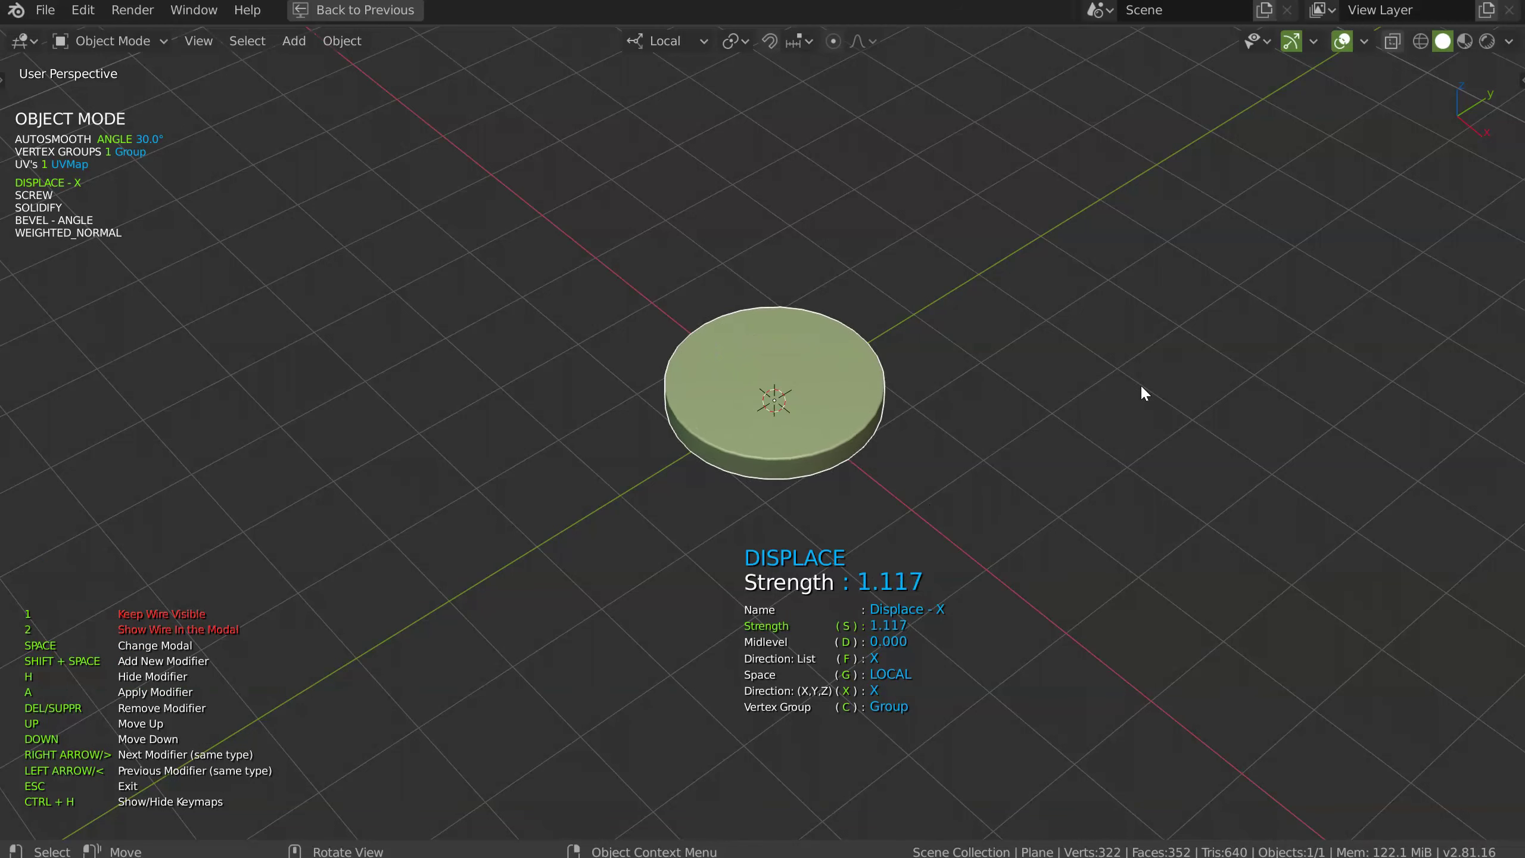
type(".5")
key("Return")
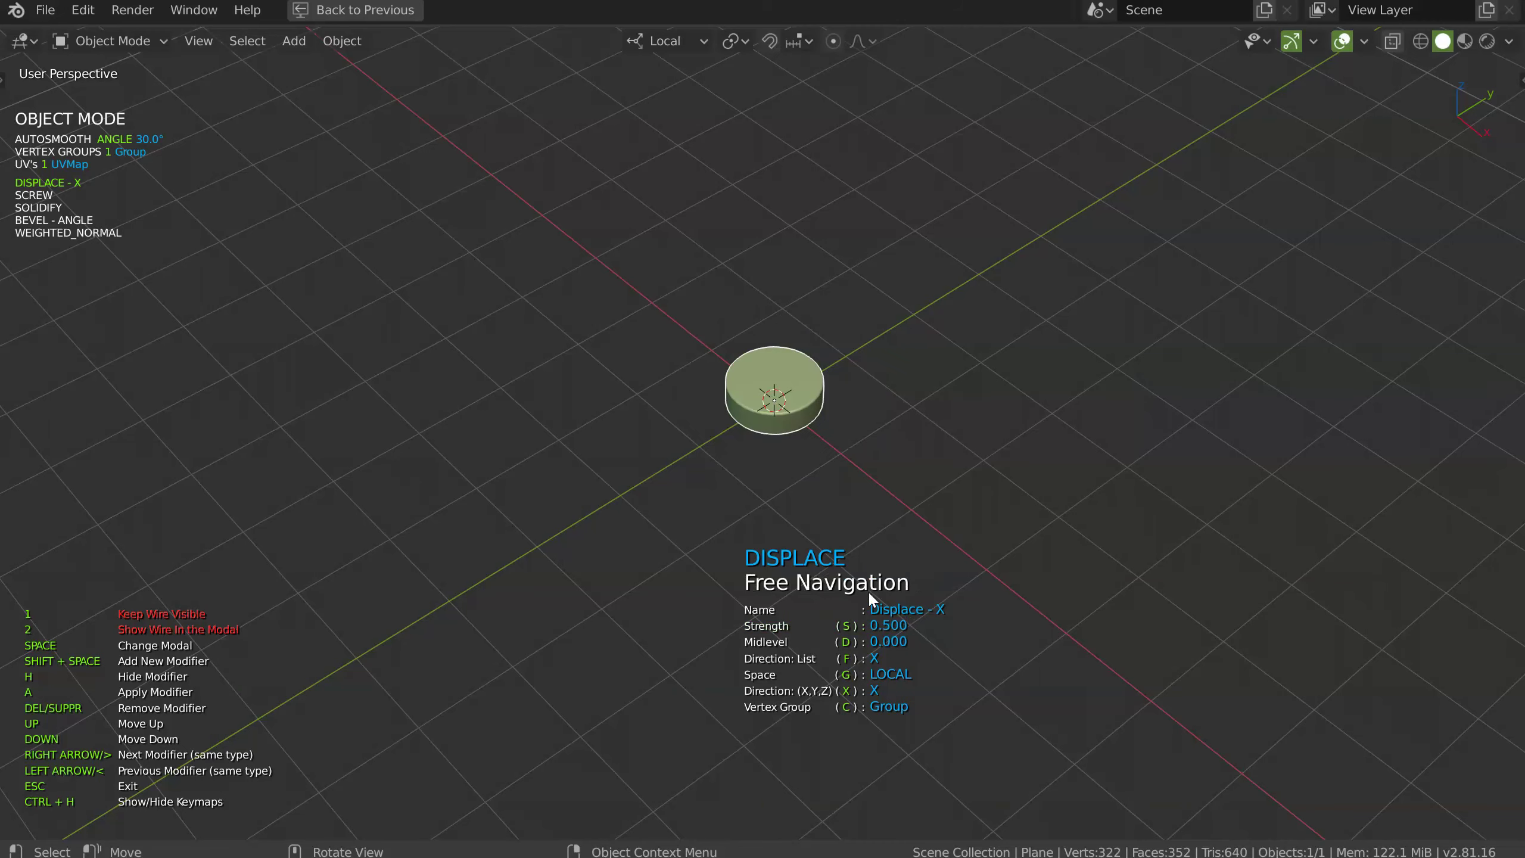
Set the cylinder's Solidify thickness to 2, and delete the cylinder
middle_click_drag(843, 398, 819, 415)
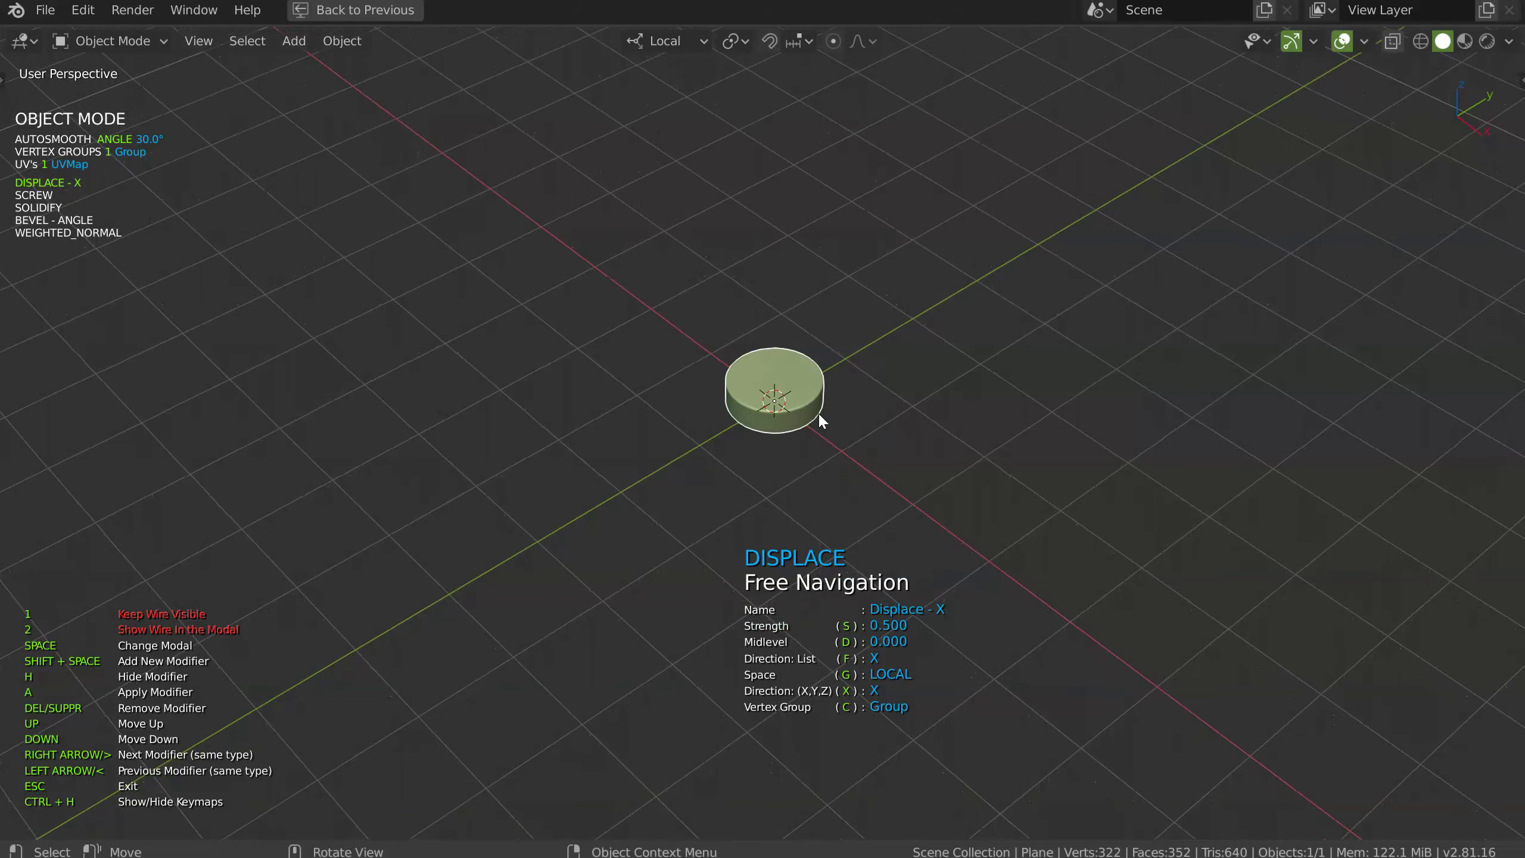
key("space")
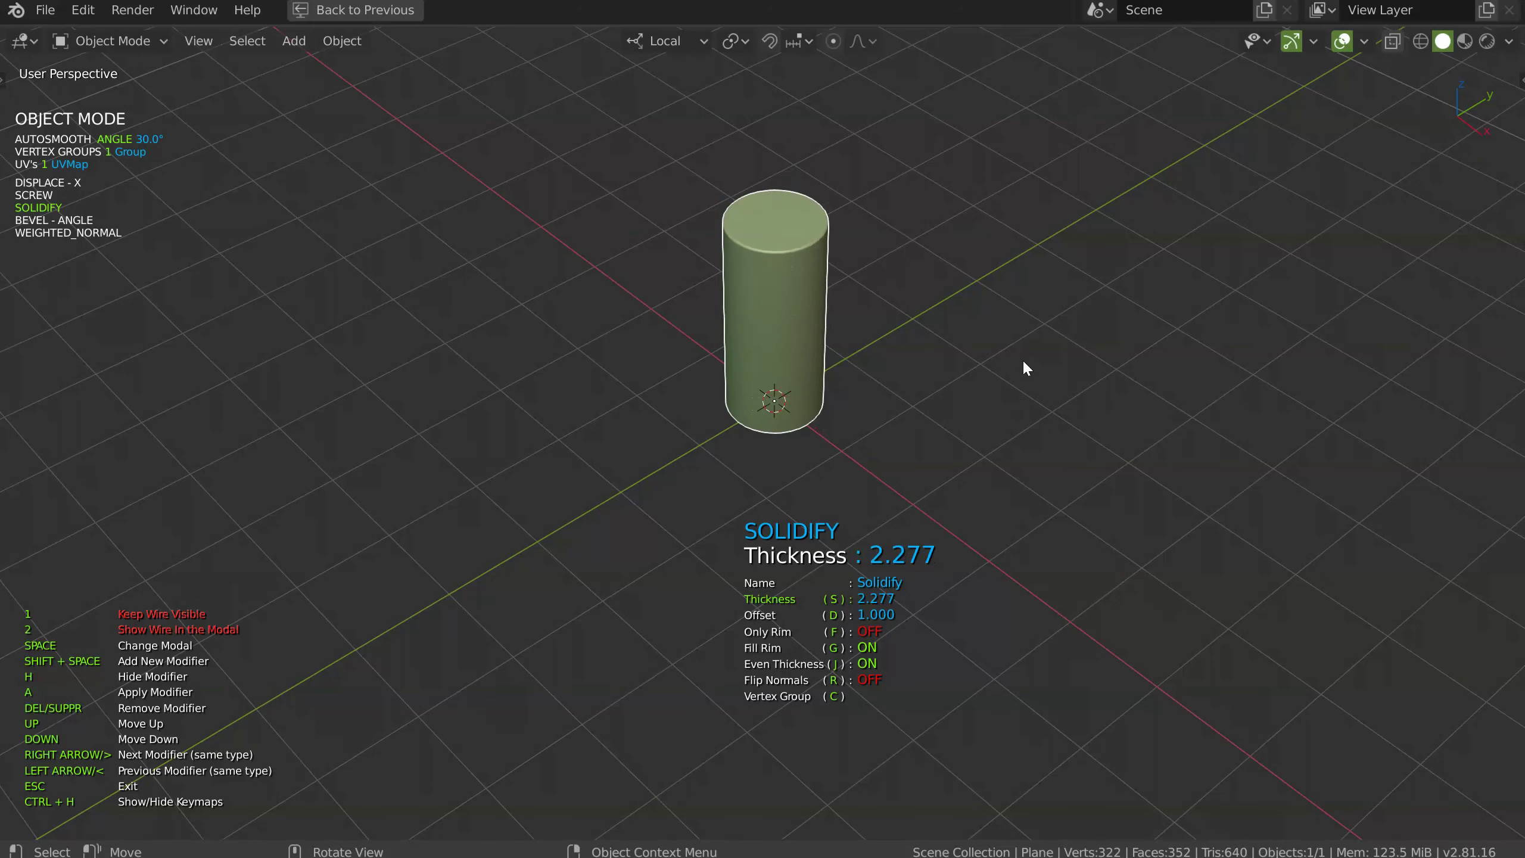
type("2")
key("Return")
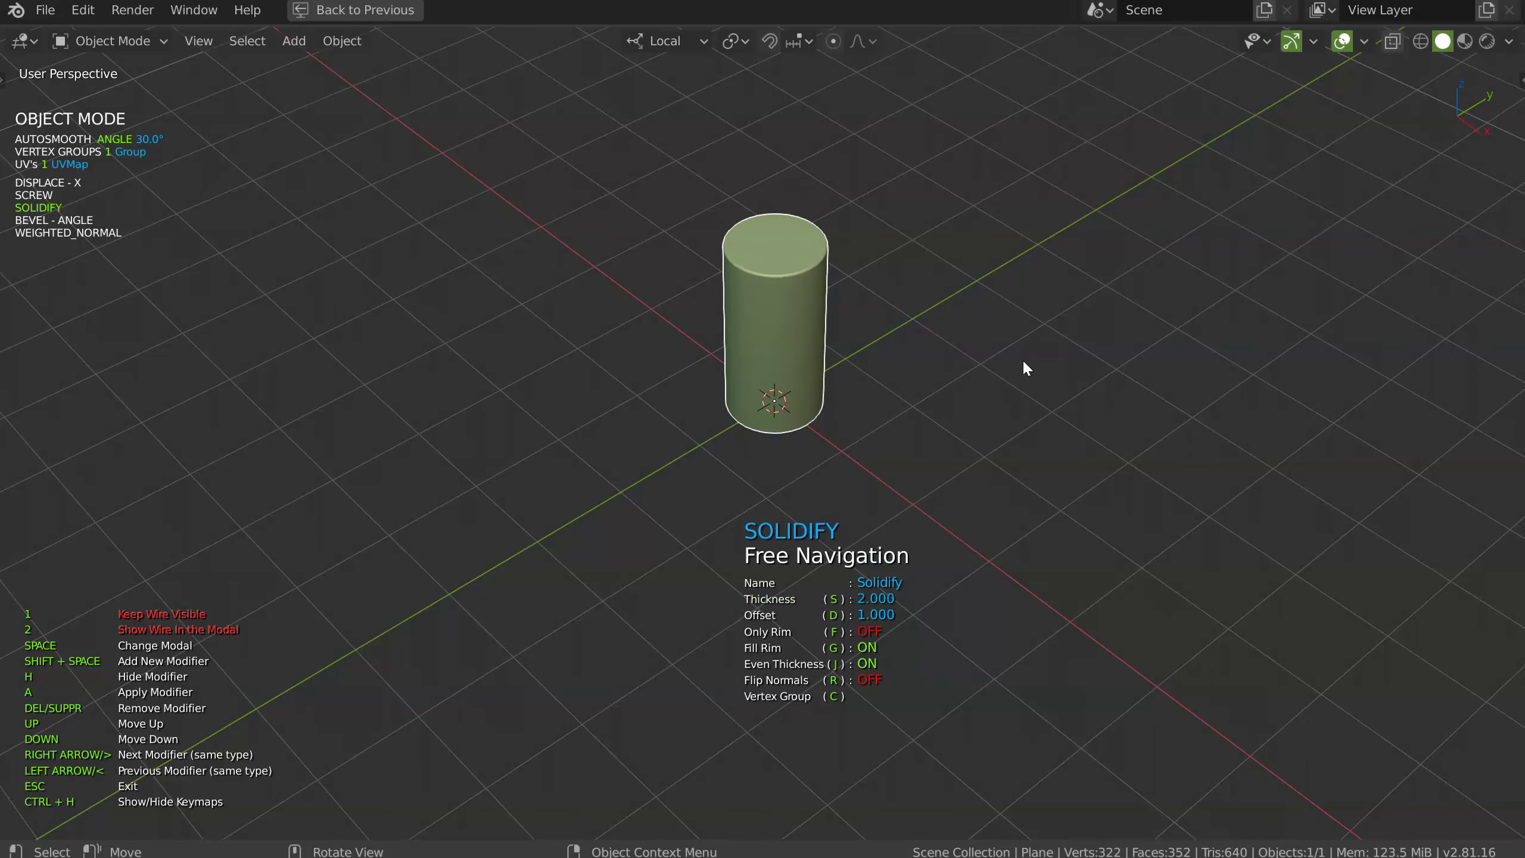
key("Escape")
middle_click_drag(834, 444, 774, 402)
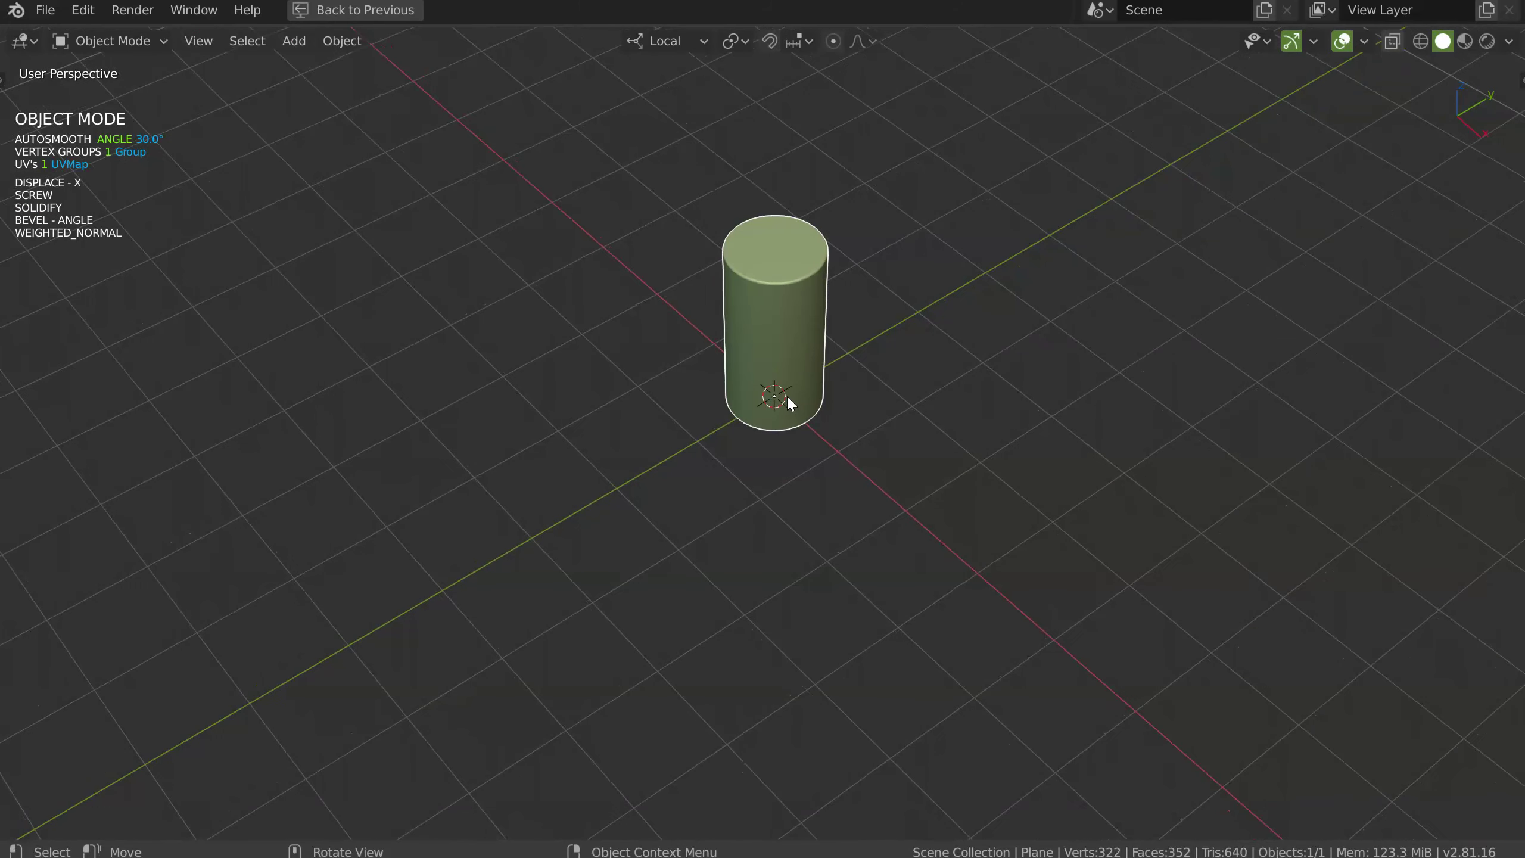
key("x")
left_click(790, 399)
Try a freehand Cutter rectangle away from the origin without Creation on Cursor, giving it thickness and deleting it
key("space")
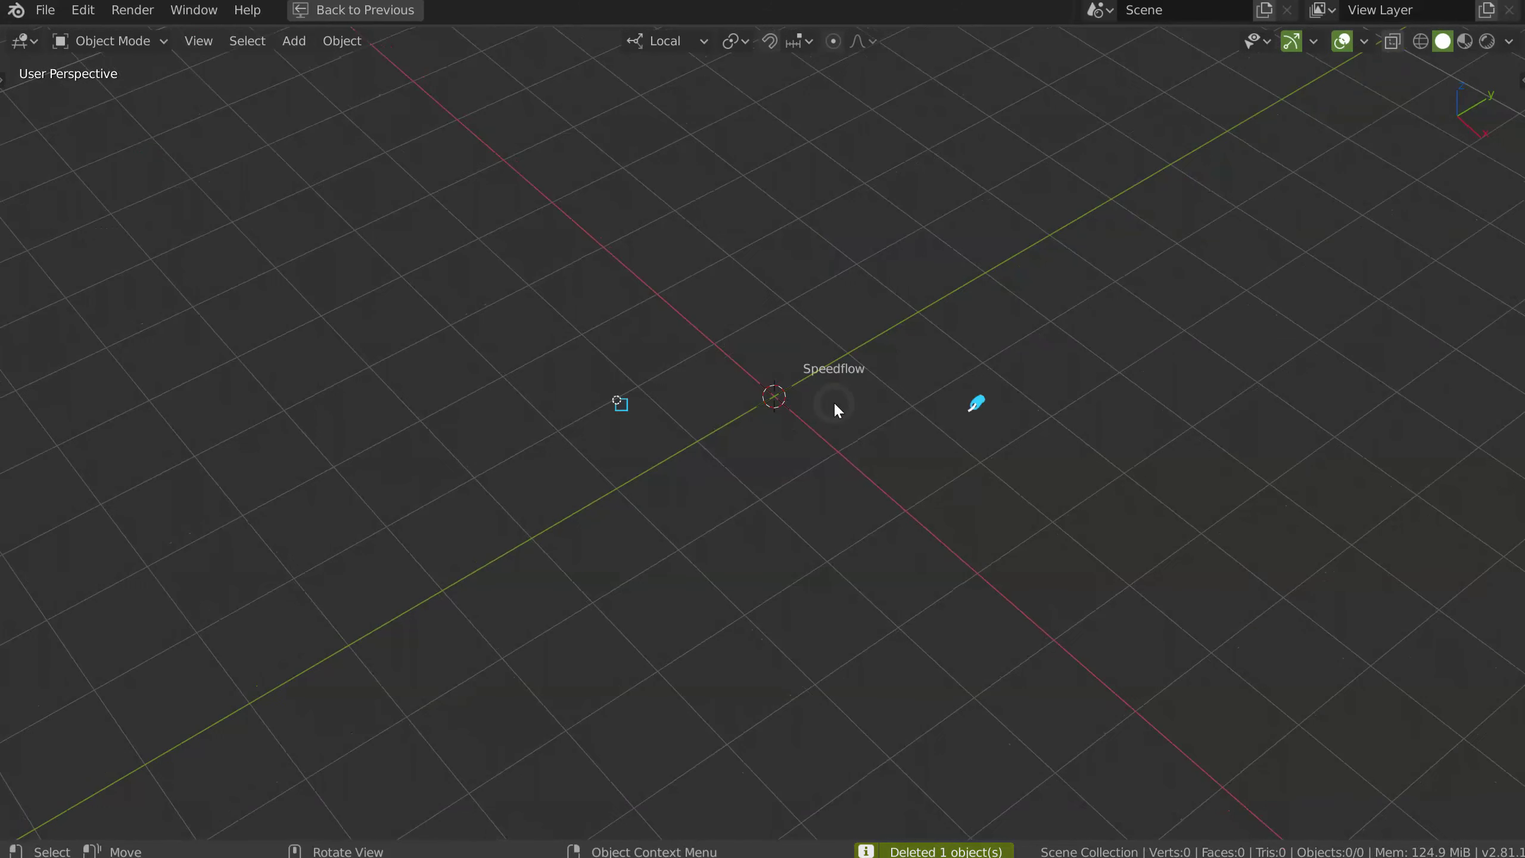
left_click(673, 403)
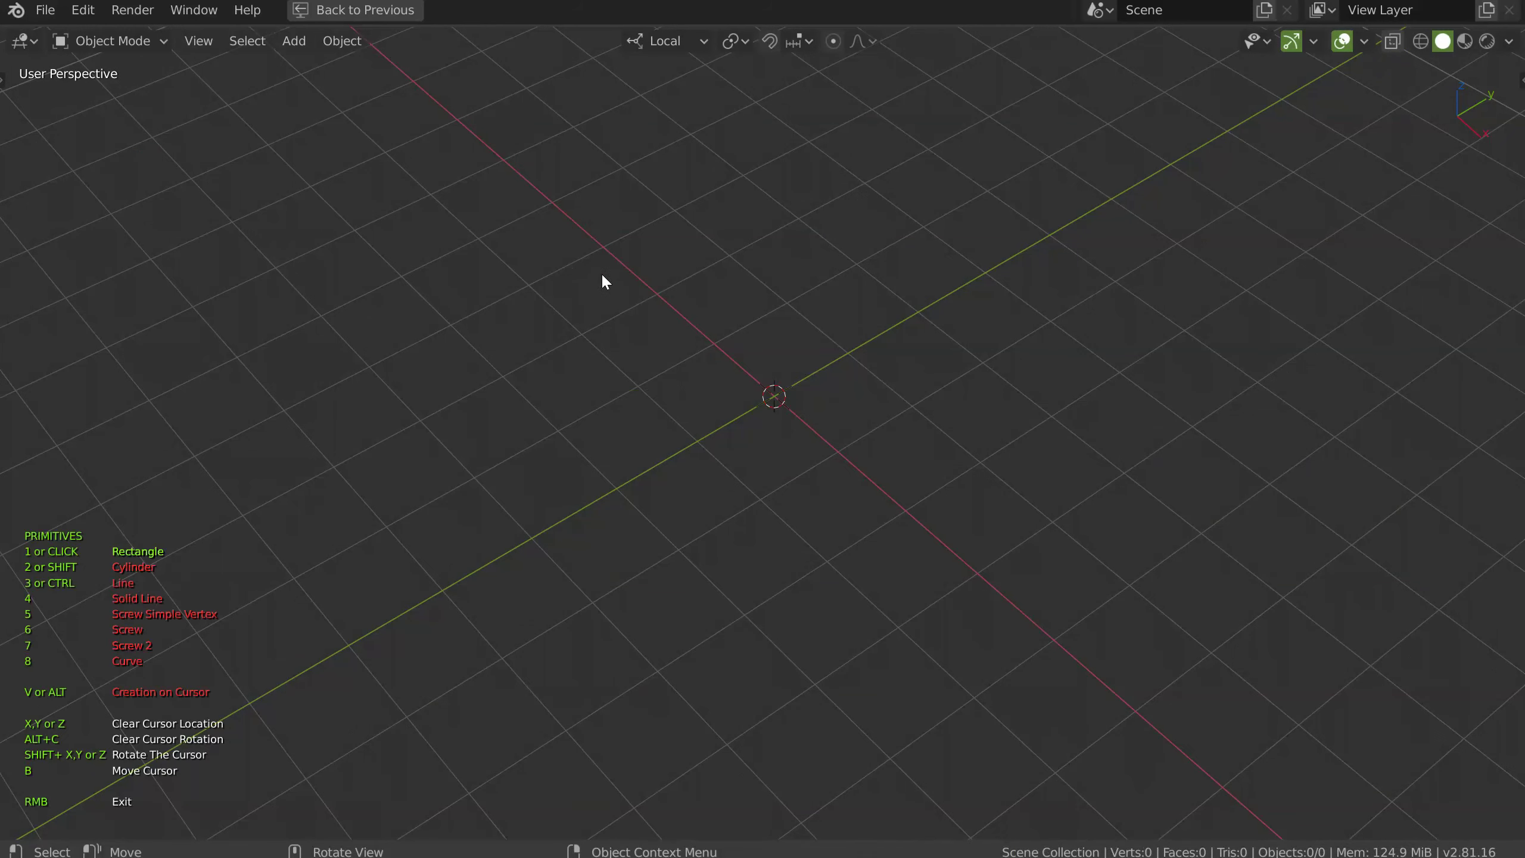
left_click_drag(622, 259, 428, 518)
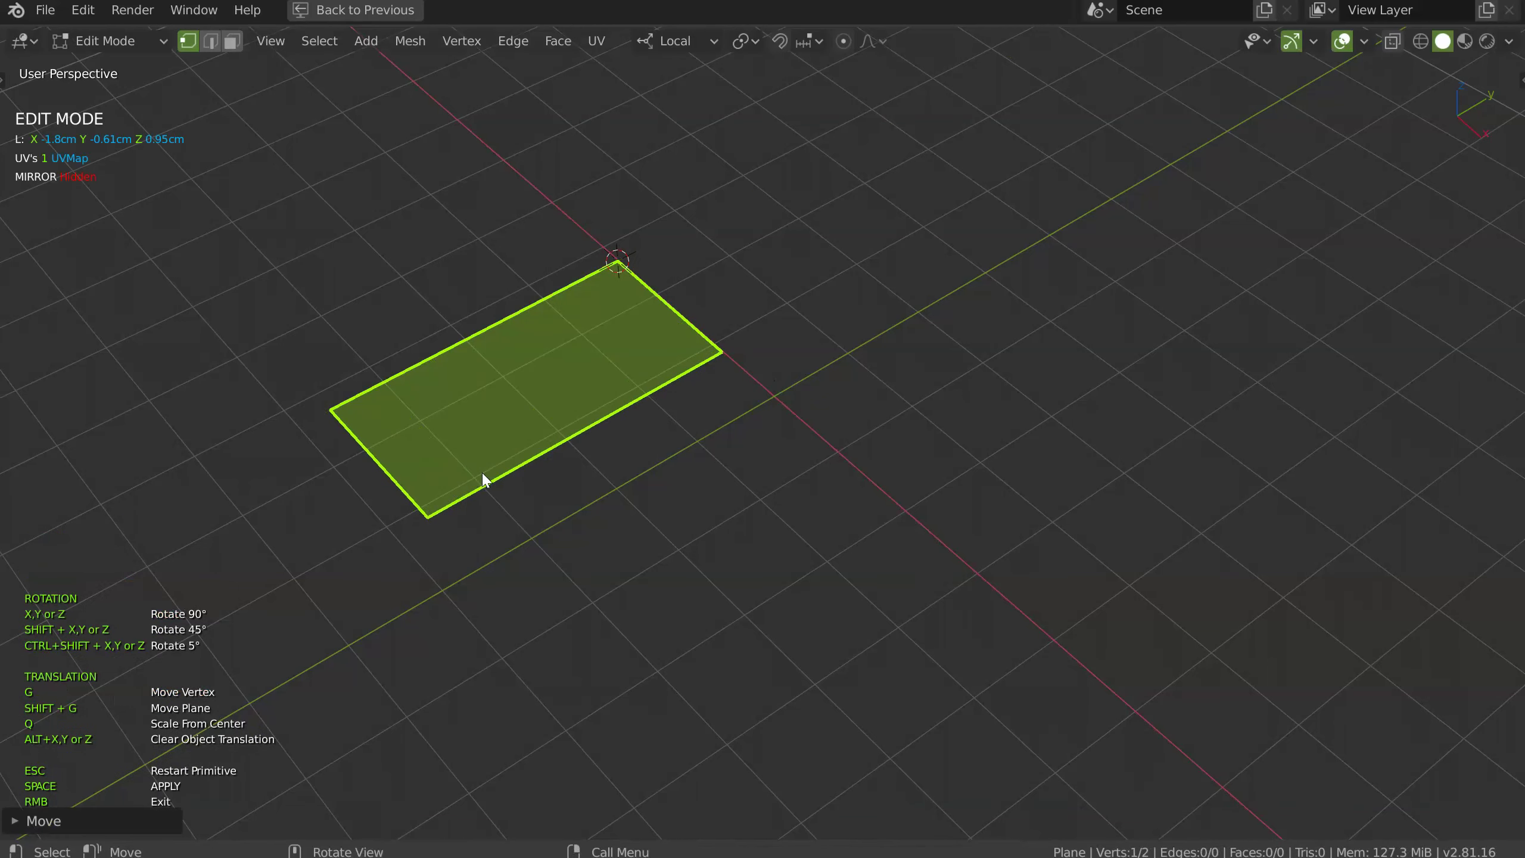
key("space")
left_click(637, 389)
key("Delete")
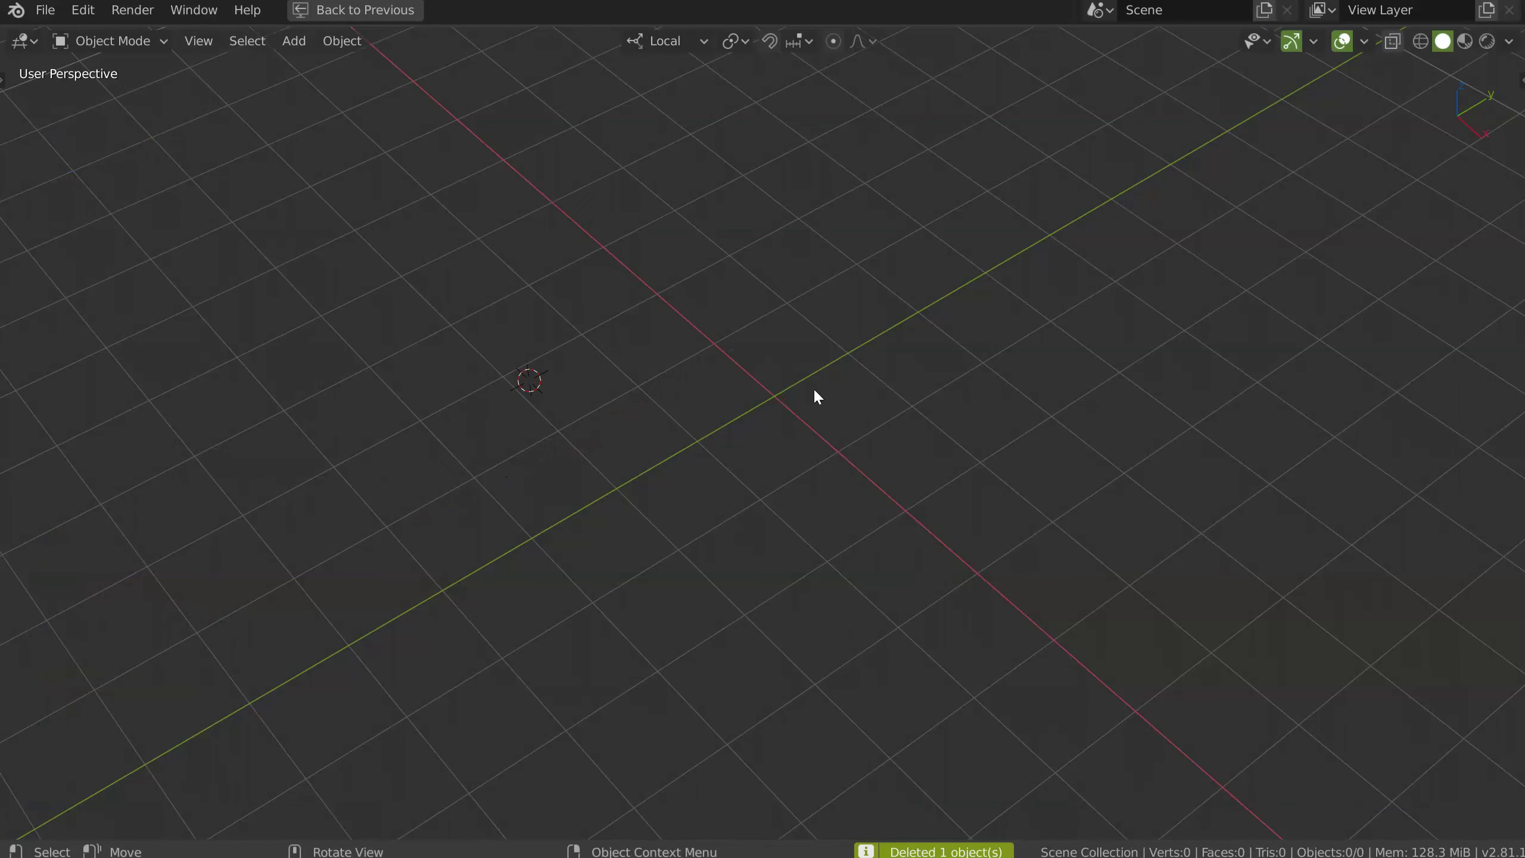
Try a freehand Cutter cylinder behind the origin with a Solidify thickness of about 1.7, and delete it
key("space")
left_click(652, 388)
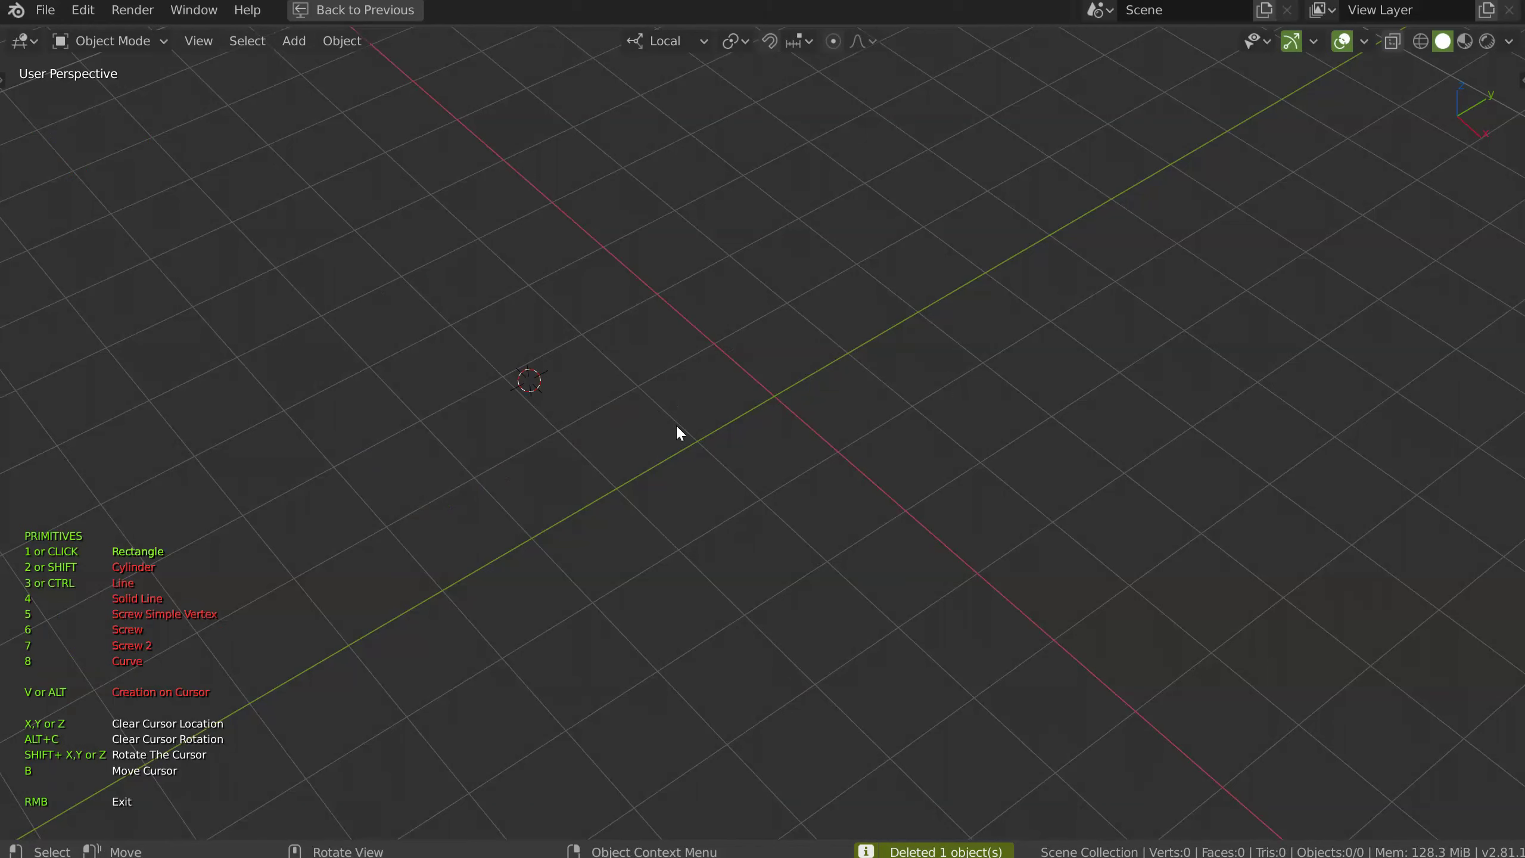
left_click(885, 309, "shift")
left_click(1078, 355)
left_click(1211, 339)
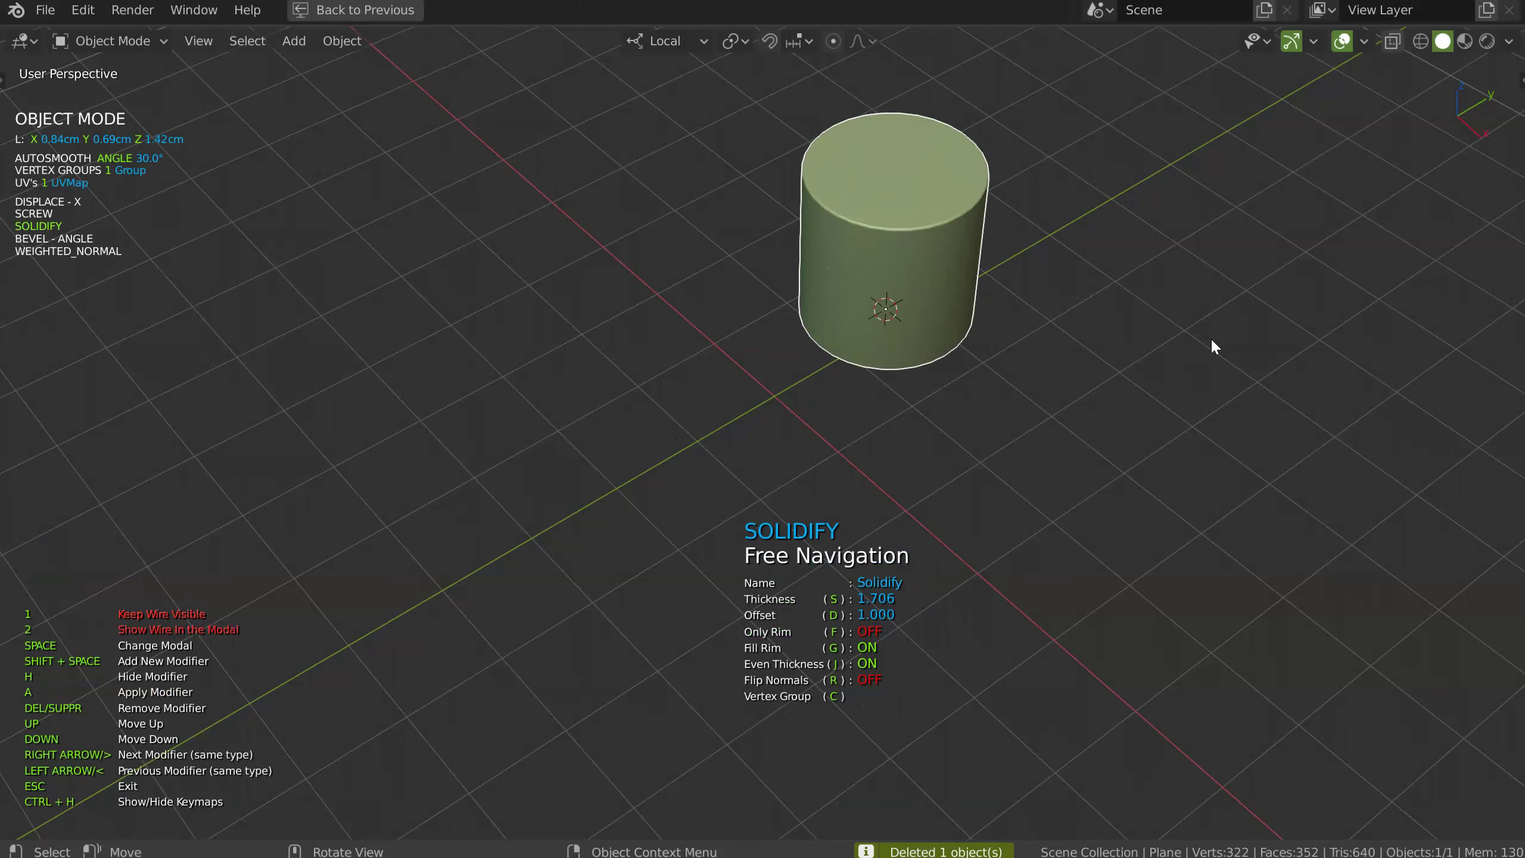
key("Escape")
key("Delete")
Clear the 3D cursor's location and, with Creation on Cursor enabled, draw a Line about 2 cm long along negative Y
key("space")
left_click(667, 412)
key("y")
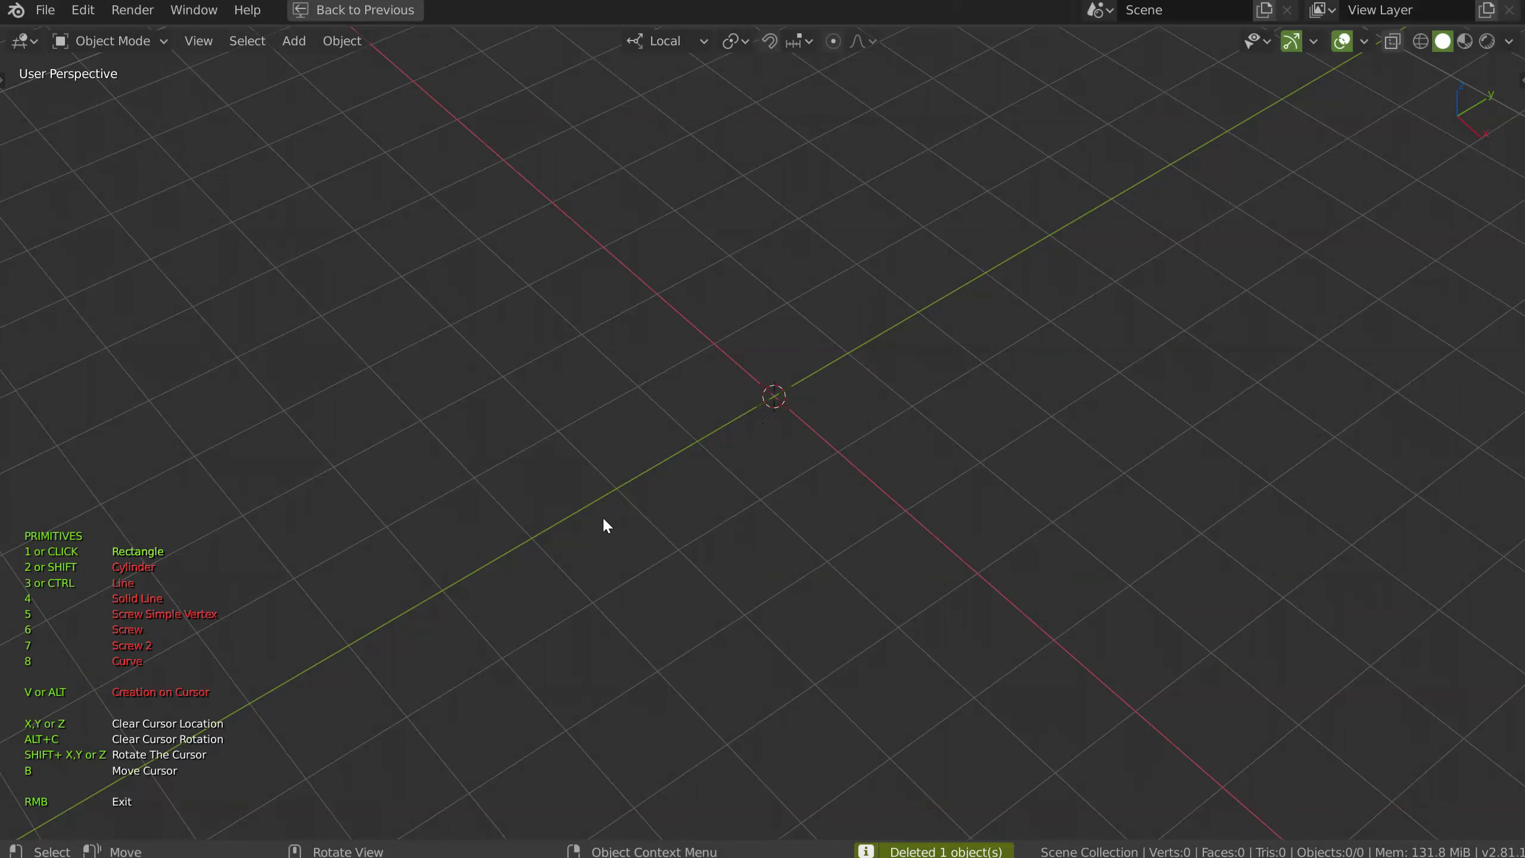
key("v")
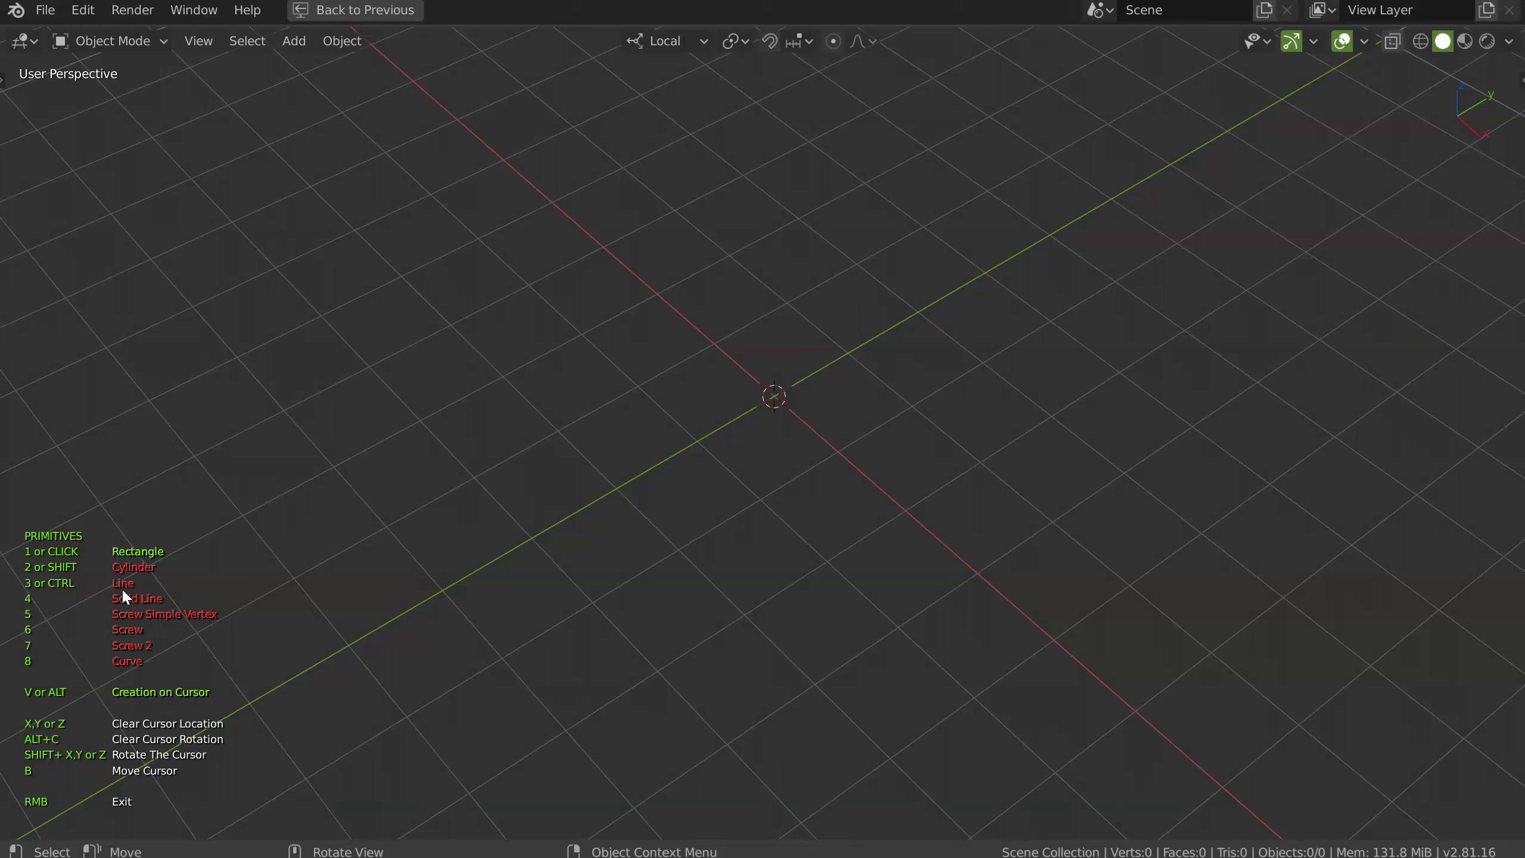
key("3")
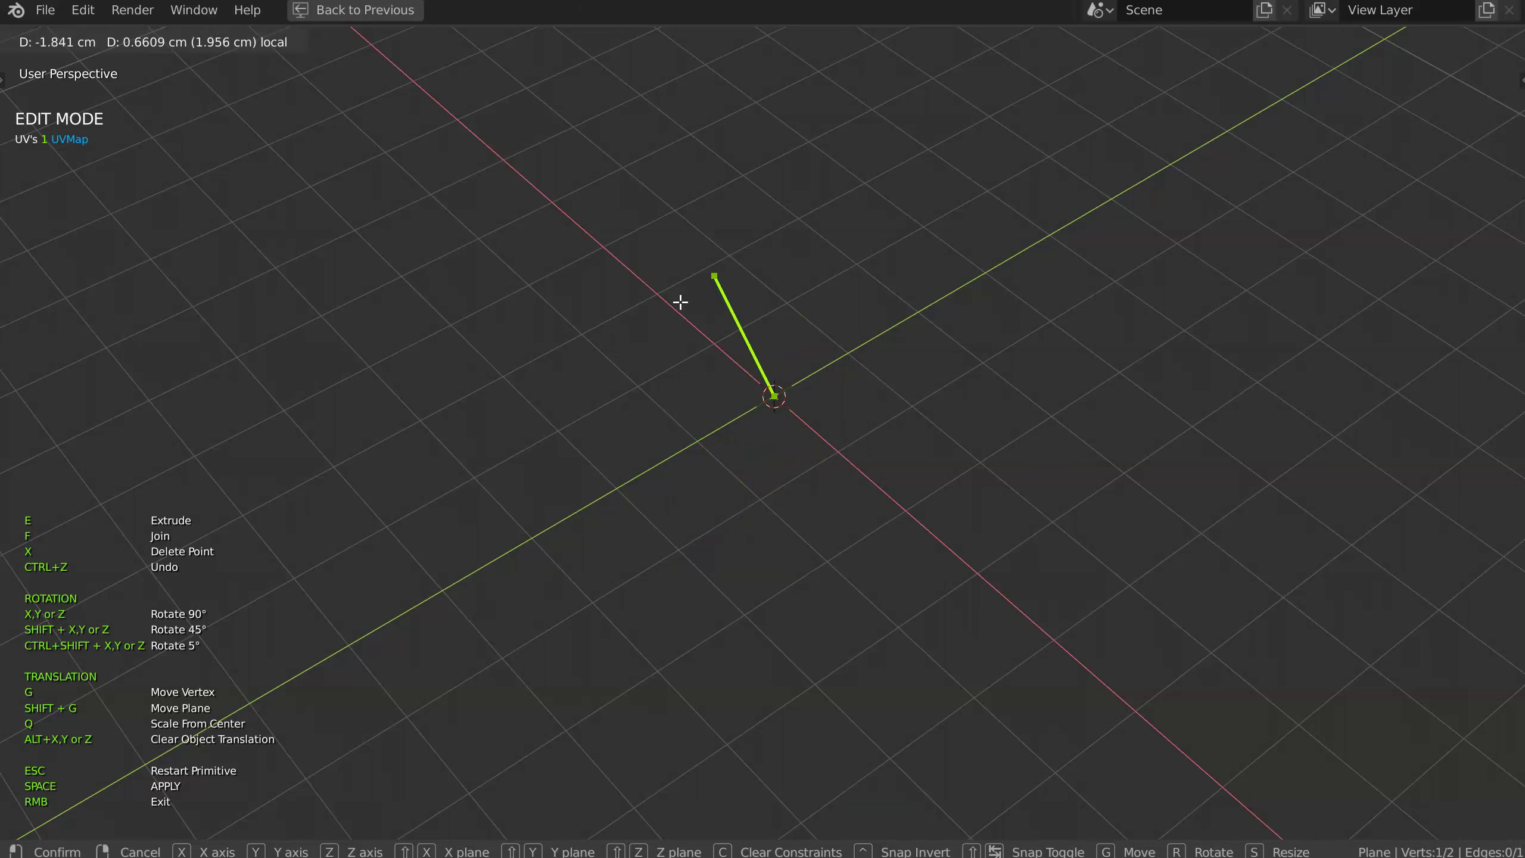
key("y")
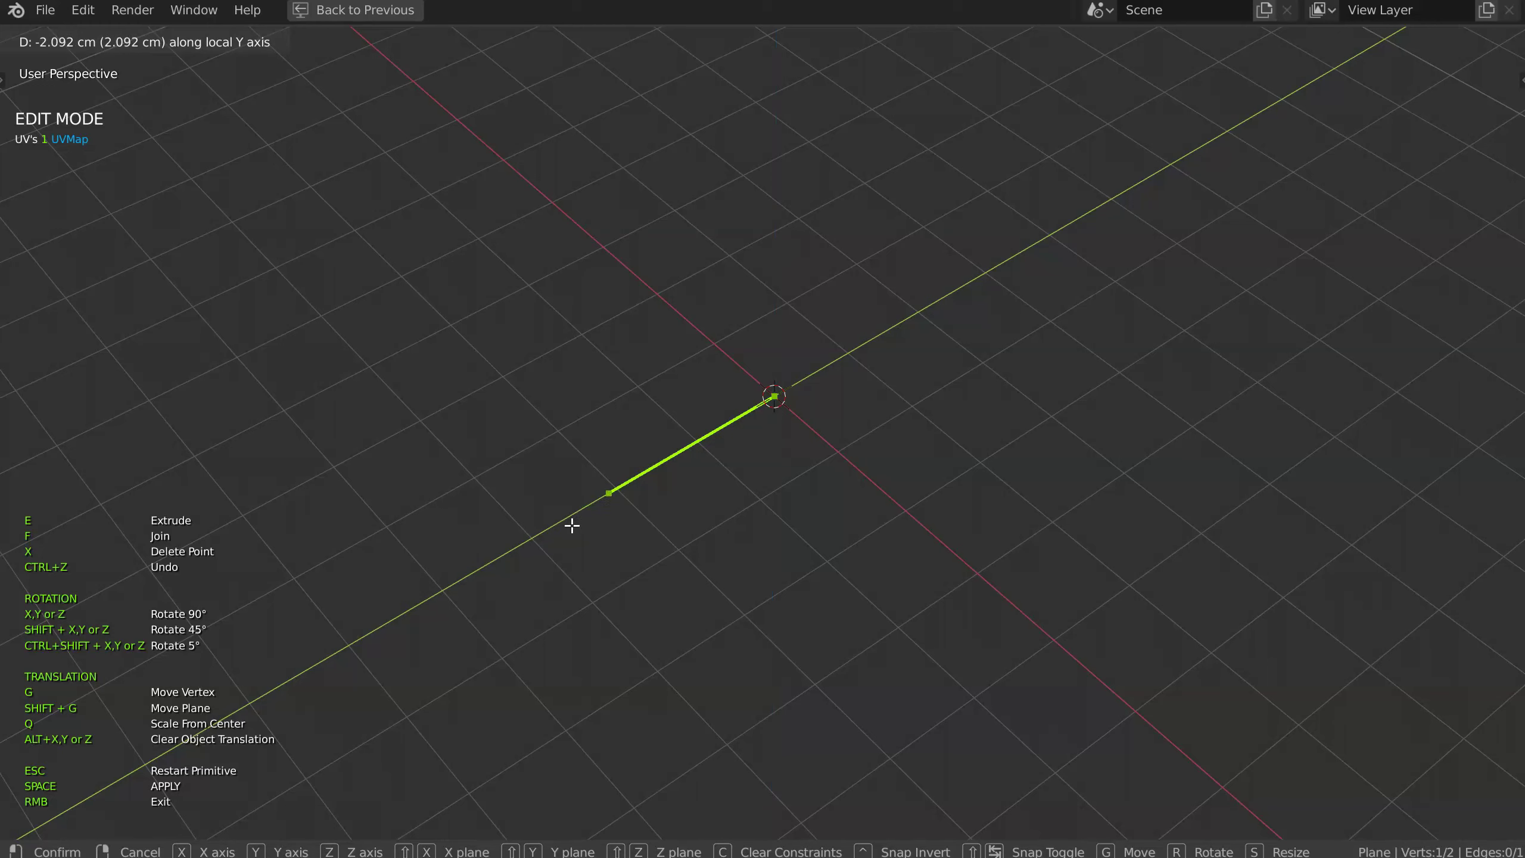
left_click(583, 532)
Extrude four more segments from the line's end: one diagonal, one along Y, one across, and one back to the X axis
middle_click_drag(671, 528, 664, 382, "shift")
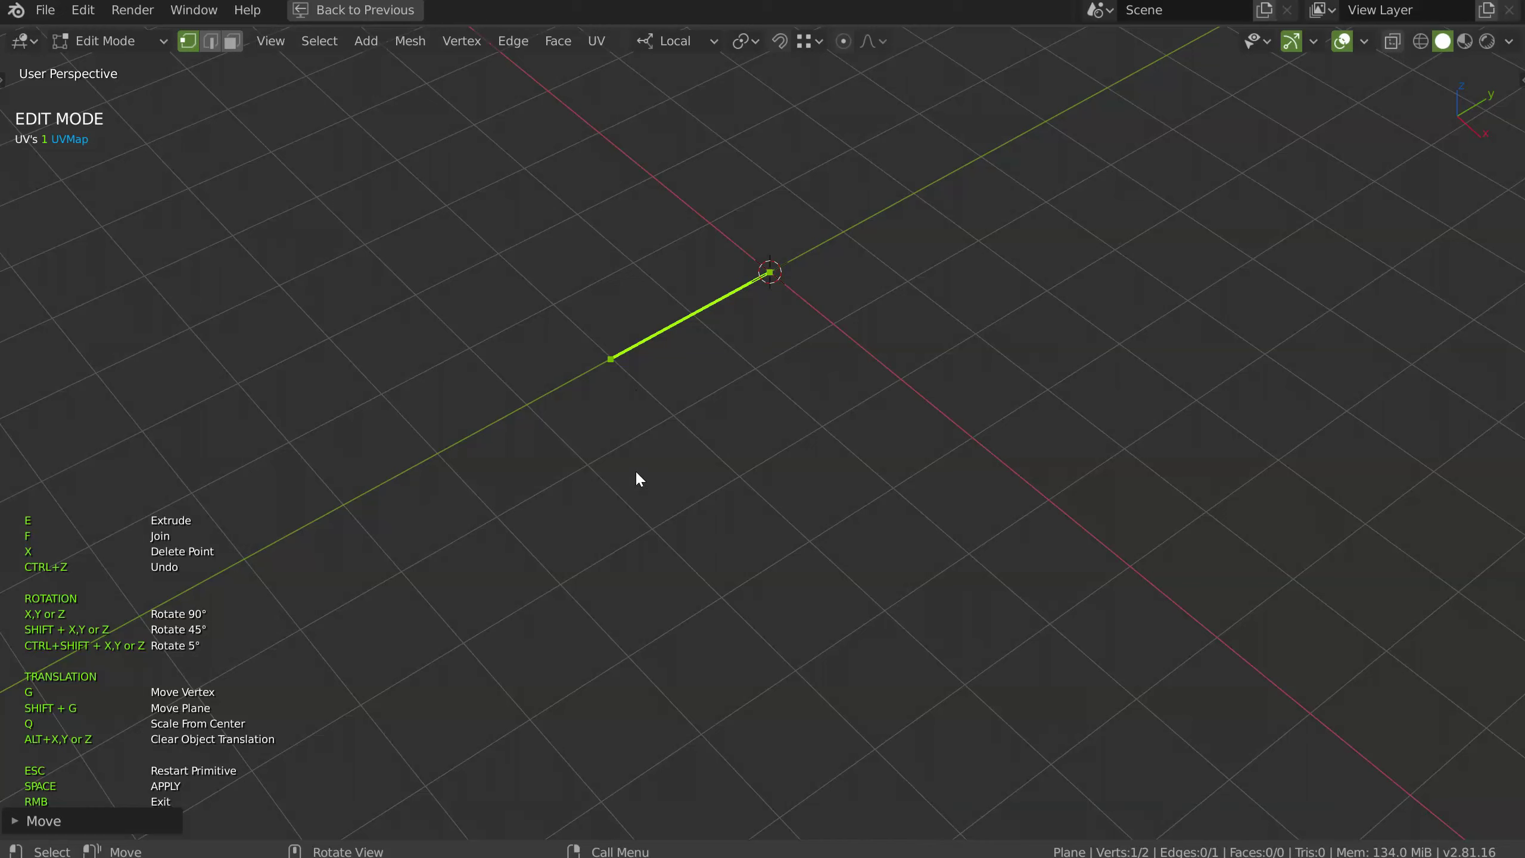
key("e")
left_click(599, 470)
key("e")
key("y")
left_click(451, 559)
key("e")
middle_click_drag(452, 559, 789, 347)
left_click(538, 621)
key("e")
left_click(783, 269)
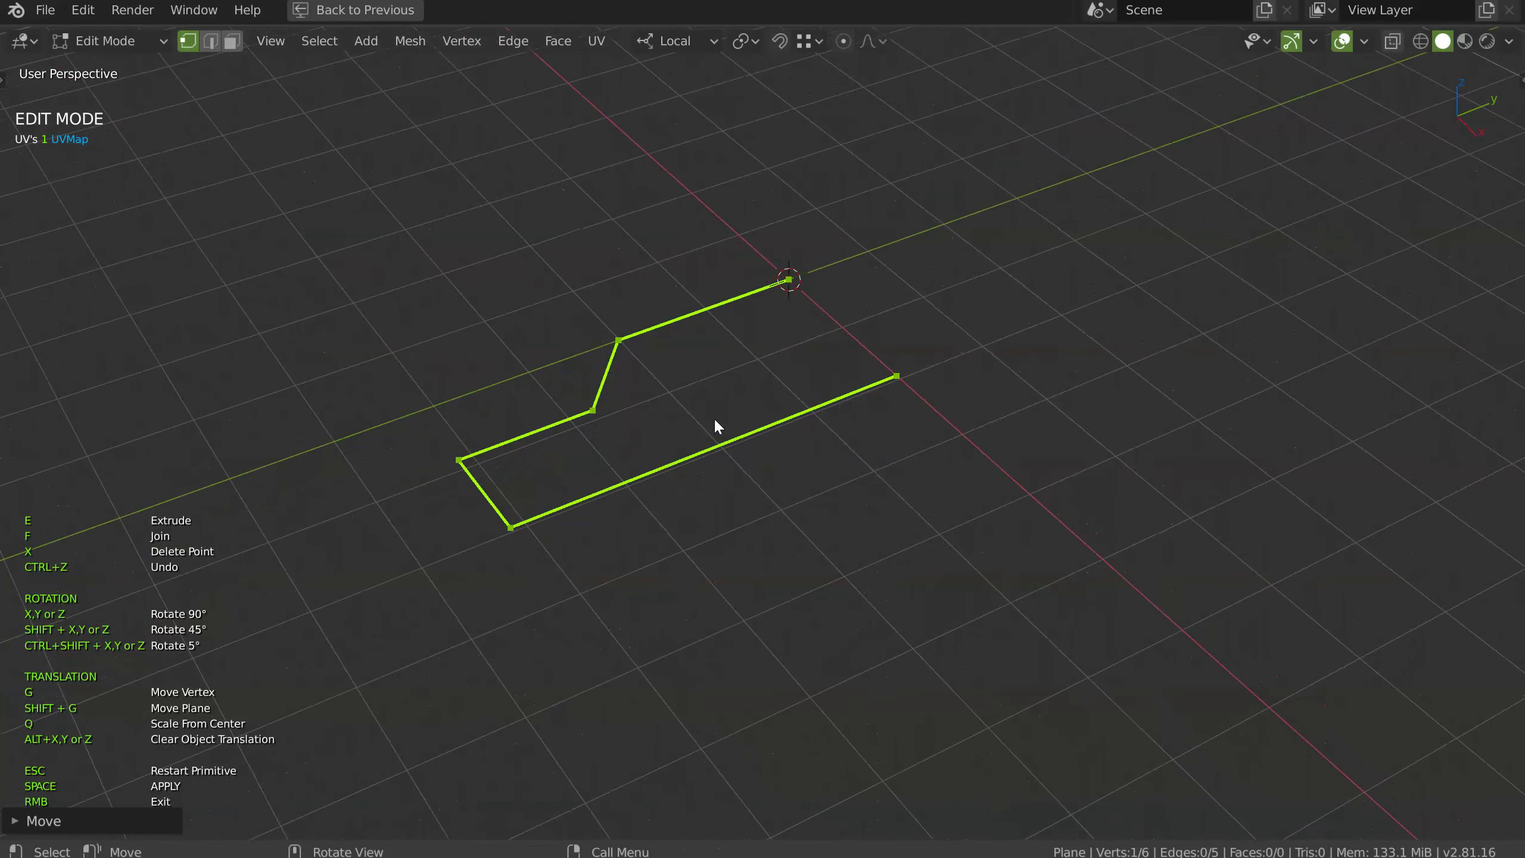
Apply the line profile as a solid with a thickness of about 0.94, and flip its face so it extrudes upward
key("space")
left_click(782, 395)
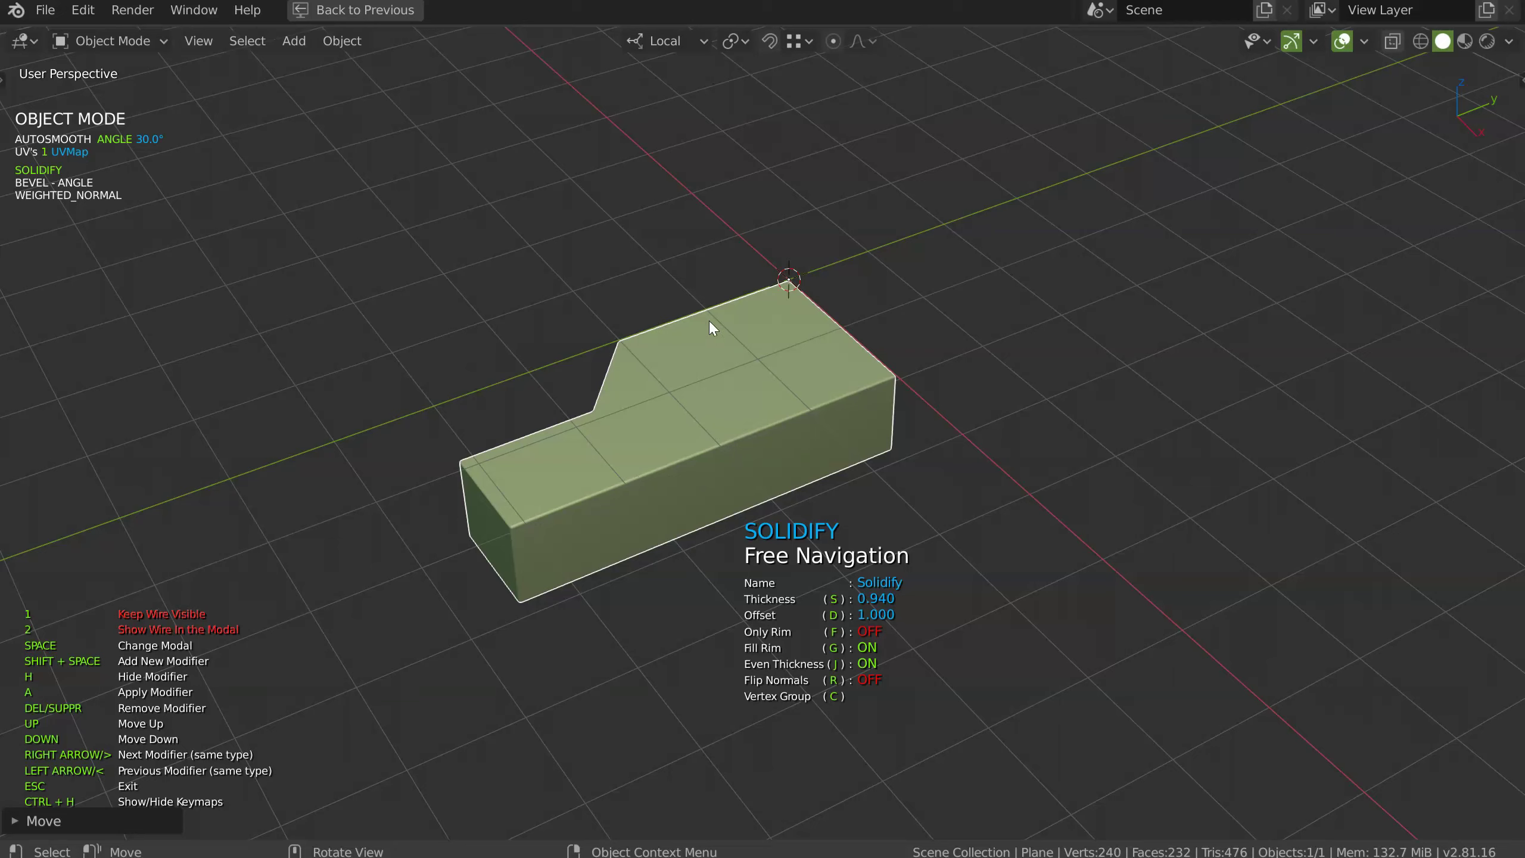
key("Tab")
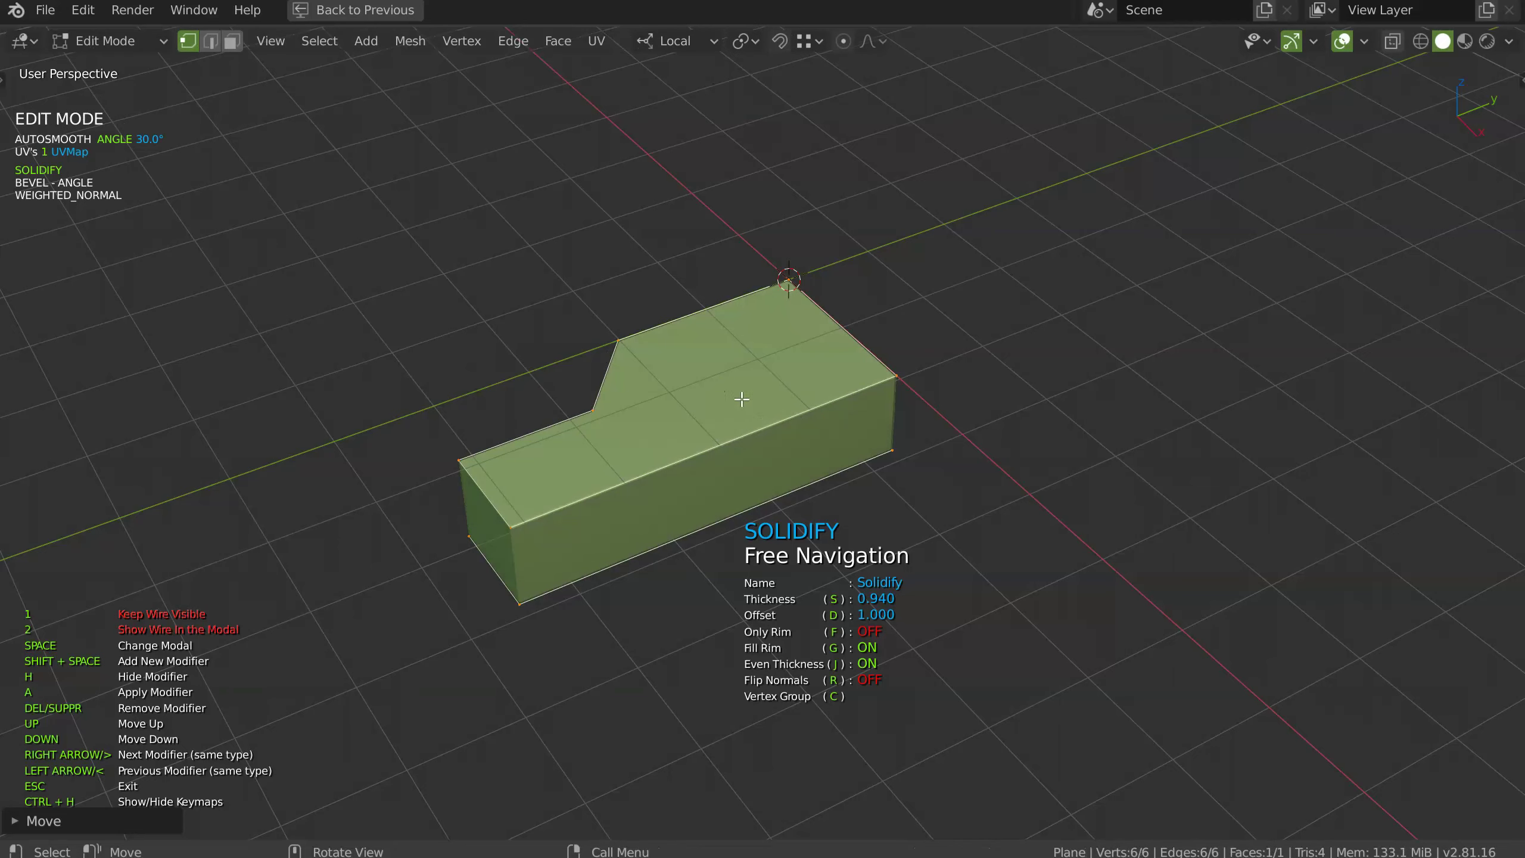
right_click(754, 397)
left_click(986, 480)
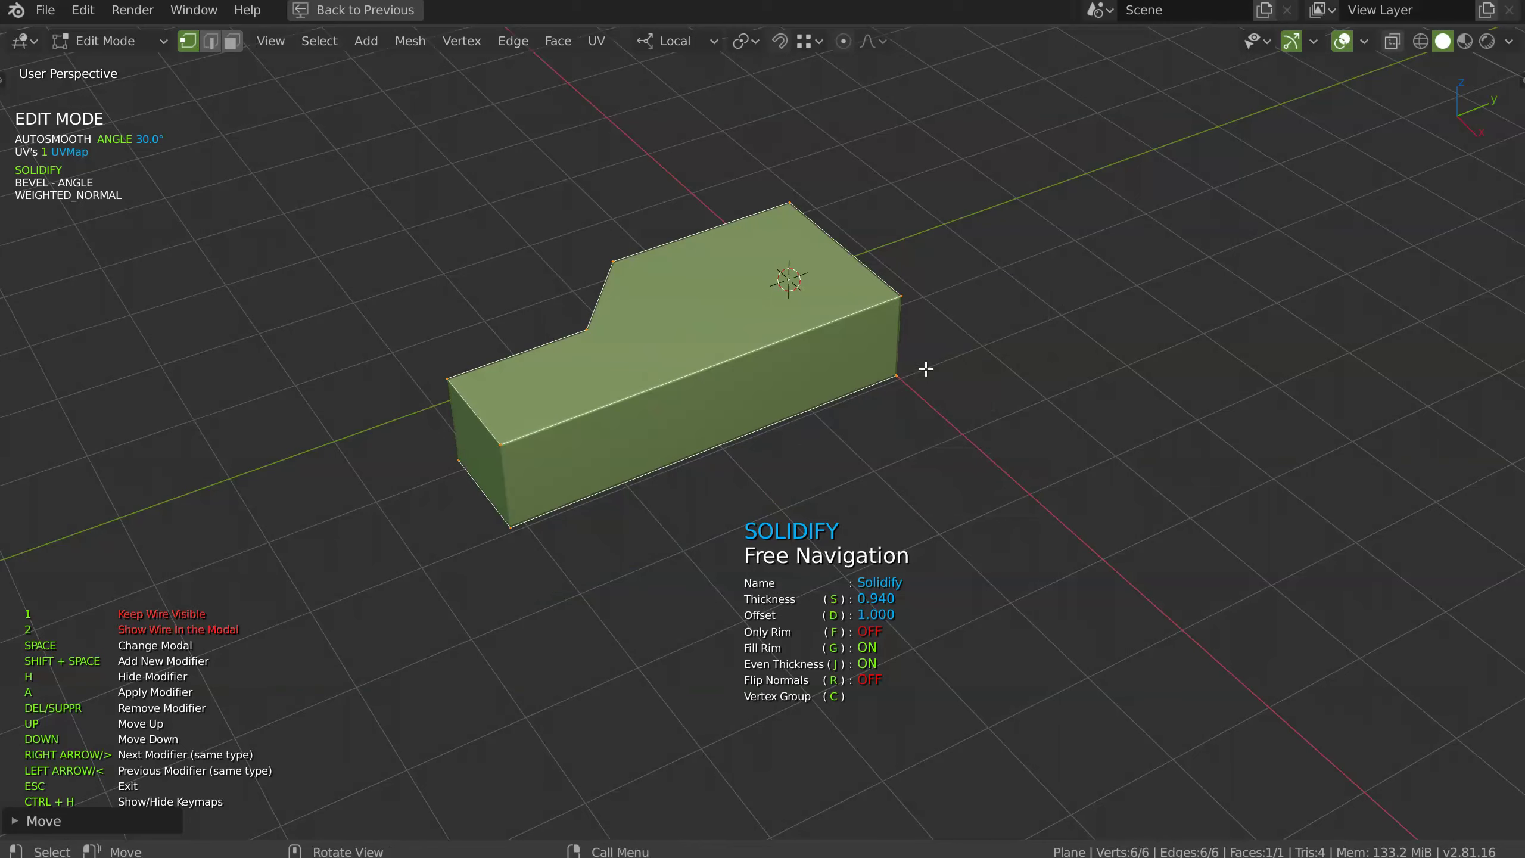
key("Tab")
middle_click_drag(846, 437, 735, 396)
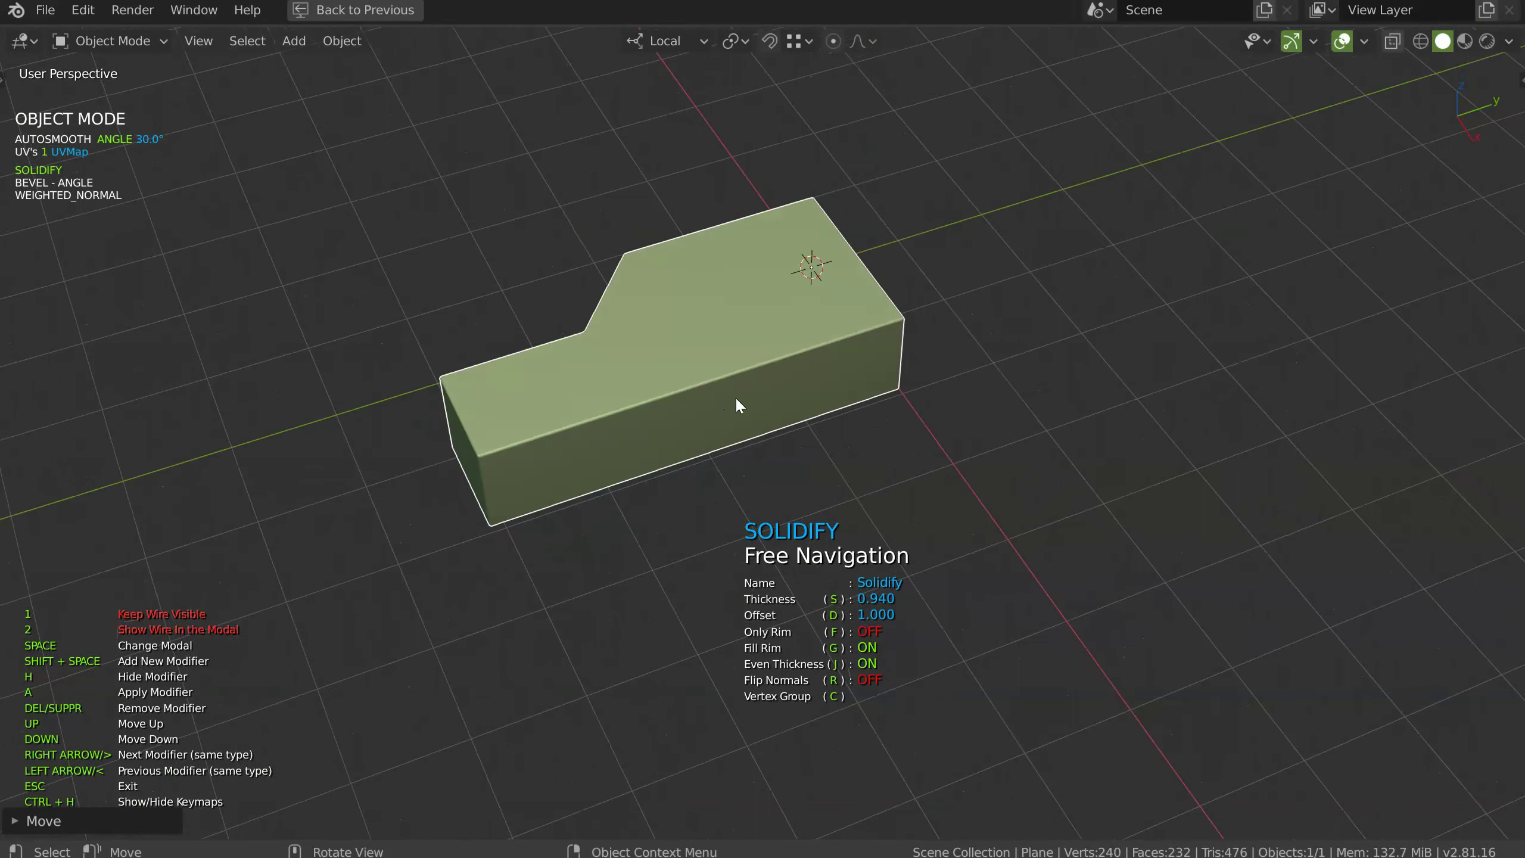
Delete the solid made from the line profile
key("Escape")
key("x")
left_click(767, 398)
Draw a Z-shaped Solid Line of three segments, the first and last along local Y, with the last about 2.2 cm long
key("space")
left_click(705, 389)
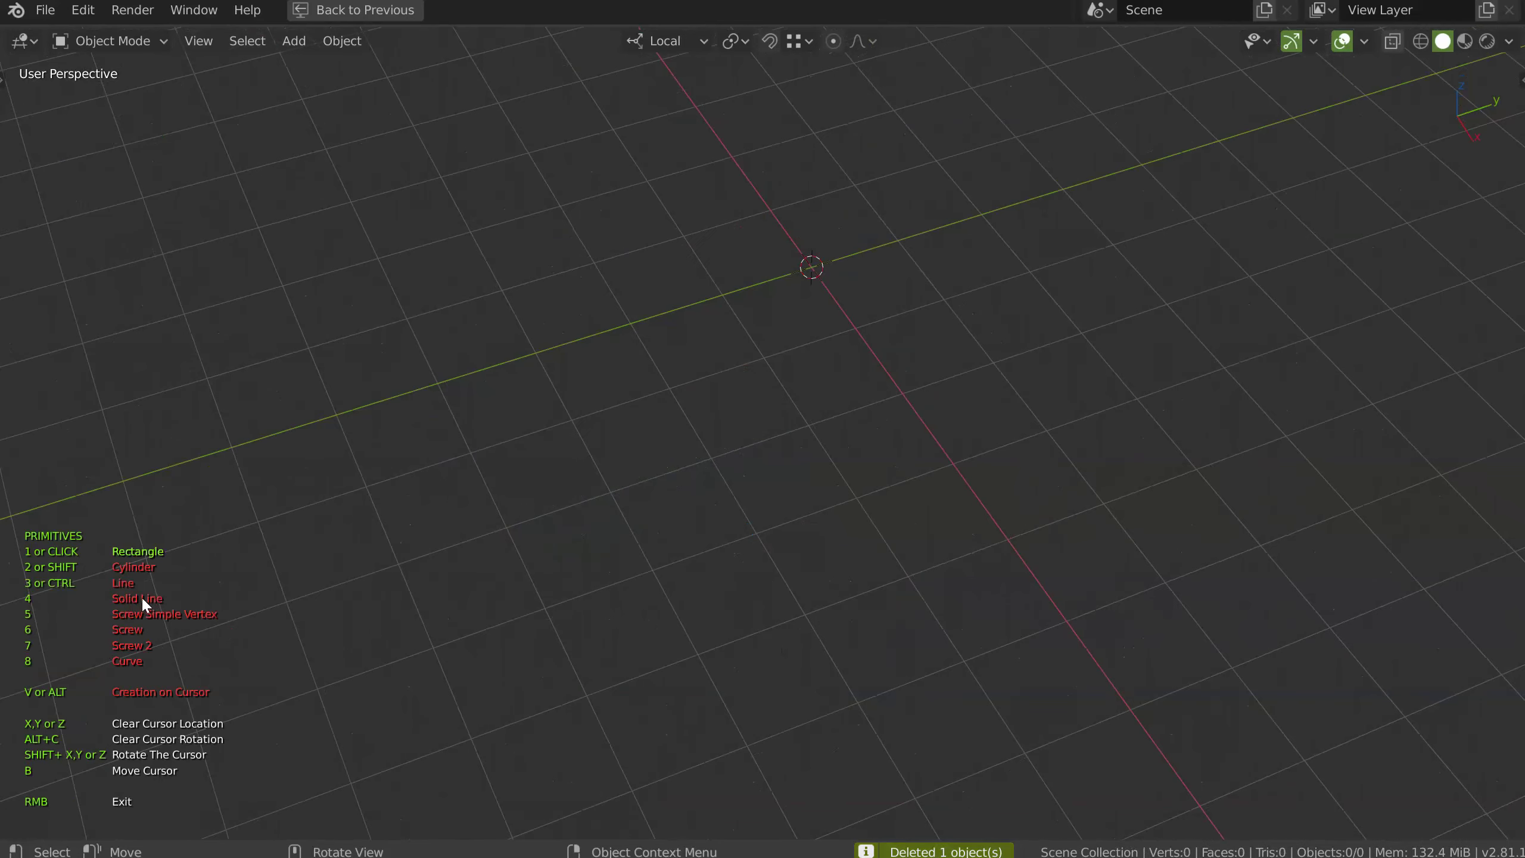
middle_click_drag(780, 329, 743, 426)
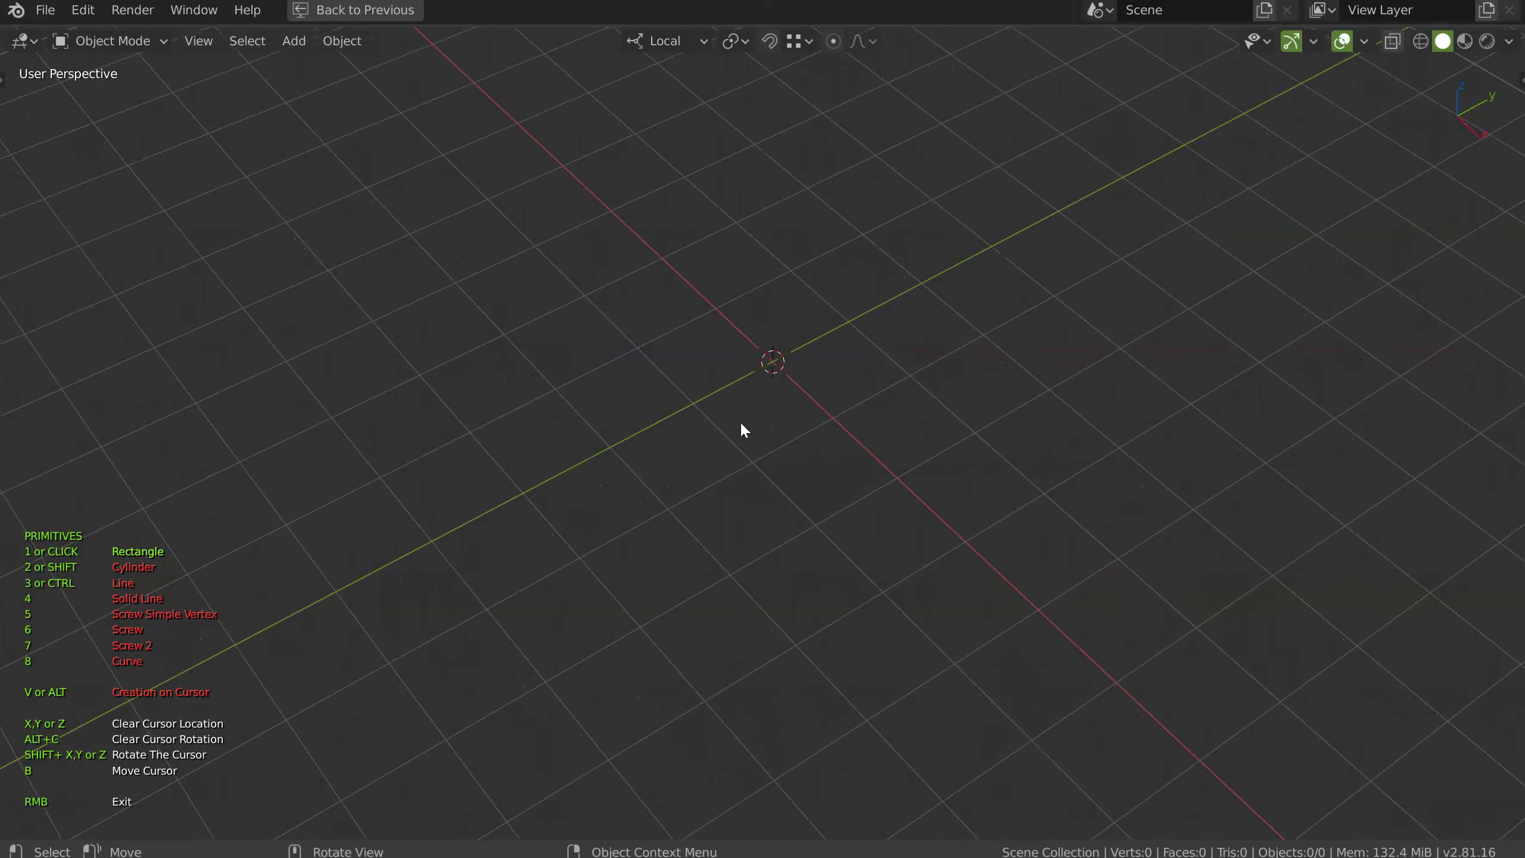
key("4")
left_click(822, 268)
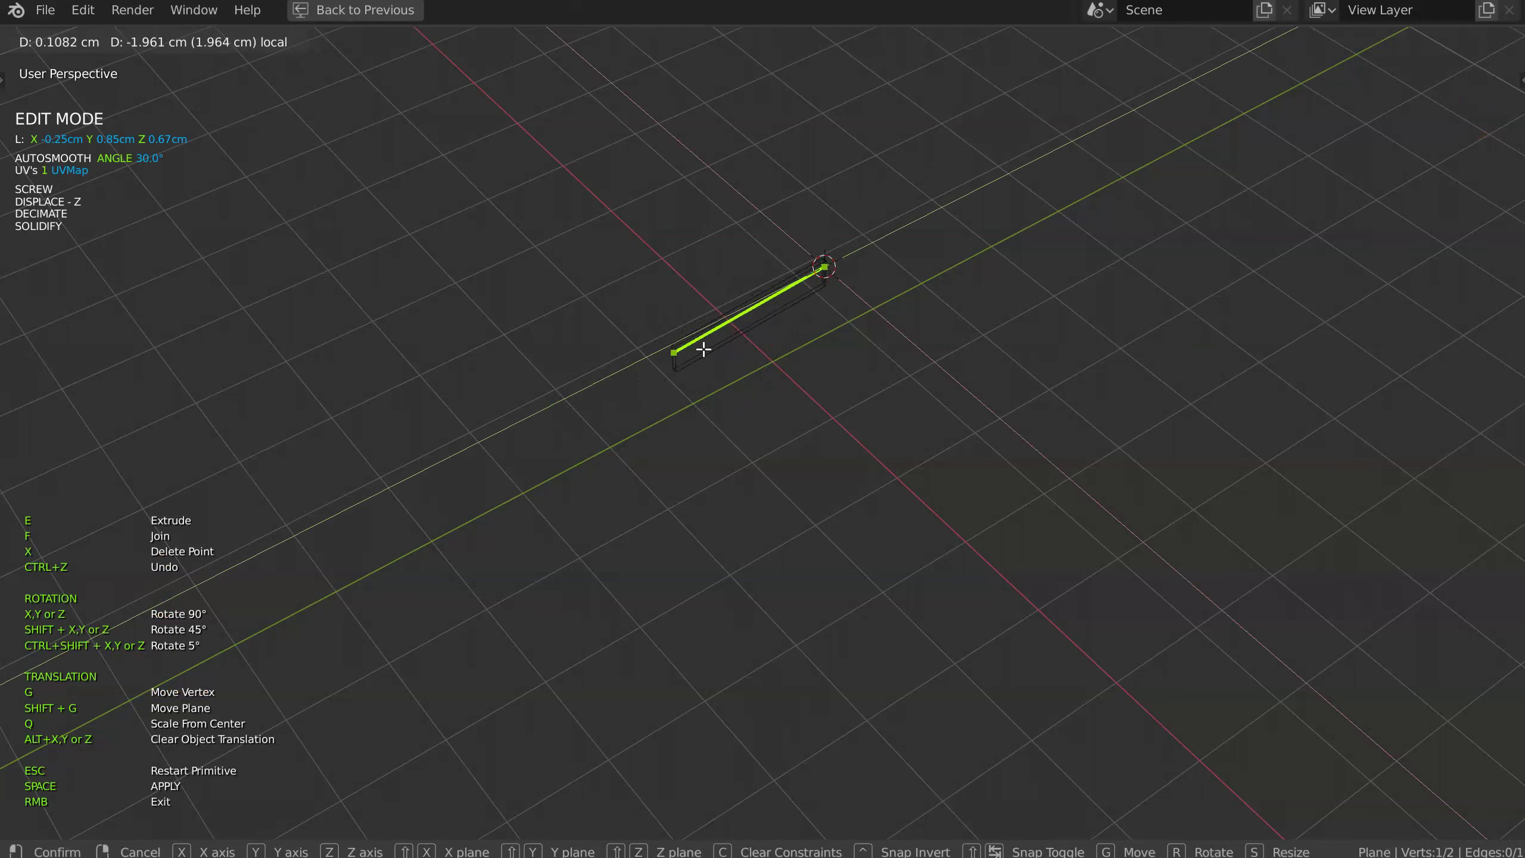
key("y")
left_click(624, 380)
key("e")
left_click(615, 566)
key("e")
middle_click_drag(606, 544, 578, 553)
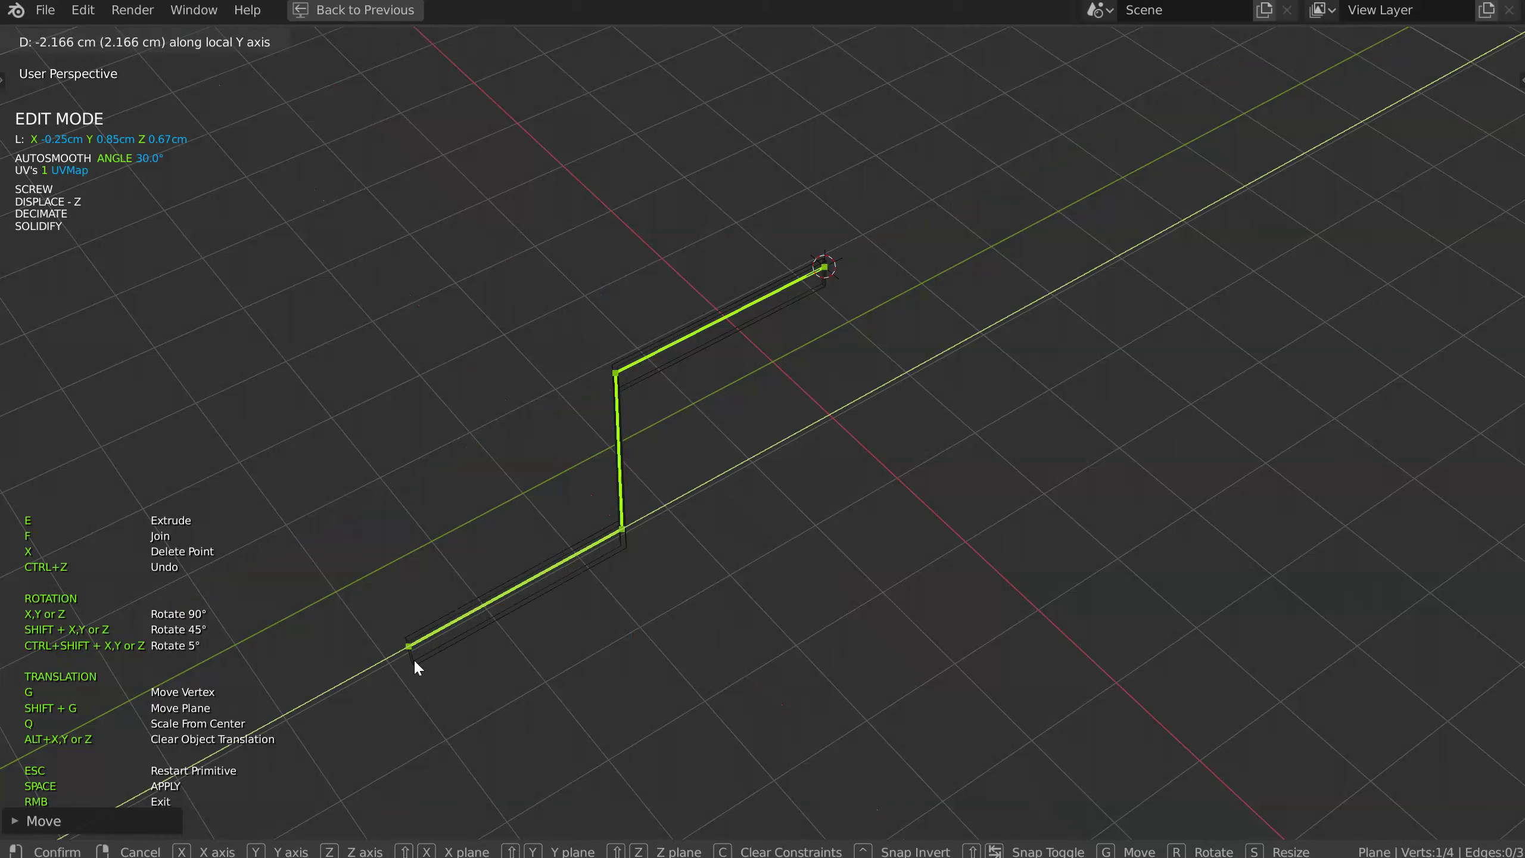
left_click(417, 666)
Apply the Solid Line with a Solidify thickness of about 0.6 and finish the operation
key("space")
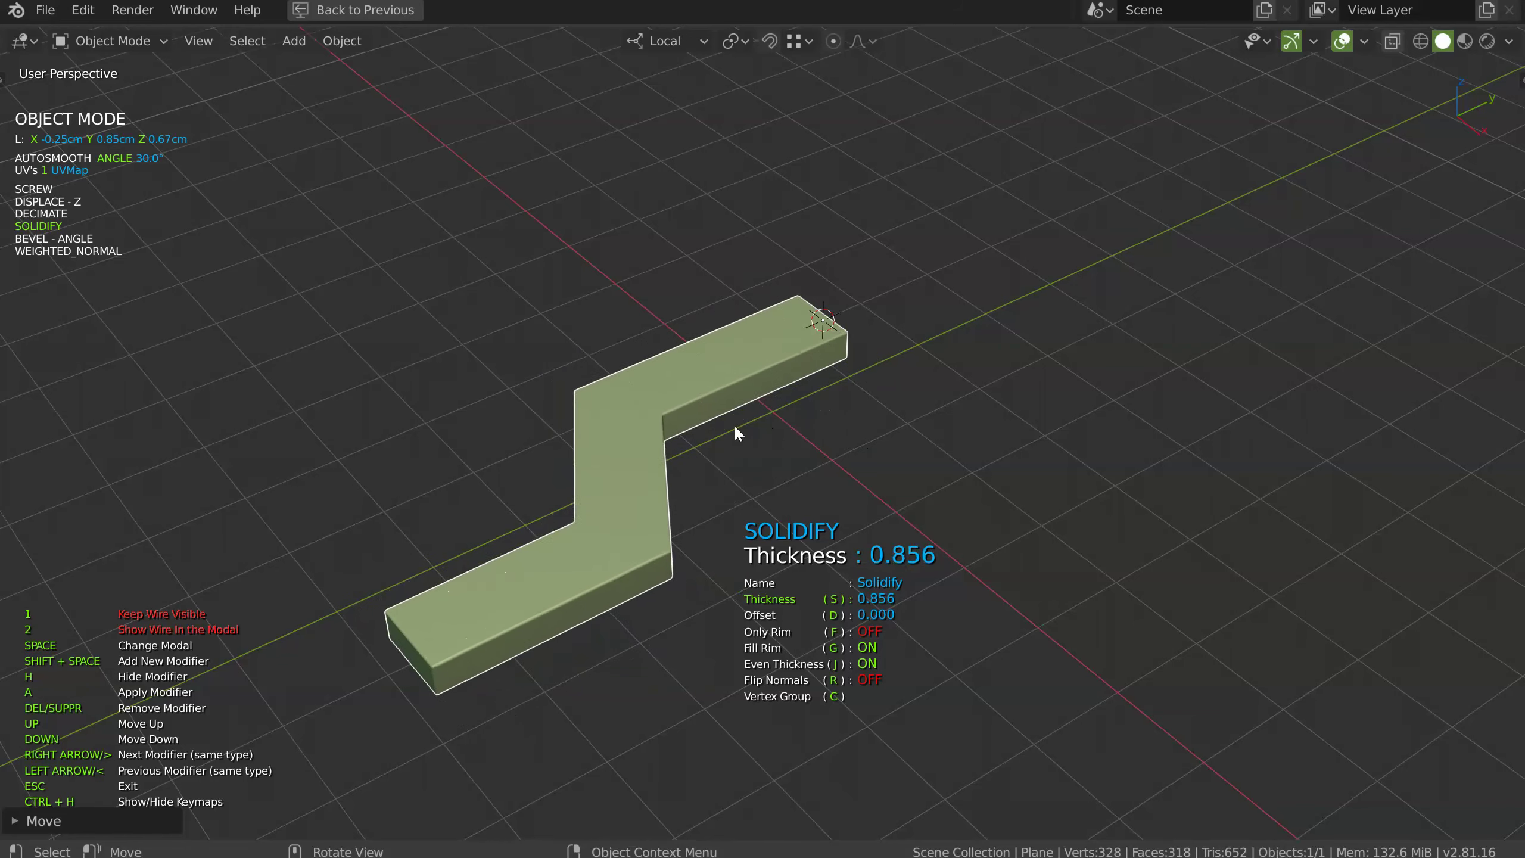
middle_click_drag(711, 433, 750, 441)
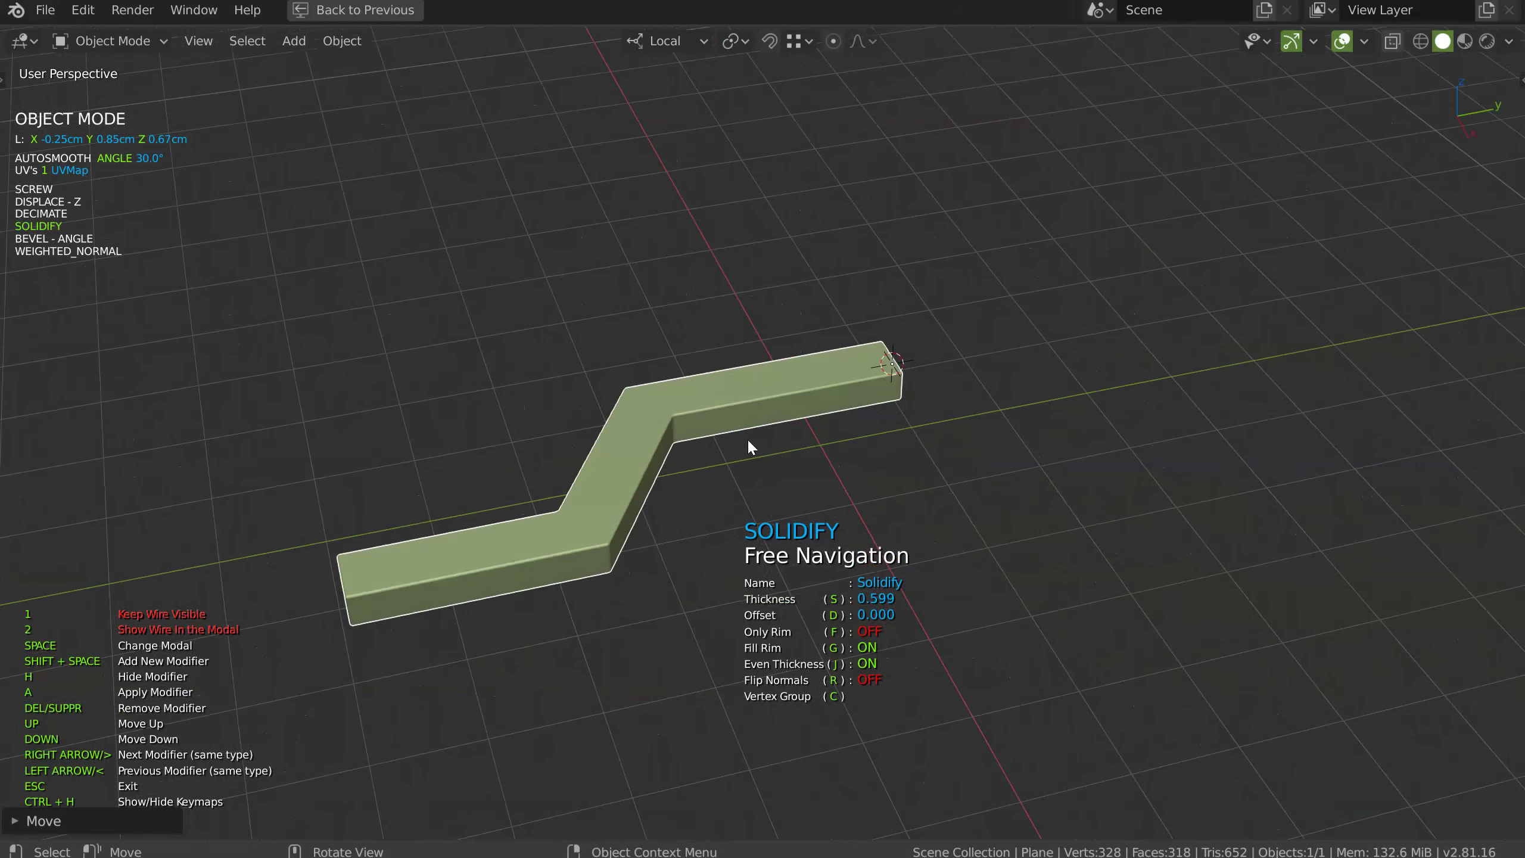
key("Escape")
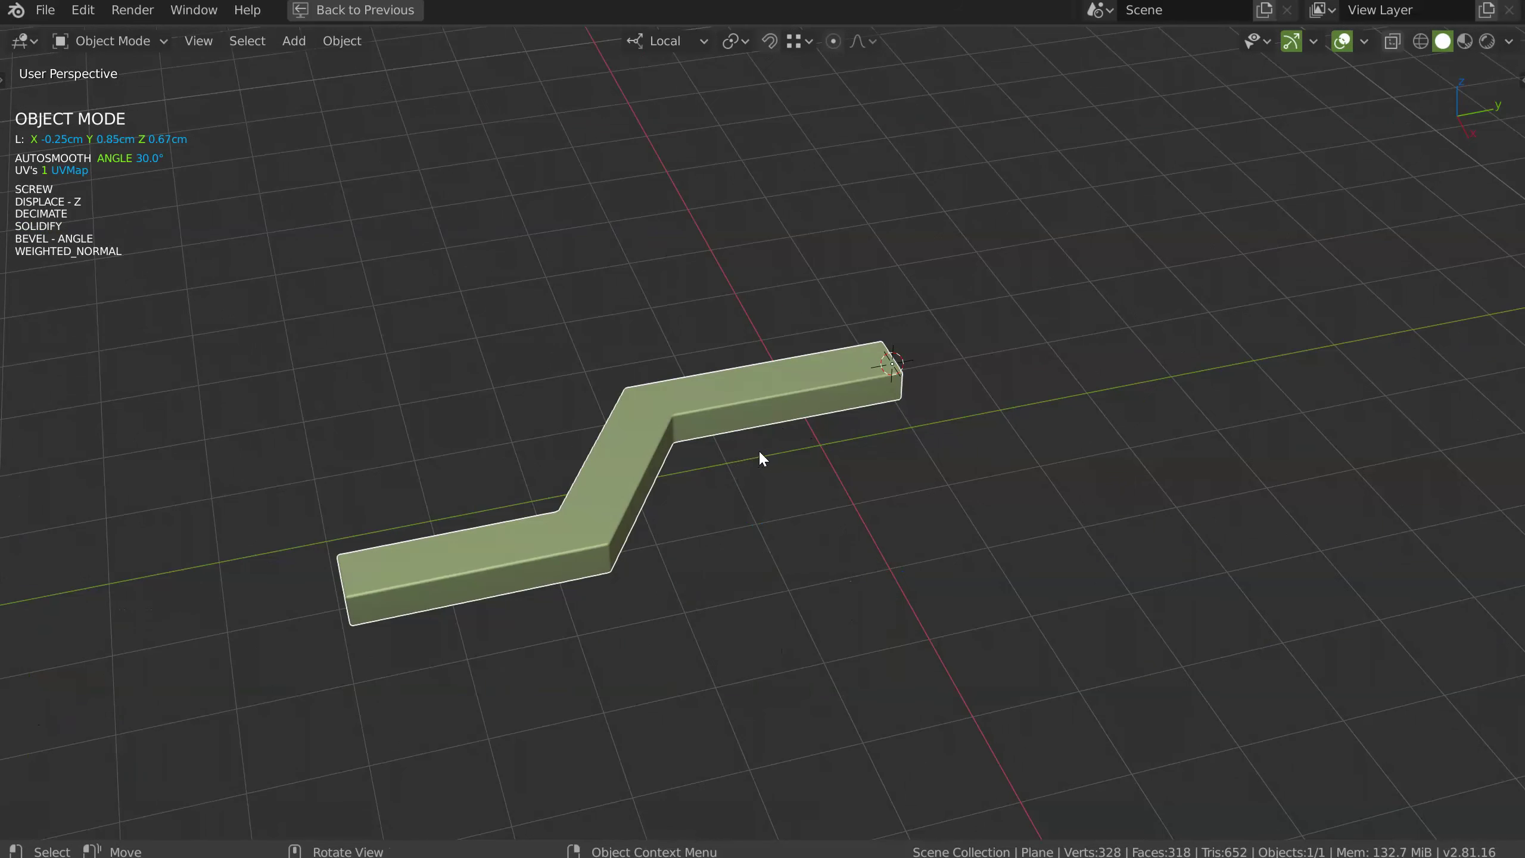
Delete the Z-shaped Solid Line object
key("alt+g")
middle_click_drag(749, 464, 749, 407)
key("x")
left_click(741, 384)
Start the Cutter, reset the 3D cursor to the world origin and enable Creation on Cursor
key("space")
left_click(601, 428)
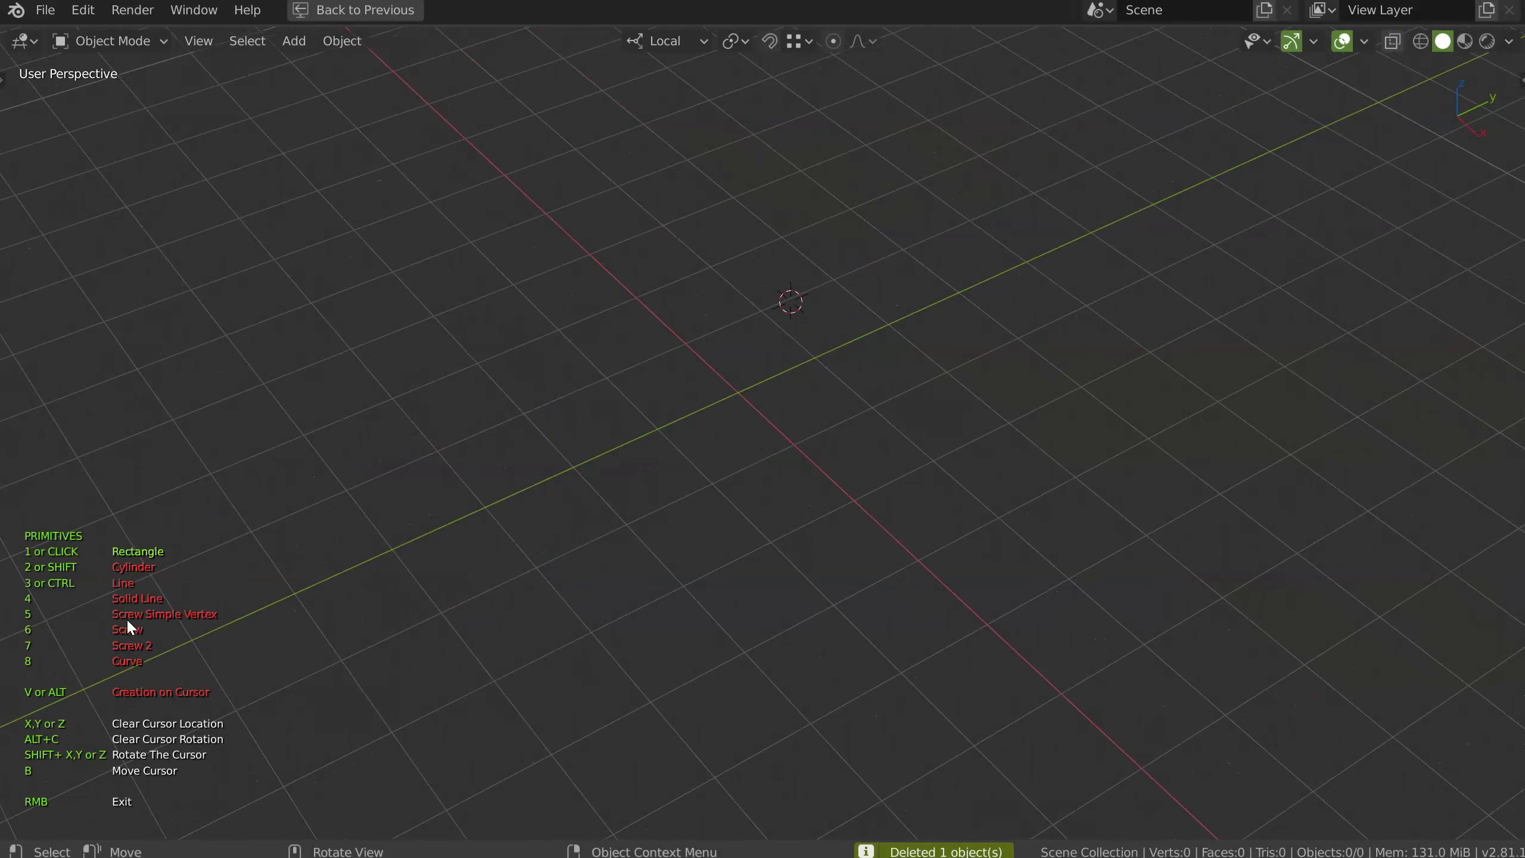
key("shift+c")
key("v")
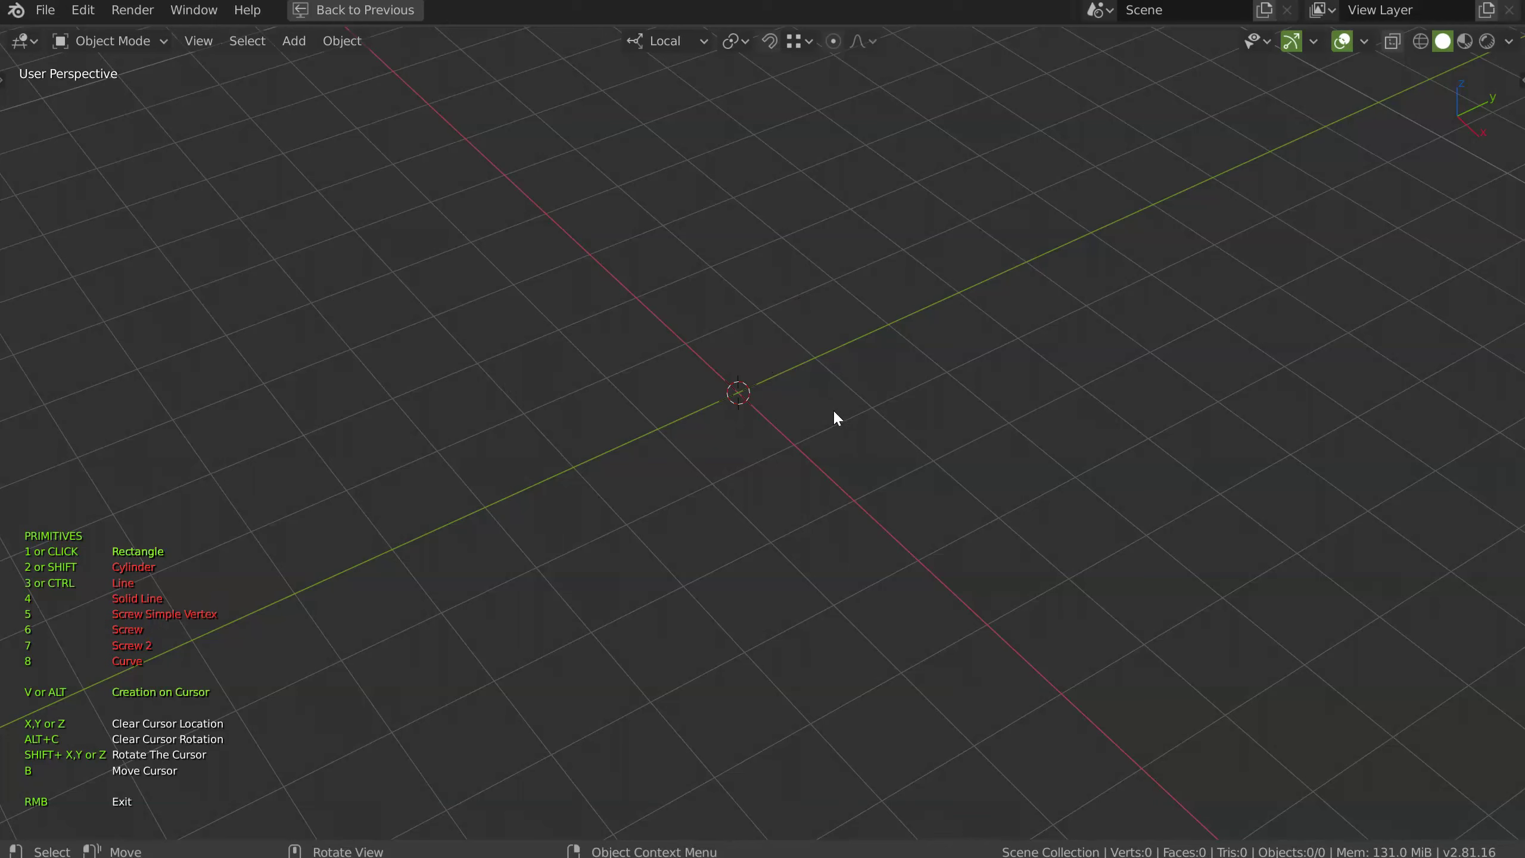
left_click(821, 414)
right_click(850, 434)
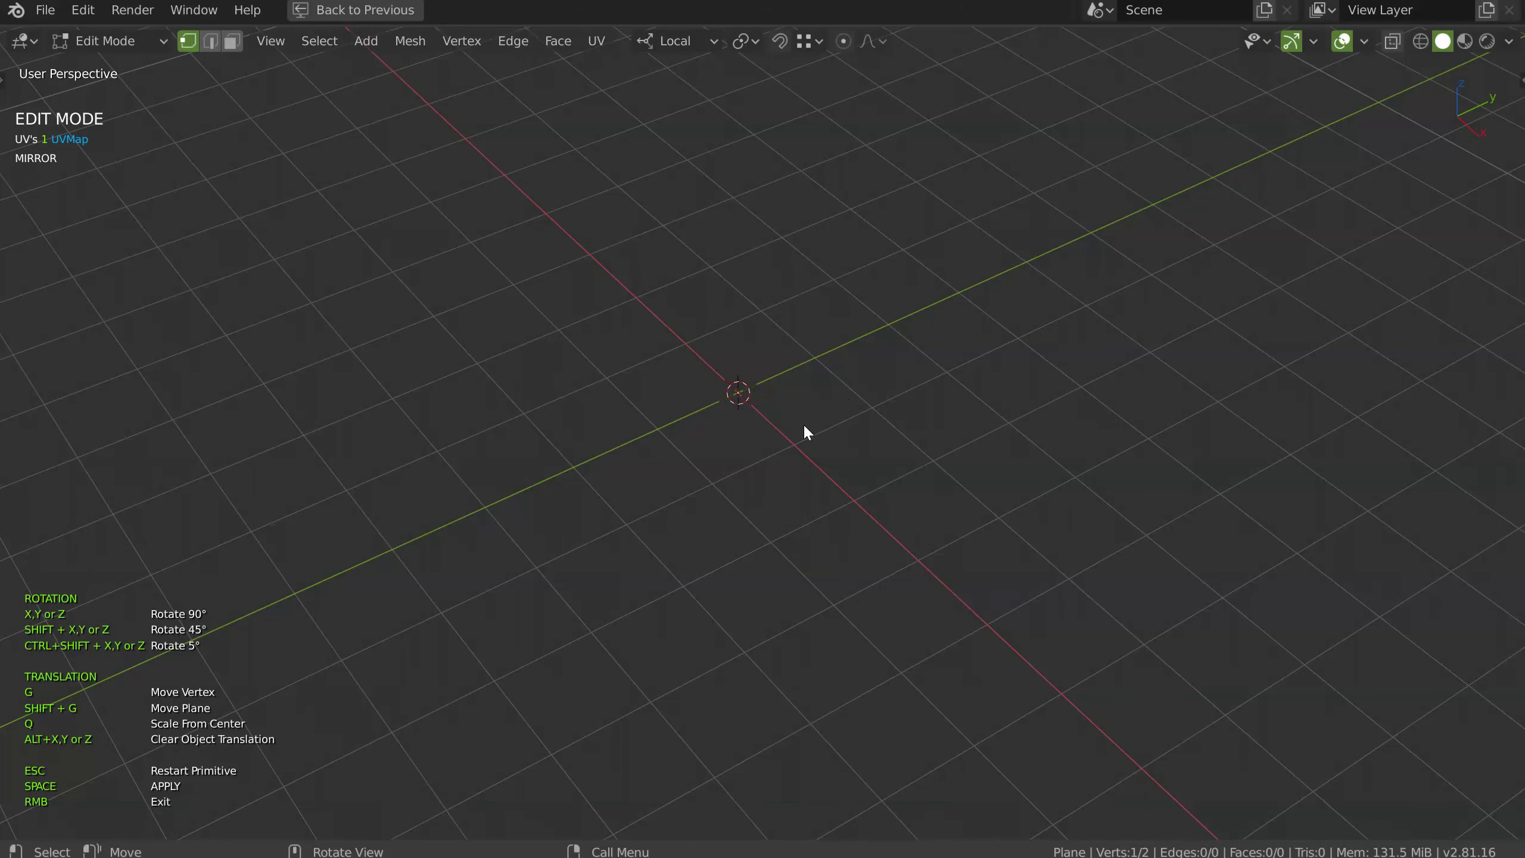
key("Escape")
Create a Screw Simple Vertex on the cursor and move it along local Y to sweep a circle around the origin
key("5")
key("v")
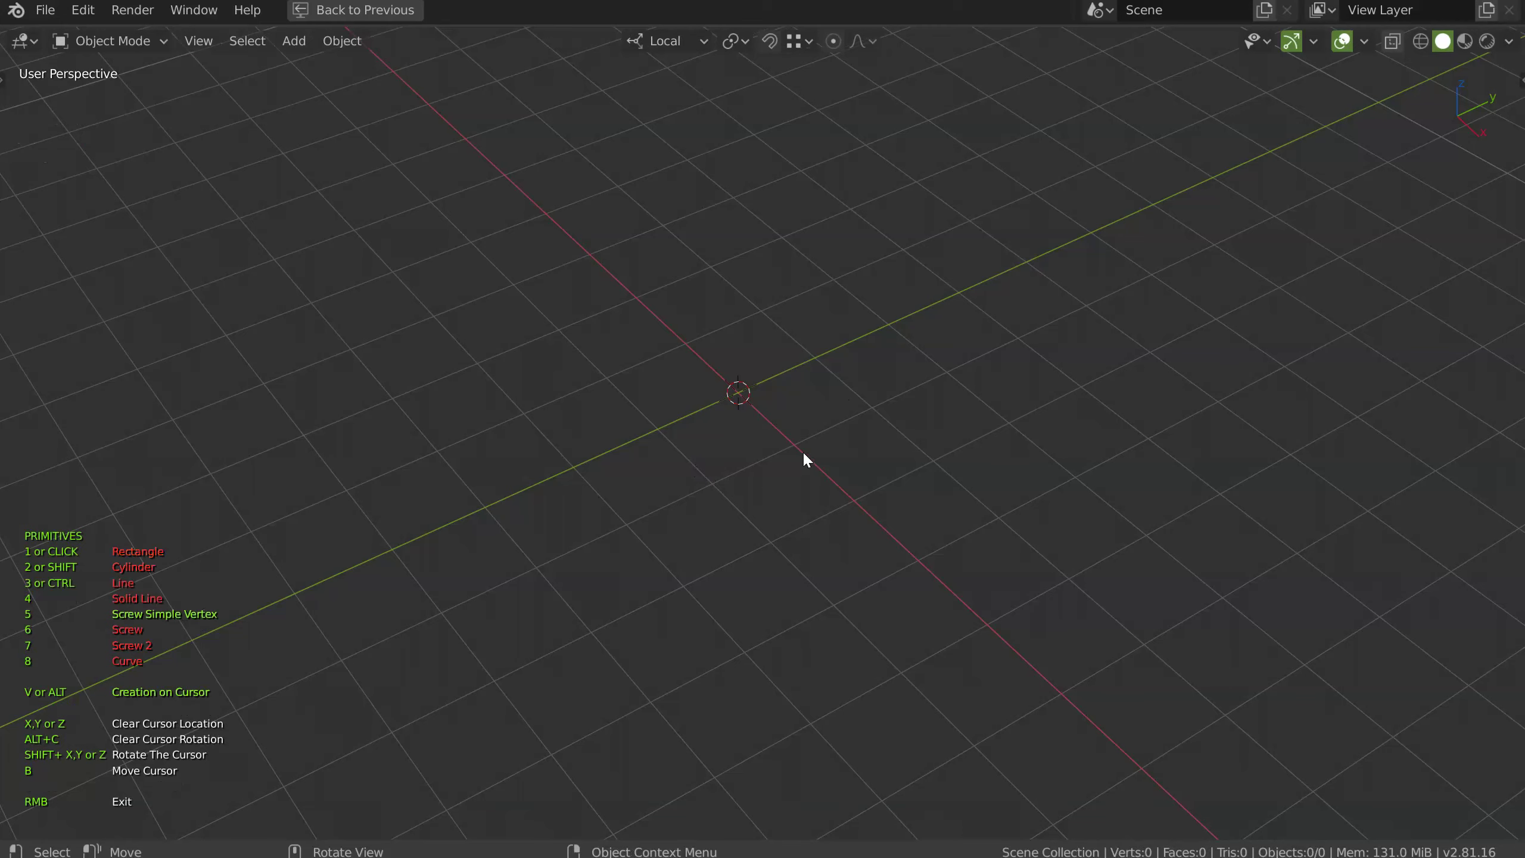
left_click(1022, 359)
middle_click_drag(800, 406, 814, 375, "ctrl")
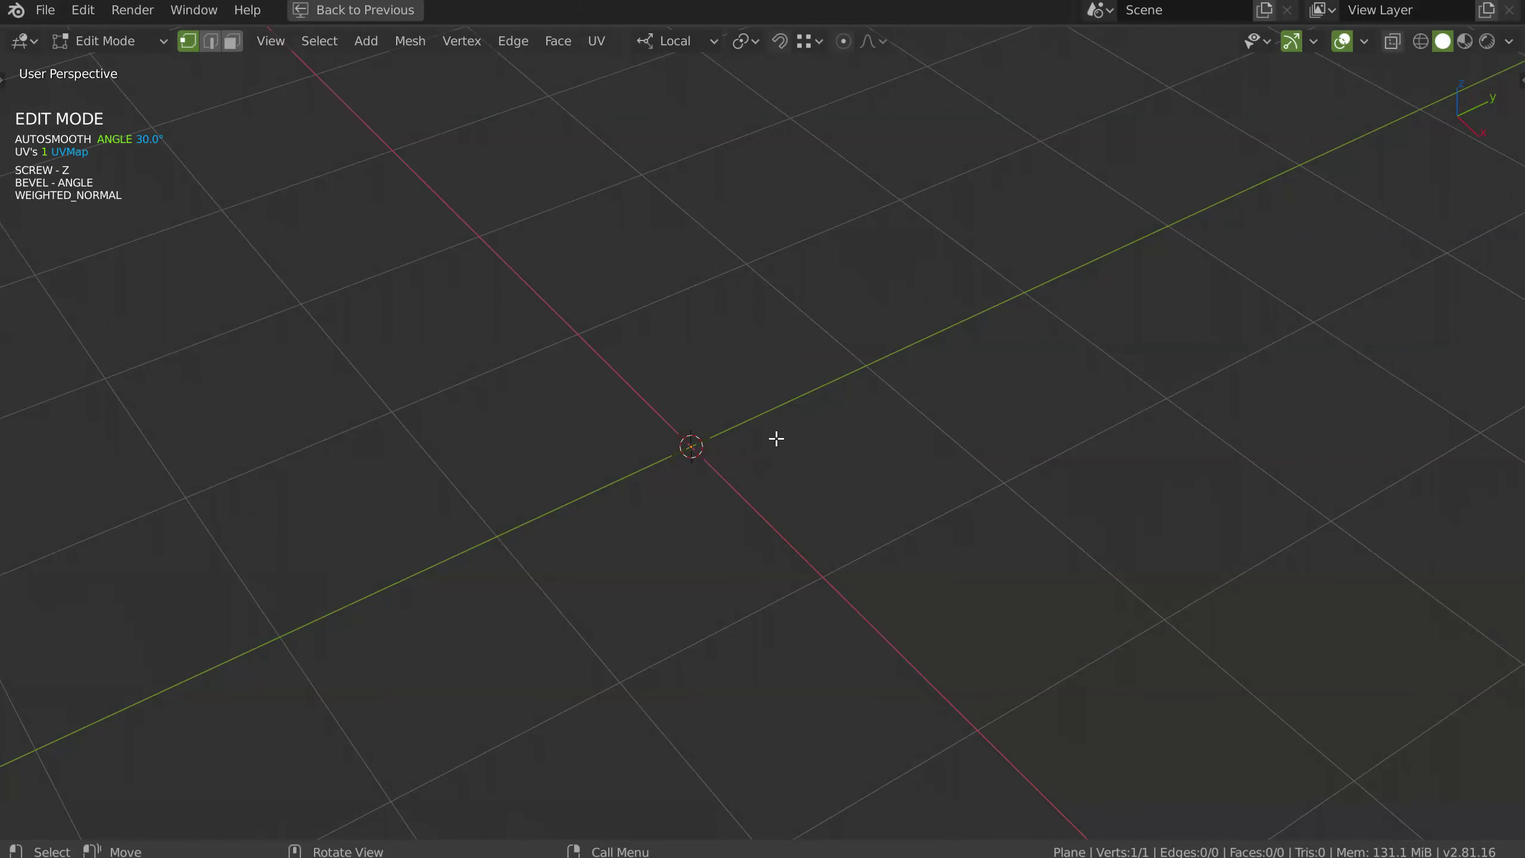
key("g")
key("y")
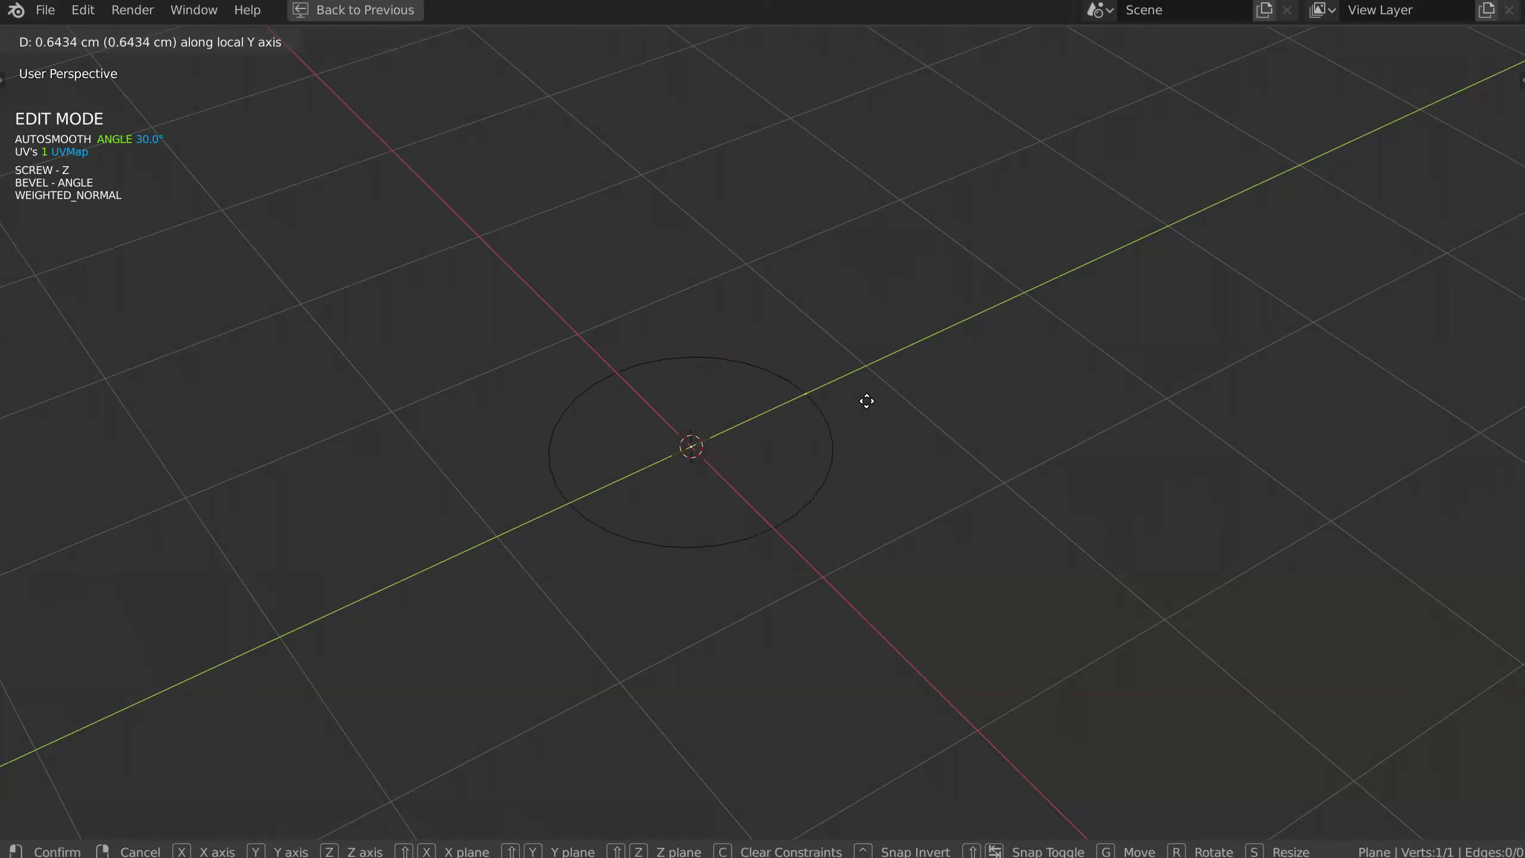
left_click(811, 384)
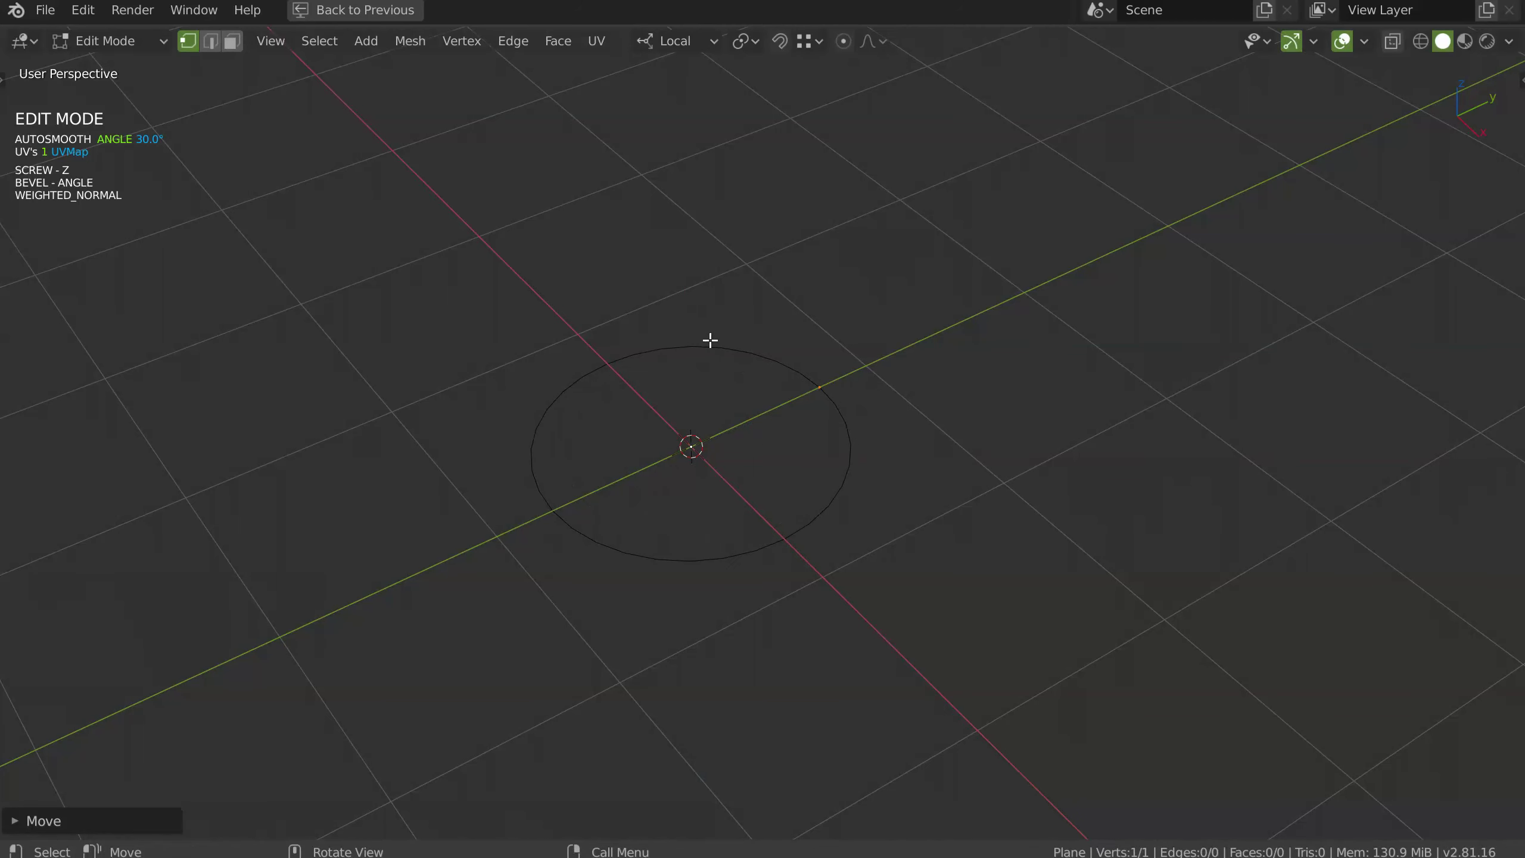
Extrude the vertex up along Z into an inner wall, outward along Y and back down along Z for the upper step
middle_click_drag(807, 481, 797, 375)
key("e")
key("z")
left_click(834, 142)
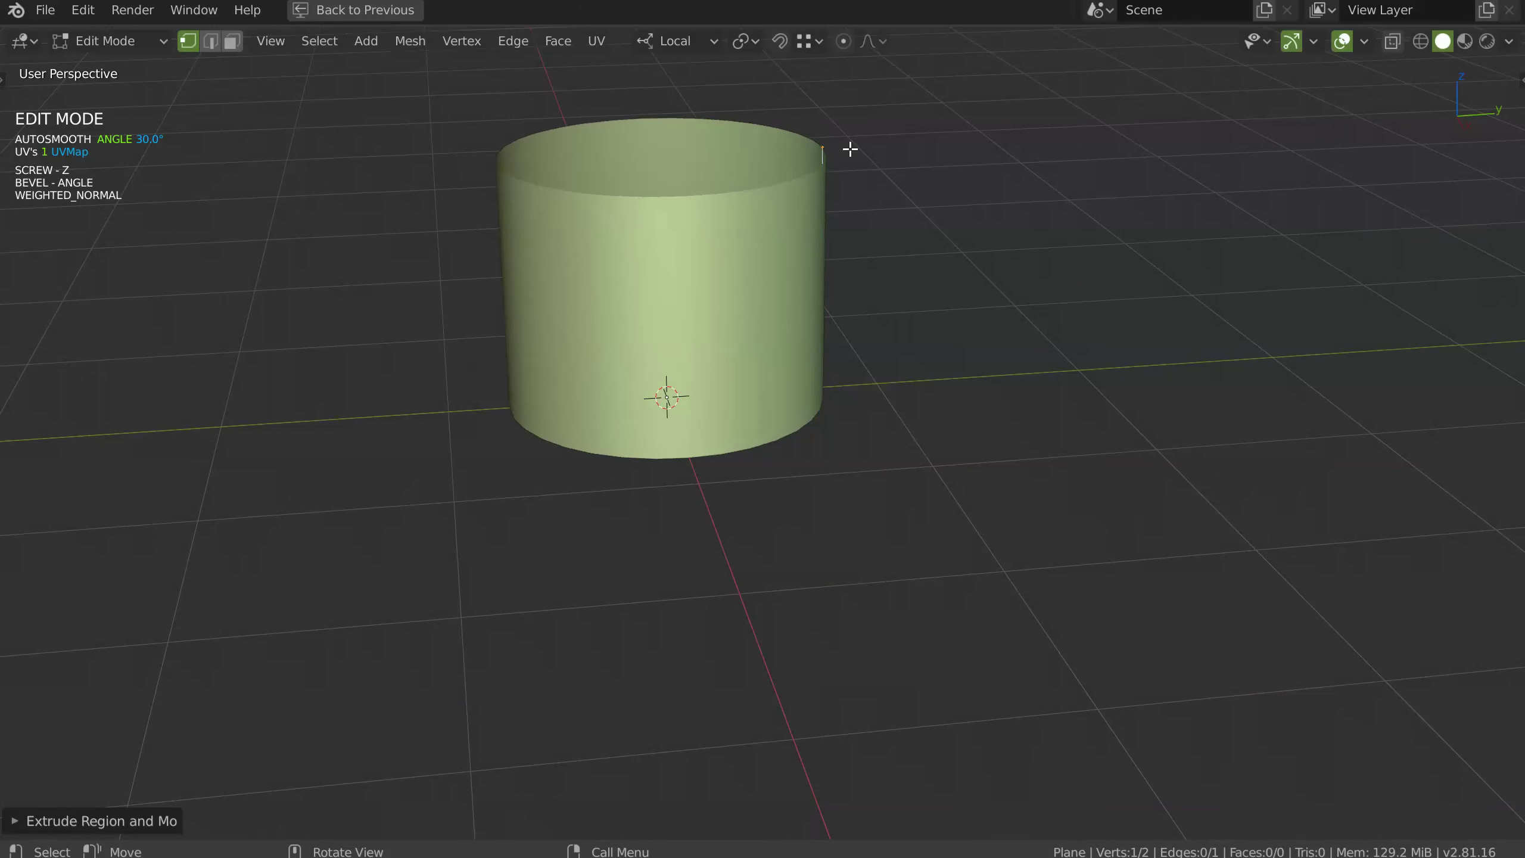
key("e")
key("y")
left_click(882, 149)
middle_click_drag(944, 198, 882, 173)
key("e")
key("z")
left_click(879, 229)
Extrude a second wider step outward along Y and down along Z, and extend it outward along Y into a broad flange
key("e")
key("y")
left_click(919, 253)
key("e")
key("z")
left_click(916, 356)
key("e")
key("y")
left_click(1023, 378)
middle_click_drag(1023, 379, 1021, 354)
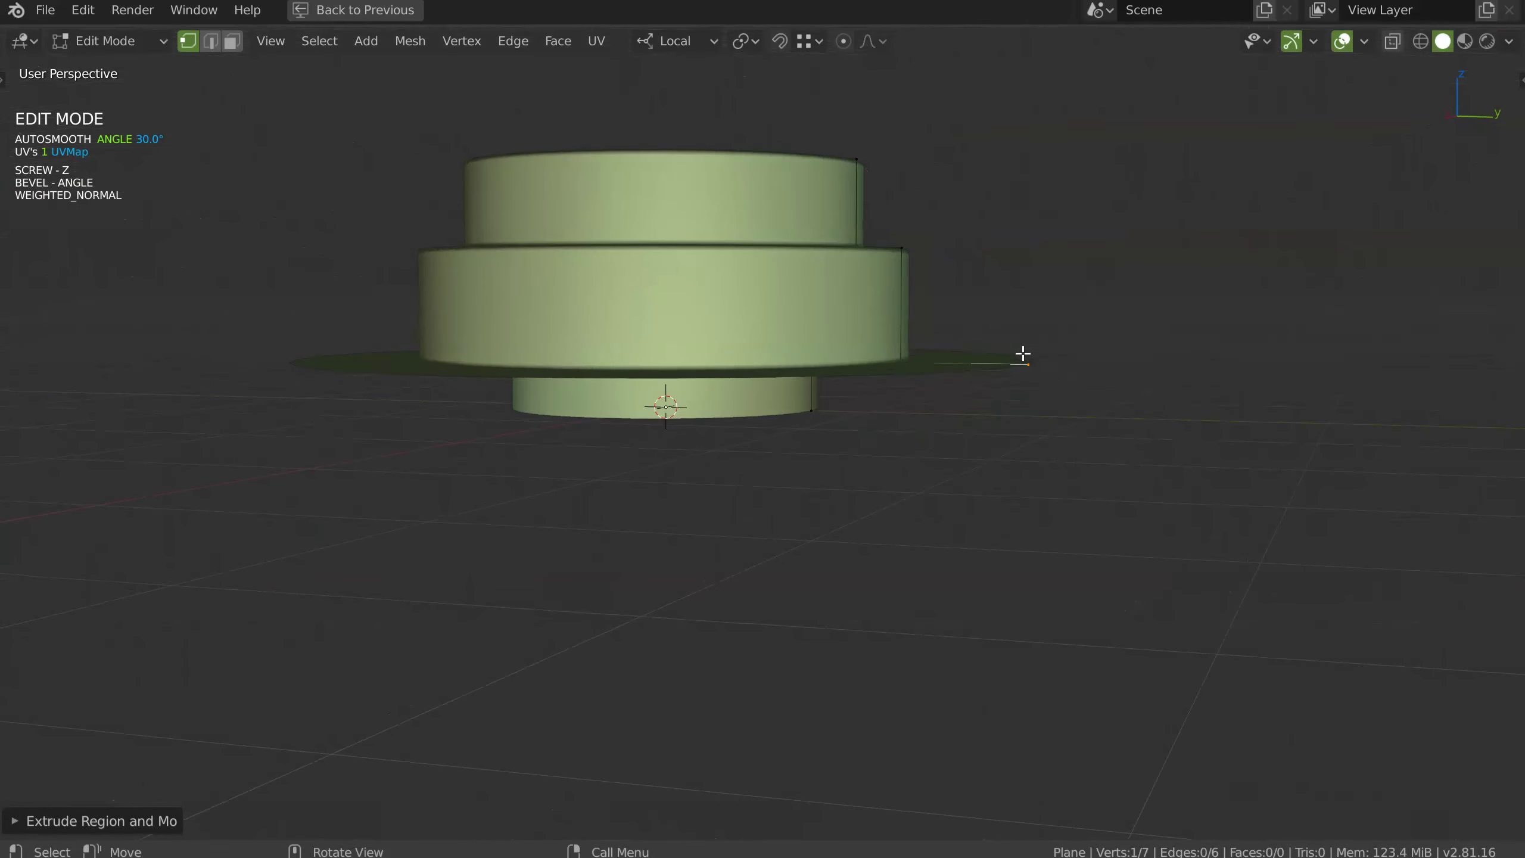
Extrude the flange's outer end down along Z, level with the bottom of the inner wall
key("e")
key("z")
left_click(848, 411)
middle_click_drag(889, 413, 991, 446)
key("e")
key("z")
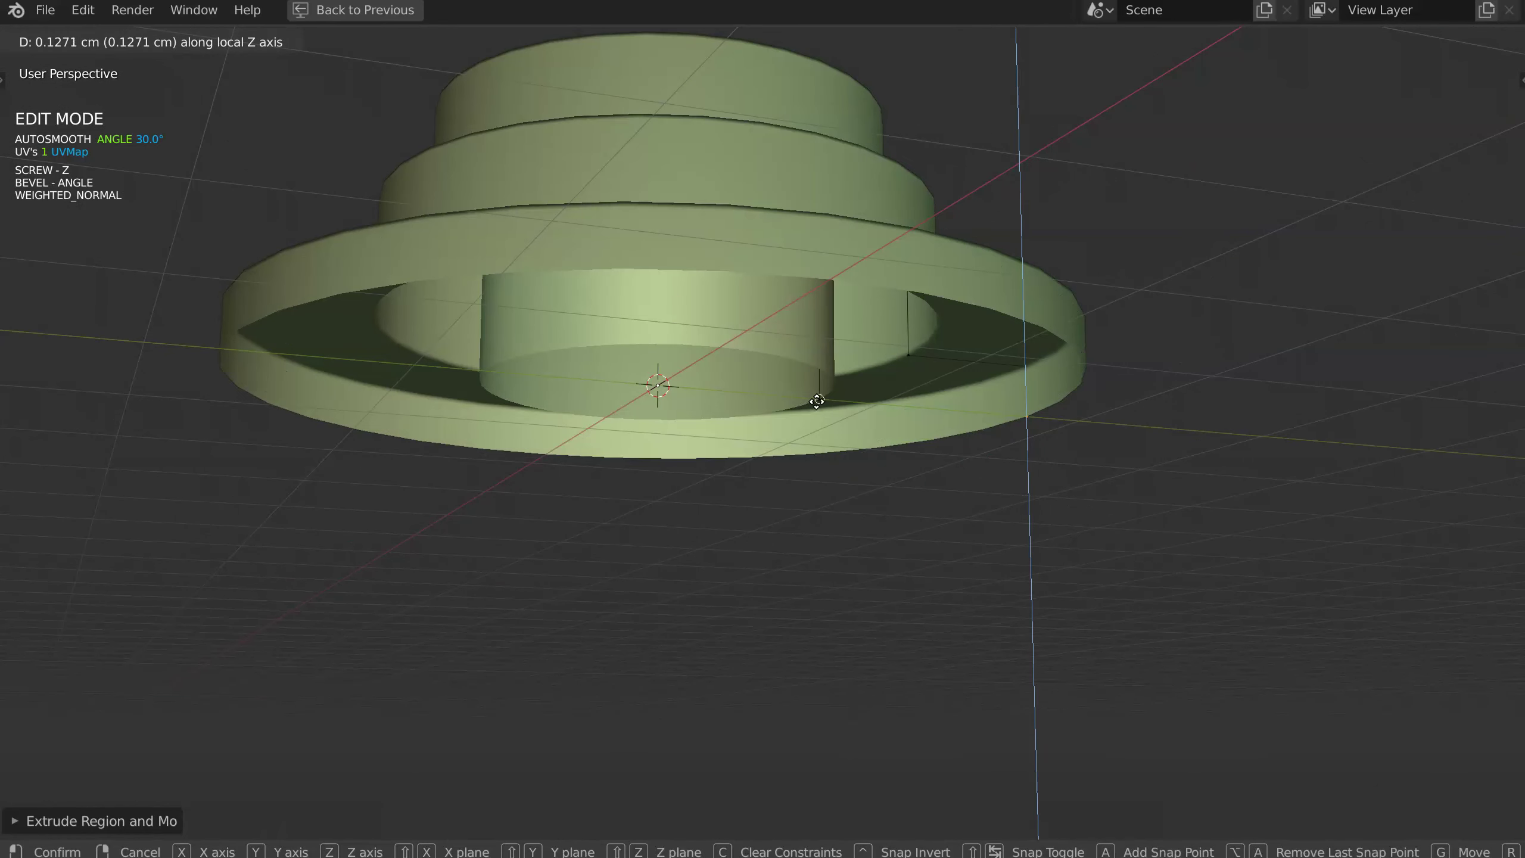
left_click(816, 403)
Join the rim's end vertex to the inner wall's bottom vertex to close the profile, and return to Object Mode
left_click(820, 398, "shift")
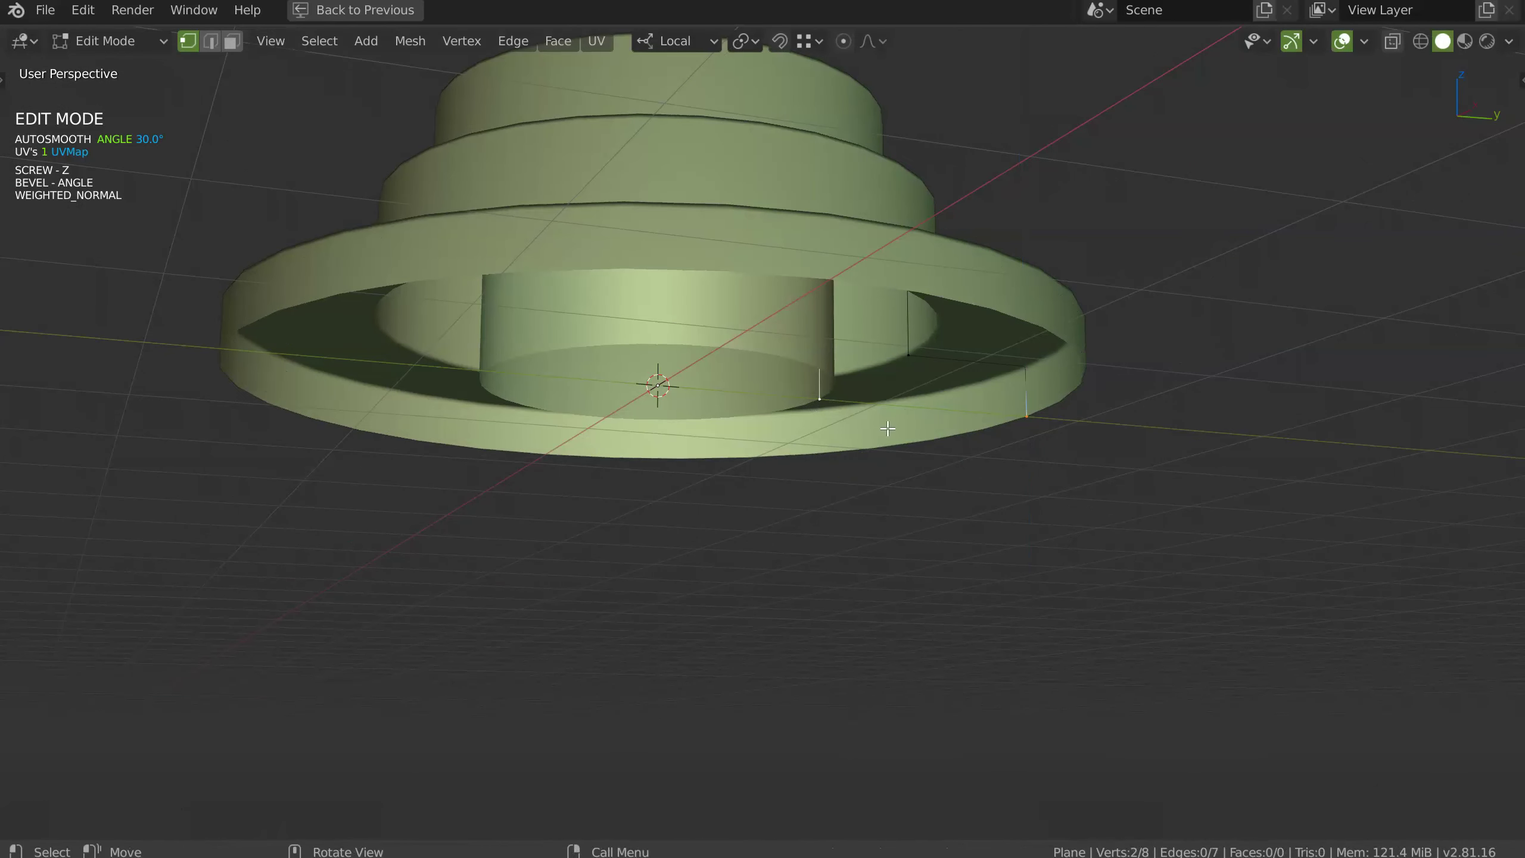
middle_click_drag(887, 428, 845, 368)
key("Tab")
middle_click_drag(859, 234, 971, 354)
scroll(818, 385, "down", 3)
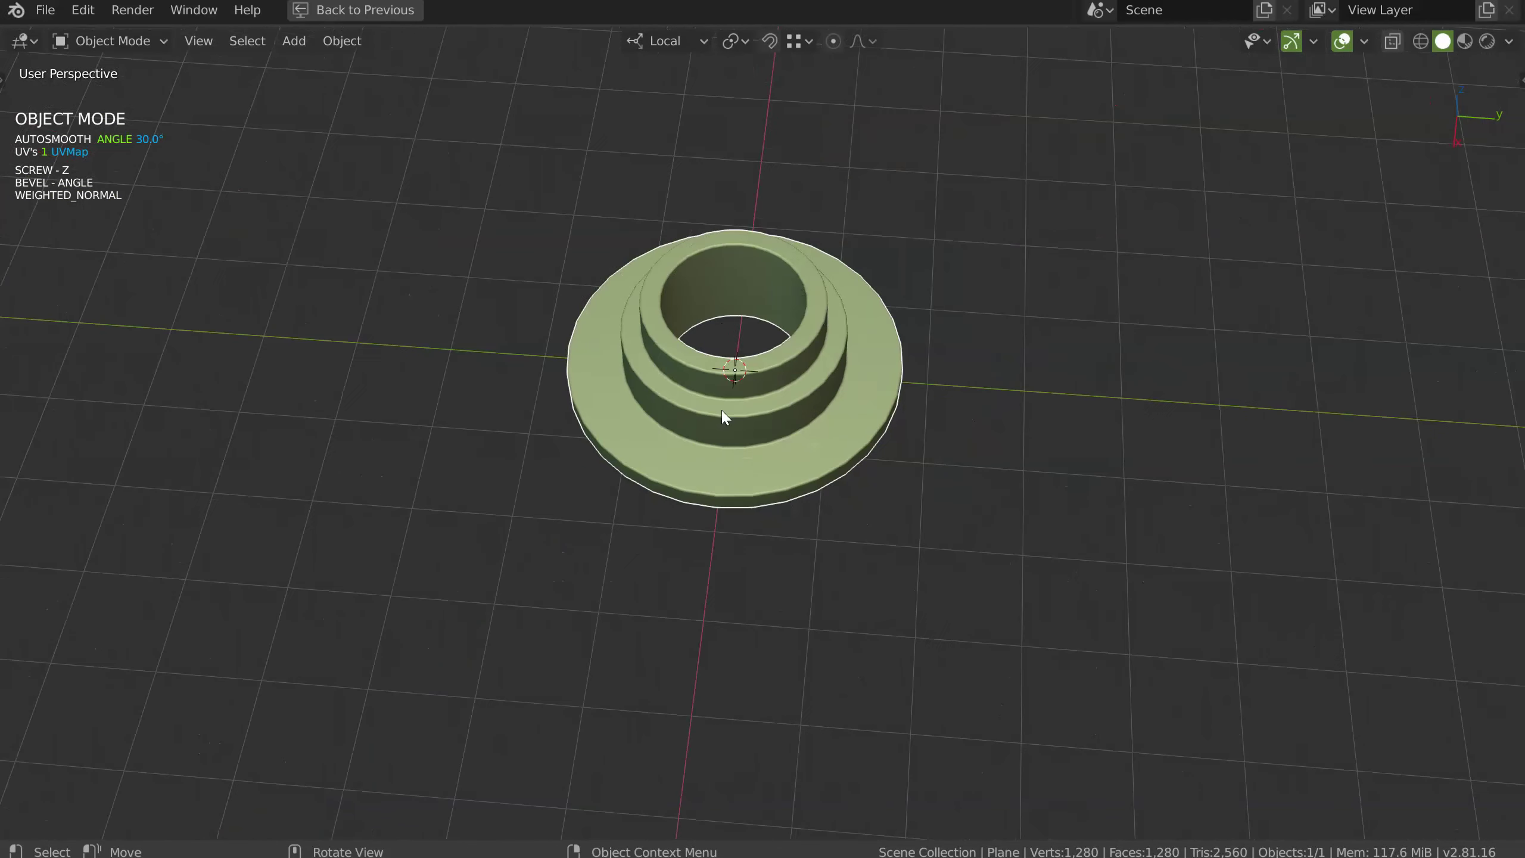
Create a solid cylinder with the Cutter at the centre of the ring
middle_click_drag(763, 446, 894, 371)
key("space")
left_click(732, 373)
key("space")
left_click(925, 386)
left_click(1125, 377)
Widen the cylinder with a Displace strength of about 0.73
key("space")
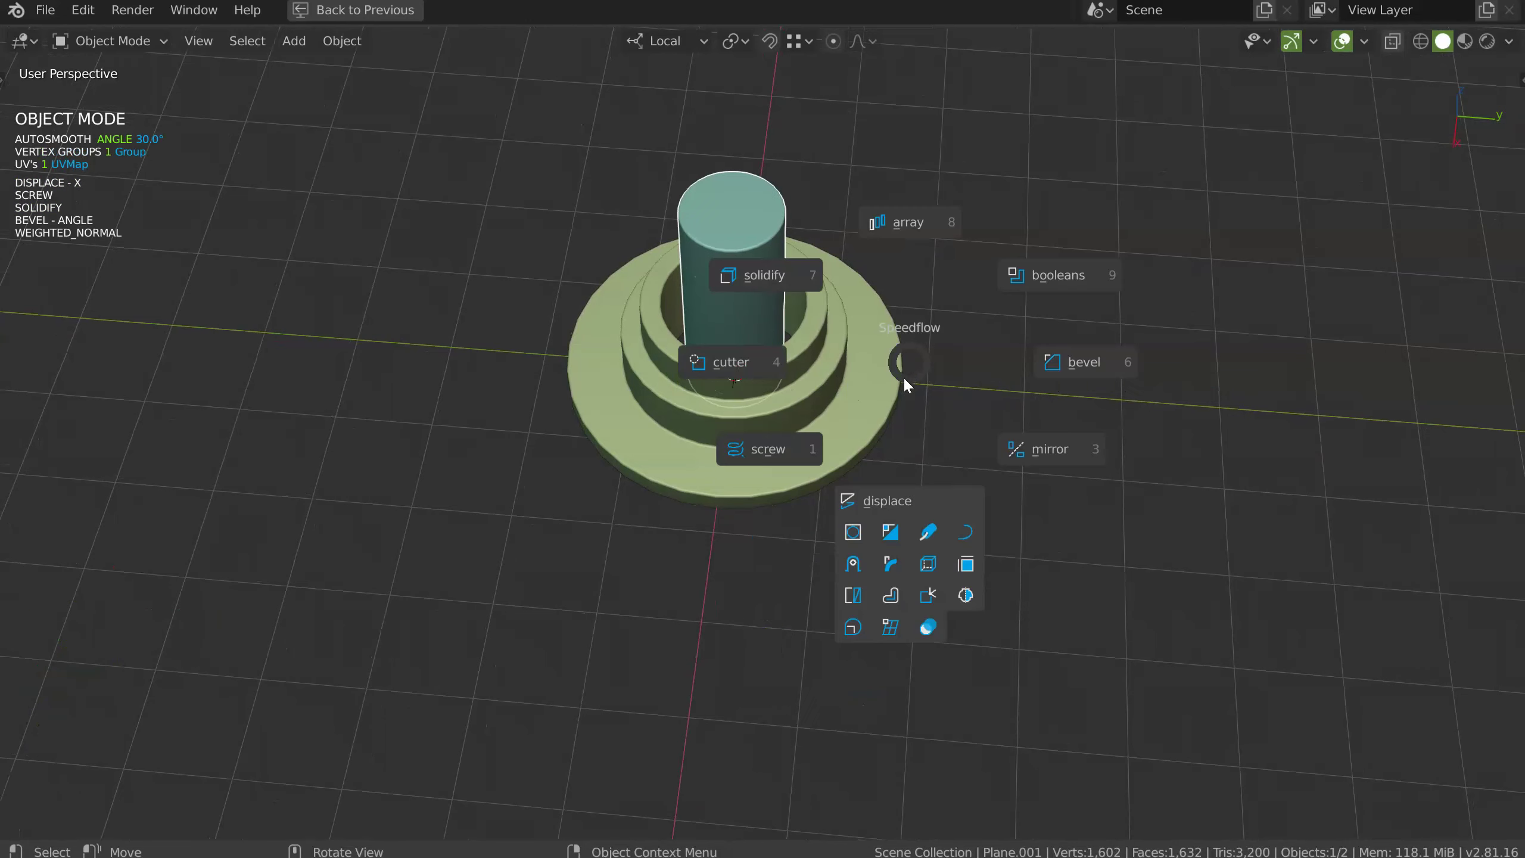
left_click(919, 497)
key("s")
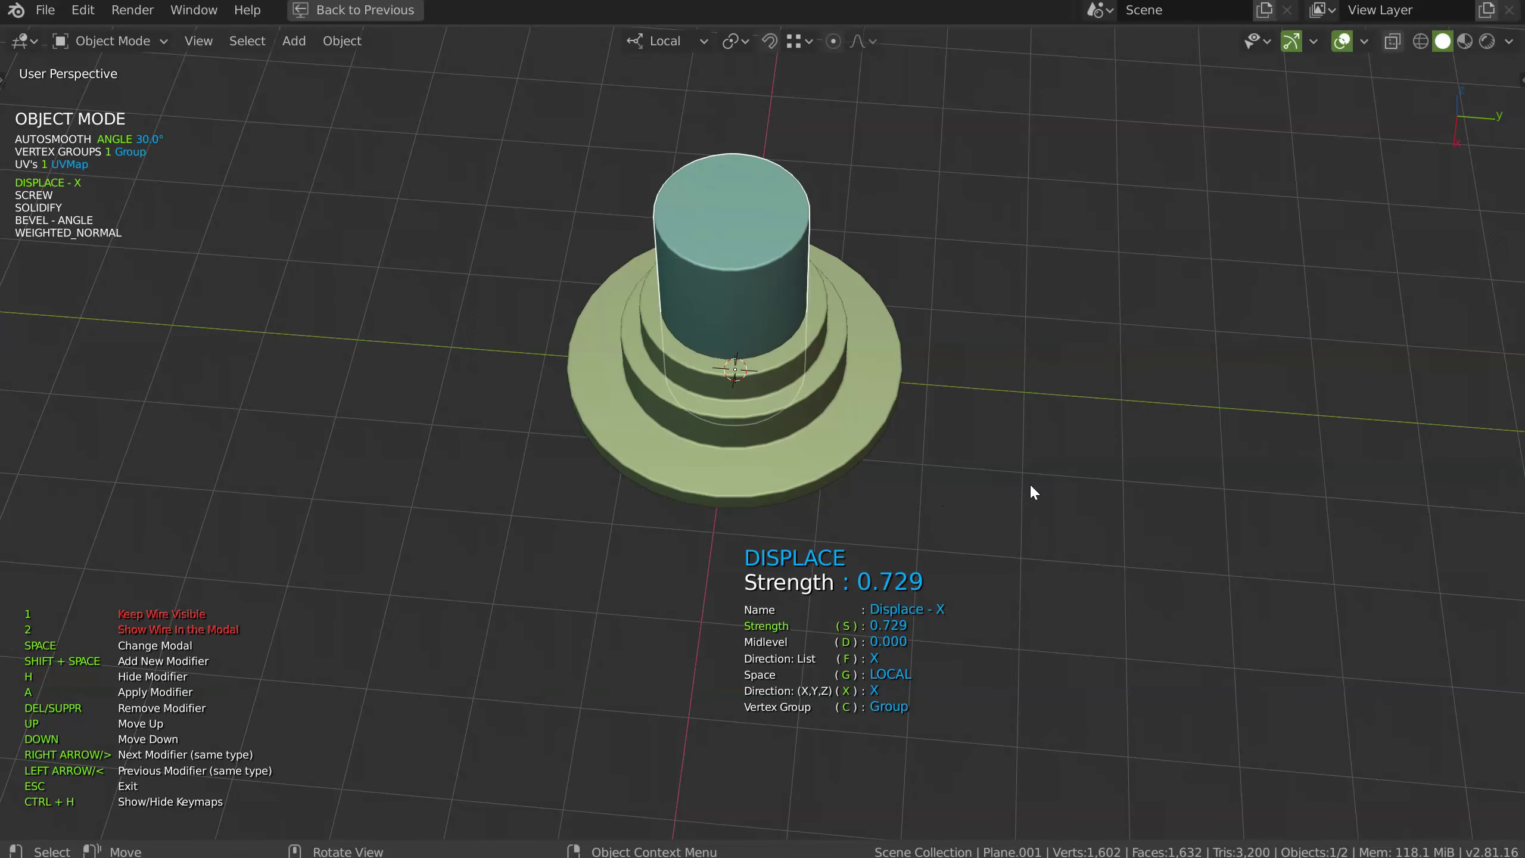
left_click(1027, 484)
middle_click_drag(1027, 483, 822, 423)
key("Escape")
Delete the ring and the cylinder, and draw a solid rectangular box about 1.9 cm high with the Cutter
left_click(822, 387, "shift")
key("Delete")
key("space")
left_click(664, 413)
left_click(779, 426)
left_click(796, 638)
left_click(959, 510)
right_click(927, 434)
mouse_move(928, 434)
middle_mouse_down()
mouse_move(856, 369)
mouse_move(911, 427)
middle_mouse_up()
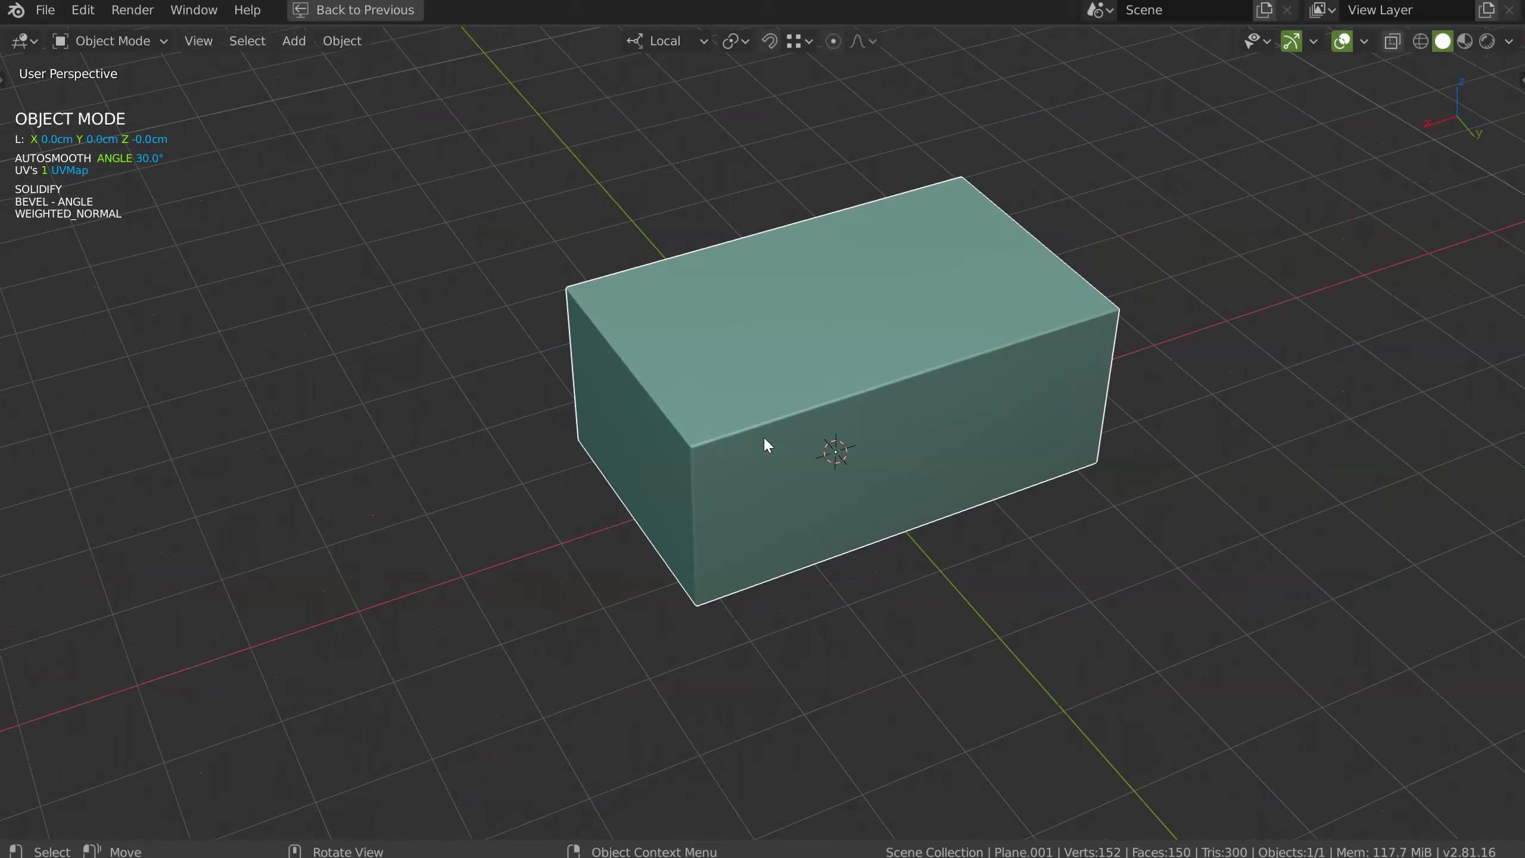
Place a Screw primitive on the box's top face as a Boolean Difference with the Cutter
key("q")
left_click(746, 436)
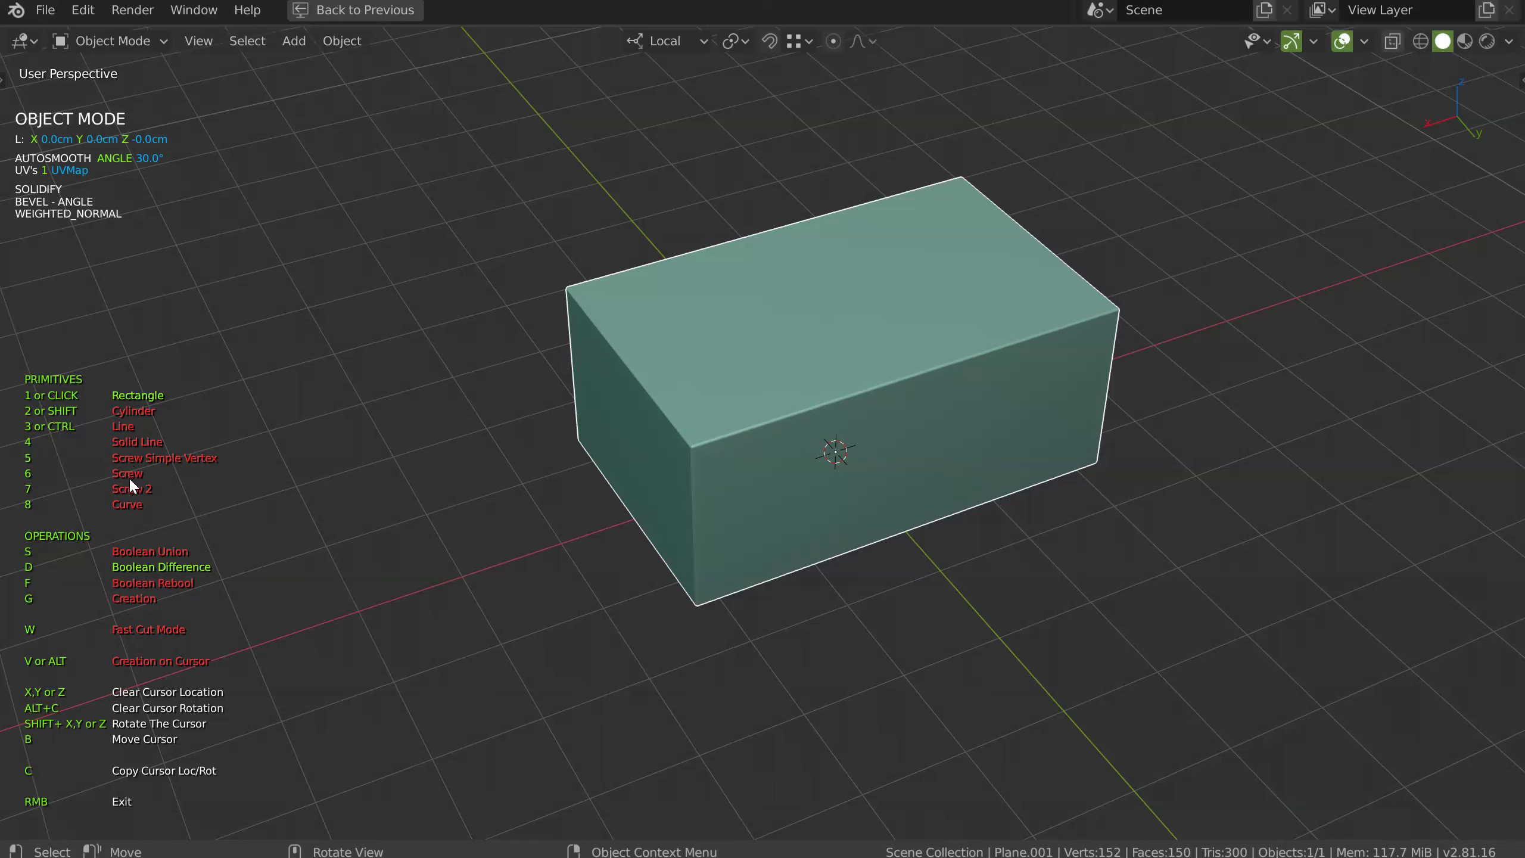
key("6")
middle_click_drag(783, 291, 751, 348)
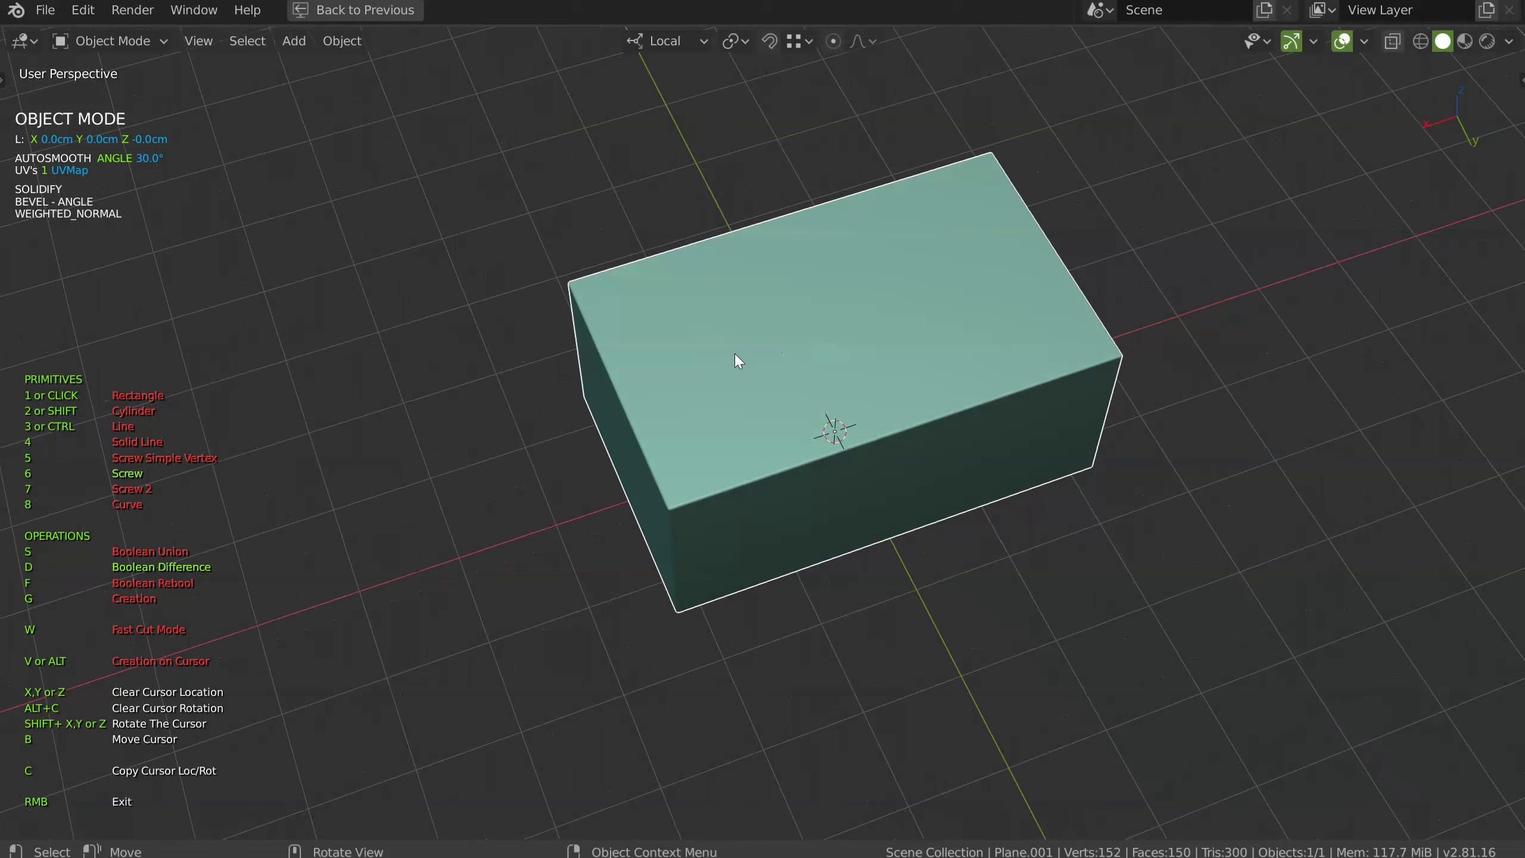
left_click(736, 350)
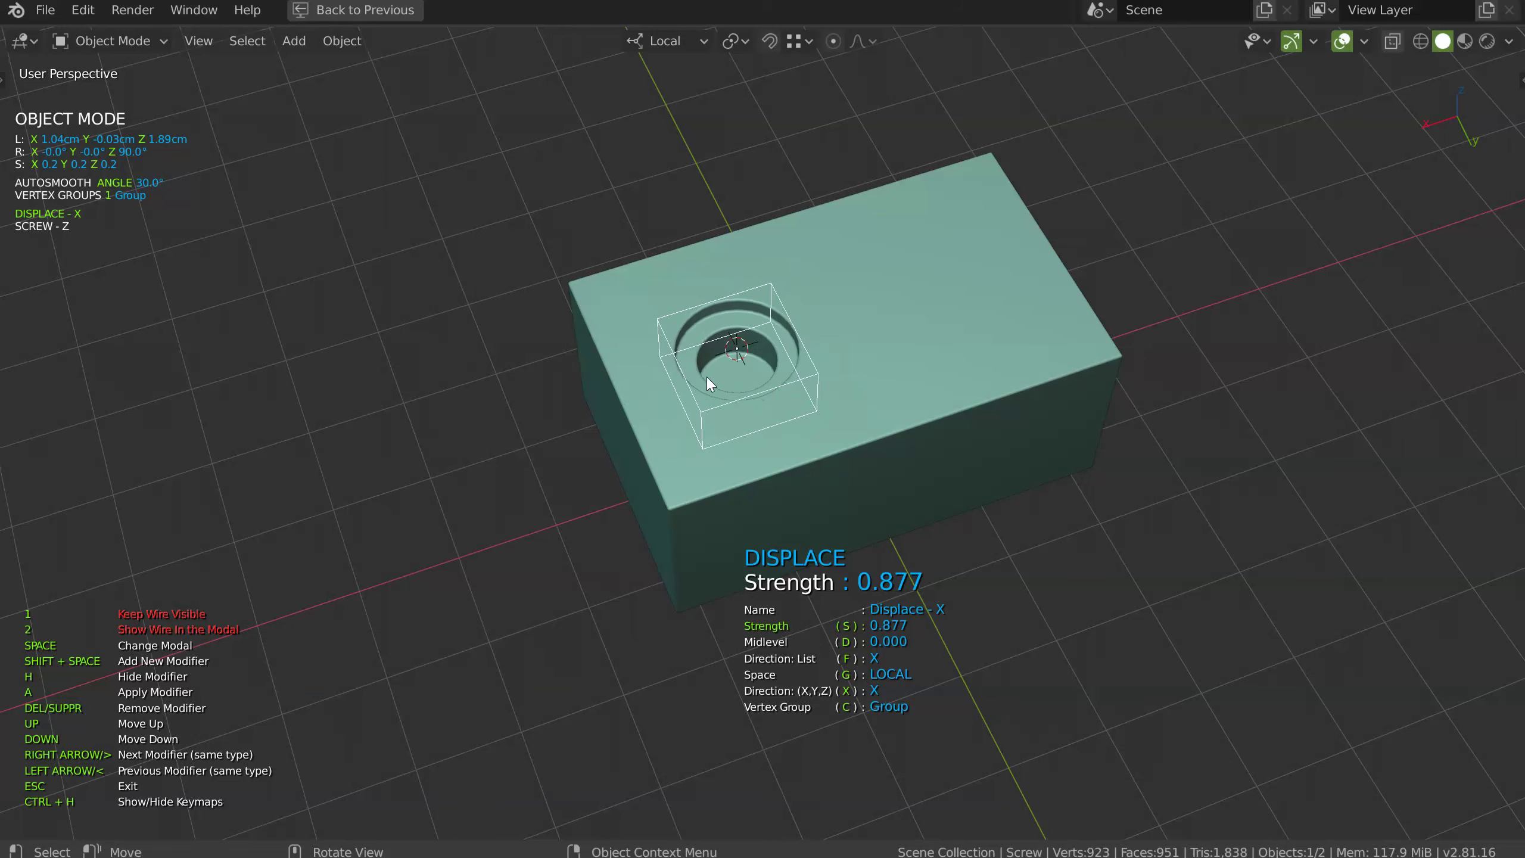
Set the Screw cutter's Displace strength to 1.923 and scale the cutter to about 0.4 of its size
key("space")
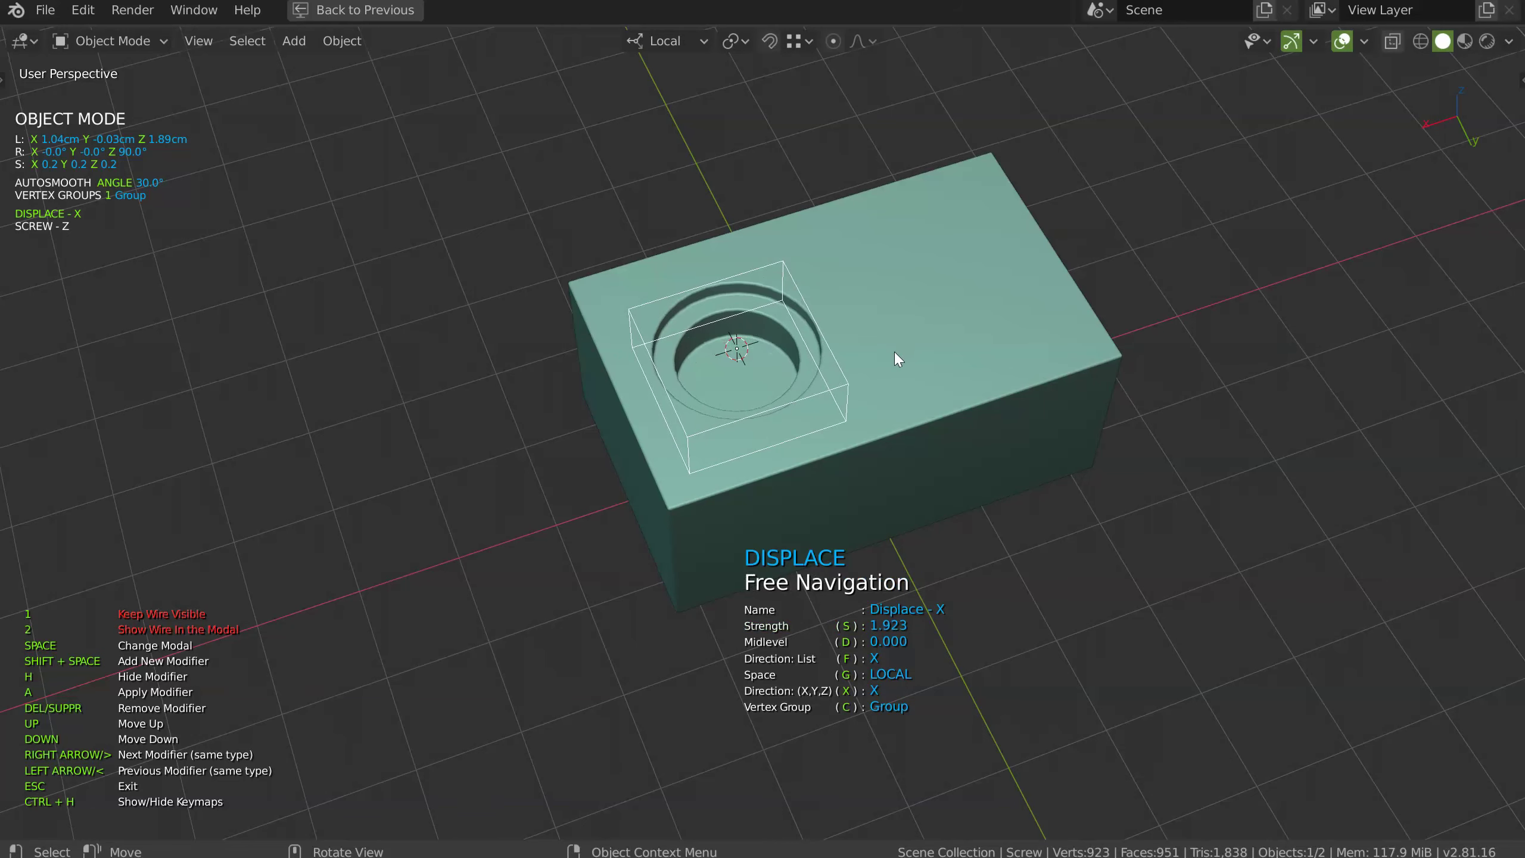
key("Escape")
key("s")
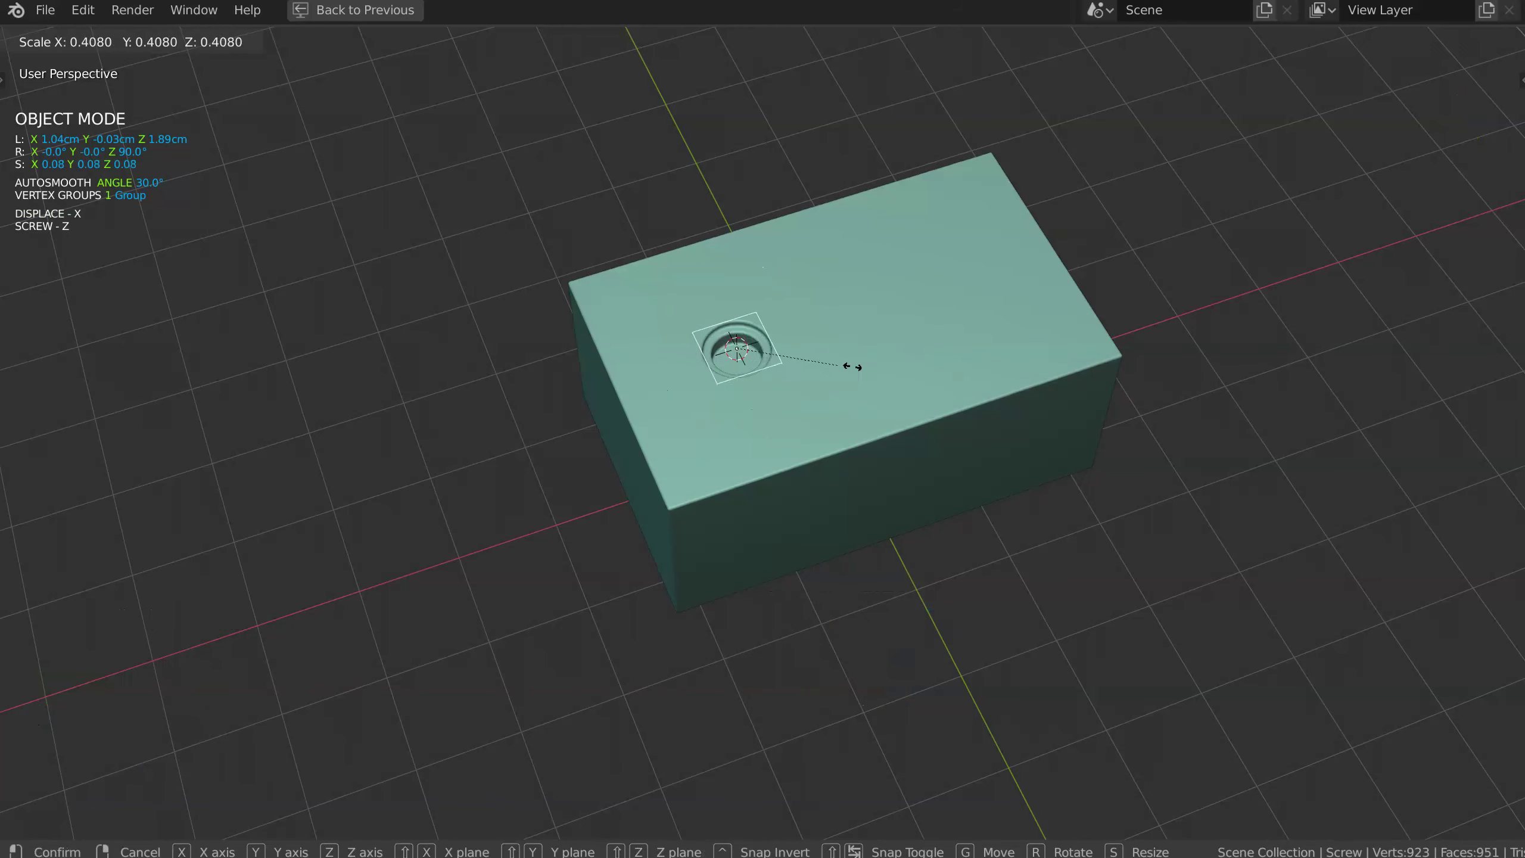
left_click(837, 366)
Cut a Screw 2 recess into the box's top face beside the stepped hole, scaling its cutter to 0.13
left_click(870, 404)
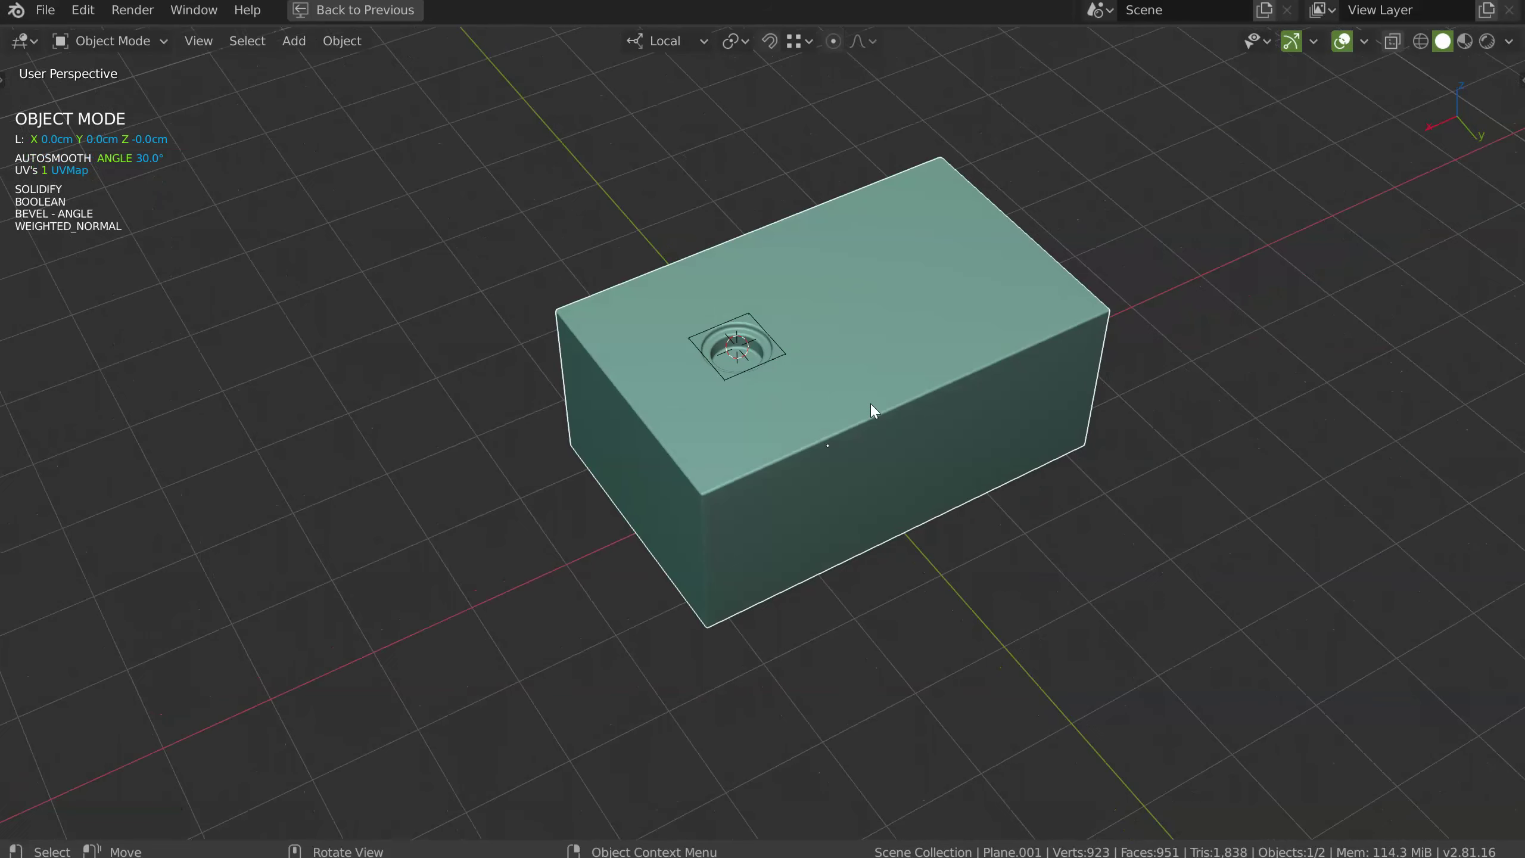
key("f")
left_click(720, 411)
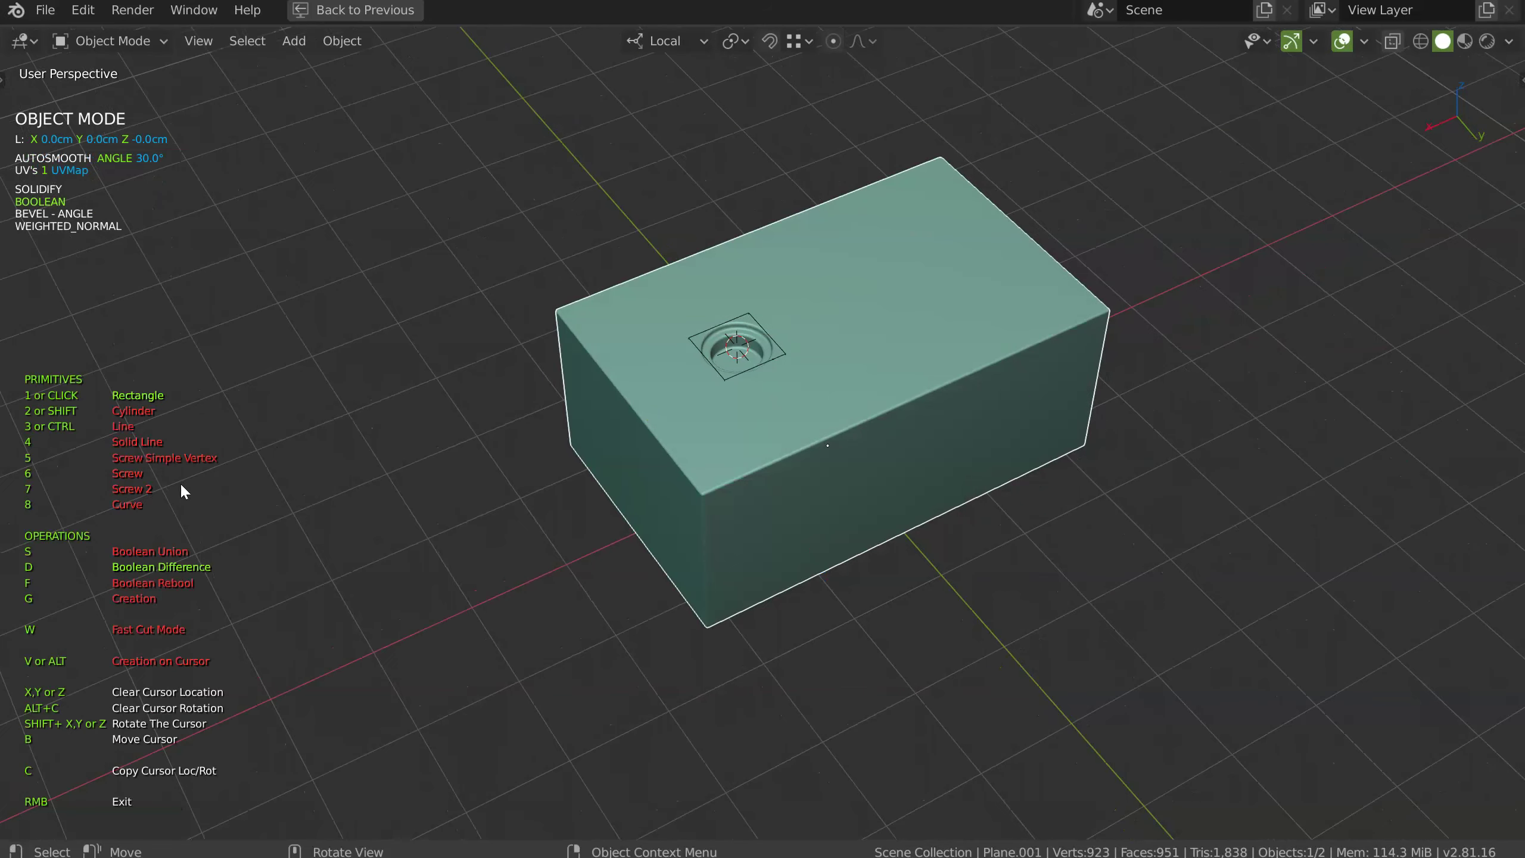
key("7")
left_click(891, 324)
left_click(887, 328)
key("Escape")
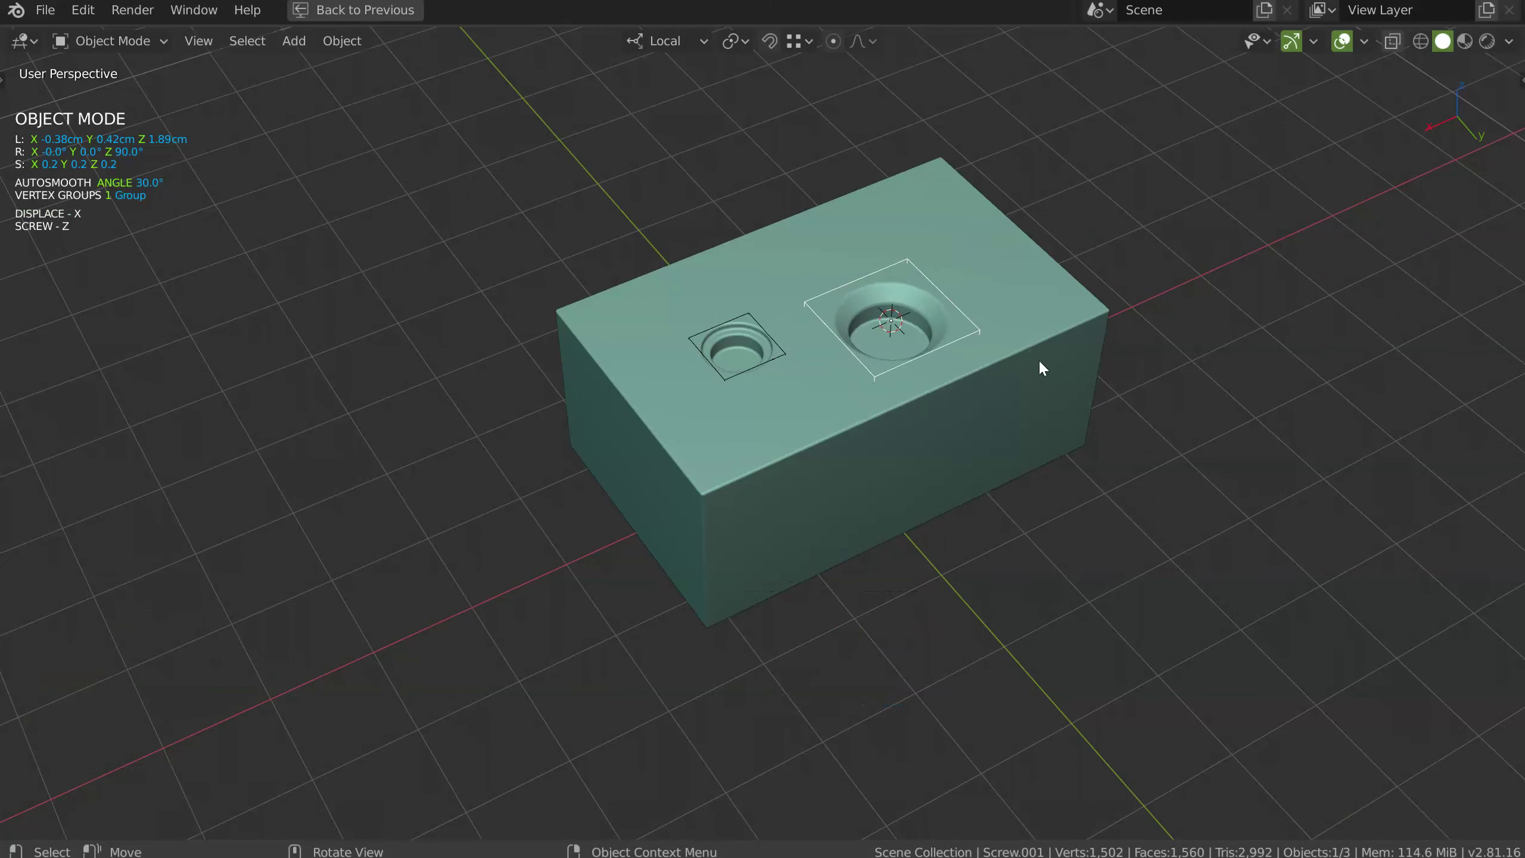
key("s")
left_click(991, 358)
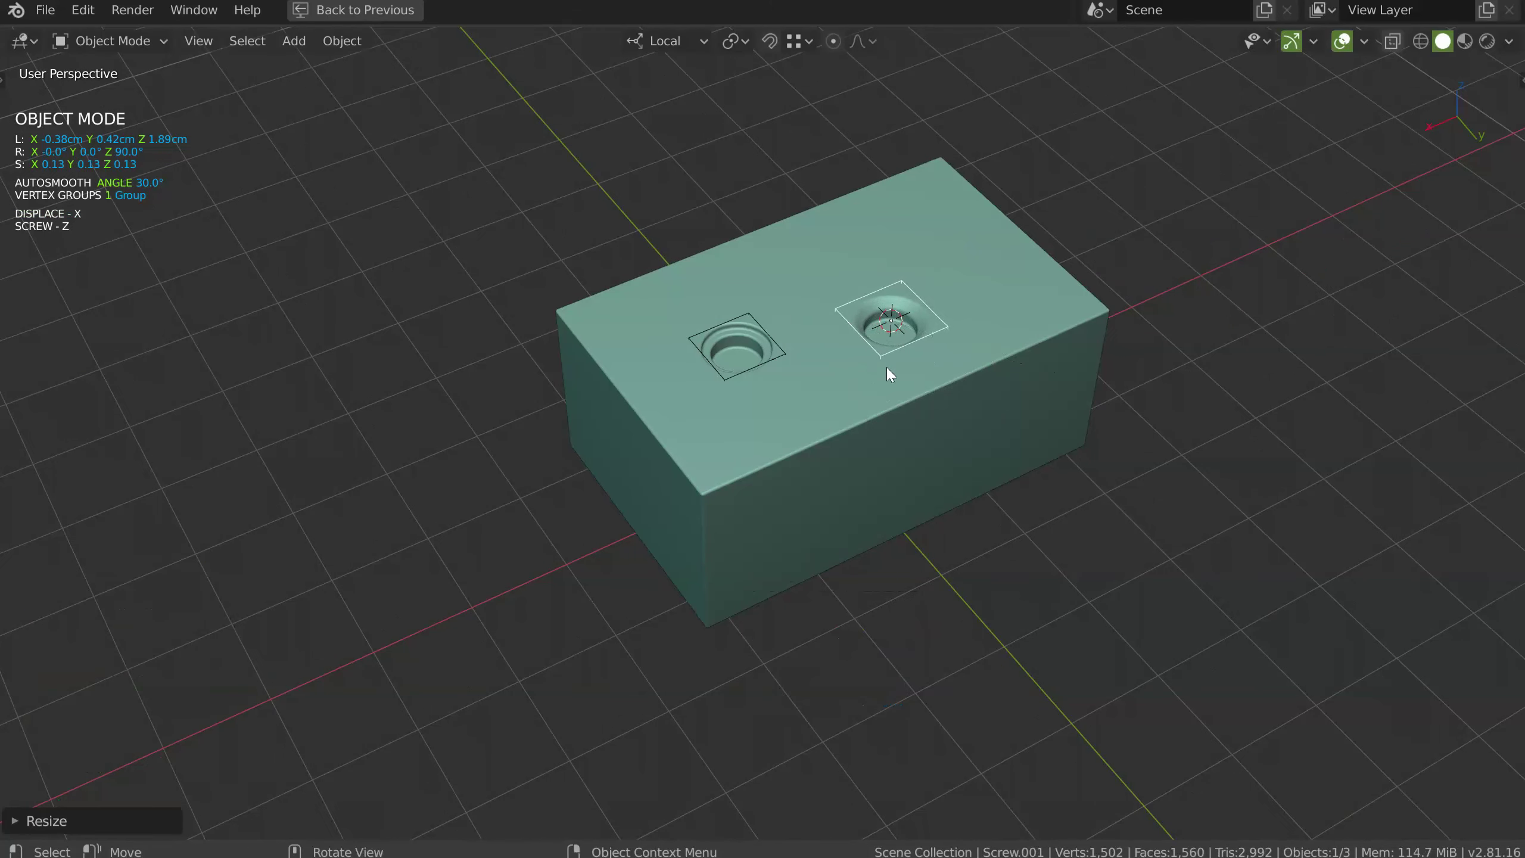
Draw a closed freehand Curve as a Boolean Difference cutter on the box's long side face in front orthographic view
left_click(813, 413)
middle_click_drag(834, 434, 822, 407)
key("f")
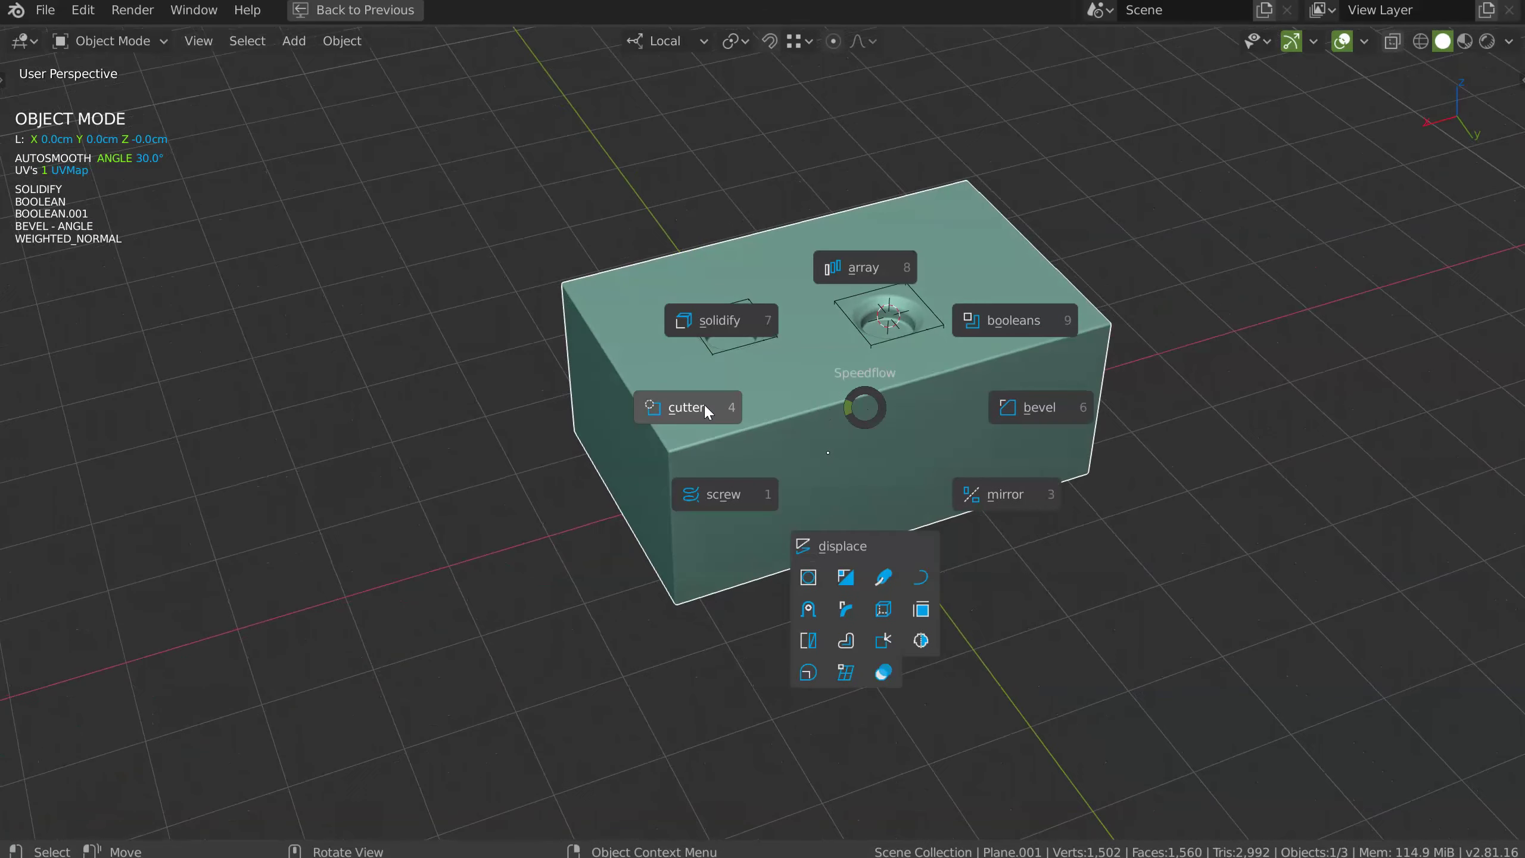
left_click(703, 404)
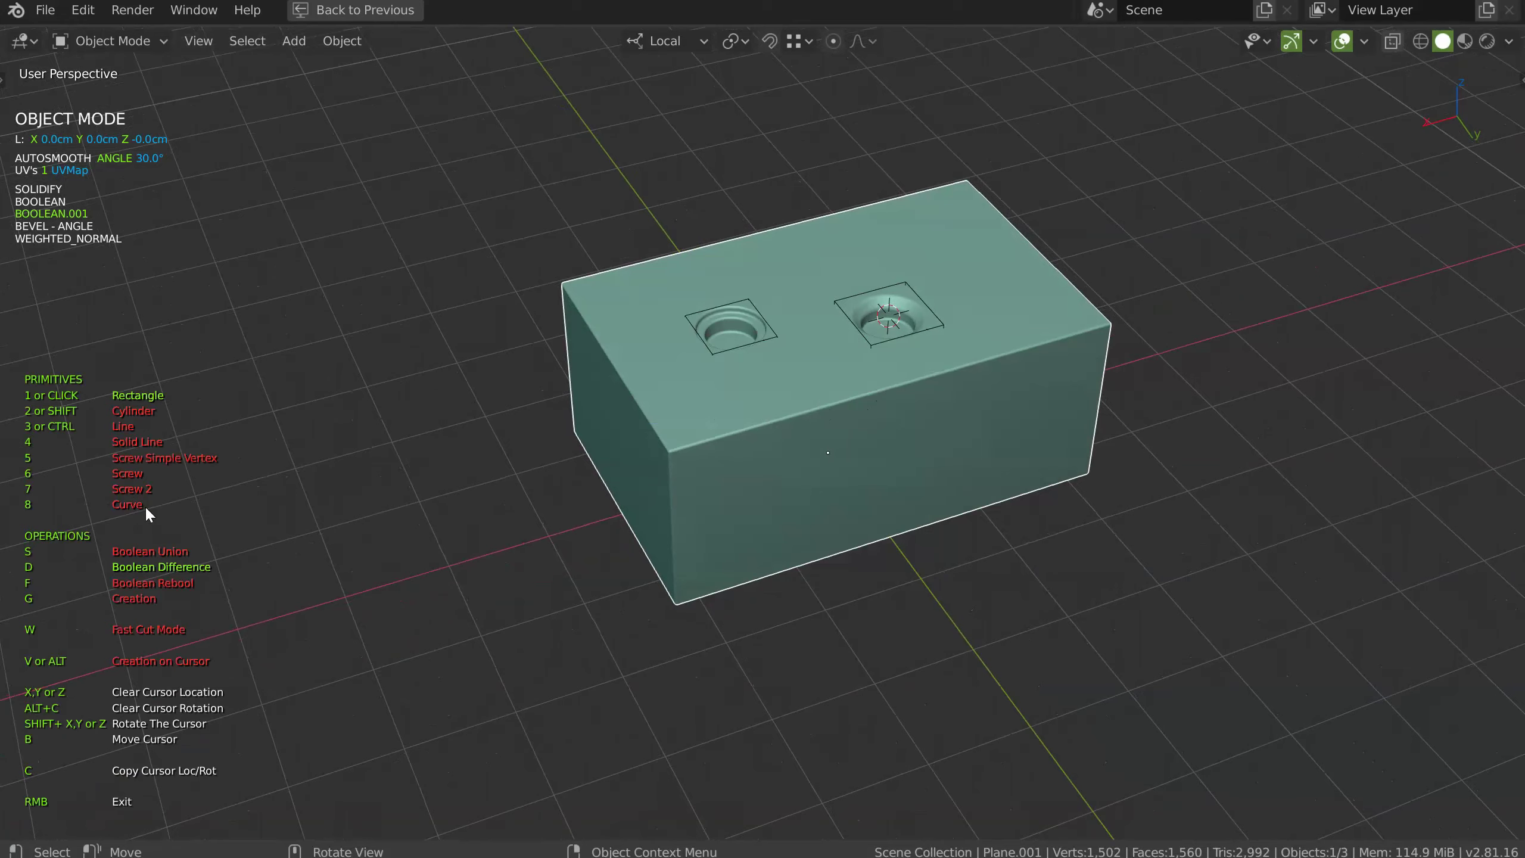
key("8")
middle_click_drag(907, 460, 867, 431)
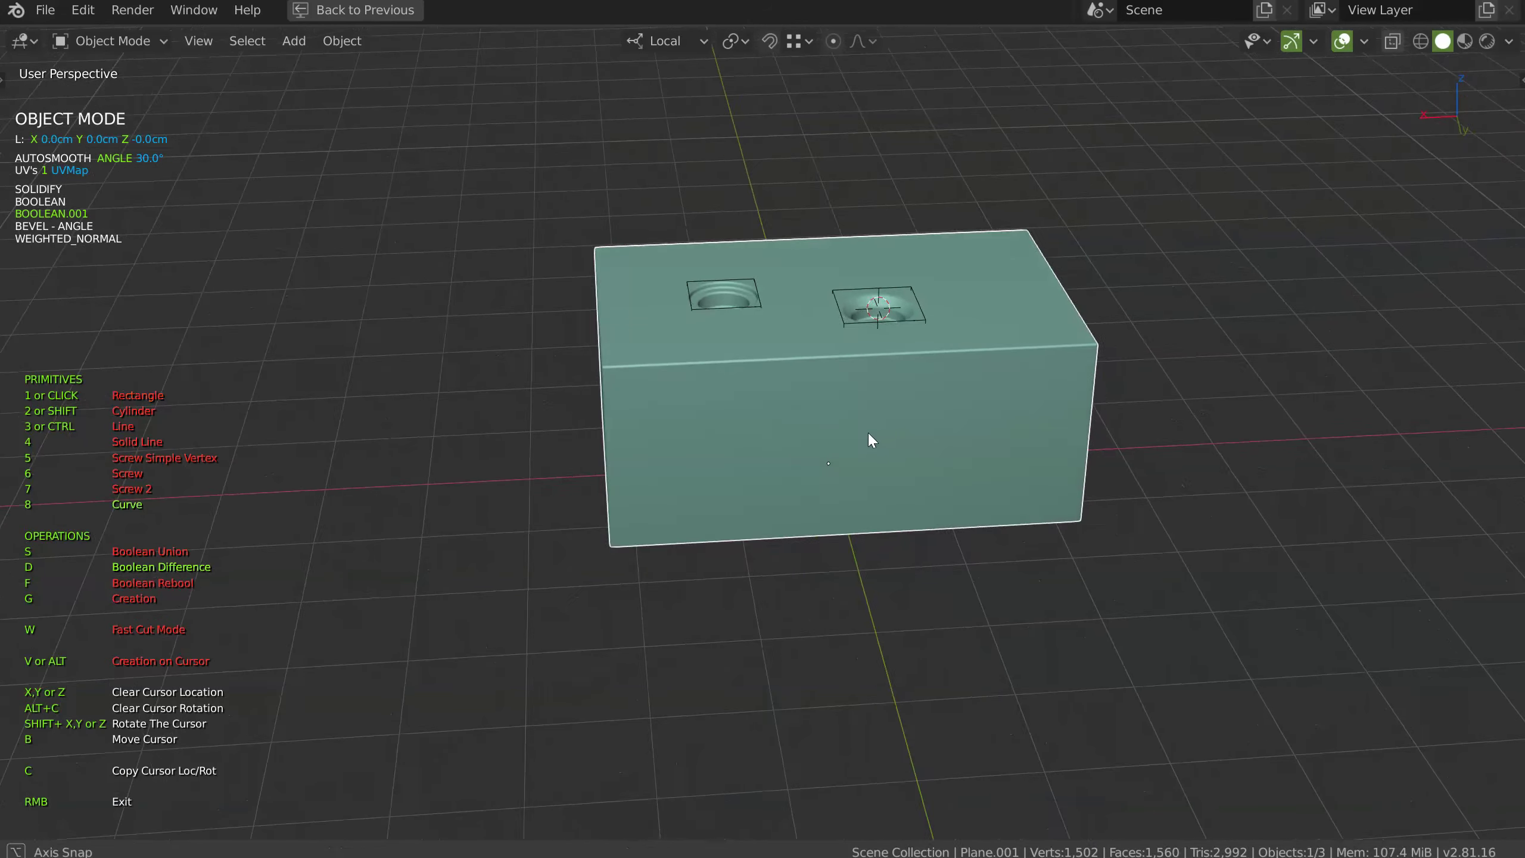
key("KP_5")
key("KP_1")
middle_click_drag(759, 342, 748, 400, "shift")
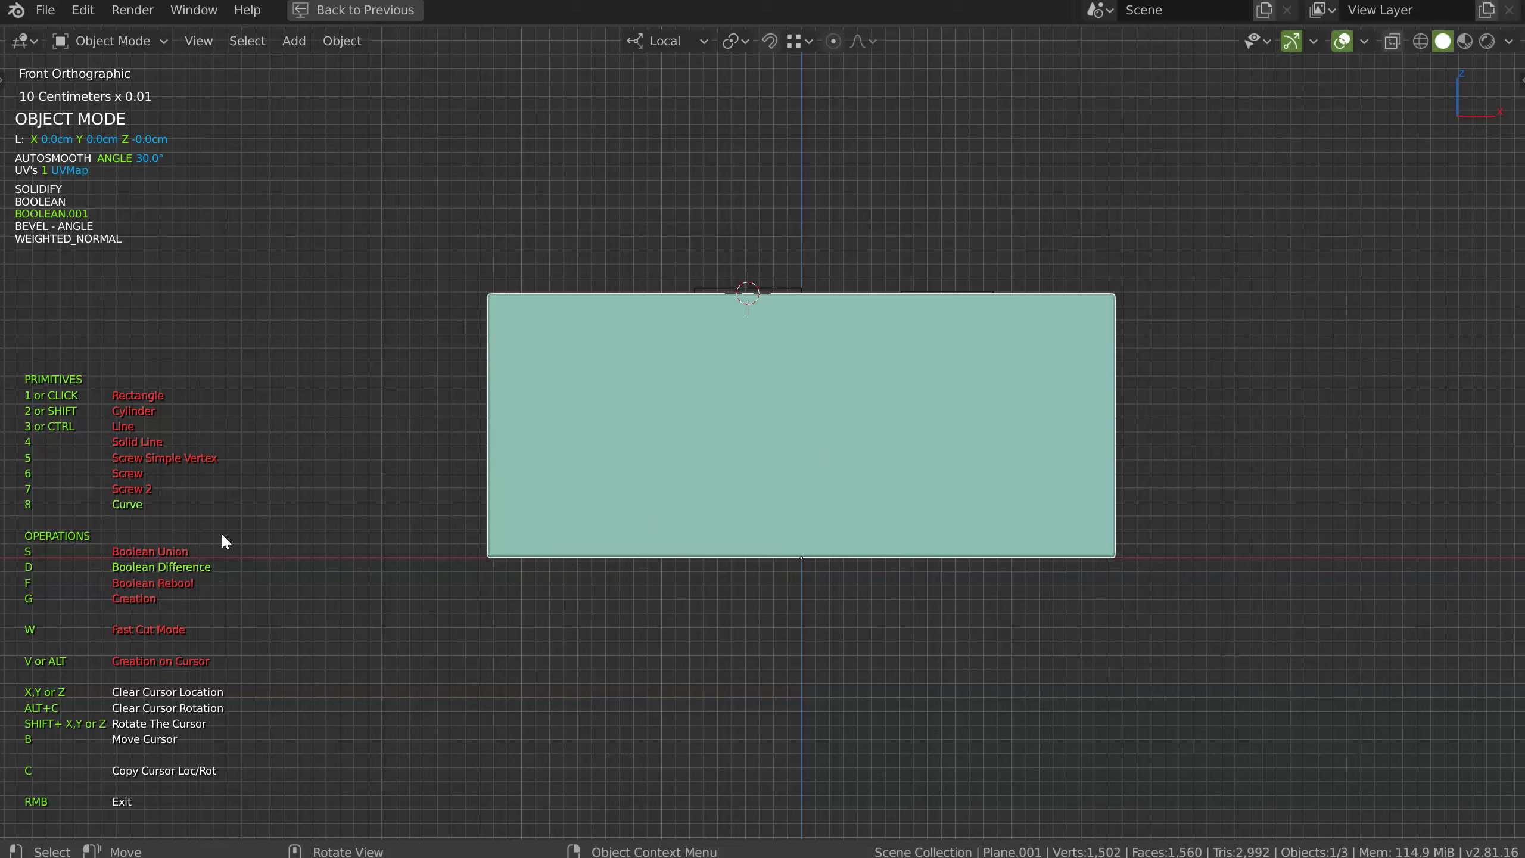
left_click(818, 426)
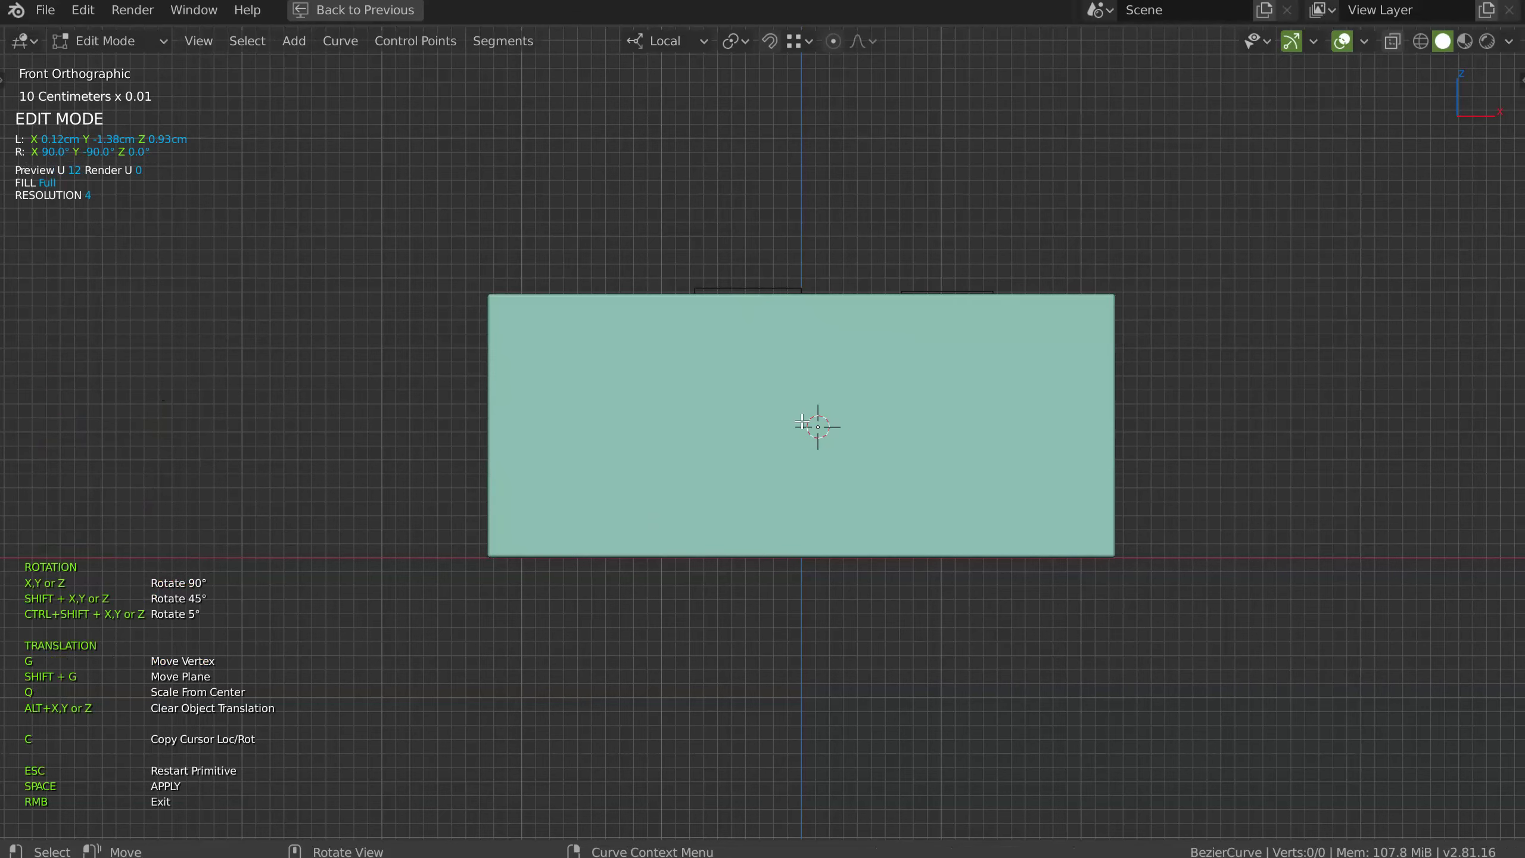
mouse_move(977, 389)
left_mouse_down()
mouse_move(663, 379)
mouse_move(827, 494)
mouse_move(961, 420)
left_mouse_up()
Apply the freehand curve with Solidify to cut a shallow pocket into the box's side face
mouse_move(1032, 336)
middle_mouse_down()
mouse_move(947, 377)
mouse_move(861, 334)
middle_mouse_up()
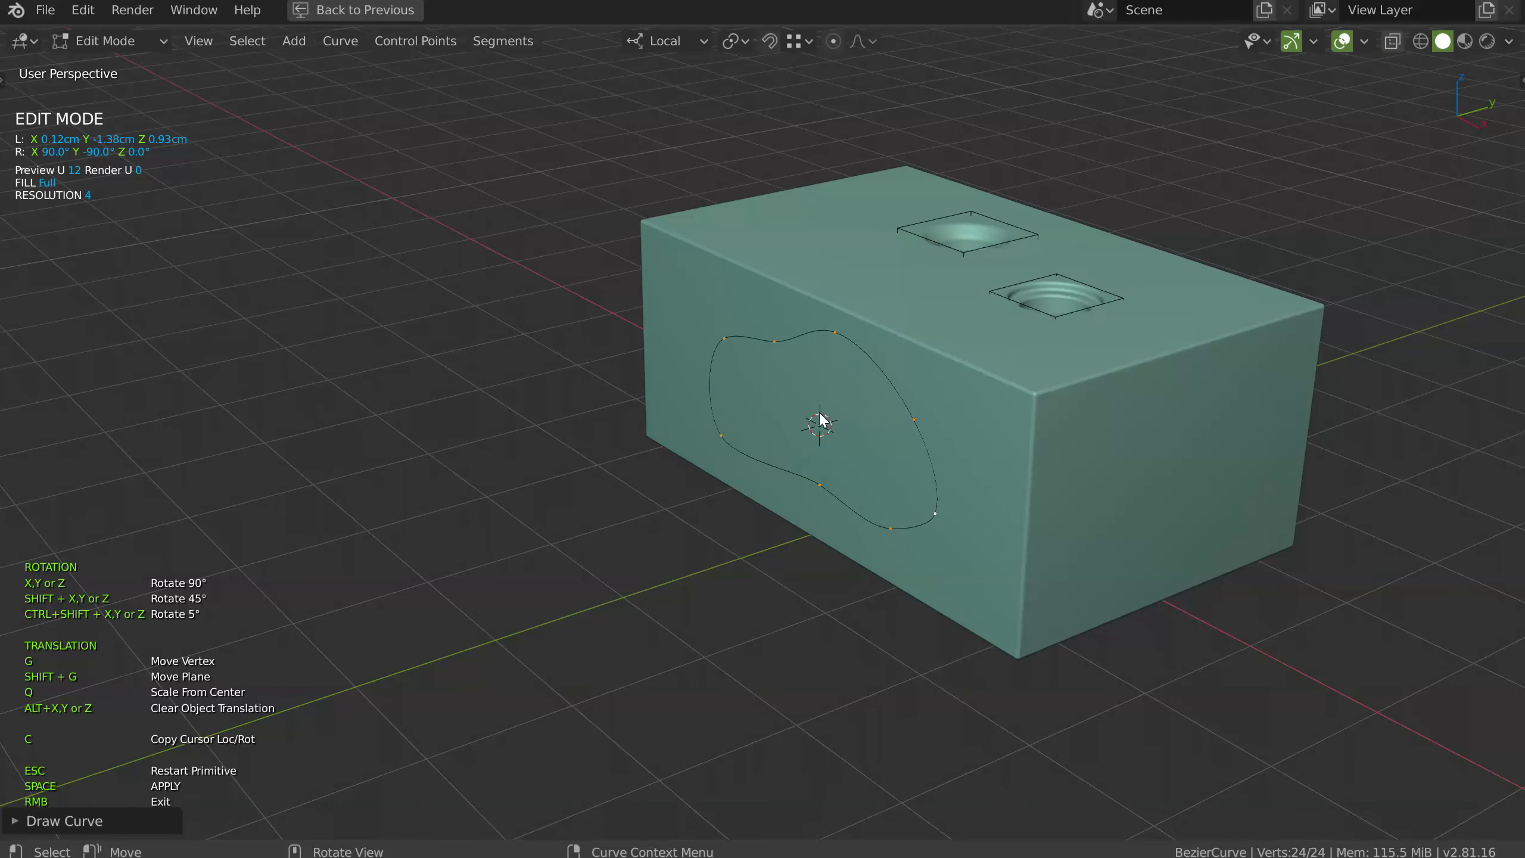
middle_click_drag(820, 419, 814, 409)
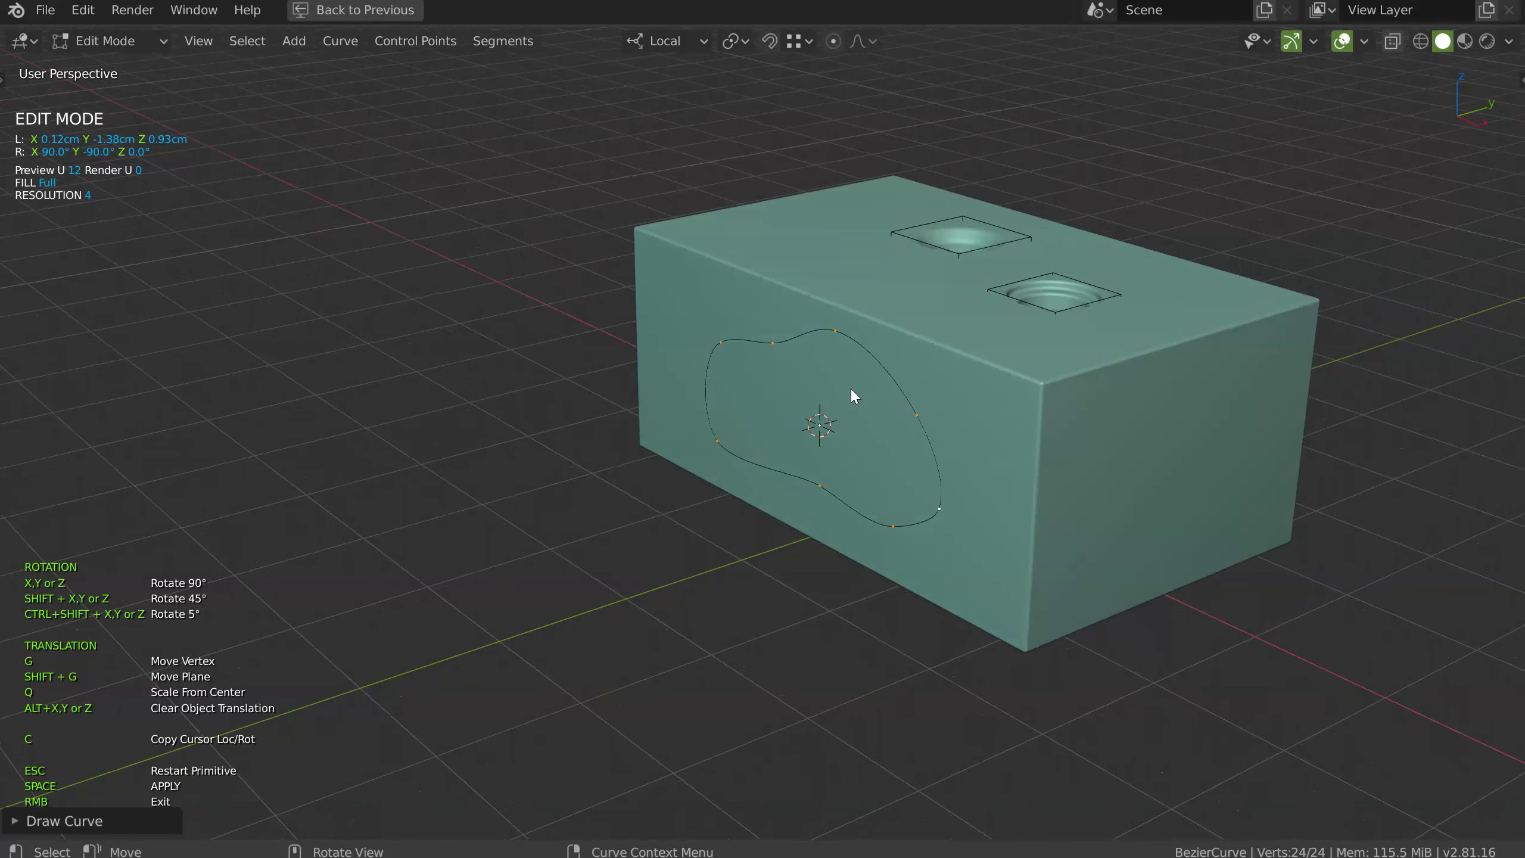
key("space")
left_click(939, 392)
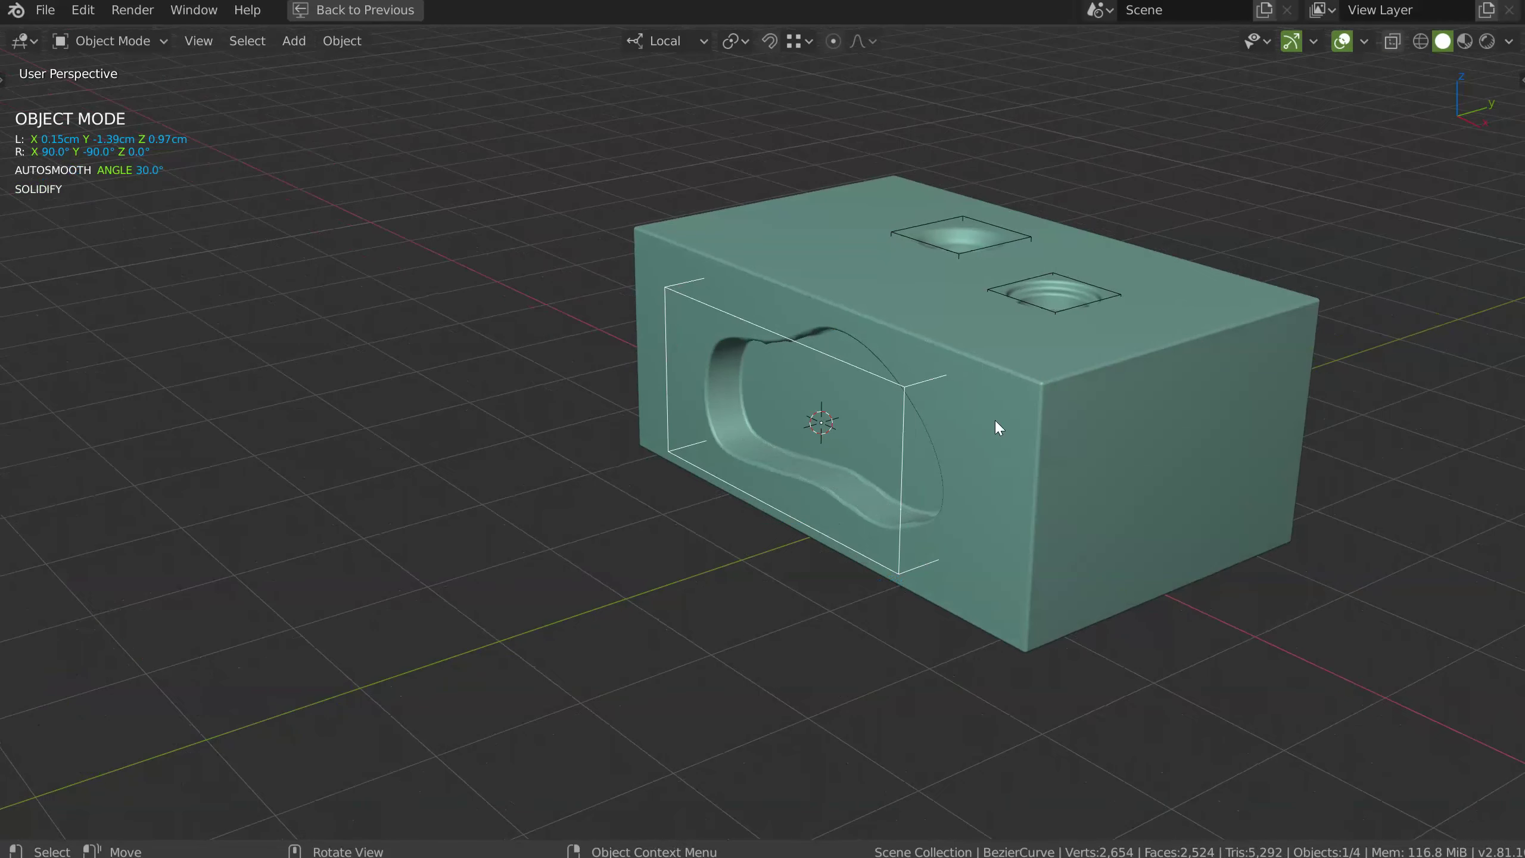
middle_click_drag(979, 415, 793, 300)
Select the box and open the Speedflow menu for it
left_click(753, 417)
key("alt+q")
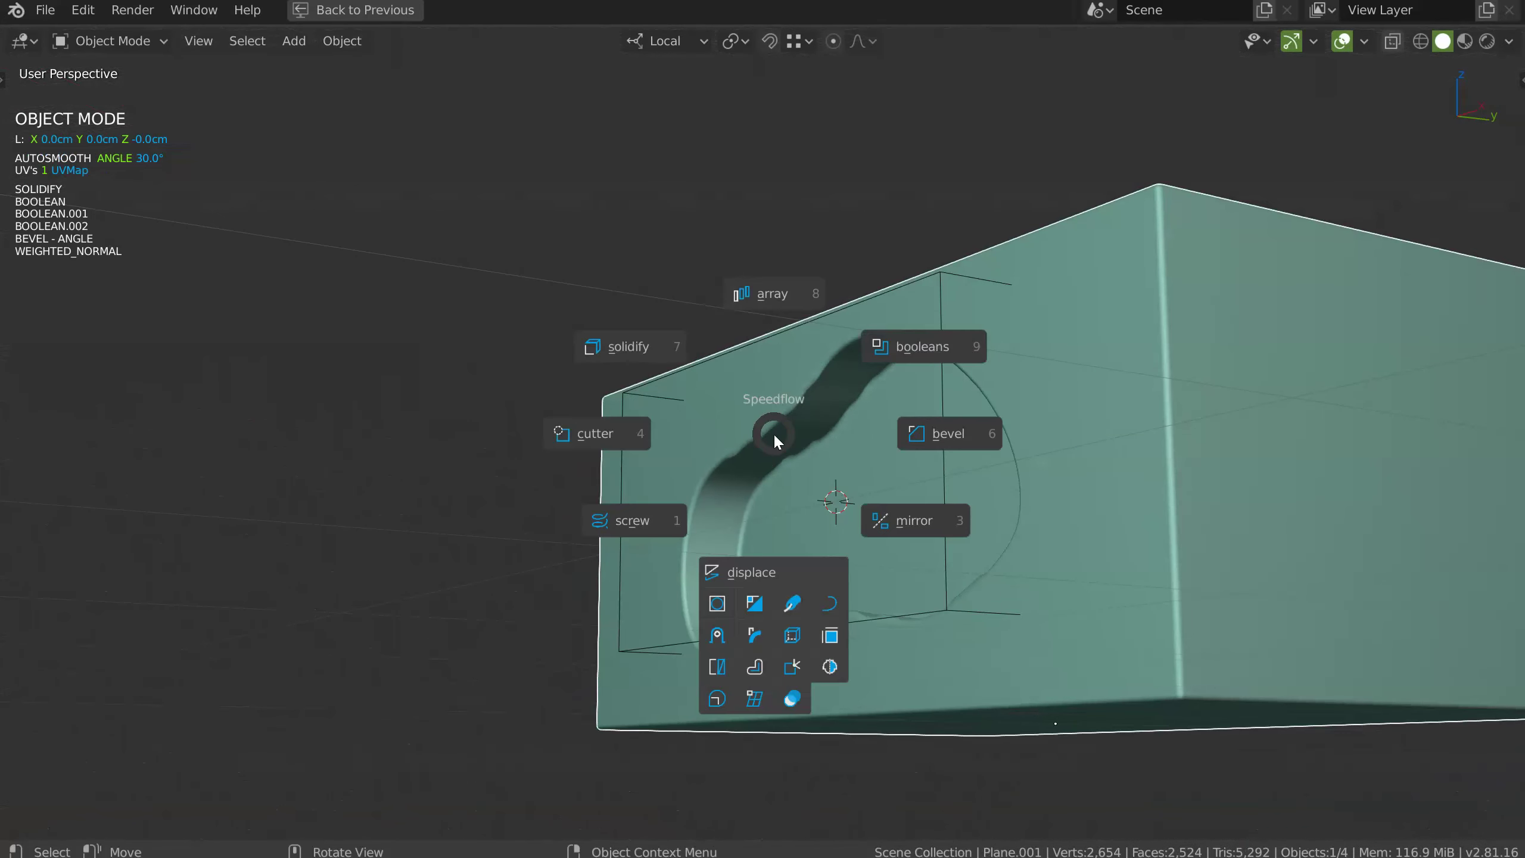
Turn on Loop Slide for the block's angle bevel modifier
left_click(946, 434)
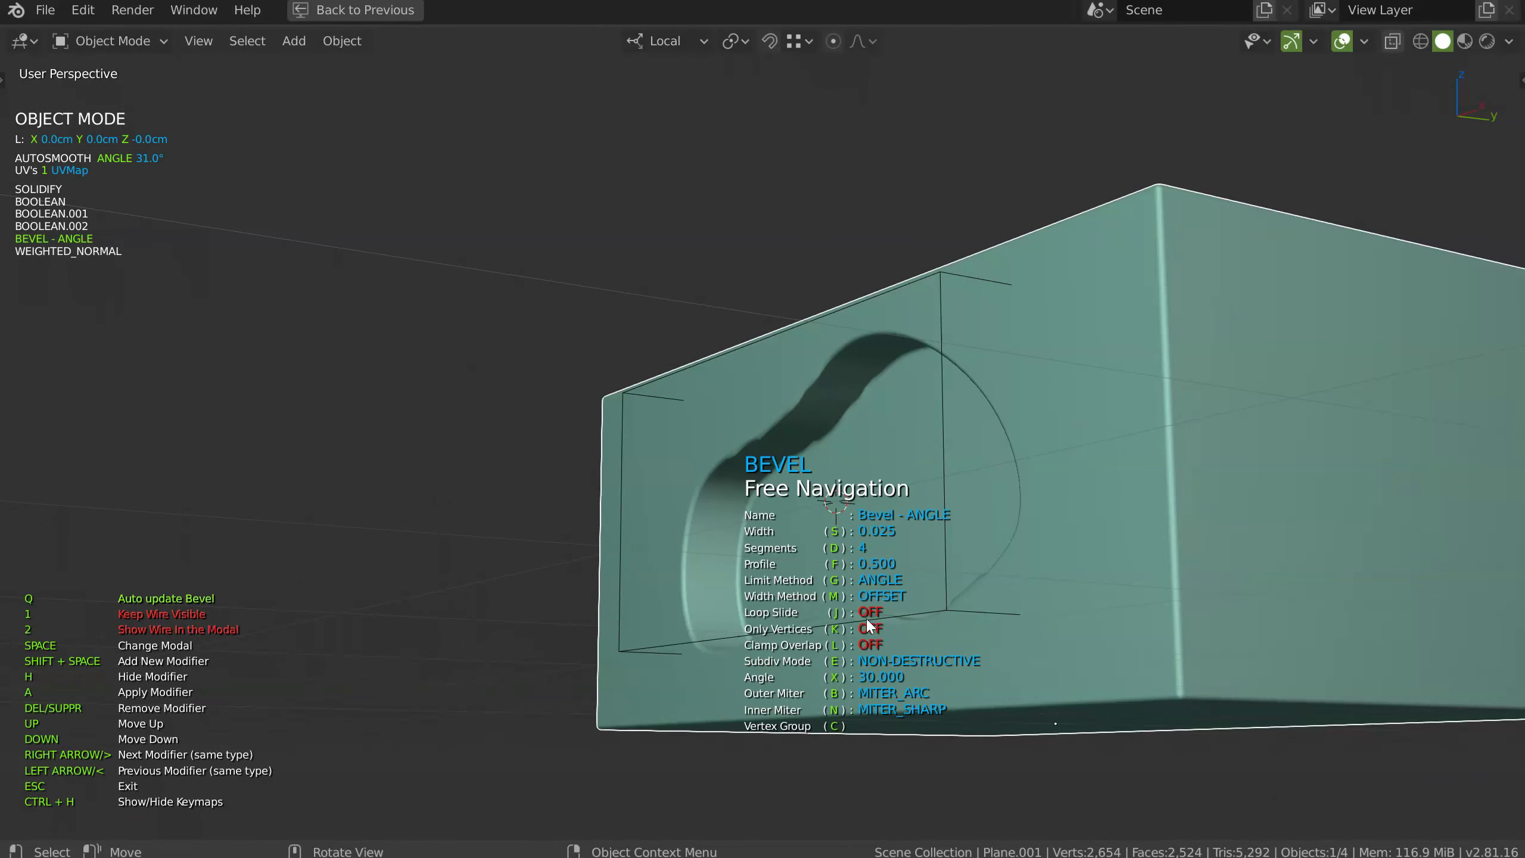
key("j")
key("j")
key("j")
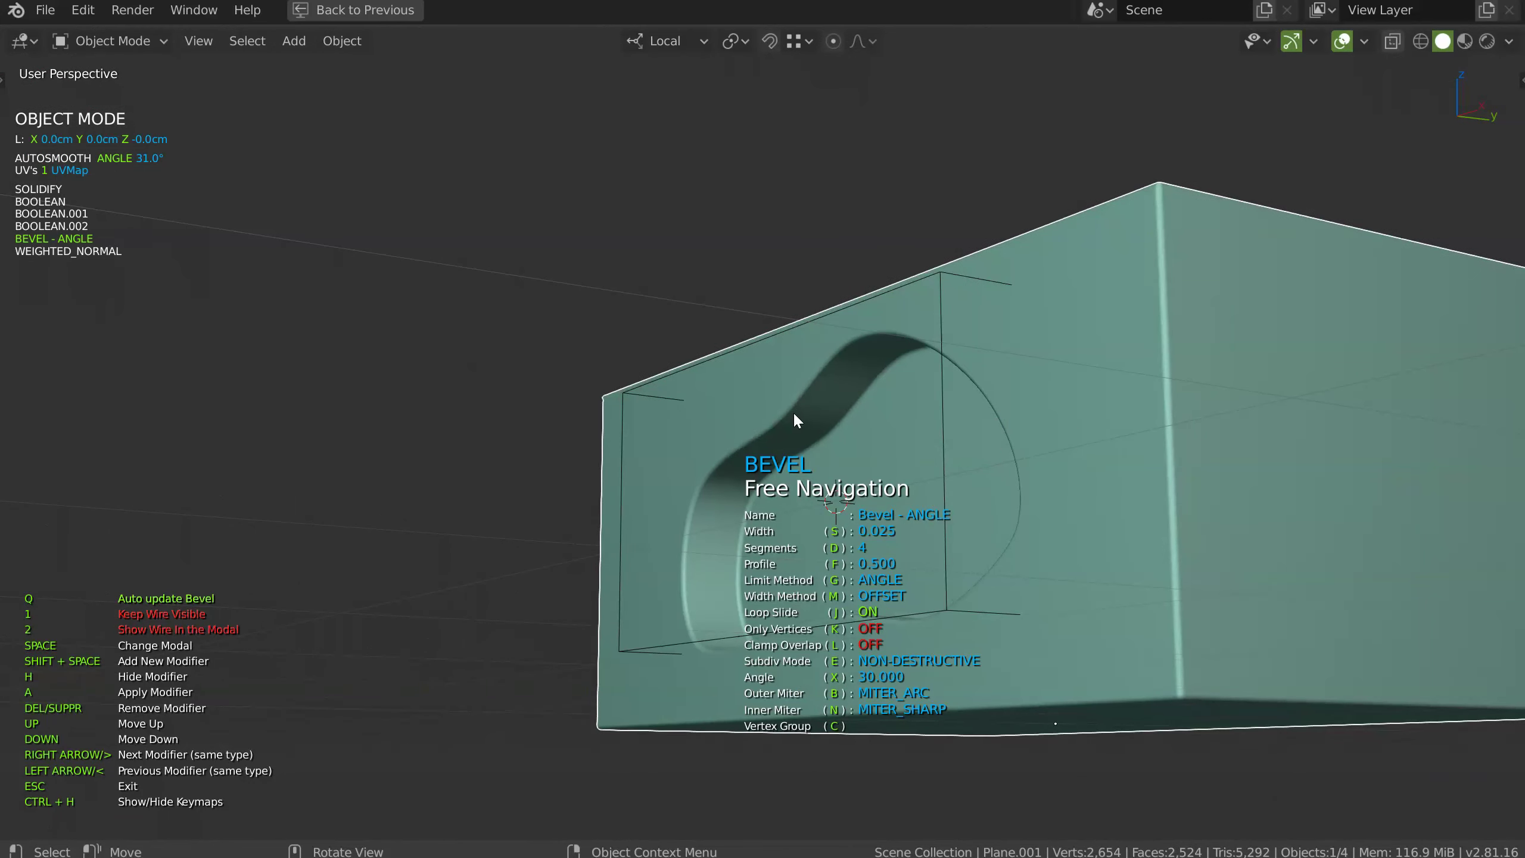
key("Escape")
middle_click_drag(697, 394, 840, 448)
middle_click_drag(840, 448, 868, 423, "shift")
middle_click_drag(869, 423, 740, 361, "shift")
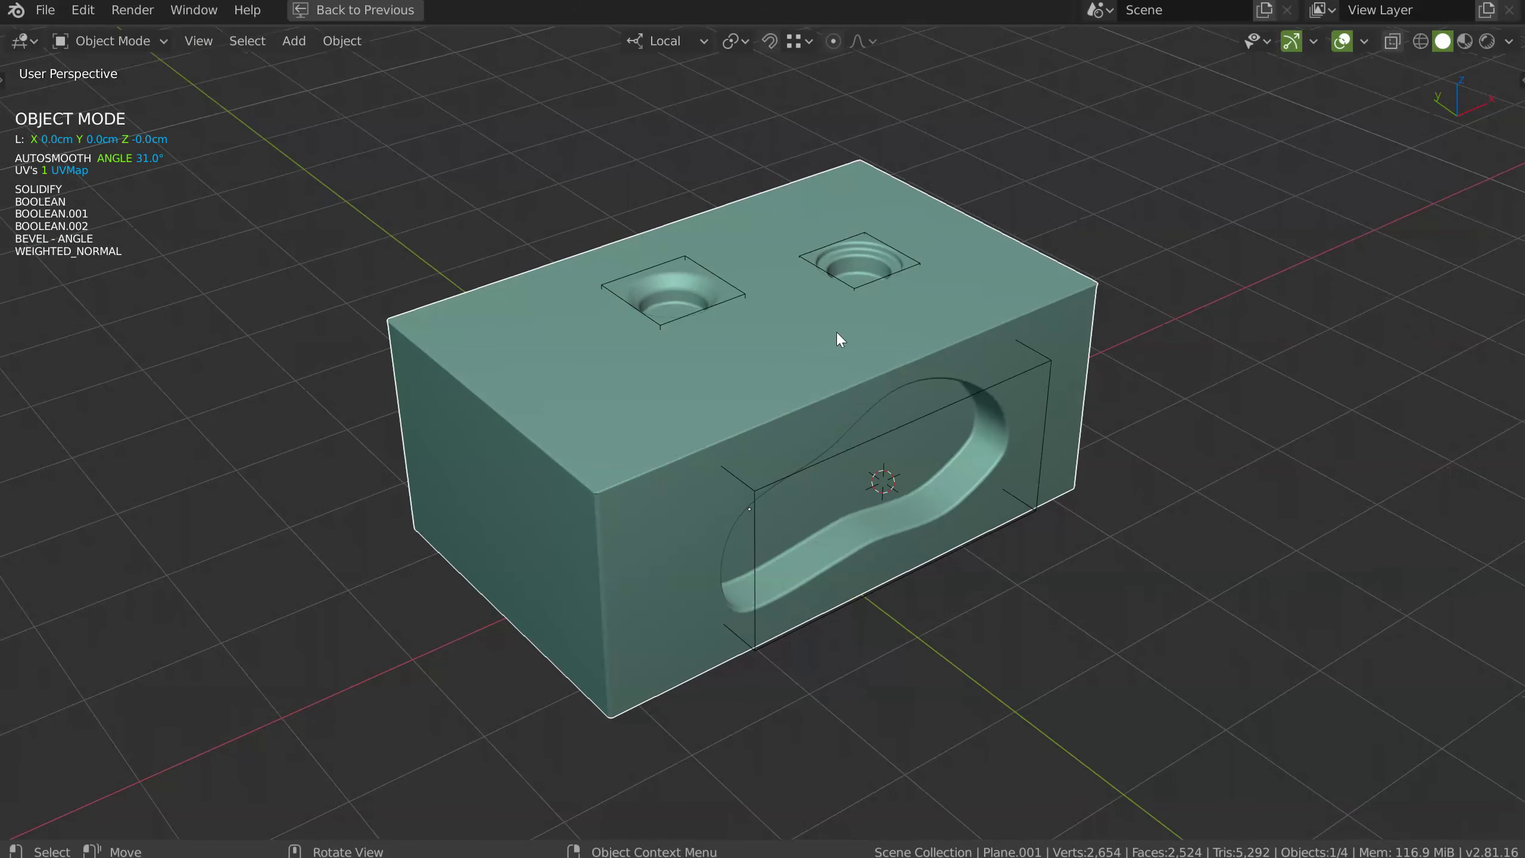
middle_click_drag(865, 389, 890, 231)
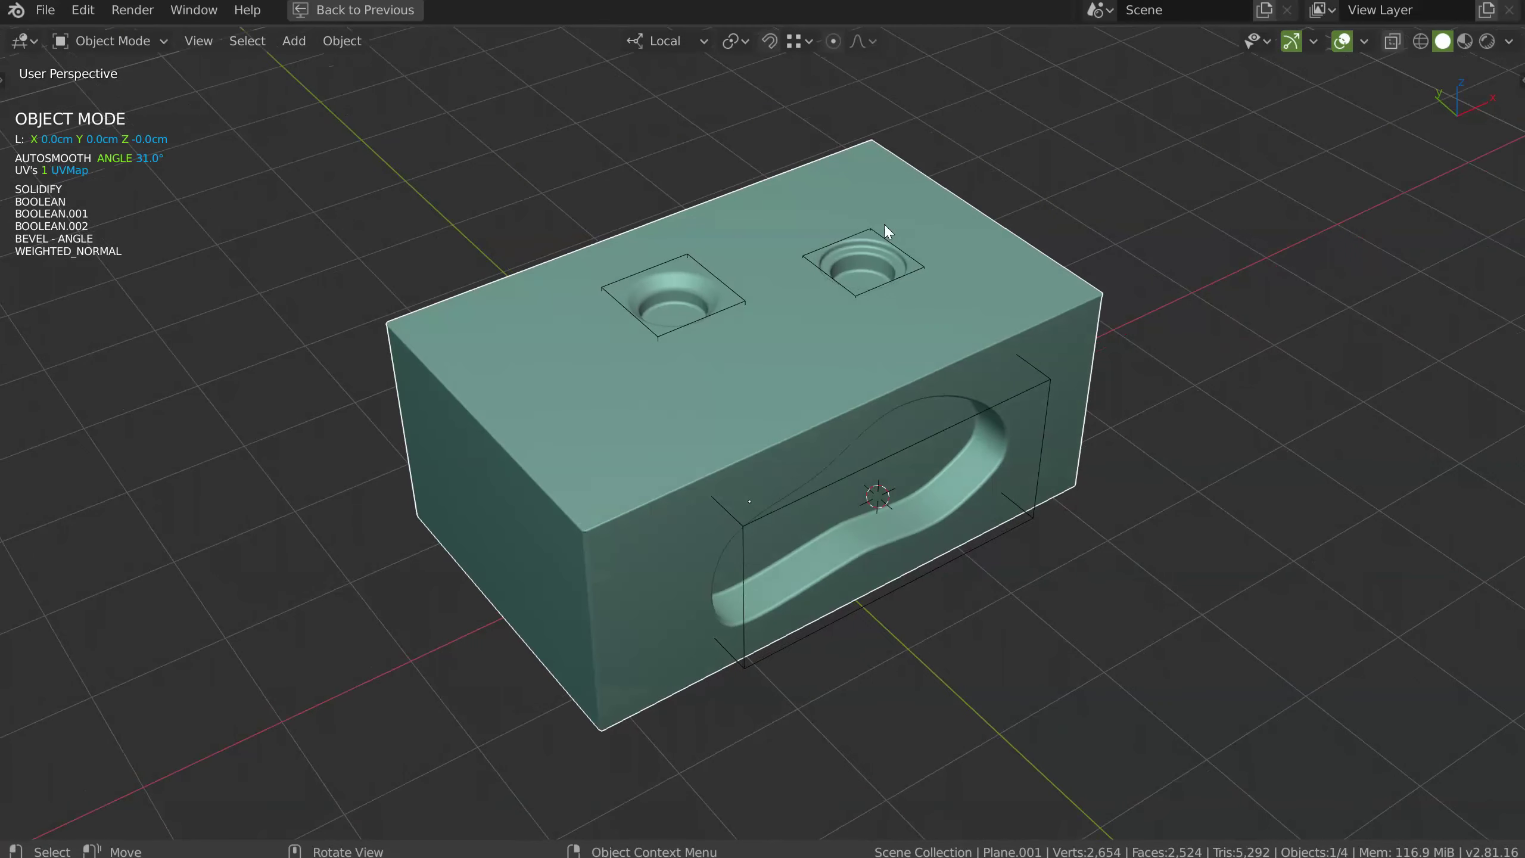
middle_click_drag(778, 392, 772, 397)
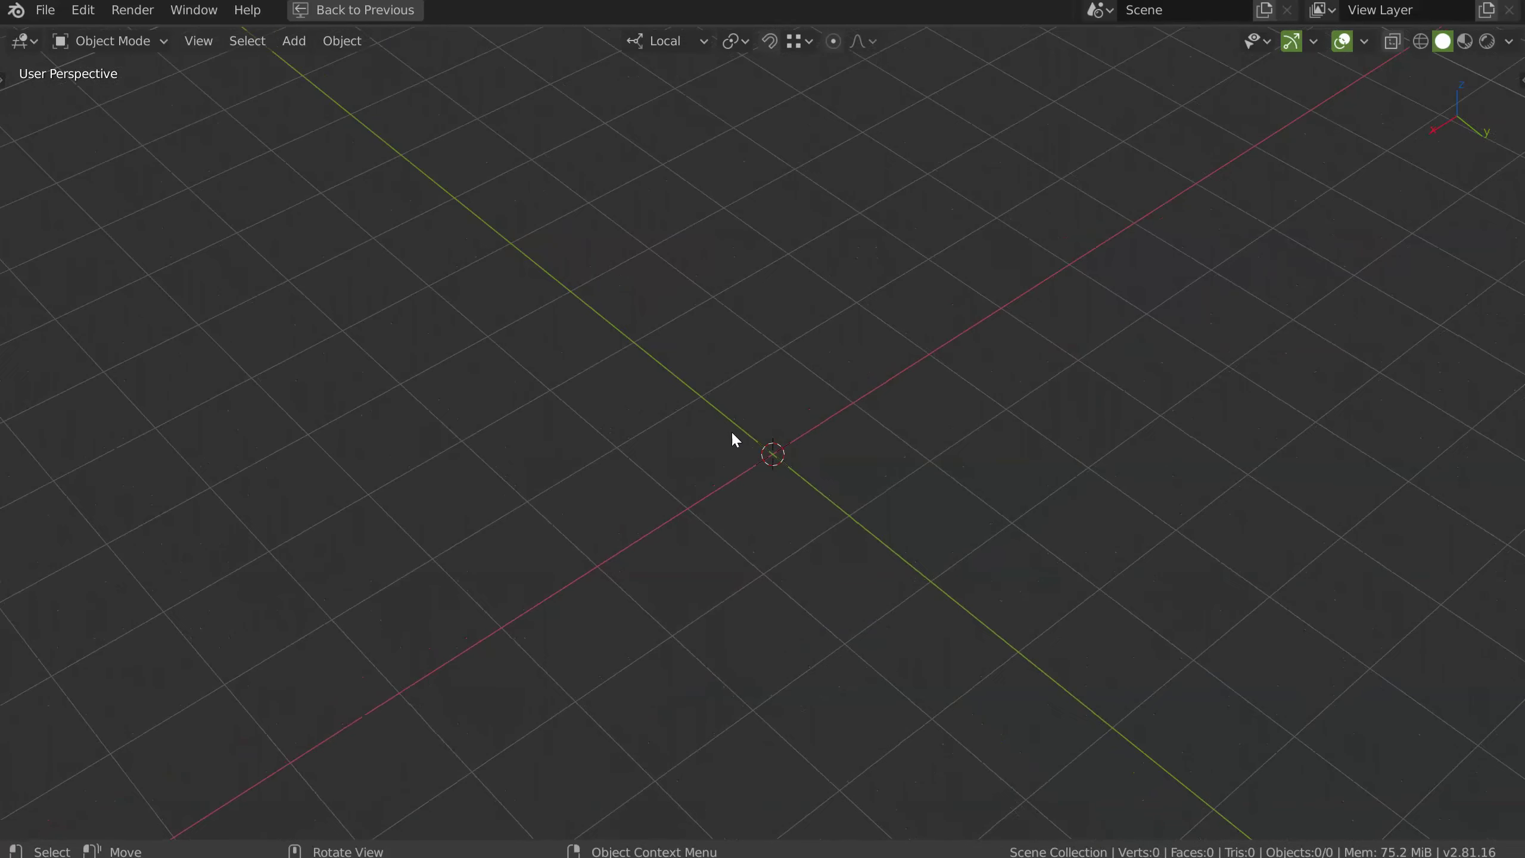
Create a block at the origin with the Speedflow Cutter from a centred rectangle reaching about 2.46 by 1.26 cm from its centre
middle_click_drag(744, 442, 784, 419, "shift")
key("space")
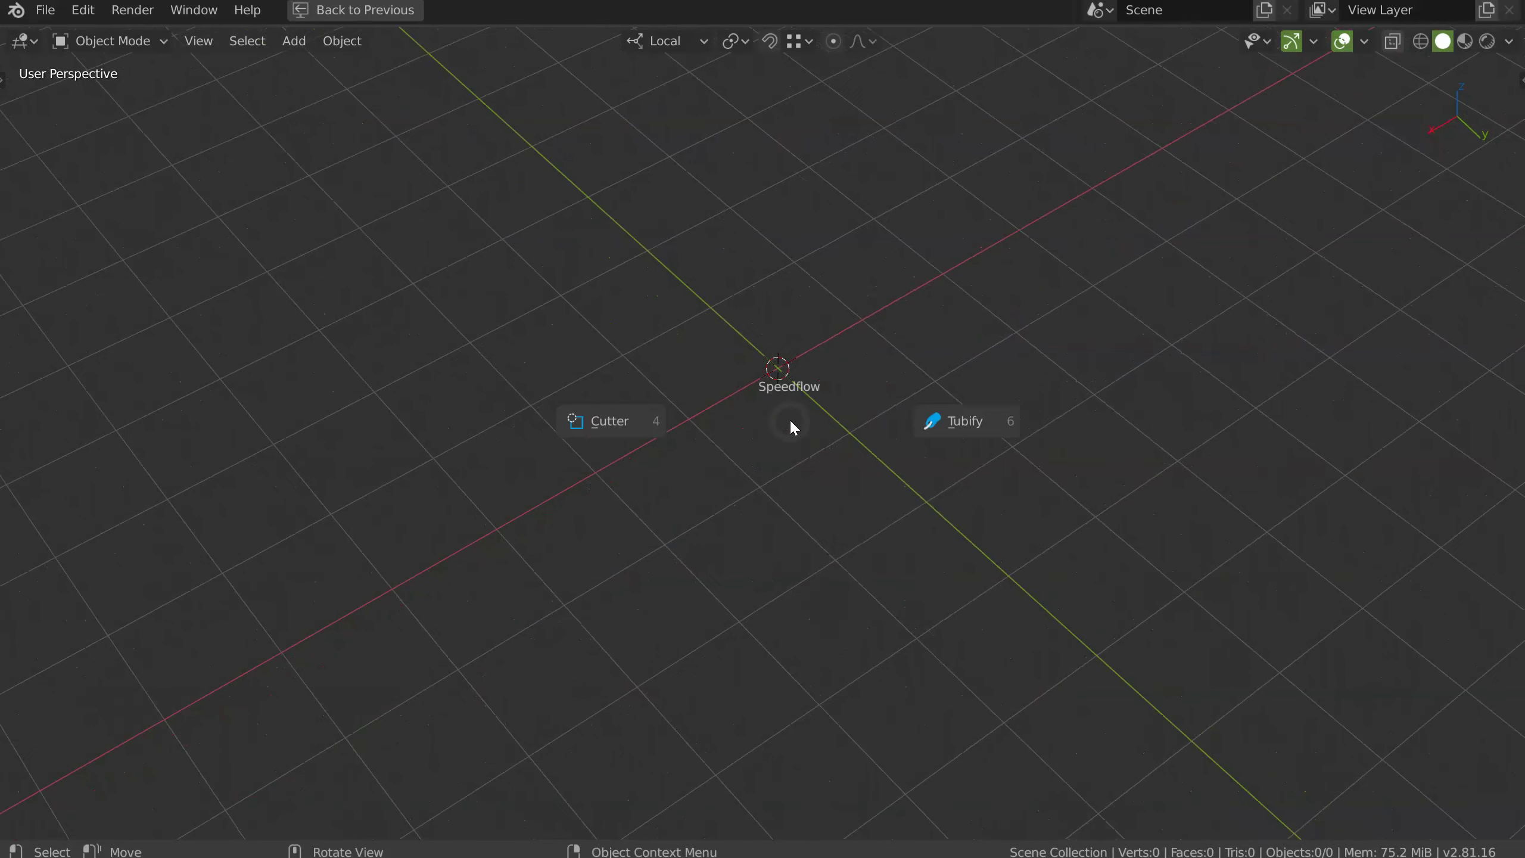
left_click(630, 428)
left_click(771, 449)
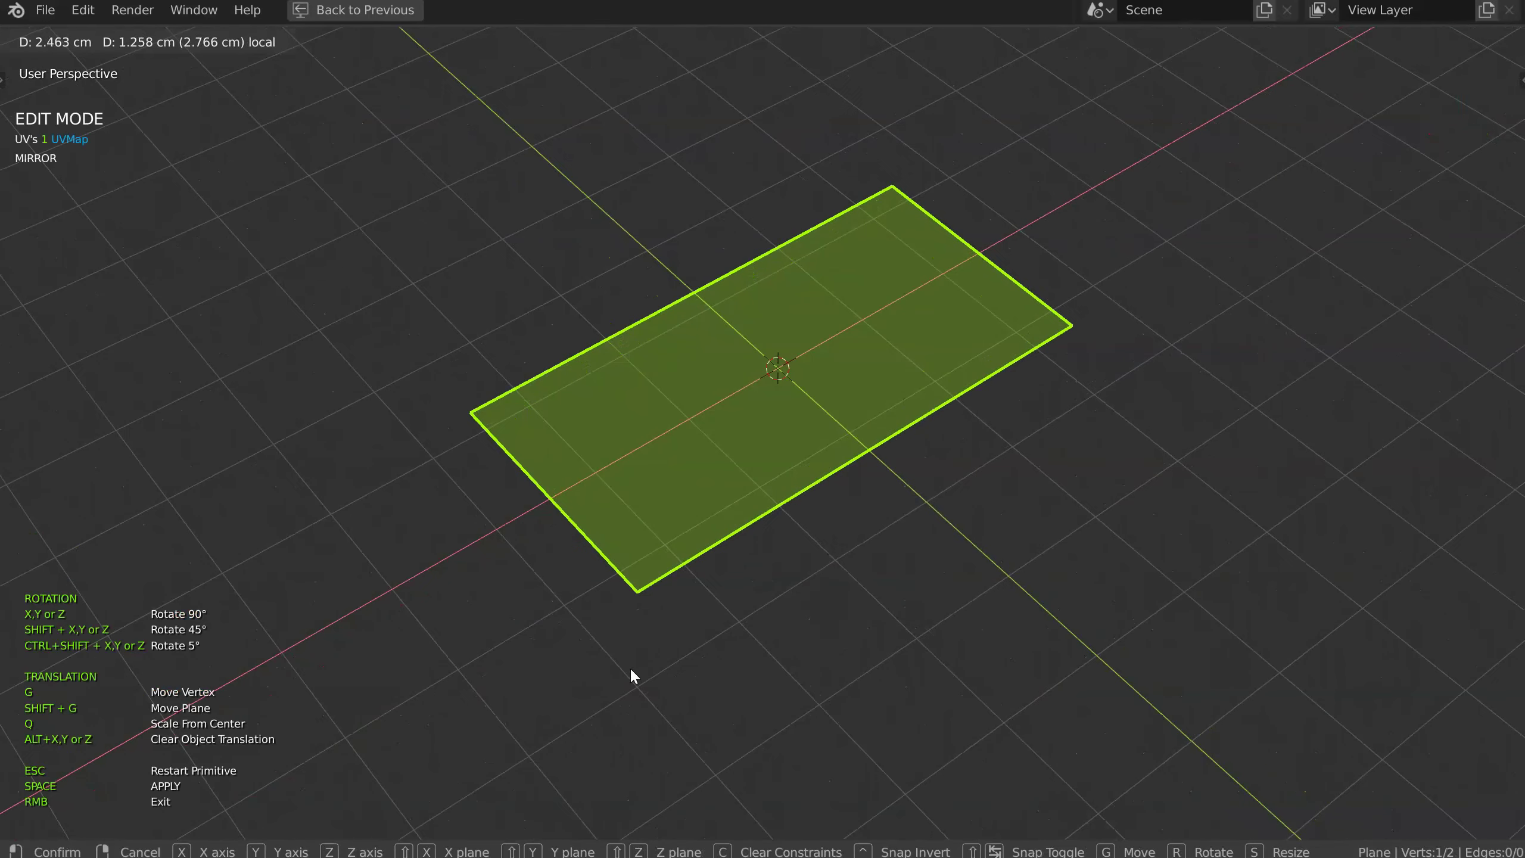
left_click(630, 669)
left_click(801, 477)
Round the block's four vertical corners with a multi-segment vertex-group bevel on the base face's vertices
key("Tab")
key("space")
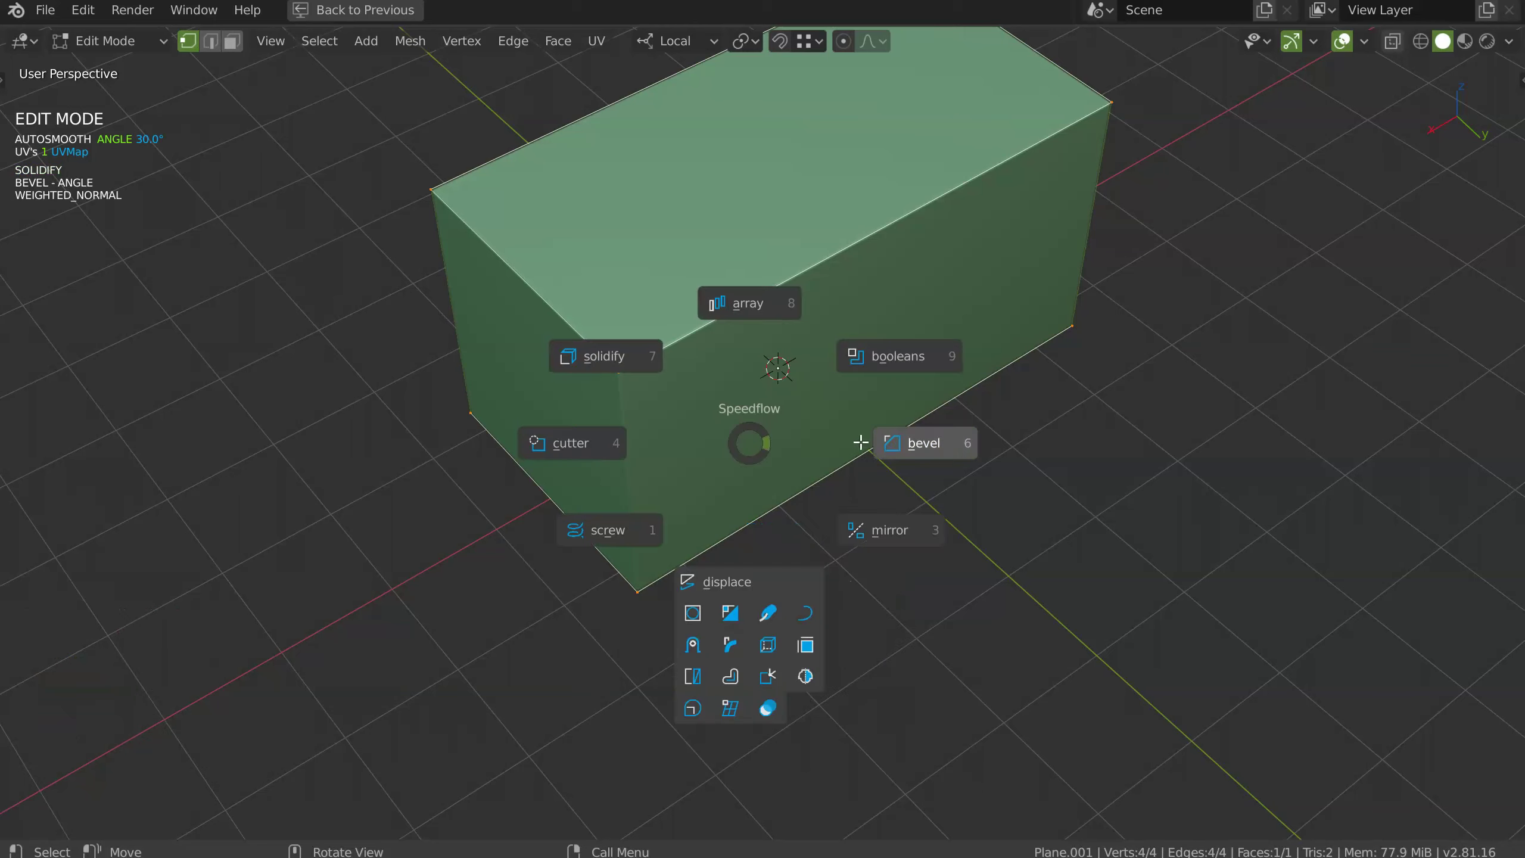
left_click(901, 443)
key("d")
left_click(1268, 411)
left_click(975, 404)
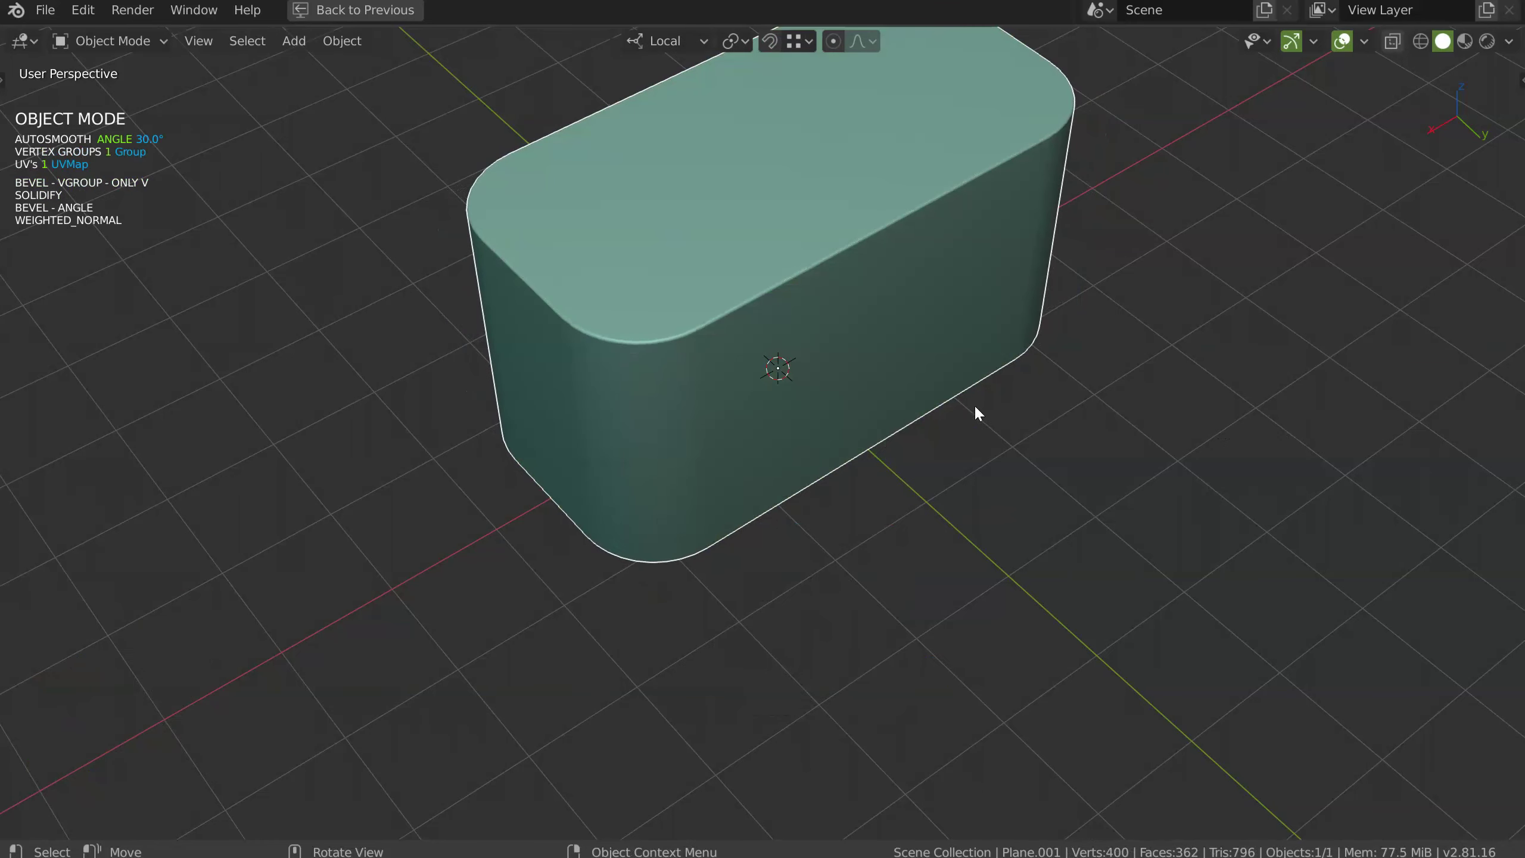
Cut a rectangular notch about 1.6 by 2 cm into the block's front top corner using Boolean Difference, with cutter thickness 1.540
middle_click_drag(850, 384, 701, 502)
middle_click_drag(721, 366, 751, 384)
key("alt+x")
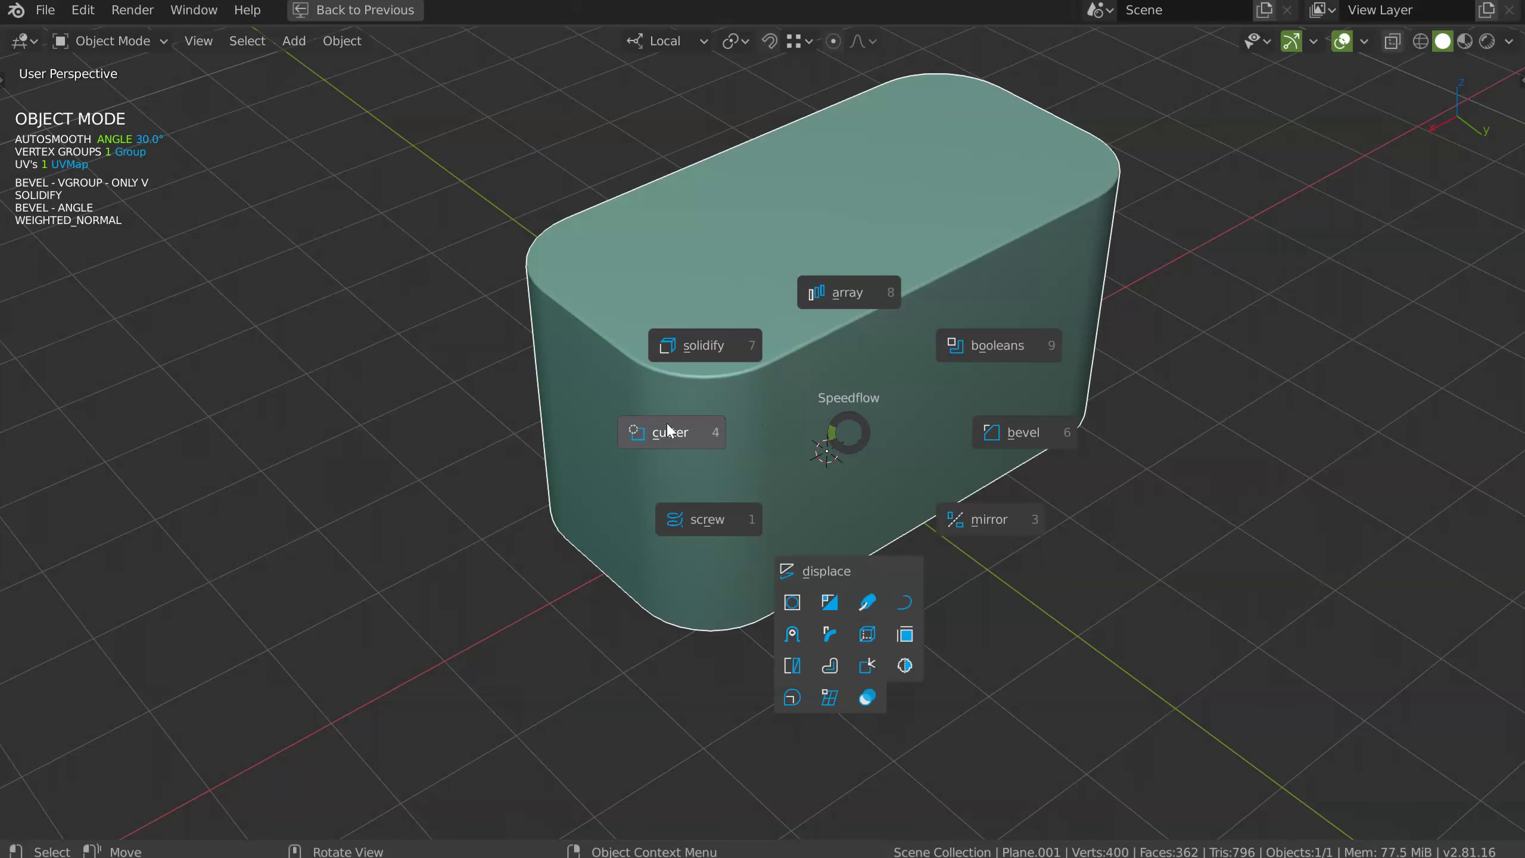
left_click(668, 438)
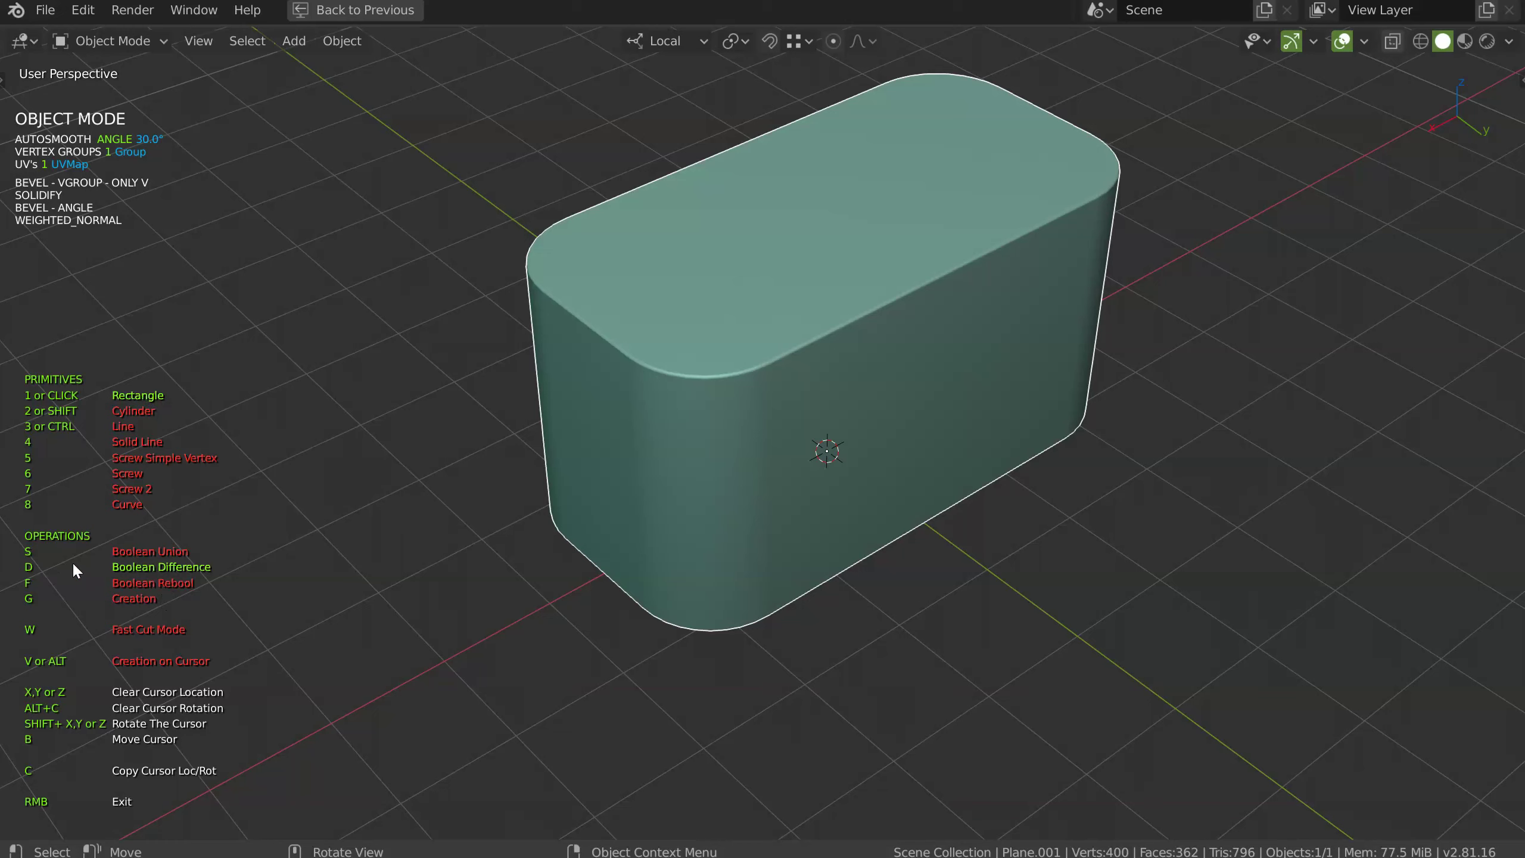
left_click(724, 287)
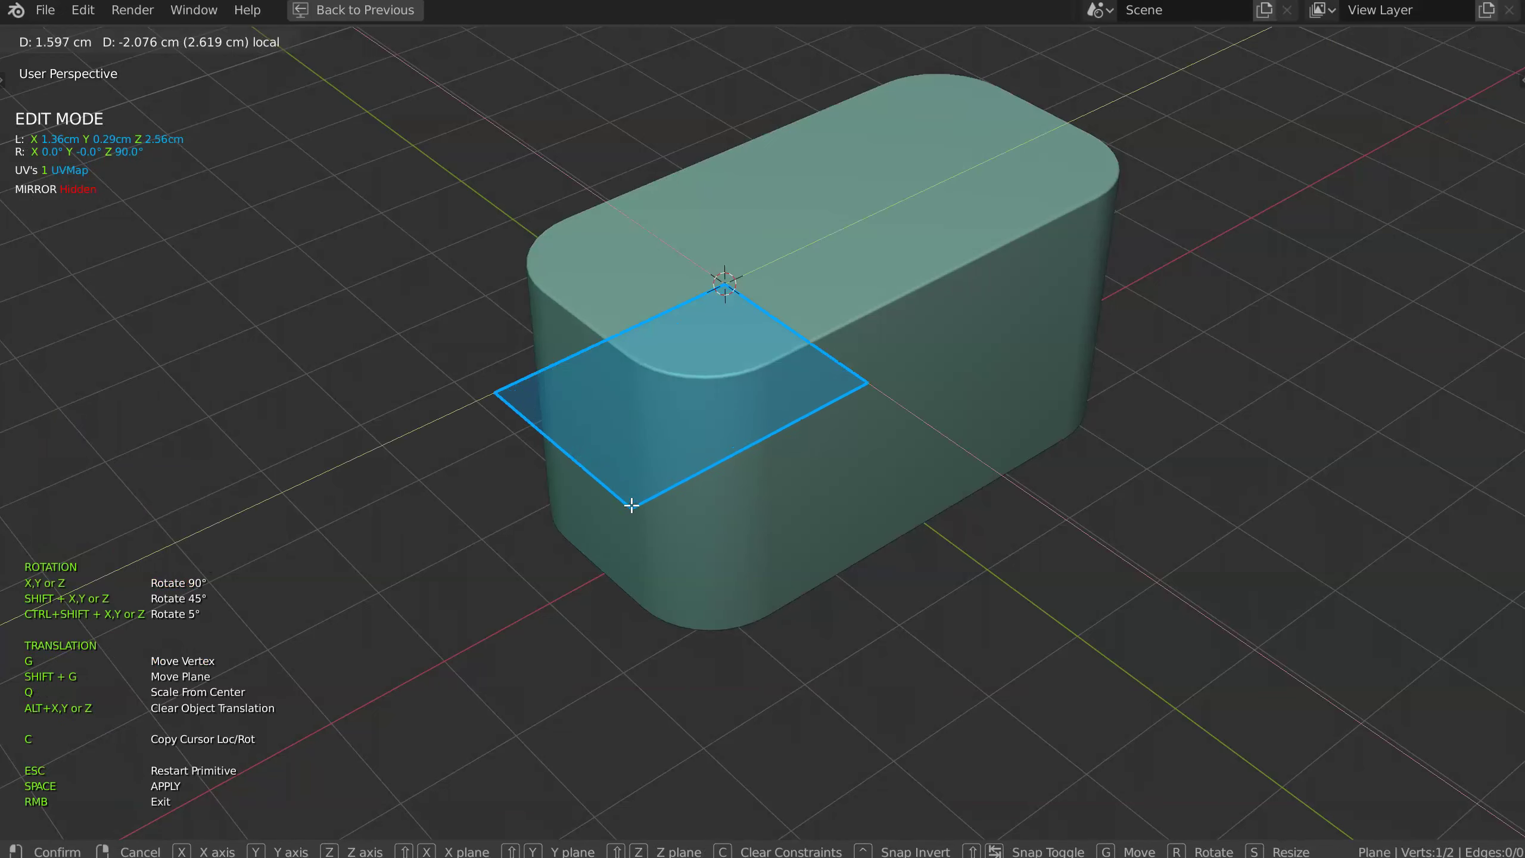
left_click(650, 500)
key("space")
left_click(778, 473)
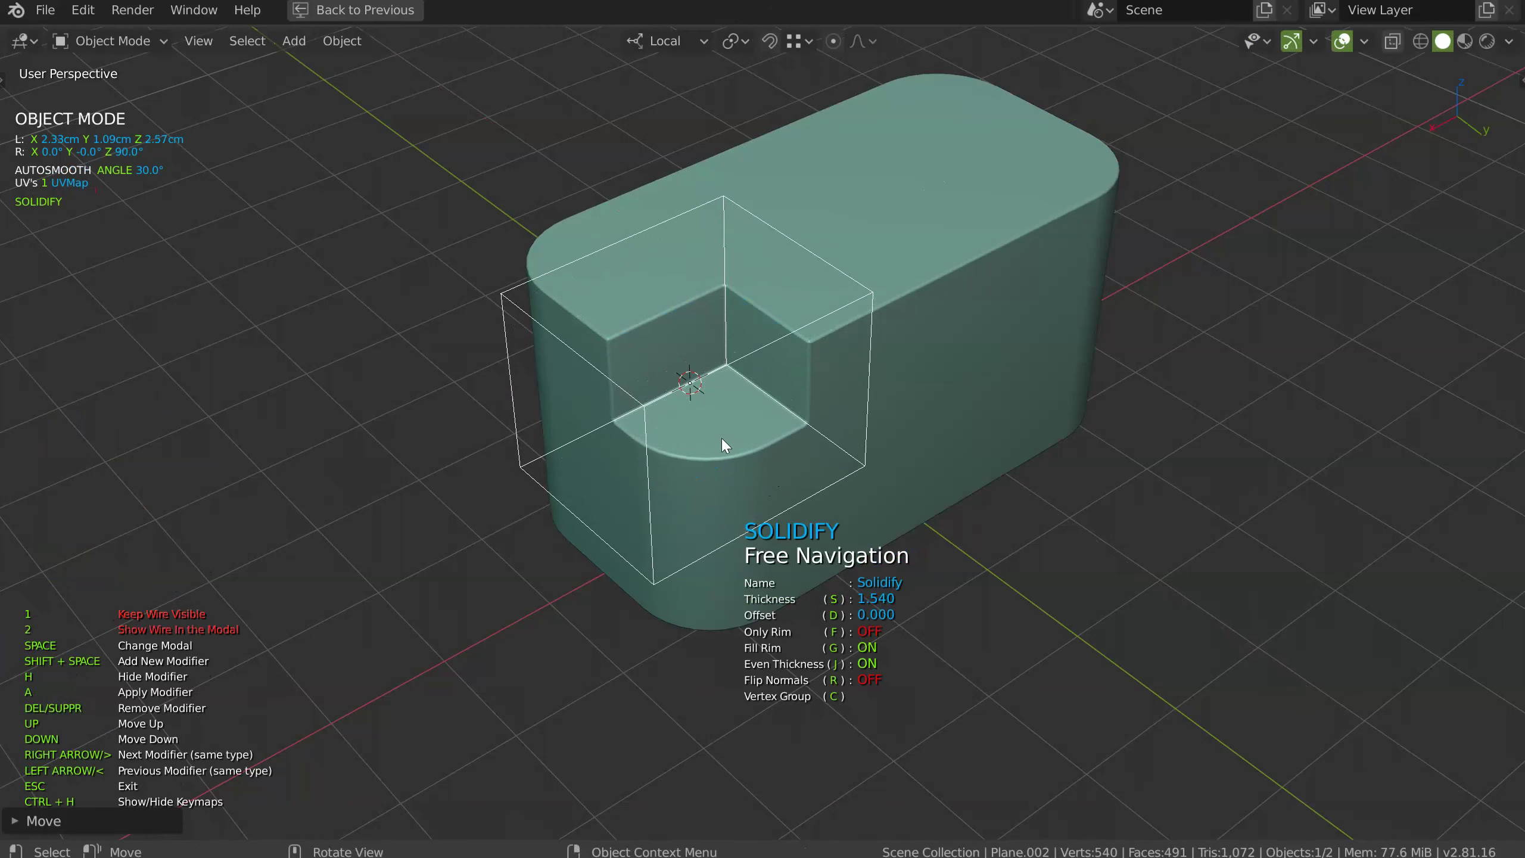
Bevel the notch cutter with width 0.265 and 4 segments, hide the cutter, and select the block
key("shift+space")
left_click(948, 433)
left_click(994, 430)
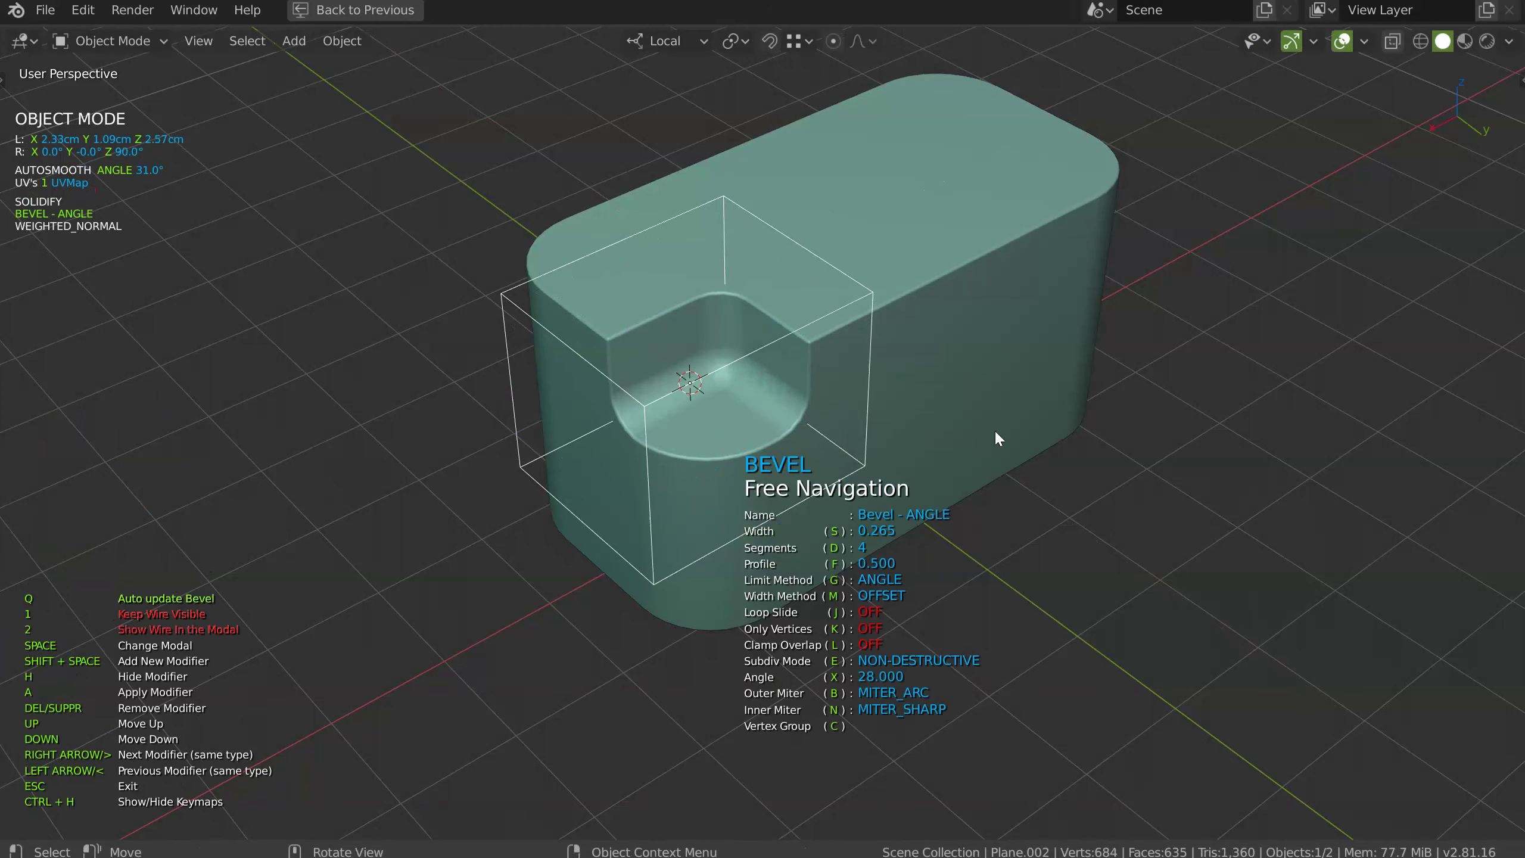
key("Escape")
key("h")
left_click(833, 395)
Add a Boolean Union cylinder at the middle of the block's top face, with displace strength about 0.55 and thickness 1.060
middle_click_drag(887, 311, 851, 404, "shift")
key("shift+space")
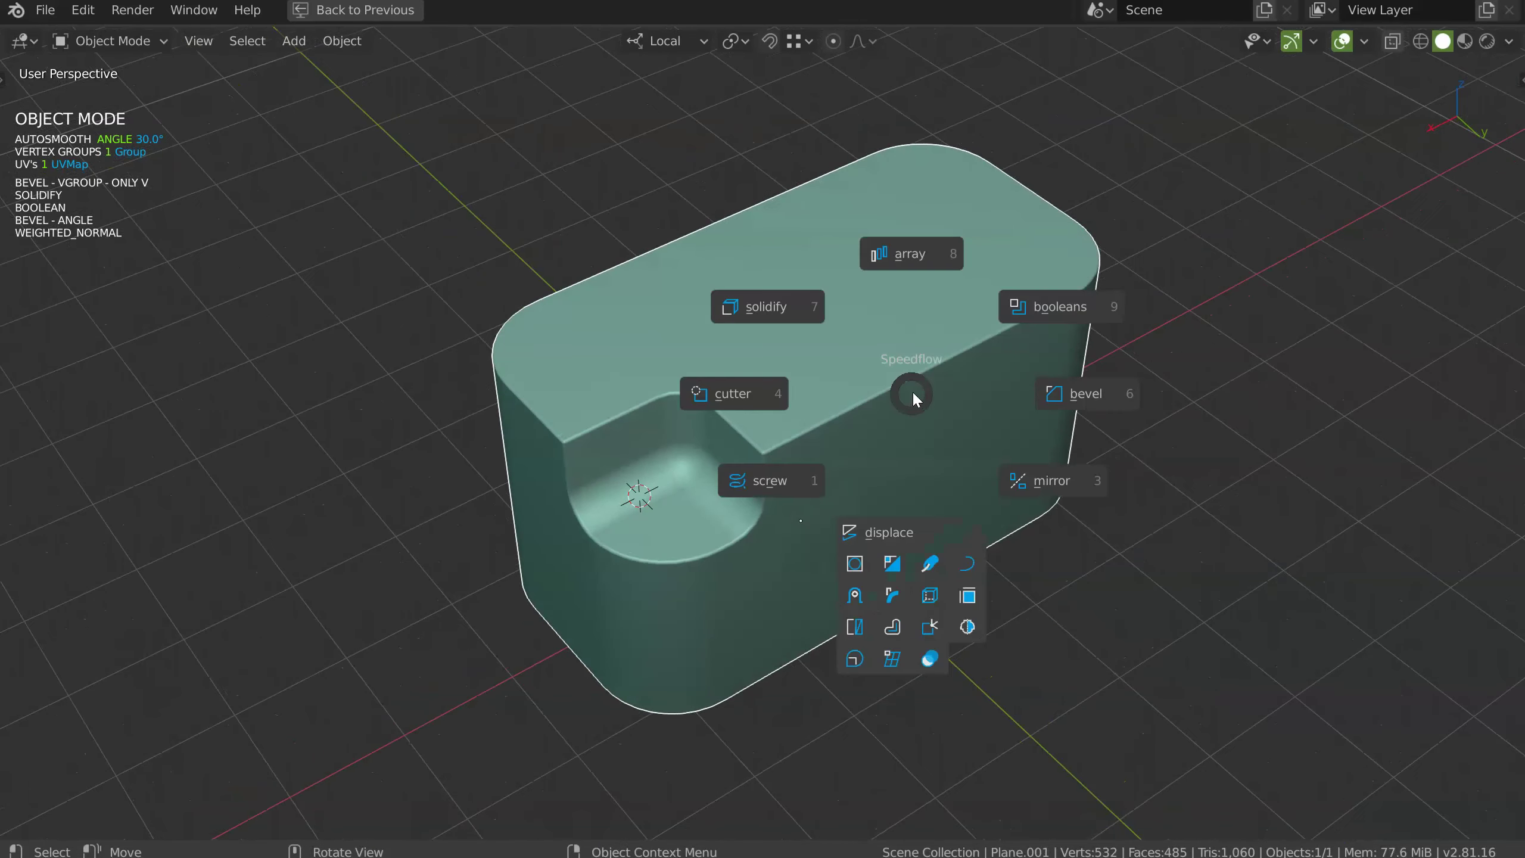
left_click(747, 394)
key("2")
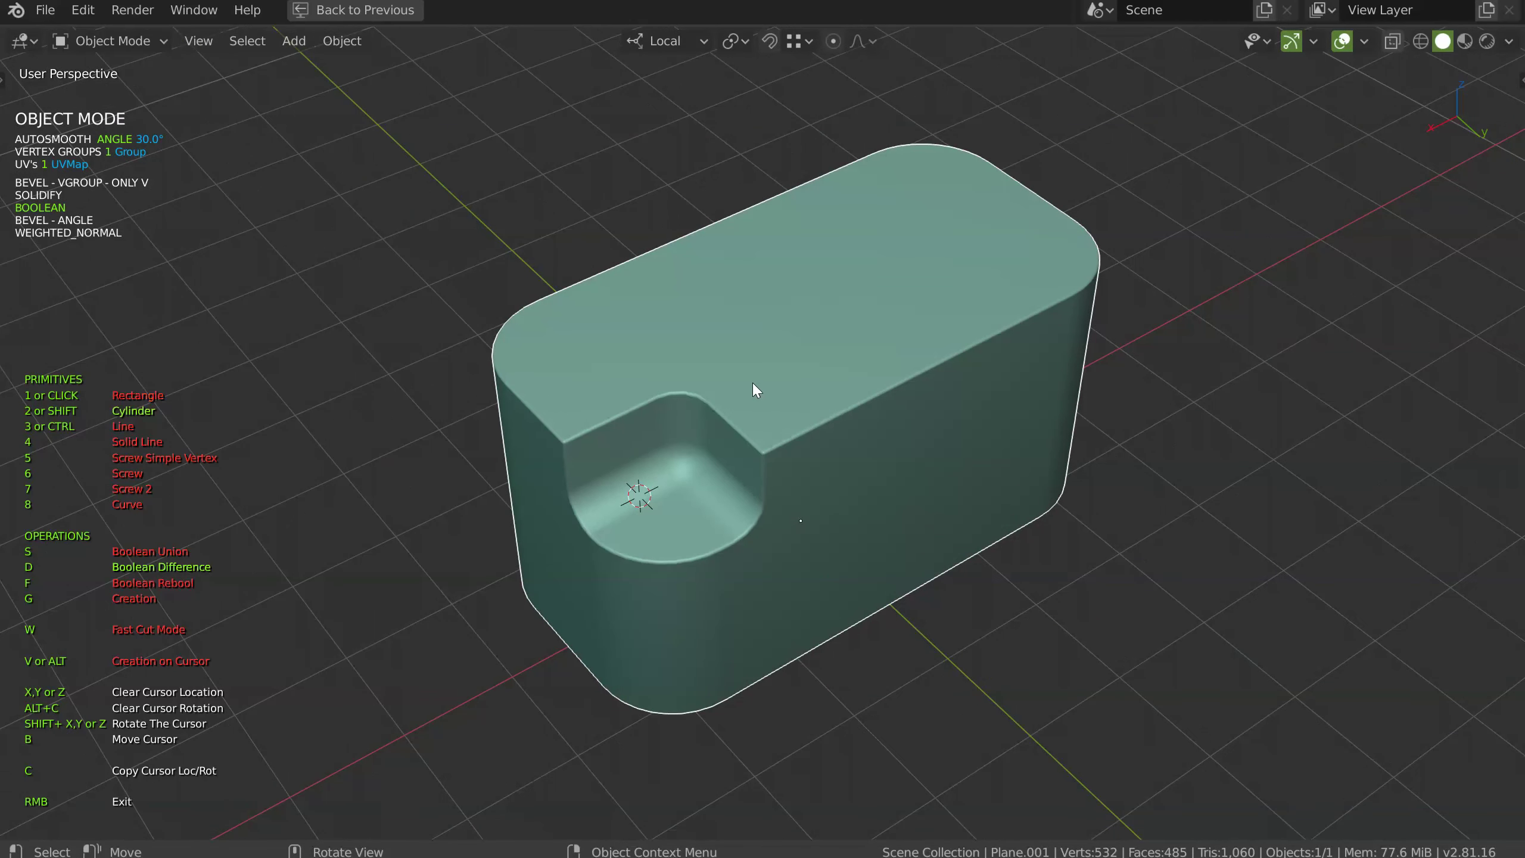
key("s")
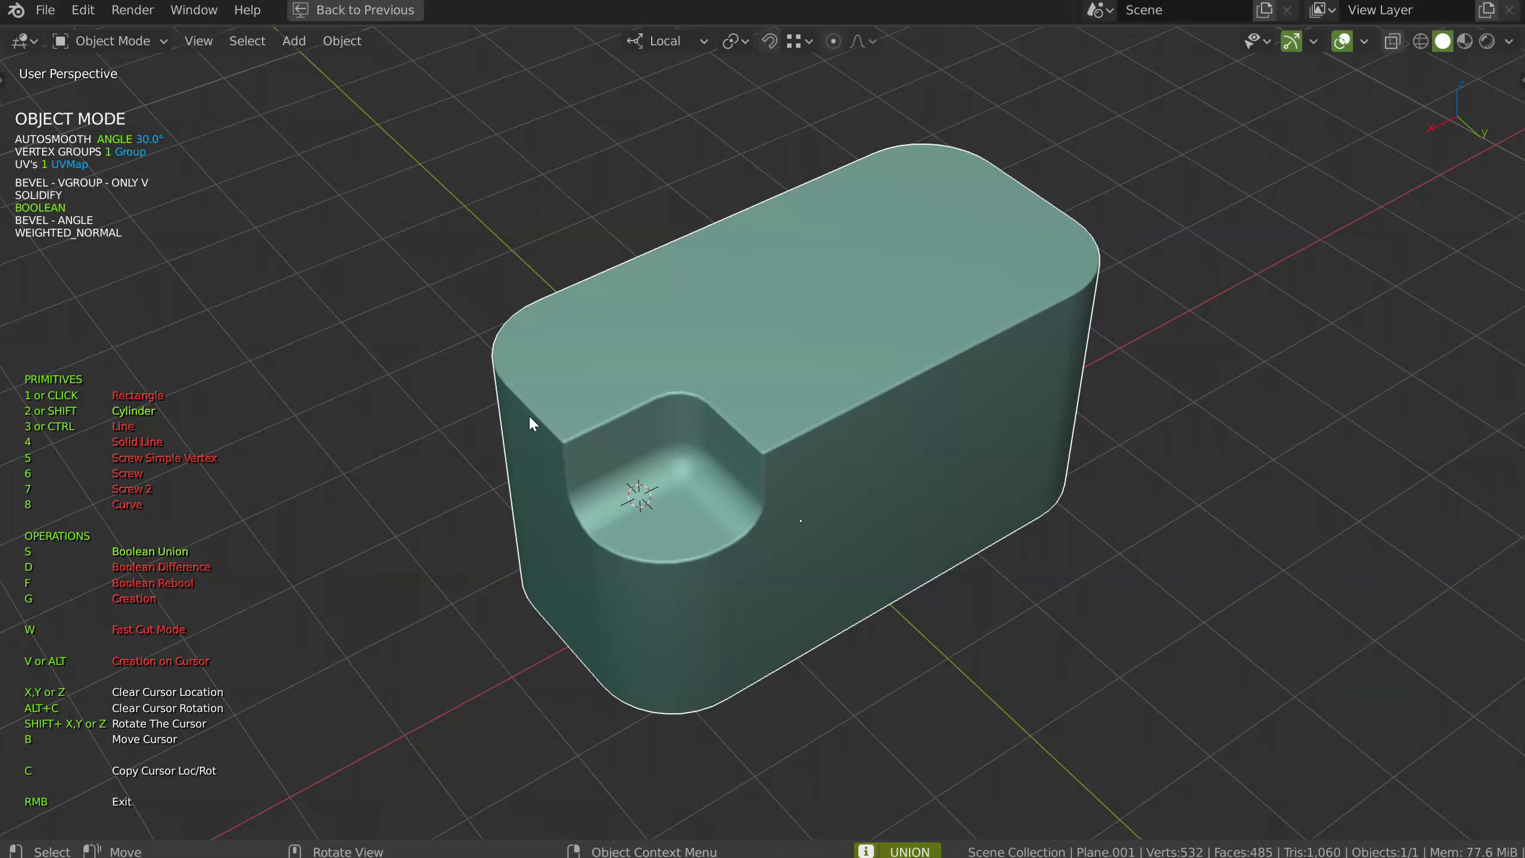
left_click(803, 294)
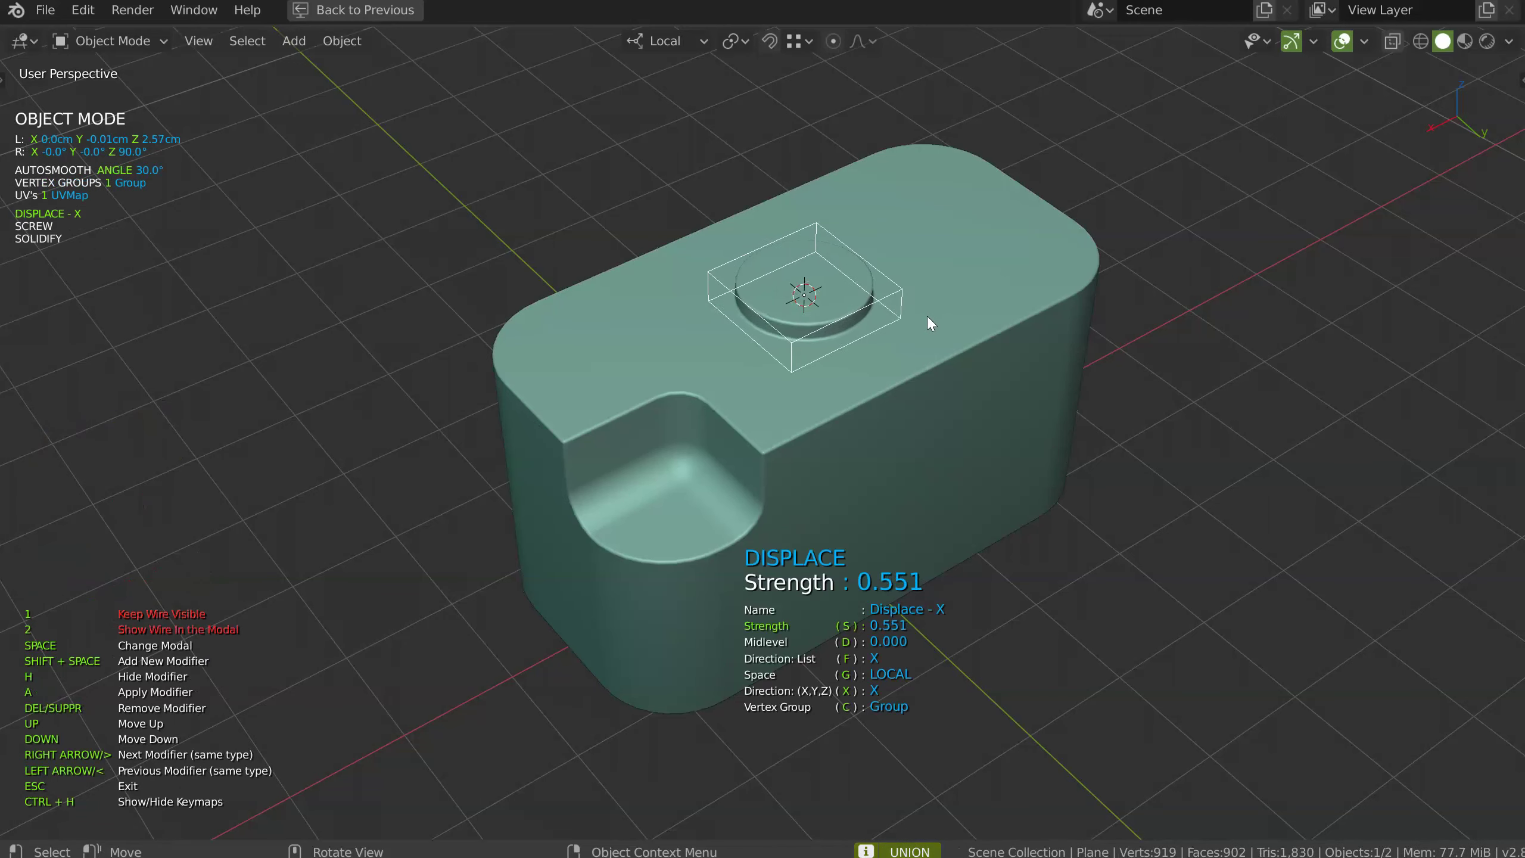
left_click(947, 318)
left_click(1004, 325)
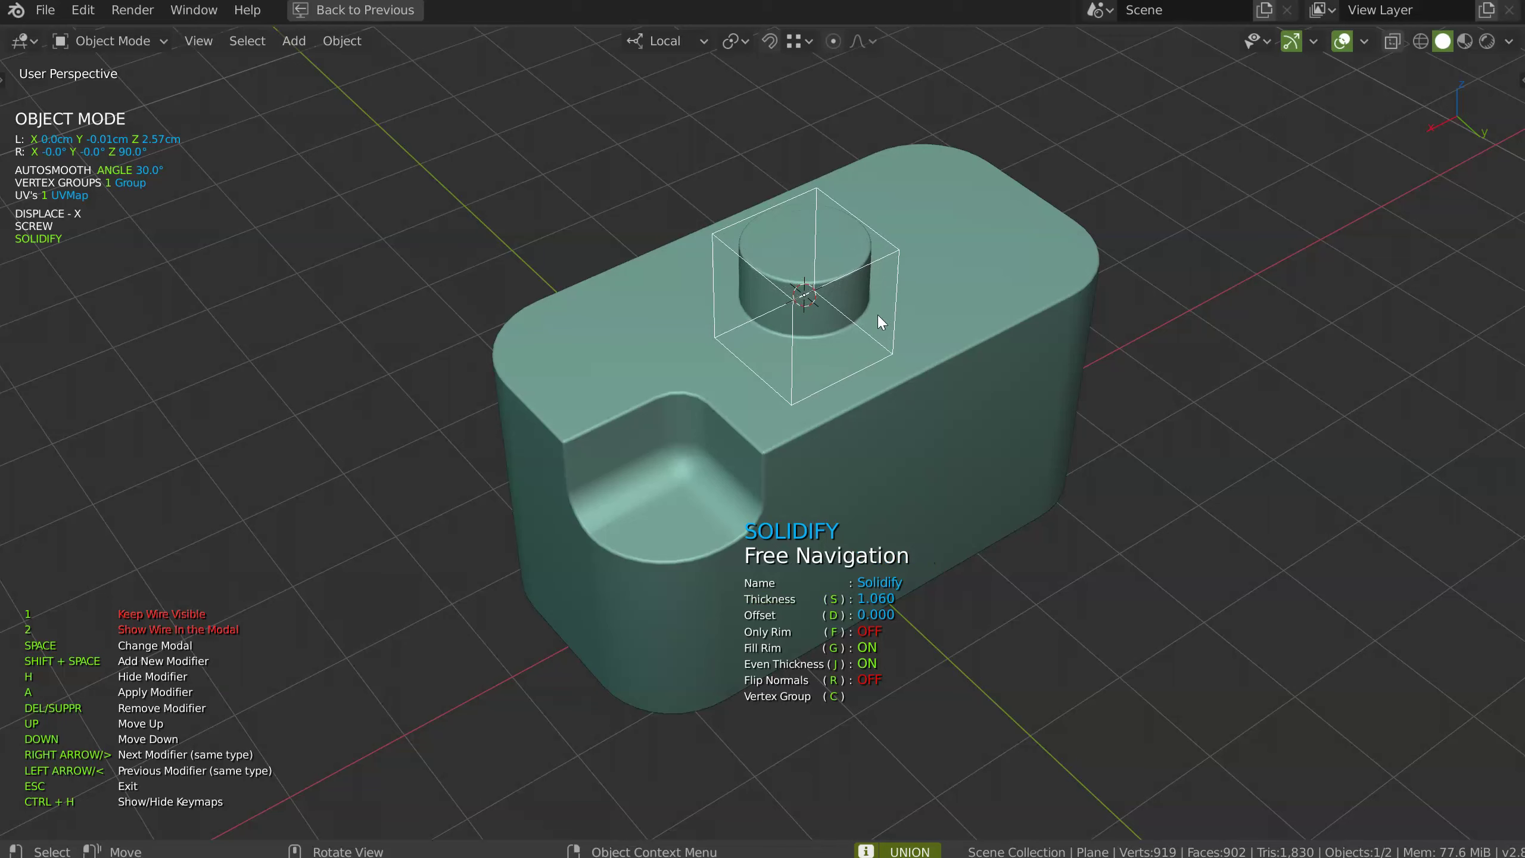
Add an angle bevel about 0.139 wide to the top rim of the cylinder and adjust its segments
key("shift+space")
left_click(1062, 319)
key("d")
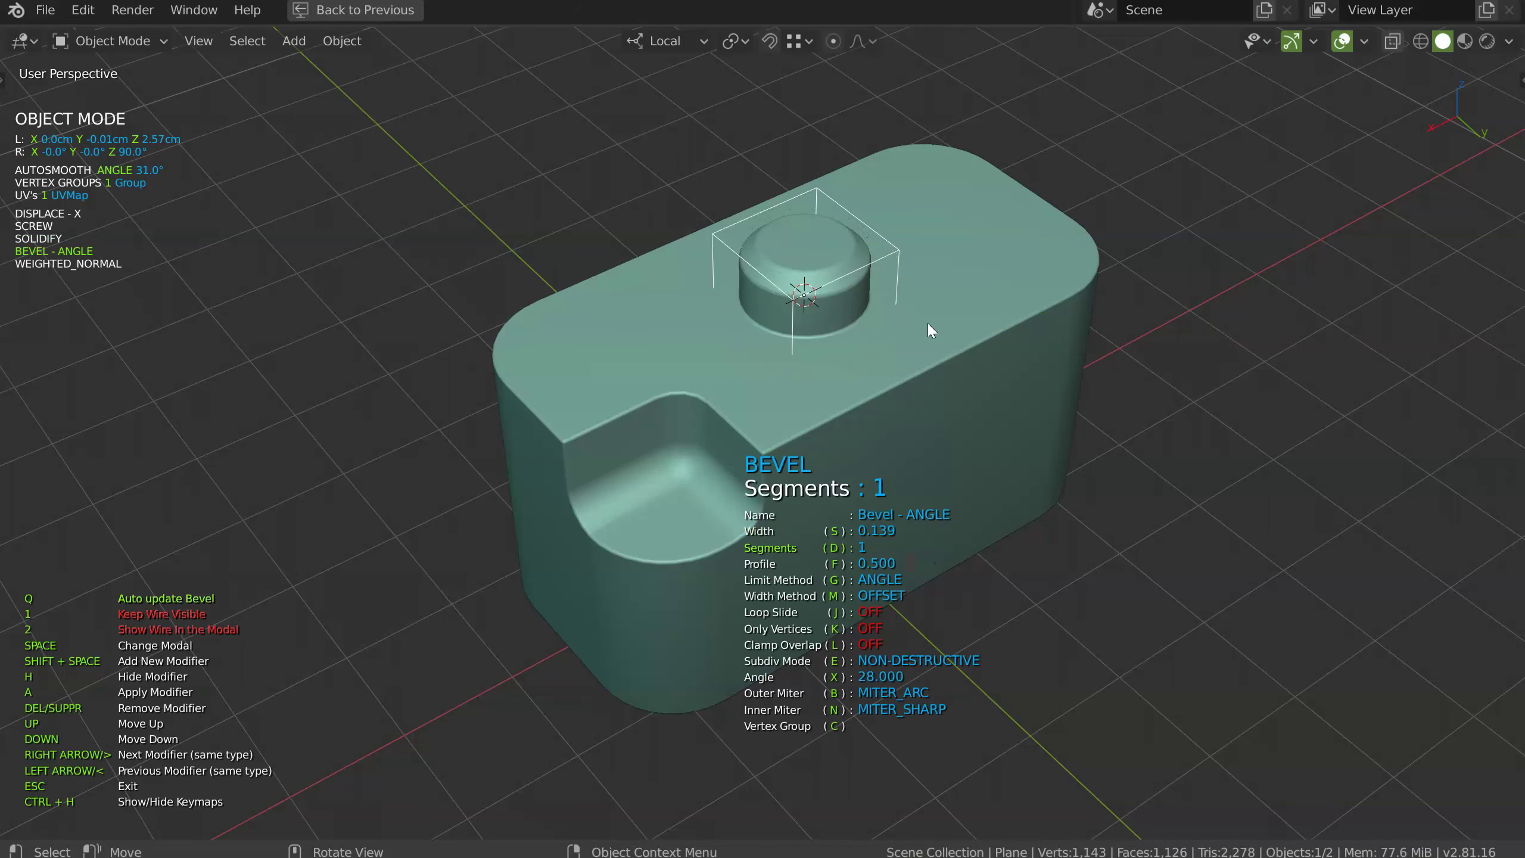
Increase the steps of the cylinder's Screw modifier for a smoother round shape
key("shift+space")
left_click(796, 431)
key("s")
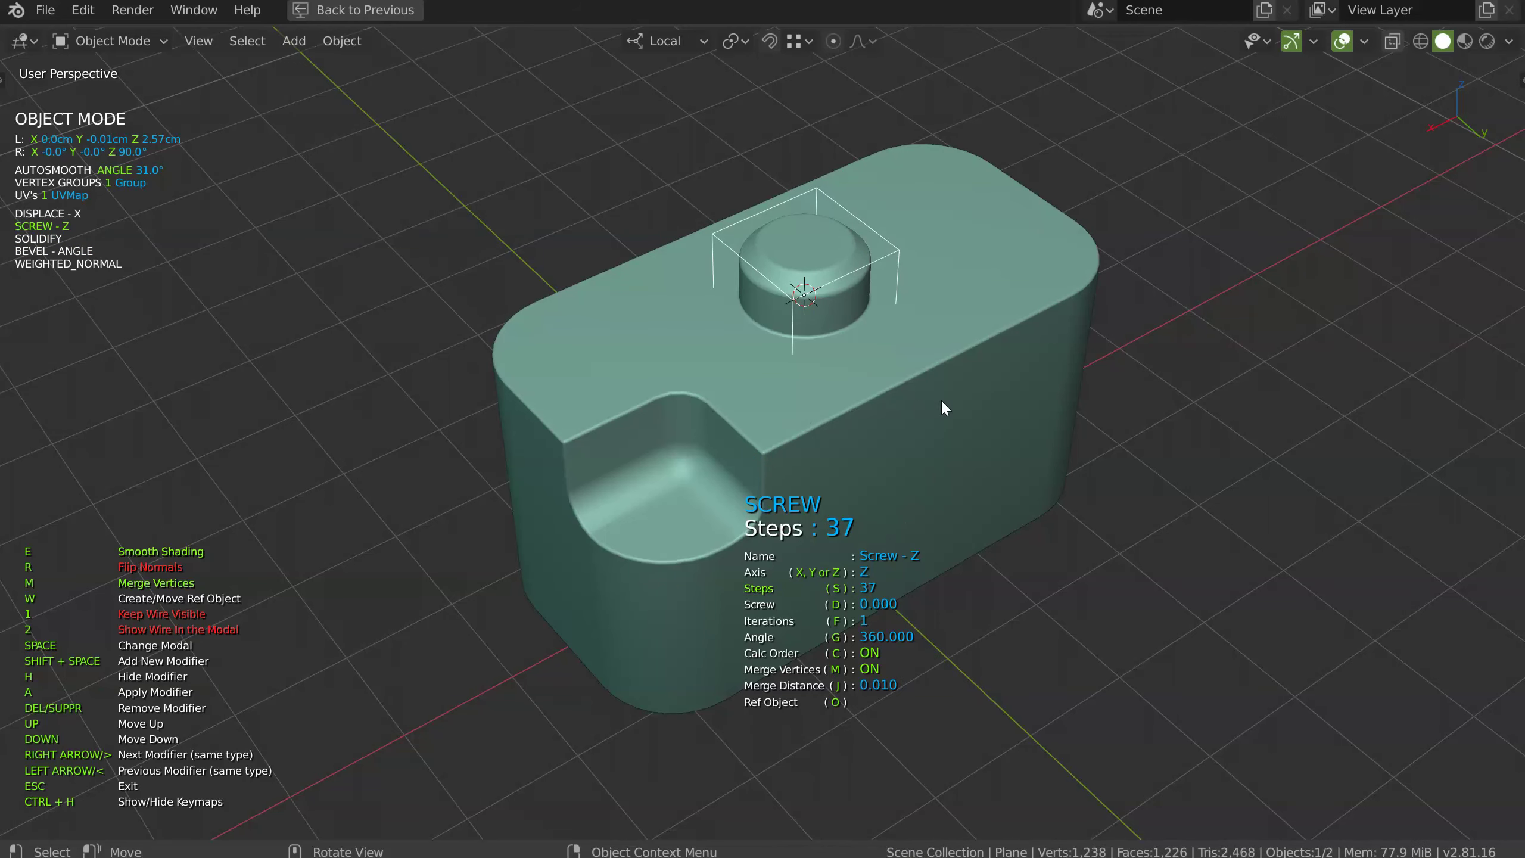
left_click(1044, 388)
middle_click_drag(834, 306, 799, 407, "shift")
middle_click_drag(789, 471, 836, 352, "ctrl")
key("Escape")
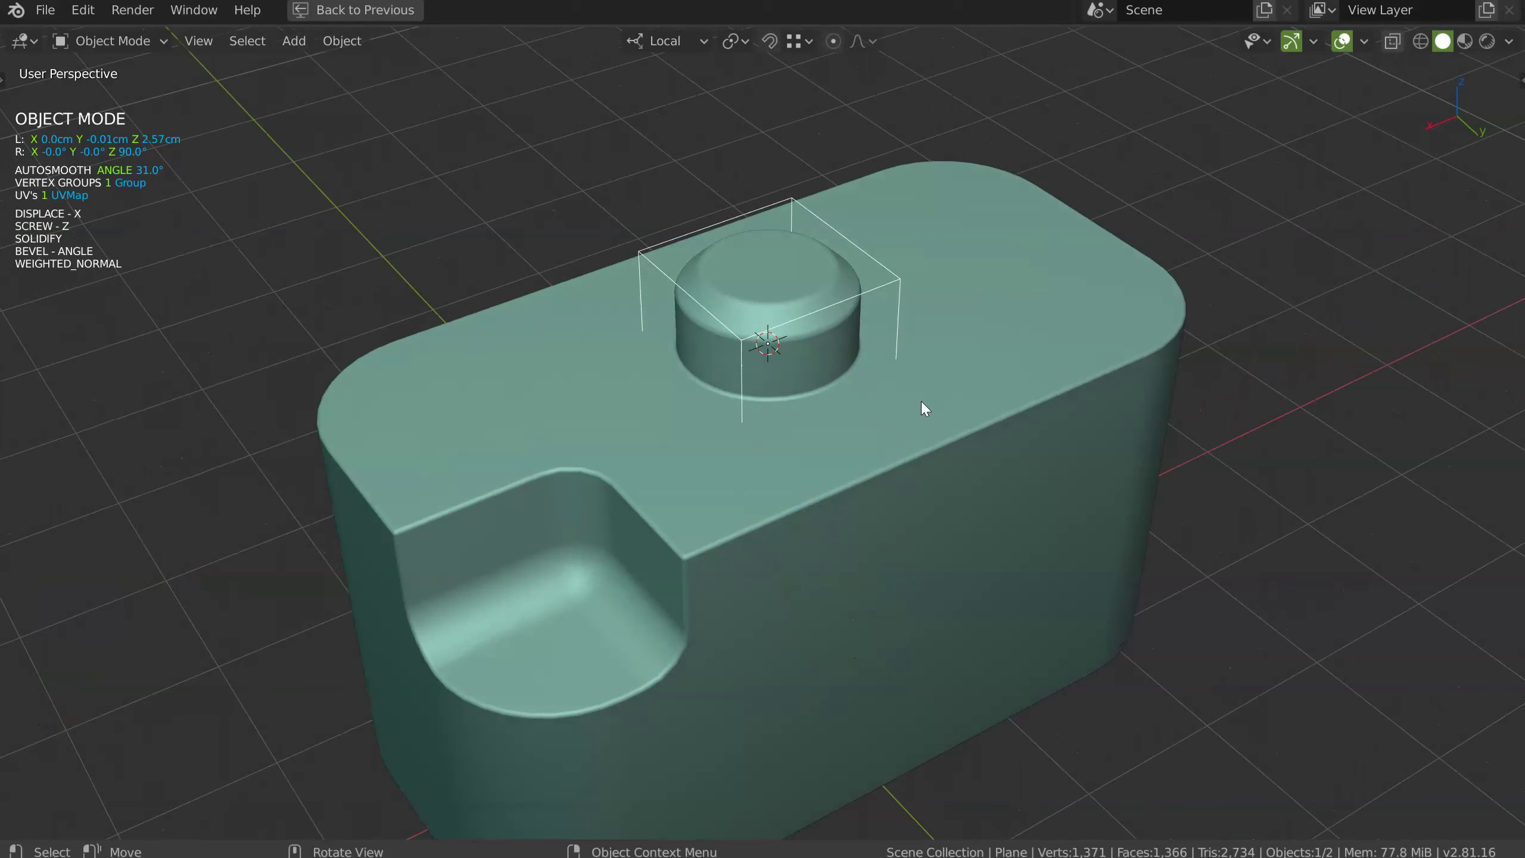
Split off the cylinder's centre with a Boolean Rebool cylinder created on the cursor, using displace strength about 0.28 and thickness 1.586
left_click(967, 407)
key("space")
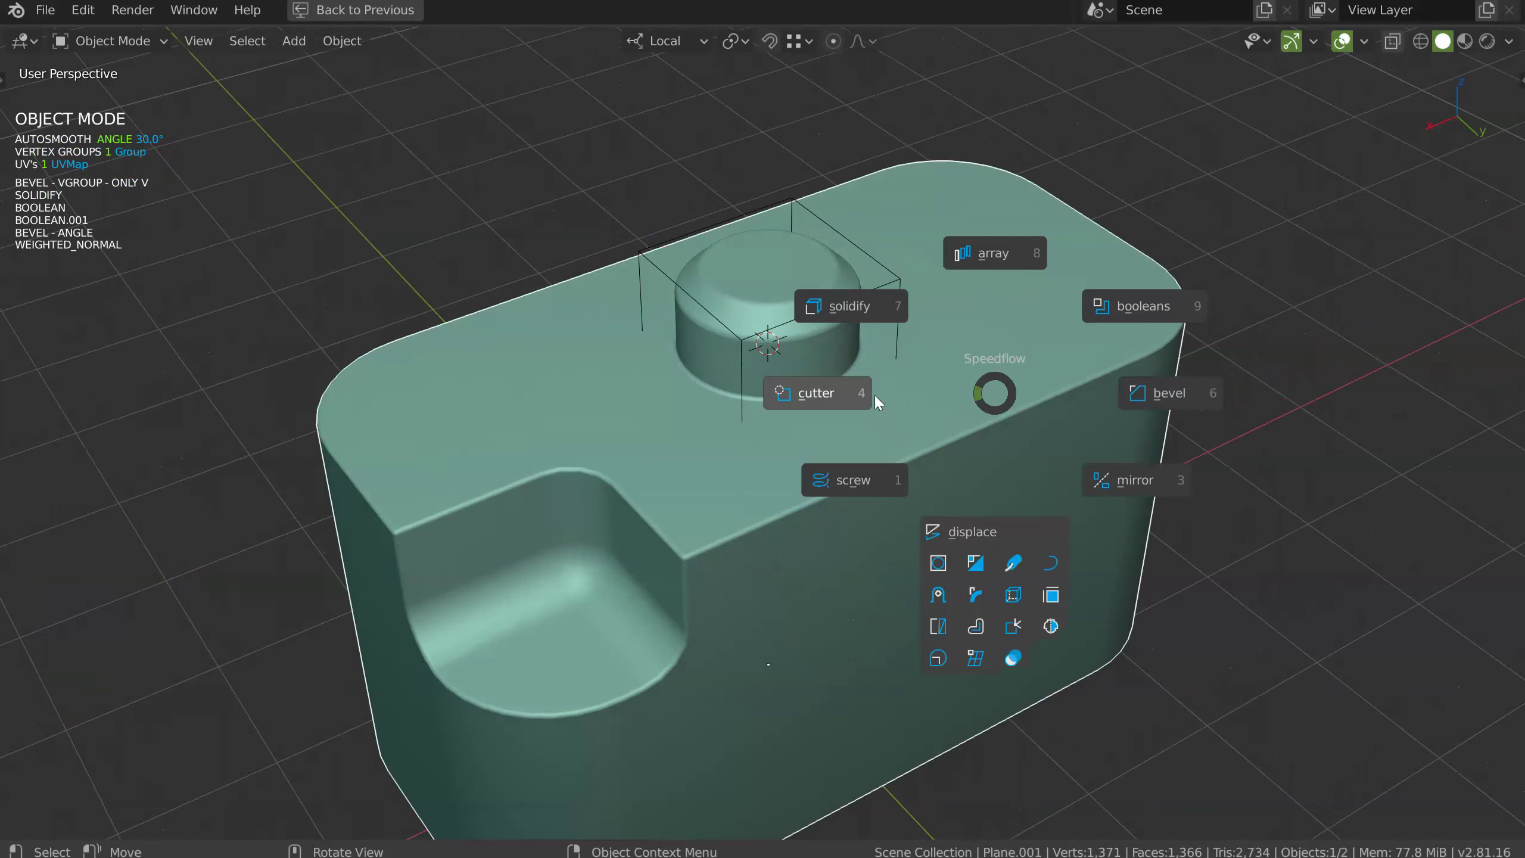
left_click(839, 388)
key("2")
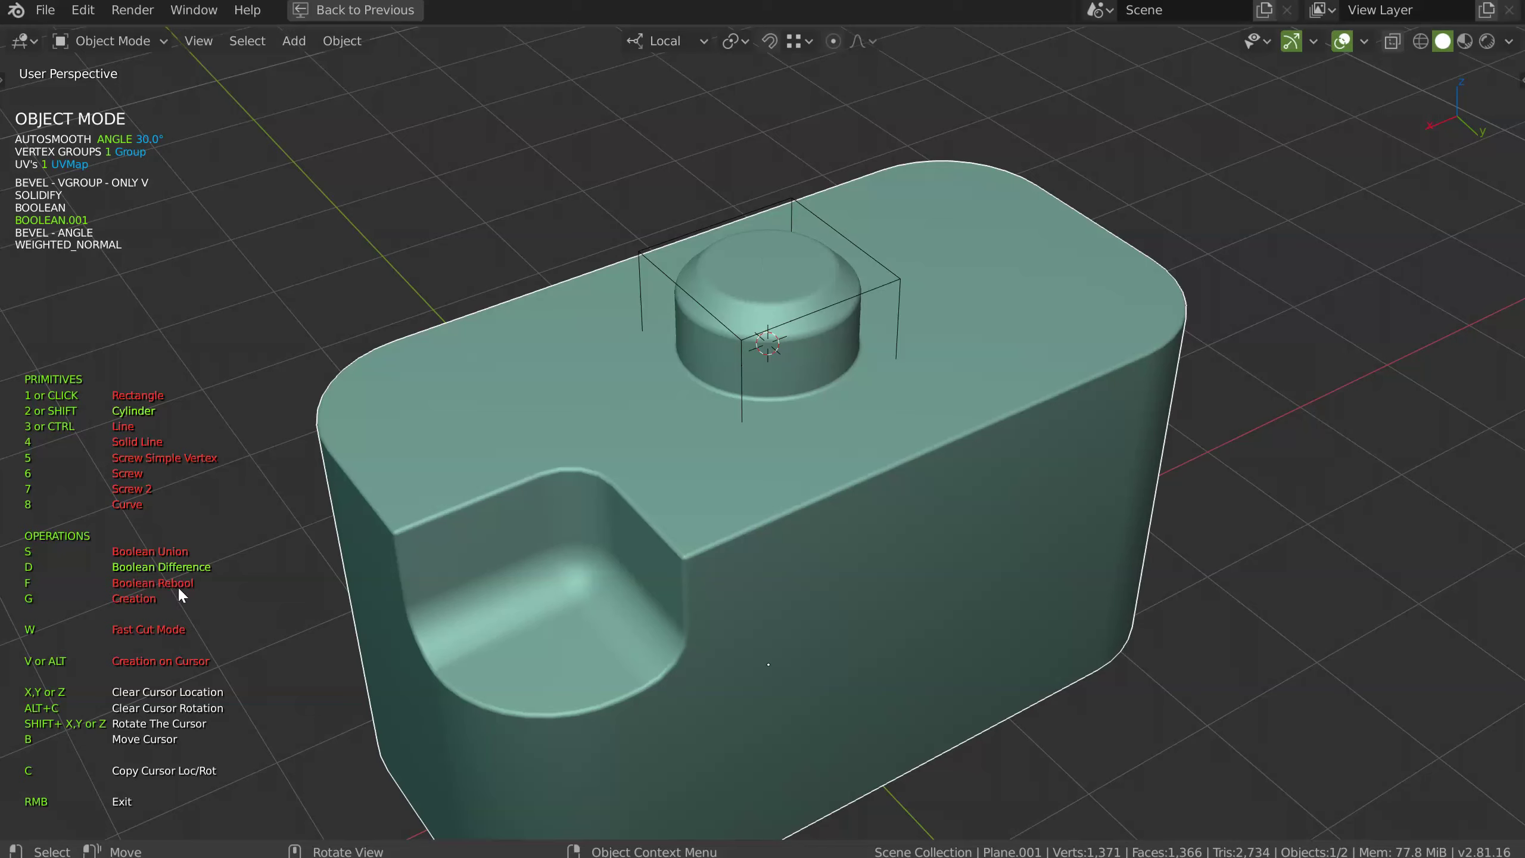
key("f")
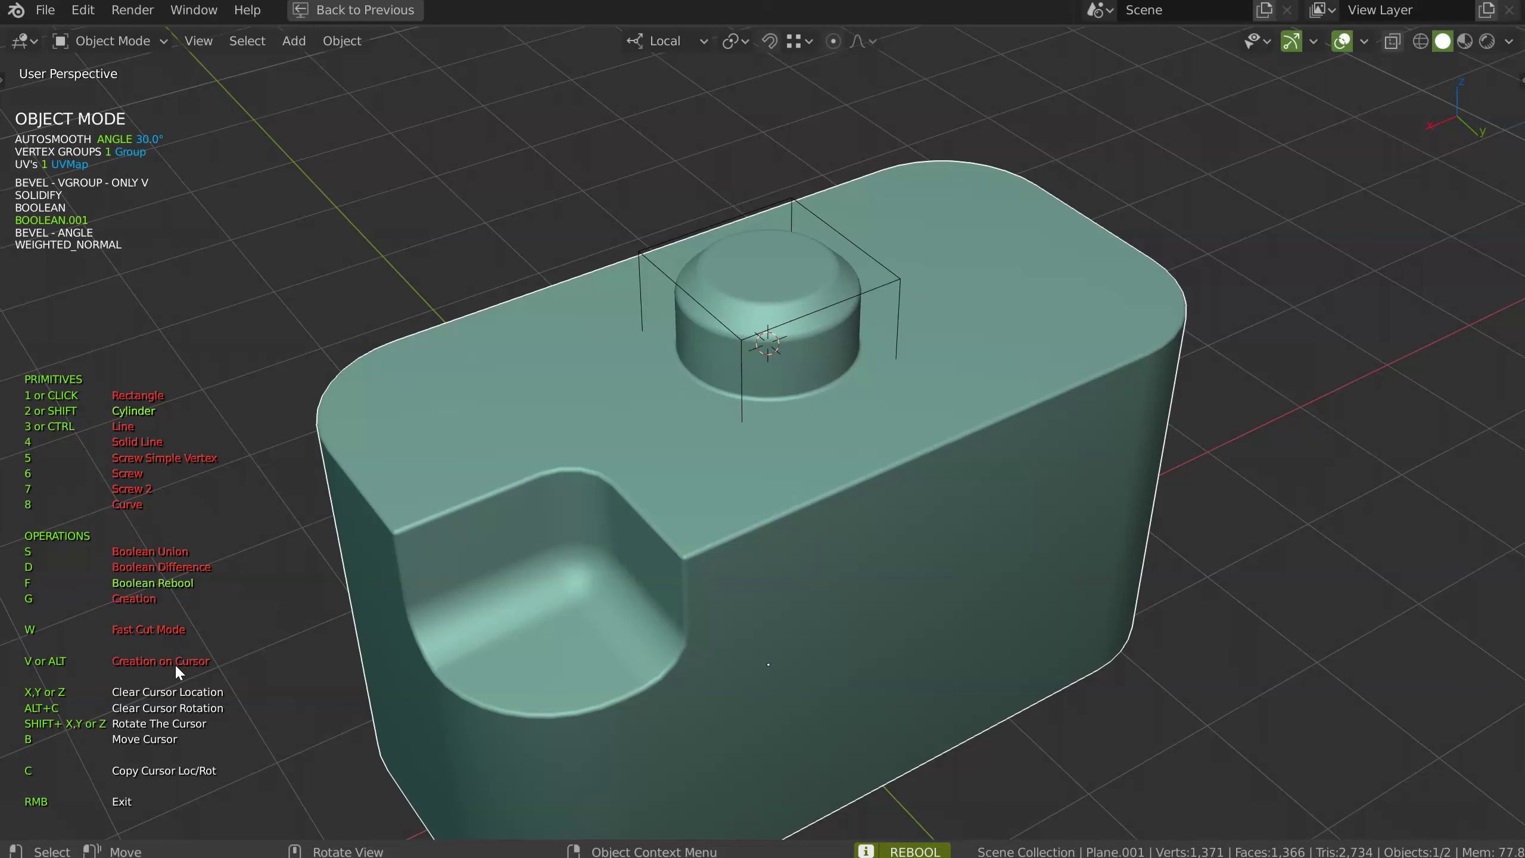
key("v")
left_click(812, 413)
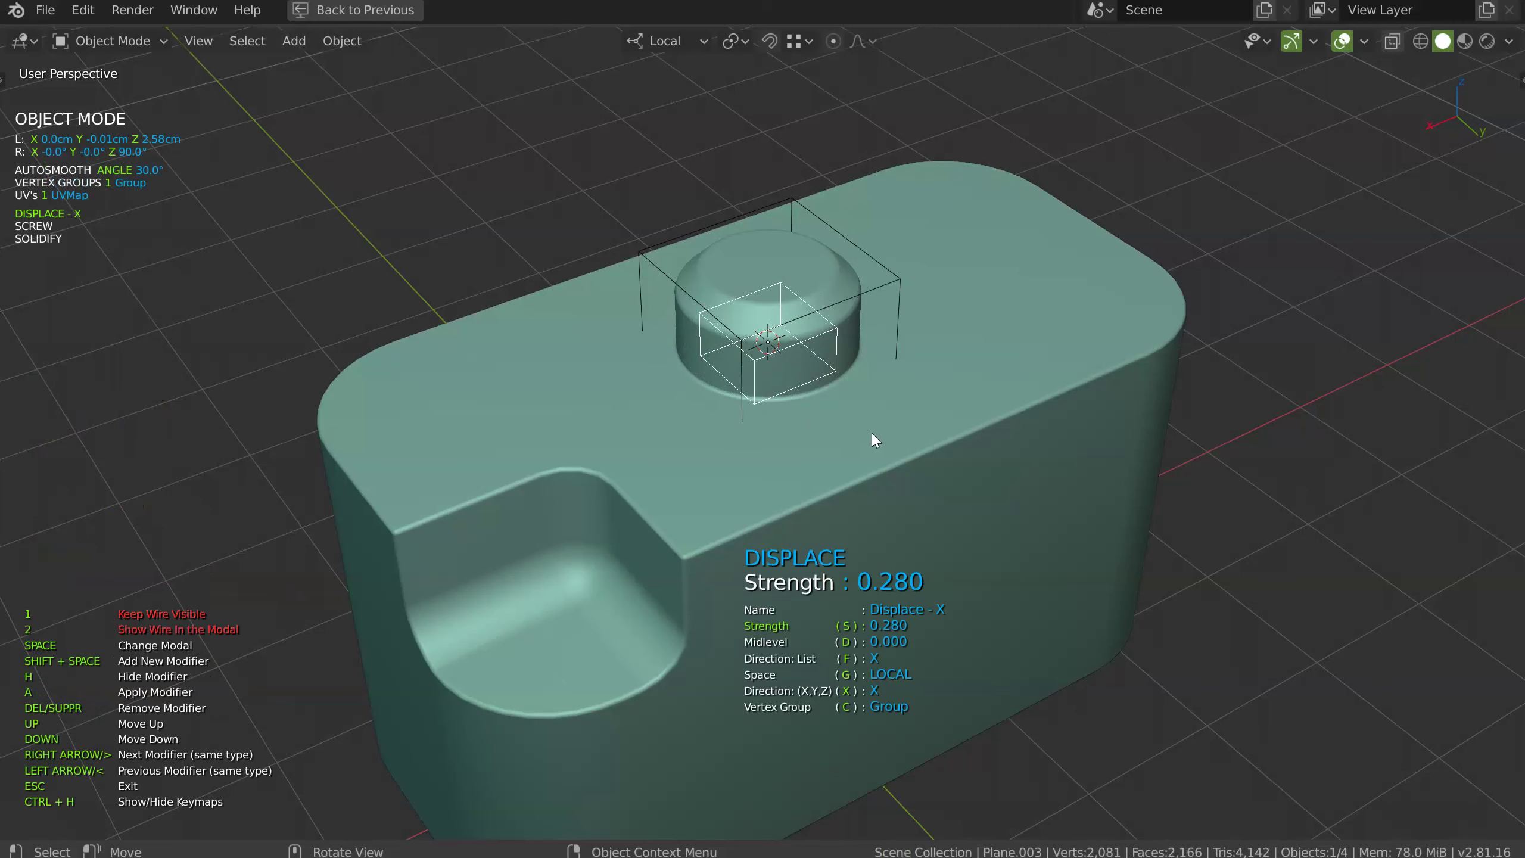
left_click(875, 433)
key("space")
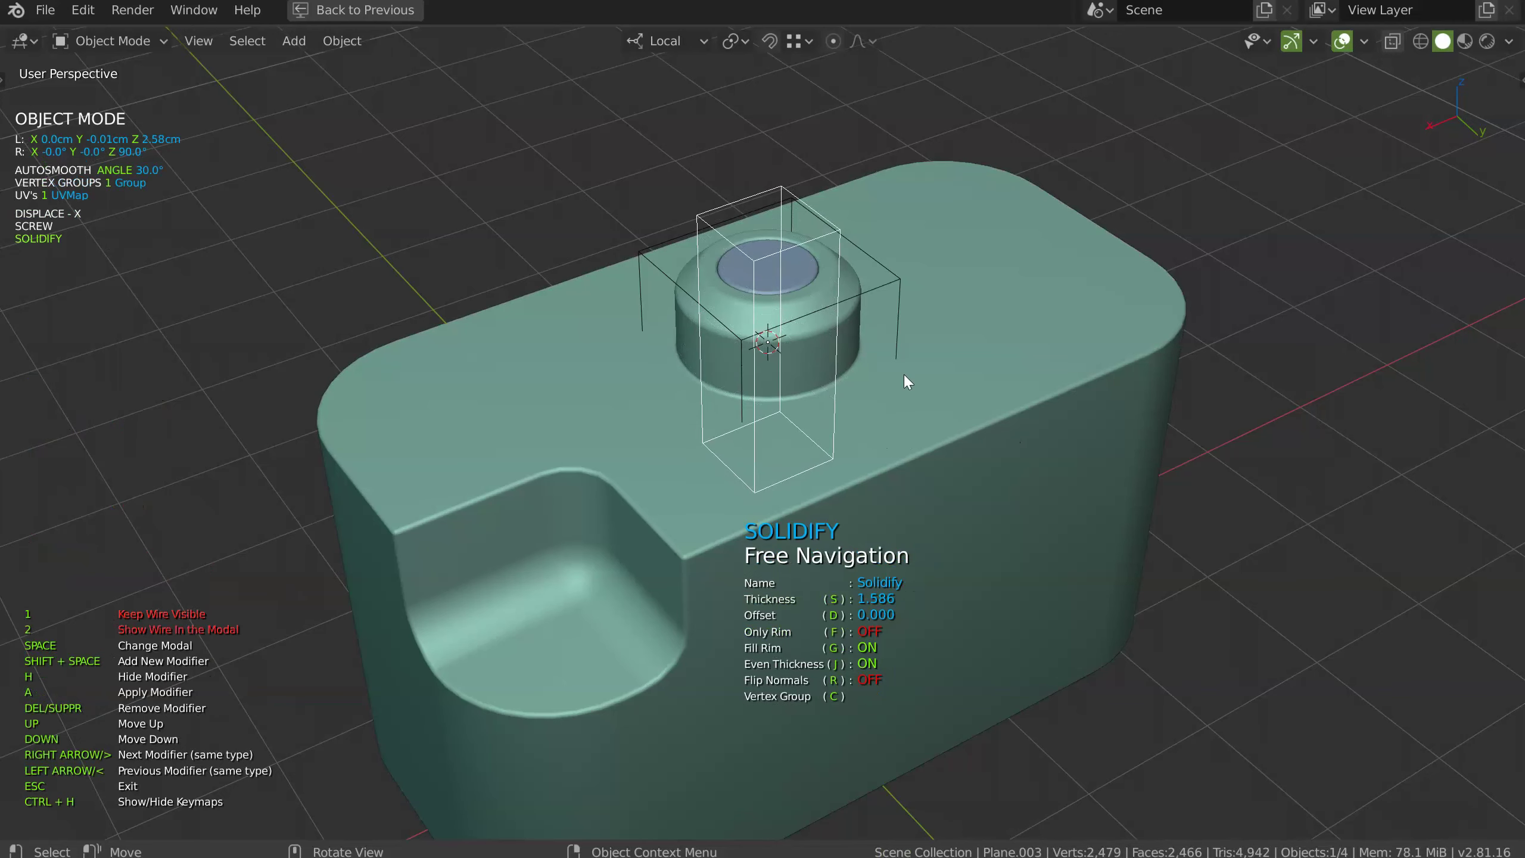
key("Escape")
mouse_move(813, 288)
middle_mouse_down()
mouse_move(783, 308)
mouse_move(793, 293)
middle_mouse_up()
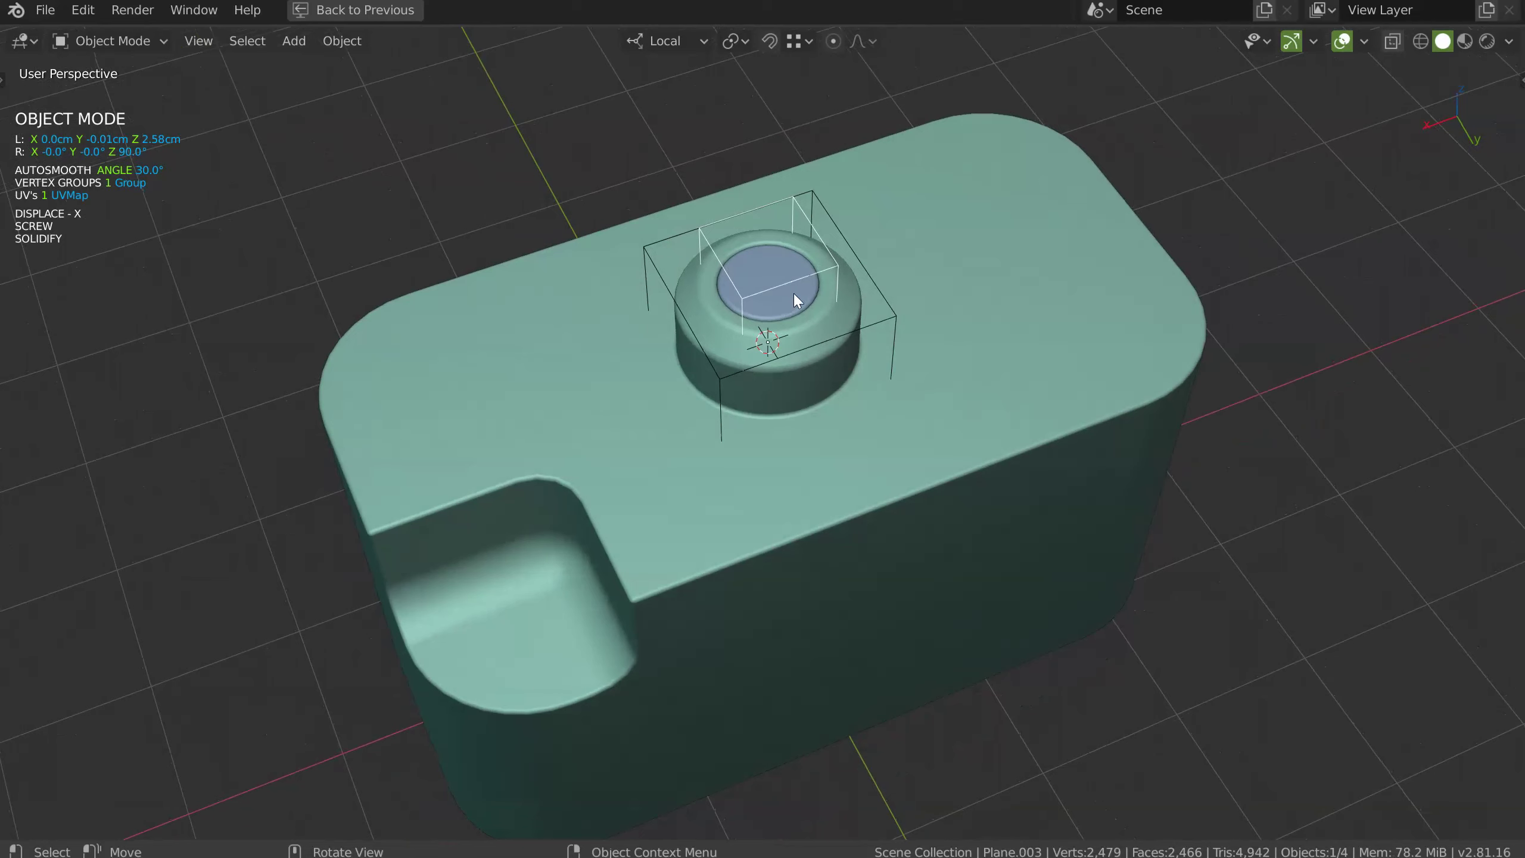
Create a separate rectangular bar about 2.28 by 0.28 cm along the block's front top edge in Creation mode, with thickness 0.140
left_click(813, 466)
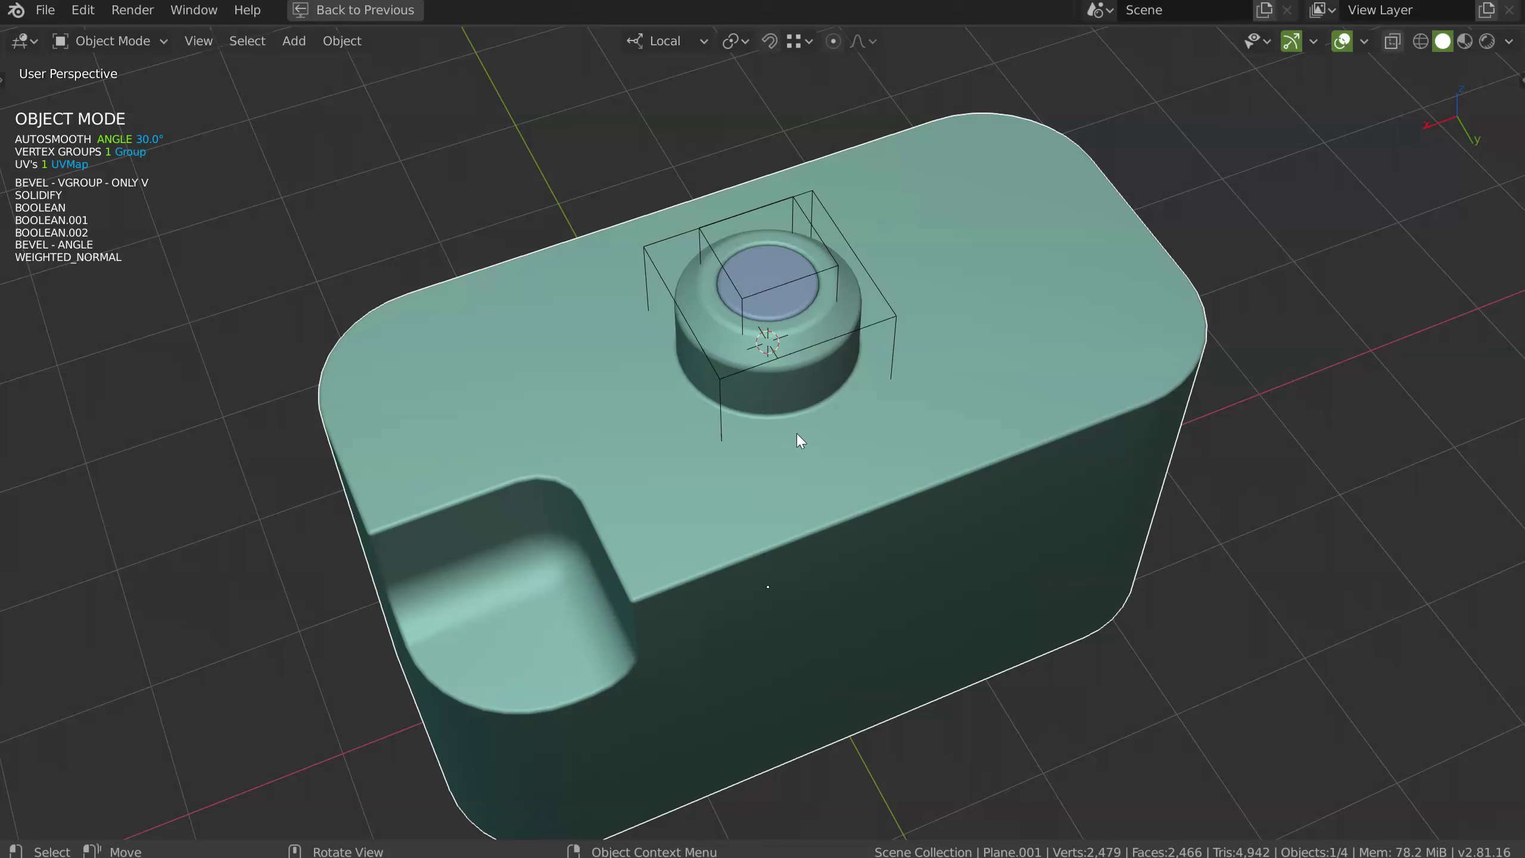
middle_click_drag(796, 433, 845, 424)
key("space")
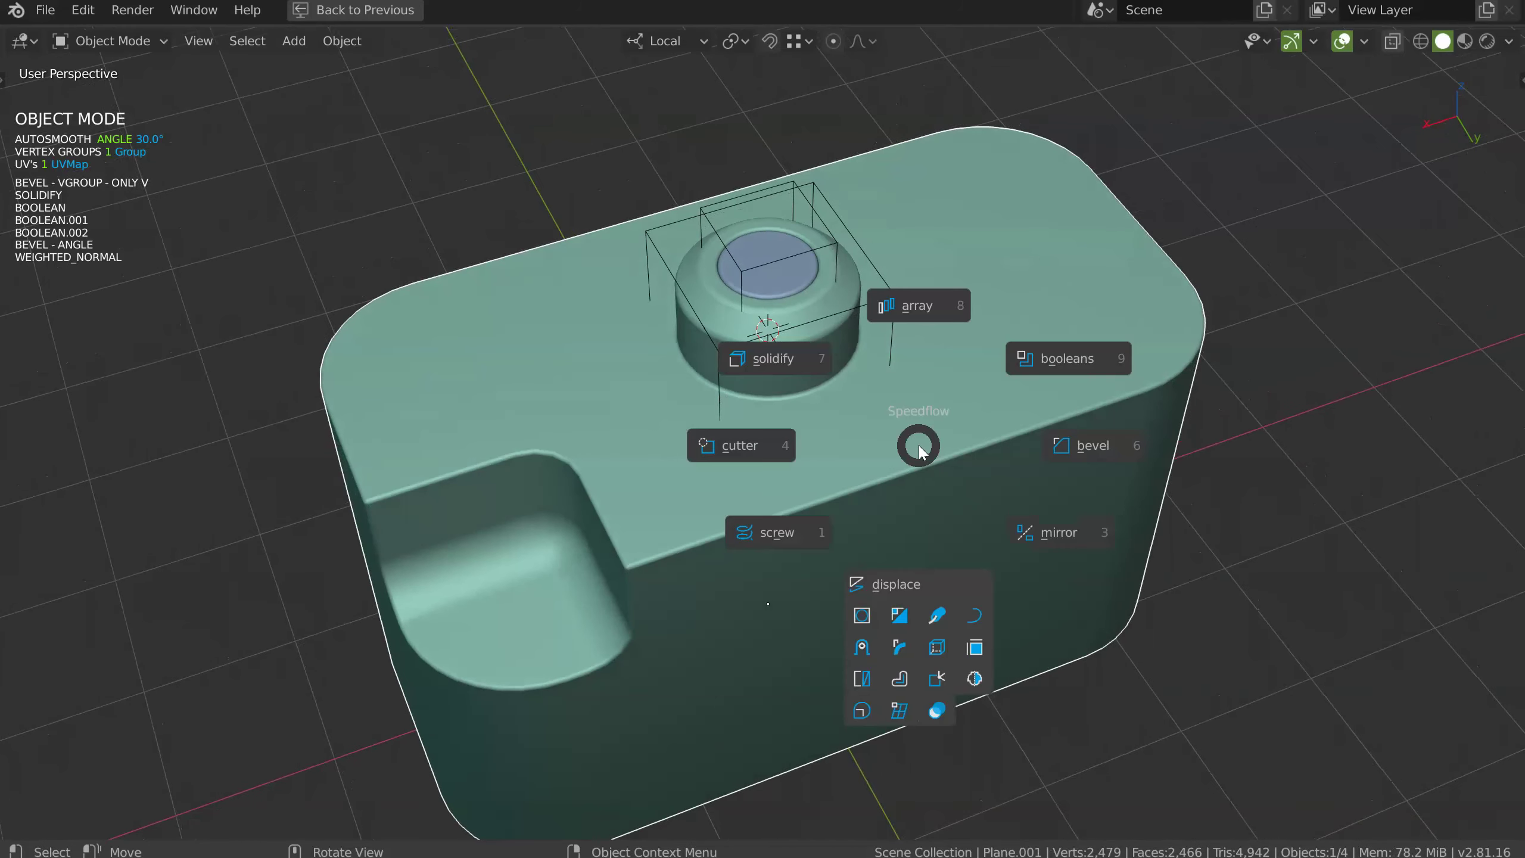
left_click(747, 446)
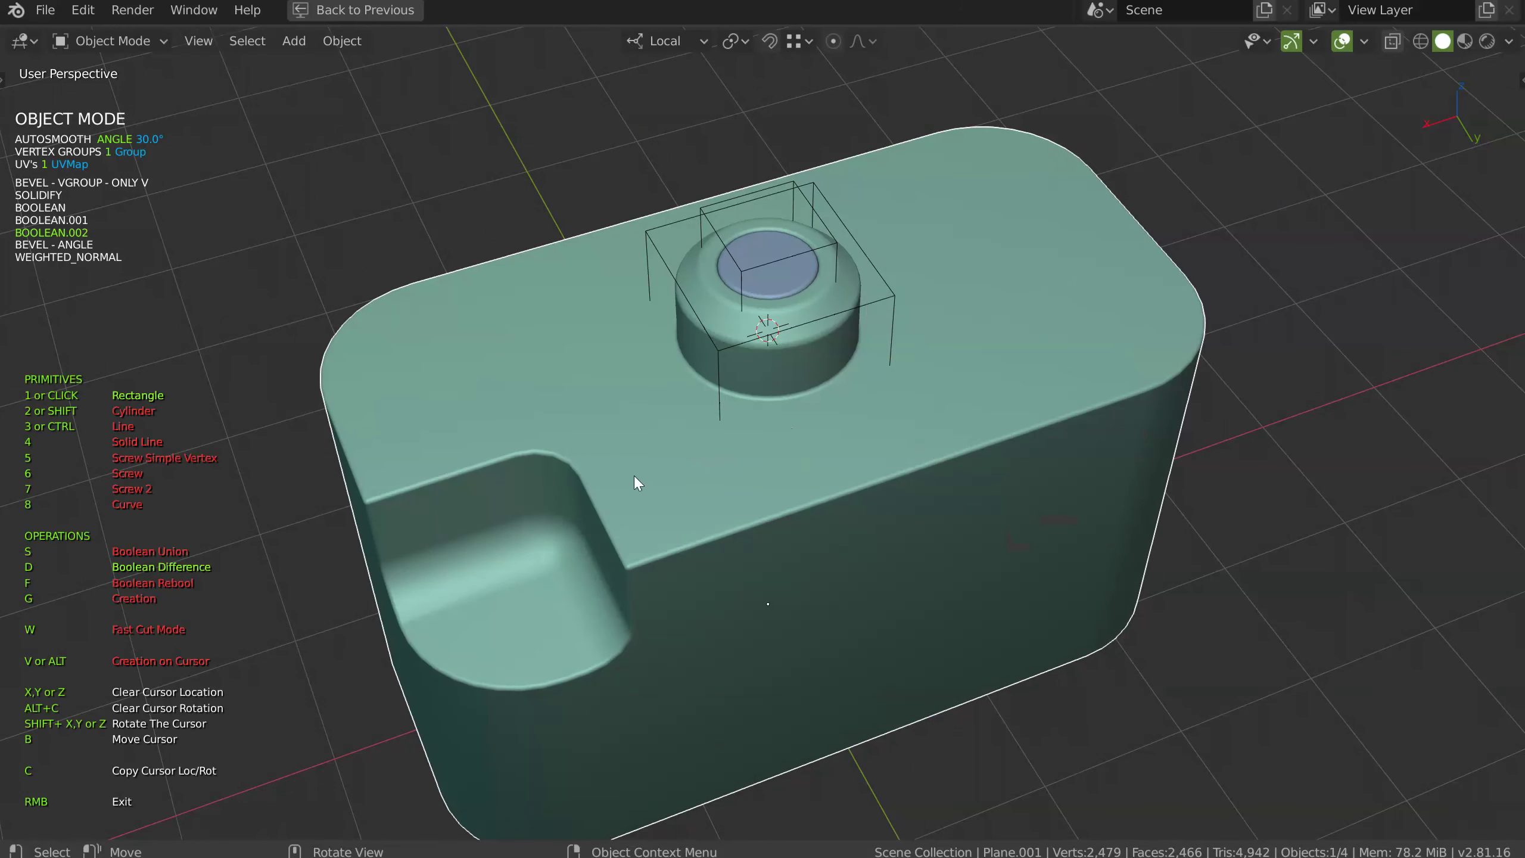
key("g")
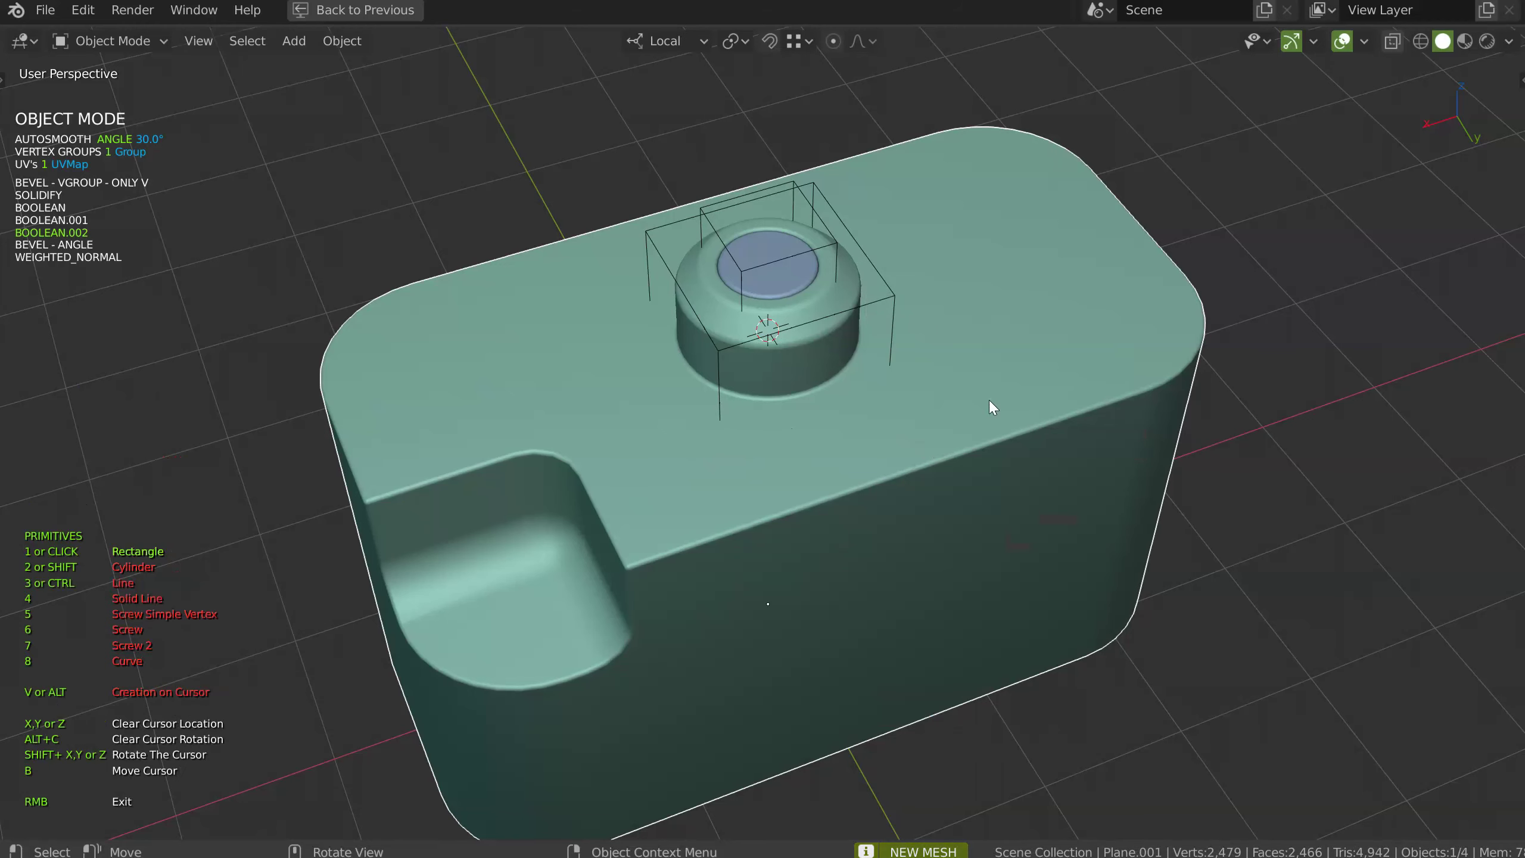
left_click_drag(1032, 367, 658, 538)
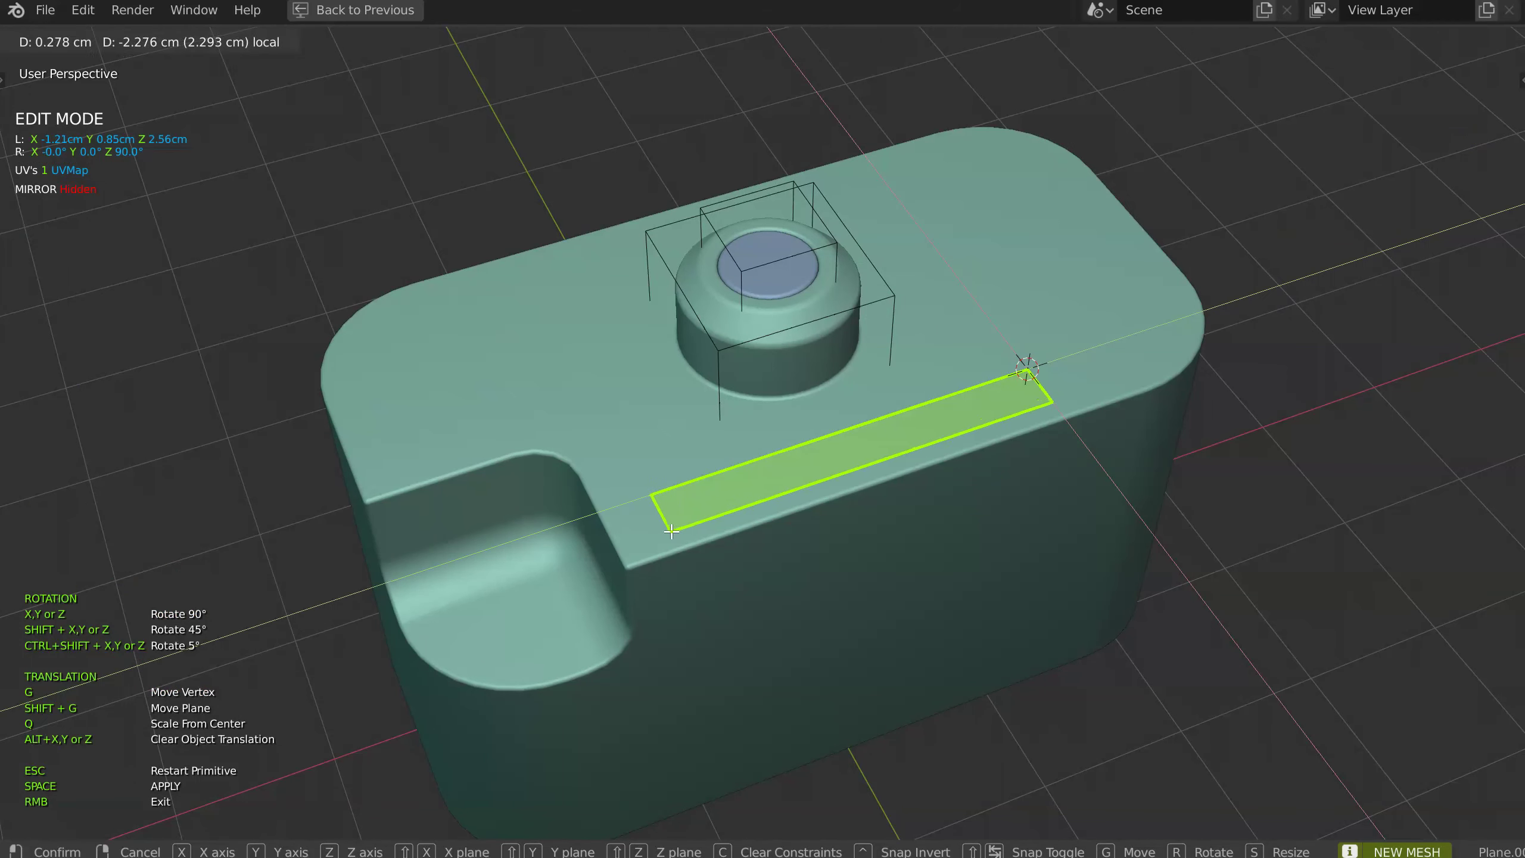
left_click(658, 553)
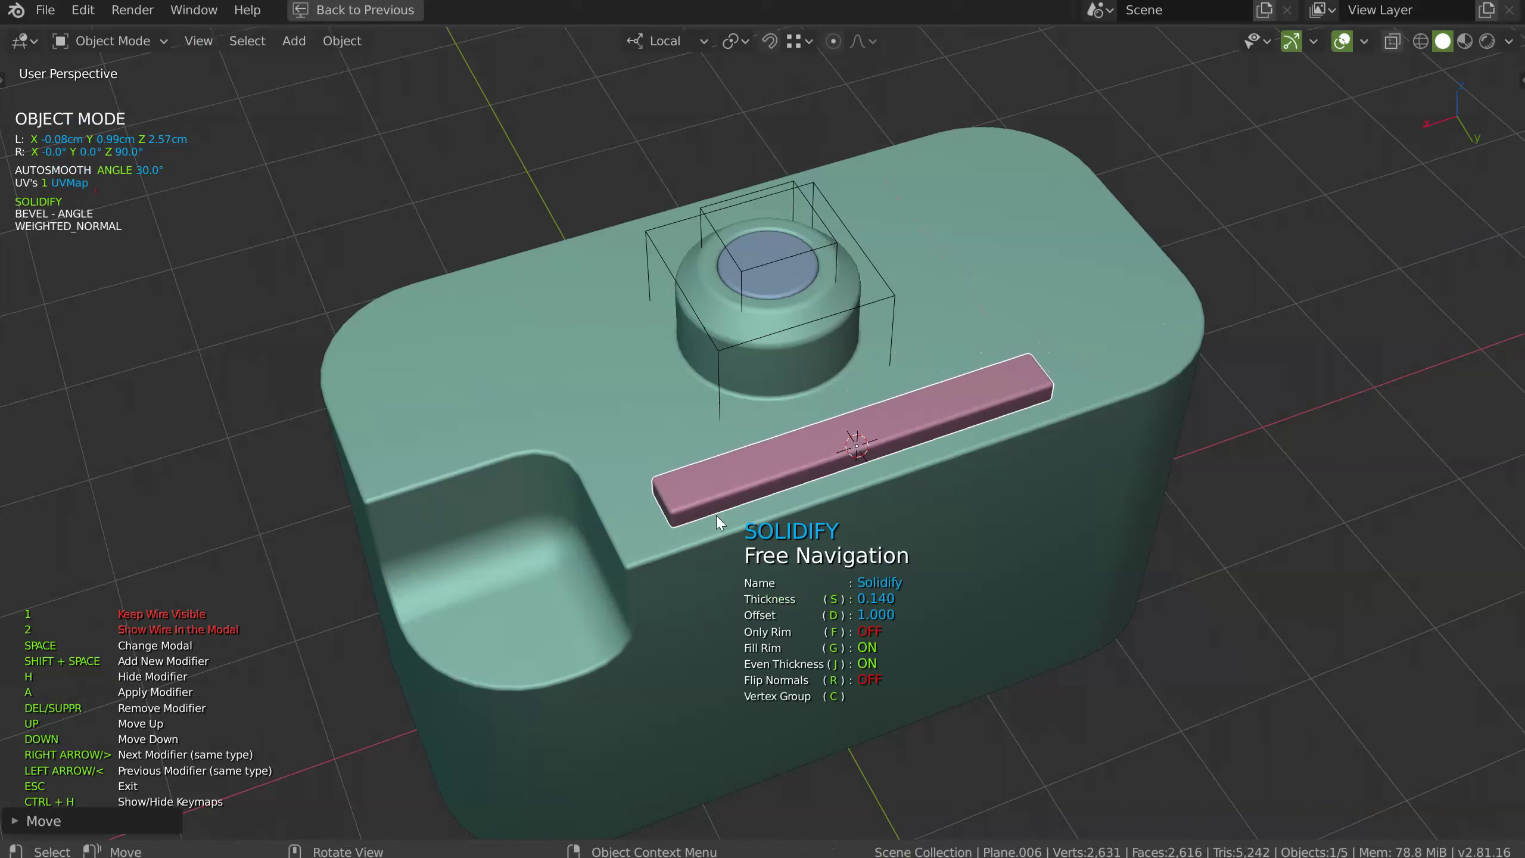
key("Escape")
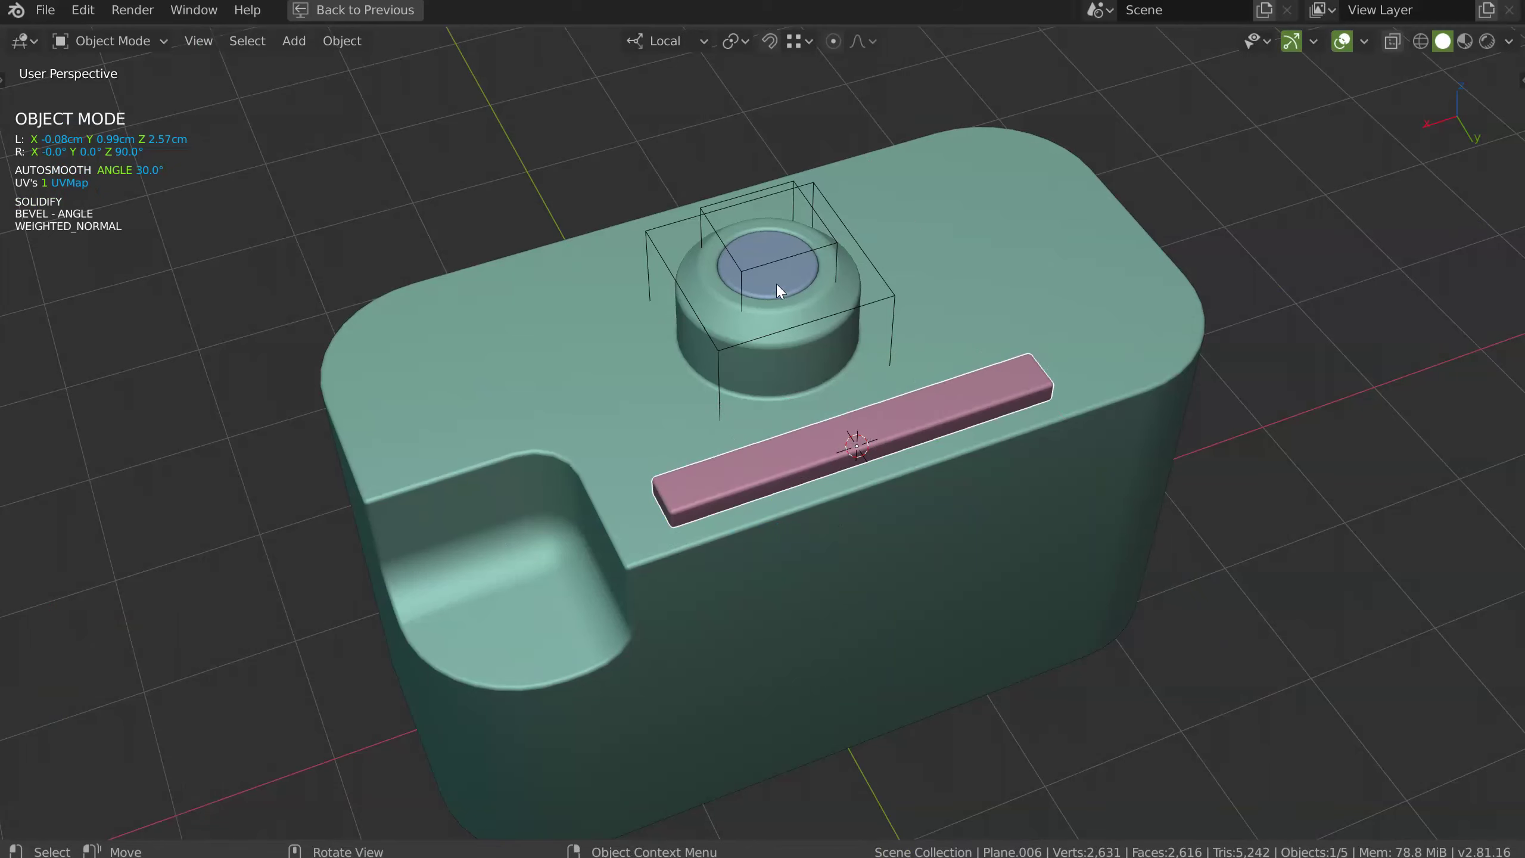
Delete the separate bar on the block's top, then snap the 3D cursor to the selected round cutter
key("x")
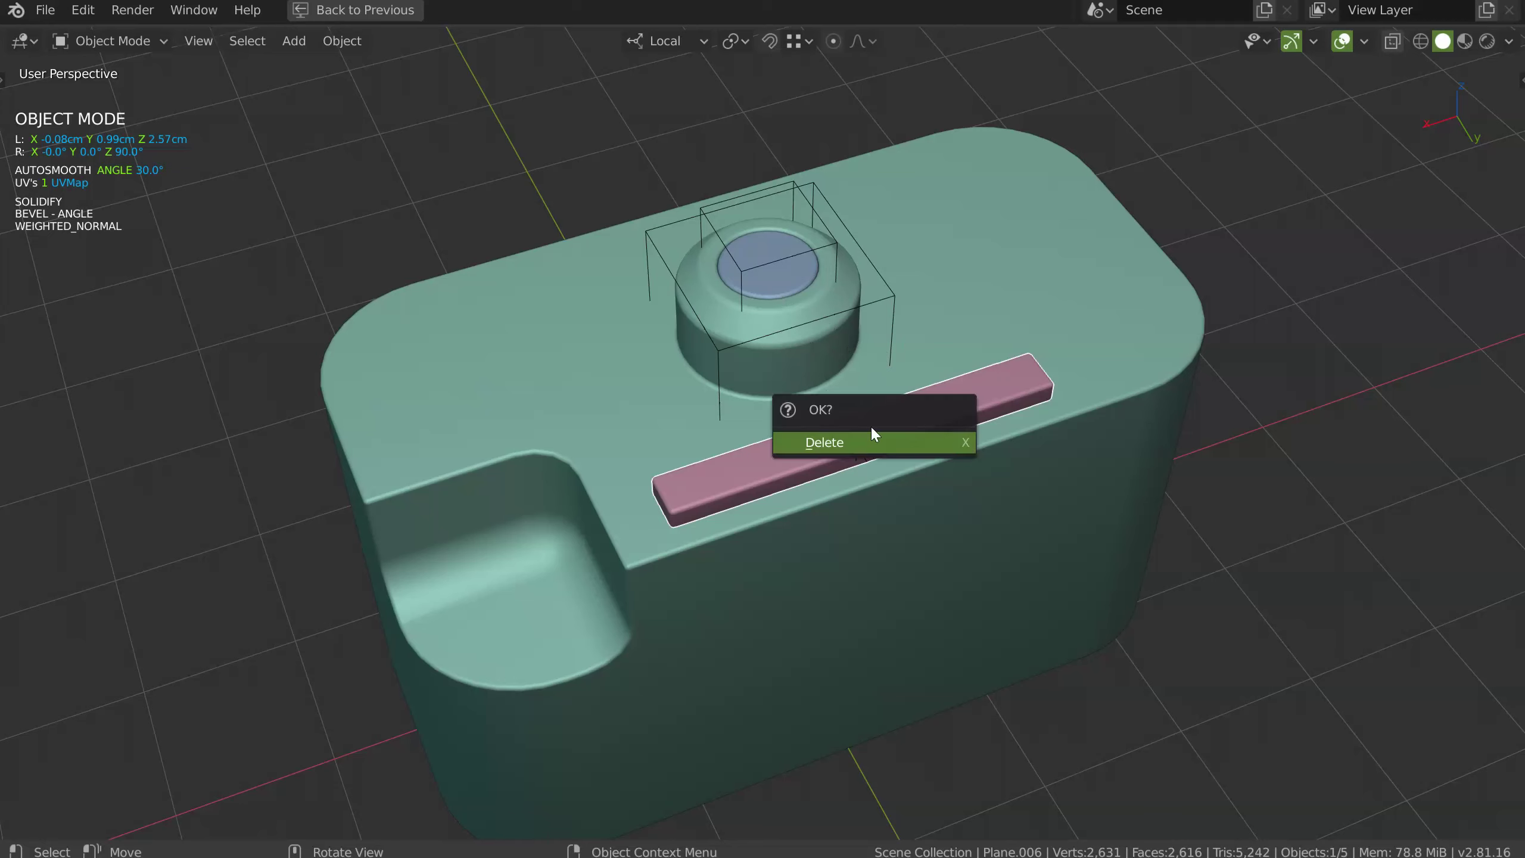
left_click(870, 430)
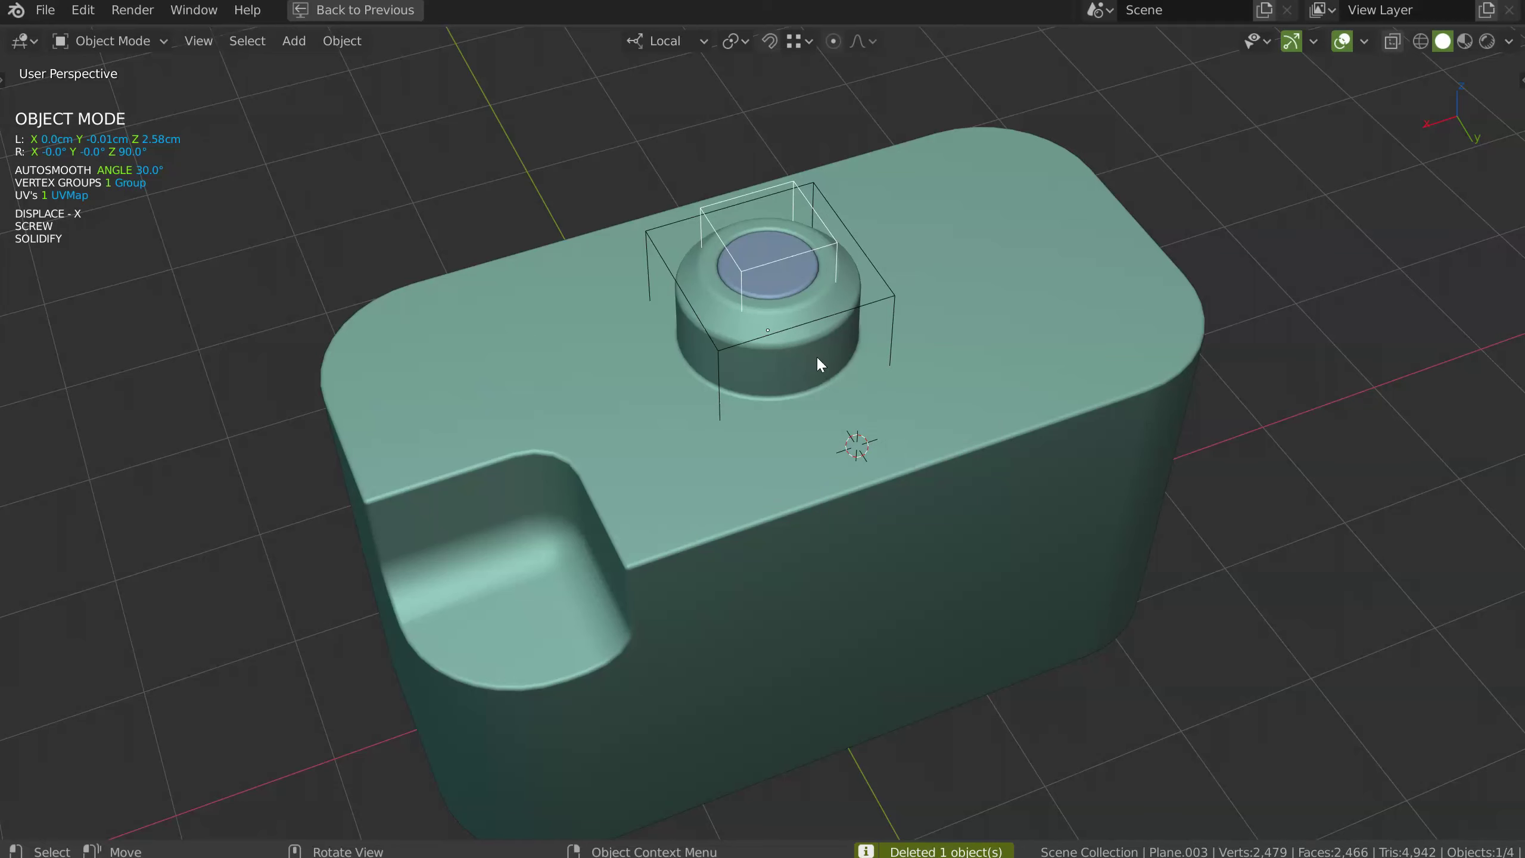
left_click(819, 357)
left_click(832, 240)
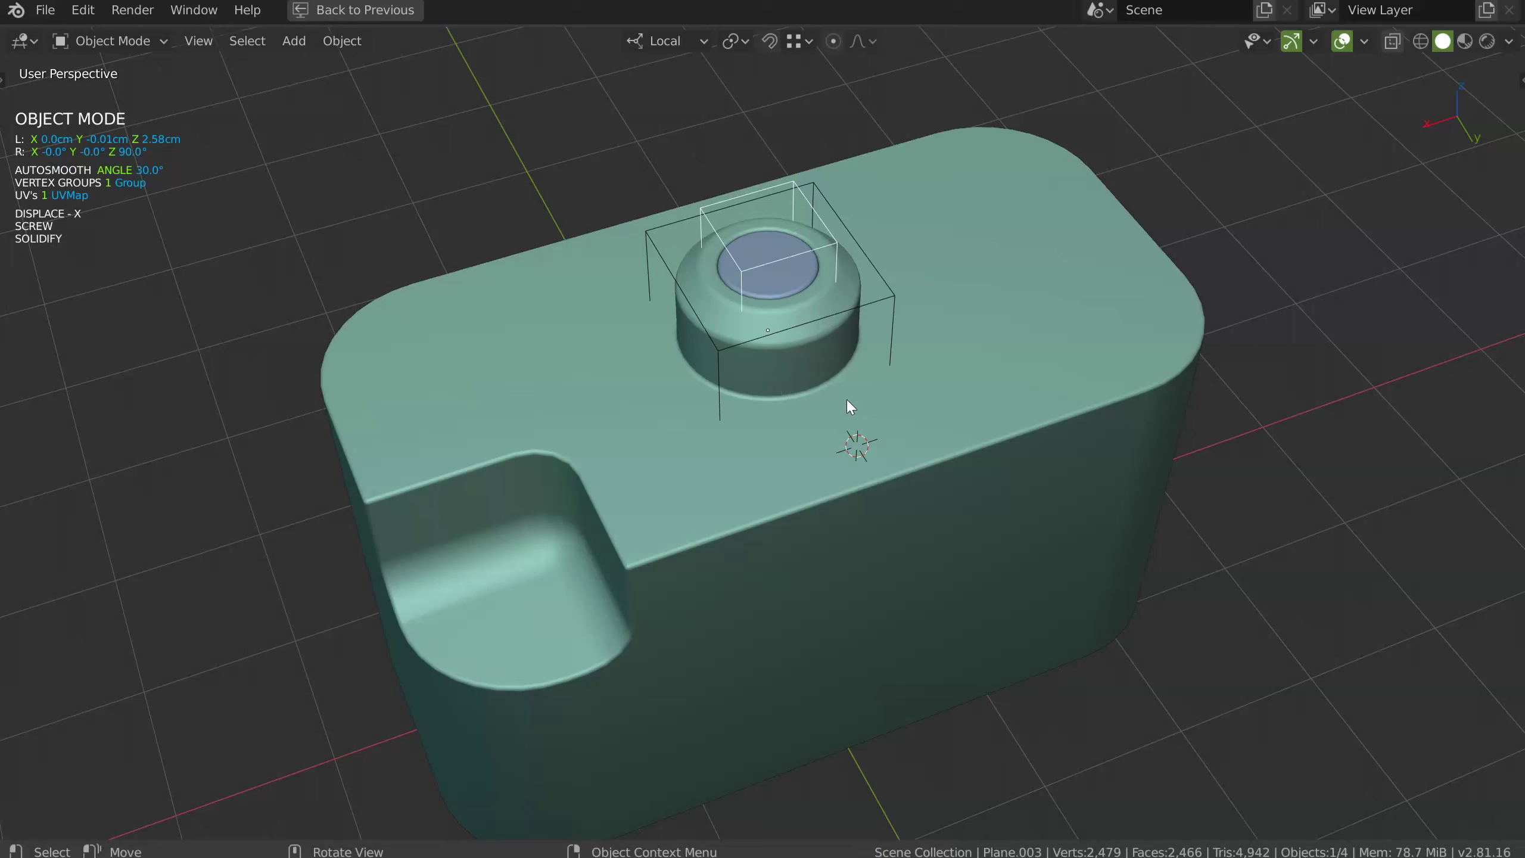
key("shift+s")
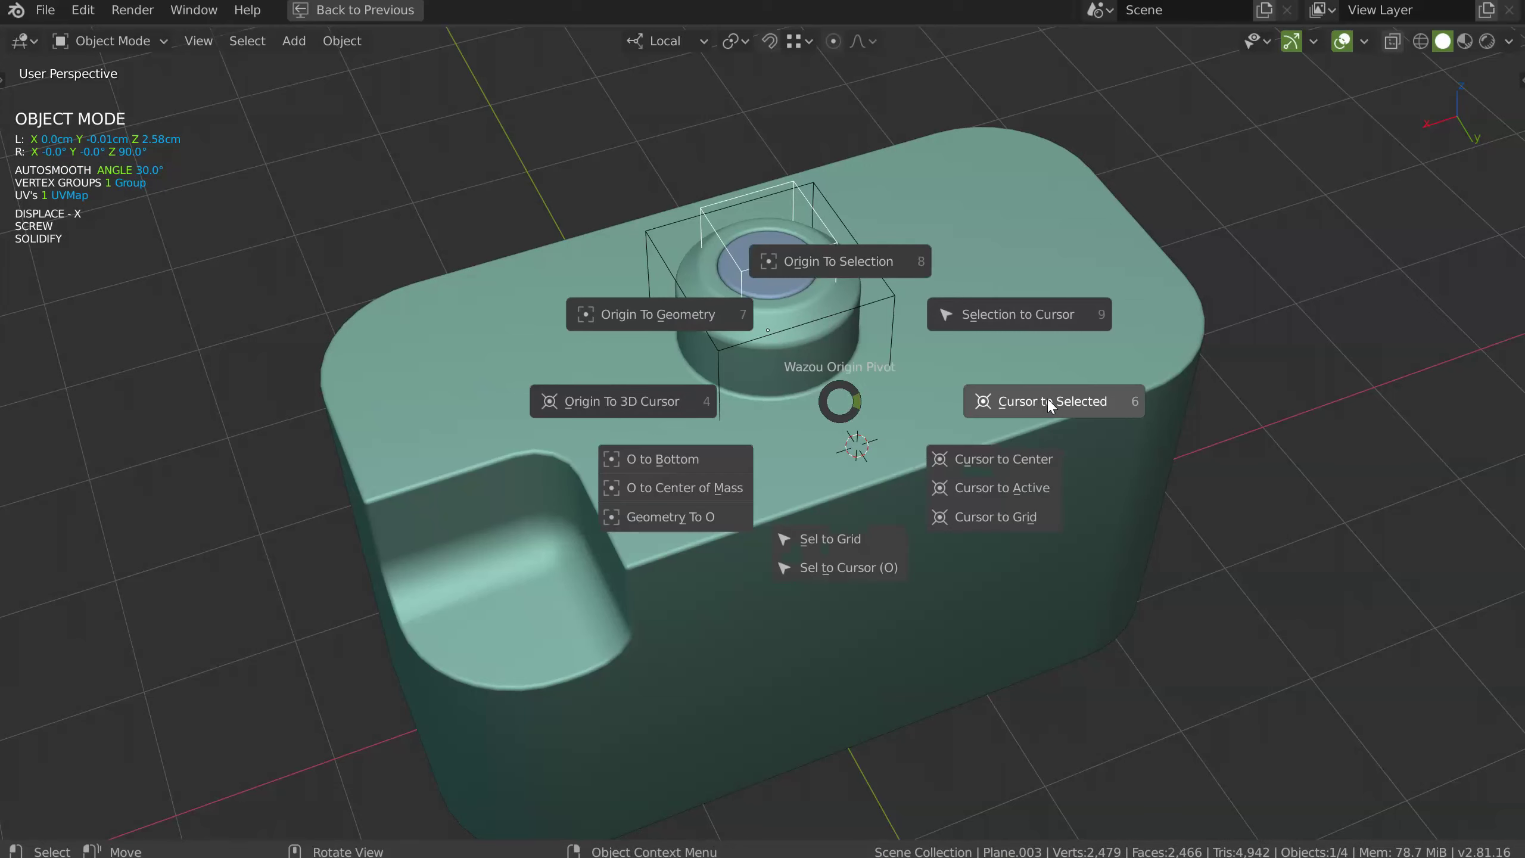
left_click(1039, 409)
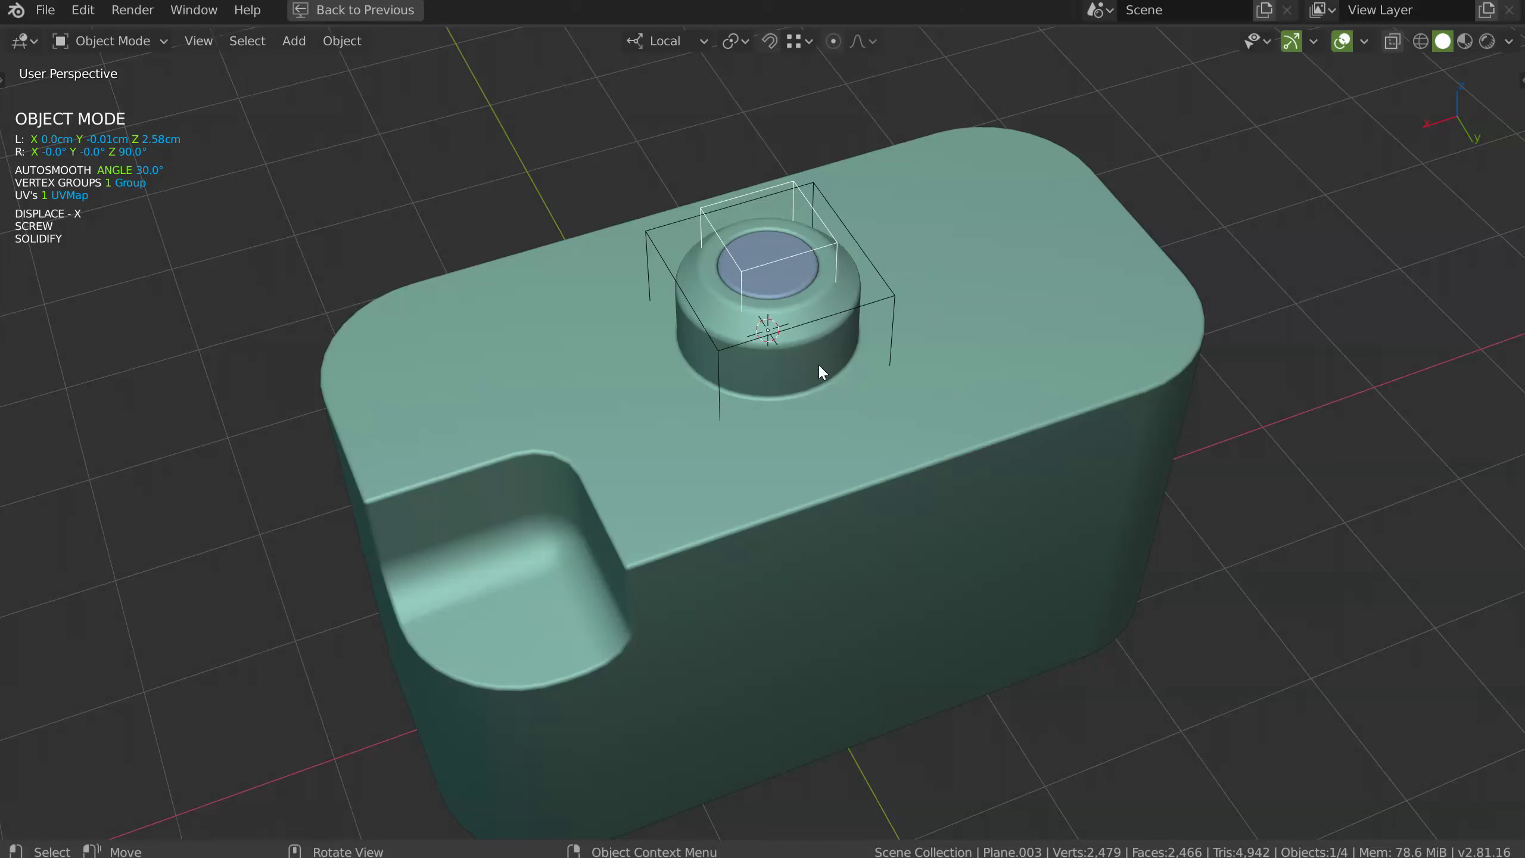
Create a small Boolean Union rectangle on the cursor with the Cutter, giving it a solidify thickness of about 0.529
left_click(925, 363)
key("space")
left_click(740, 439)
key("s")
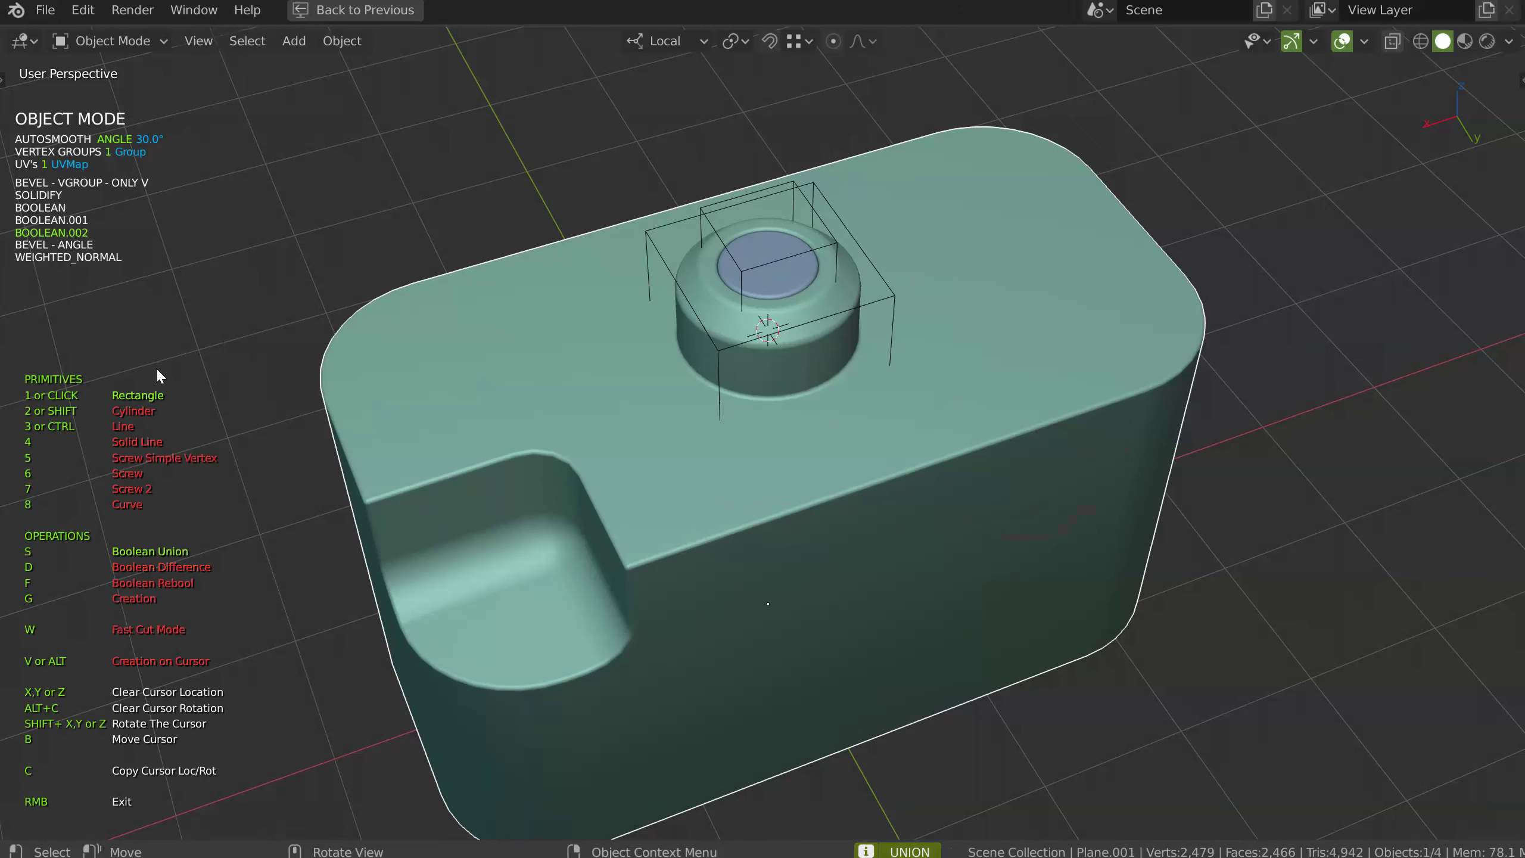
key("v")
left_click_drag(764, 367, 776, 410)
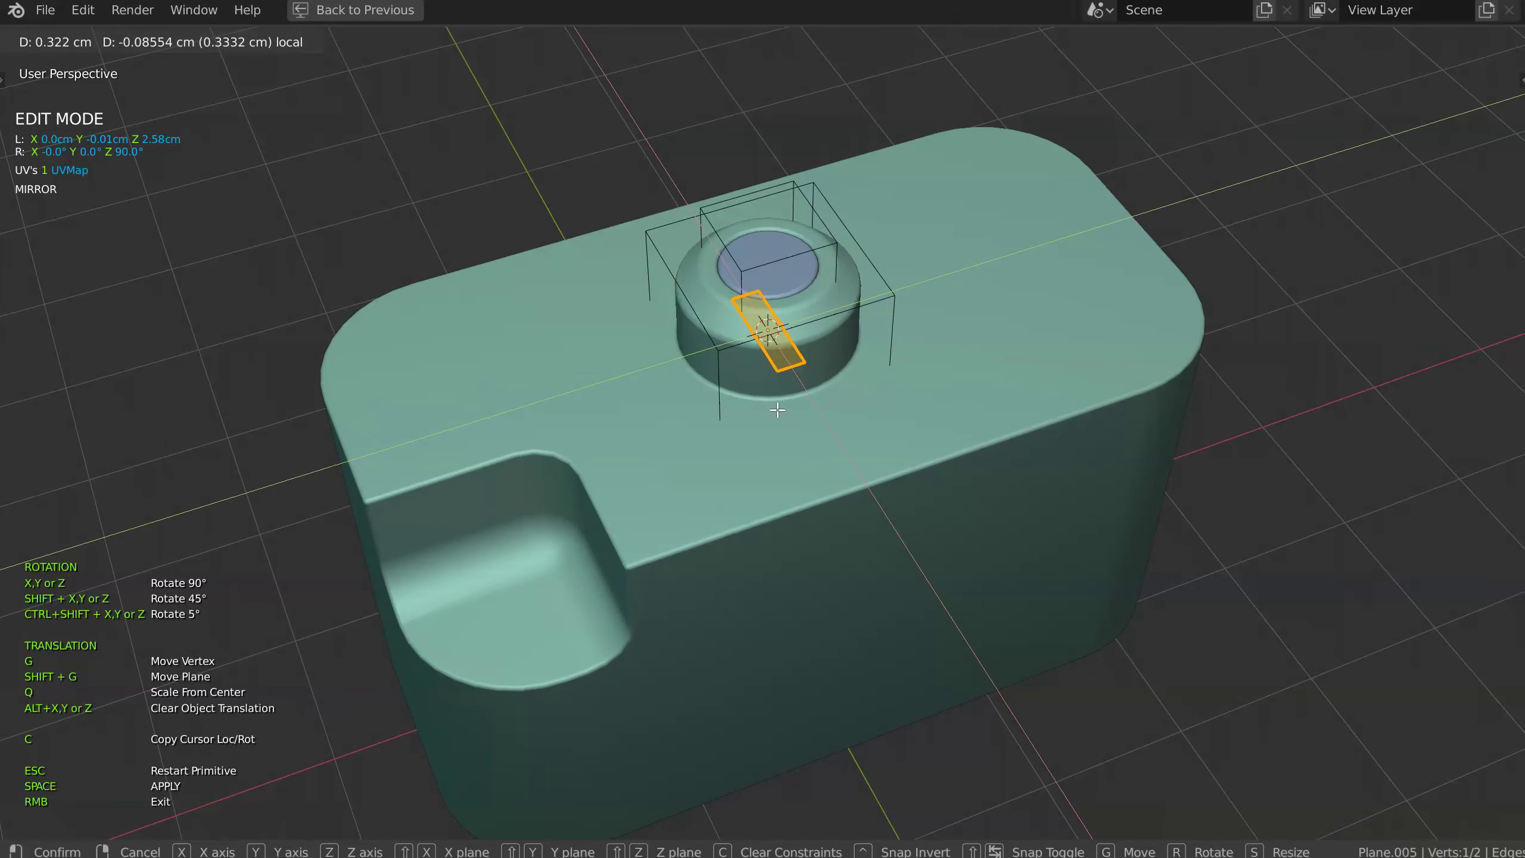
left_click(777, 411)
key("space")
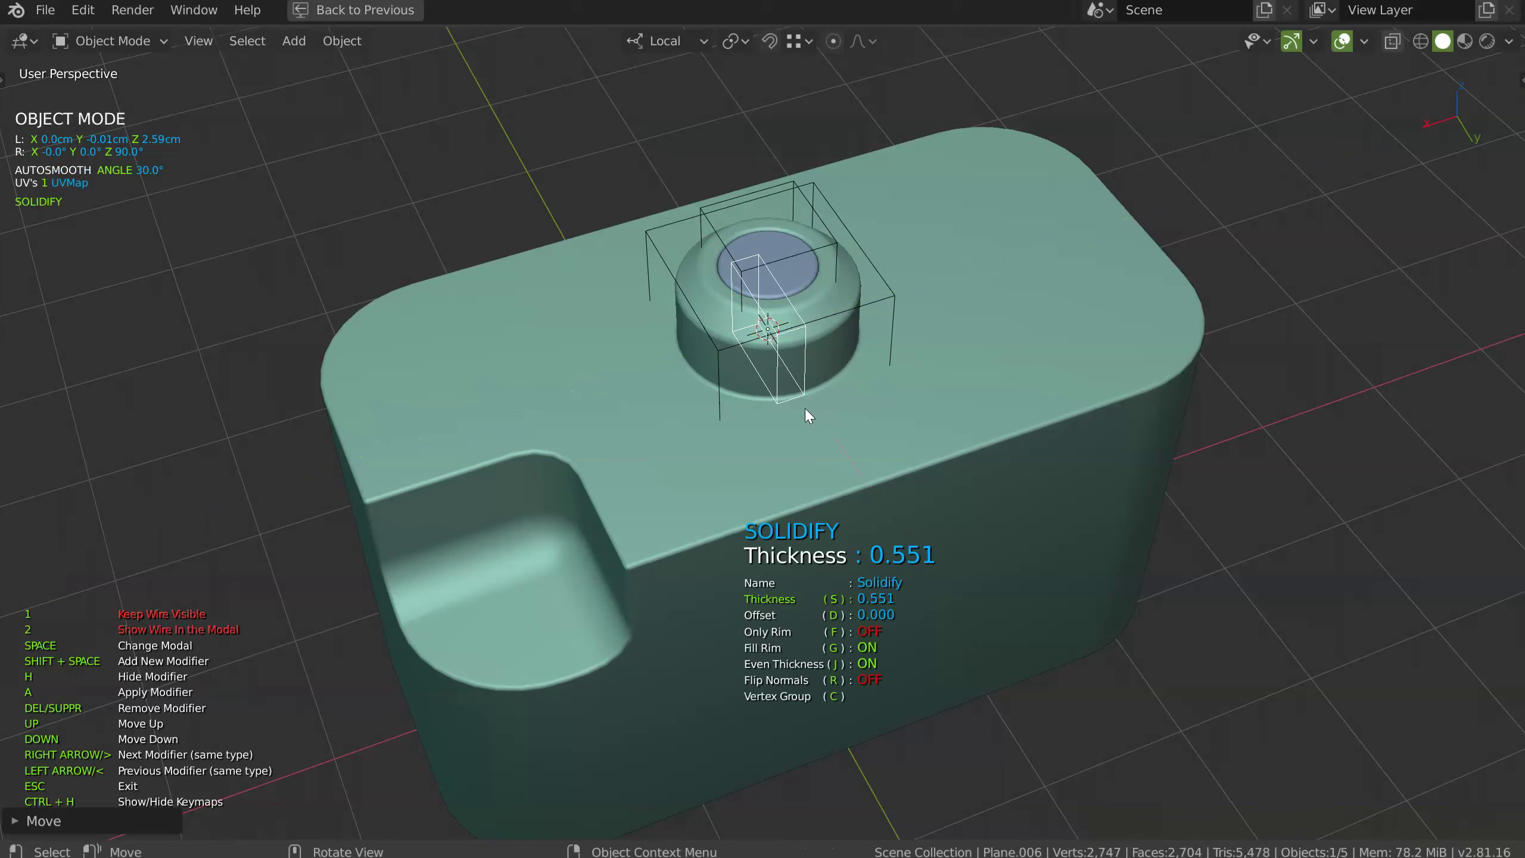
key("space")
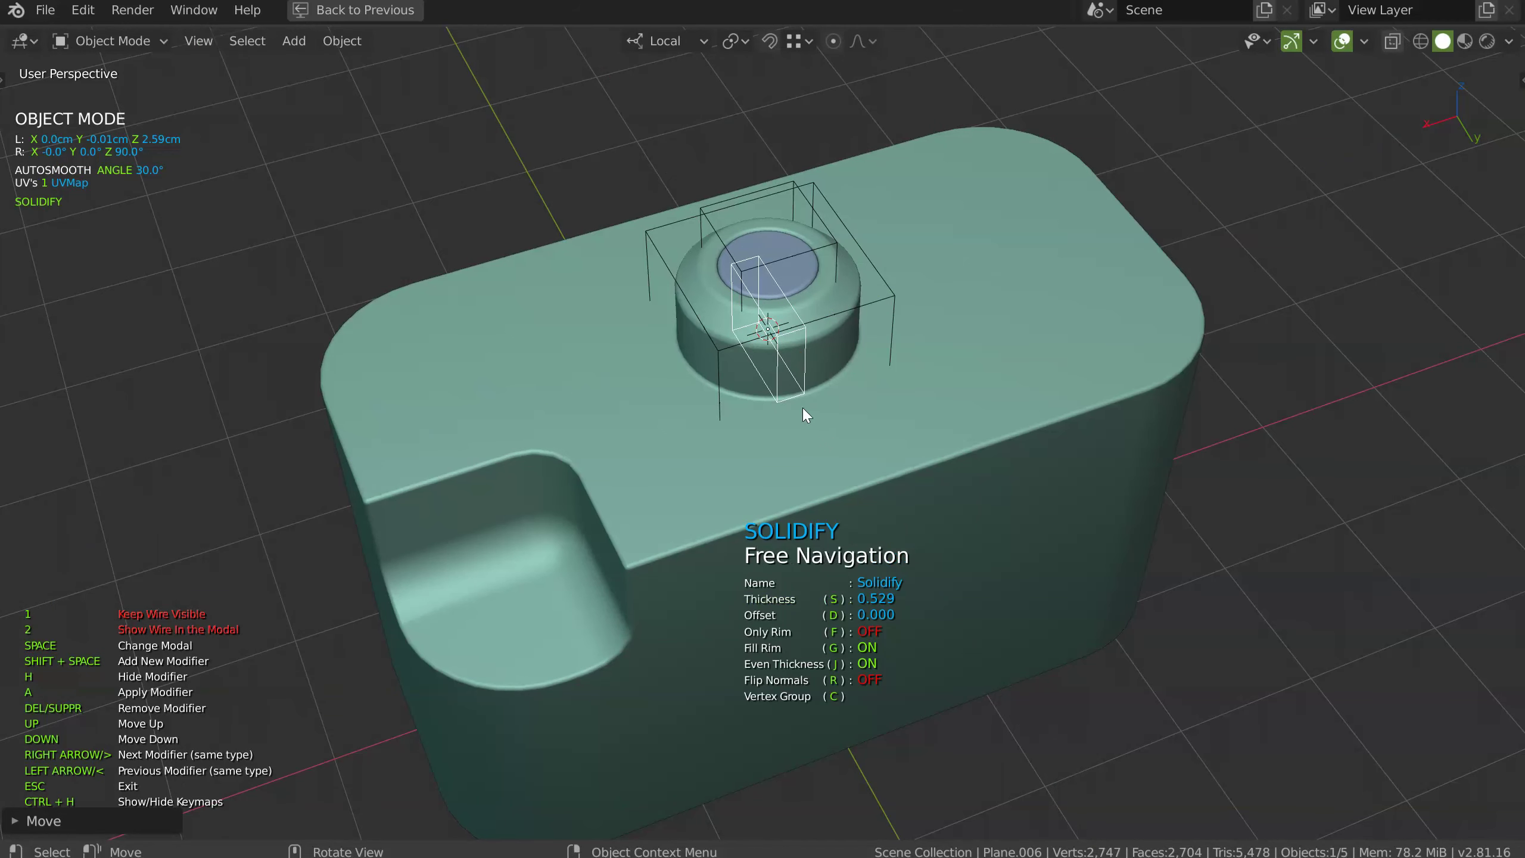
Turn the small bar into a circular array of nine copies around the cylinder
left_click(814, 341)
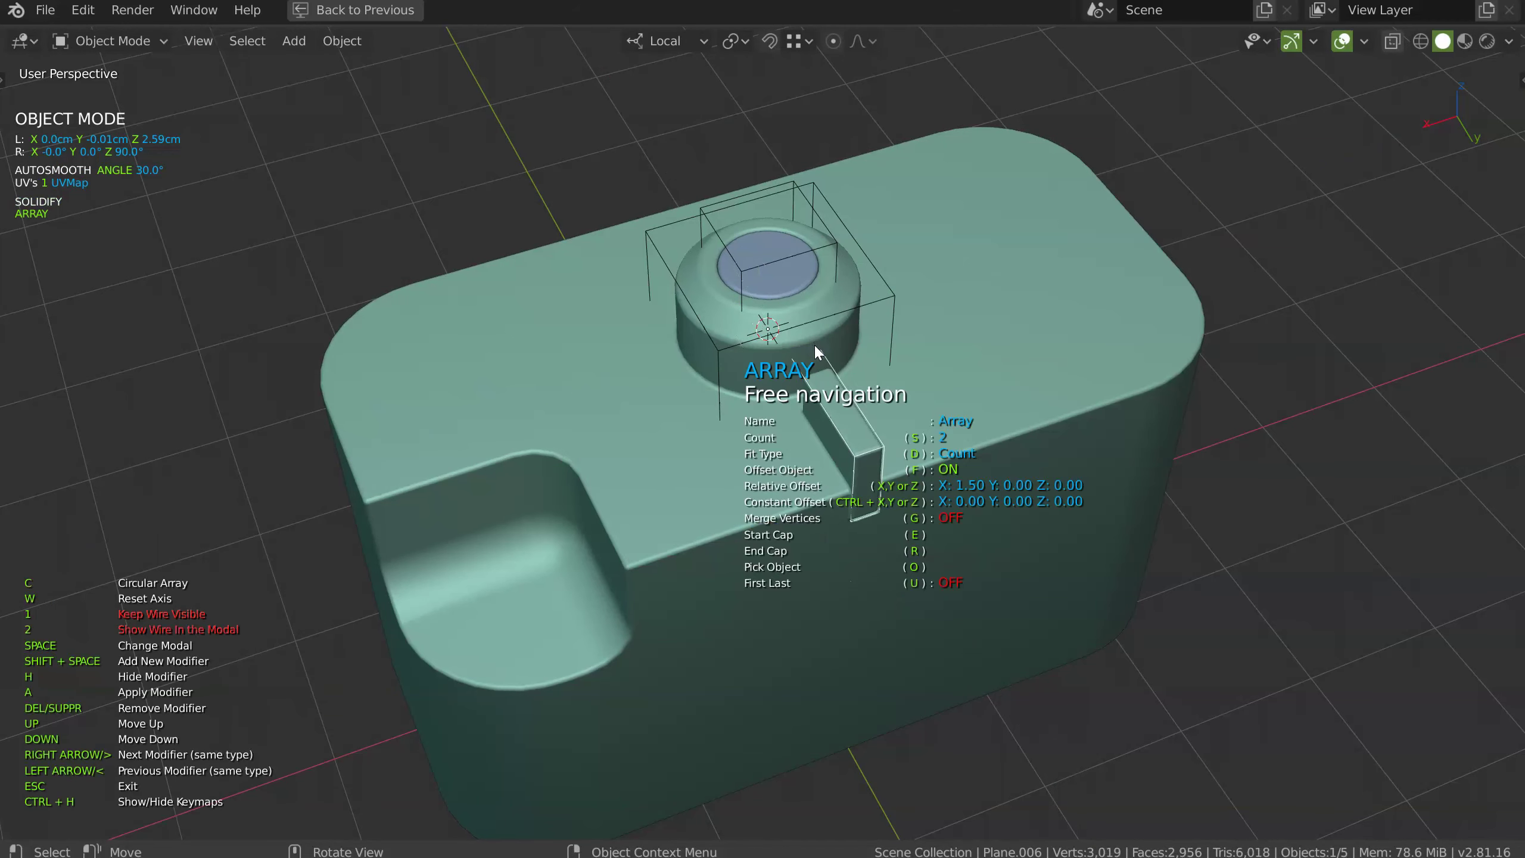
key("c")
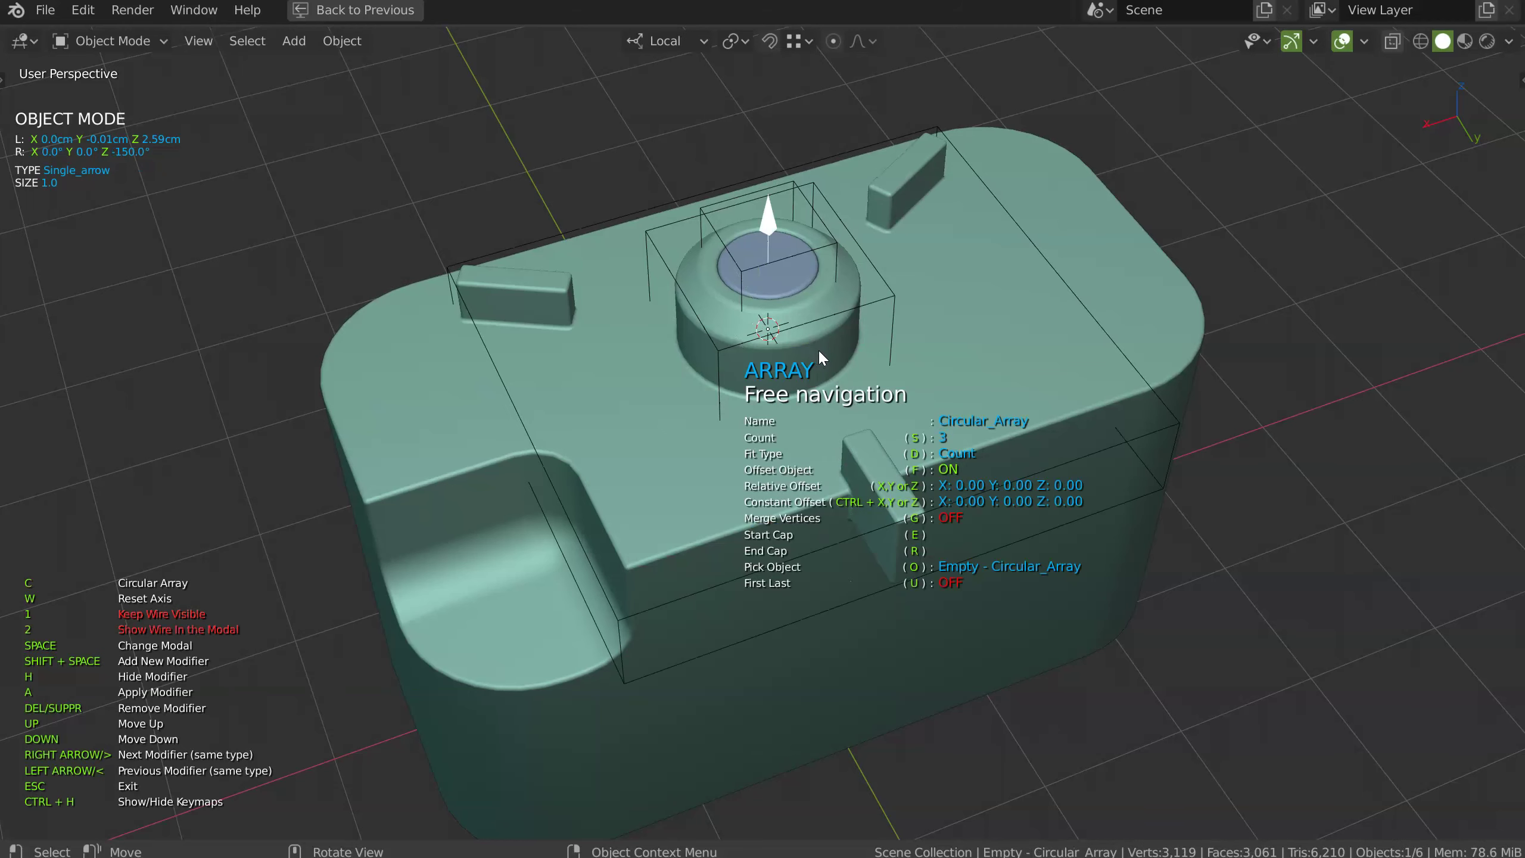
key("s")
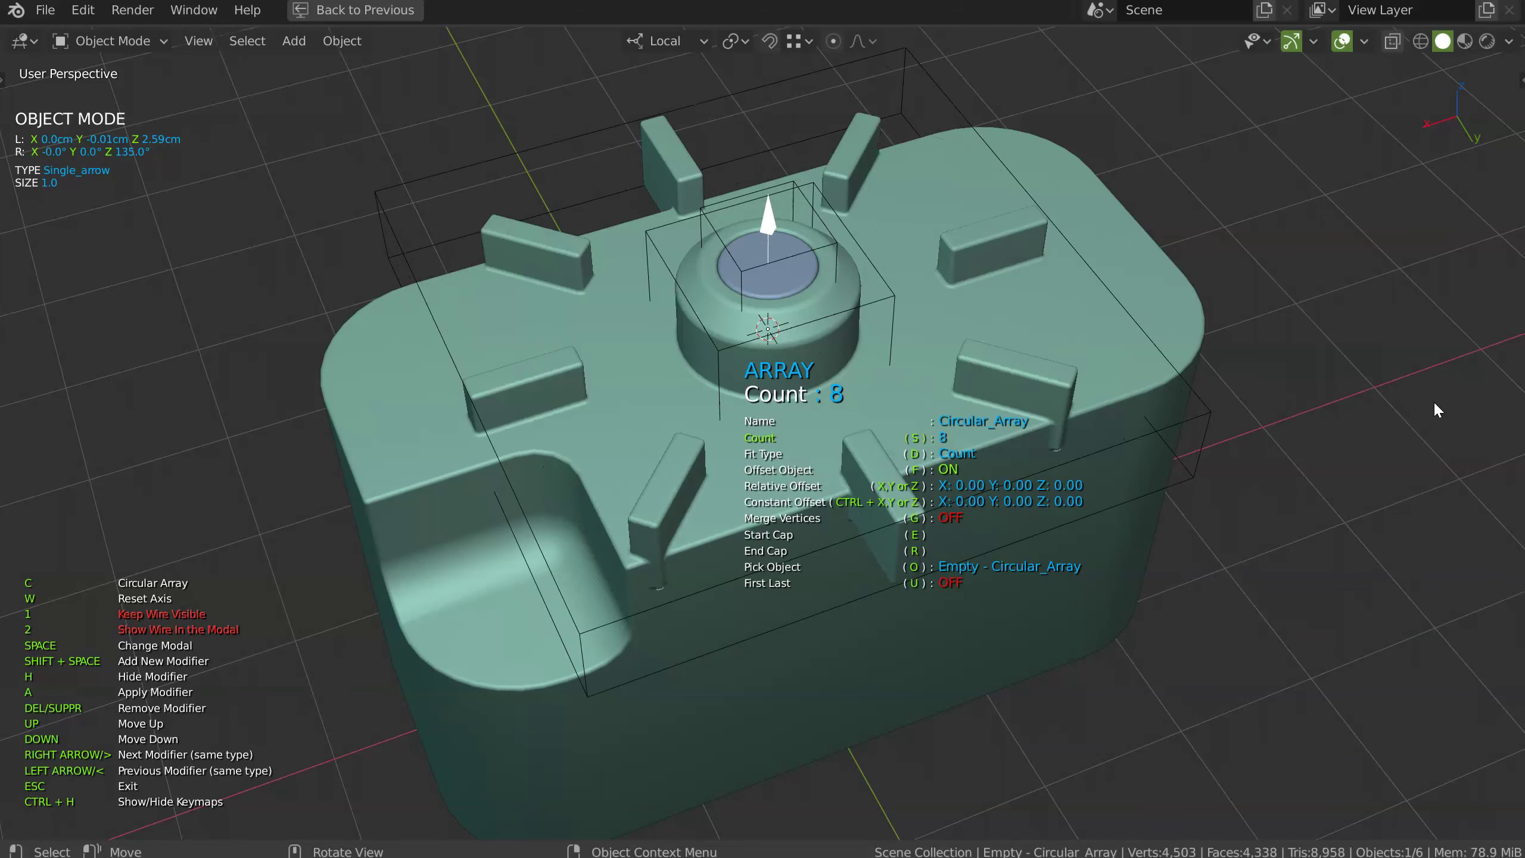
Pull the arrayed bars in against the cylinder by setting the Displace - X strength to about 0.72
key("shift+space")
left_click(918, 434)
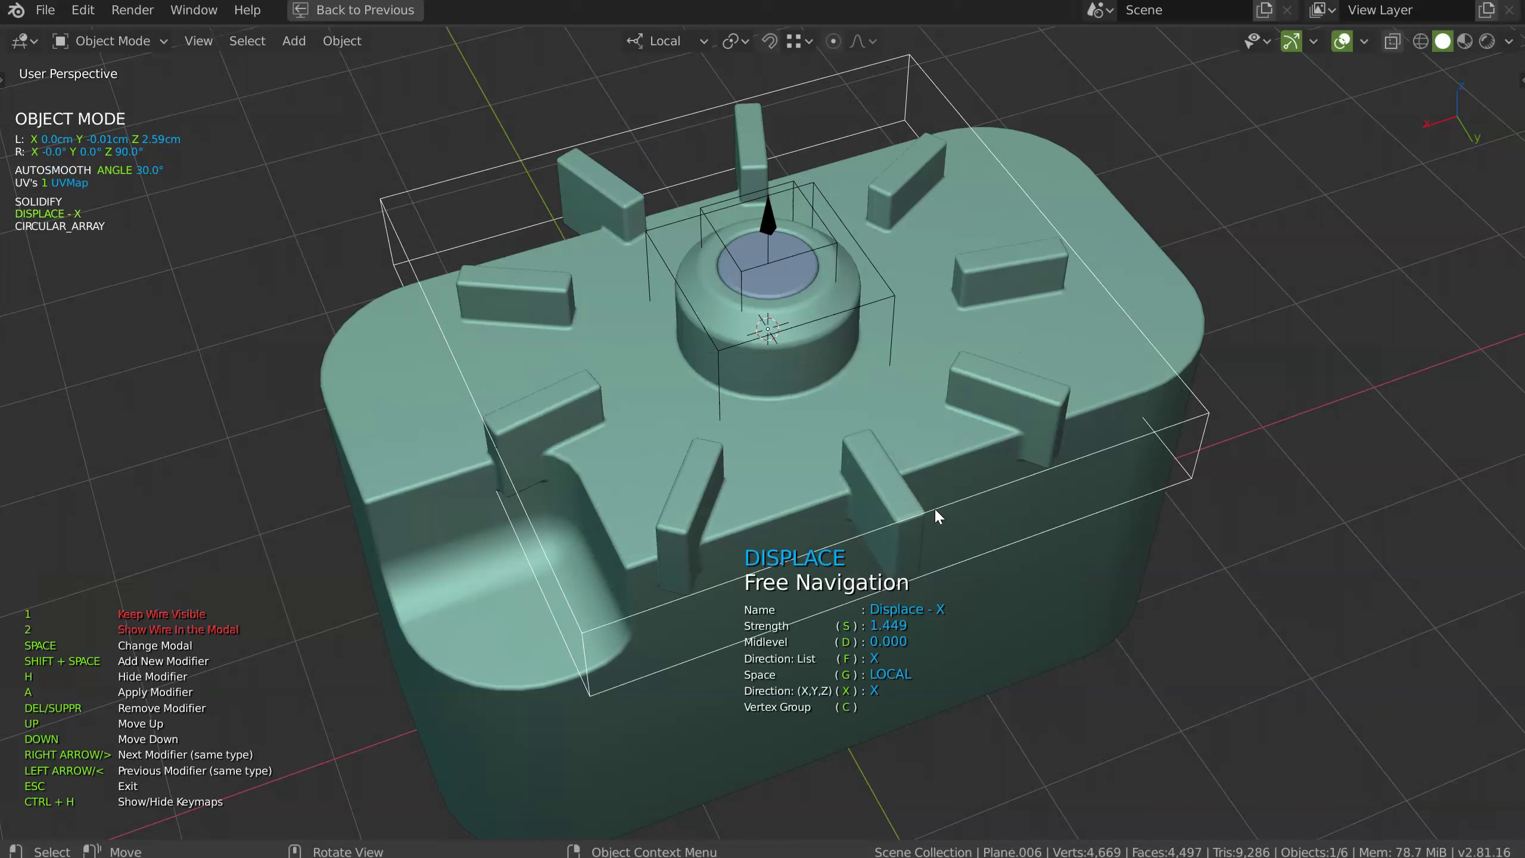
key("s")
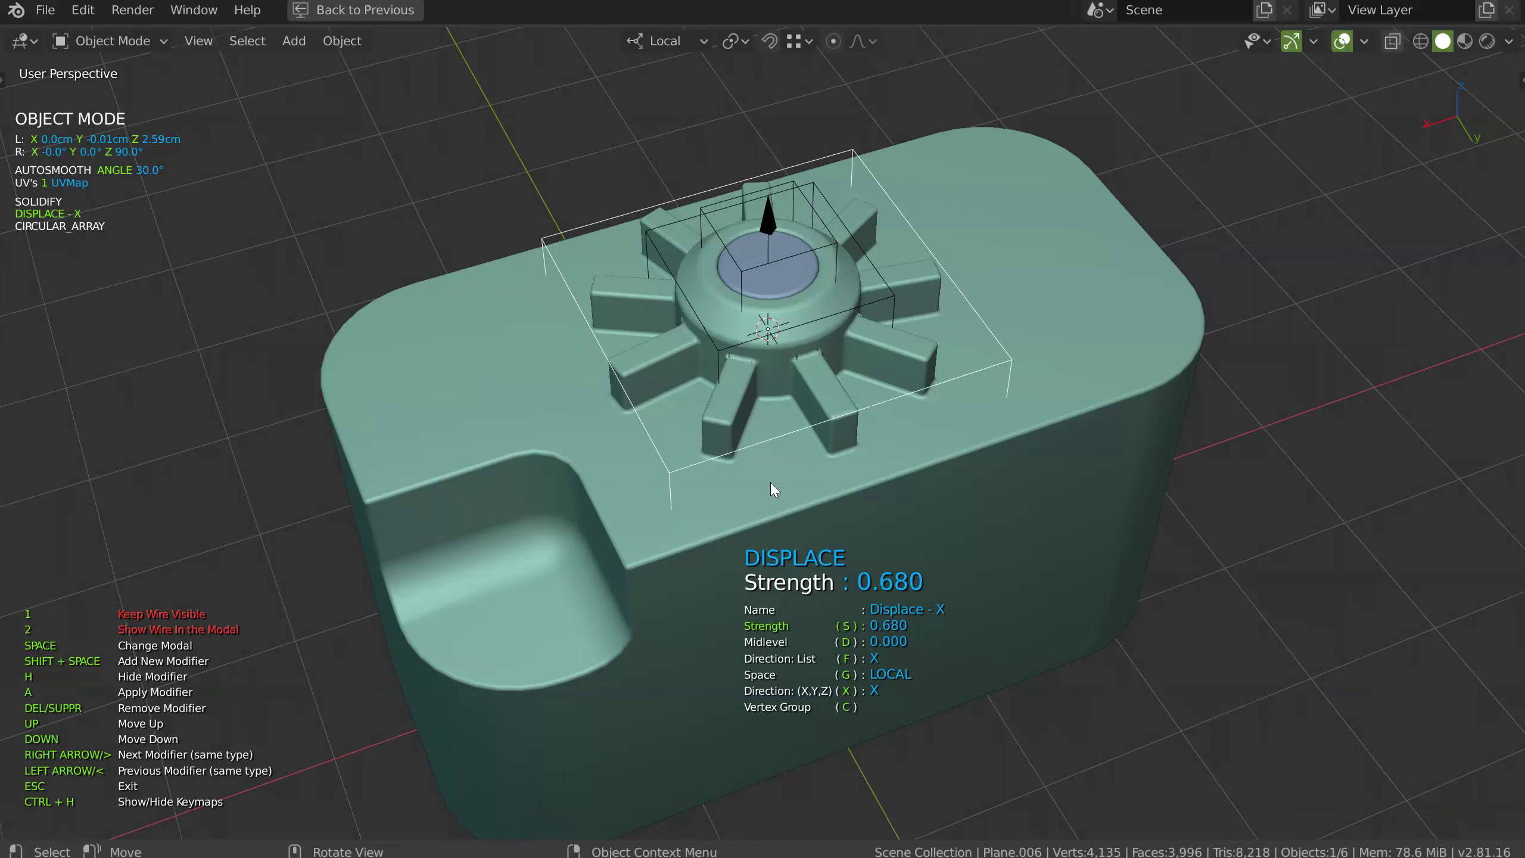
left_click(780, 483)
middle_click_drag(796, 466, 803, 403)
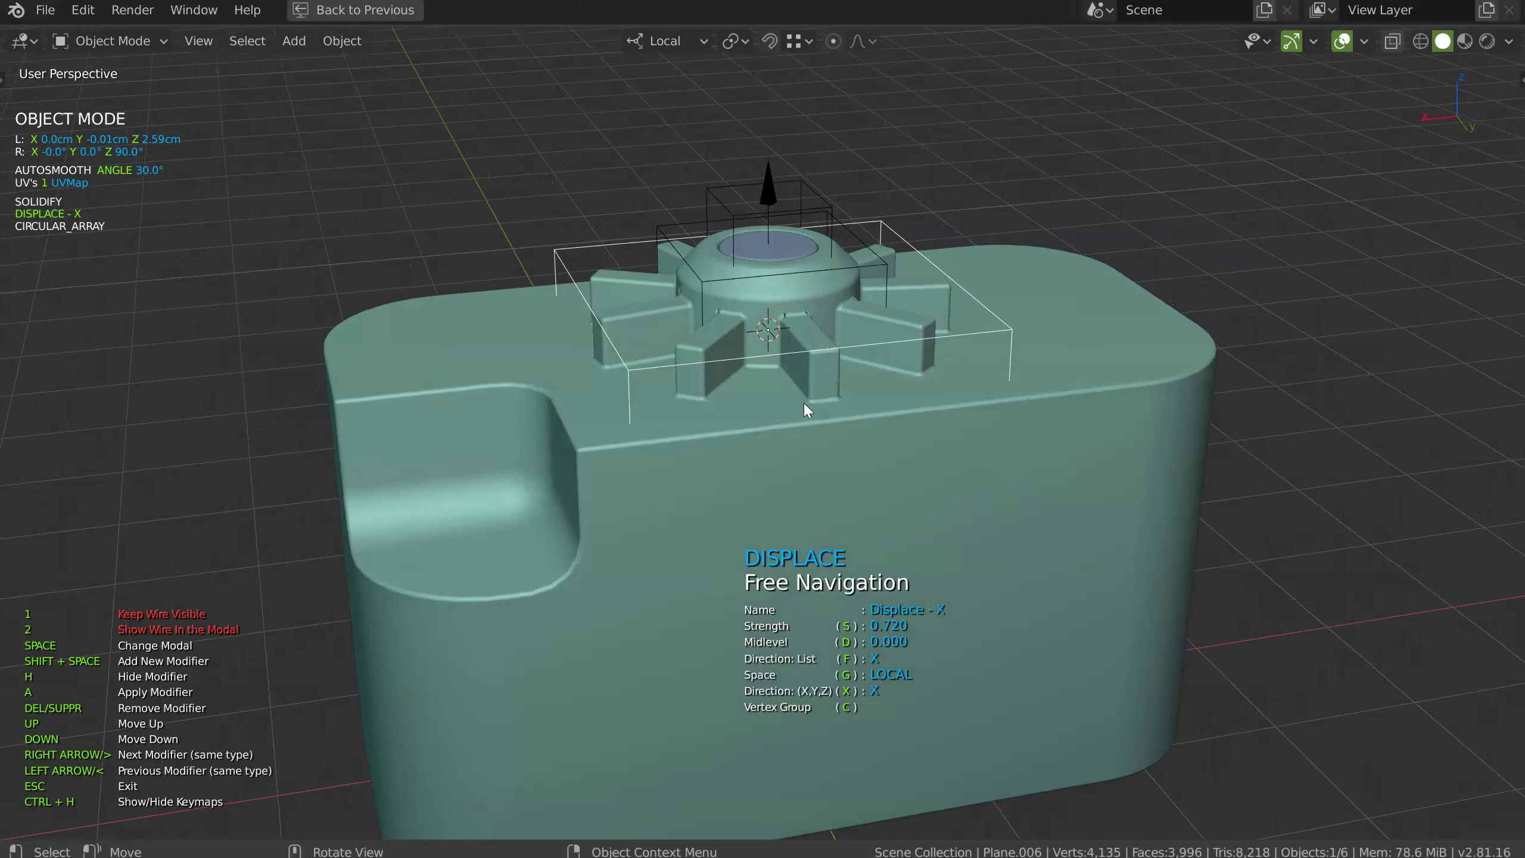
Apply the bar's Solidify modifier and select the upper outer edge of the bar in edge editing
key("shift+space")
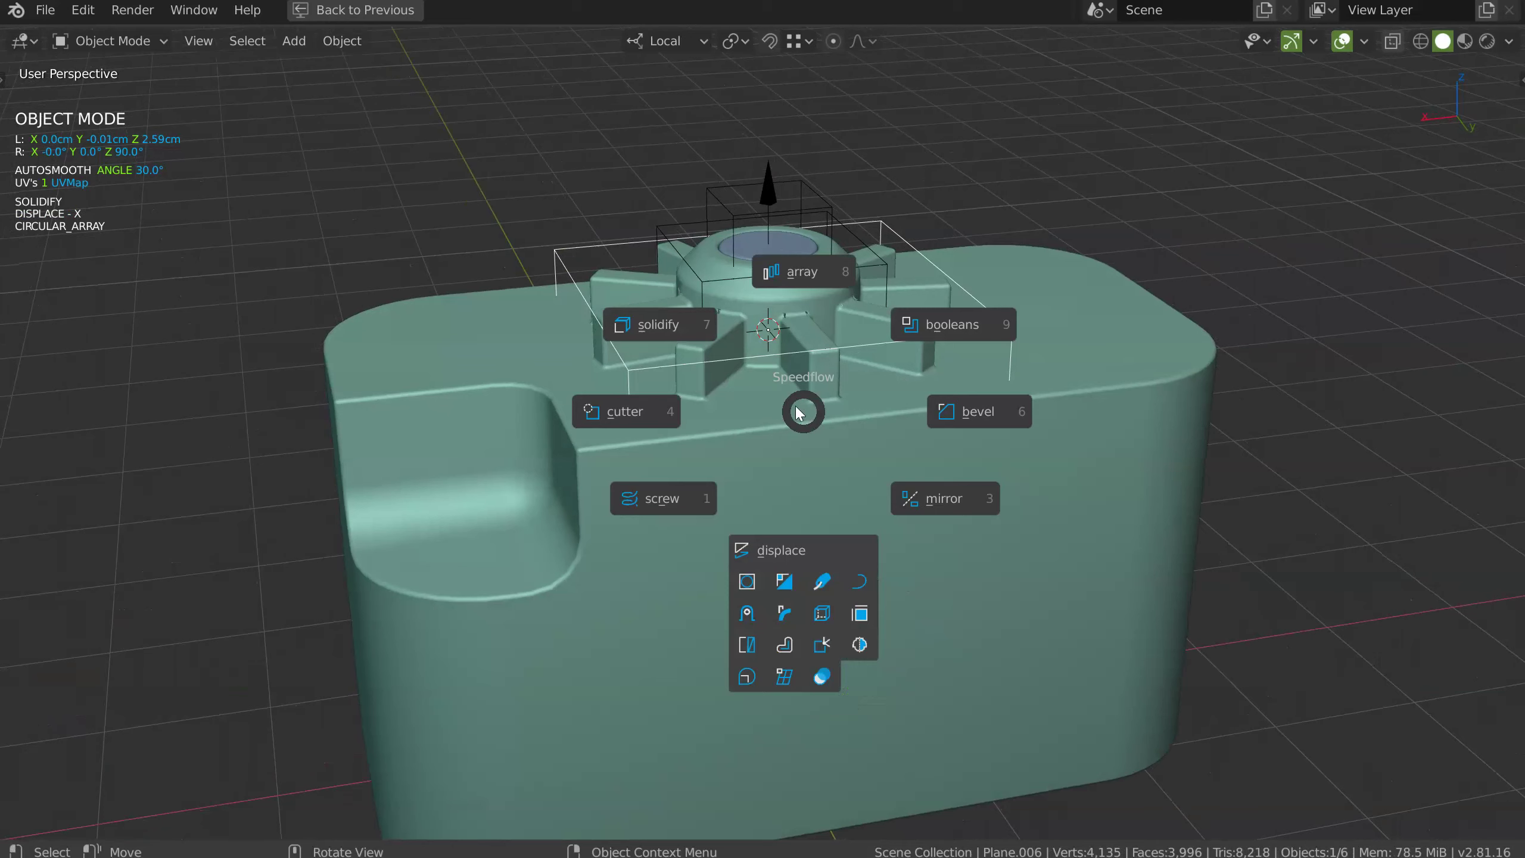
left_click(673, 328, "ctrl")
key("Tab")
left_click(824, 406)
left_click(823, 347)
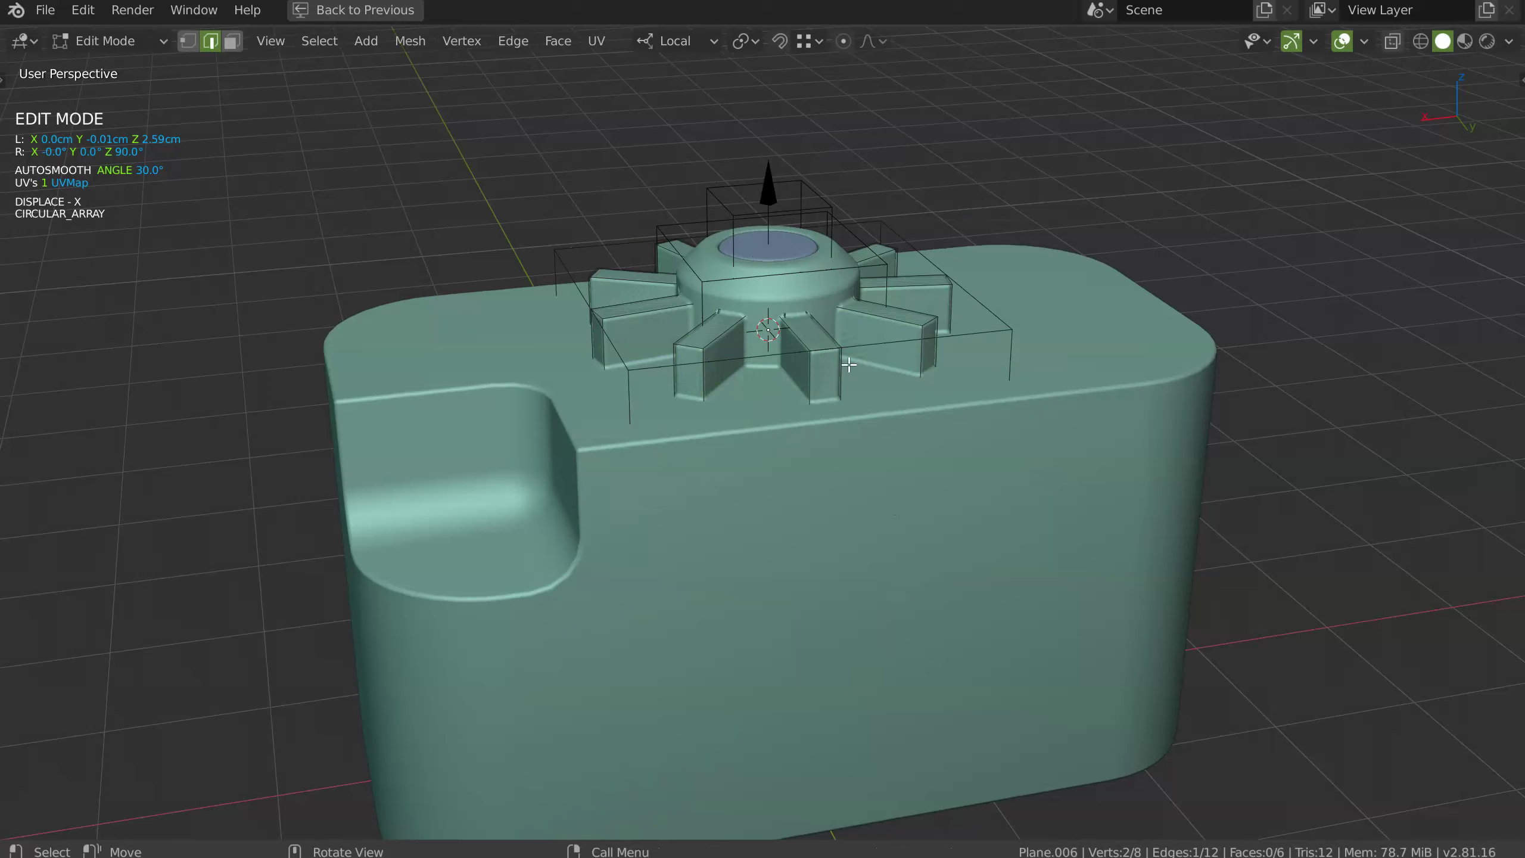
middle_click_drag(822, 378, 819, 411)
left_click(882, 439)
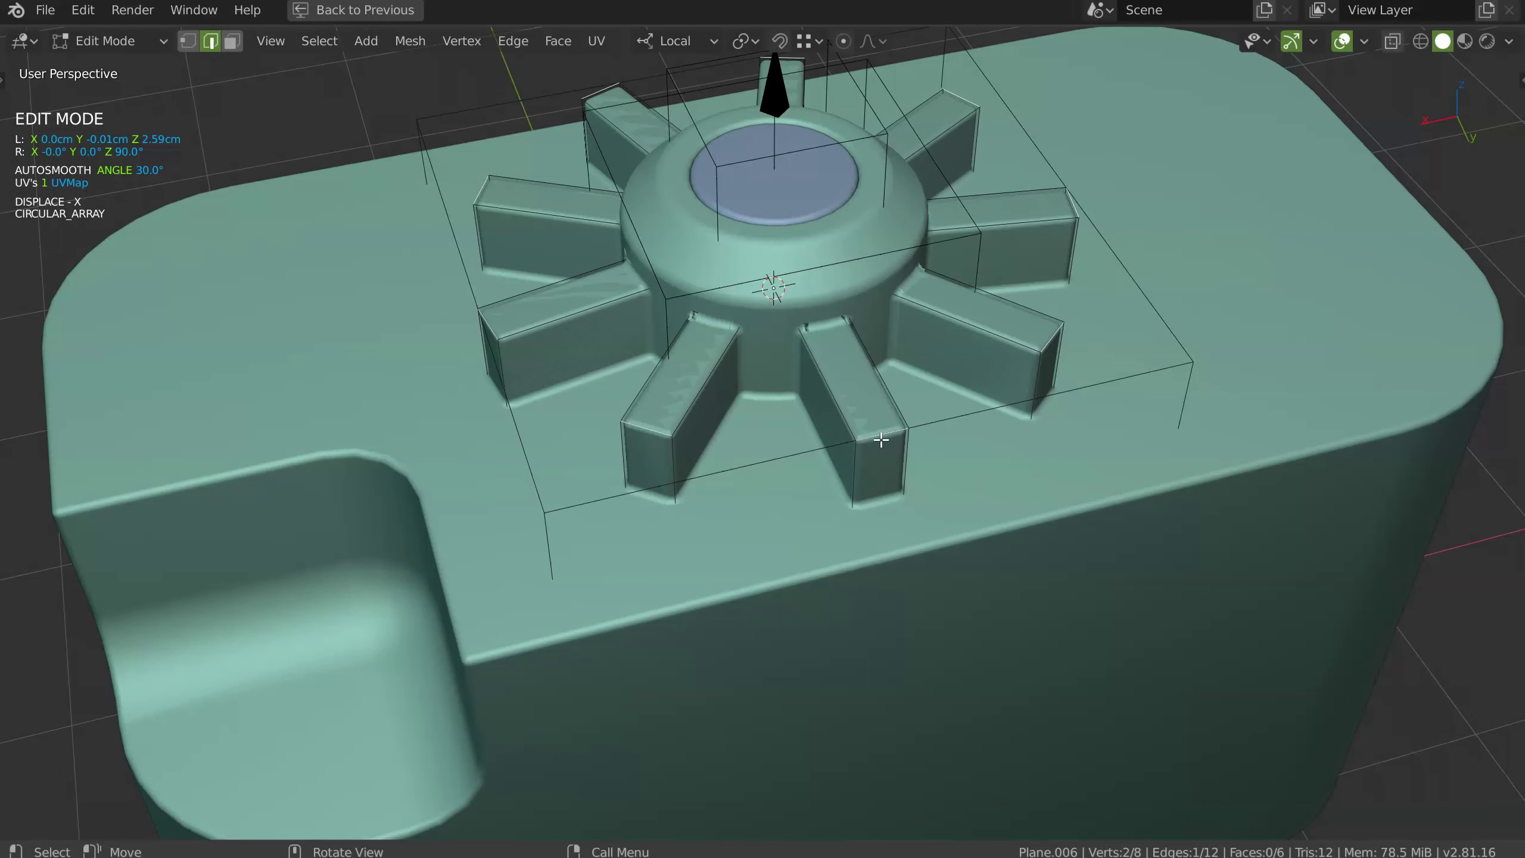
Add a weight bevel about 0.222 wide to the selected edge, with profile about 0.598 and more segments
key("shift+q")
left_click(1062, 425)
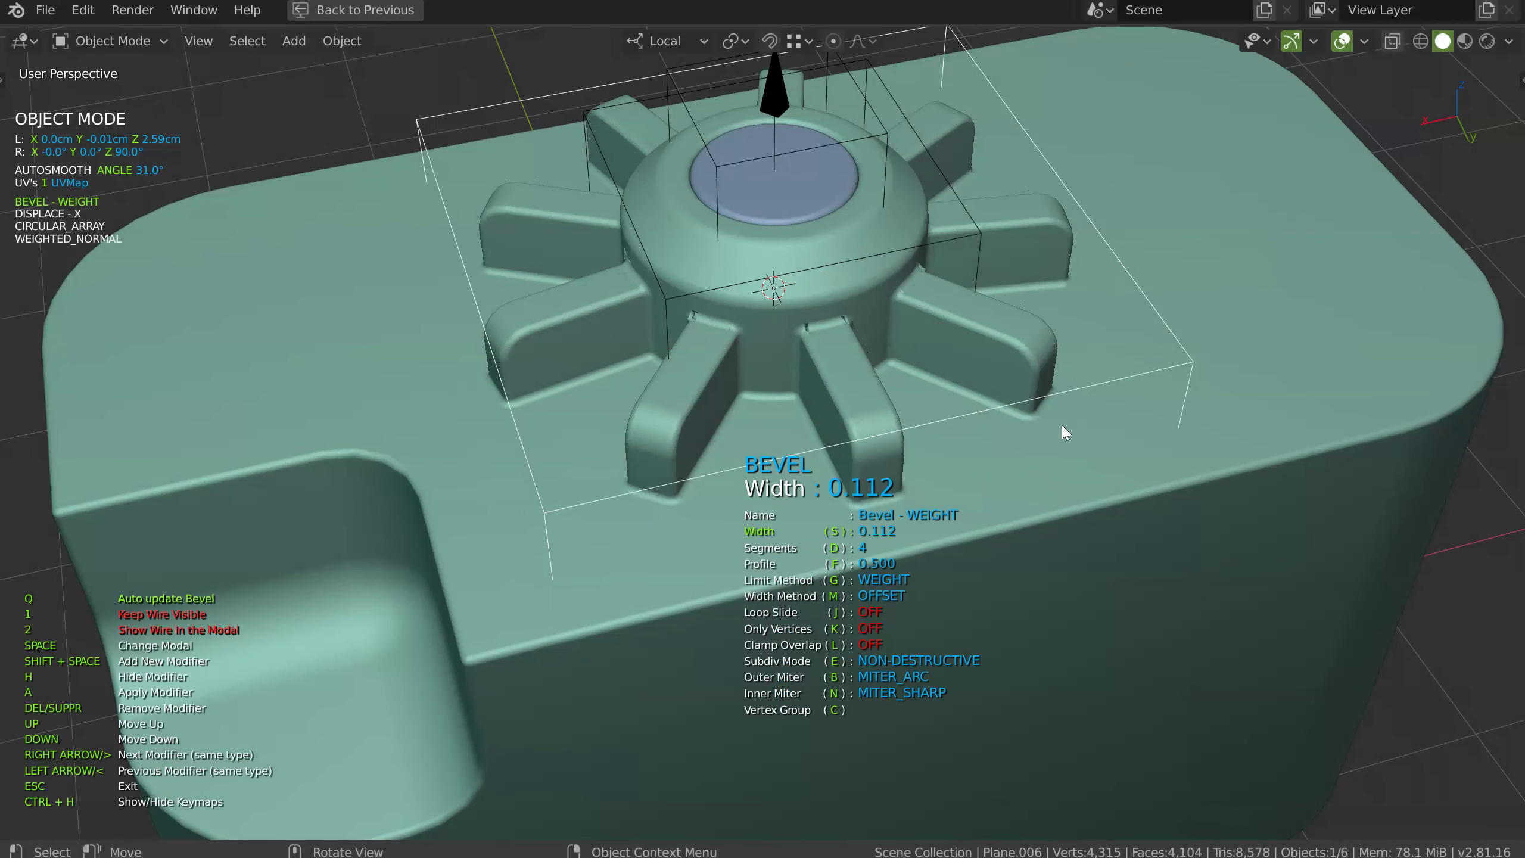
left_click(1109, 430)
key("f")
left_click(1191, 433)
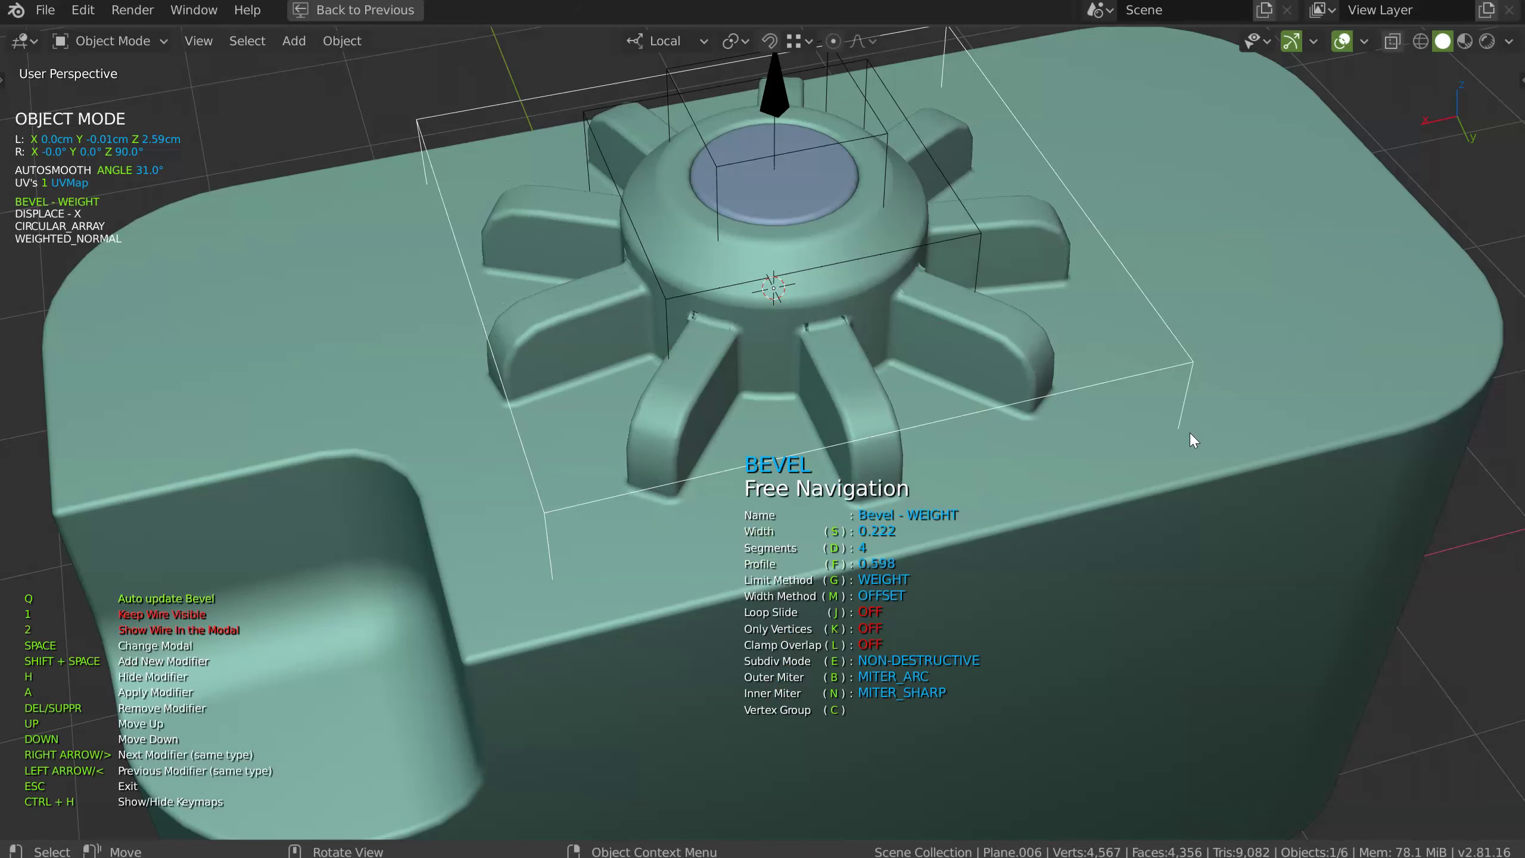
key("d")
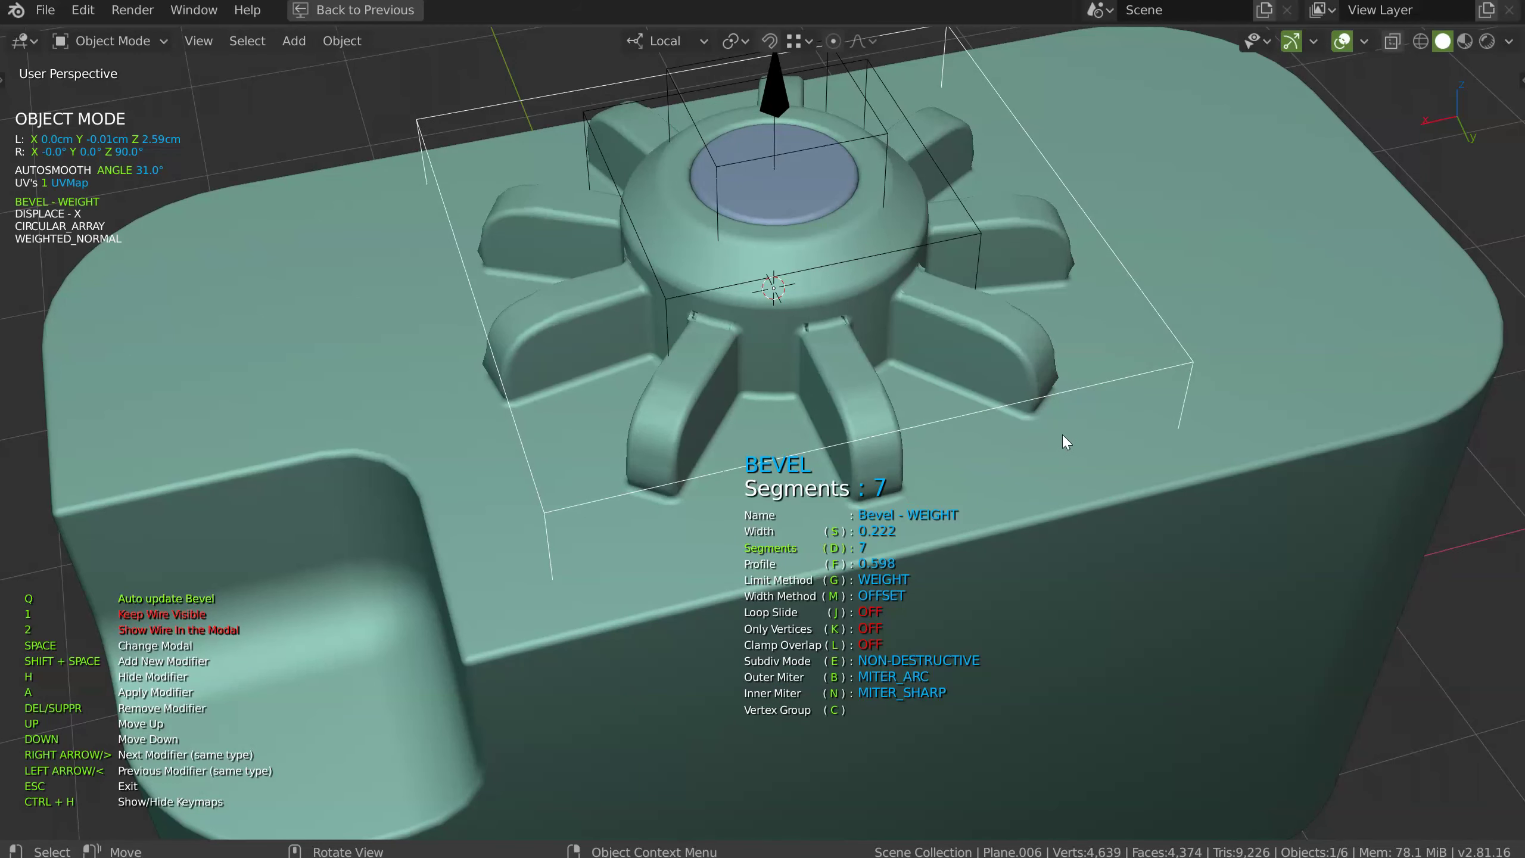
left_click(1101, 432)
key("Escape")
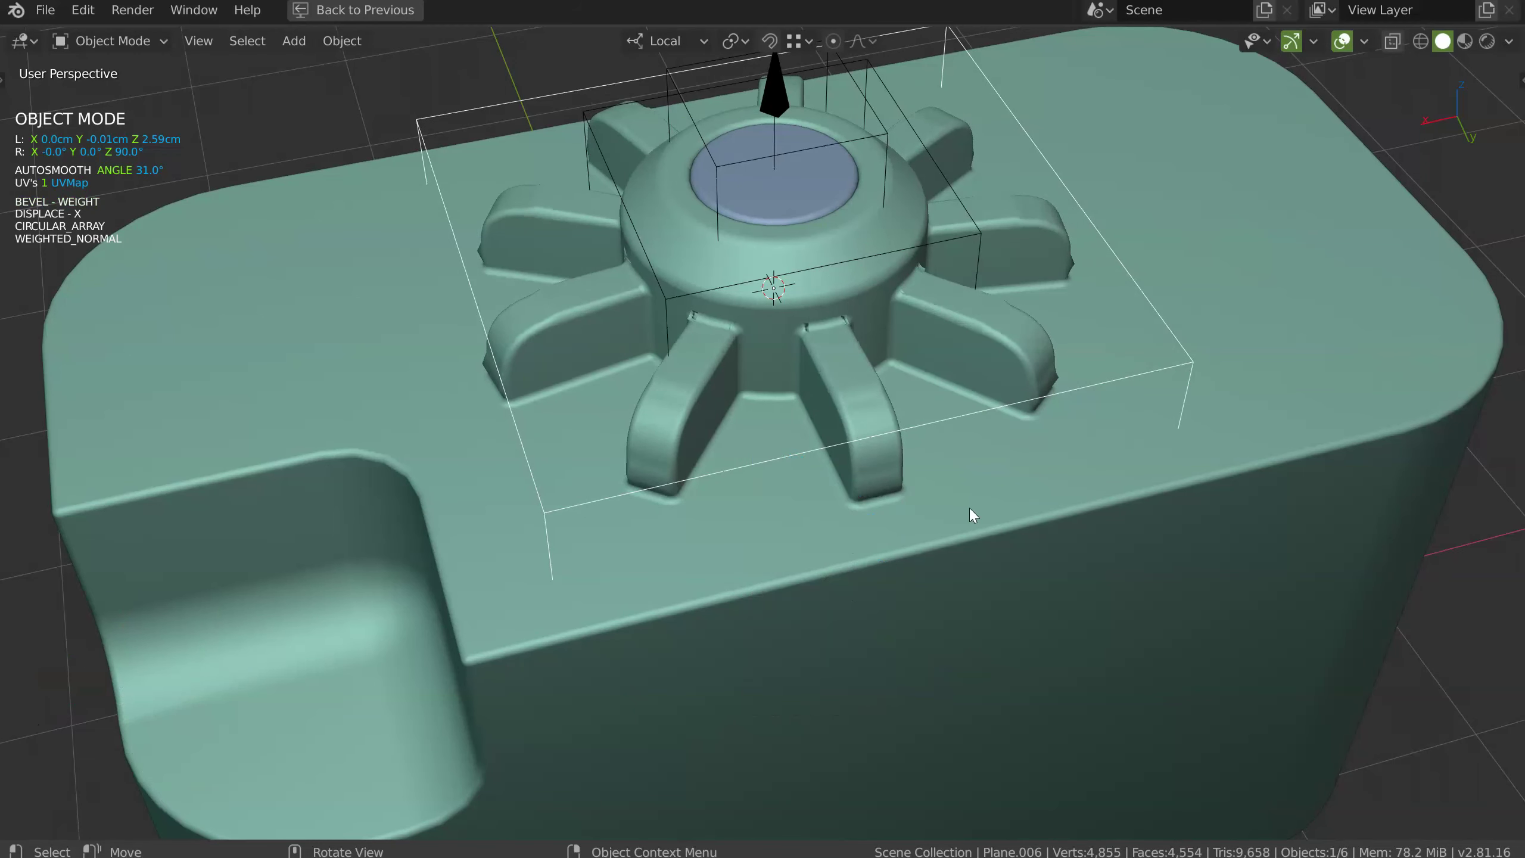
Turn on Loop Slide in the main block's angle bevel
left_click(972, 517)
key("space")
left_click(1140, 519)
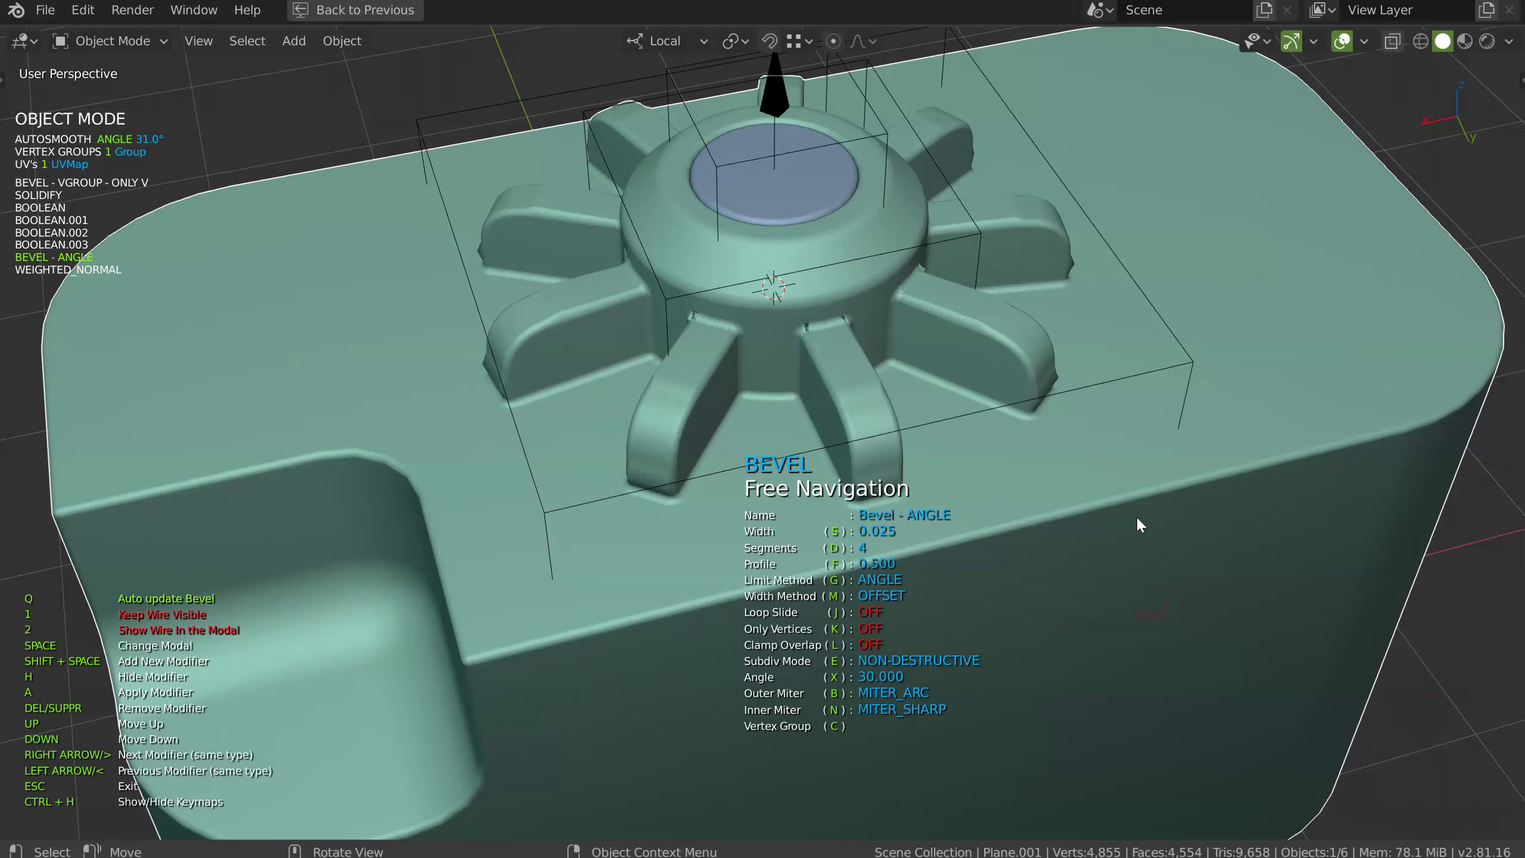
key("j")
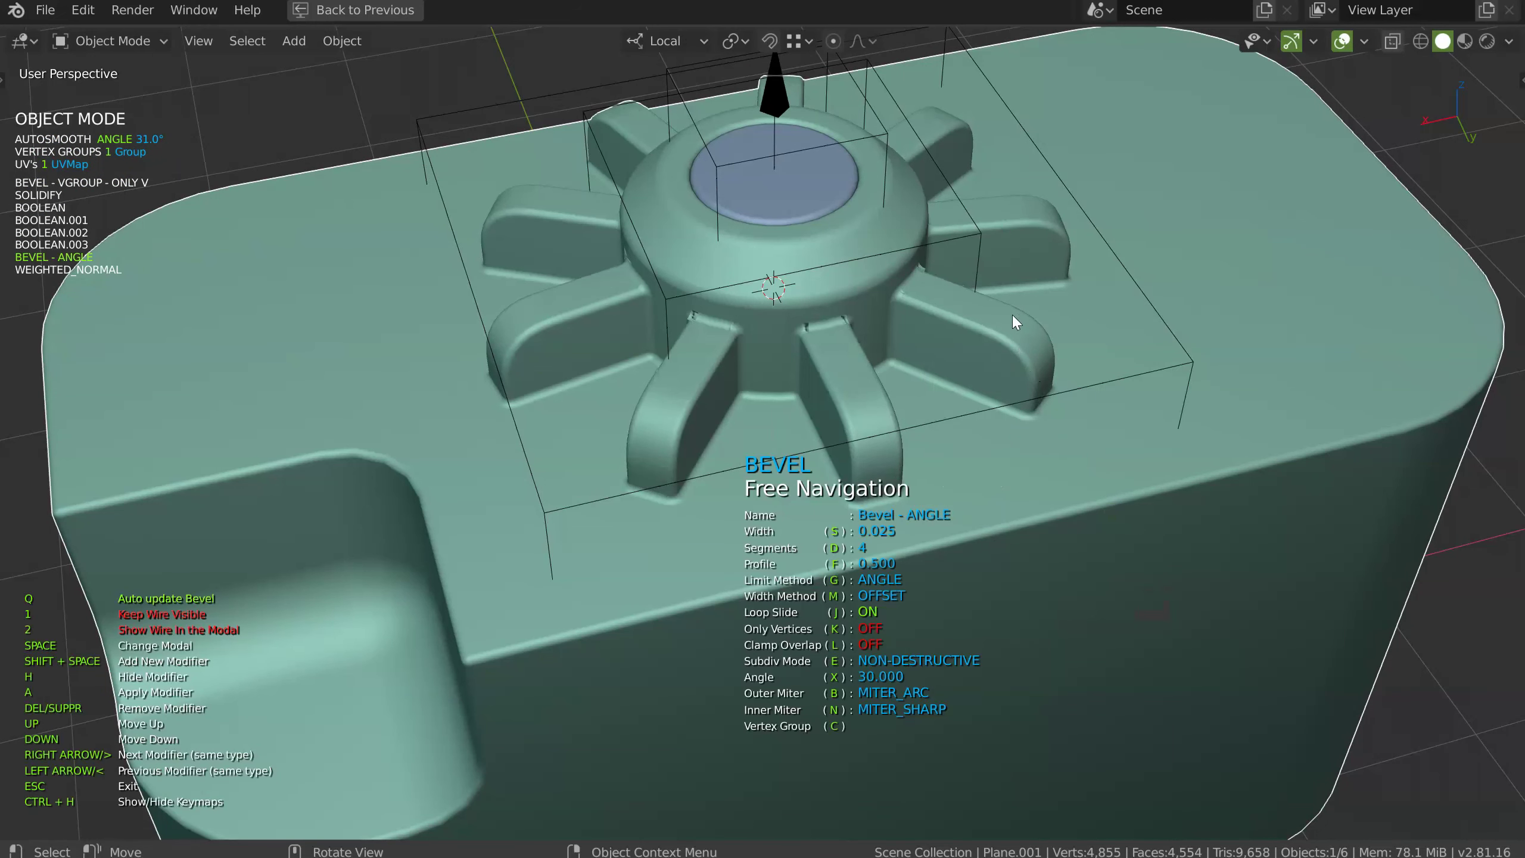
left_click(892, 410)
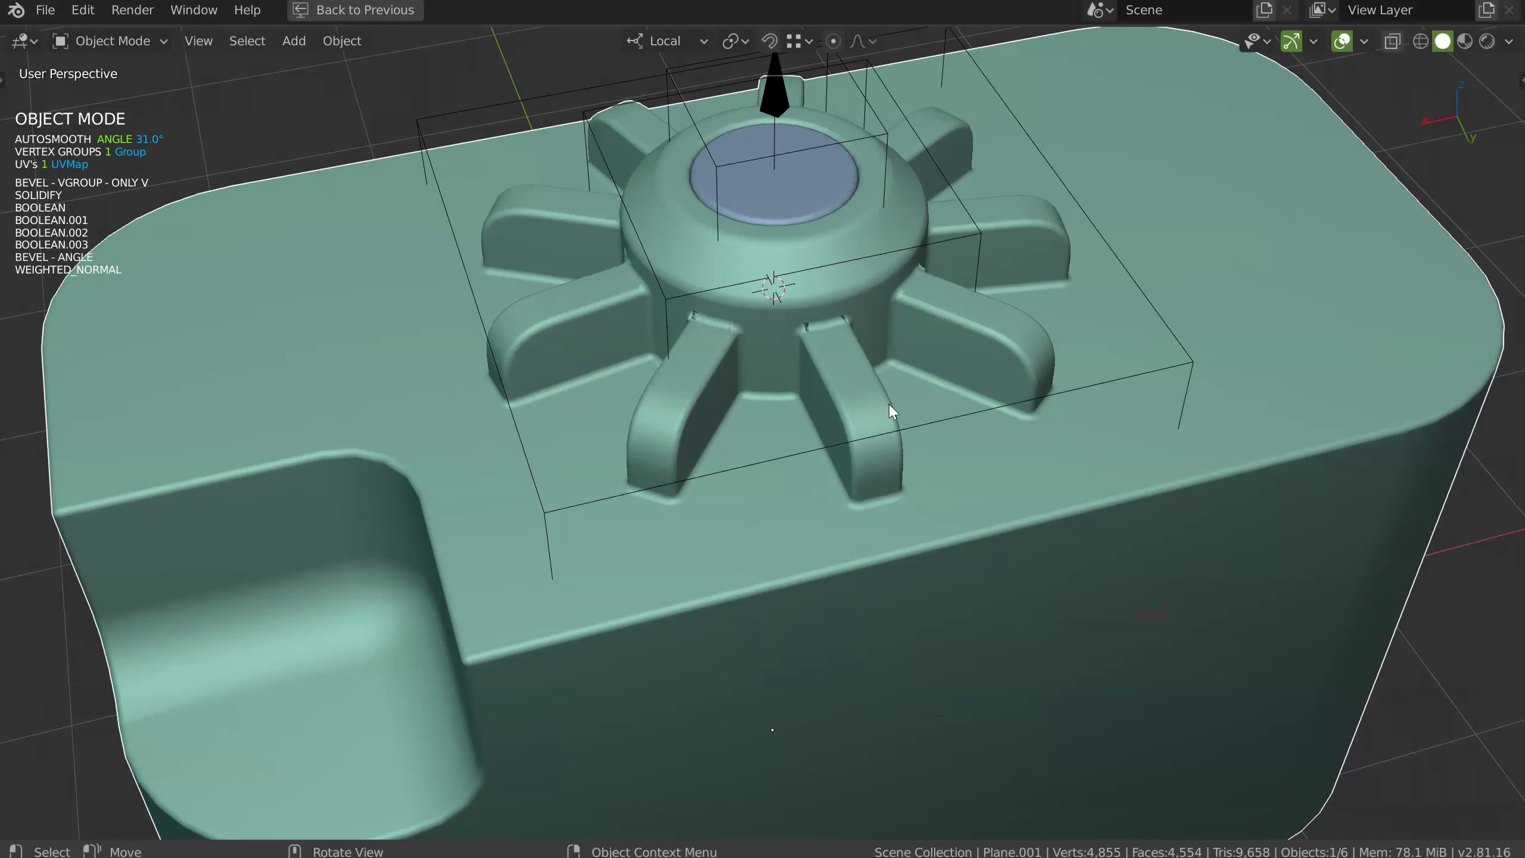
Thin the radial fins by scaling the whole fin mesh to about 0.52 along its local Y axis
left_click(915, 428)
scroll(805, 336, "up", 5)
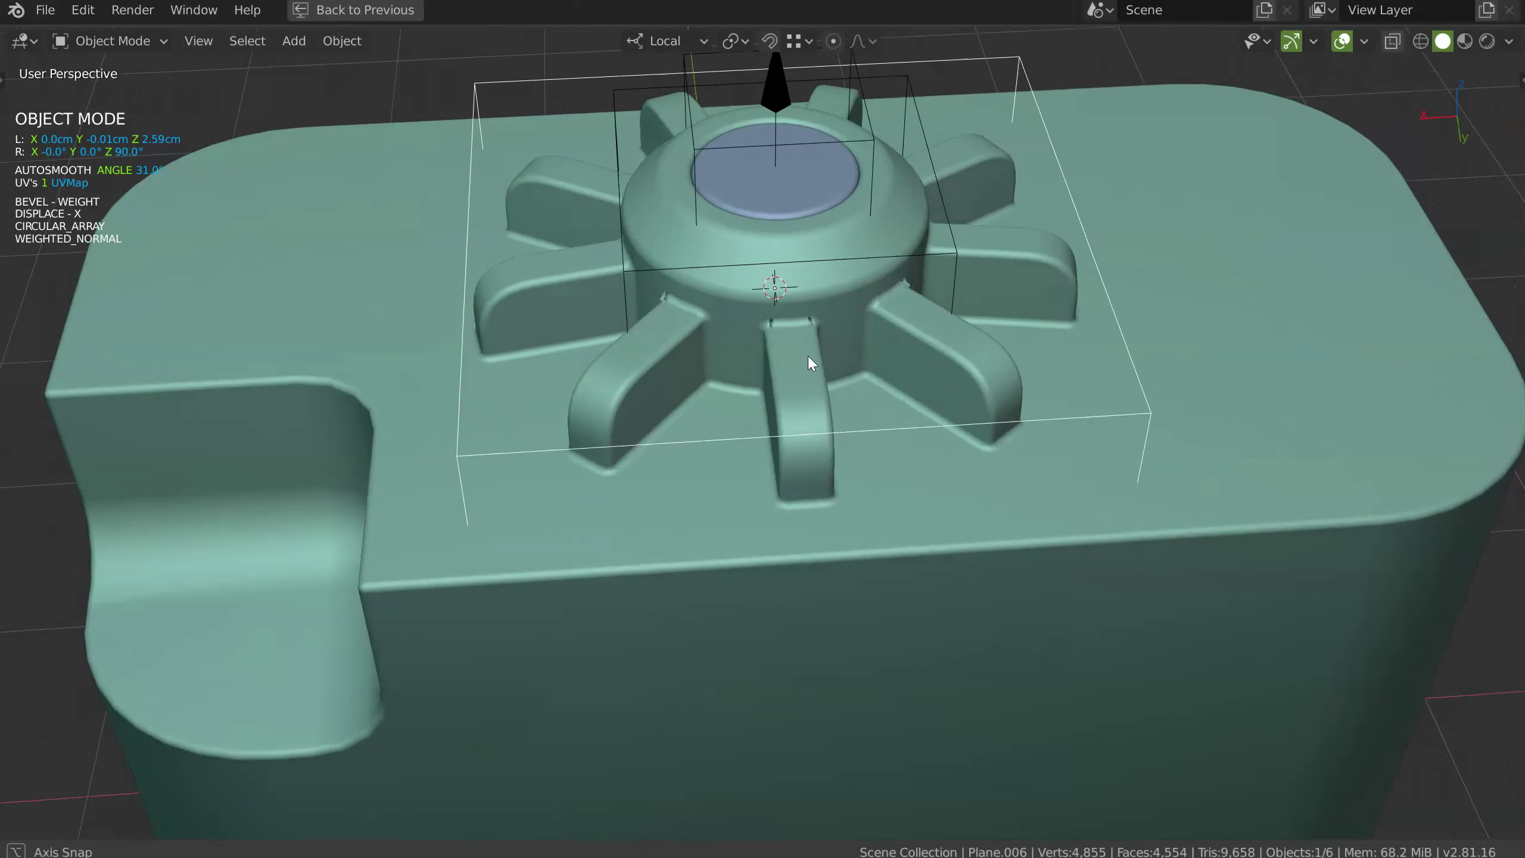
key("Tab")
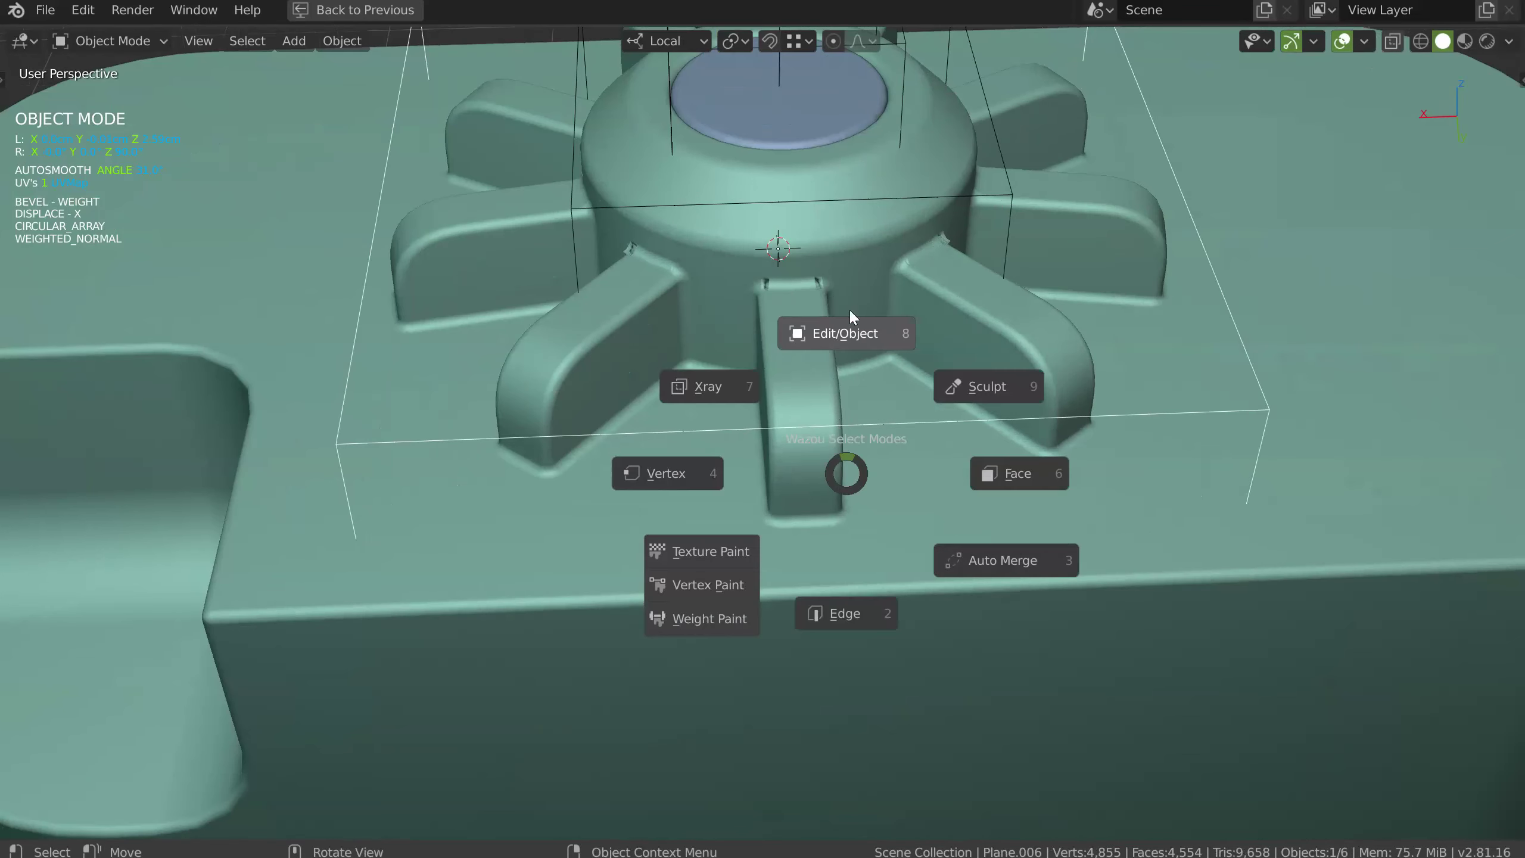
left_click(848, 310)
middle_click_drag(860, 260, 822, 373, "shift")
key("alt+z")
key("a")
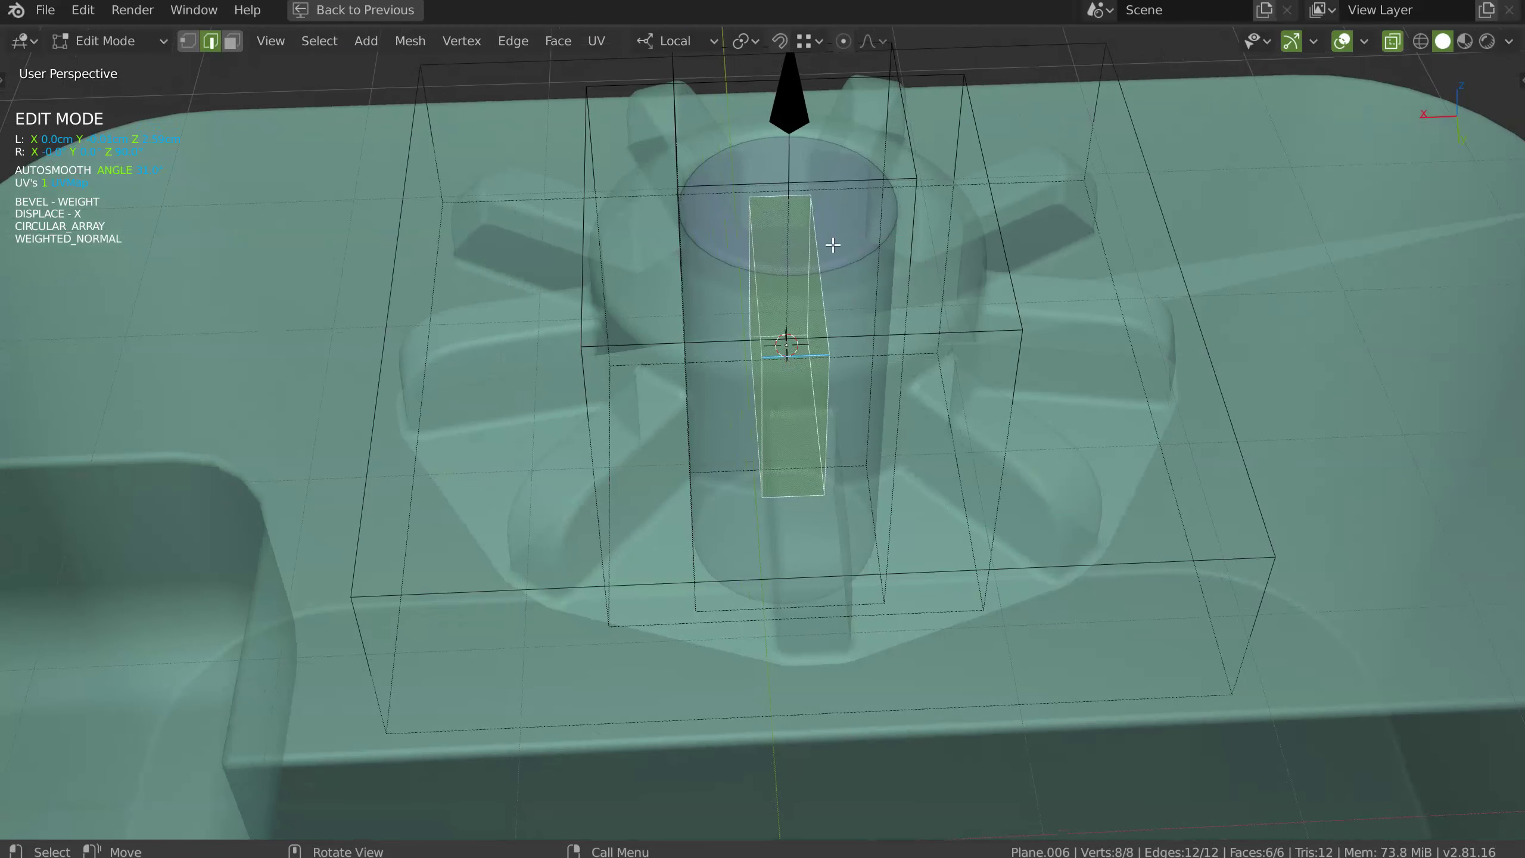
key("alt+z")
key("s")
key("y")
key("y")
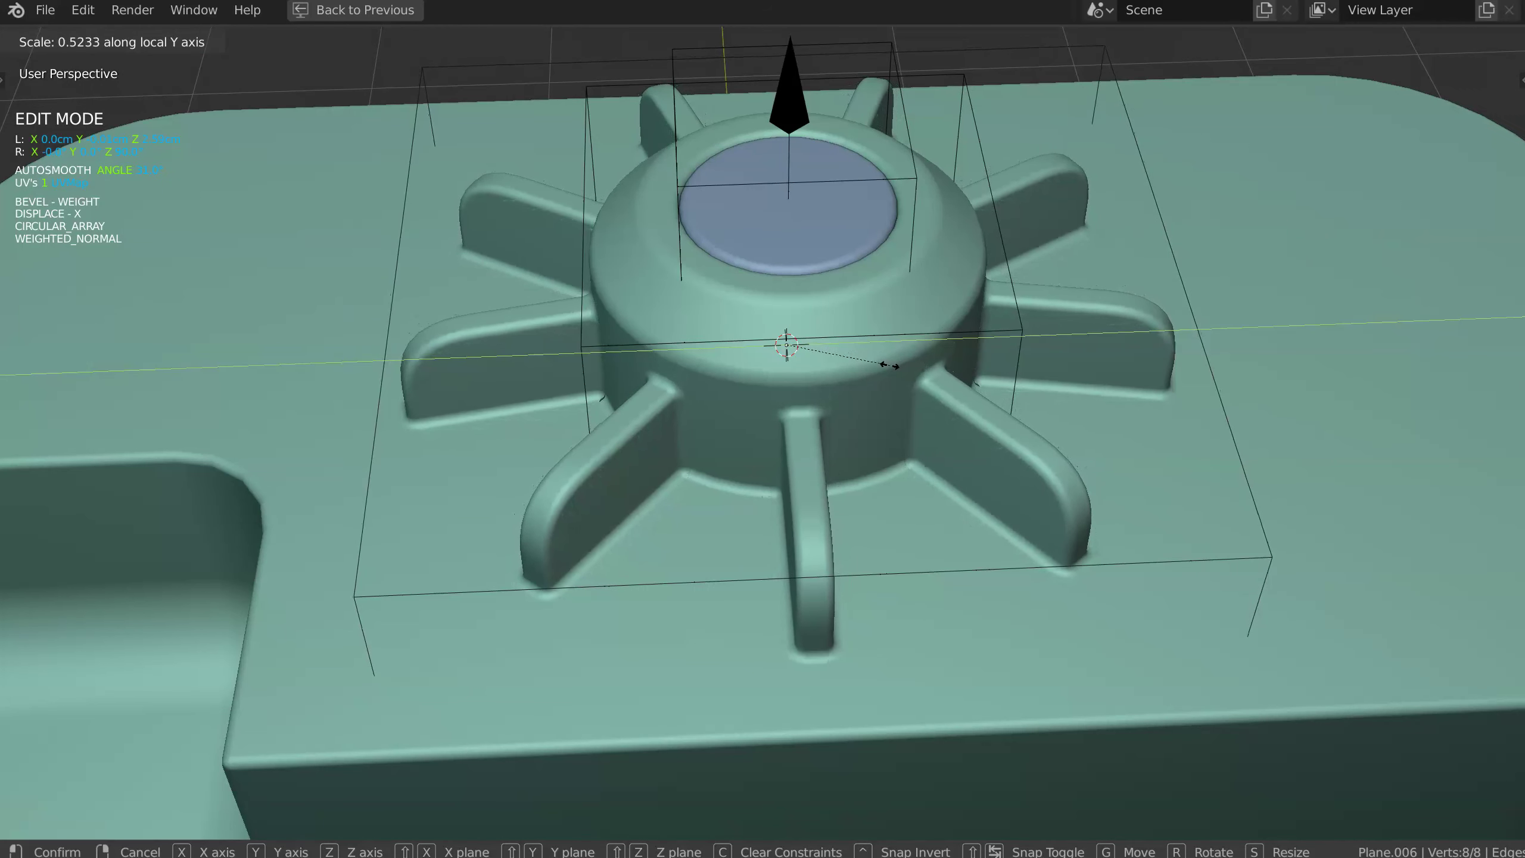
left_click(893, 364)
middle_click_drag(893, 364, 871, 465)
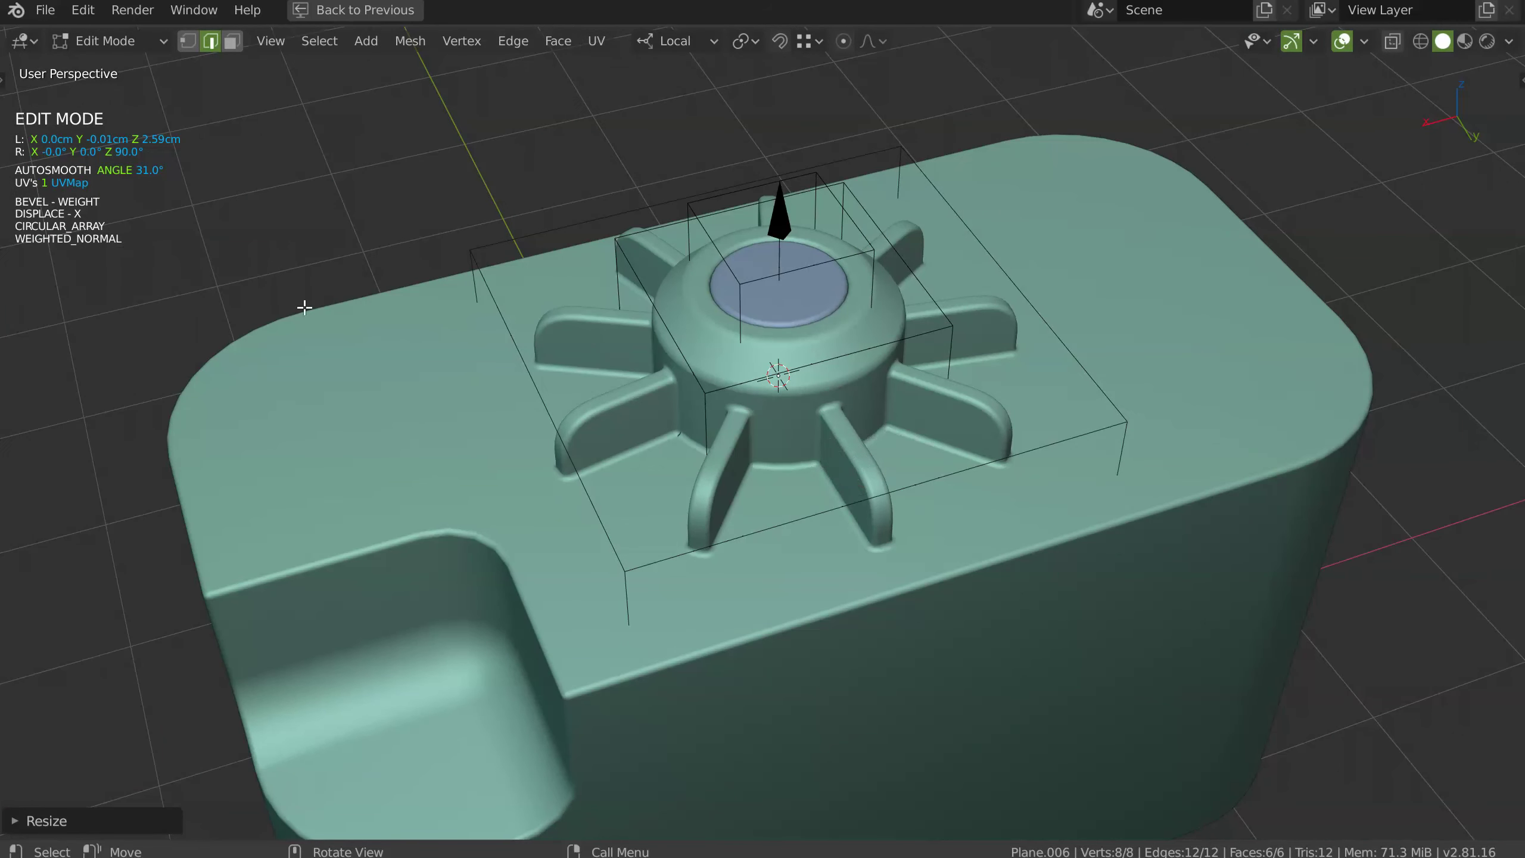
key("Tab")
key("Escape")
key("Tab")
Increase the fin's circular array count to about 15 copies around the cylinder
key("space")
left_click(800, 291)
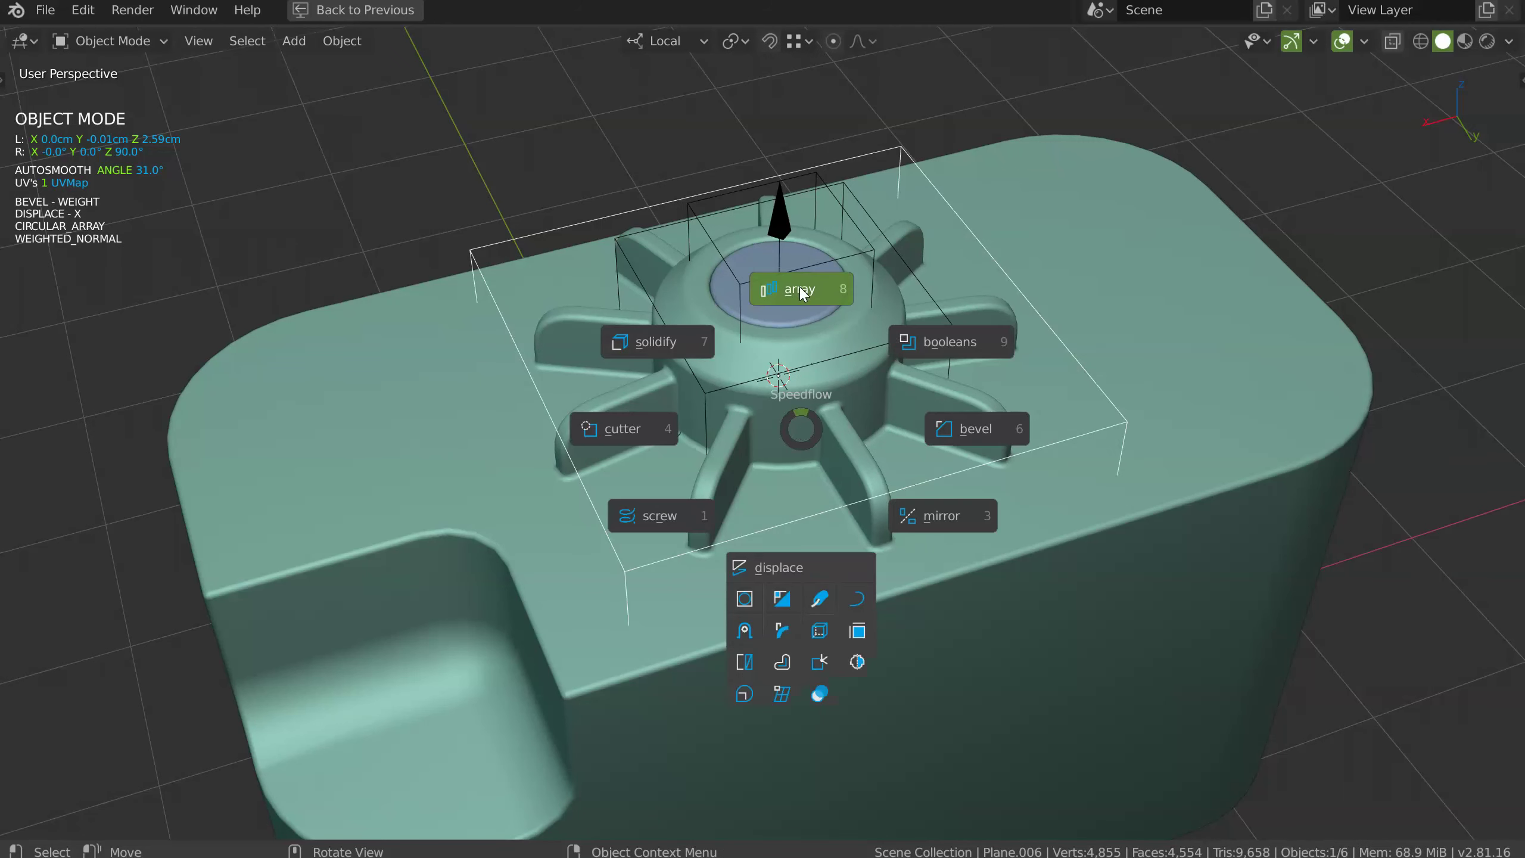
left_click(1466, 374)
key("Escape")
Select the fin cutter, both round cutters and the circular array's empty, and hide them
middle_click_drag(1178, 352, 871, 251)
middle_click_drag(708, 265, 808, 278)
left_click(910, 251, "shift")
left_click(849, 194, "shift")
left_click(785, 165, "shift")
key("h")
scroll(801, 370, "down", 3)
scroll(702, 378, "up", 2)
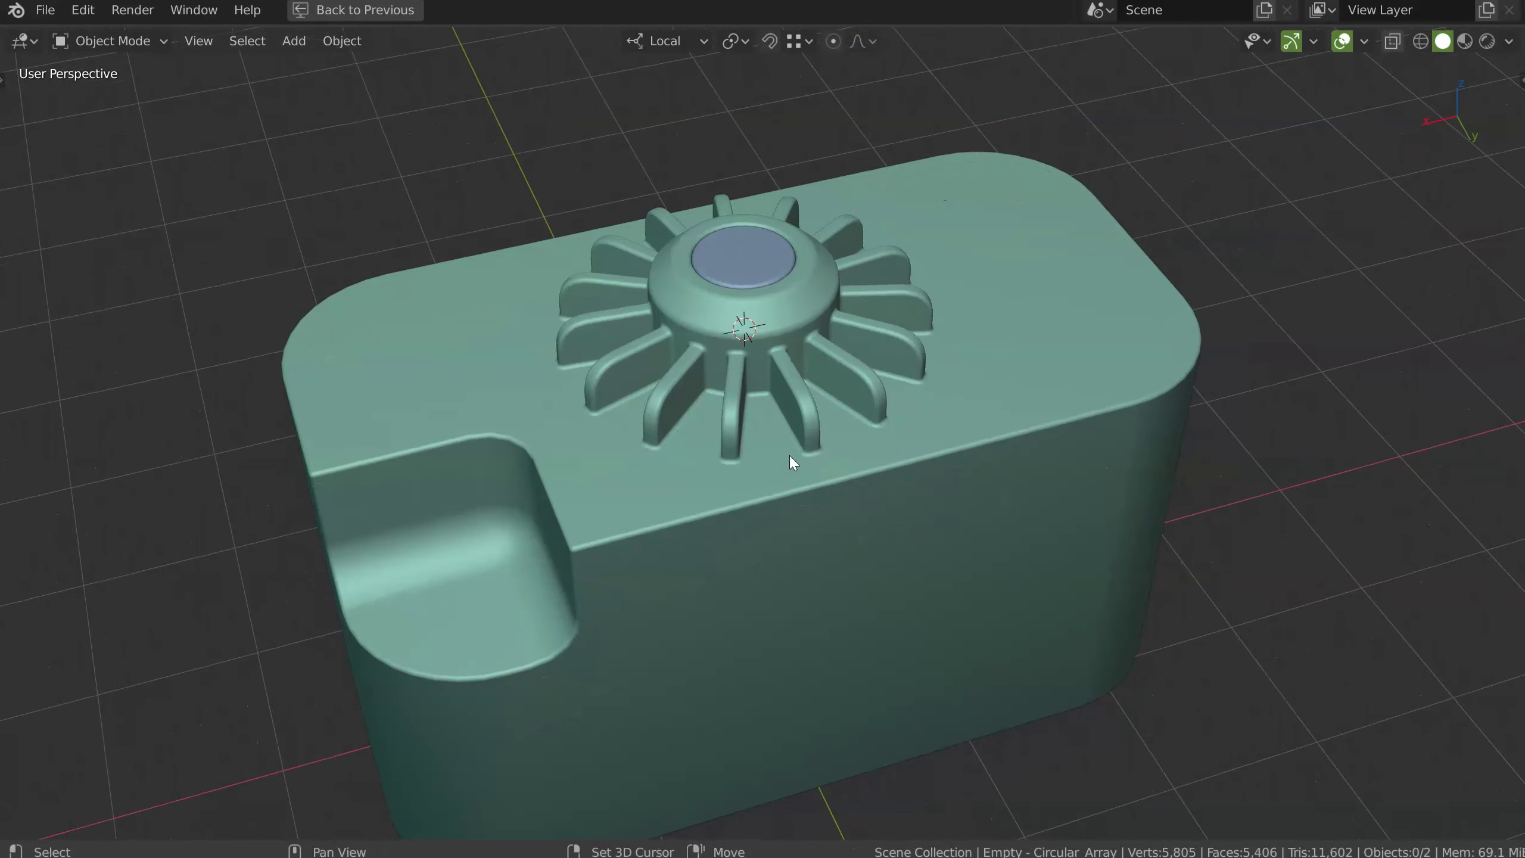
middle_click_drag(789, 455, 708, 167, "shift")
left_click(754, 471)
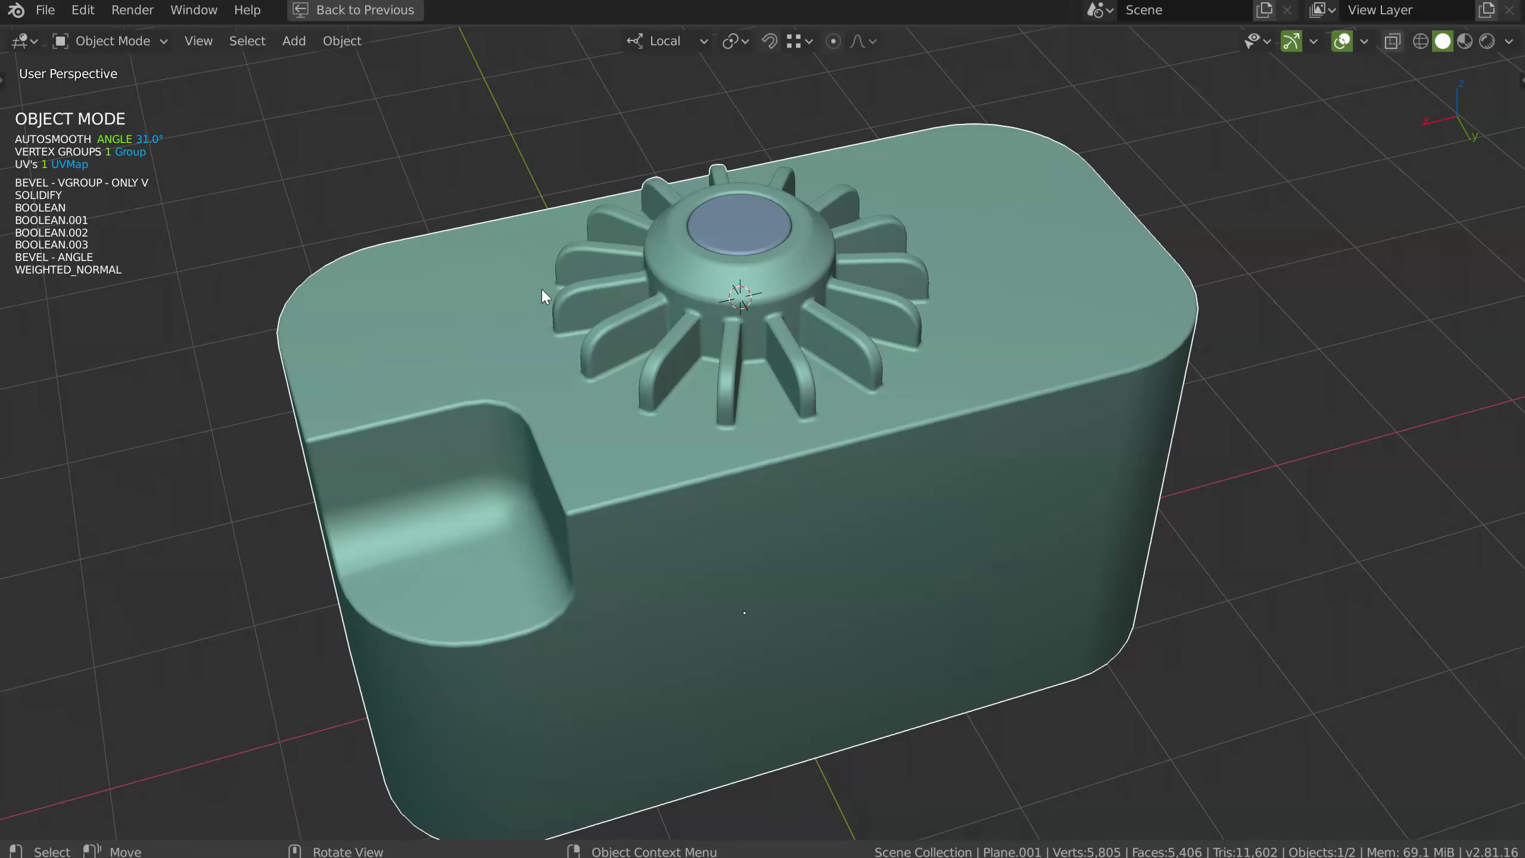
key("alt+s")
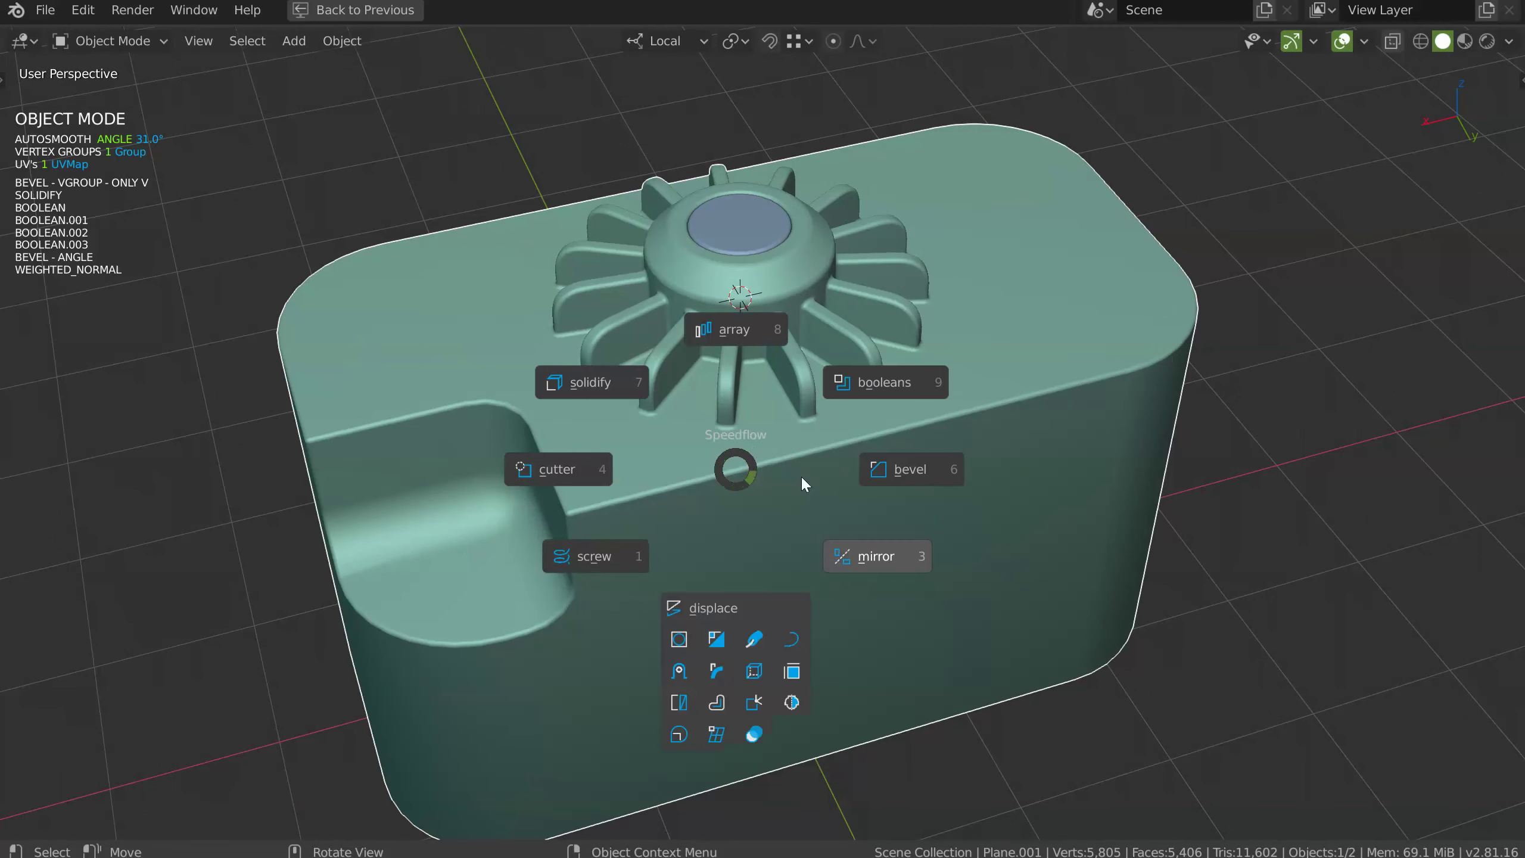
key("Escape")
middle_click_drag(740, 428, 777, 339, "shift")
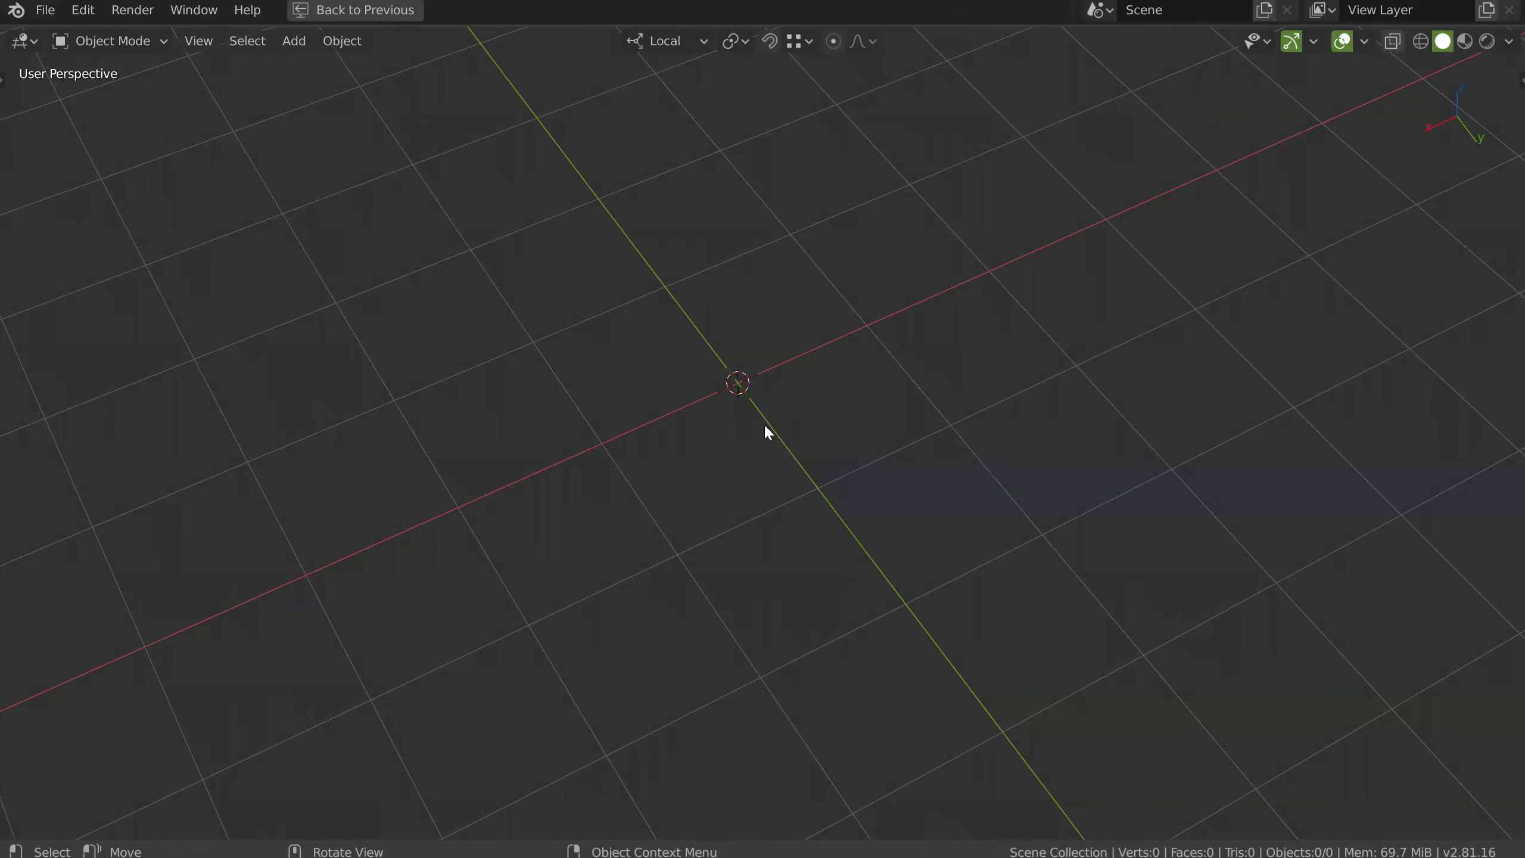
Create a rectangular block centred on the world origin with the Cutter and solidify it to a thickness of 0.986
middle_click_drag(764, 423, 786, 415)
key("alt+s")
left_click(620, 422)
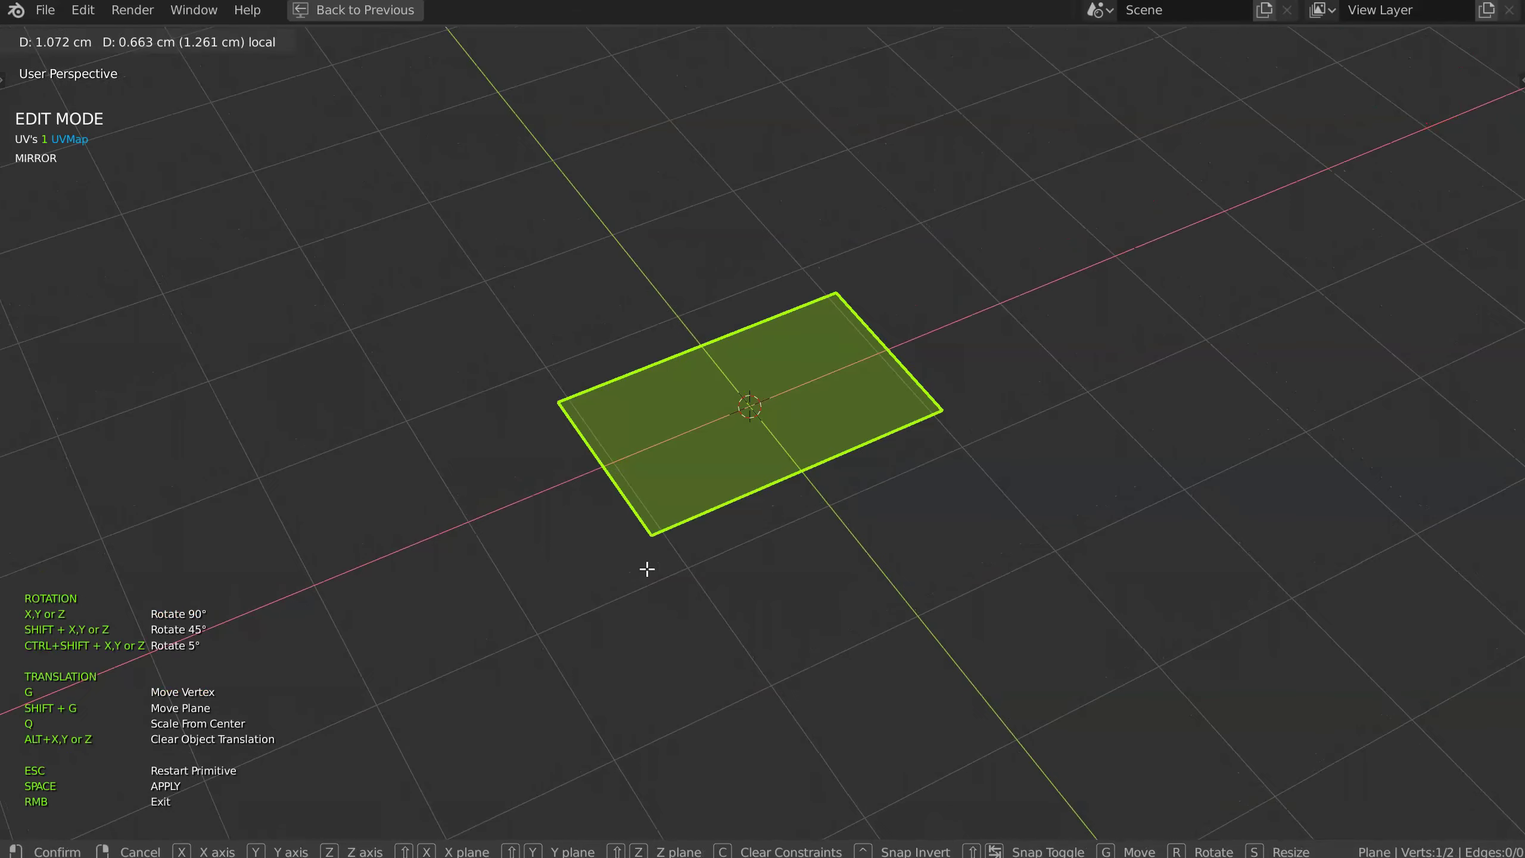
key("space")
left_click(650, 633)
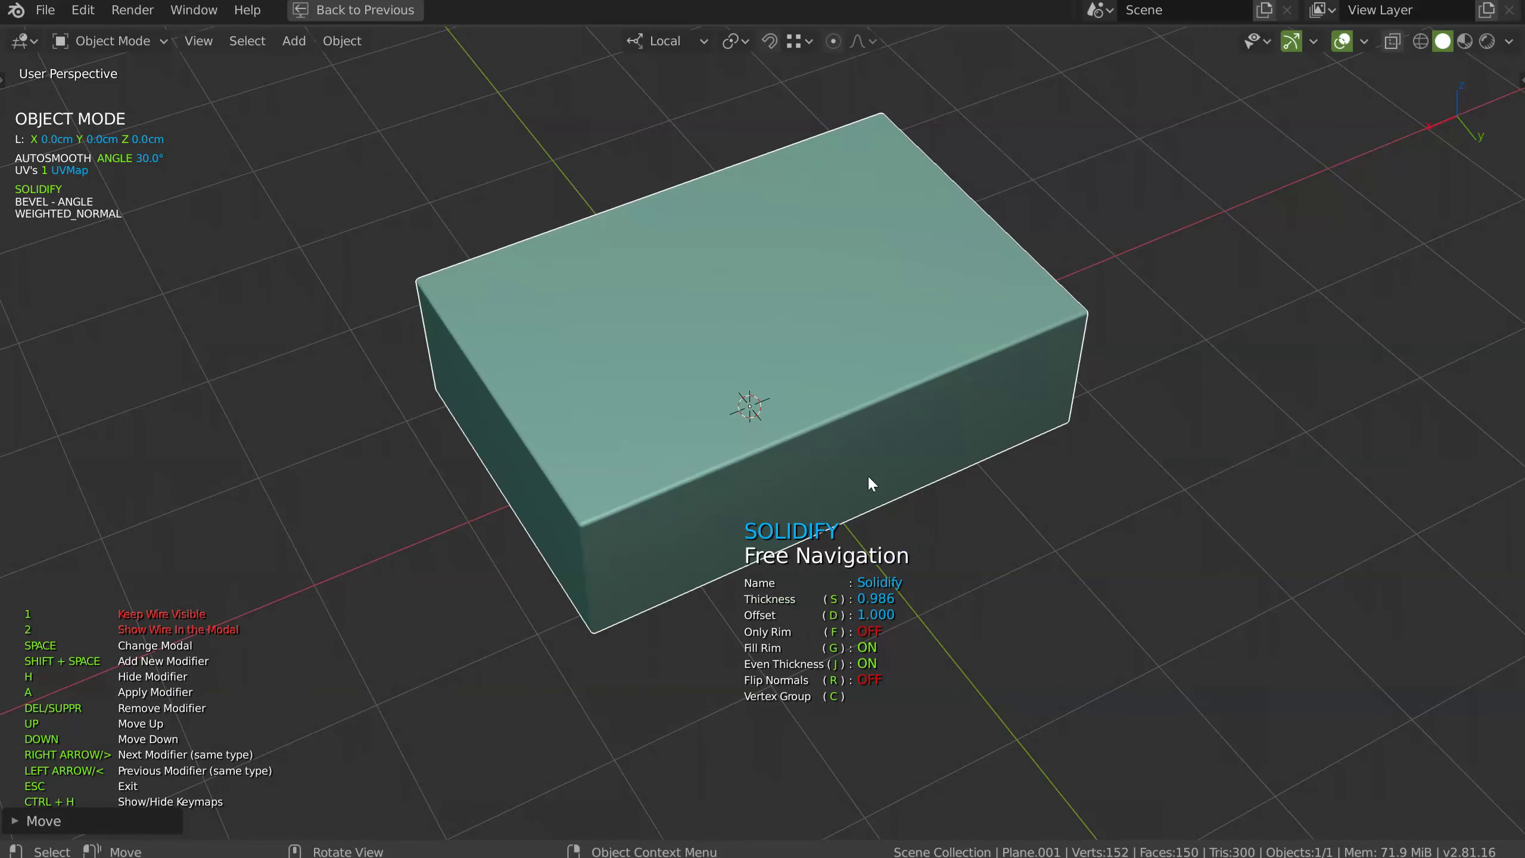
key("space")
left_click(729, 505)
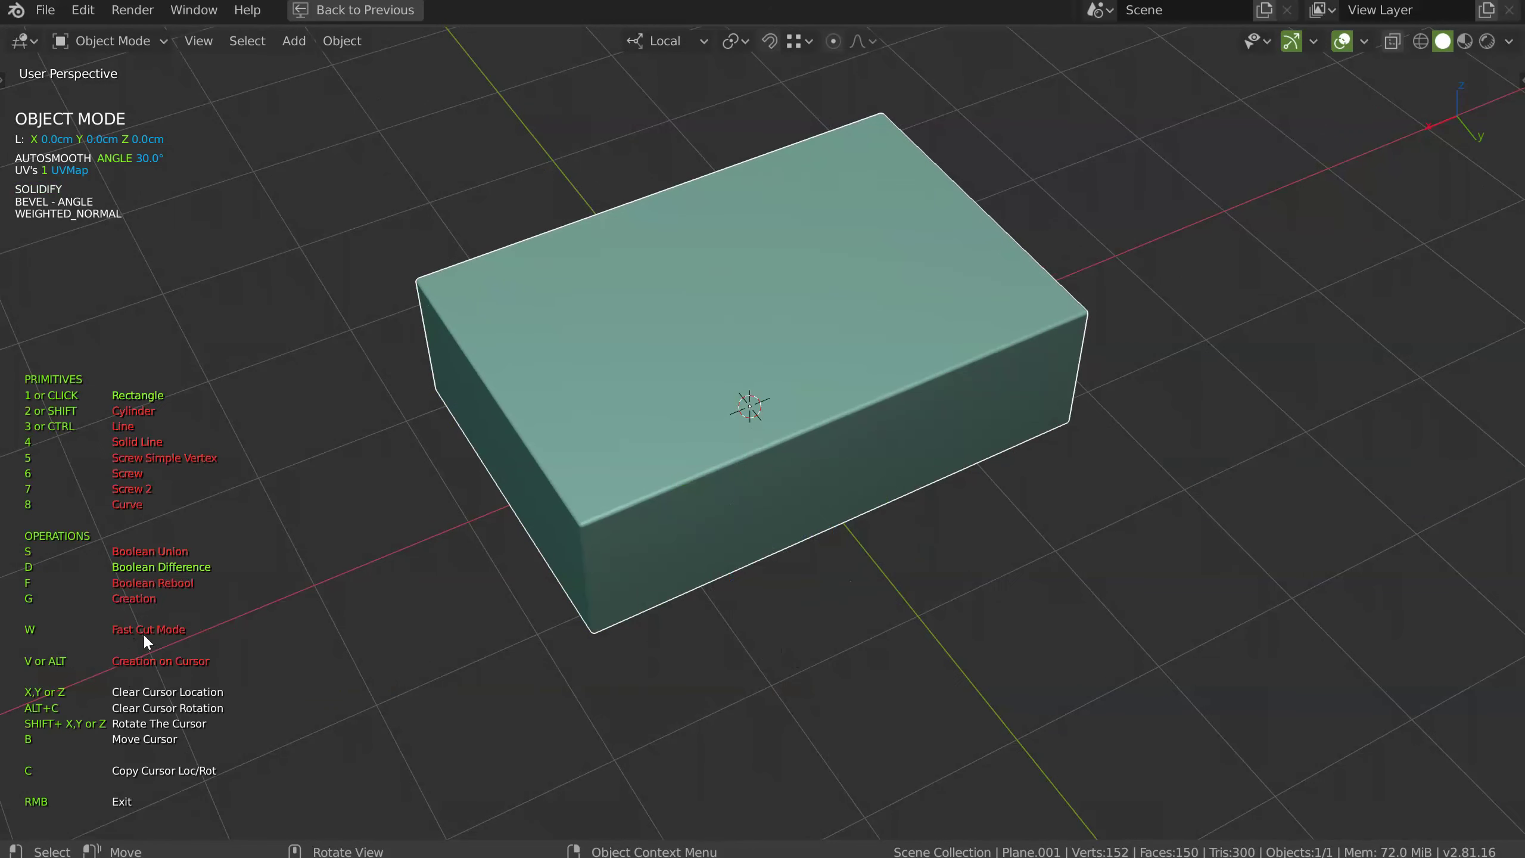
Turn on Fast Cut Mode and cut three rectangular notches into the block's upper edges around one corner
key("w")
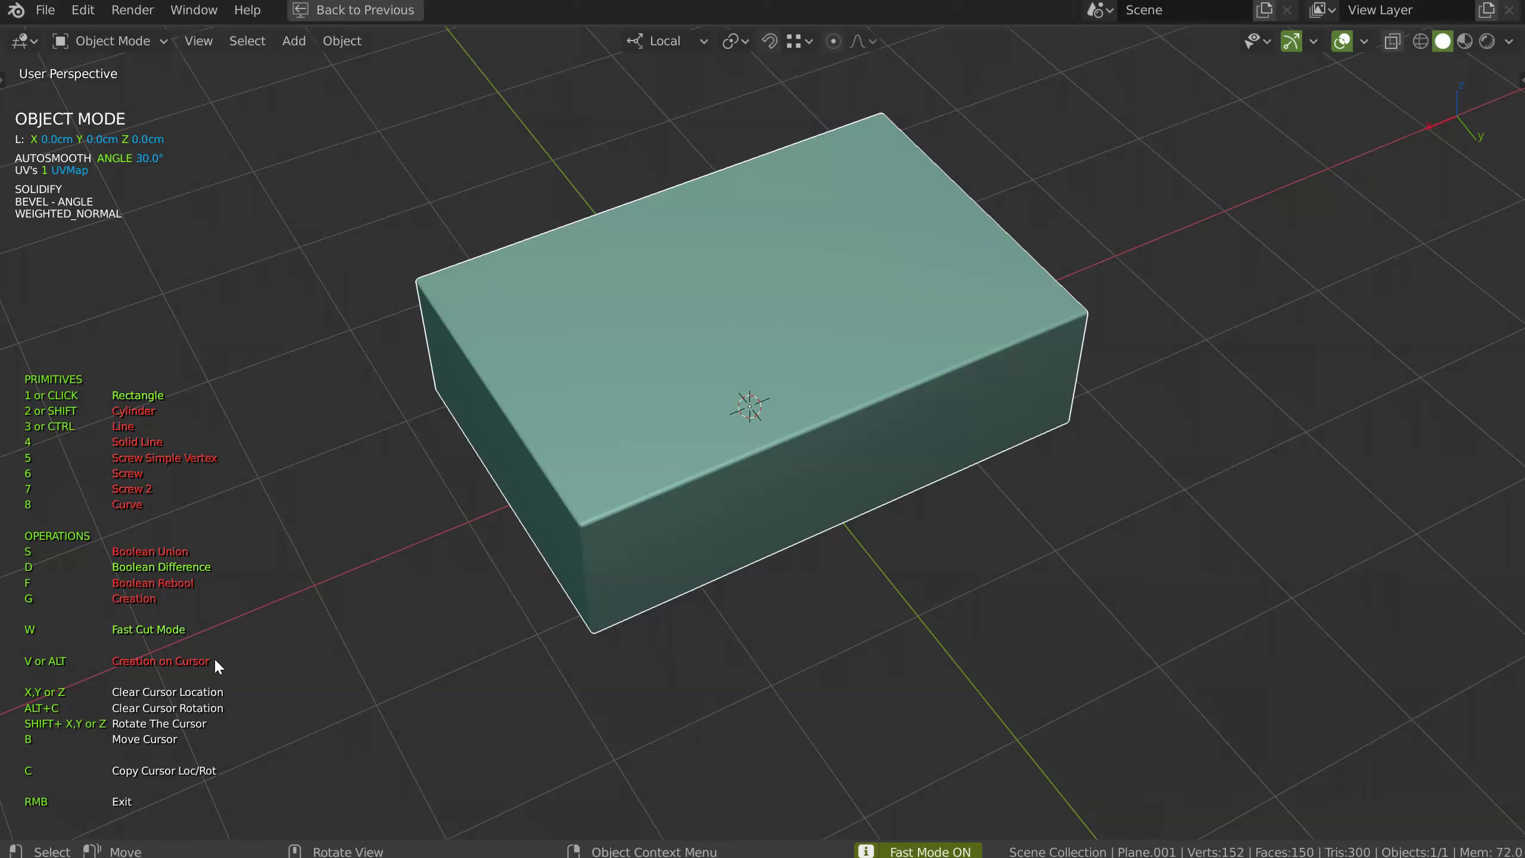
left_click(686, 433)
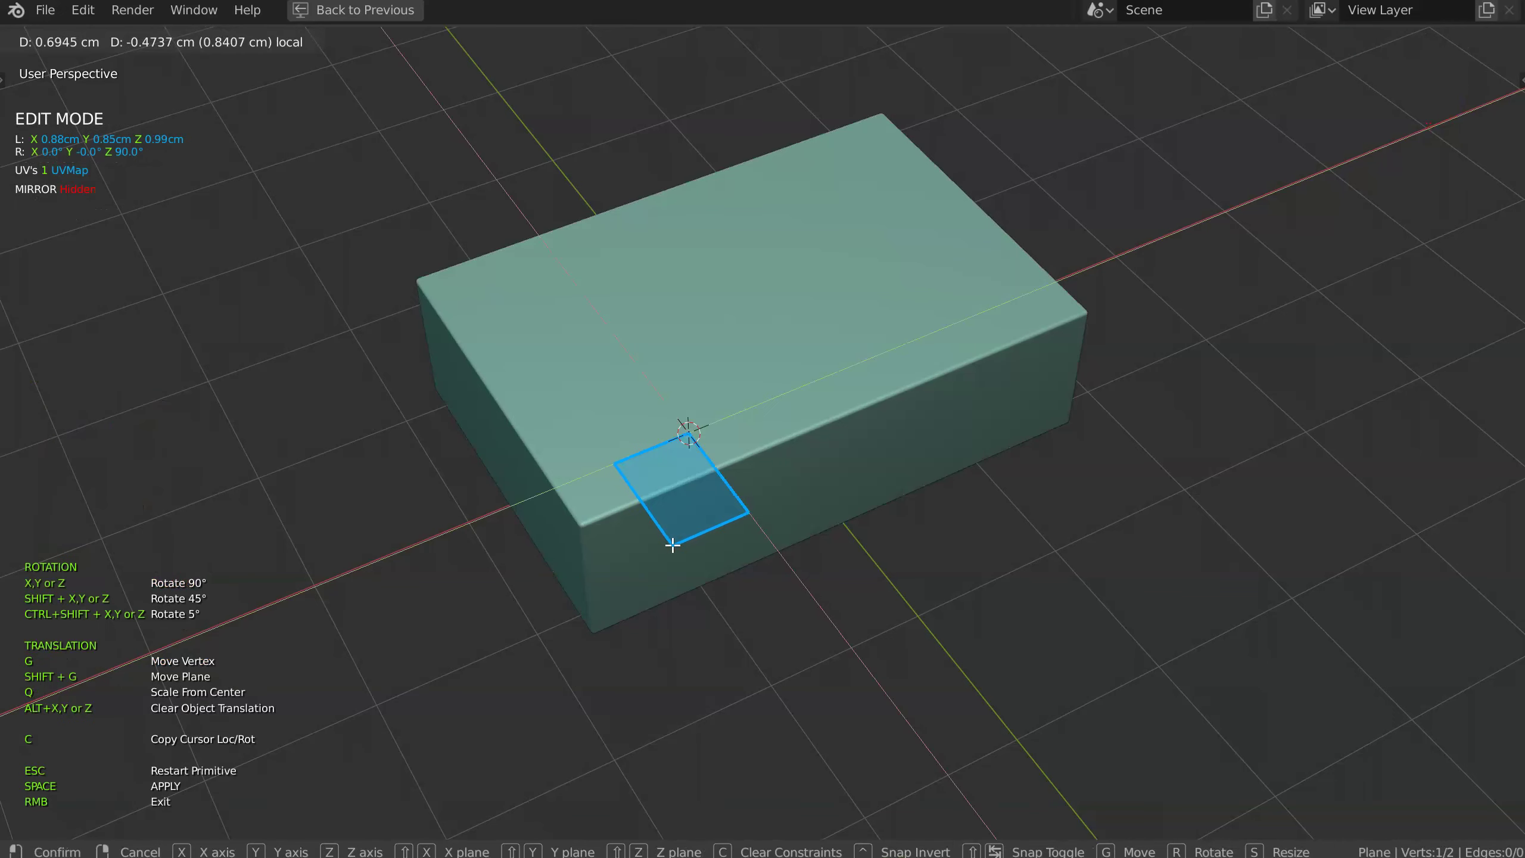
left_click(681, 544)
left_click(770, 485)
left_click(815, 395)
left_click(798, 475)
left_click(856, 470)
left_click(554, 379)
left_click(514, 486)
left_click(752, 310)
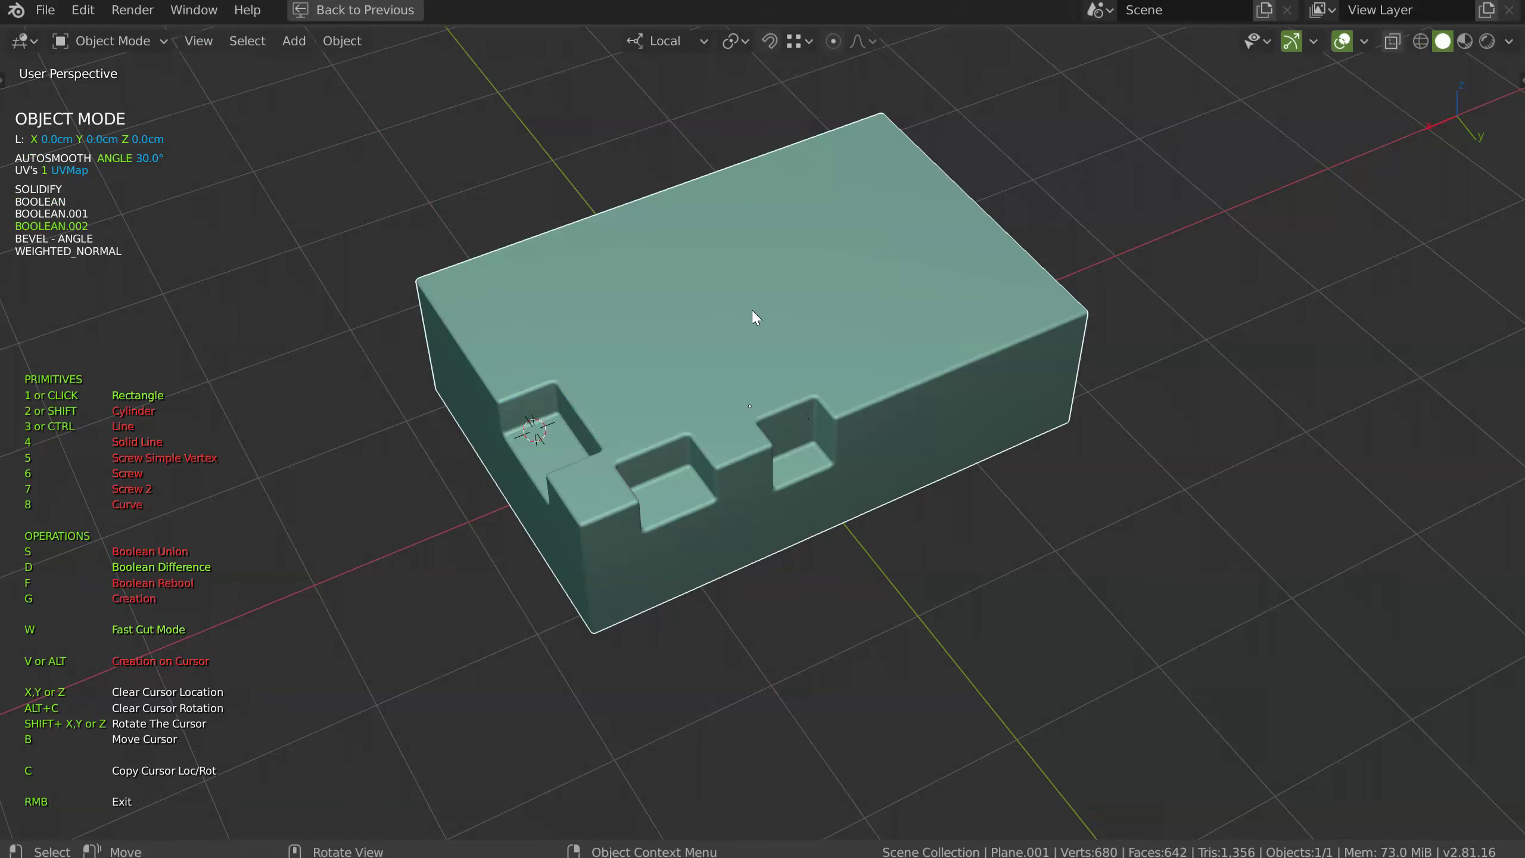
Make a small rectangular Boolean Rebool cut at the block's upper short edge, beside the notches
left_click(476, 323)
left_click(443, 391)
left_click(478, 389)
Add a small rectangular boss on the block's top face with Boolean Union
middle_click_drag(477, 388, 619, 367)
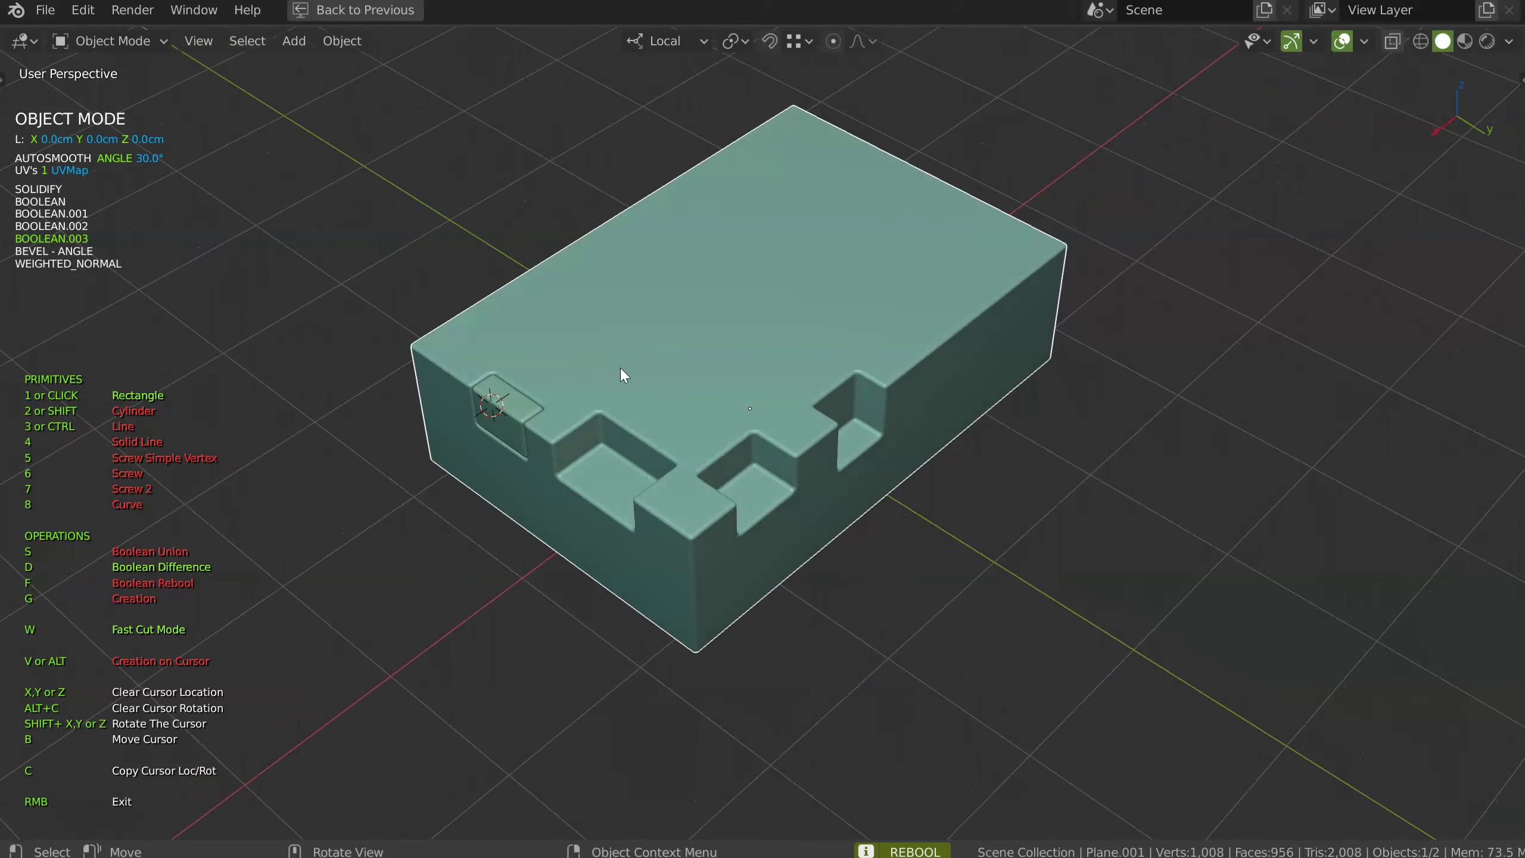
key("s")
left_click(668, 302)
left_click(630, 367)
left_click(670, 363)
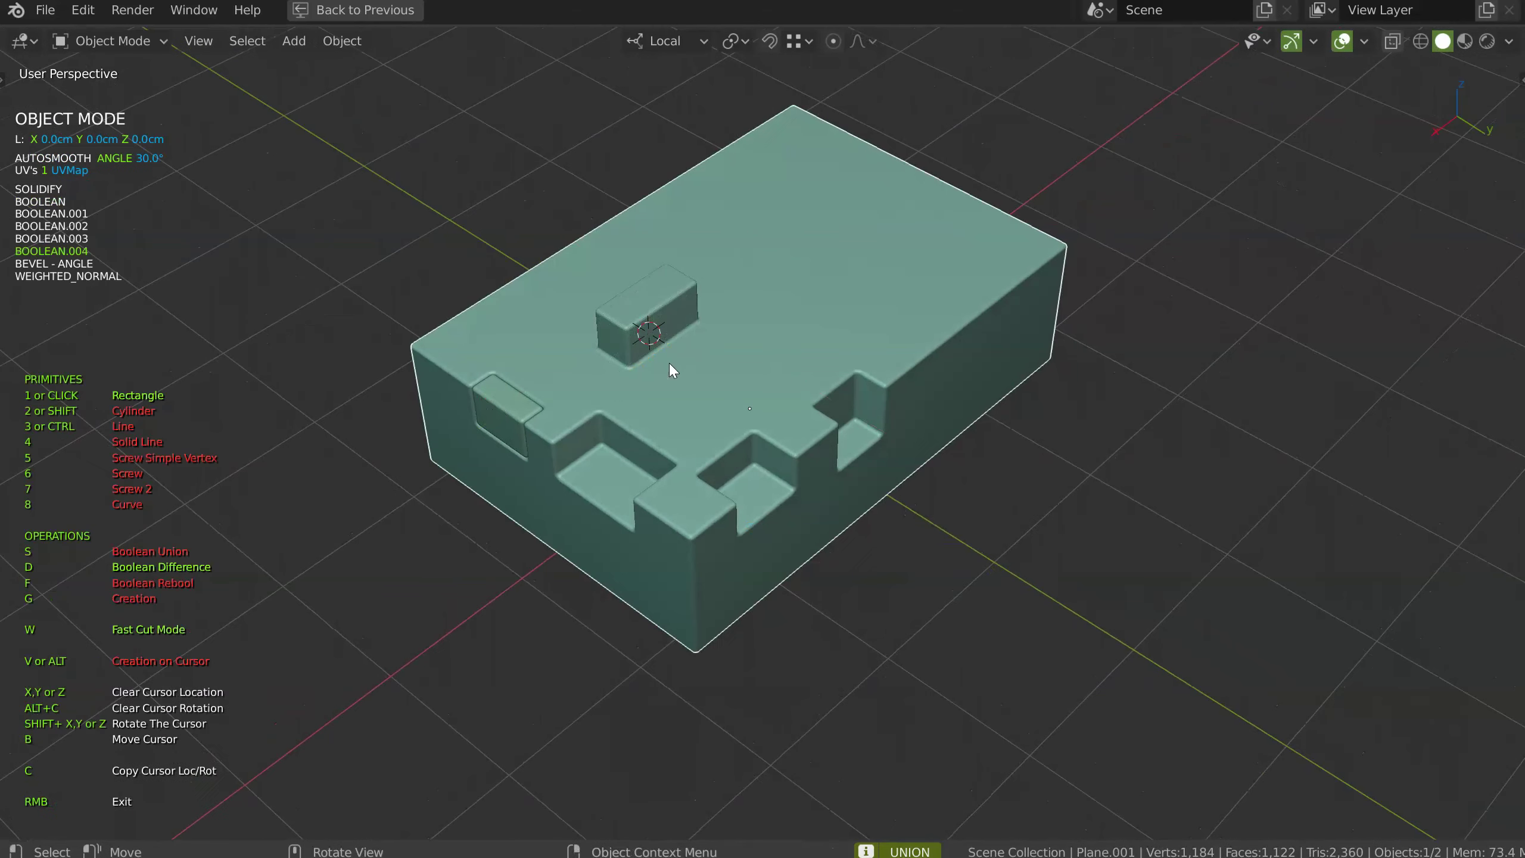
Add a small cylindrical boss on the block's top face with Boolean Union, with a thickness of about 0.7
key("2")
left_click_drag(822, 265, 846, 278)
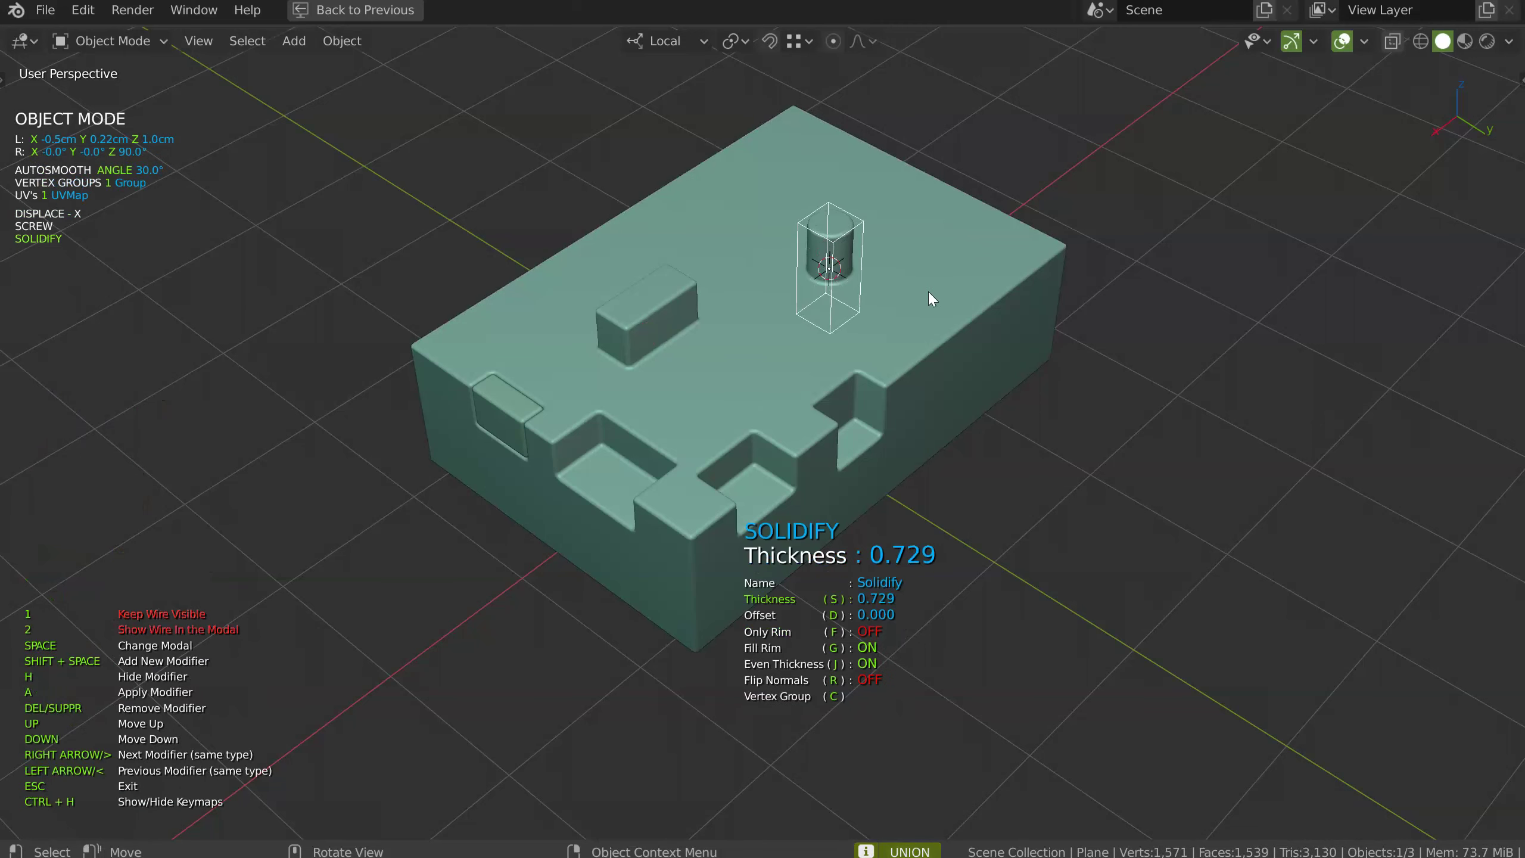
left_click(935, 311)
Create an upright rectangular plate as a new mesh on the block's top face, near its un-notched short end
middle_click_drag(935, 311, 803, 372)
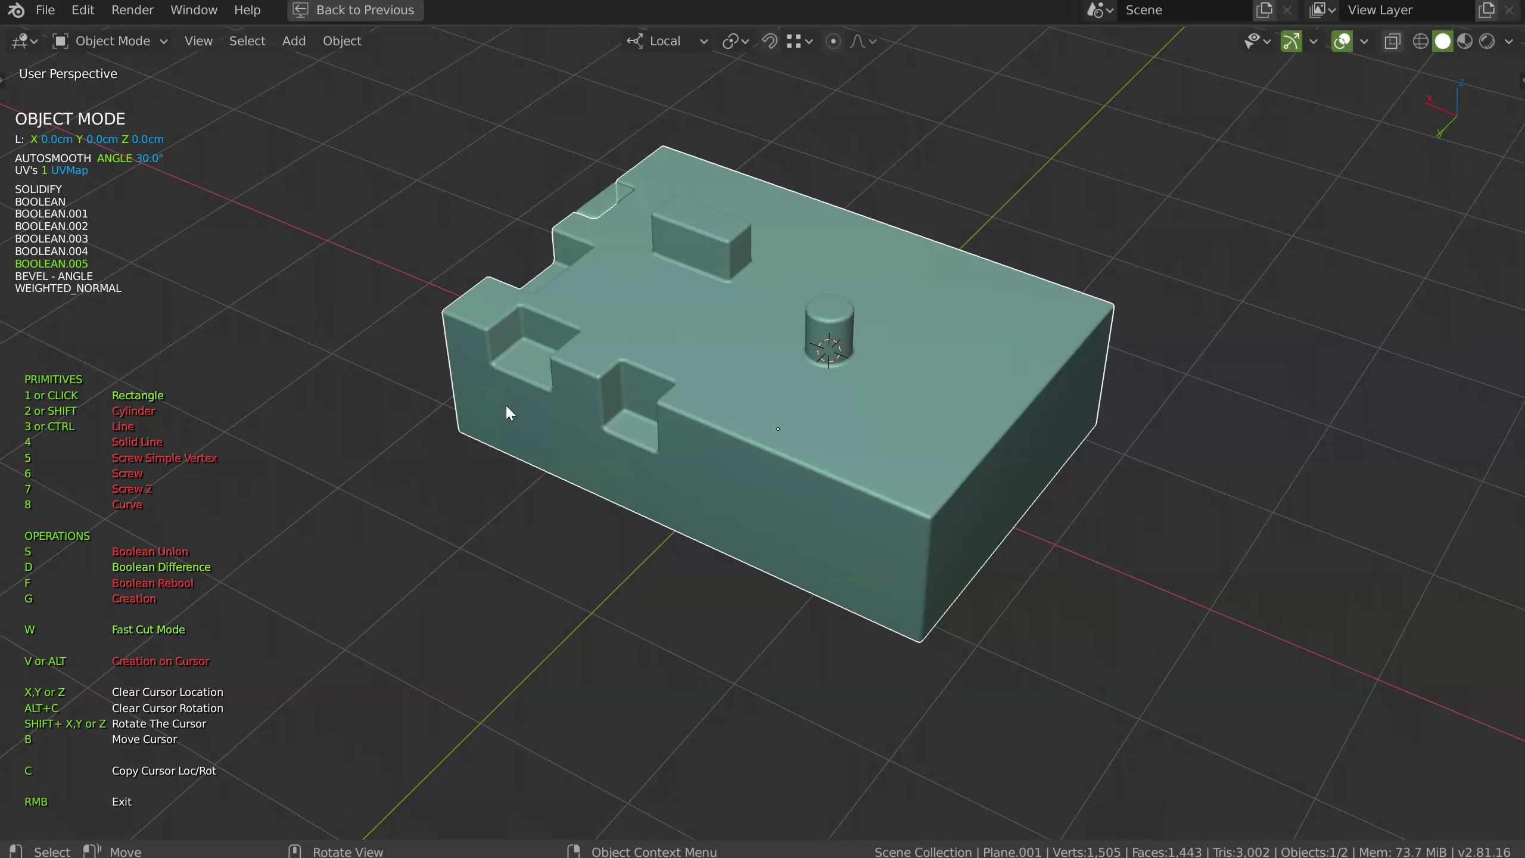
key("g")
left_click_drag(1032, 319, 920, 483)
key("space")
left_click(1003, 466)
middle_click_drag(1002, 466, 907, 351)
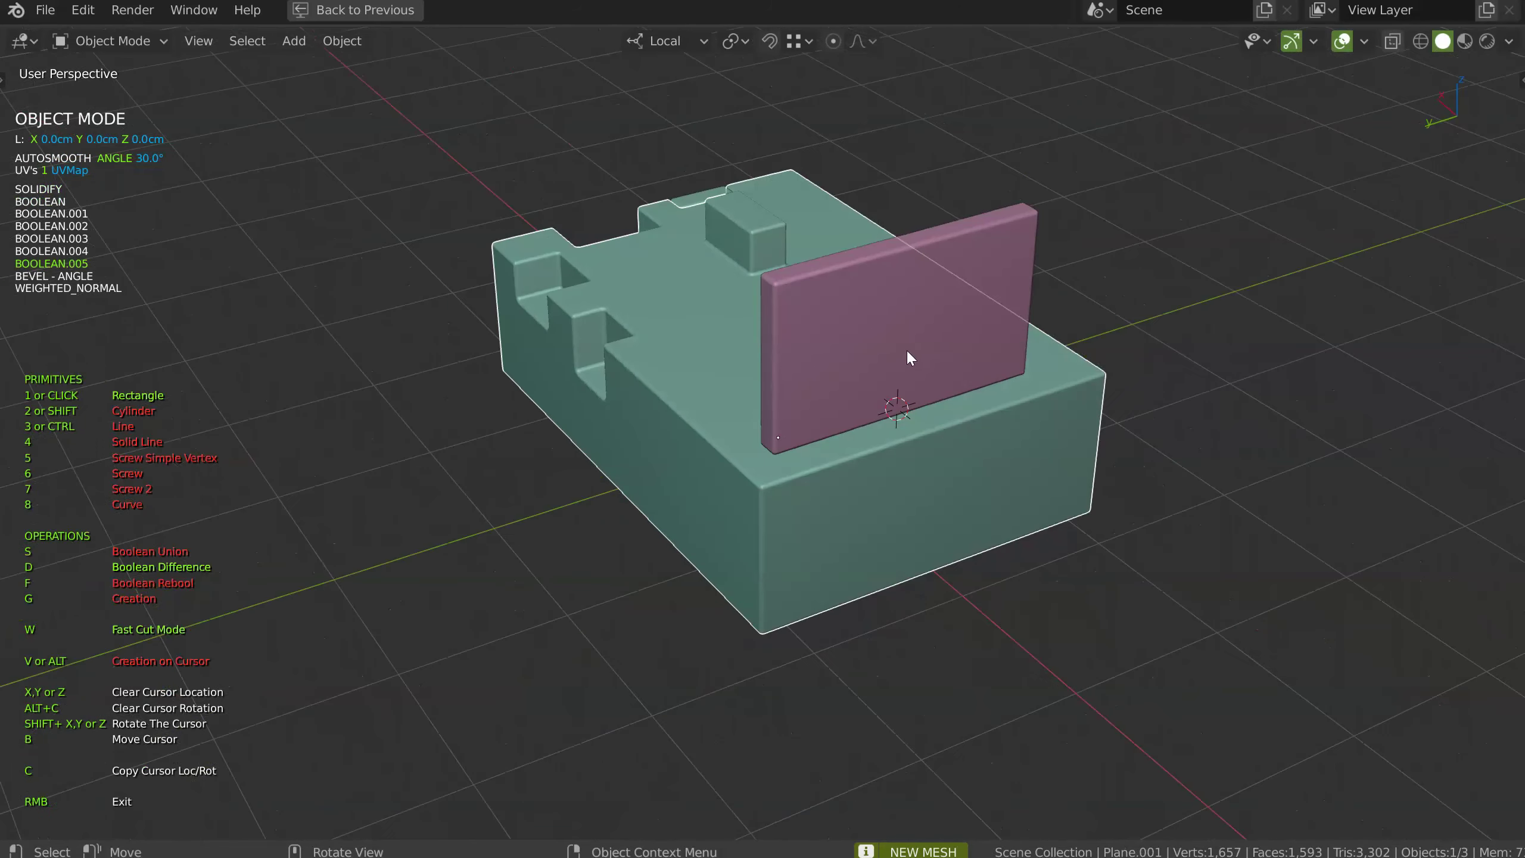
Select the upright plate and cut a round through-hole near one of its upper corners with the cylinder primitive
left_click(874, 281)
middle_click_drag(894, 296, 884, 283)
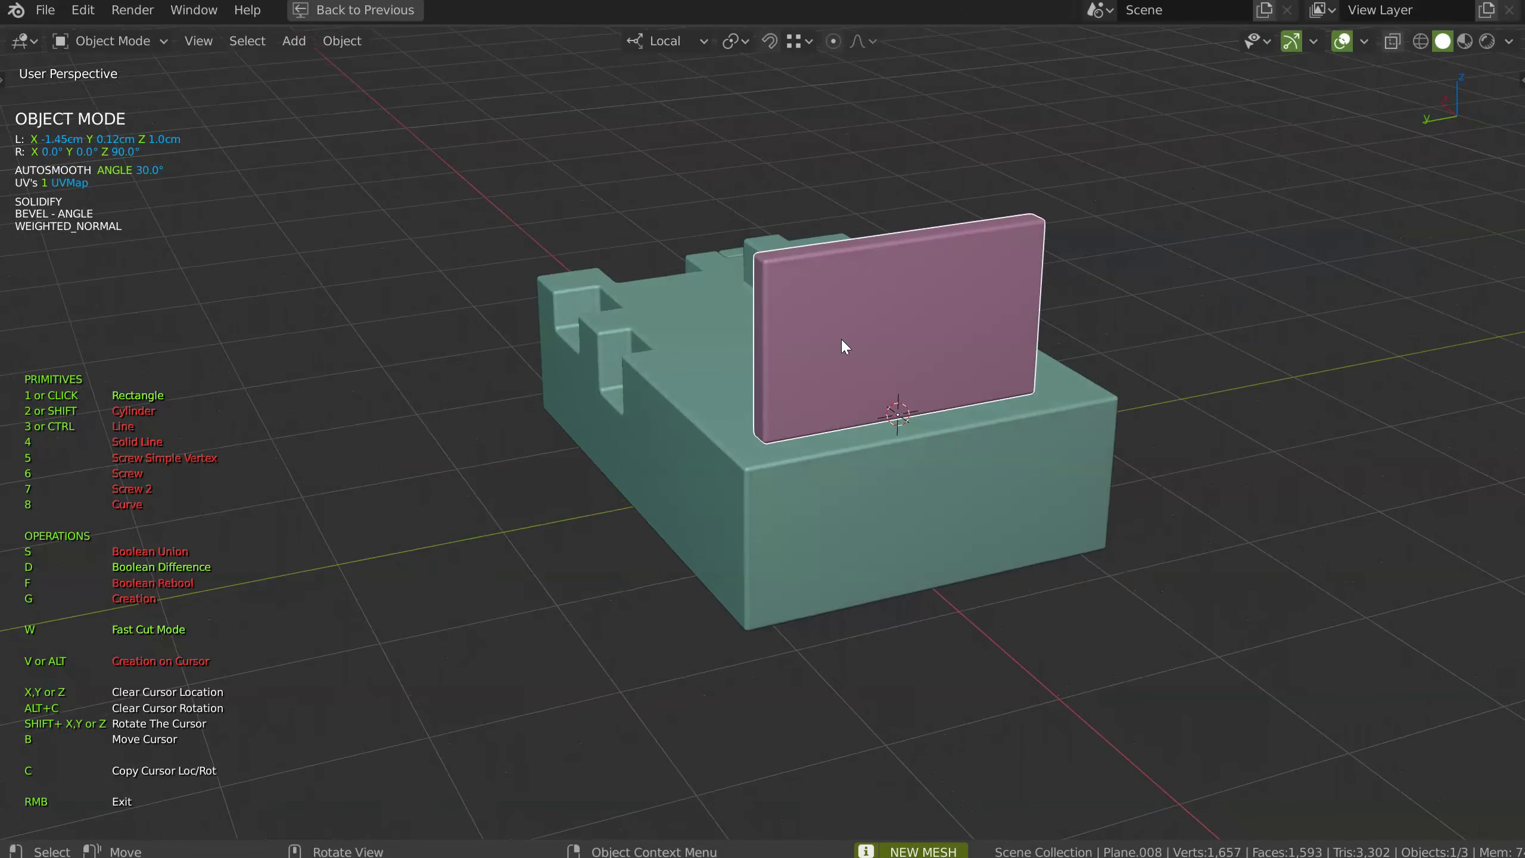
key("2")
left_click(839, 317)
left_click(888, 334)
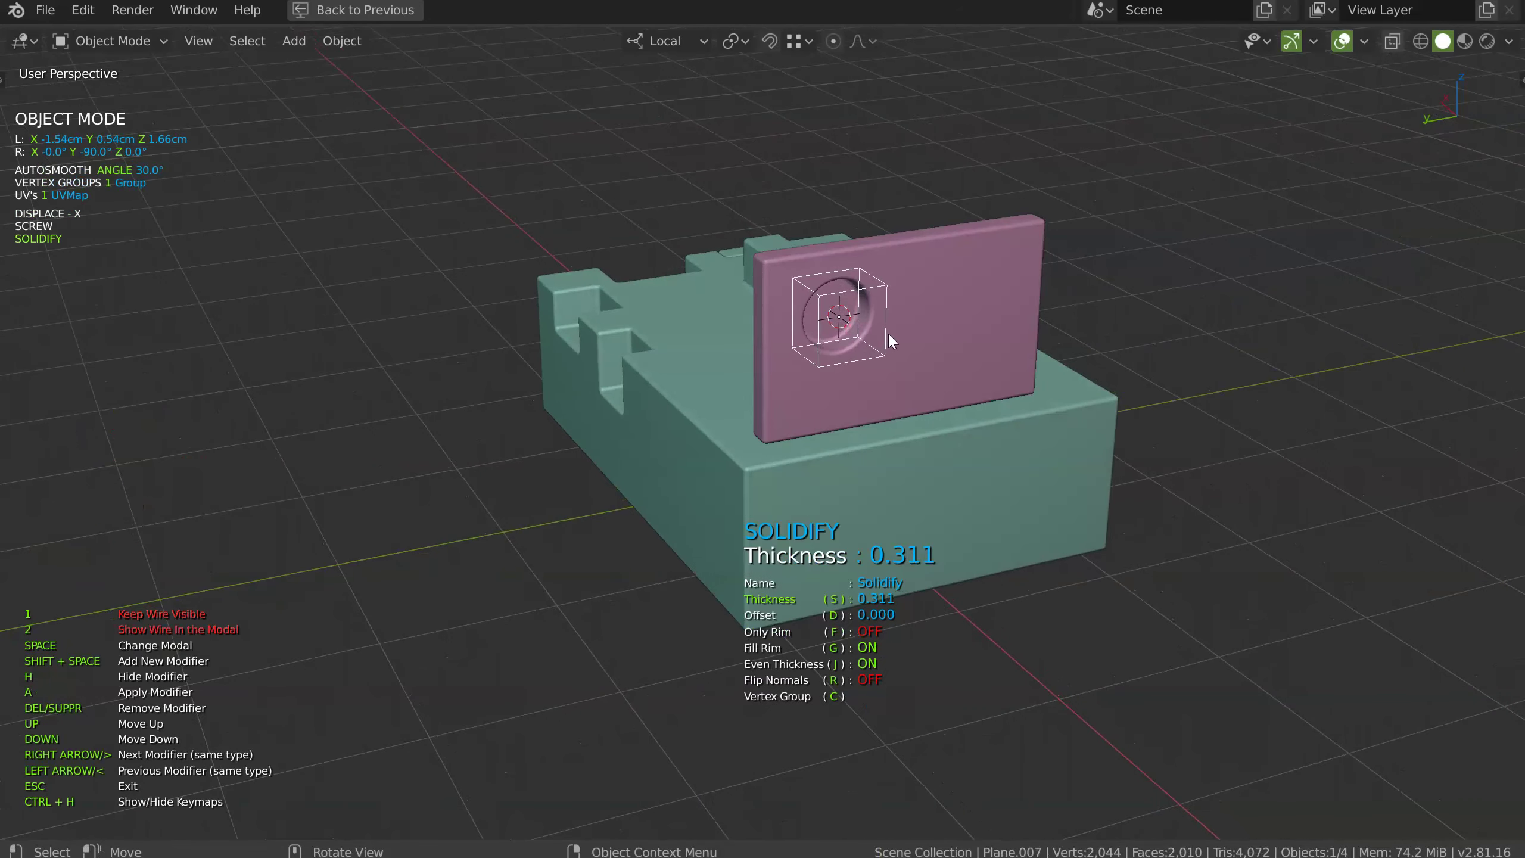
left_click(913, 336)
Create a cylinder as a new mesh projecting from the upright plate beside the hole, with a thickness of about 0.614
middle_click_drag(905, 335, 1018, 341)
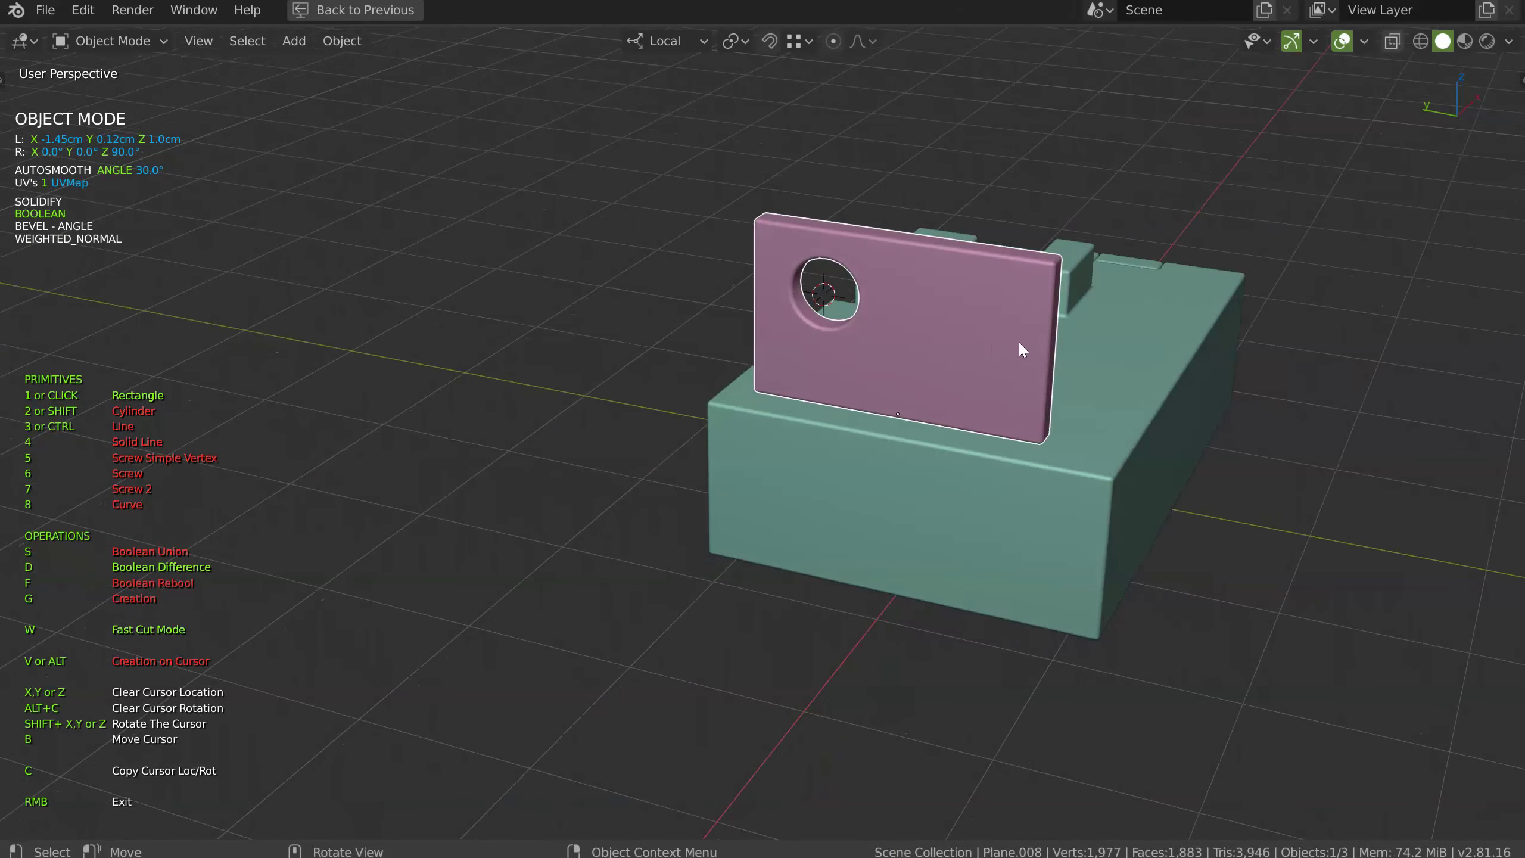
key("g")
key("2")
left_click_drag(957, 354, 1014, 353)
left_click(1030, 358)
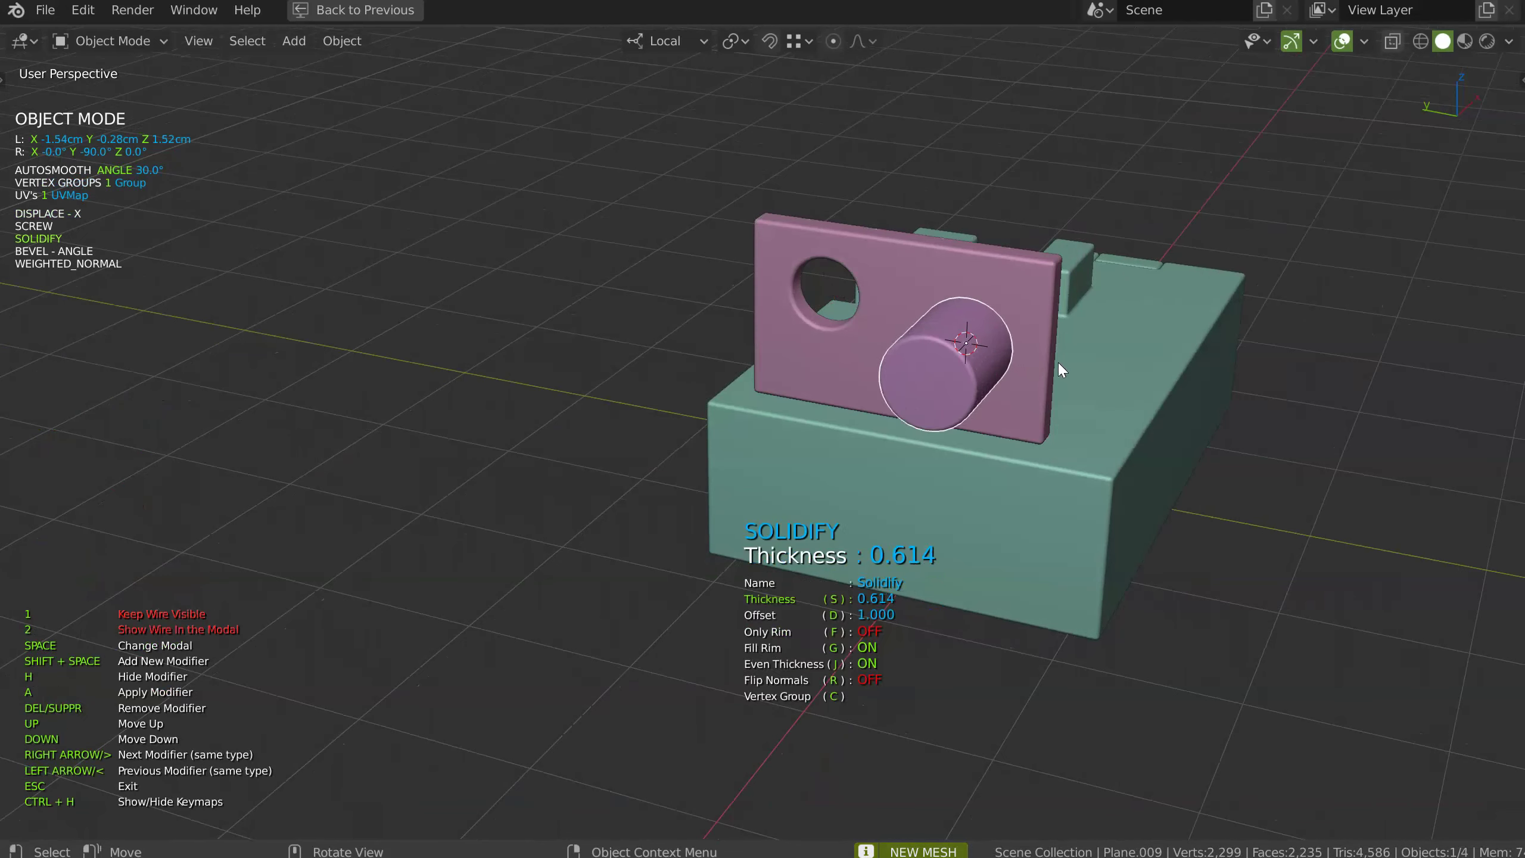
left_click(1059, 365)
Bore a concentric round hole into the new cylinder using the cylinder primitive with Creation on Cursor
key("2")
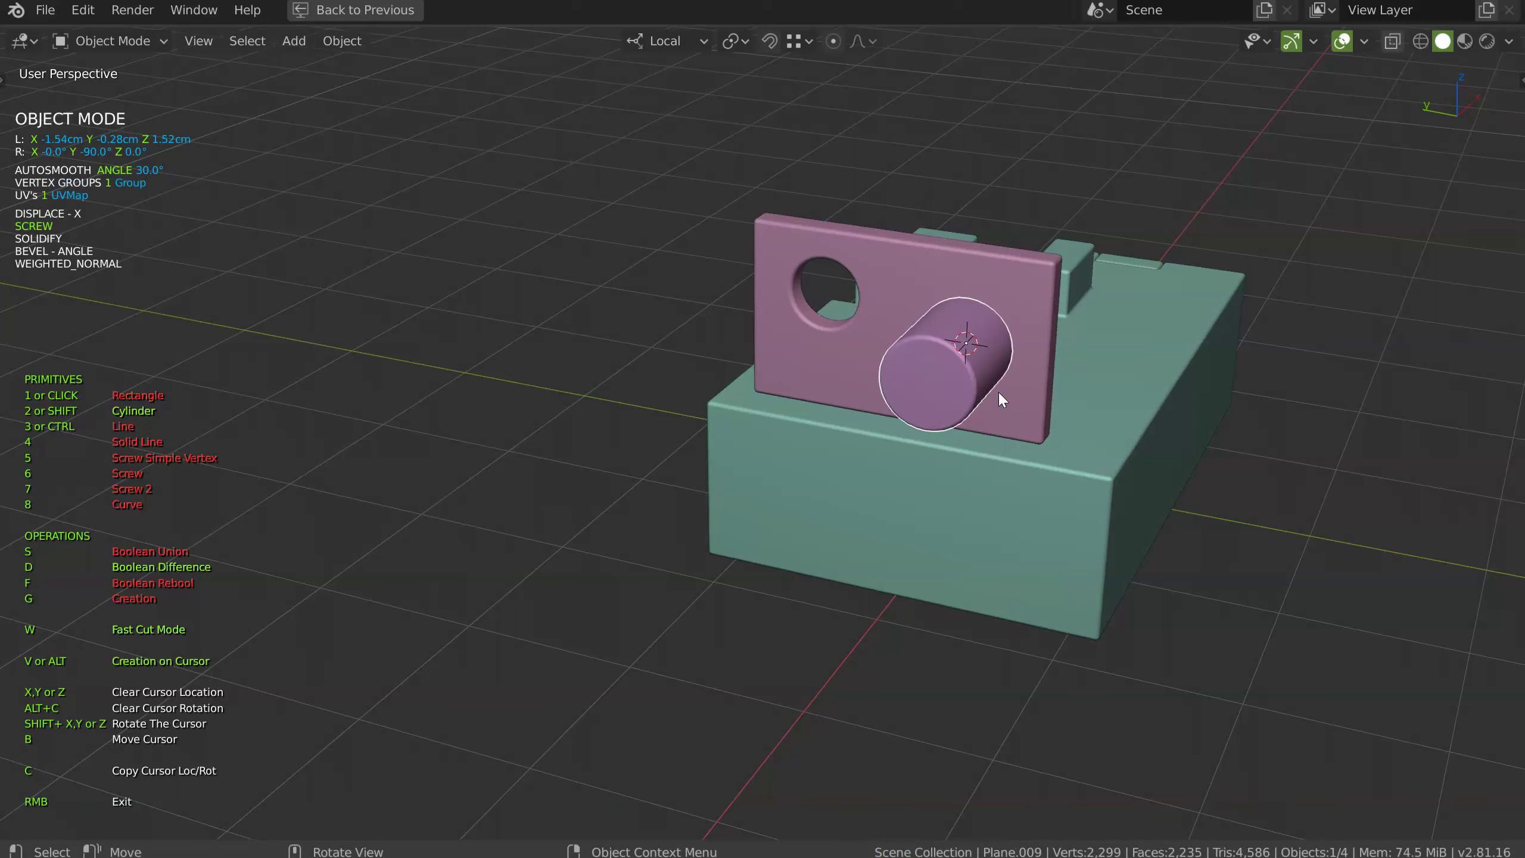
left_click(1021, 398, "alt")
left_click(951, 381)
middle_click_drag(951, 382, 1006, 362)
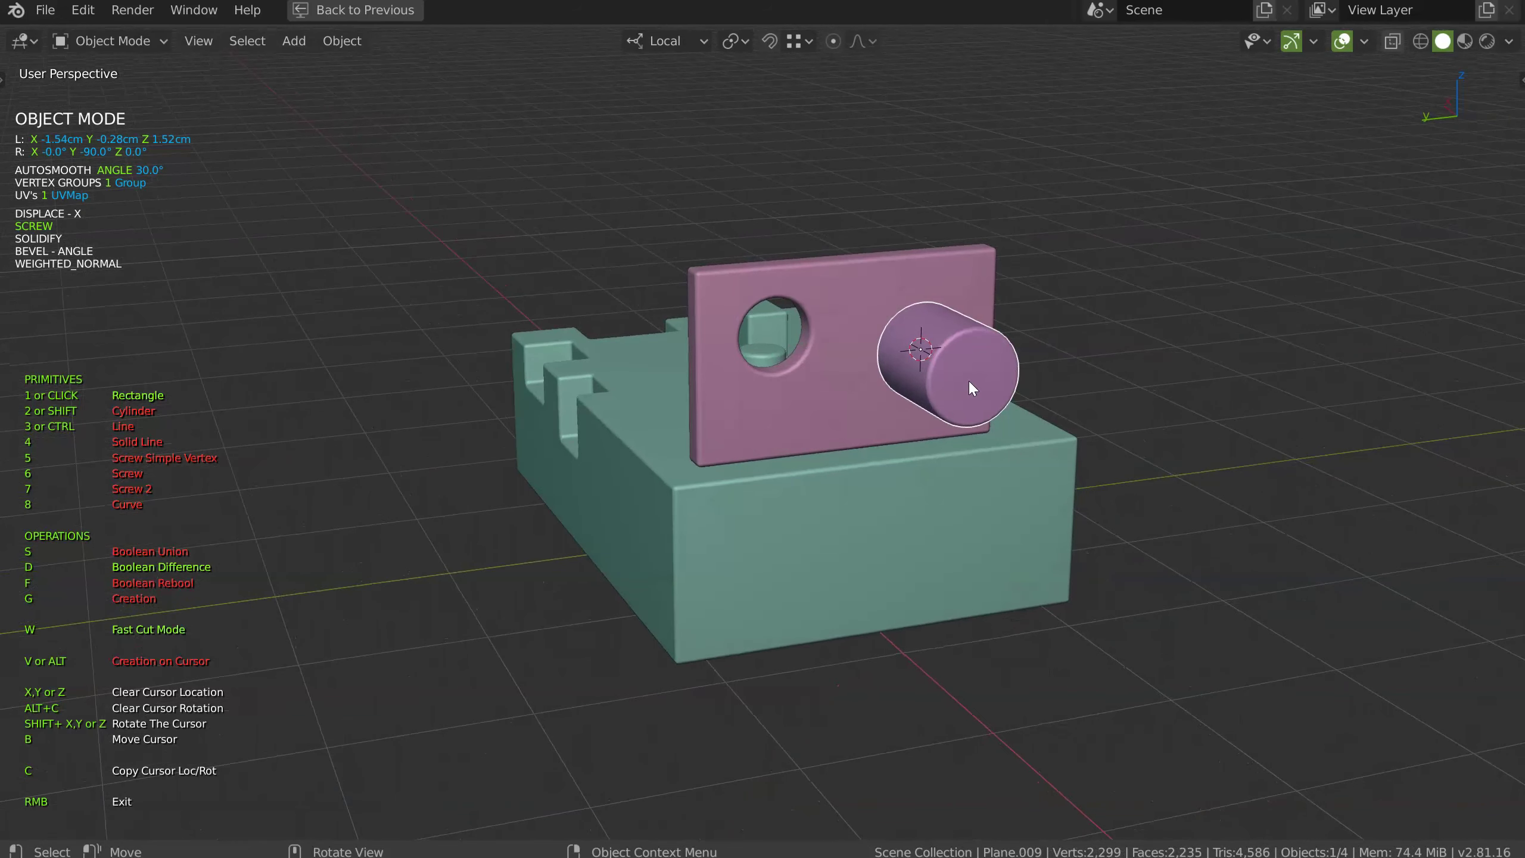
key("2")
key("v")
left_click(1129, 328)
left_click(1146, 332)
left_click(1223, 353)
Select the upright plate and cut a rectangular notch into its upper edge, with a cutter thickness of about 0.7
left_click(904, 306)
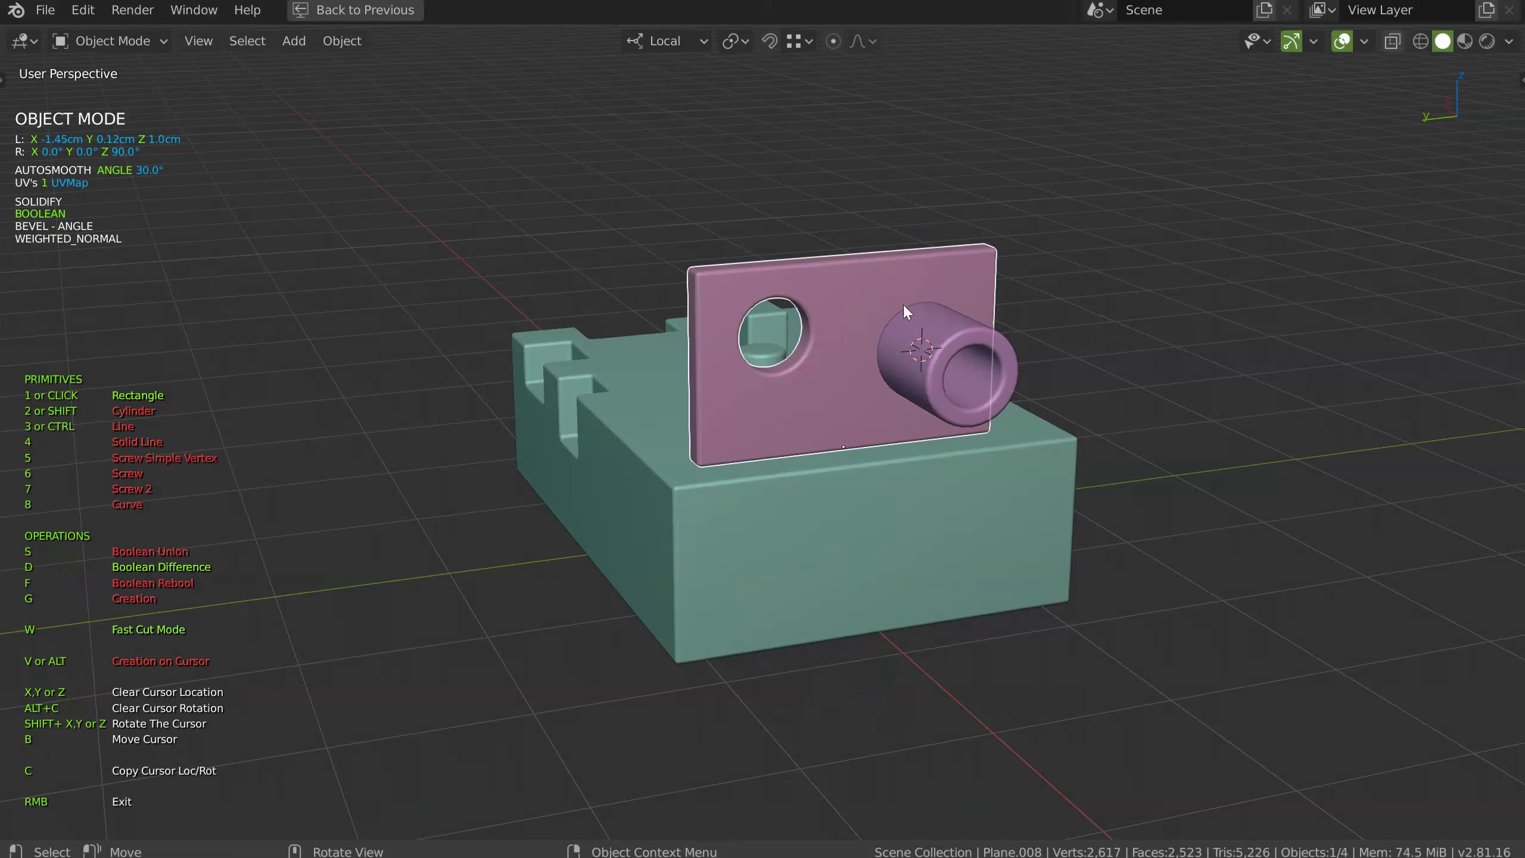
middle_click_drag(897, 358, 968, 267)
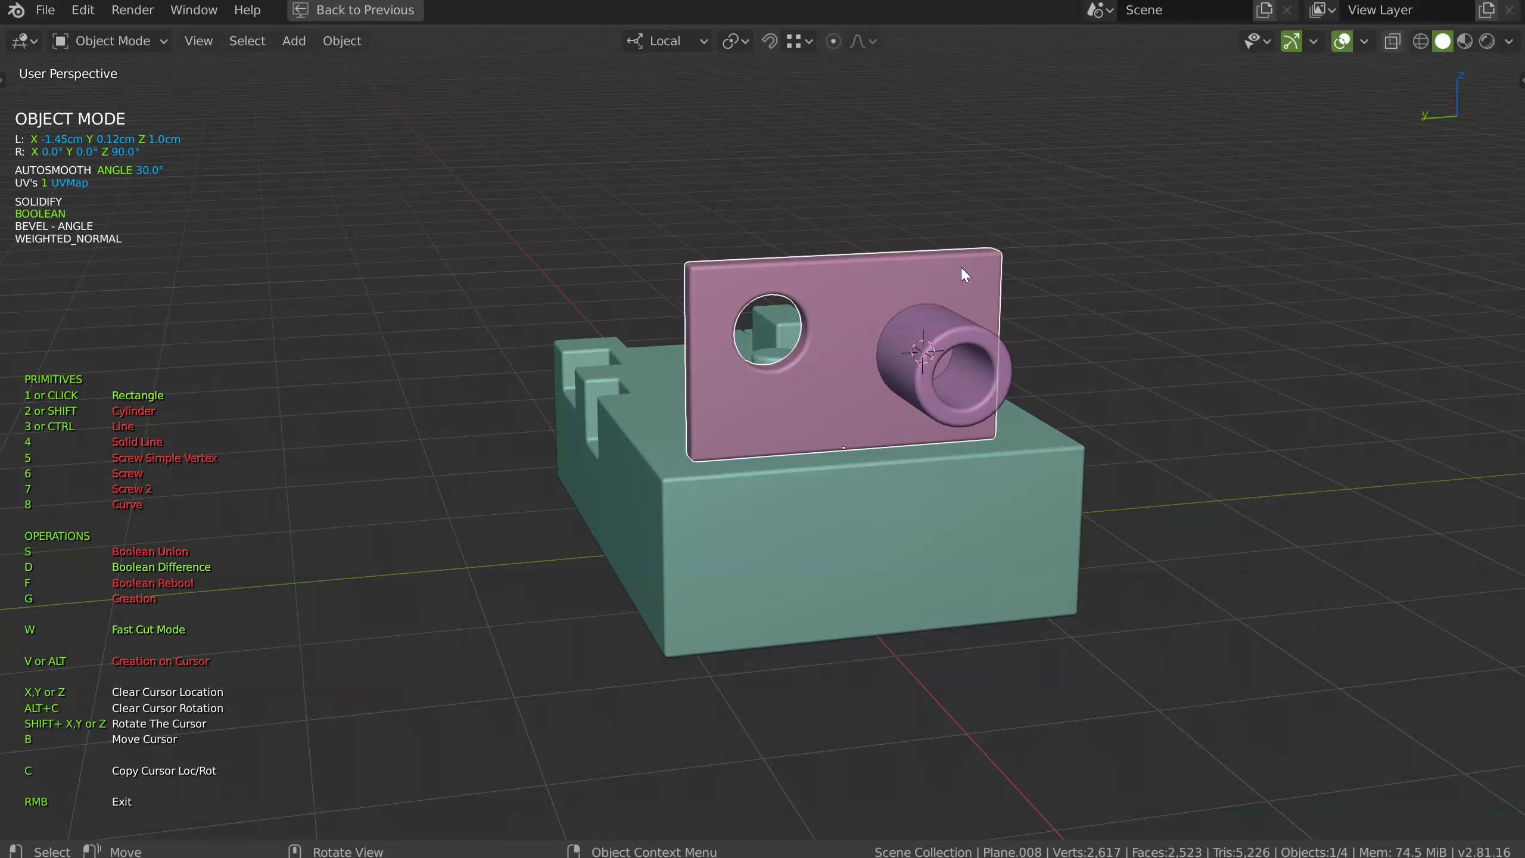
left_click(855, 288)
left_click(908, 215)
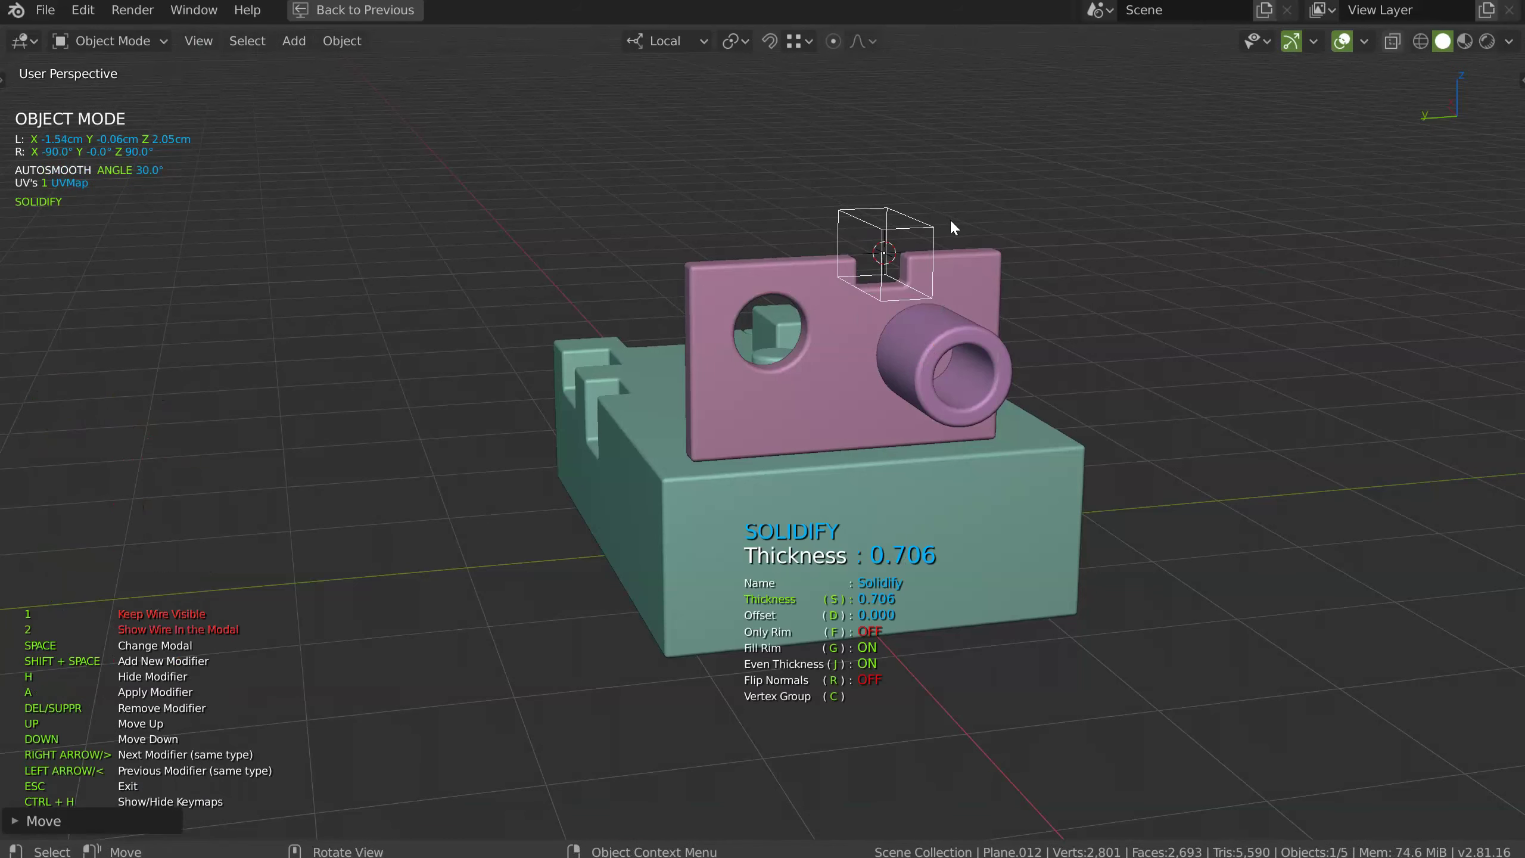
left_click(950, 218)
Select the main block and make a rectangular Boolean Rebool cut at its vertical corner below the upright plate
left_click(1020, 538)
key("f")
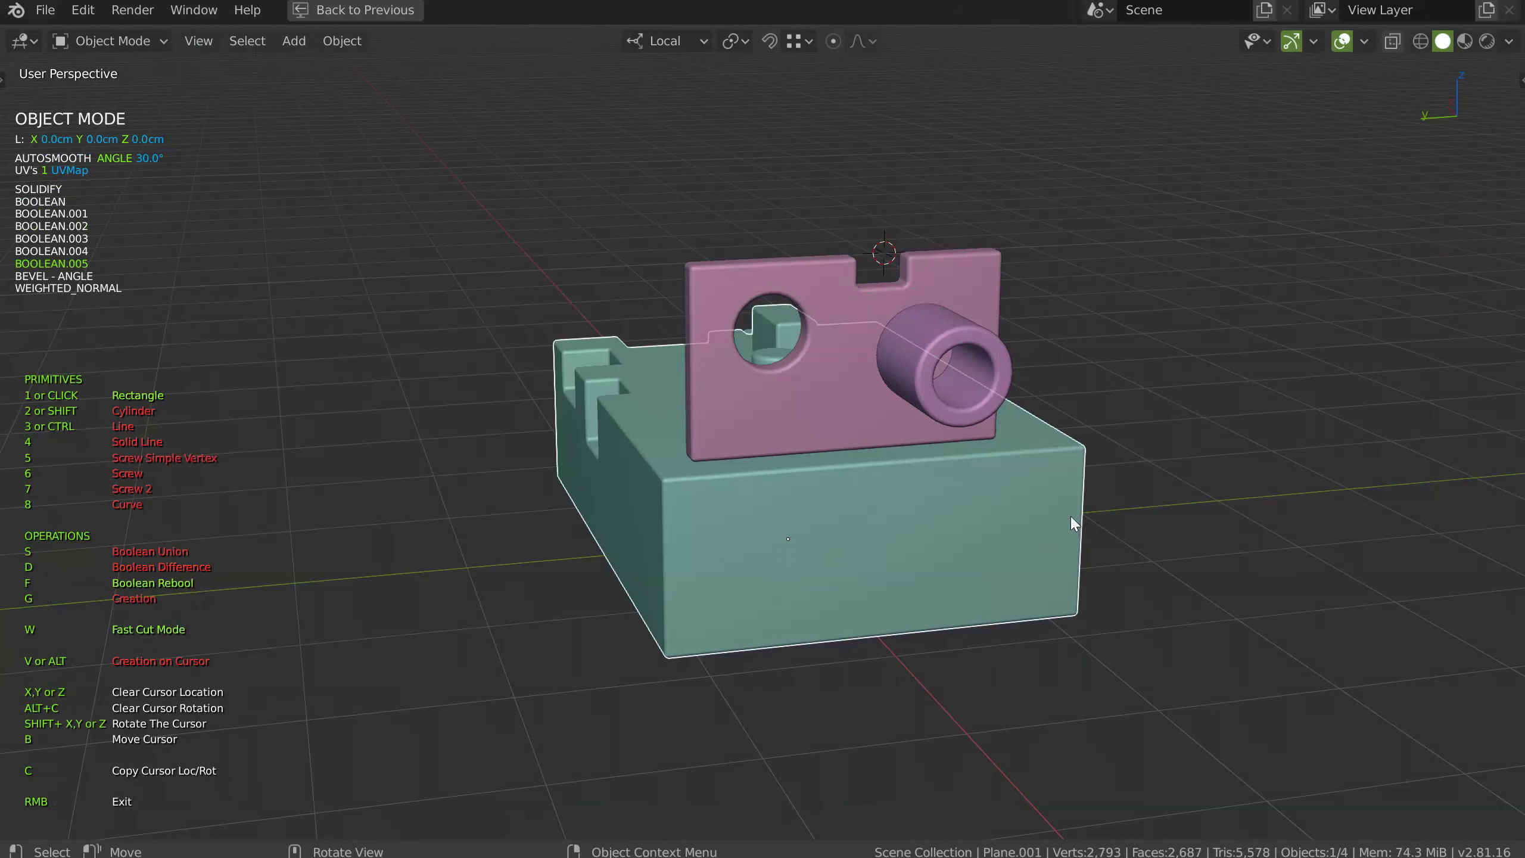
left_click(1032, 492)
left_click(1175, 568)
key("space")
Cut a rectangular notch into the block's long upper edge, moving the cutter plane into position and using a thickness of about 0.68
middle_click_drag(1221, 547, 1284, 392)
left_click_drag(966, 424, 923, 353)
key("shift+g")
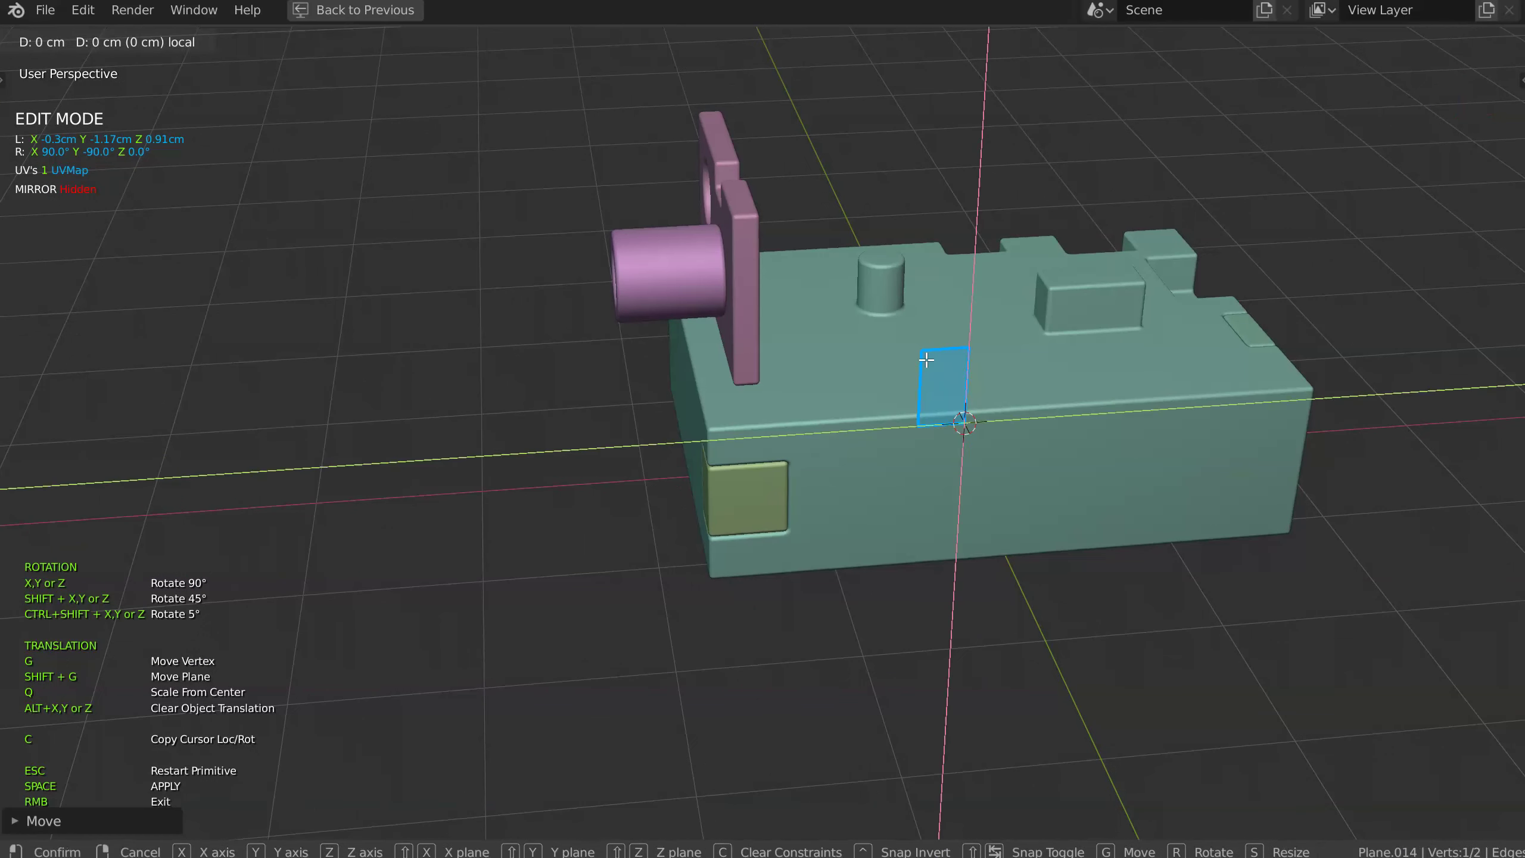
left_click(920, 384)
key("space")
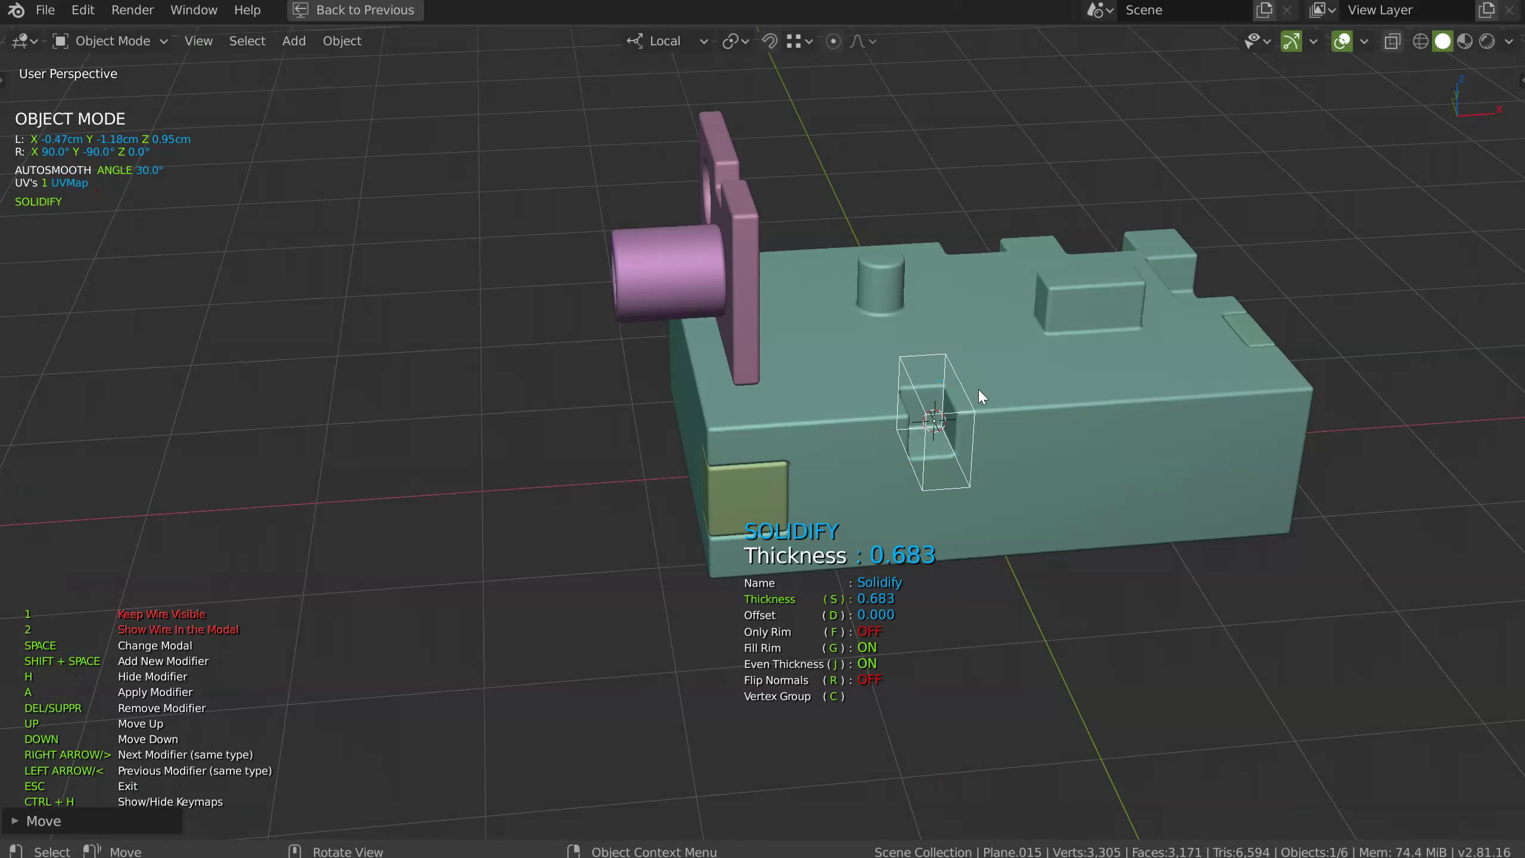
left_click(978, 392)
Create a thin rectangular panel as a new mesh projecting from the block's long side face, with a thickness of about 0.9
middle_click_drag(852, 390, 938, 356)
middle_click_drag(1123, 413, 1098, 413)
key("g")
left_click_drag(1047, 417, 1040, 524)
key("space")
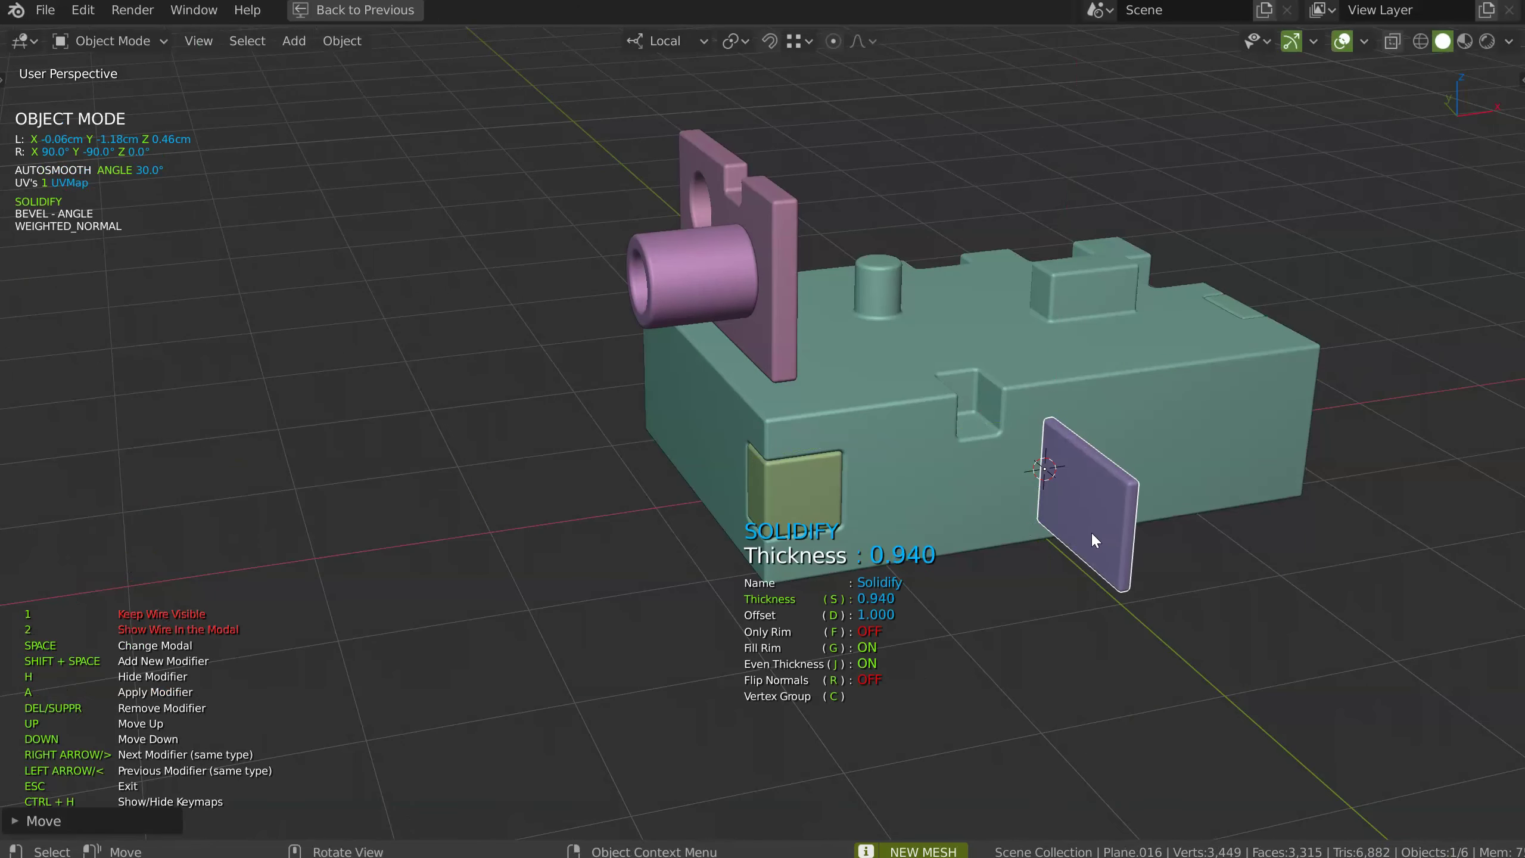
left_click(1087, 522)
Create a cylinder as a new mesh projecting from the face of the side panel
middle_click_drag(1081, 510, 1141, 484)
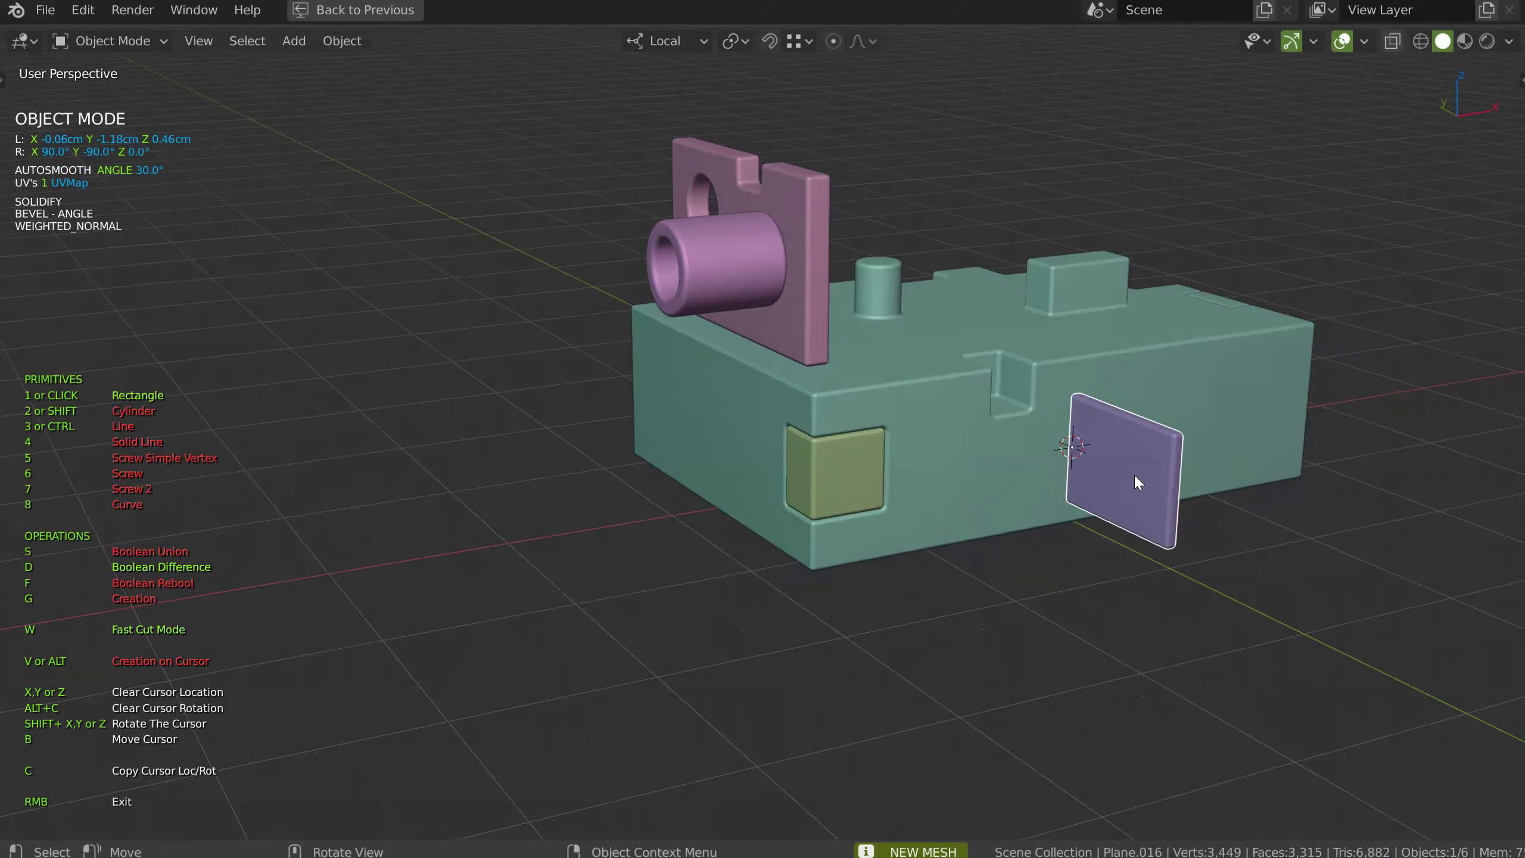
key("g")
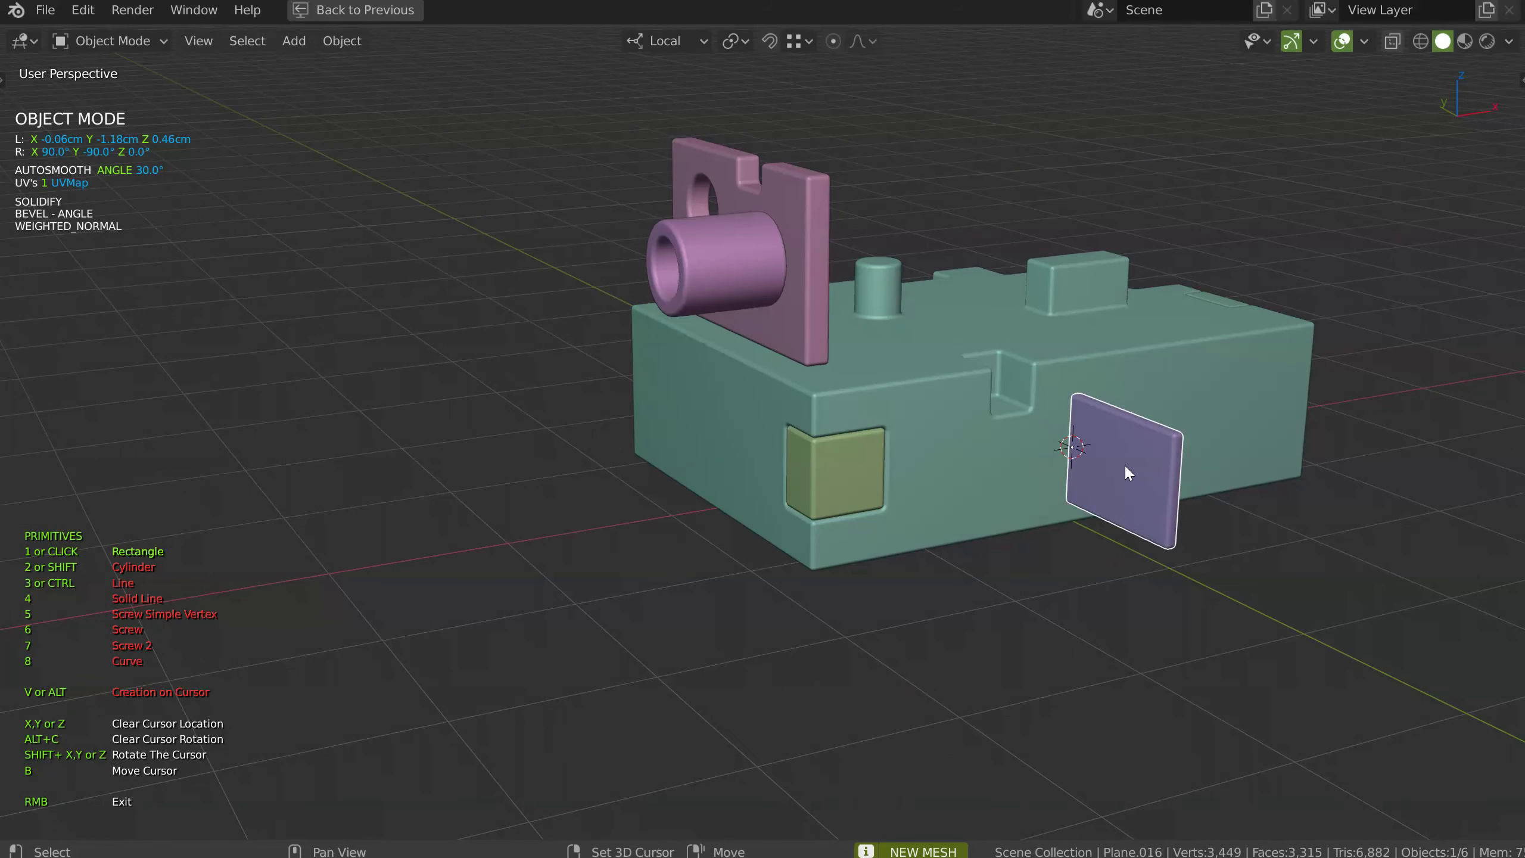
left_click(1126, 469, "shift")
left_click(1174, 492)
left_click(1241, 480)
Bore a concentric round hole into the side panel's cylinder with a cylinder cut created on the cursor
middle_click_drag(1059, 486, 1142, 553)
left_click(1025, 506)
left_click(1143, 555, "alt+shift")
left_click(1184, 558)
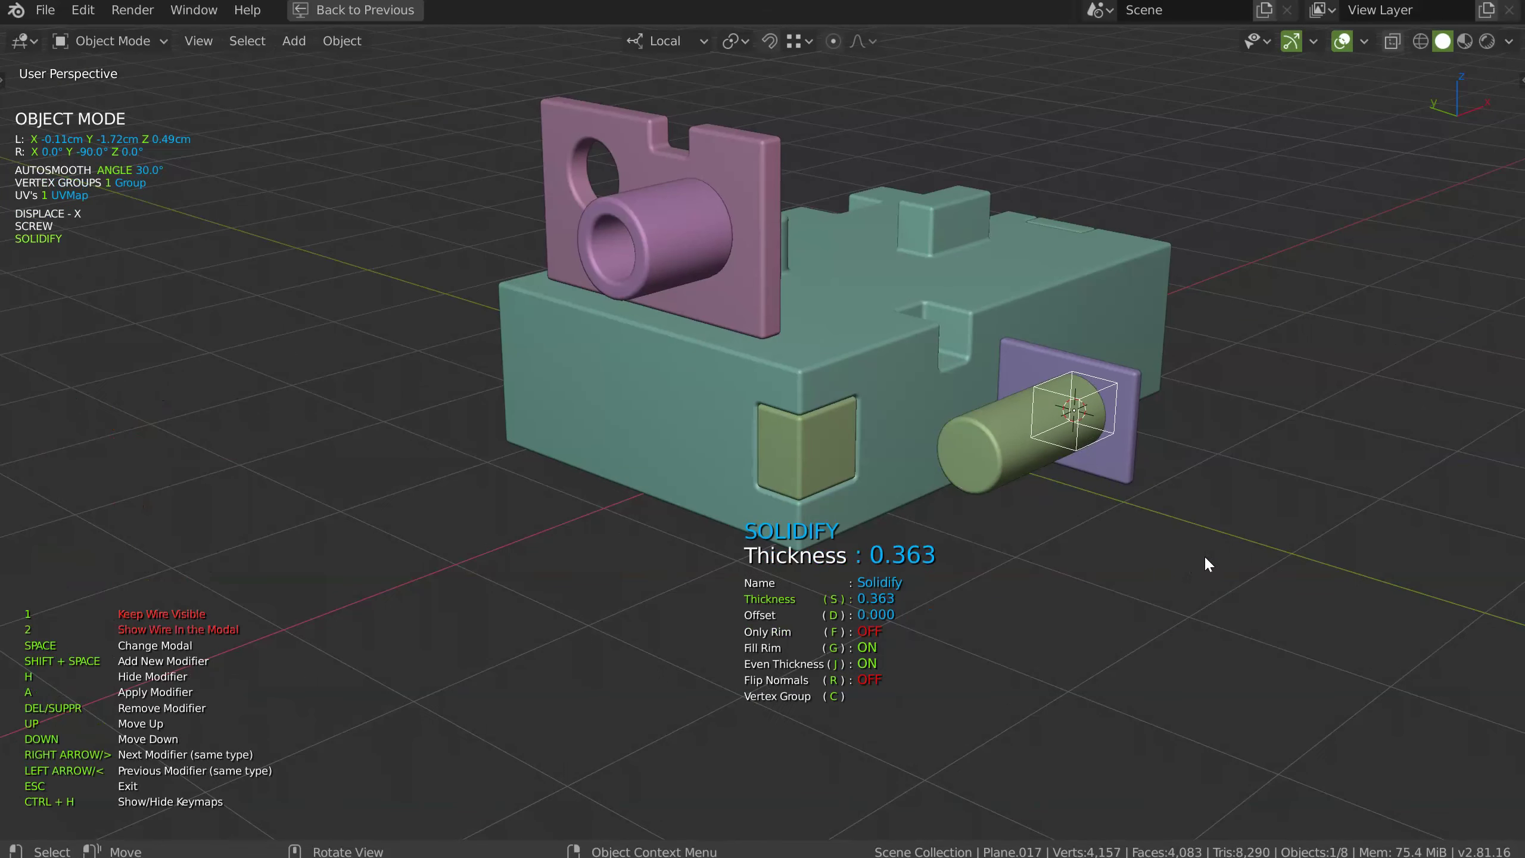
left_click(1407, 530)
Turn off Fast Cut Mode and exit the Cutter
middle_click_drag(1011, 479, 954, 404, "shift")
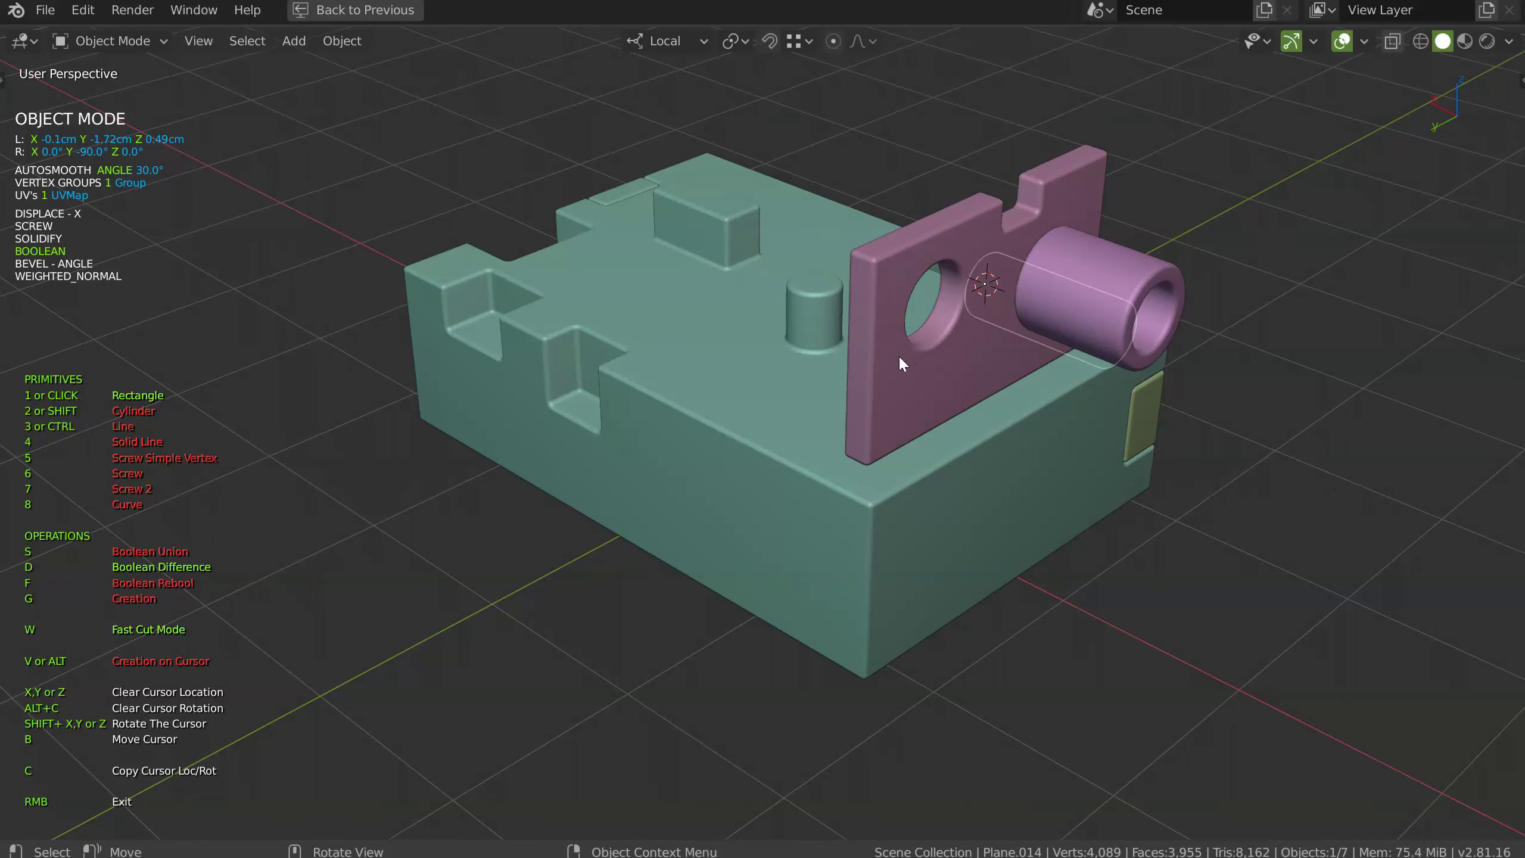
key("w")
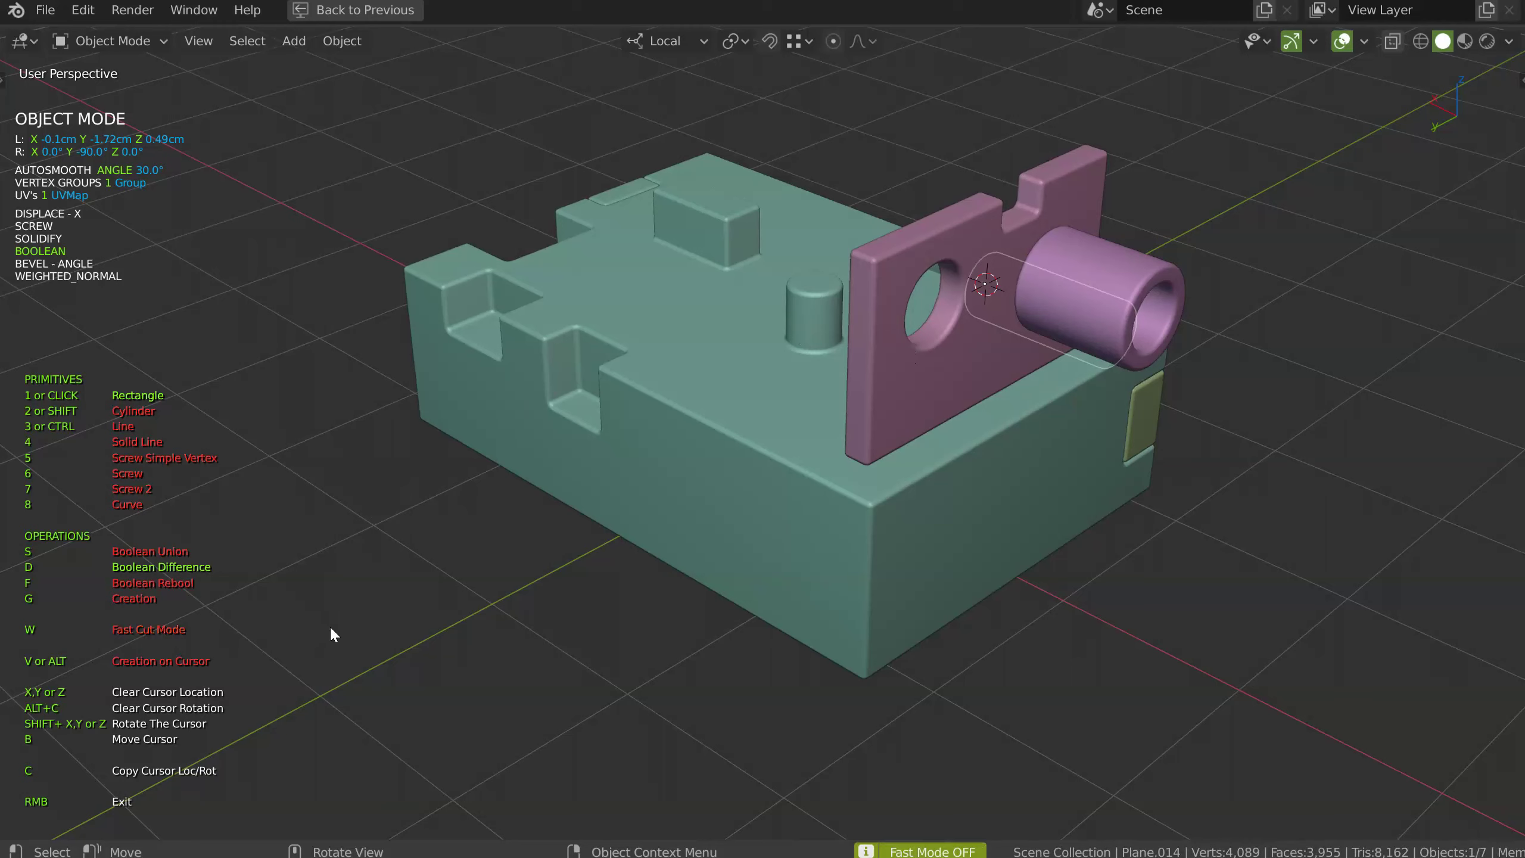
right_click(745, 484)
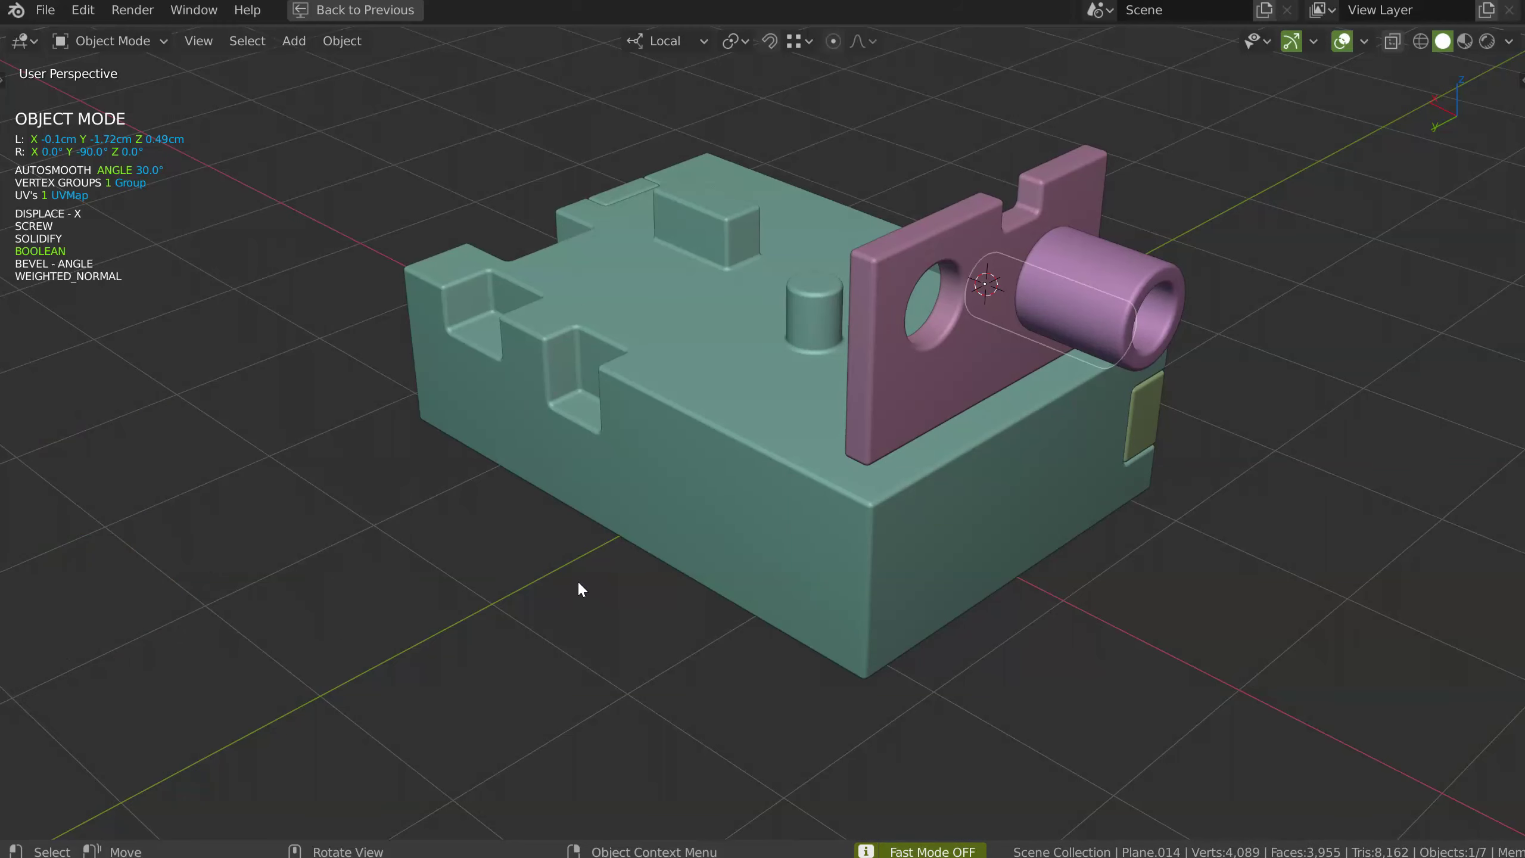
Examine the block's cuts, bosses and separate meshes from several sides
middle_click_drag(1052, 380, 812, 467)
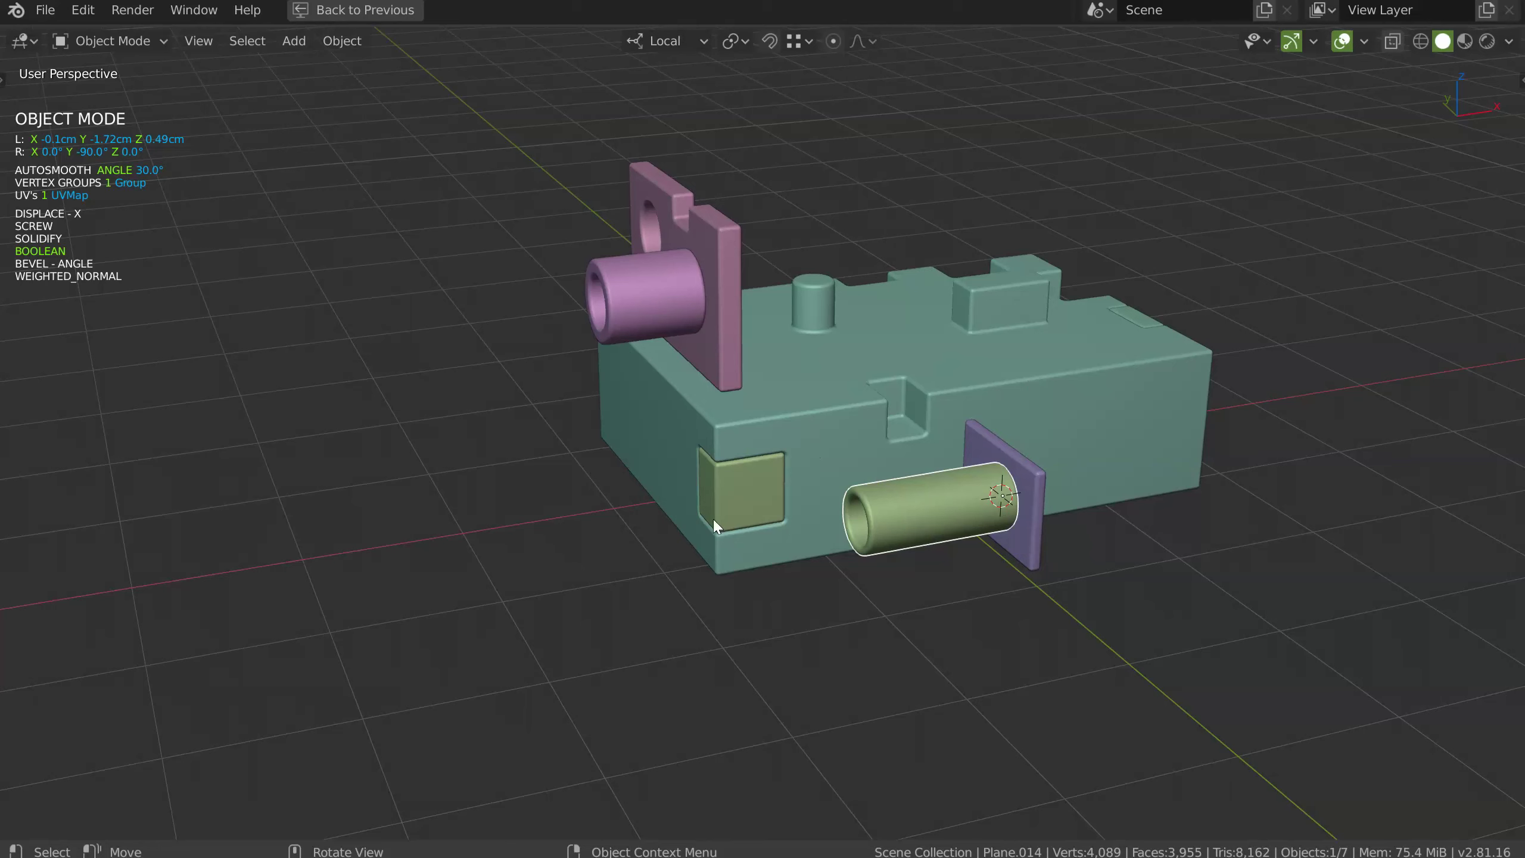
middle_click_drag(553, 317, 669, 392)
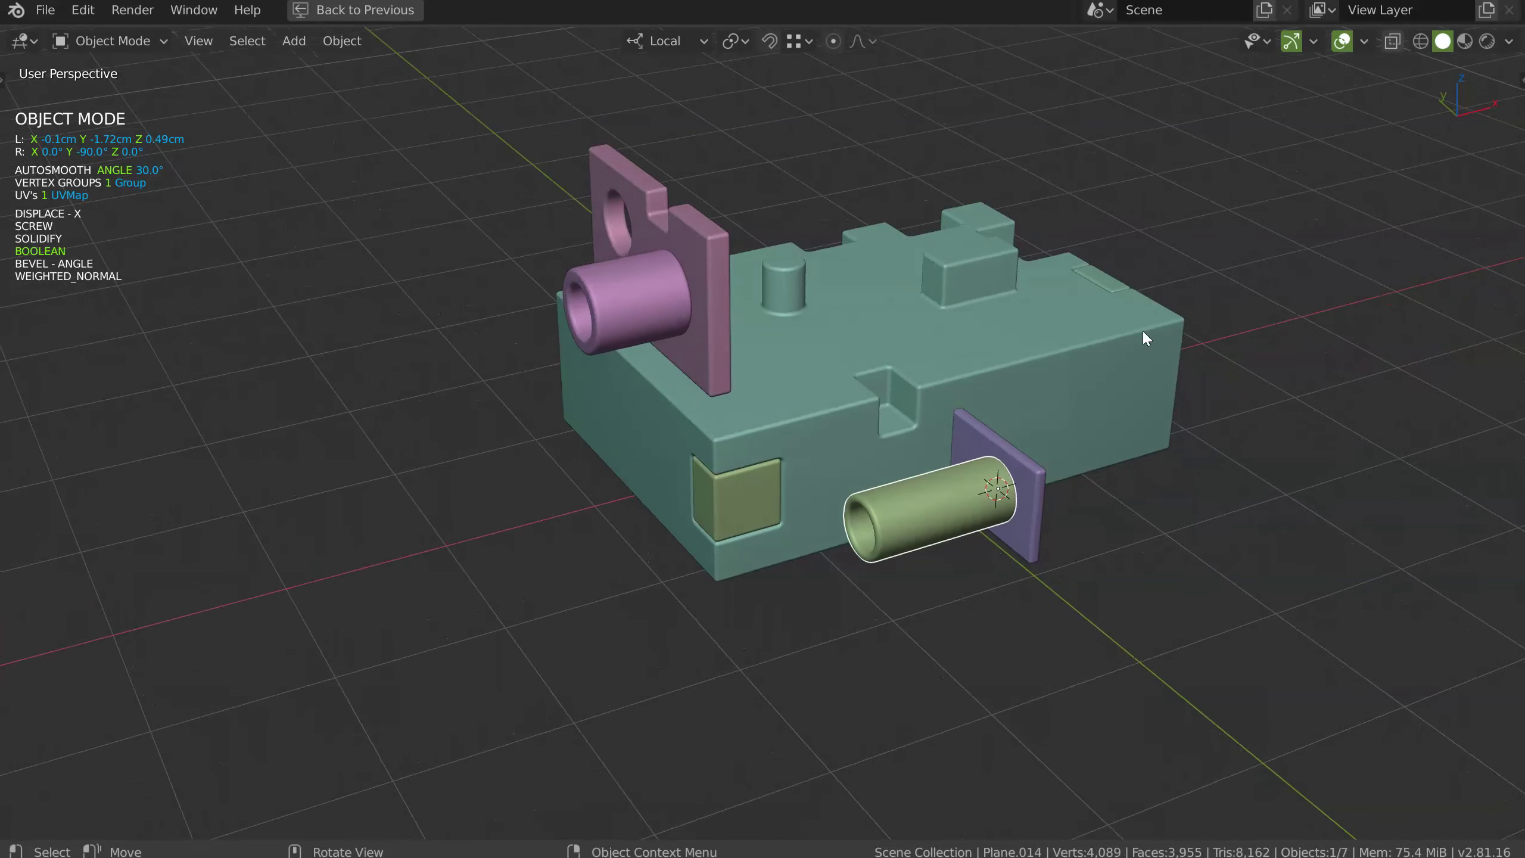
scroll(930, 401, "up", 3)
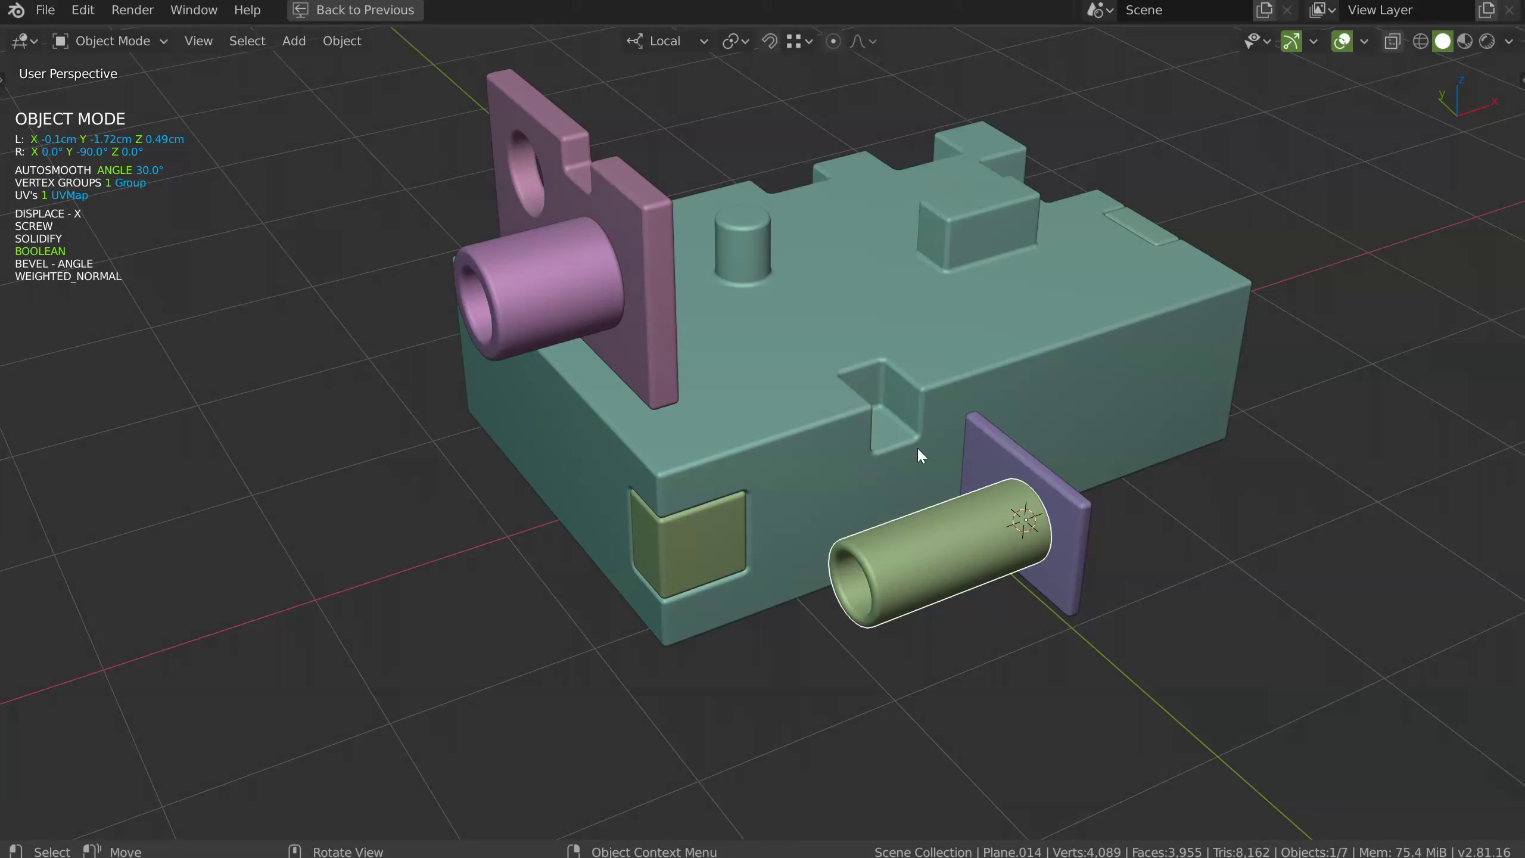
middle_click_drag(946, 384, 703, 286)
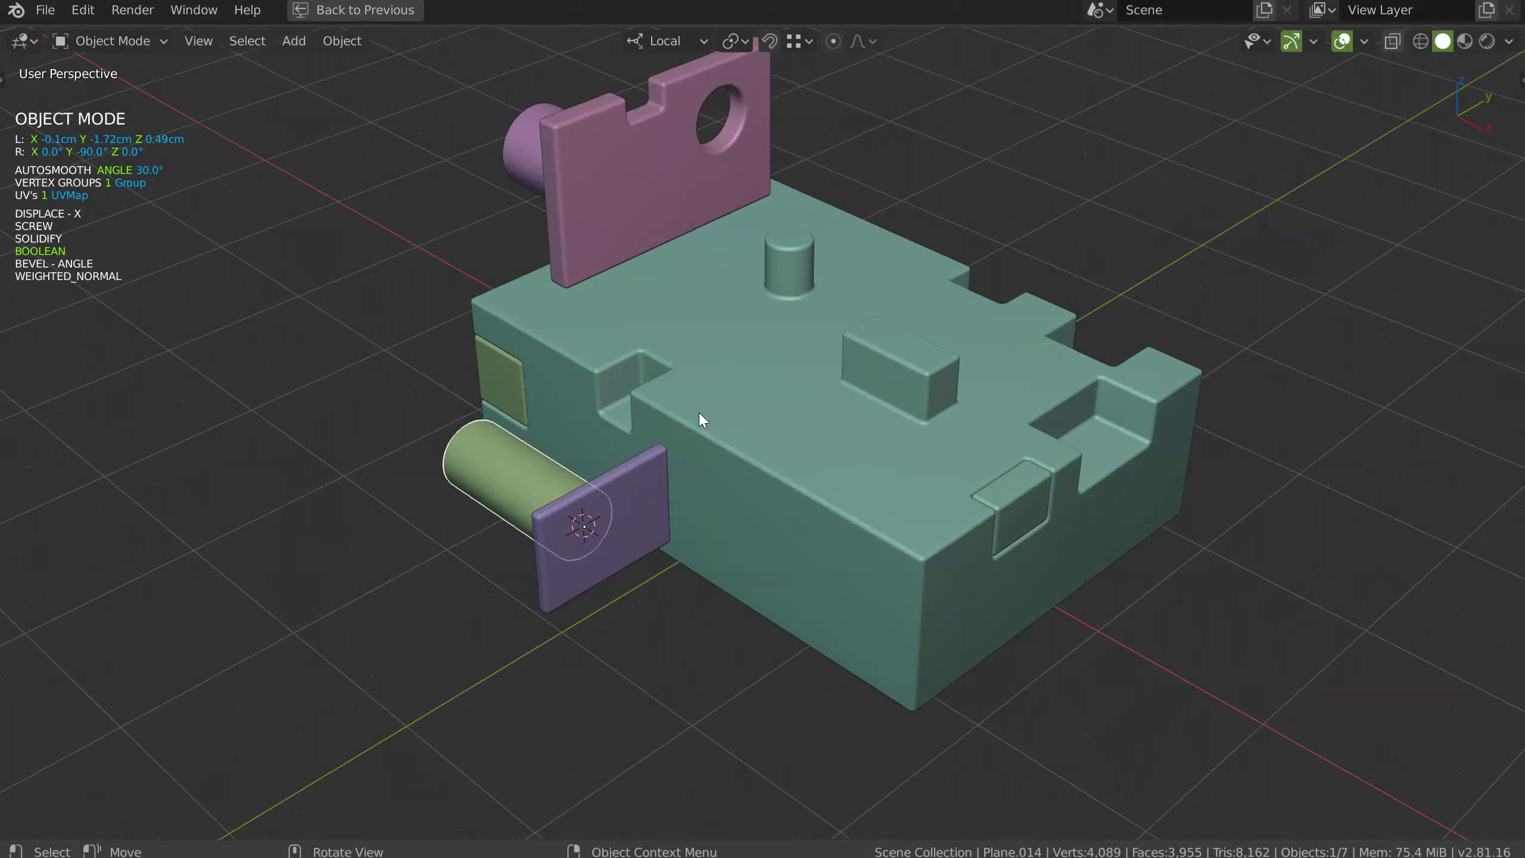
middle_click_drag(673, 436, 1059, 455)
middle_click_drag(875, 448, 956, 426, "shift")
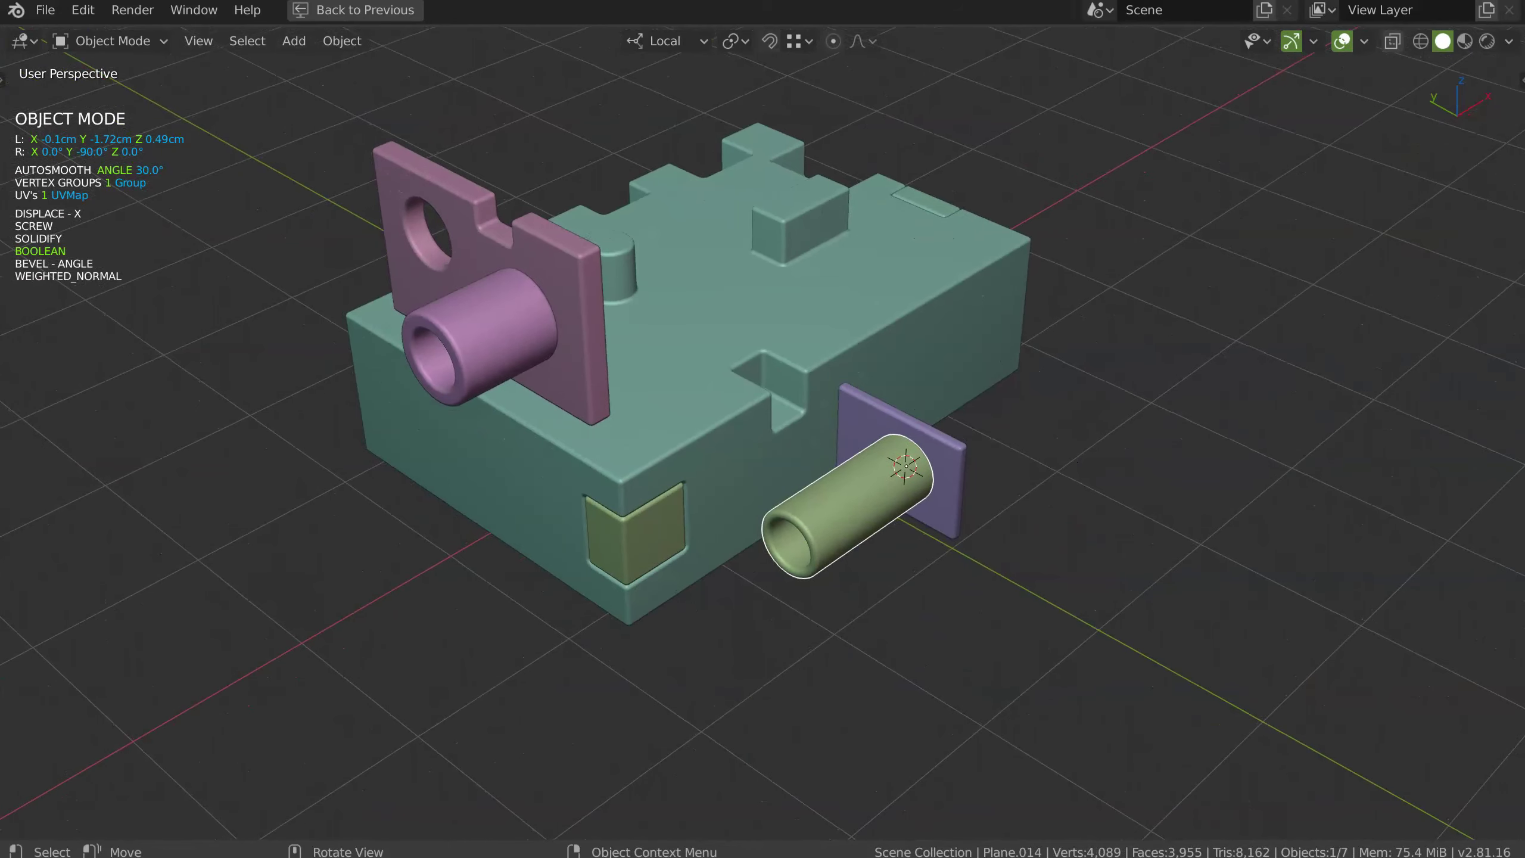
Create a separate panel on the block's notched end face with the Cutter and Solidify, about 0.083 thick
middle_click_drag(847, 404, 839, 501)
left_click(803, 479)
key("space")
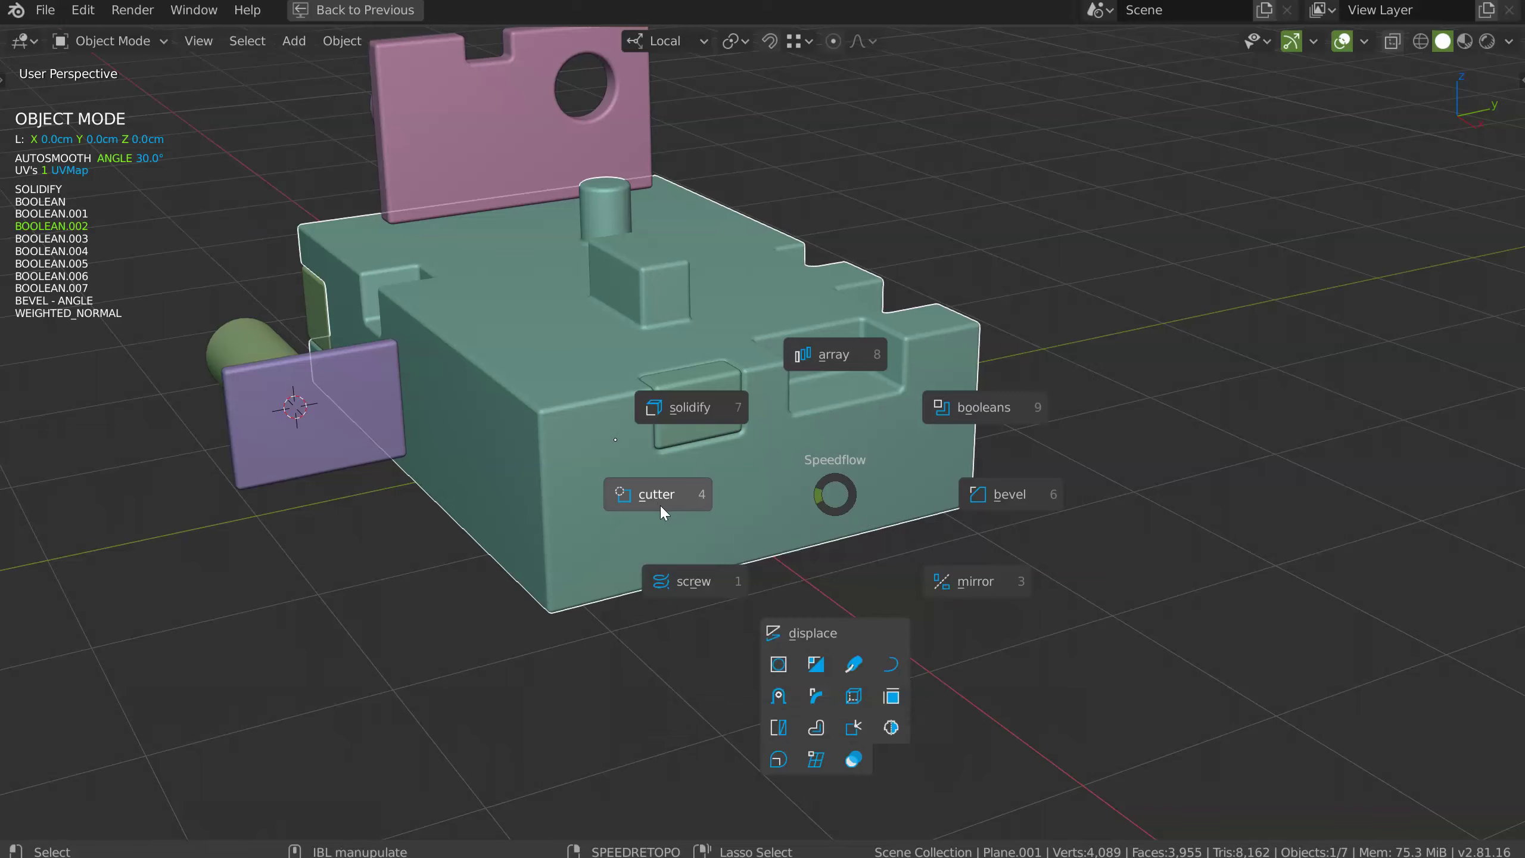
left_click(660, 496)
middle_click_drag(731, 492, 850, 296)
left_click(628, 475)
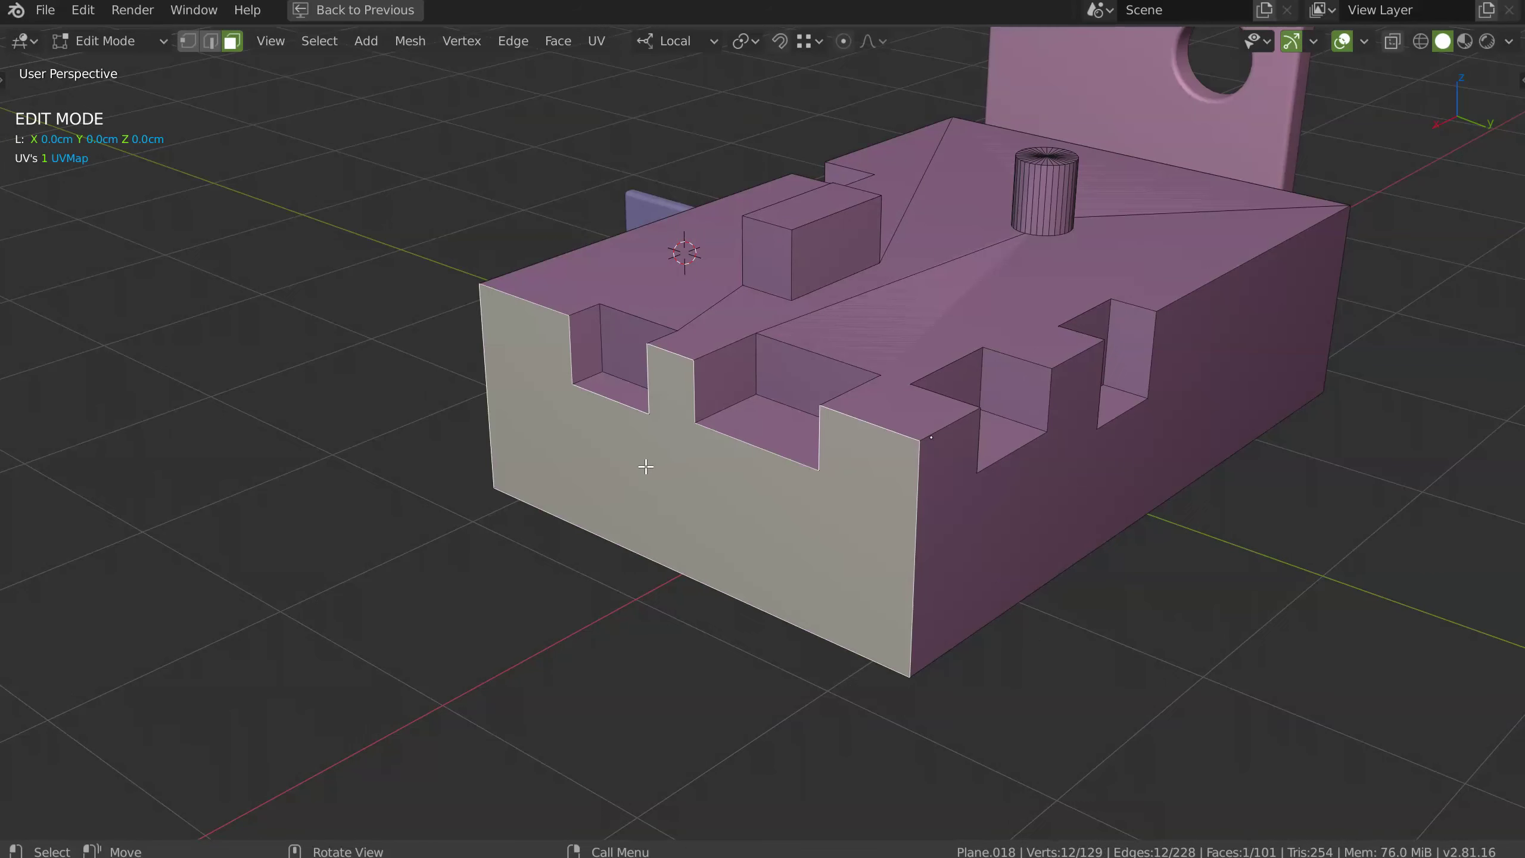
middle_click_drag(793, 435, 771, 439)
key("space")
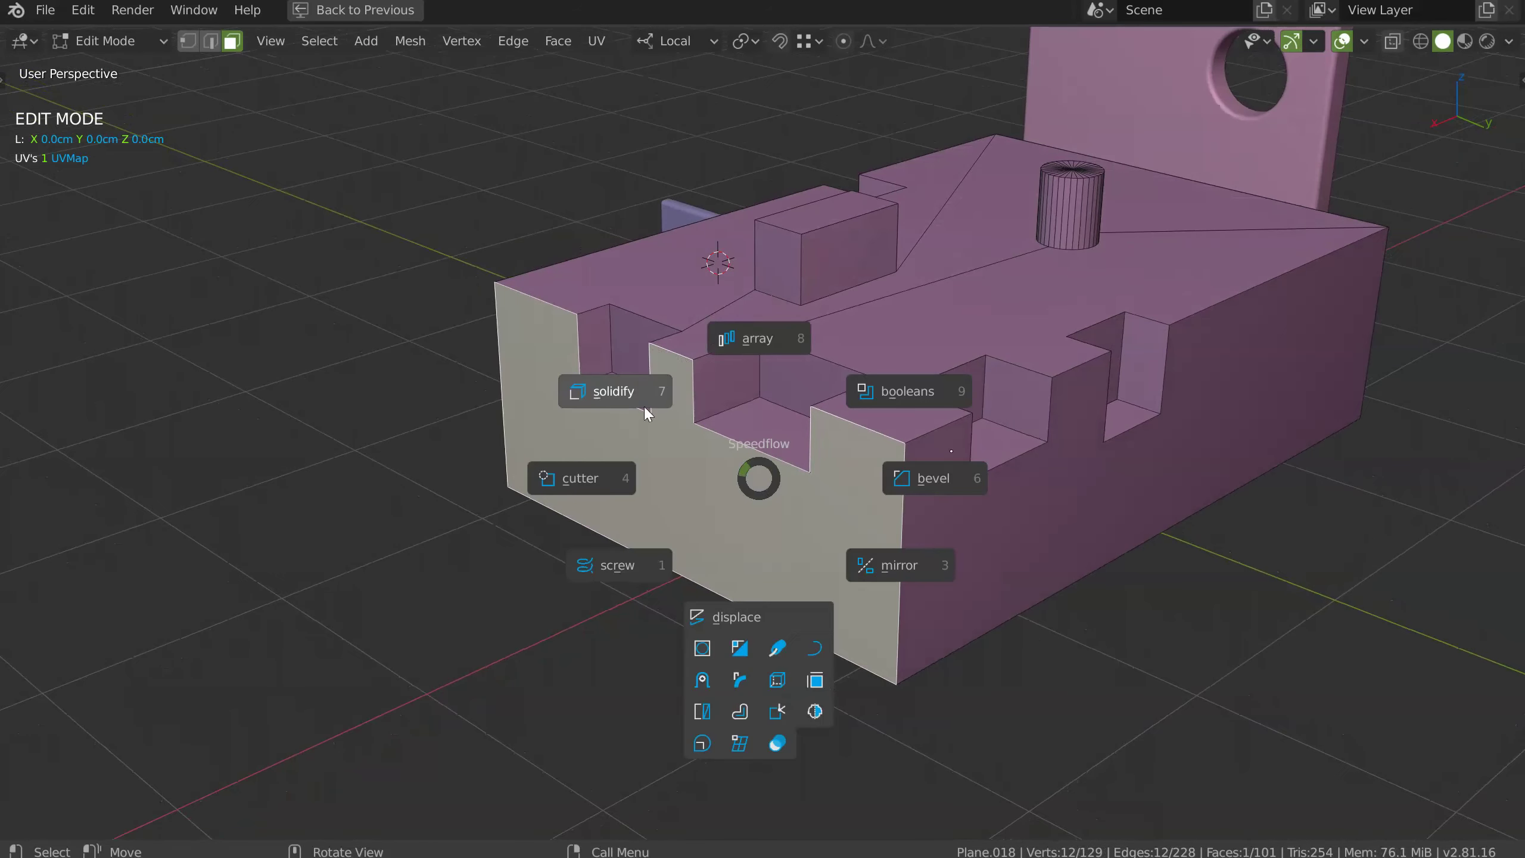
left_click(629, 391)
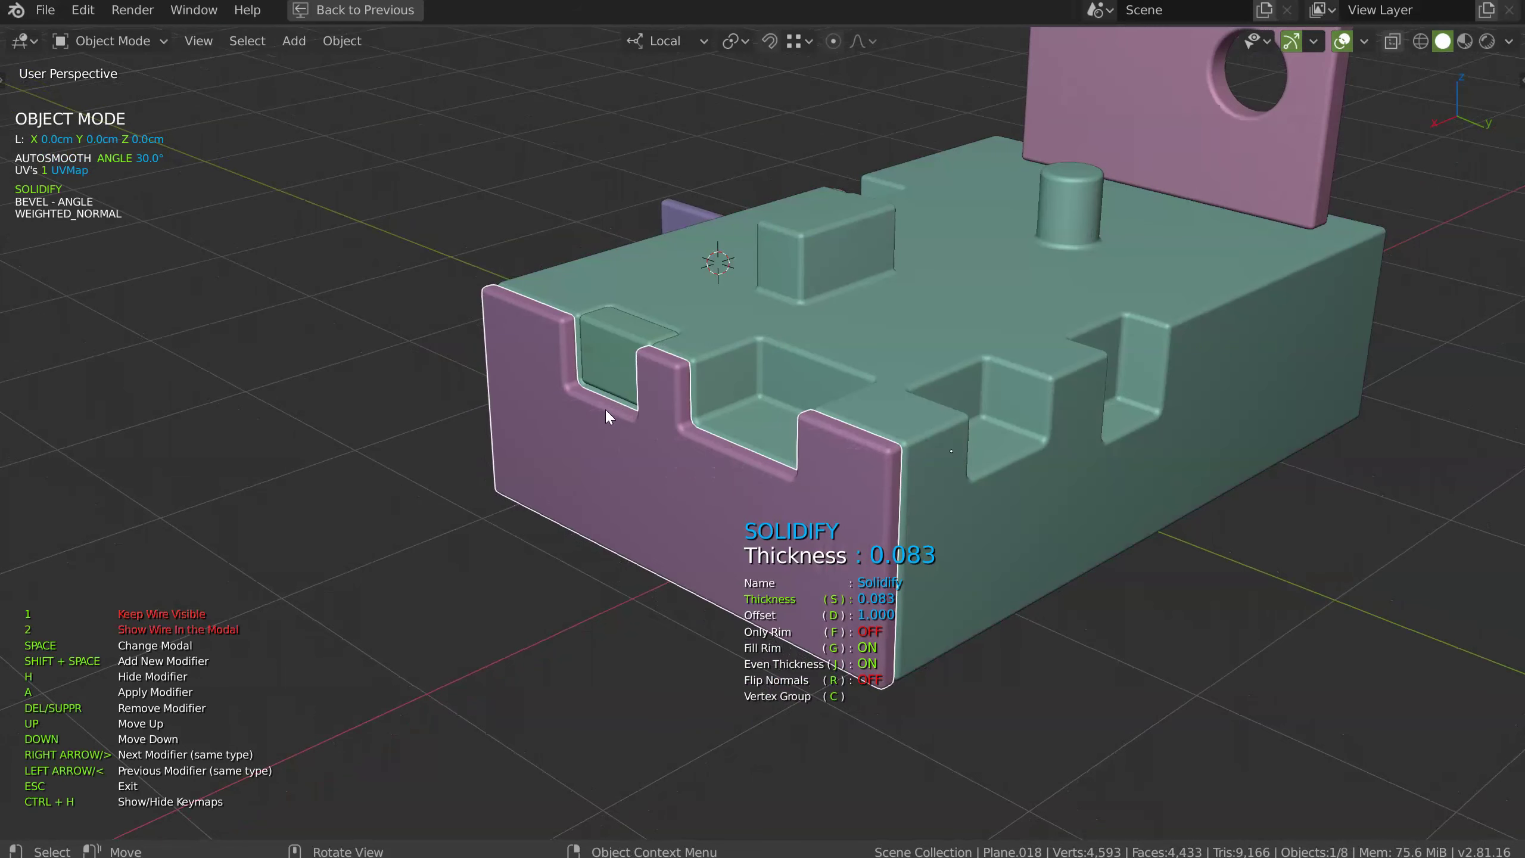
Cut a small rounded notch into the new end panel beneath its wide notch, then hide the cutter object
middle_click_drag(842, 419, 730, 458)
key("space")
left_click(687, 477)
left_click(743, 456)
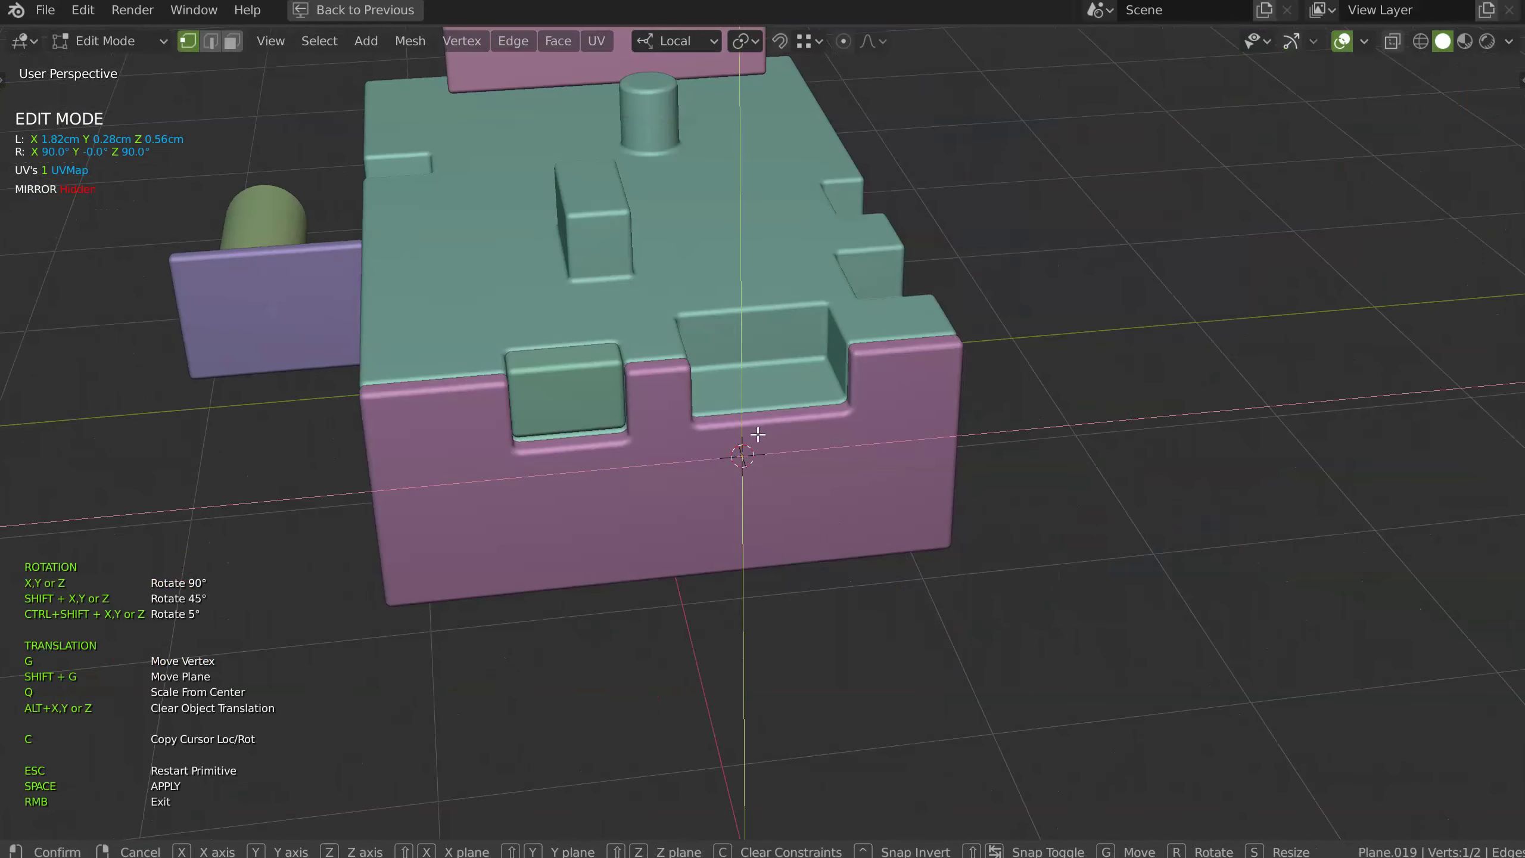
left_click(807, 370)
key("space")
left_click(832, 371)
key("space")
left_click(994, 456)
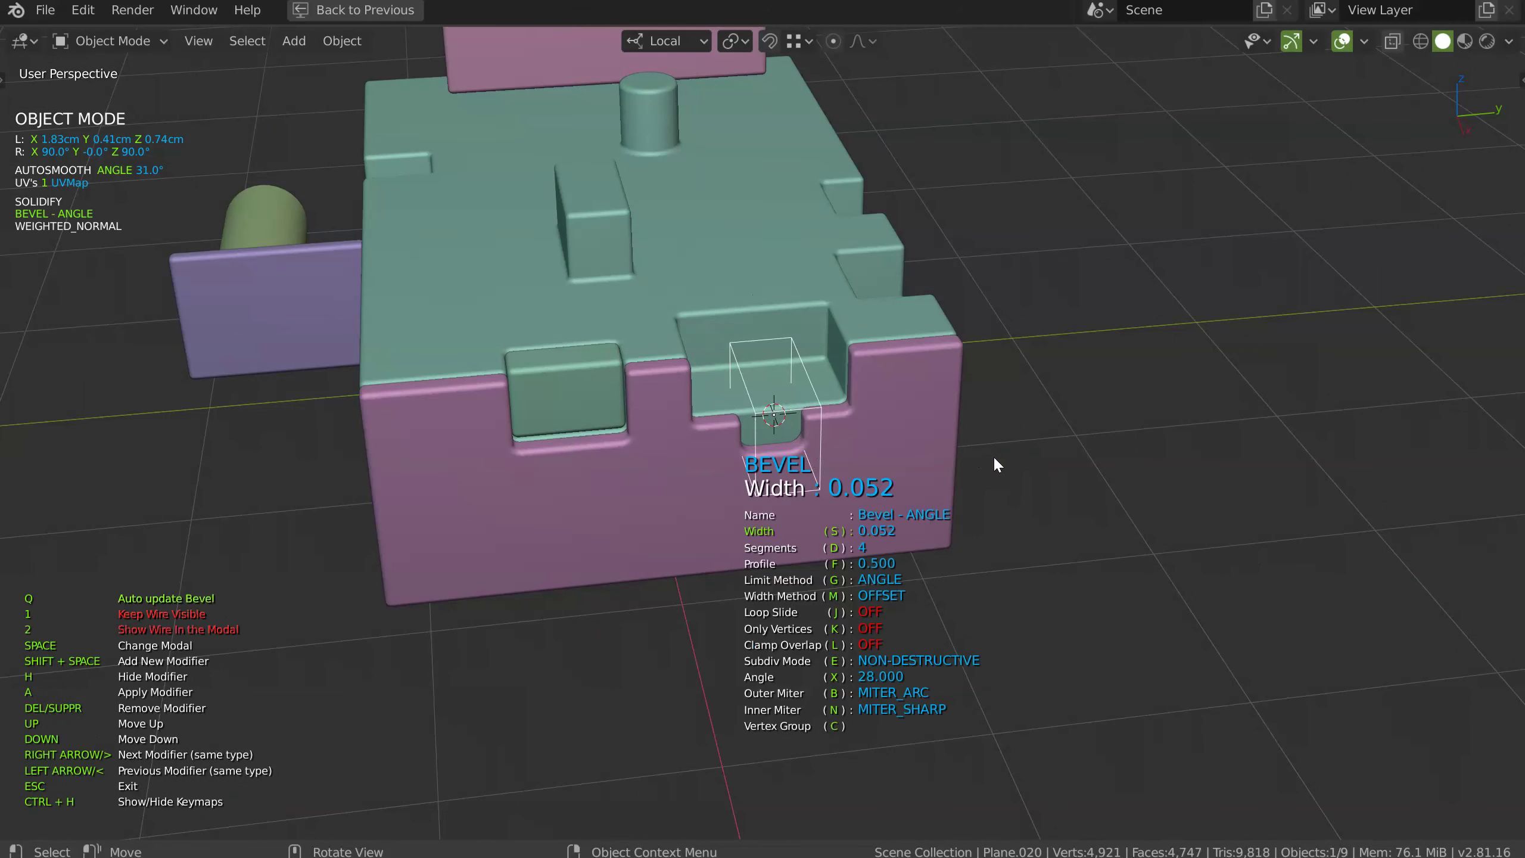
left_click(996, 458)
key("Escape")
middle_click_drag(805, 434, 814, 439)
key("h")
left_click(855, 477)
Start the Cutter on the block, select its long side face with two notches and inset it by about 0.077
middle_click_drag(861, 485, 784, 433, "shift")
middle_click_drag(958, 407, 745, 428, "shift")
left_click(901, 454)
middle_click_drag(901, 454, 870, 409)
key("space")
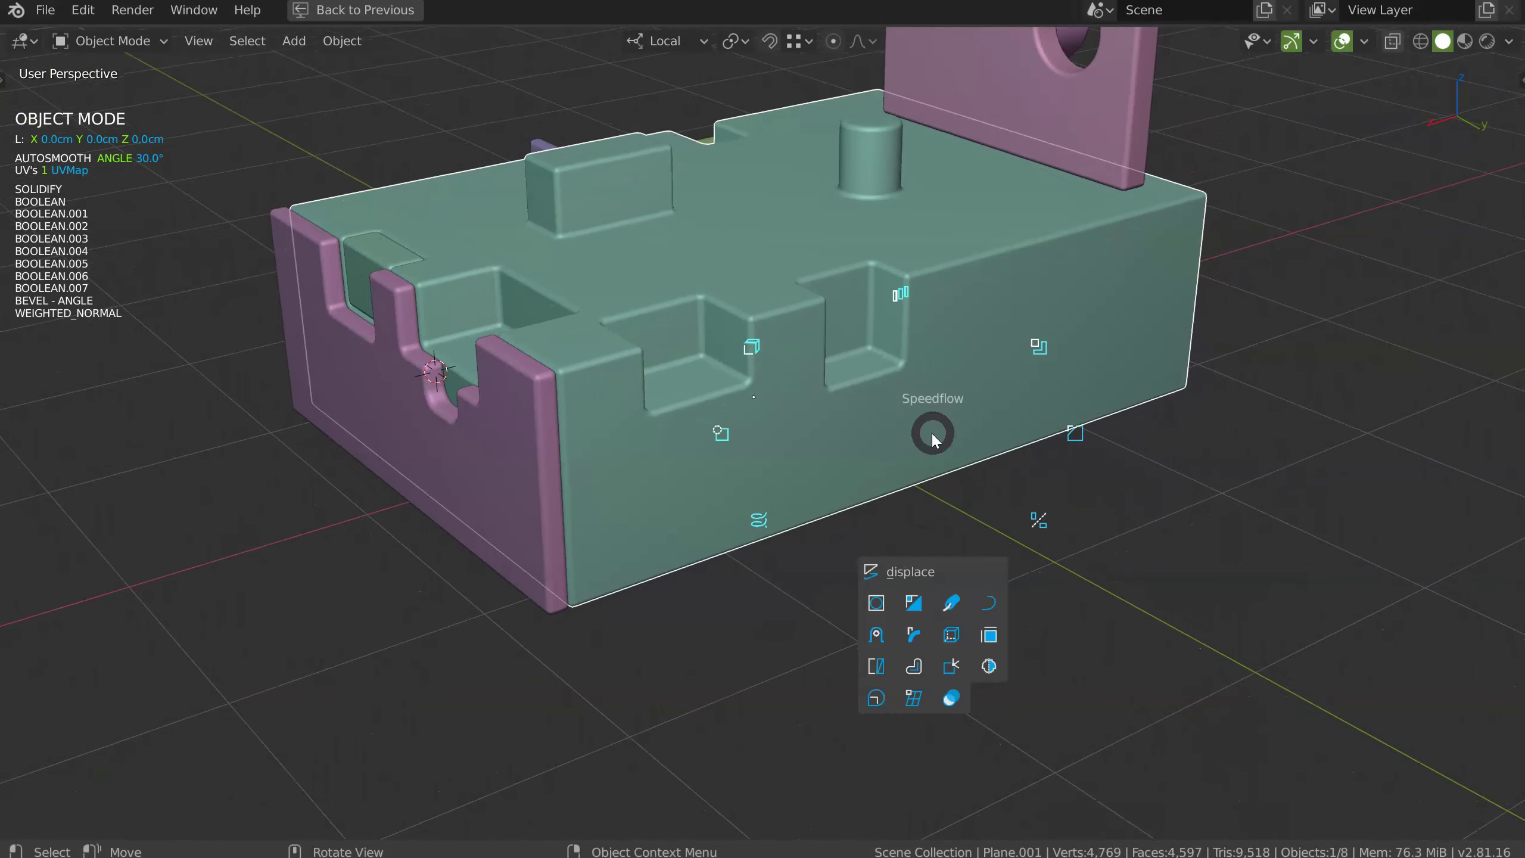
left_click(773, 436, "ctrl")
left_click(943, 409)
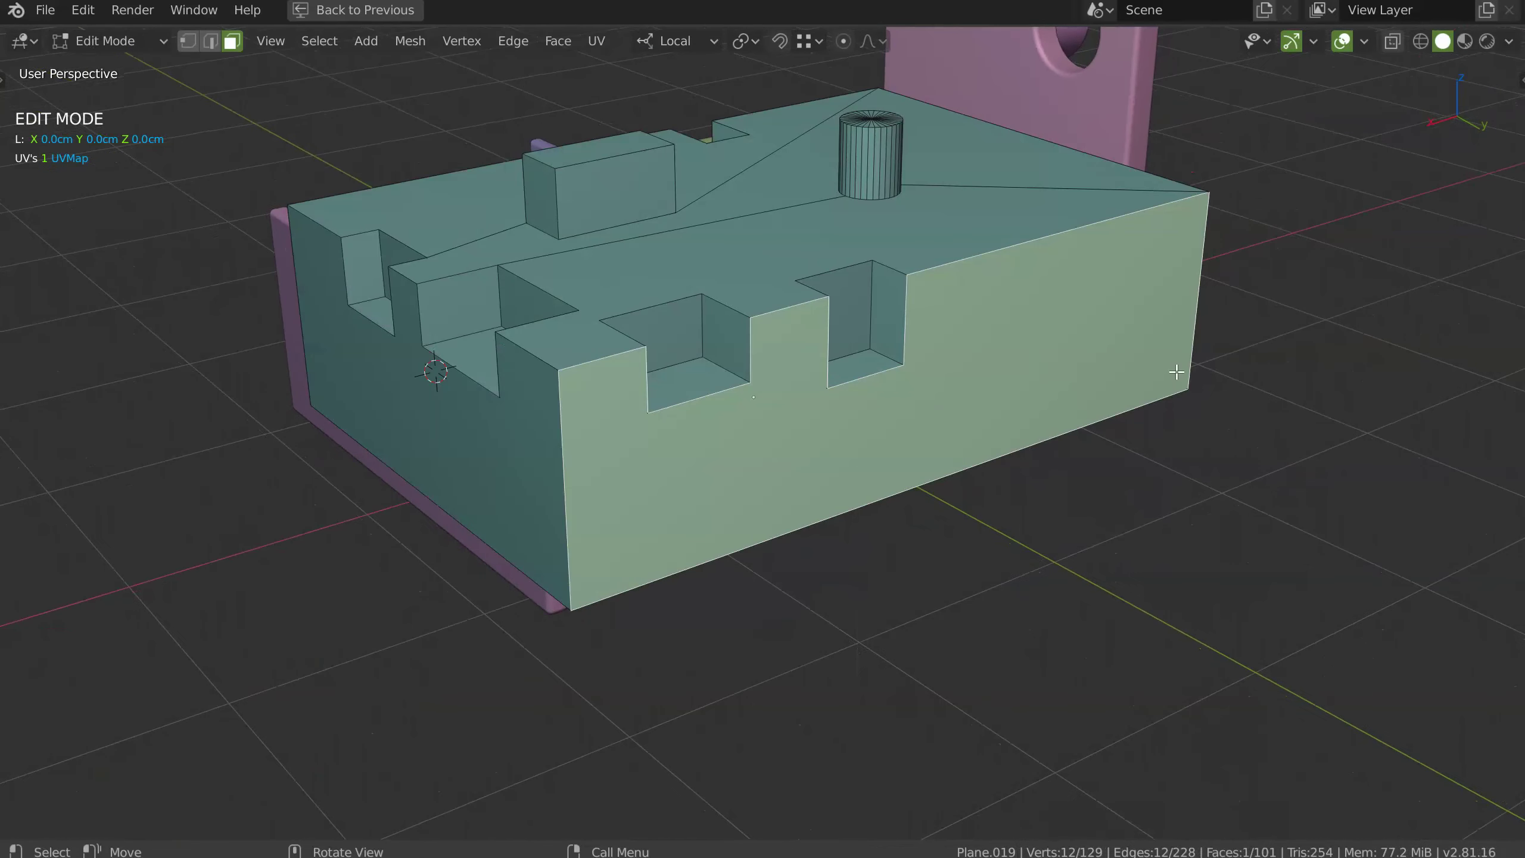
key("i")
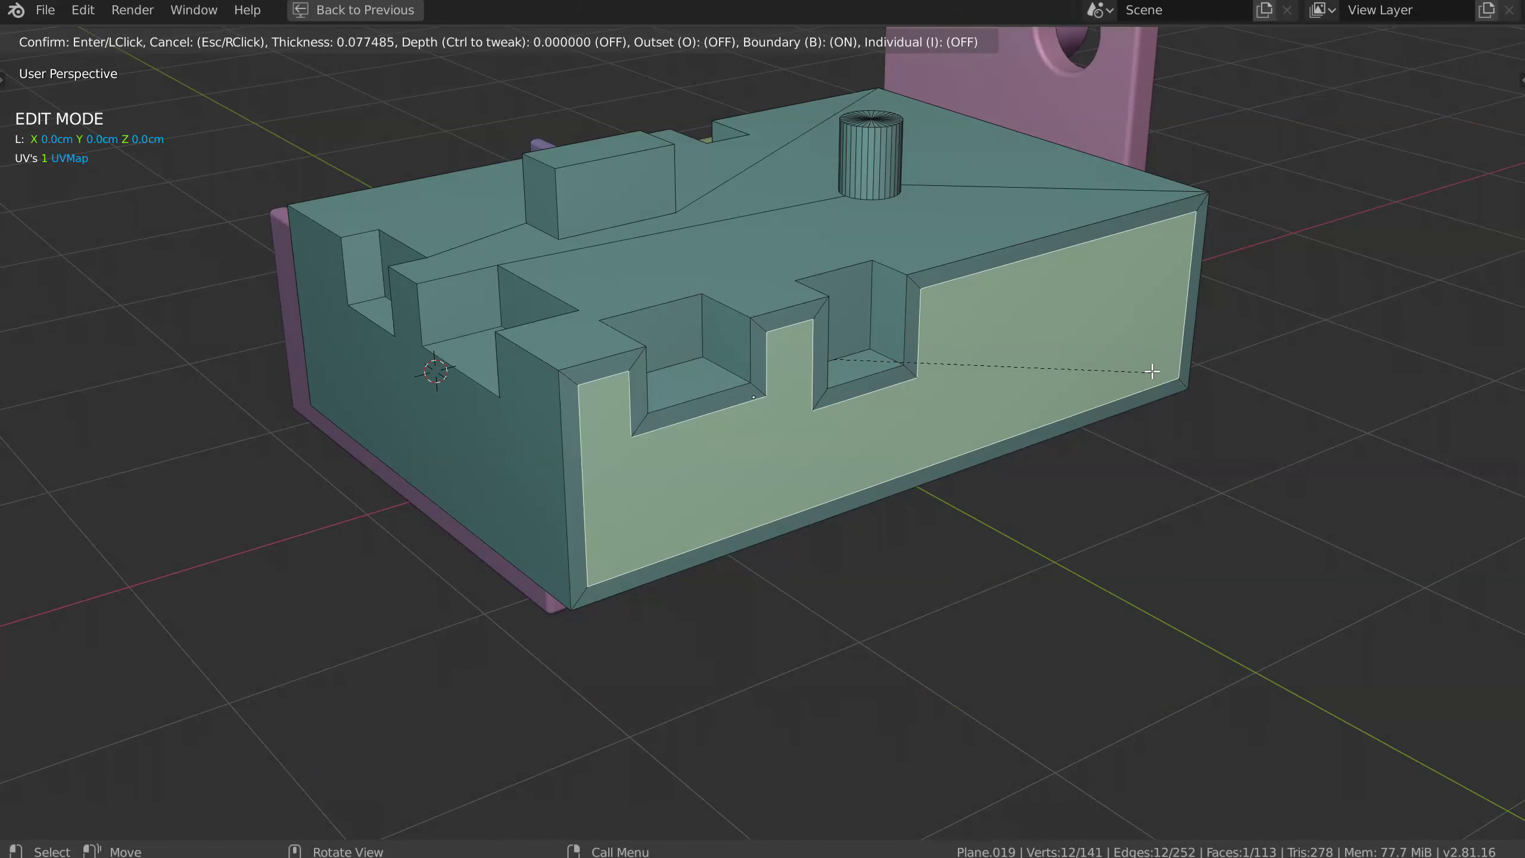
left_click(1153, 371)
Raise the inset side face from the block using Solidify with thickness 0.237 and offset 0
key("q")
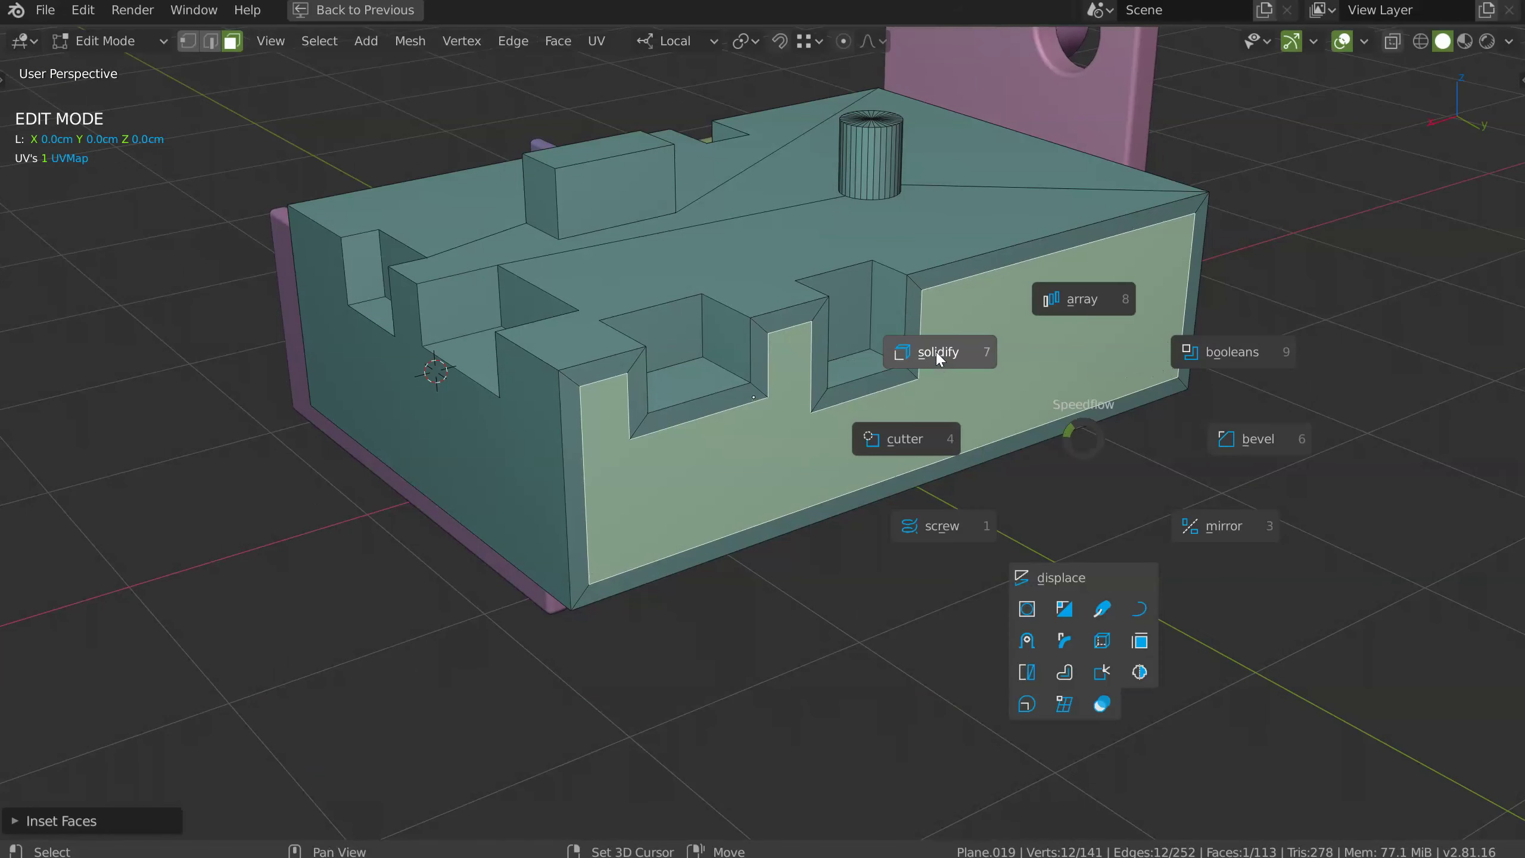
left_click(939, 359)
left_click(927, 355)
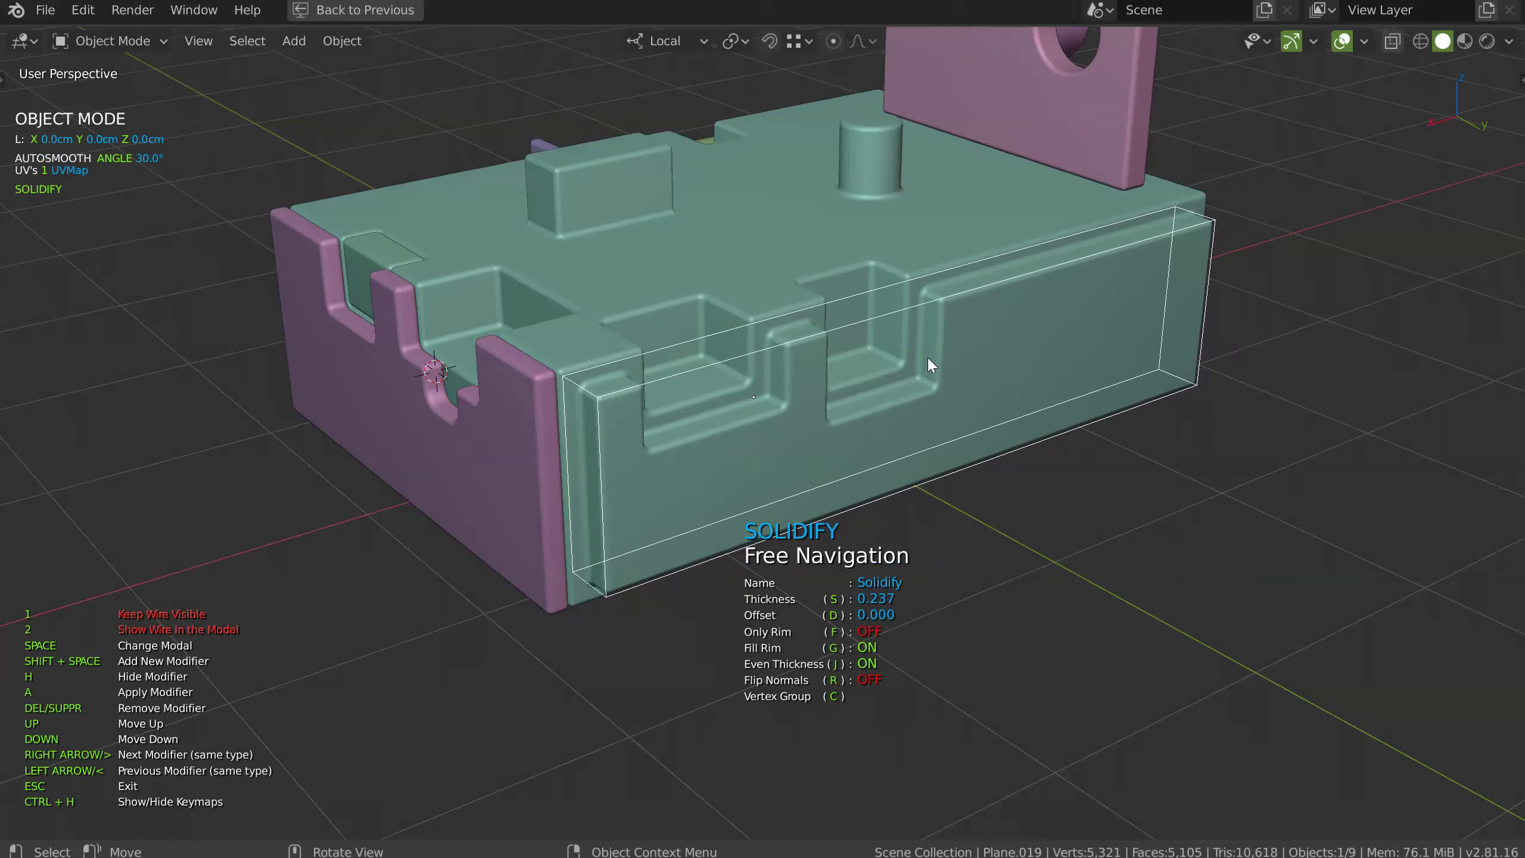
left_click(941, 362)
Select the block's end face beside the upright plate through the Cutter and inset it by about 0.062
middle_click_drag(941, 362, 861, 266)
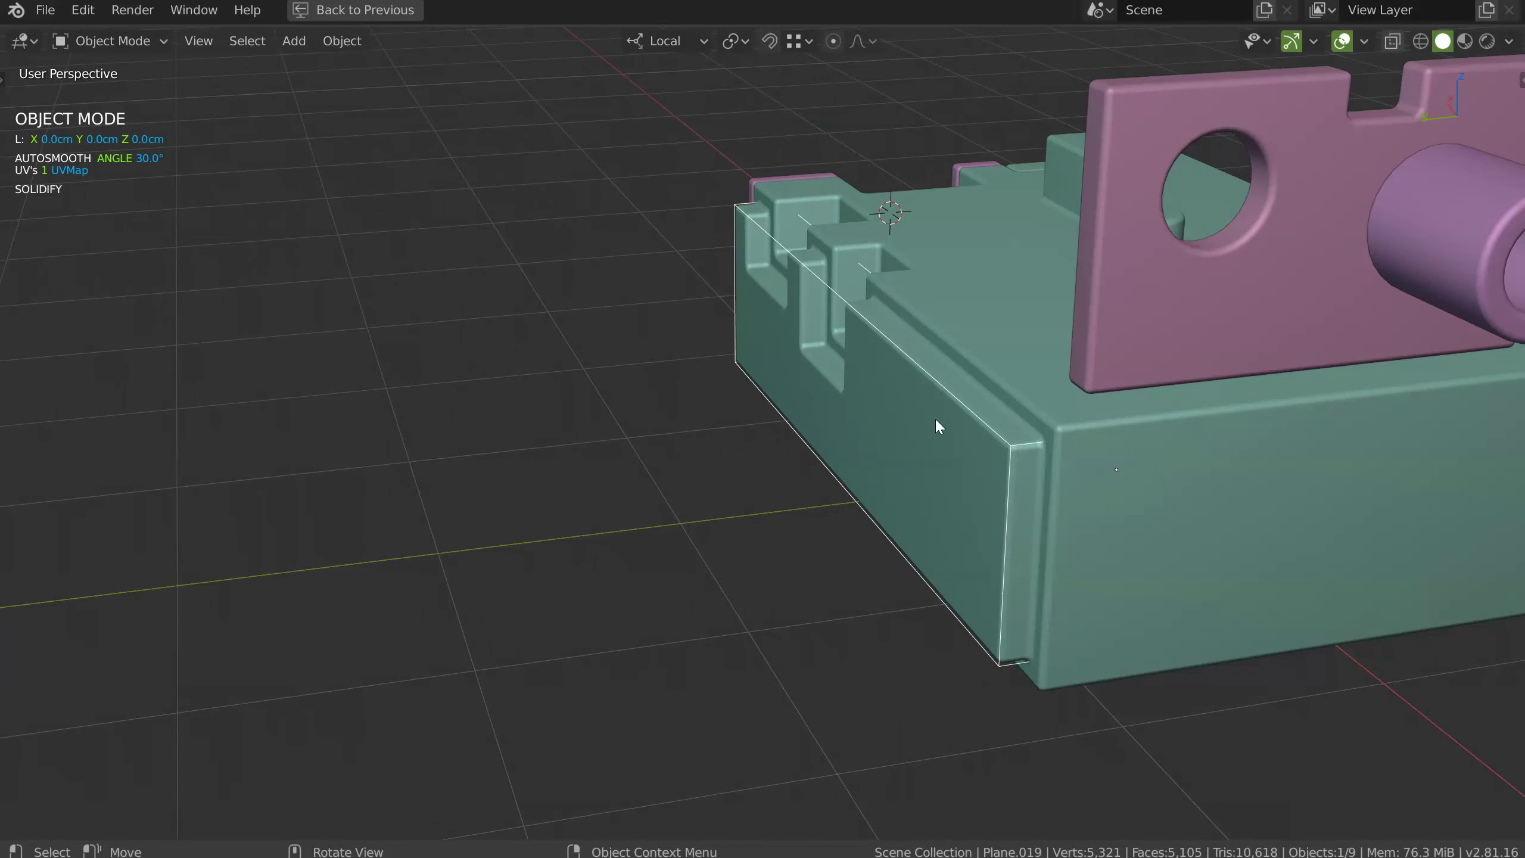
left_click(1034, 399)
middle_click_drag(1035, 399, 922, 384)
middle_click_drag(1144, 475, 987, 401)
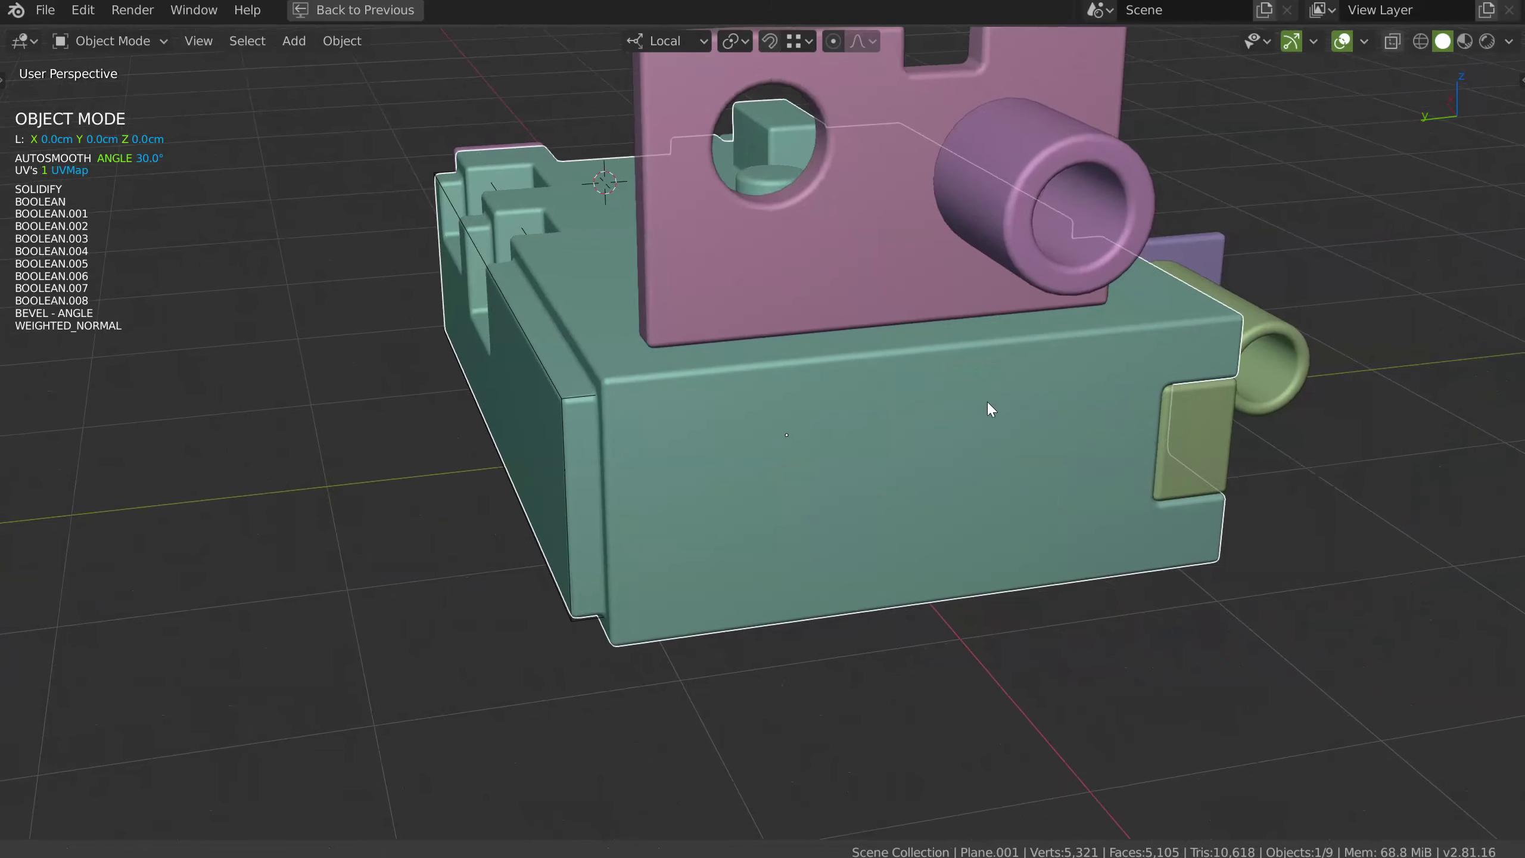
key("Tab")
left_click(835, 444)
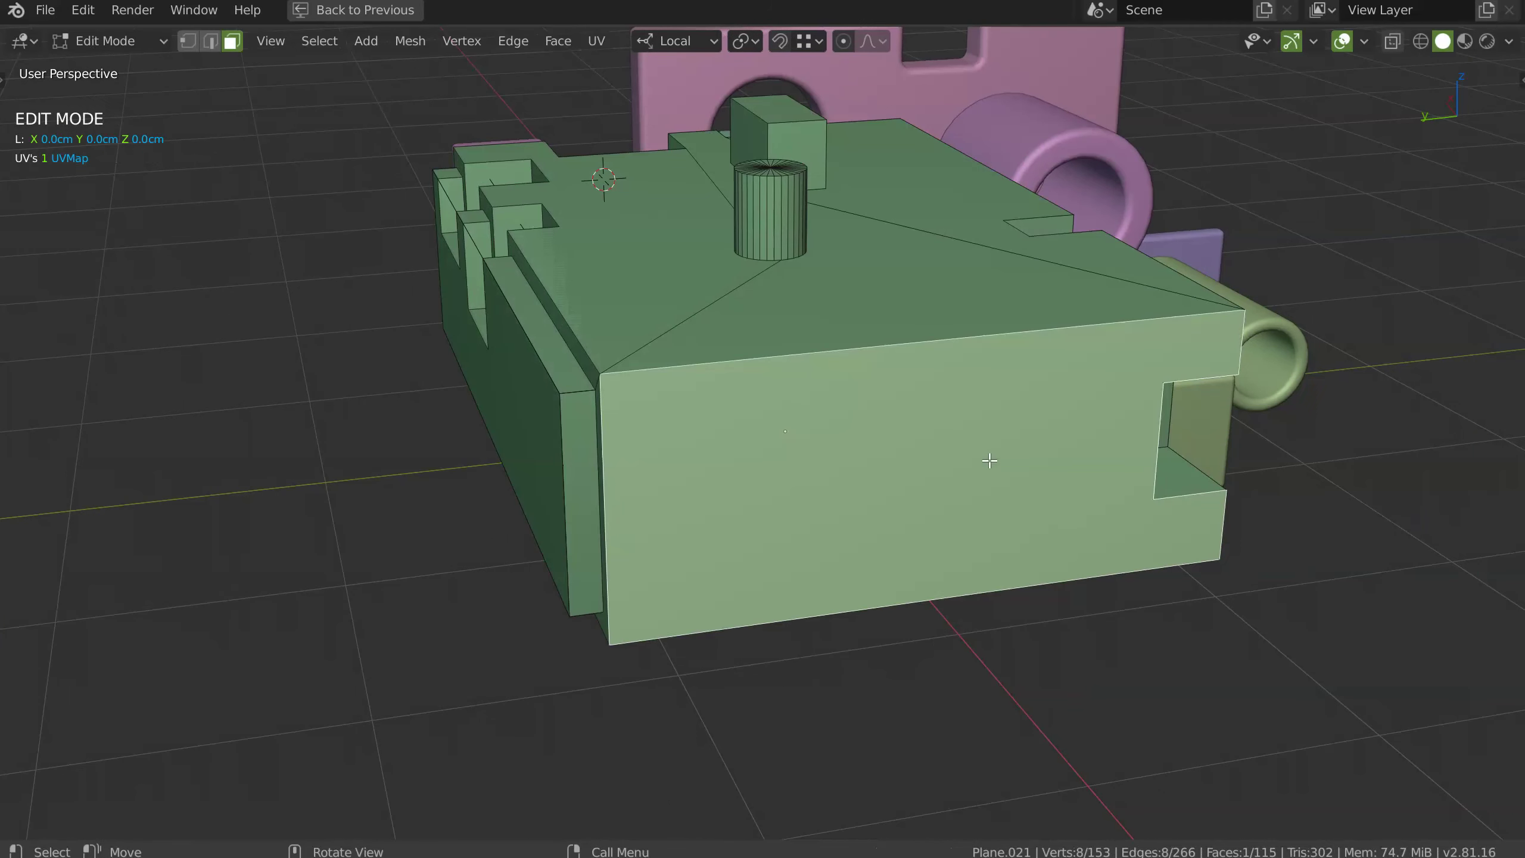
key("i")
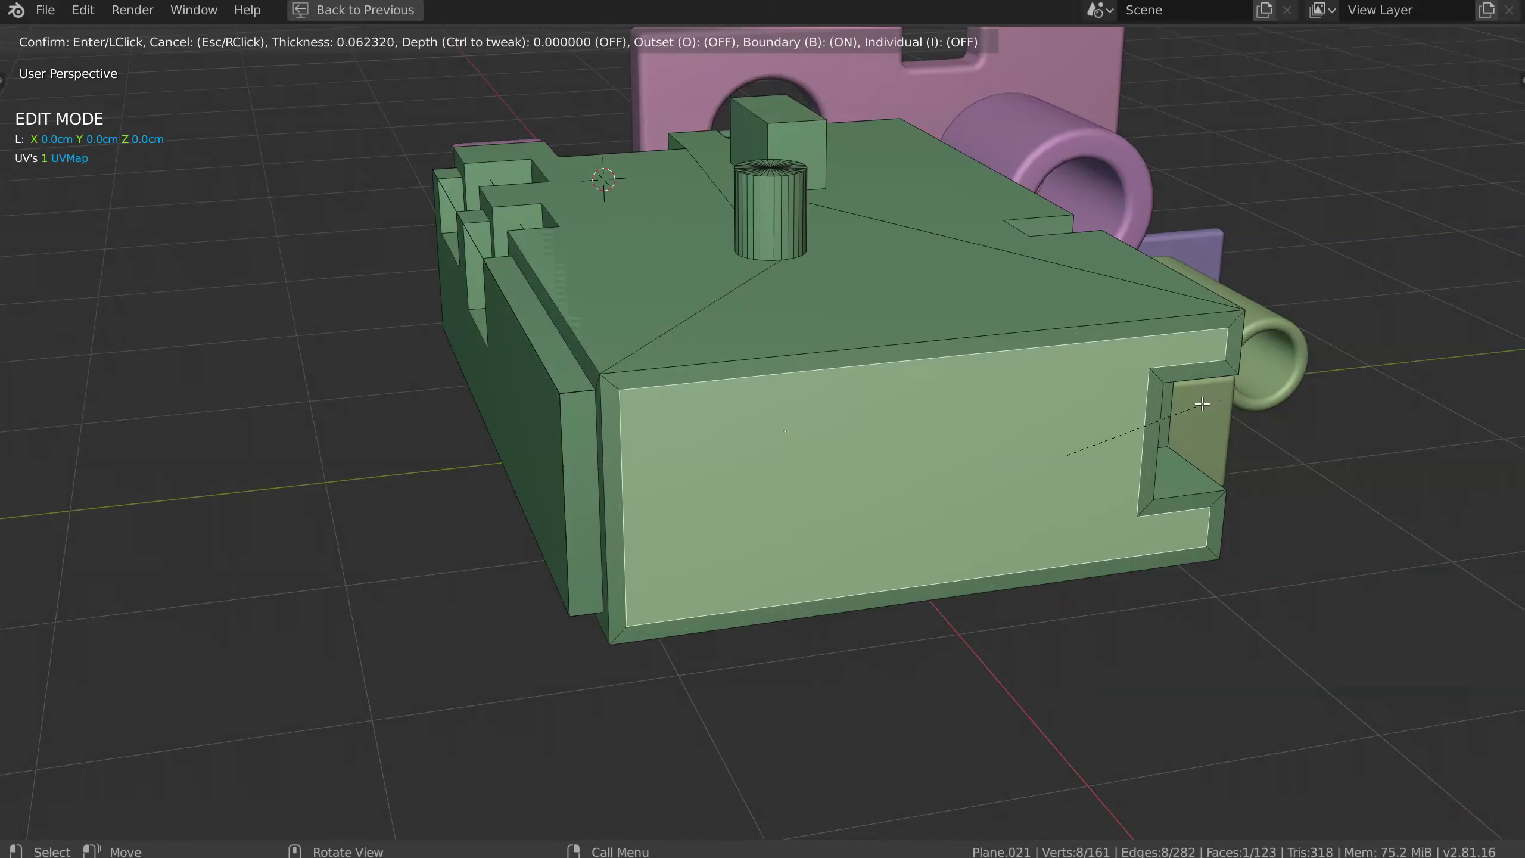
left_click(1204, 405)
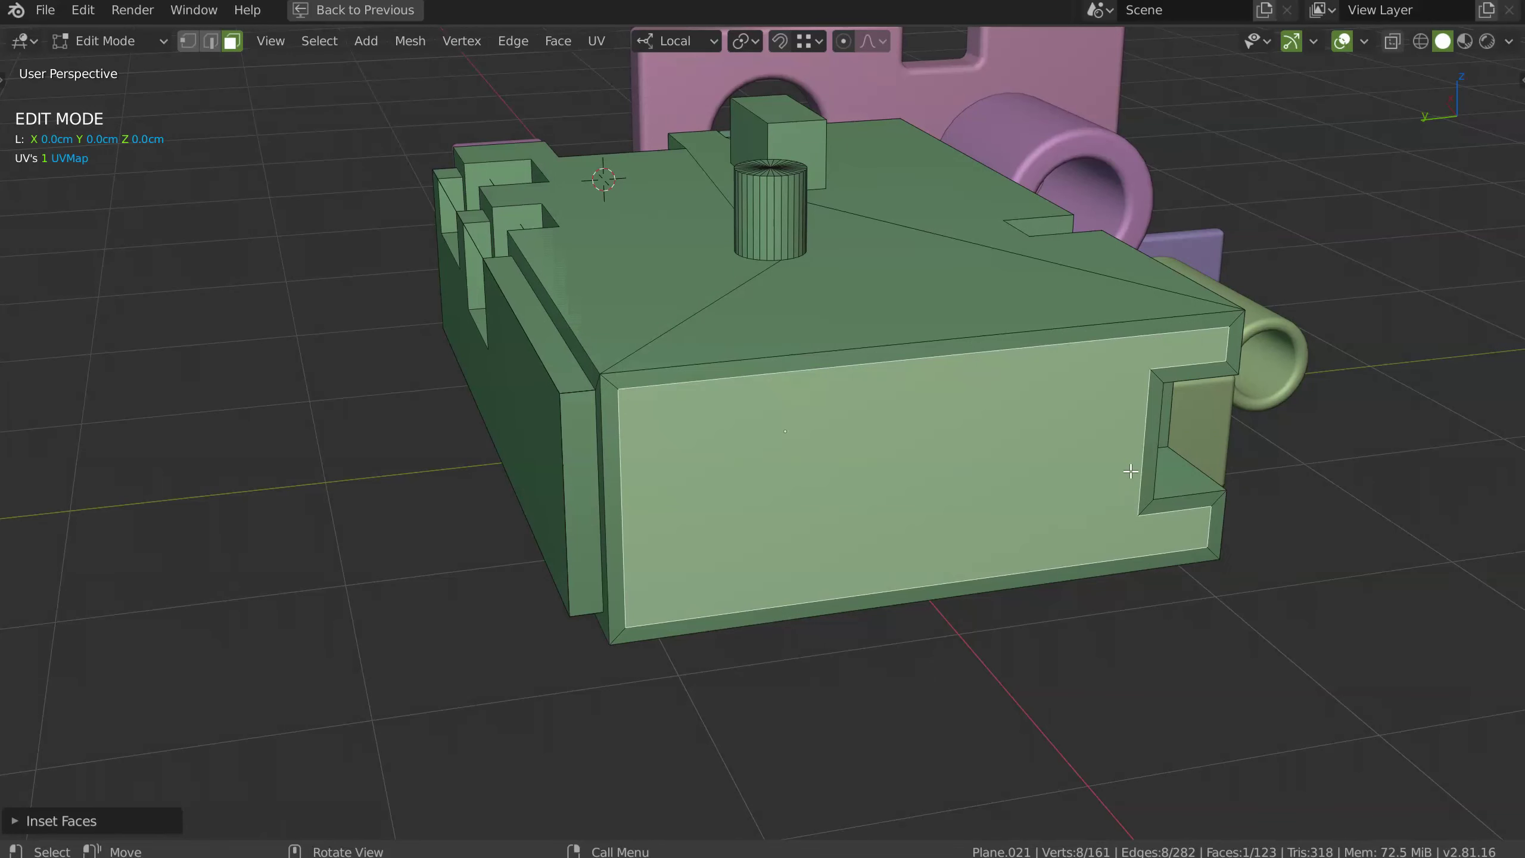
Recess the inset end face into the block using Solidify with thickness 0.414 and offset 0
key("q")
left_click(990, 391)
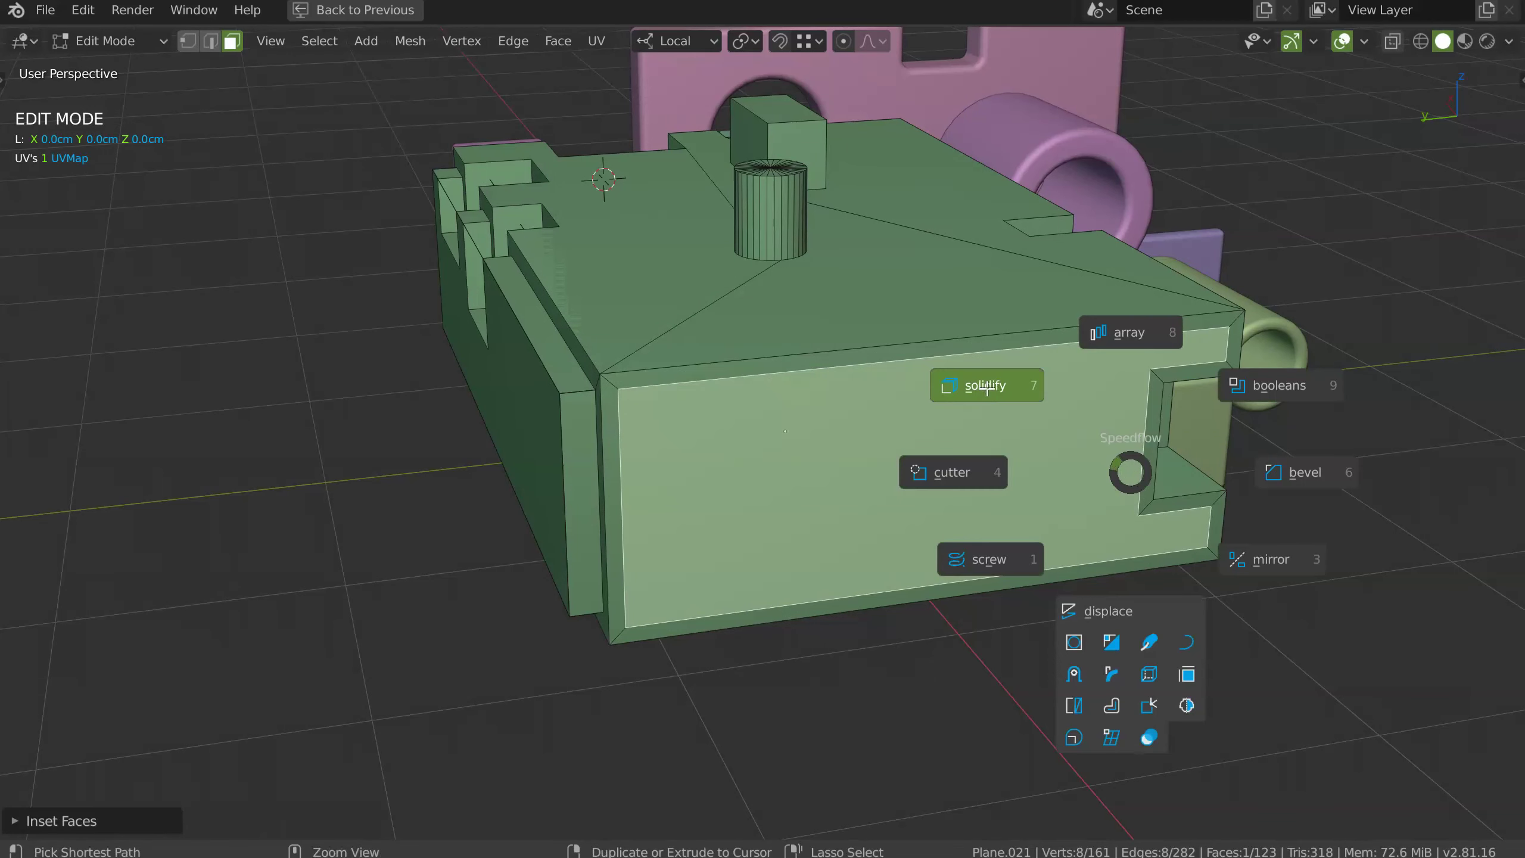
key("space")
middle_click_drag(1063, 317, 1071, 392)
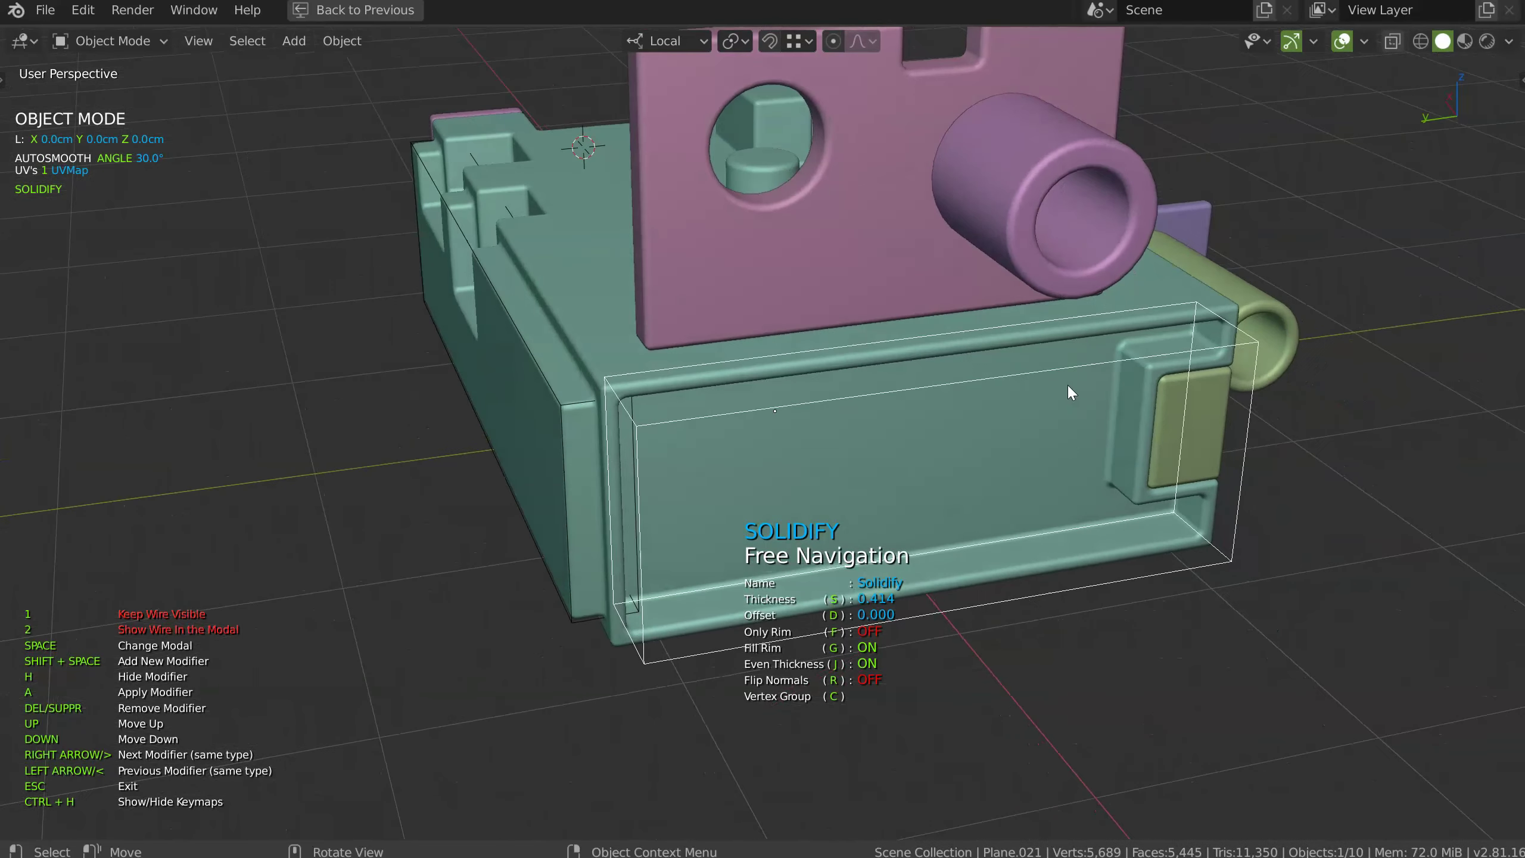
key("Escape")
Move the recess's cutter object to about -0.15 cm along its local X axis
middle_click_drag(970, 433, 1053, 356)
key("g")
key("x")
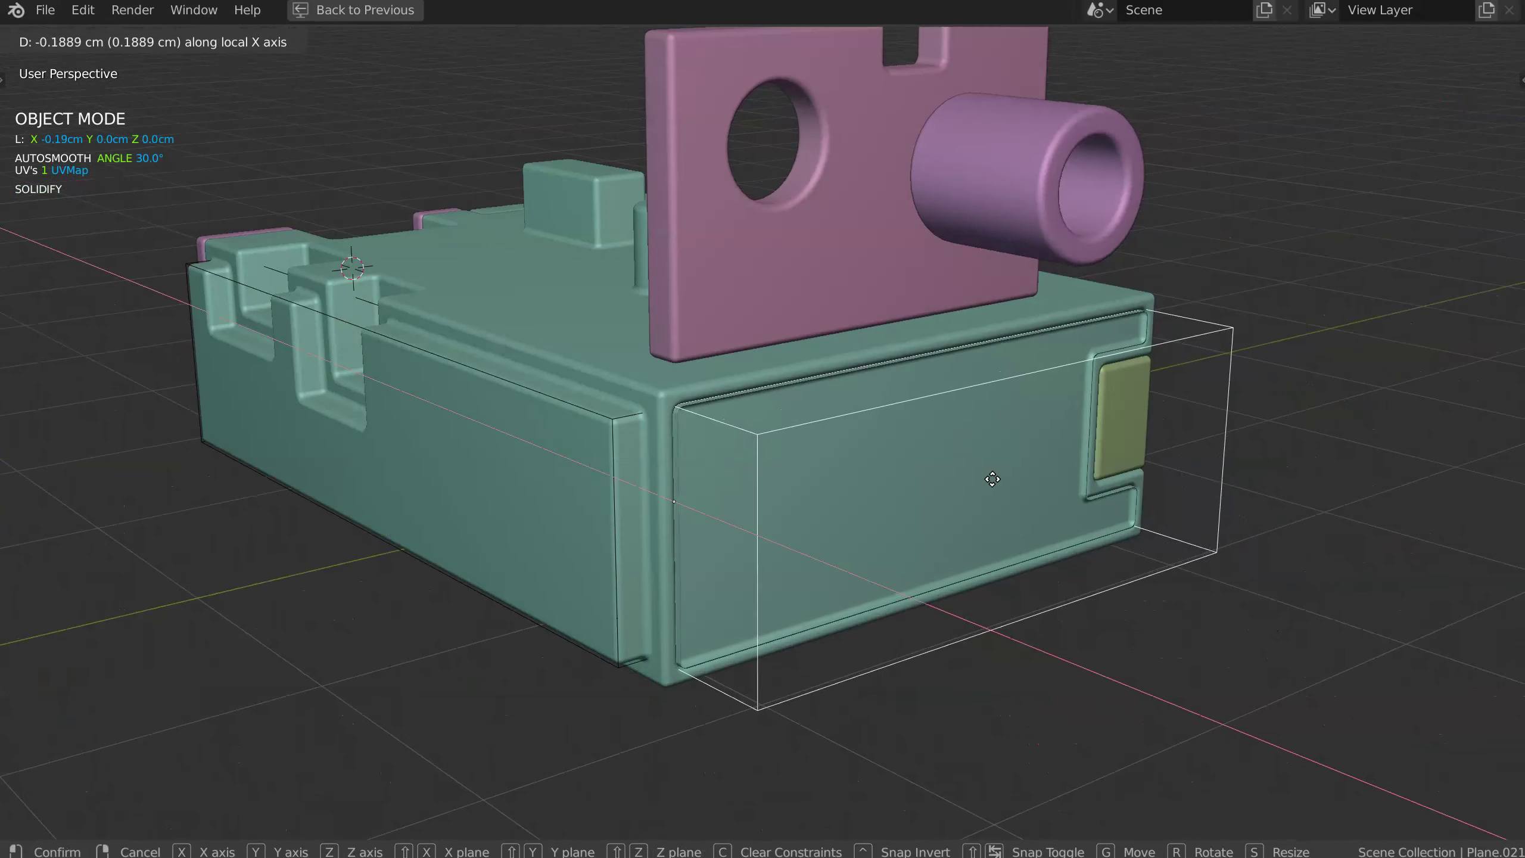
left_click(956, 455)
scroll(885, 496, "down", 3)
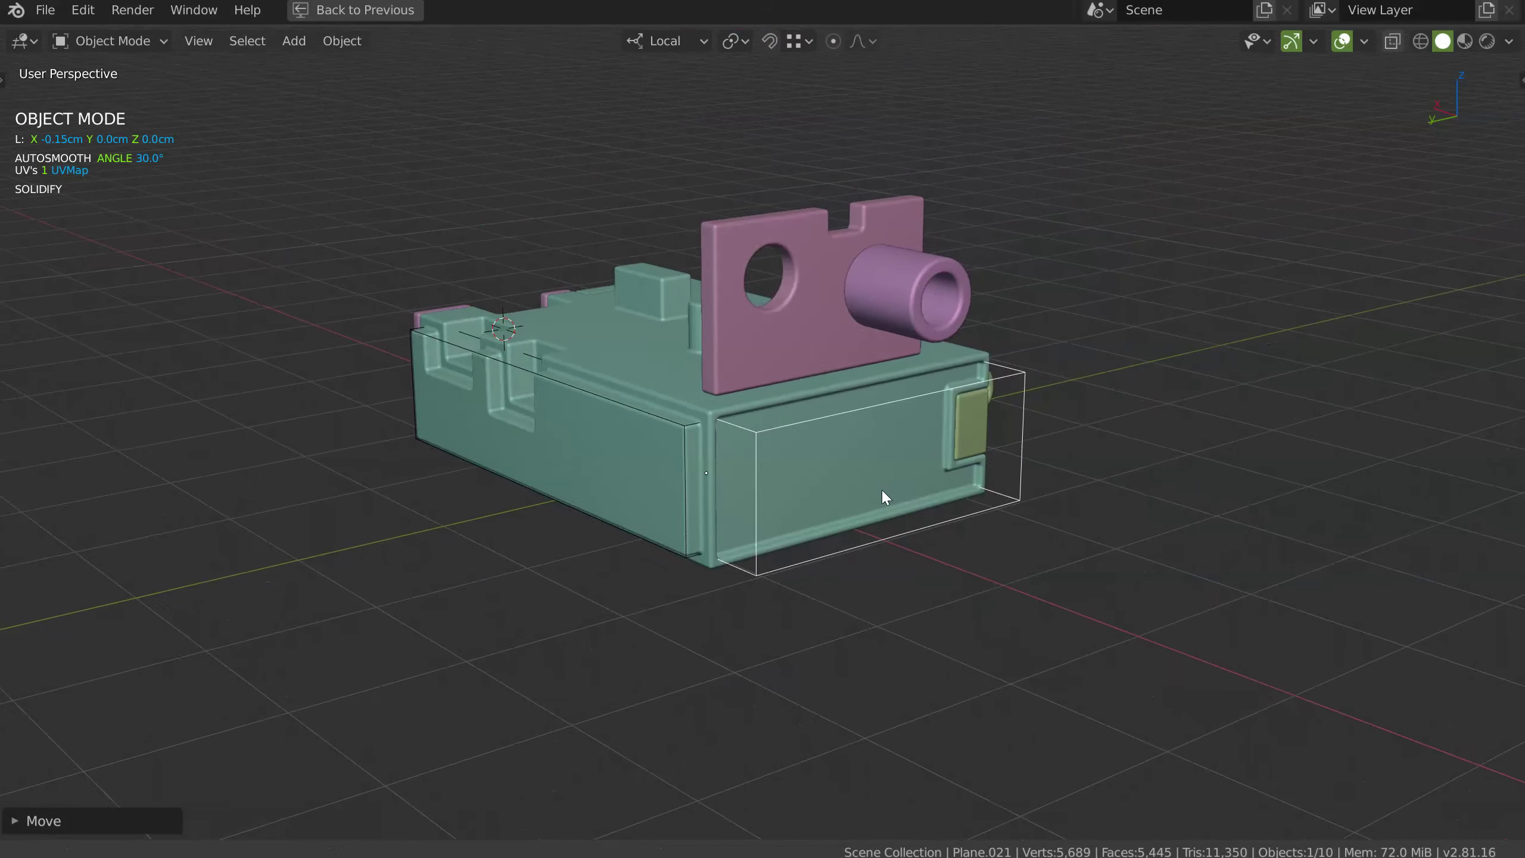
middle_click_drag(822, 480, 886, 369)
scroll(1057, 317, "up", 3)
scroll(1057, 317, "down", 3)
mouse_move(1123, 365)
middle_mouse_down()
mouse_move(935, 391)
mouse_move(963, 371)
mouse_move(830, 478)
mouse_move(877, 426)
mouse_move(1136, 373)
middle_mouse_up()
scroll(1137, 373, "up", 5)
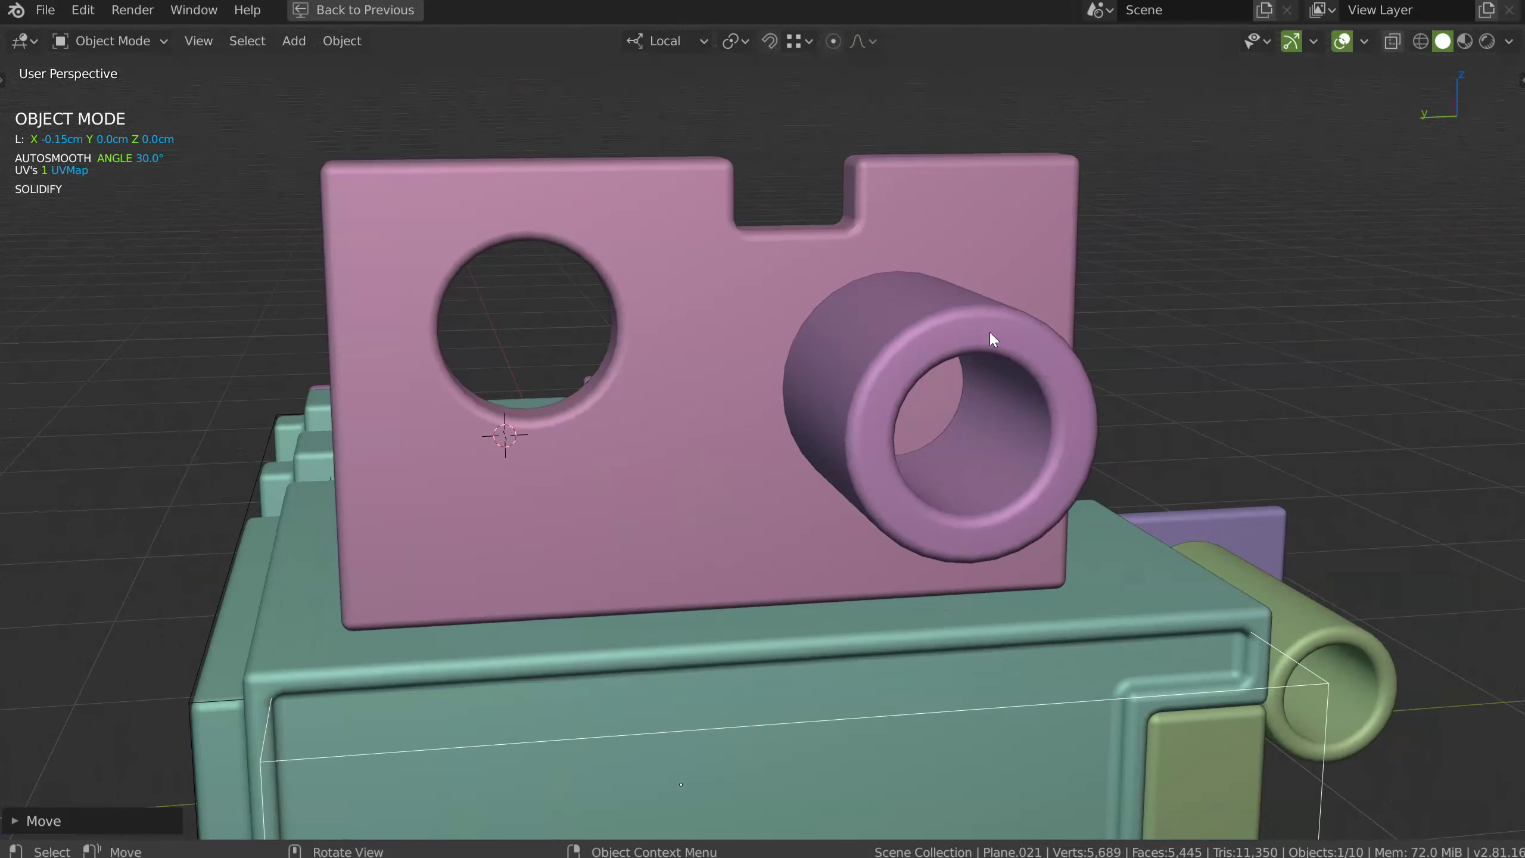
Create a separate solidified ring from the end face loop of the tube on the upright plate
left_click(989, 332)
key("space")
left_click(917, 400, "ctrl")
left_click(1076, 375, "alt")
middle_click_drag(1076, 374, 1122, 458)
key("alt+x")
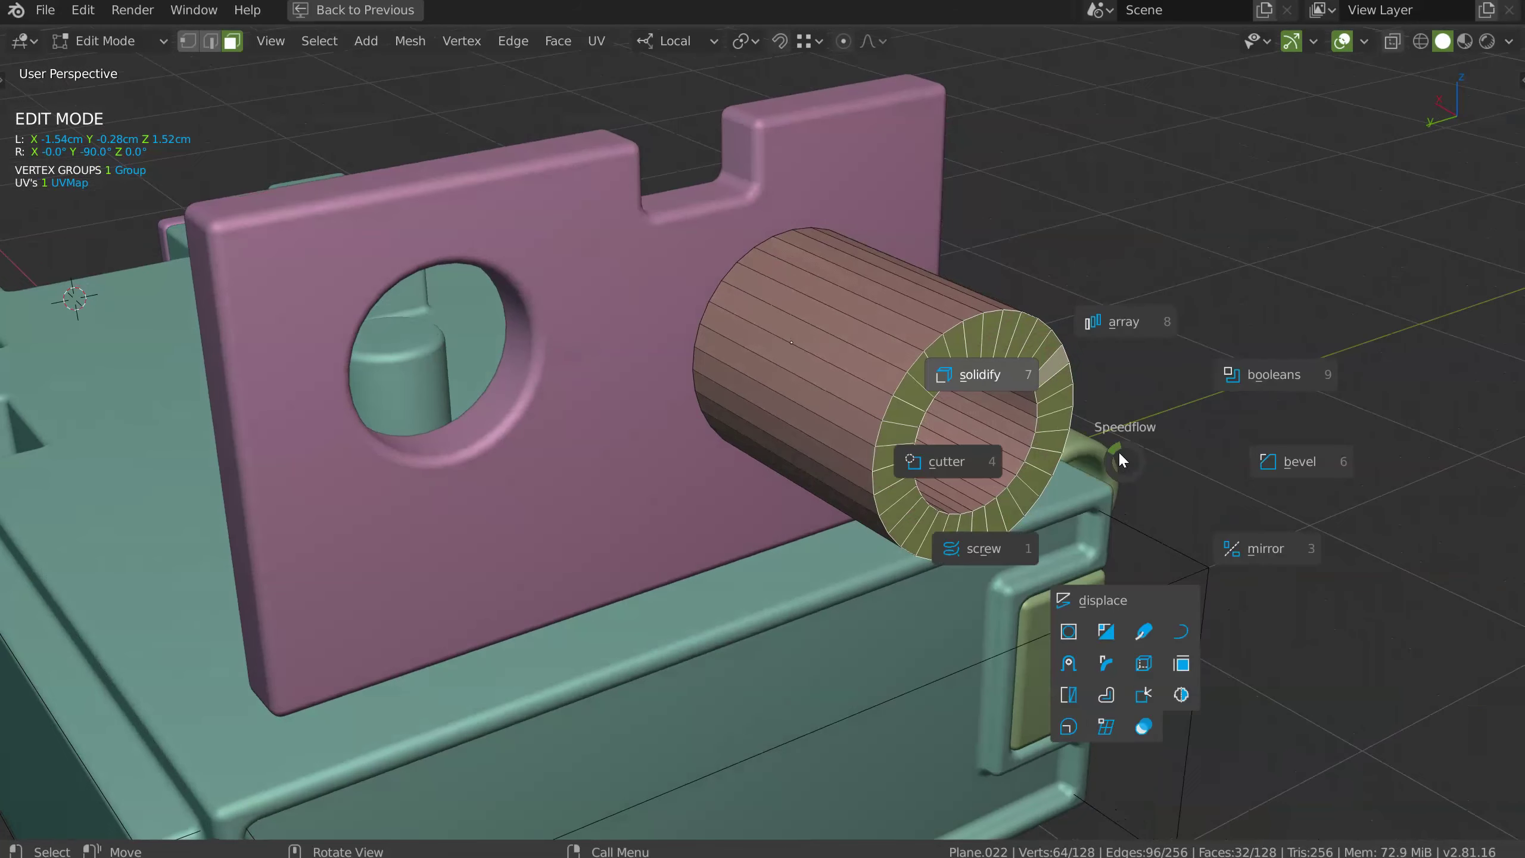
left_click(998, 375)
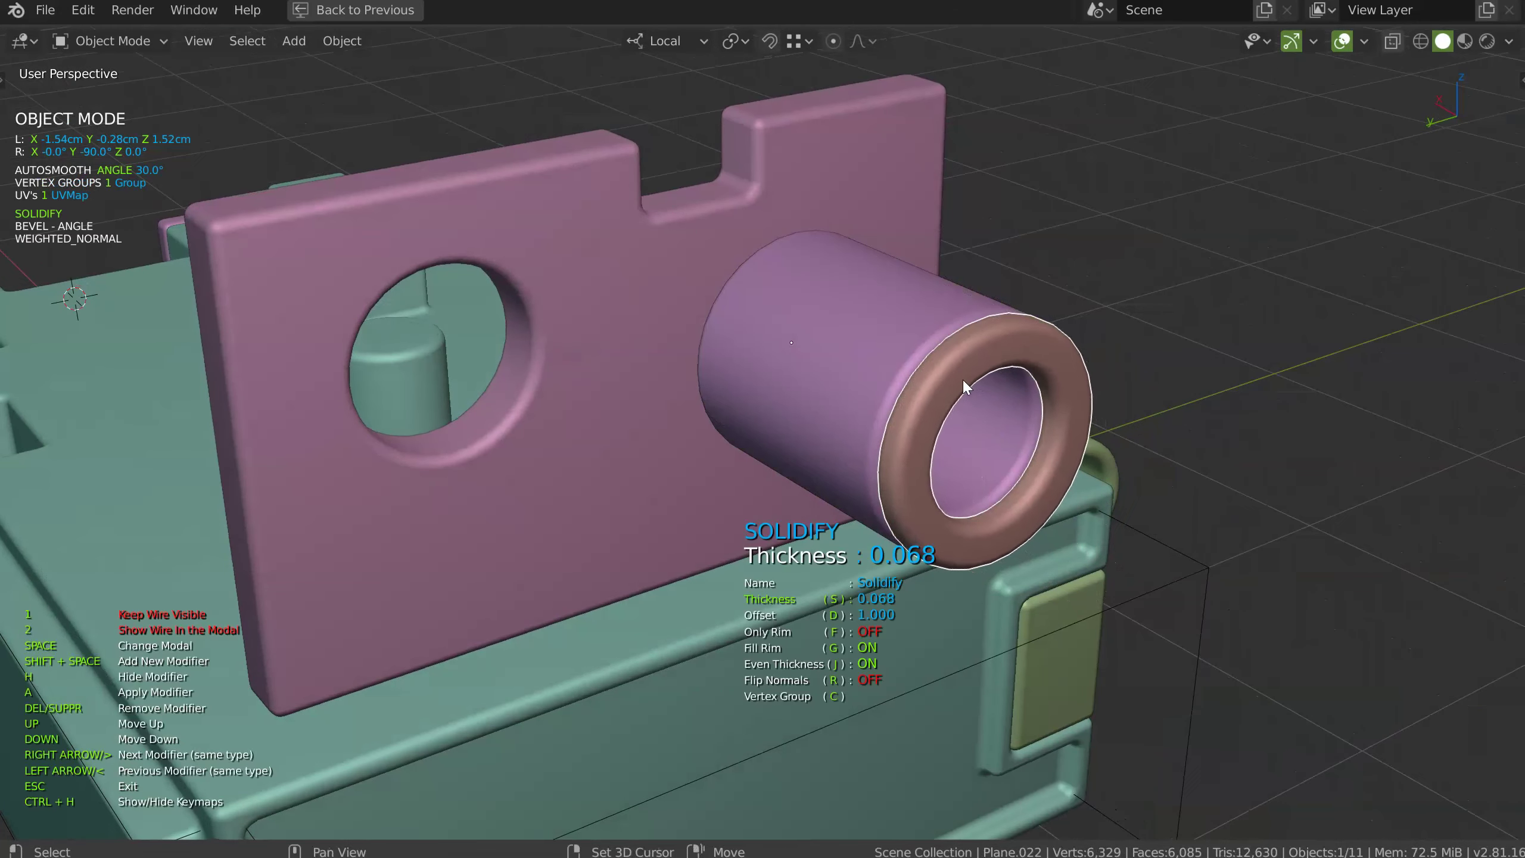
key("space")
key("space")
key("space")
key("Escape")
Select the outer face loop of the upright plate's tube through the Cutter and inset it into a central band
middle_click_drag(1048, 374, 977, 396)
left_click(1018, 421)
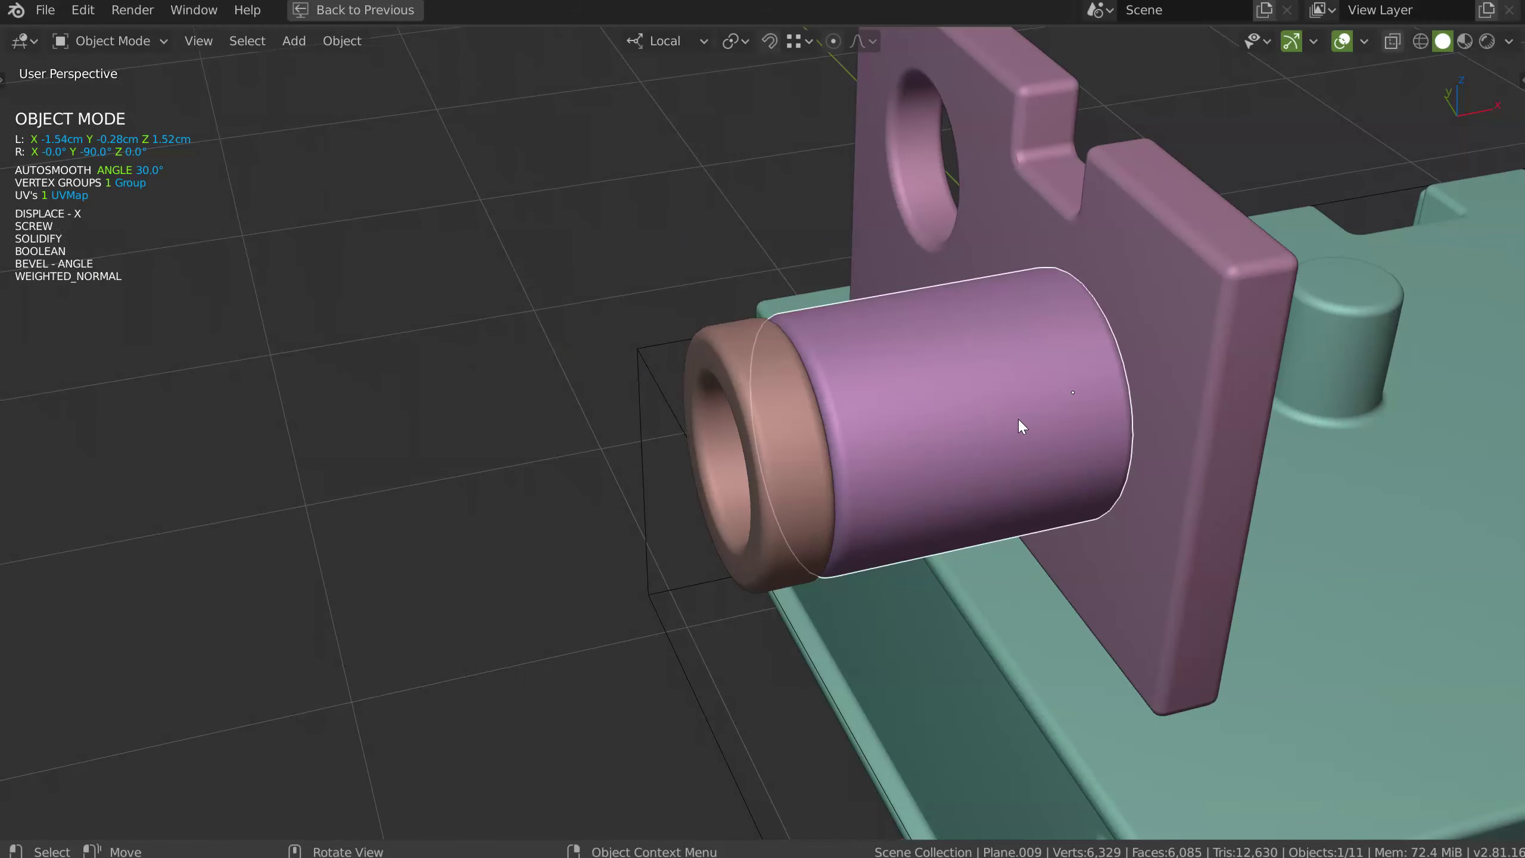
key("Tab")
left_click(876, 434)
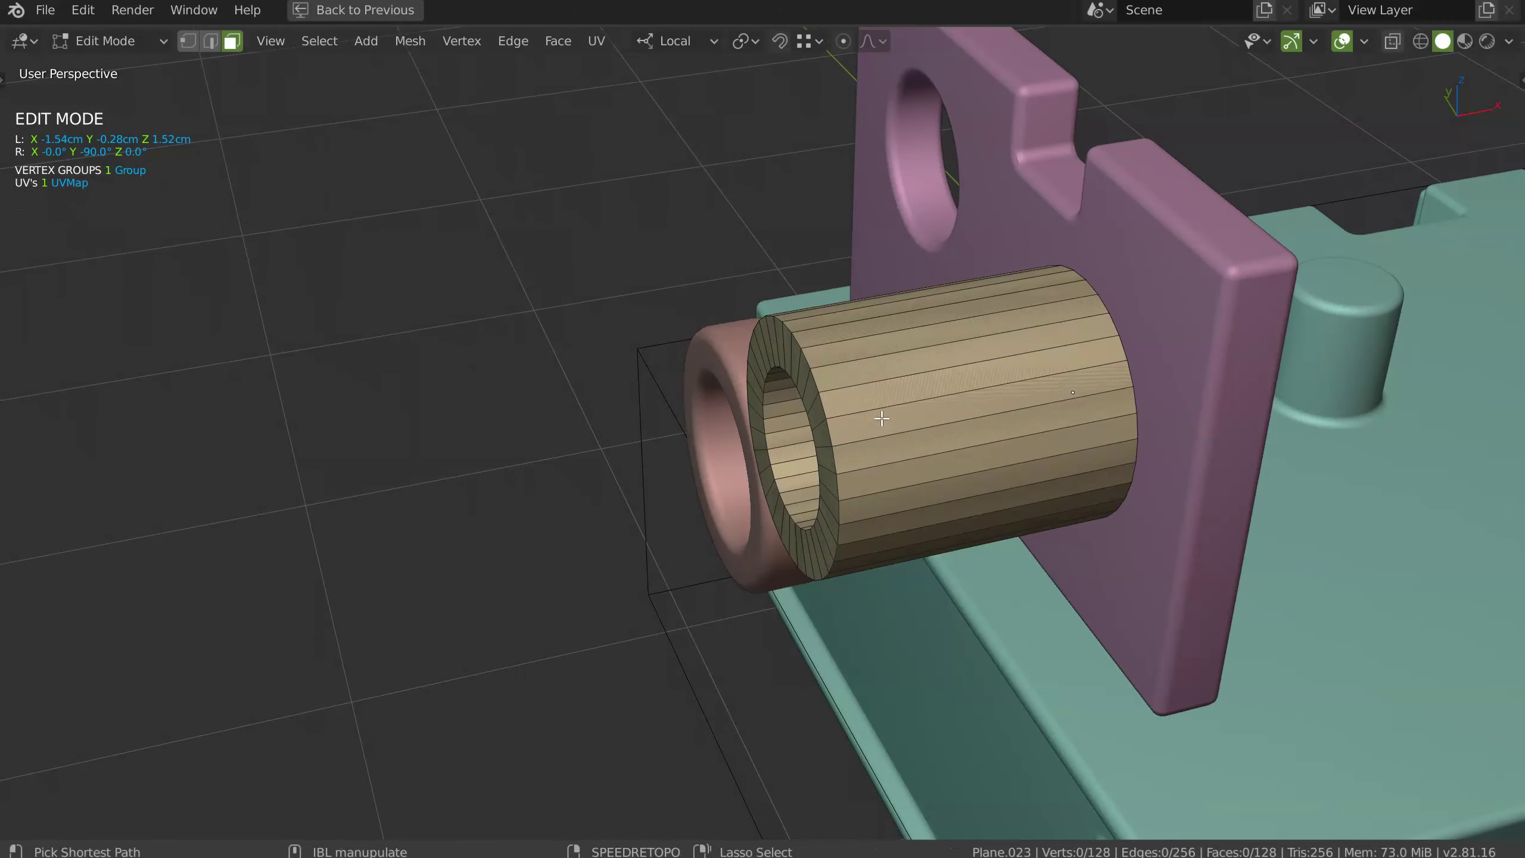
left_click(1033, 390, "alt")
key("i")
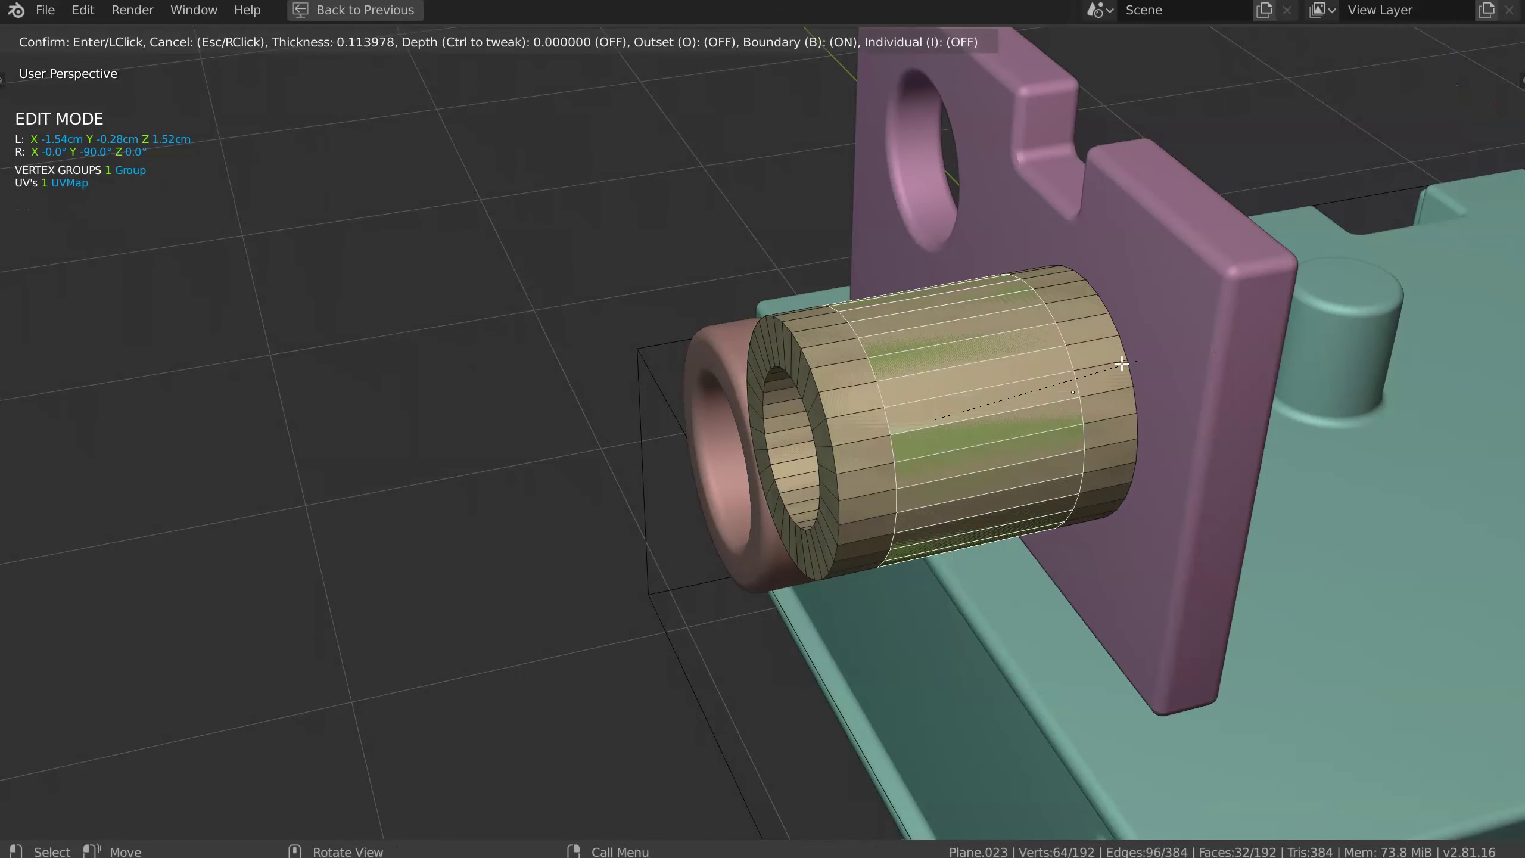
left_click(1122, 363)
Build a raised collar from the tube's central band using Solidify with offset 0.423 and thickness 0.094
key("alt+s")
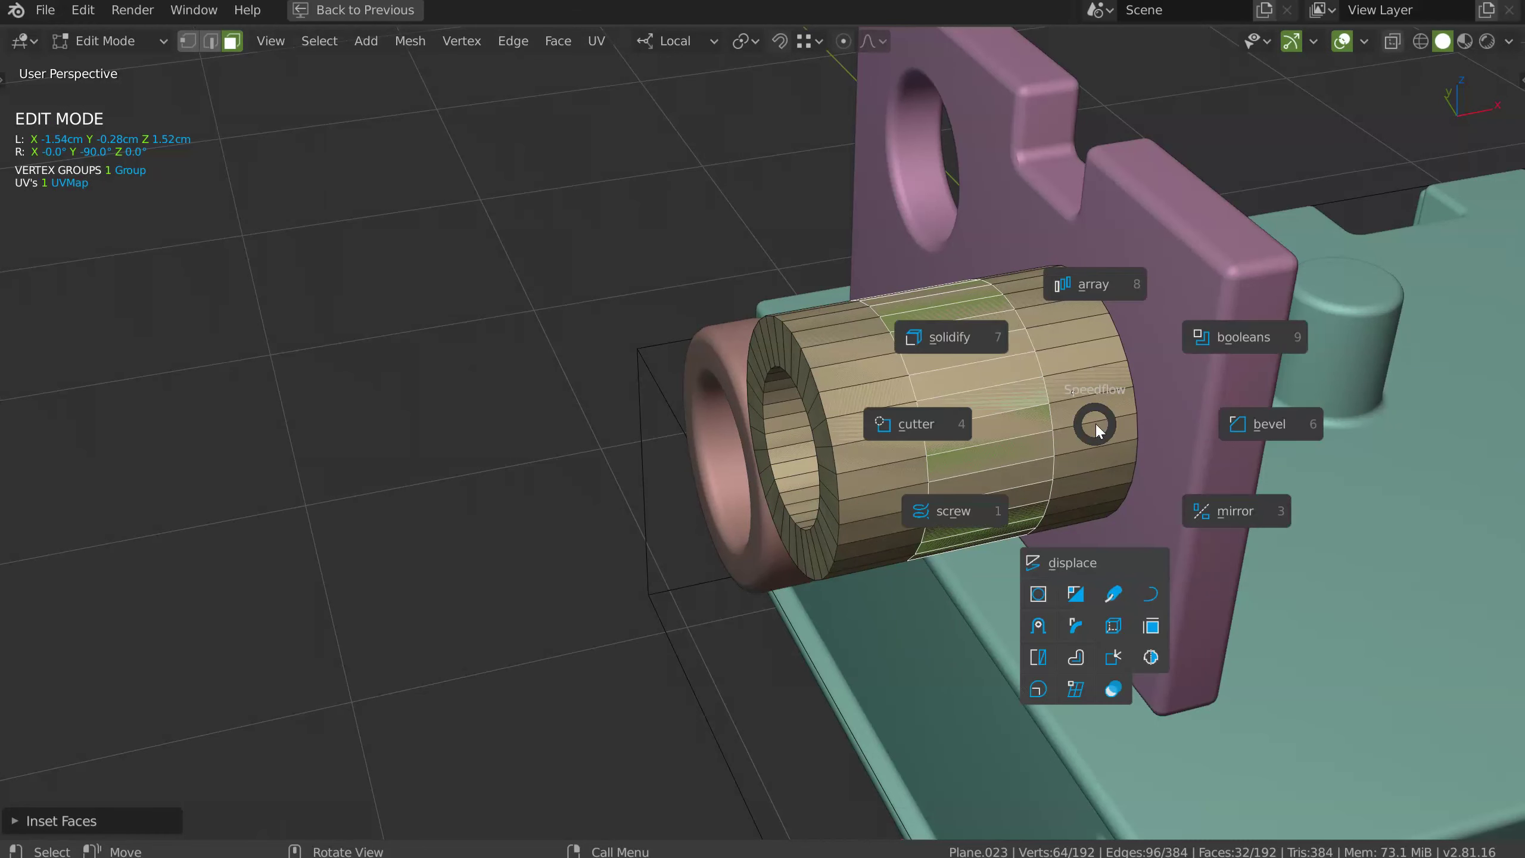
left_click(974, 339)
left_click(999, 346)
middle_click_drag(998, 346, 1053, 306)
key("d")
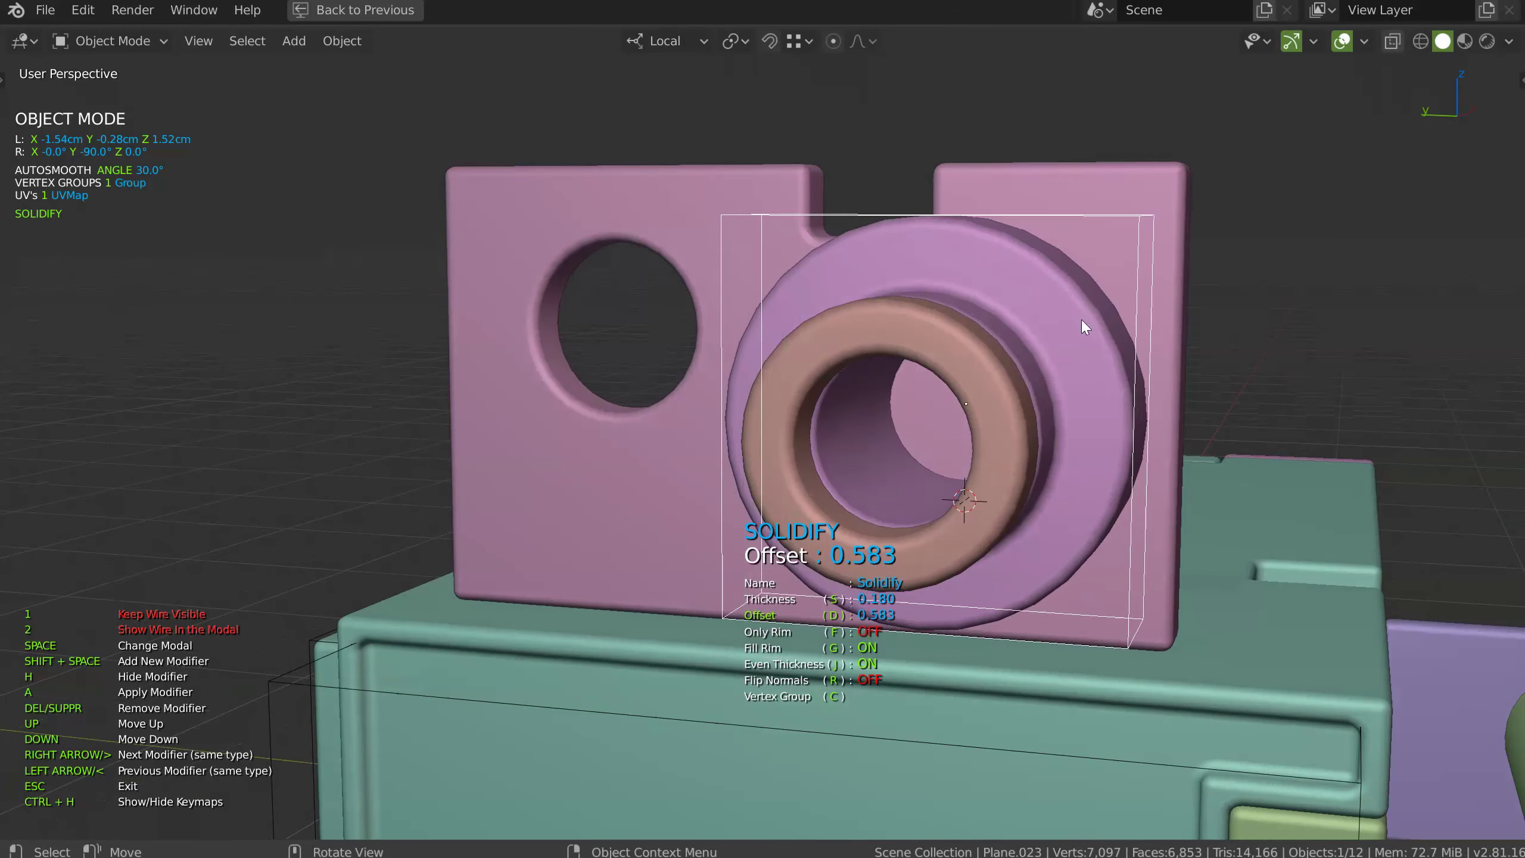
key("s")
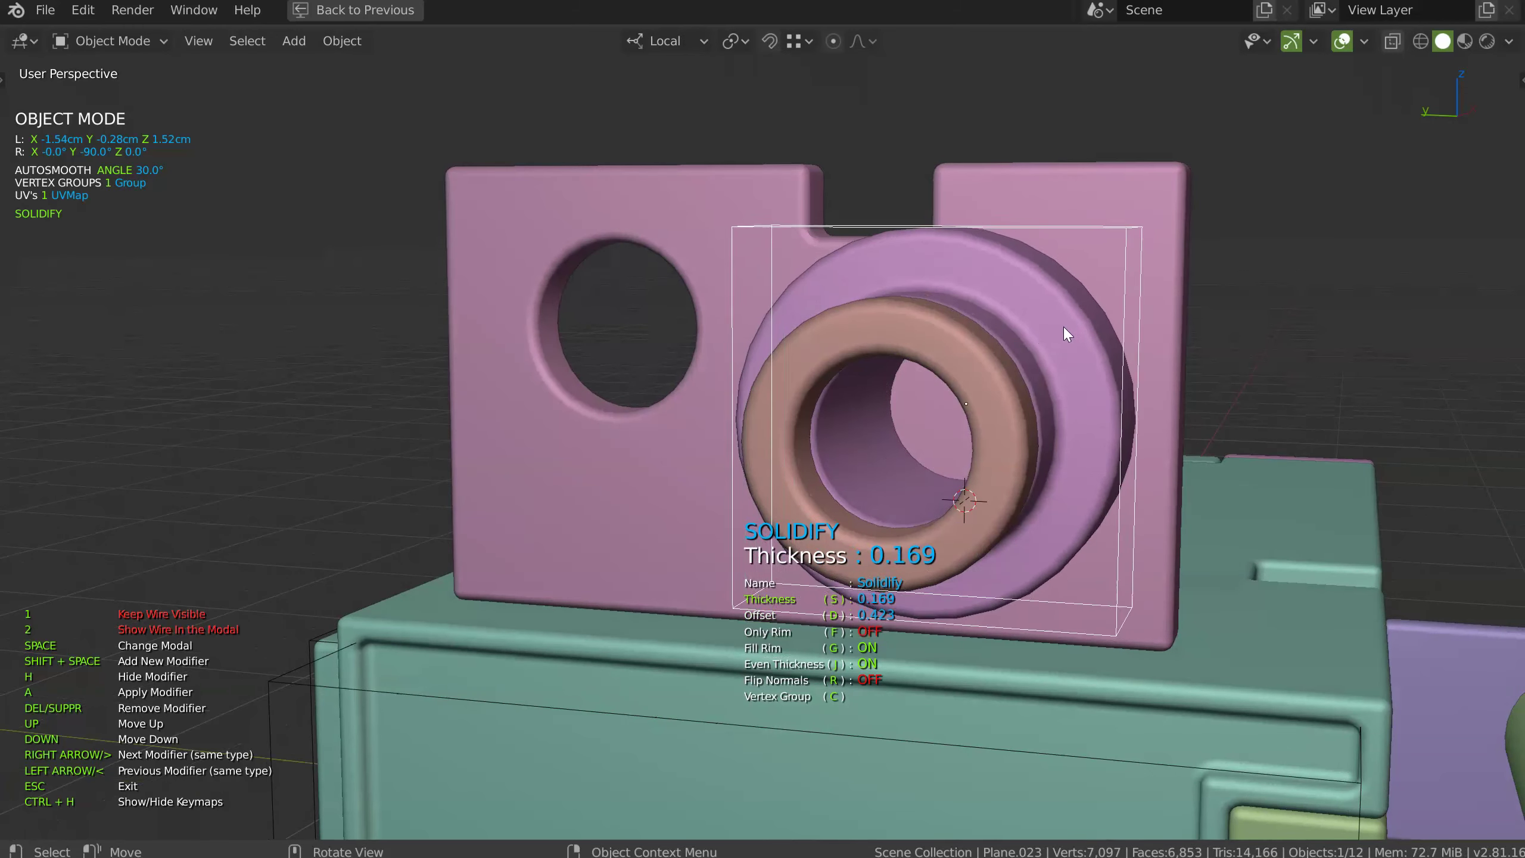
middle_click_drag(1070, 330, 990, 373)
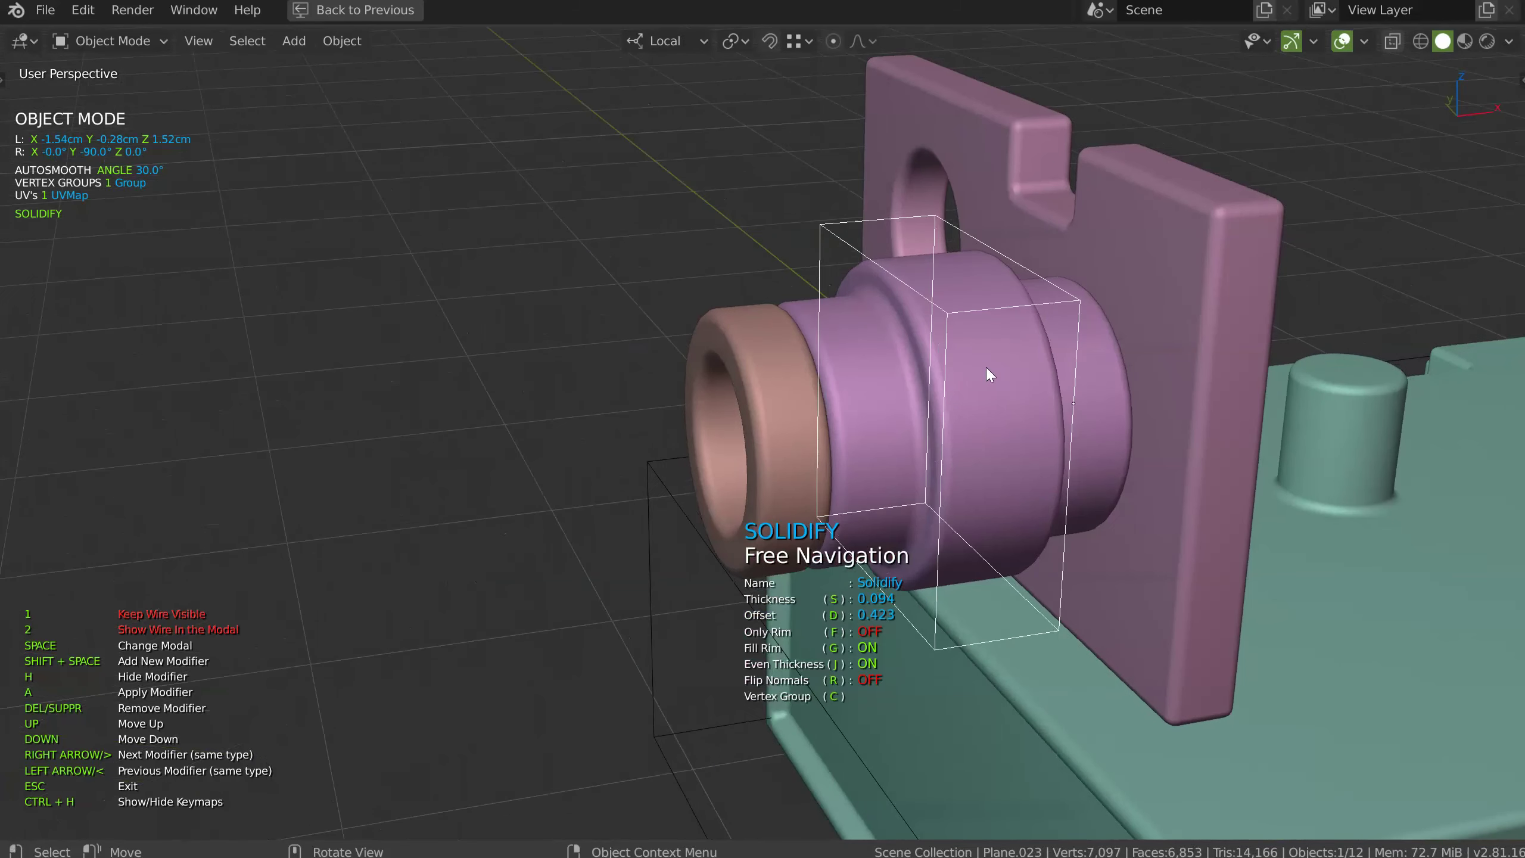
key("Escape")
Examine the collar's cutter mesh in Edit Mode and the block with its panels from several sides
middle_click_drag(1044, 284, 930, 324, "ctrl")
key("Tab")
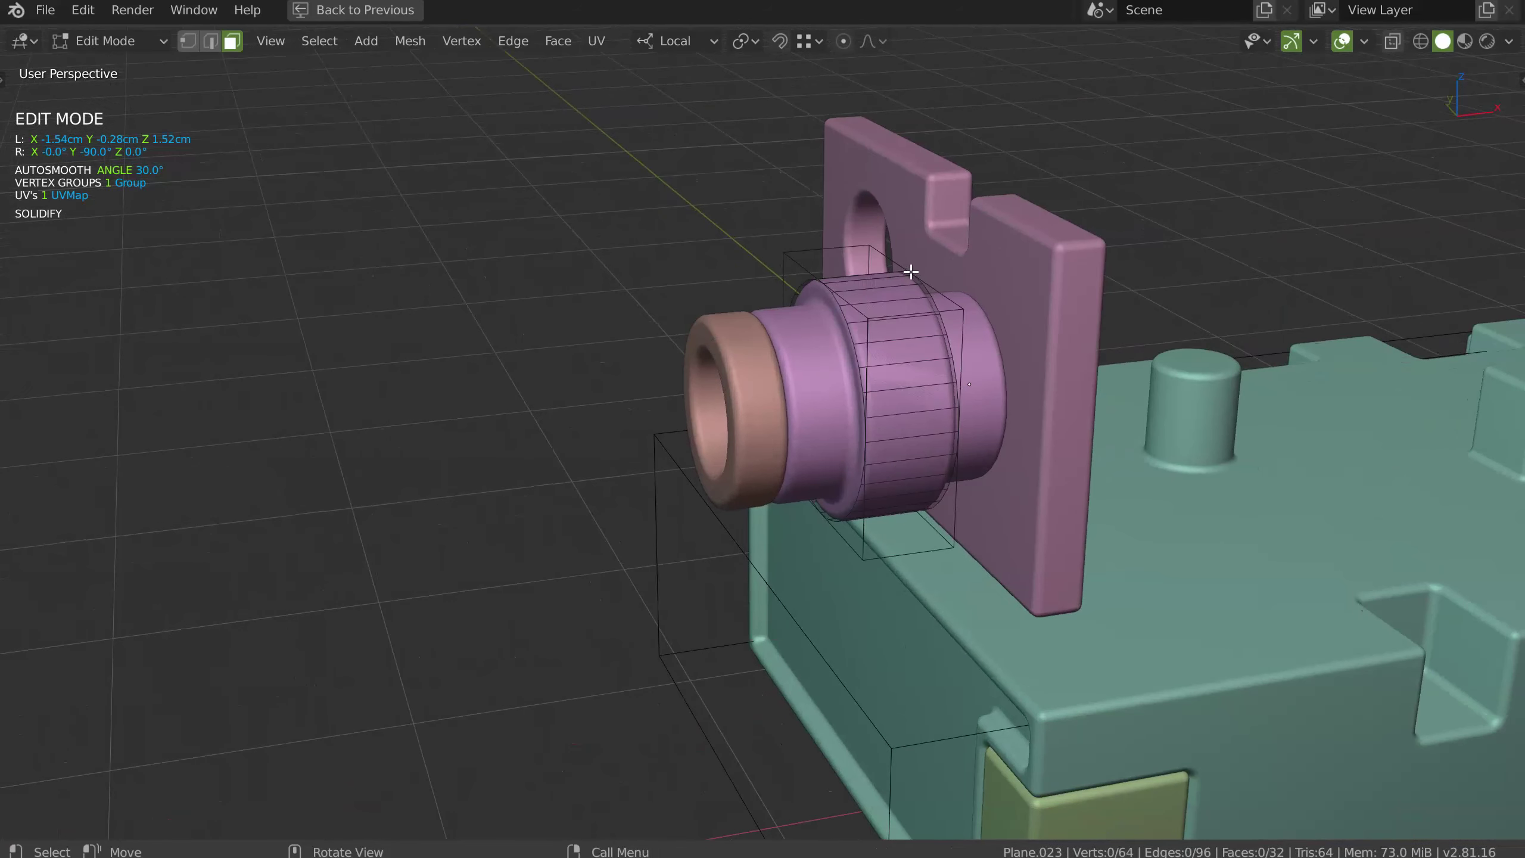
scroll(901, 272, "up", 3)
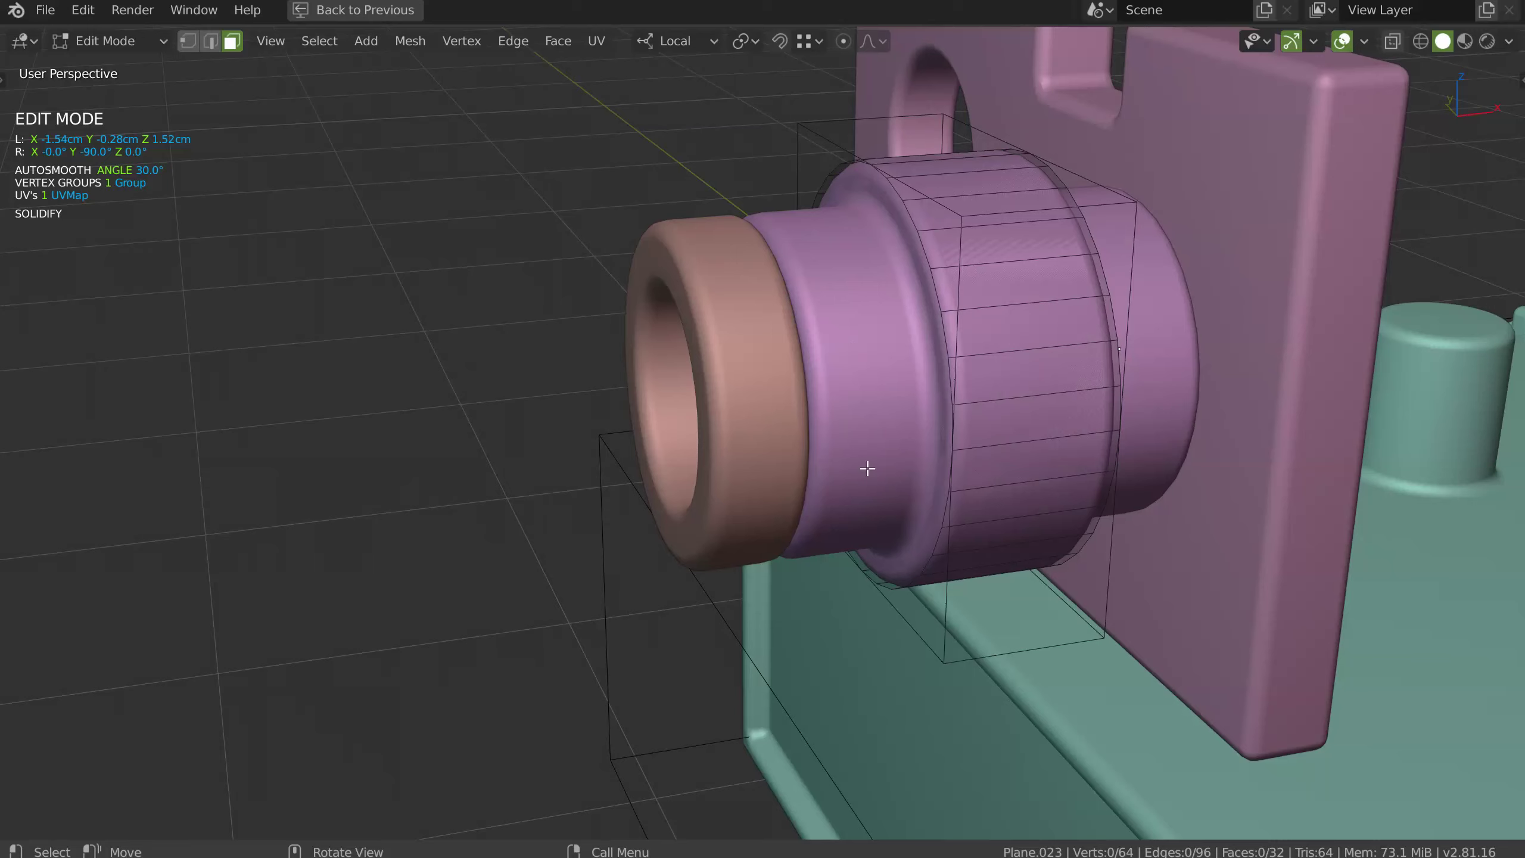
key("Tab")
middle_click_drag(913, 391, 910, 457, "ctrl")
middle_click_drag(910, 456, 967, 433)
middle_click_drag(736, 462, 1176, 364, "shift")
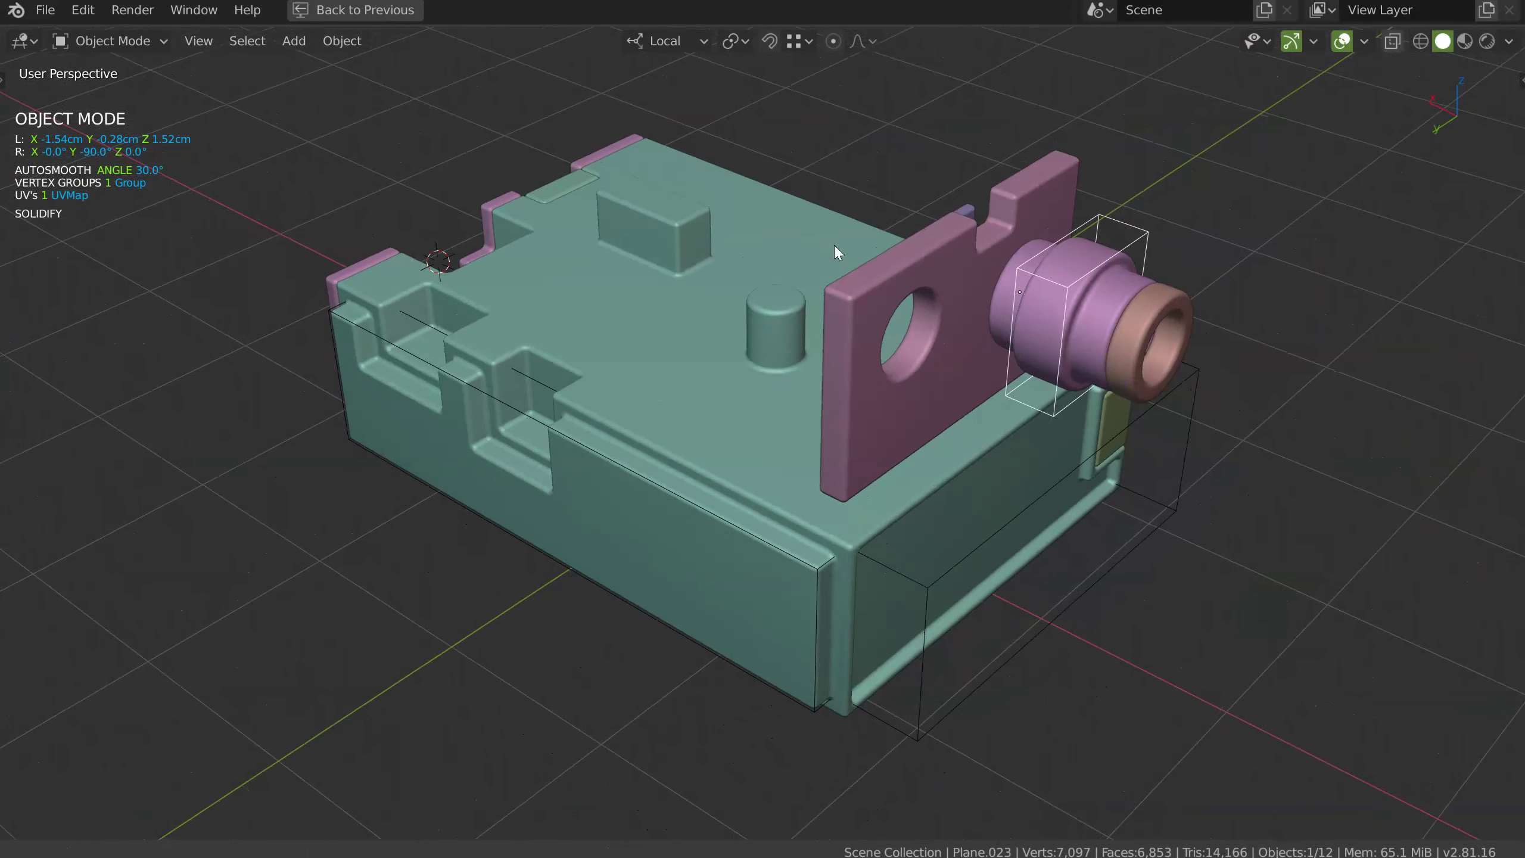
middle_click_drag(835, 244, 671, 581)
middle_click_drag(974, 416, 881, 386, "shift")
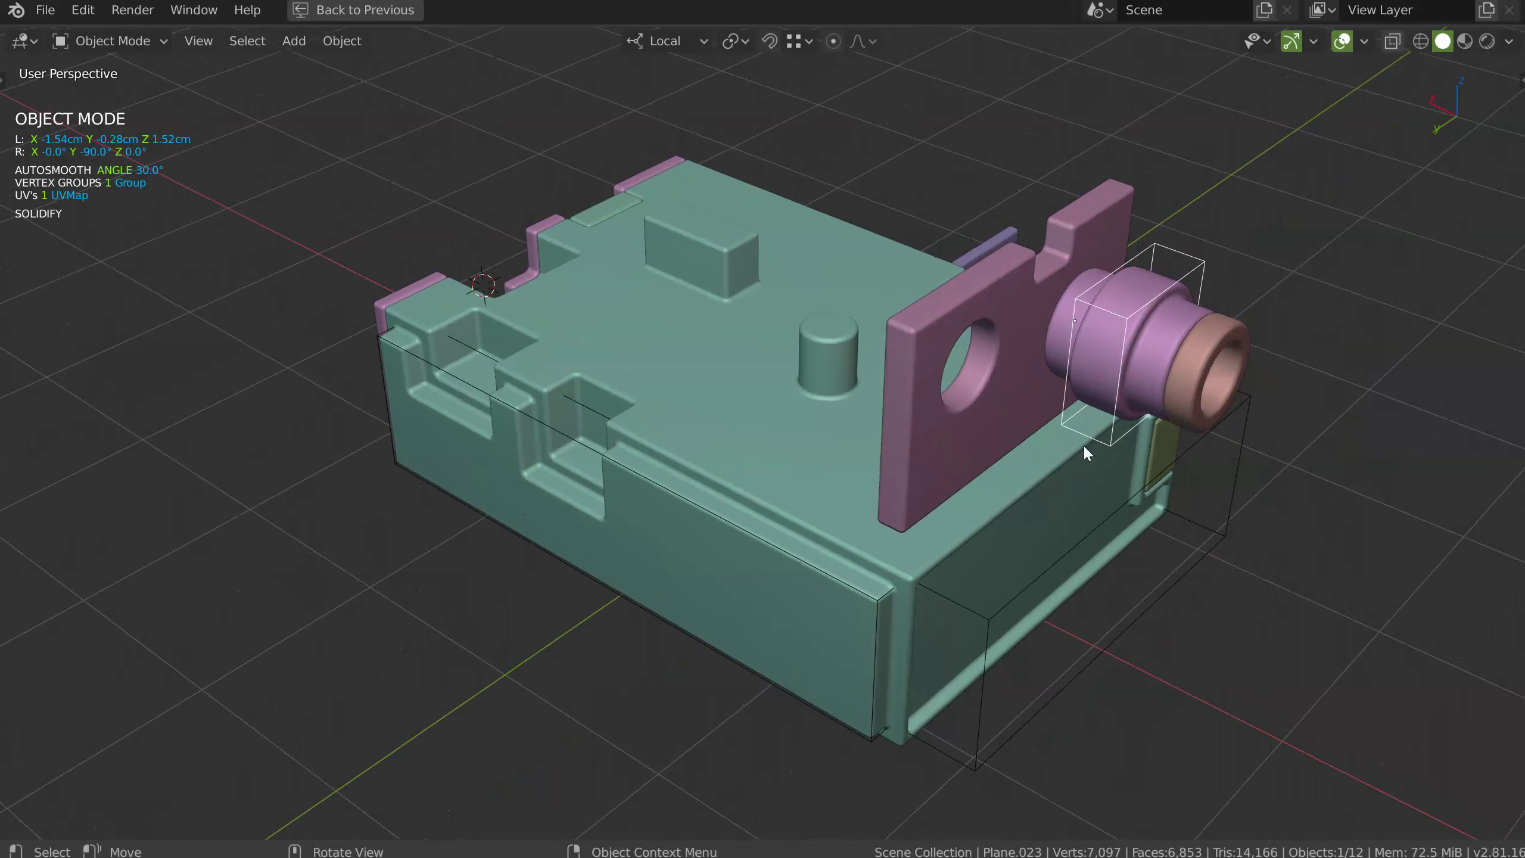
middle_click_drag(497, 238, 468, 308)
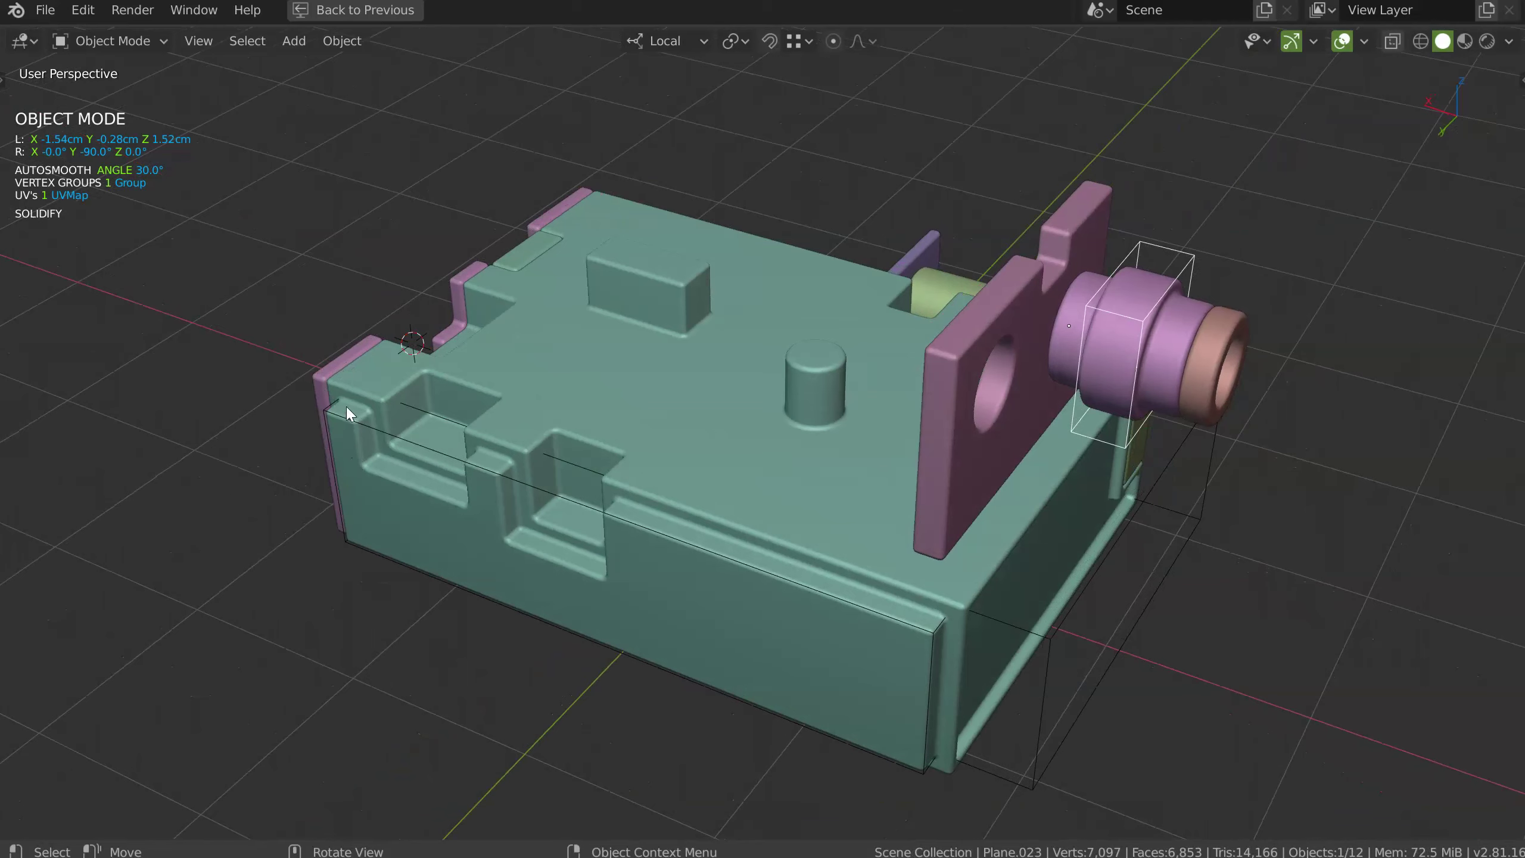
Select and delete every object in the scene, including the block, plates, tubes and cutters
middle_click_drag(1057, 433, 1109, 494)
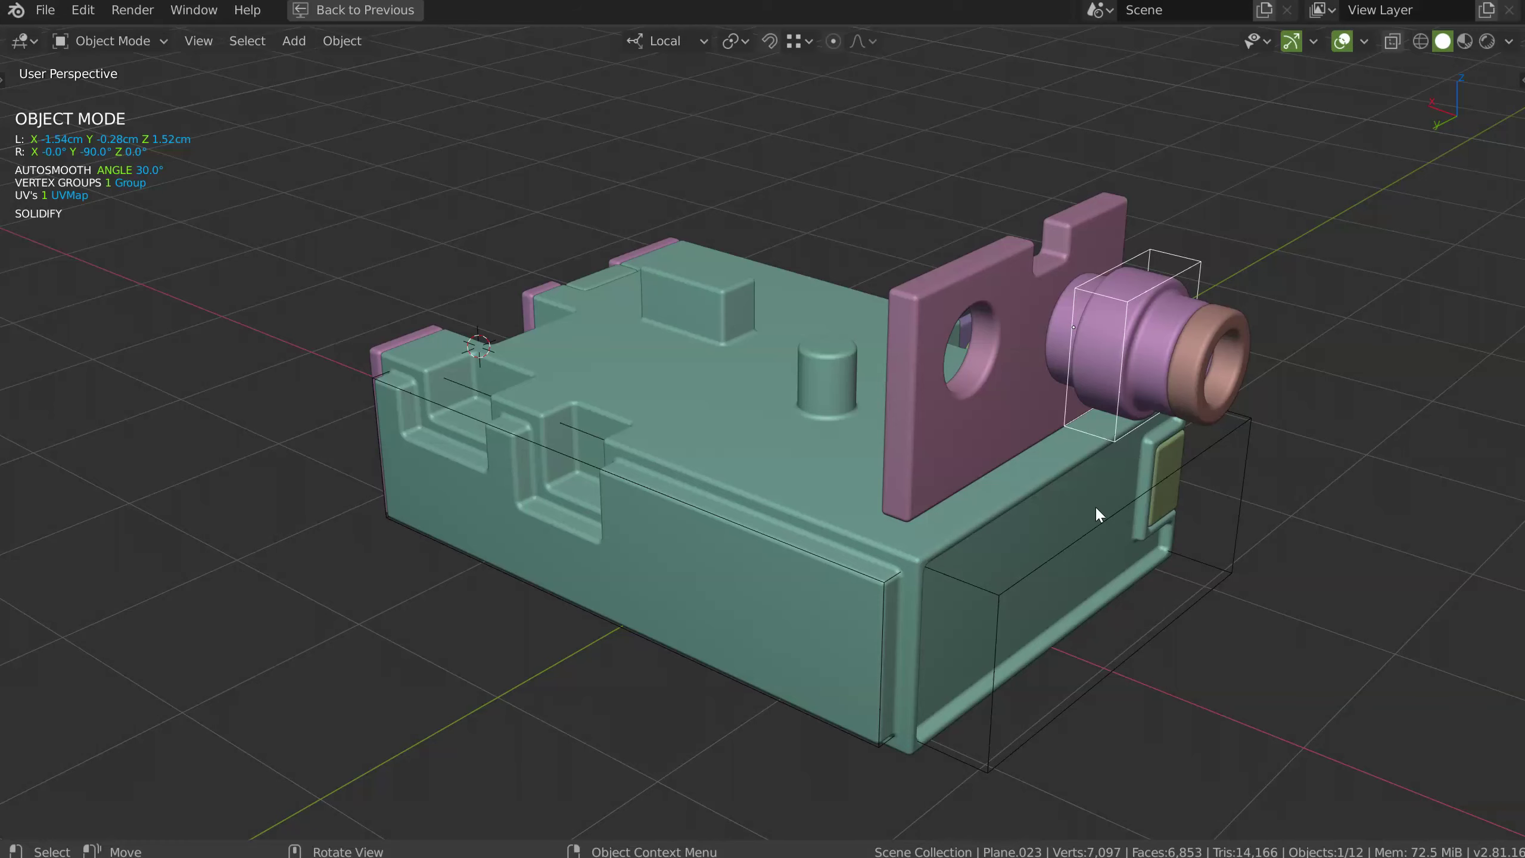
middle_click_drag(1106, 448, 802, 435)
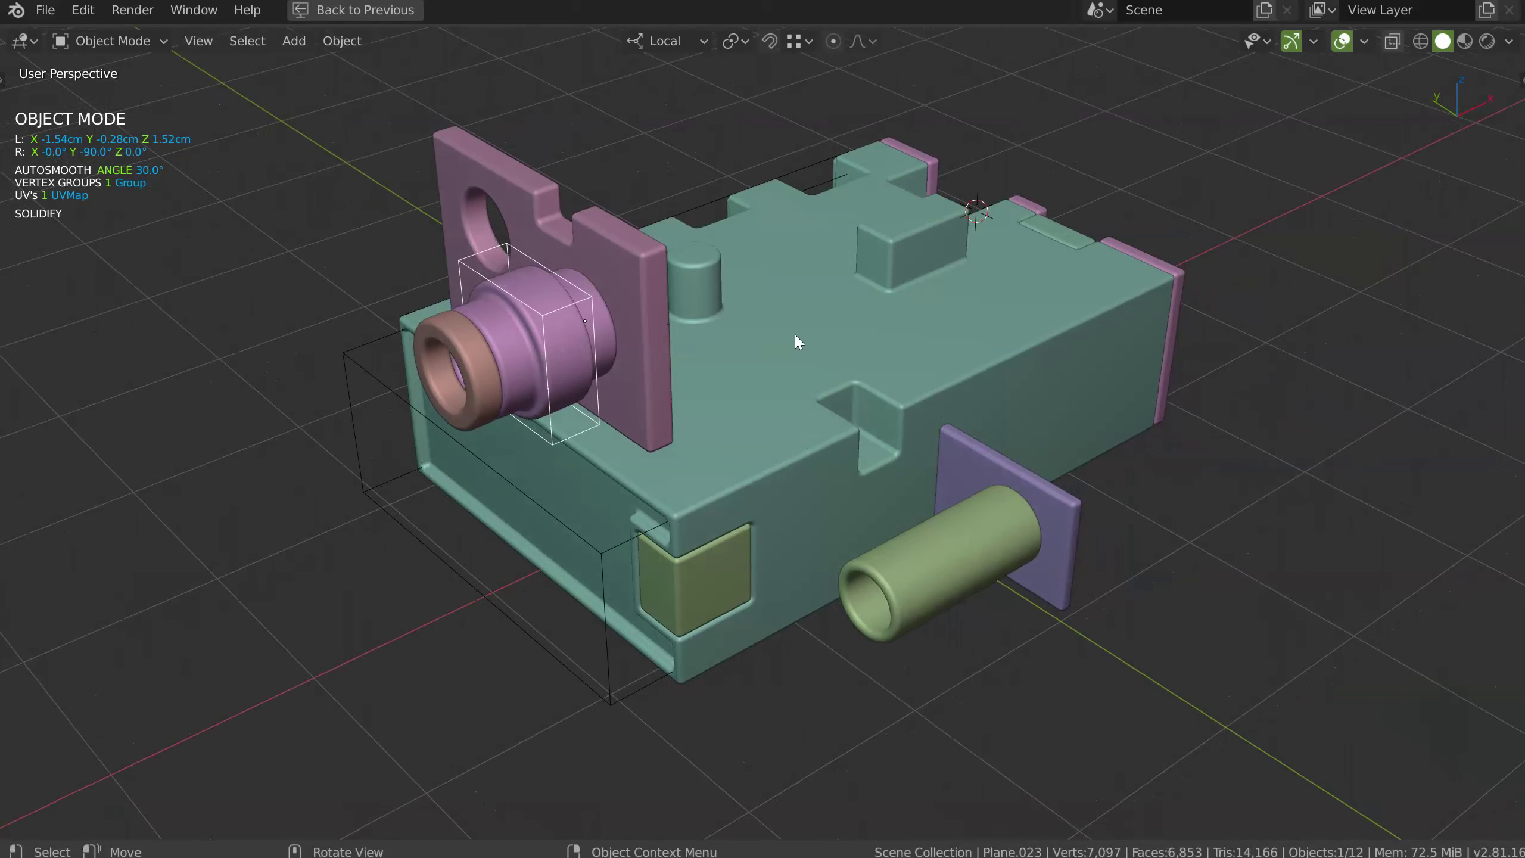
scroll(797, 341, "down", 4)
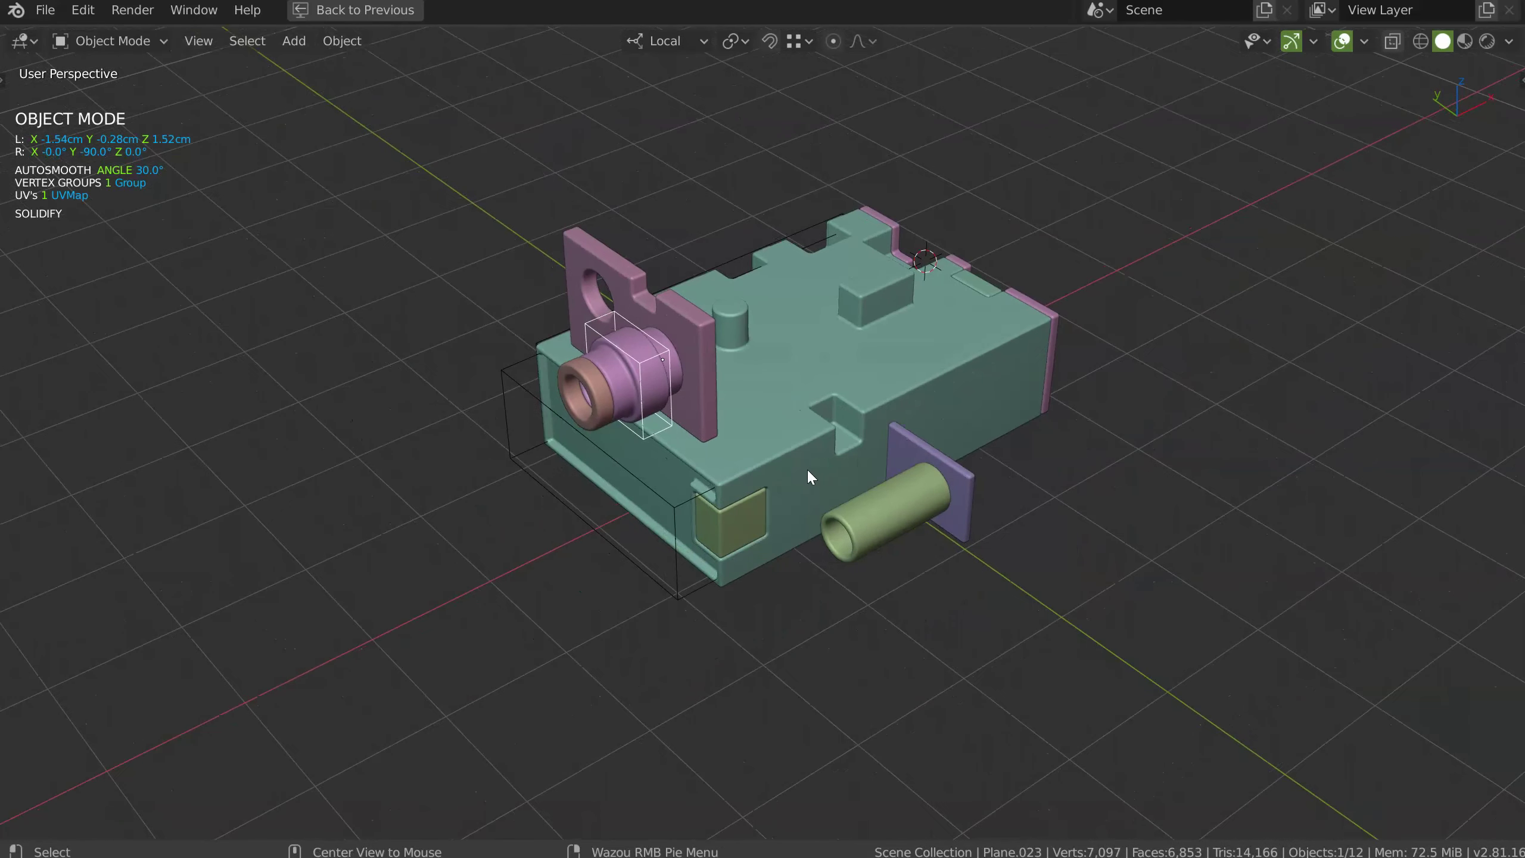
key("a")
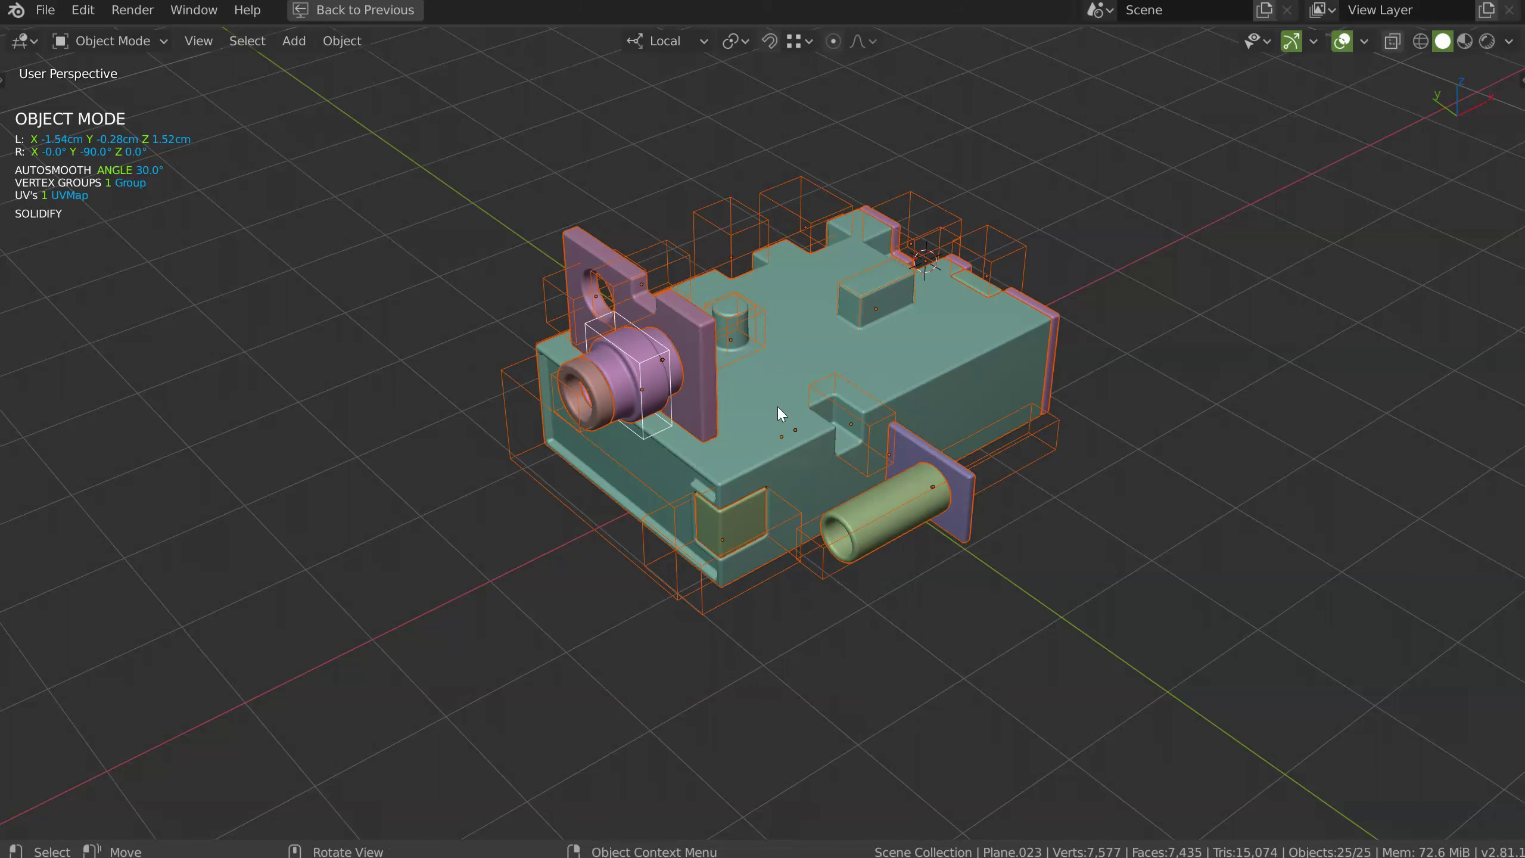
key("Delete")
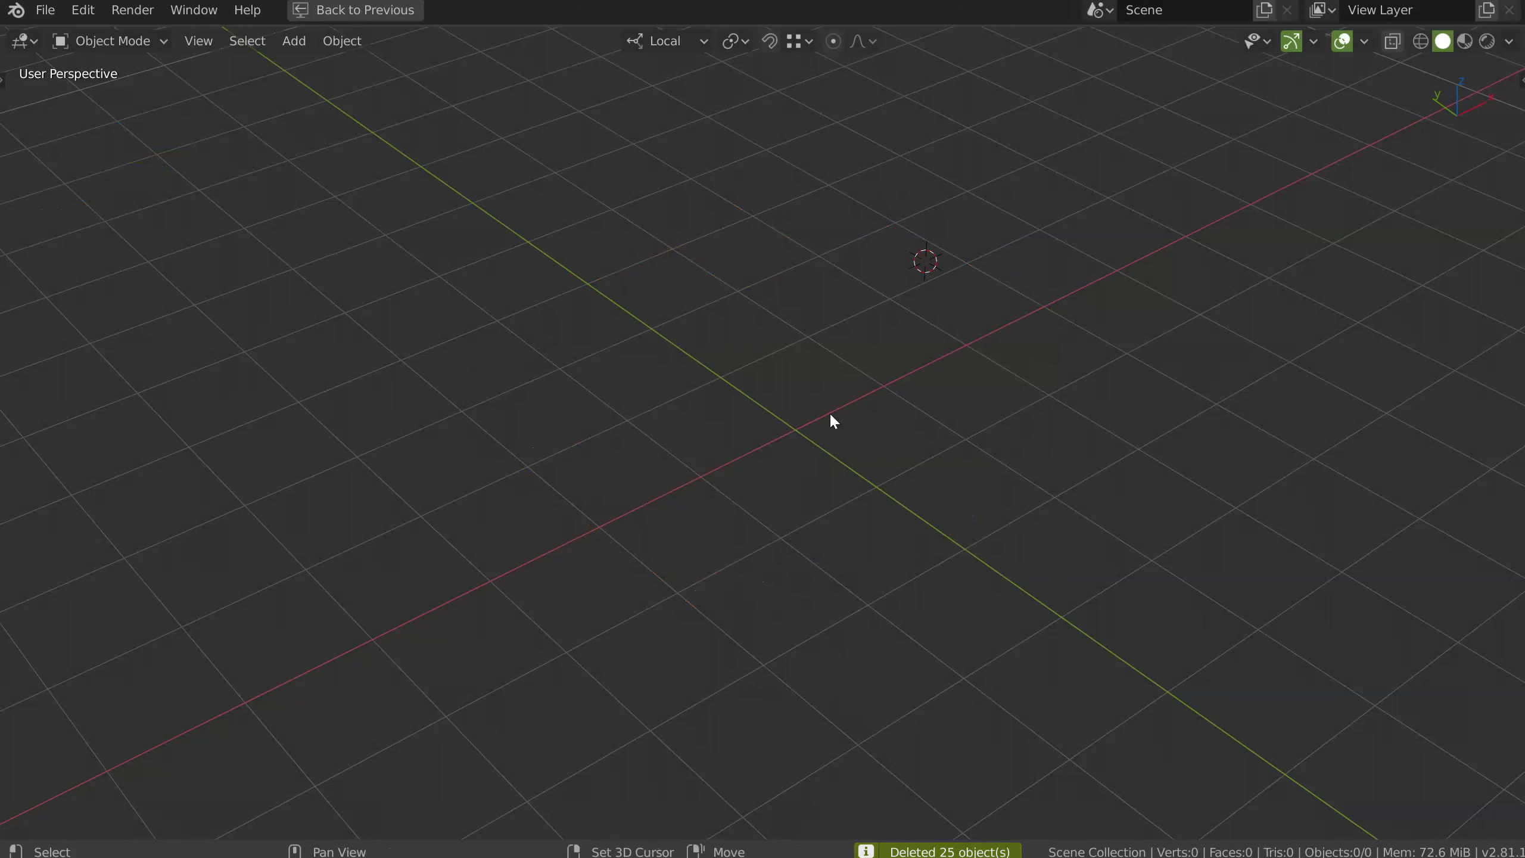
Create a new rectangular block at the world origin with the Cutter's rectangle primitive, solidified to thickness 1.197
scroll(839, 461, "up", 1)
key("space")
left_click(703, 477)
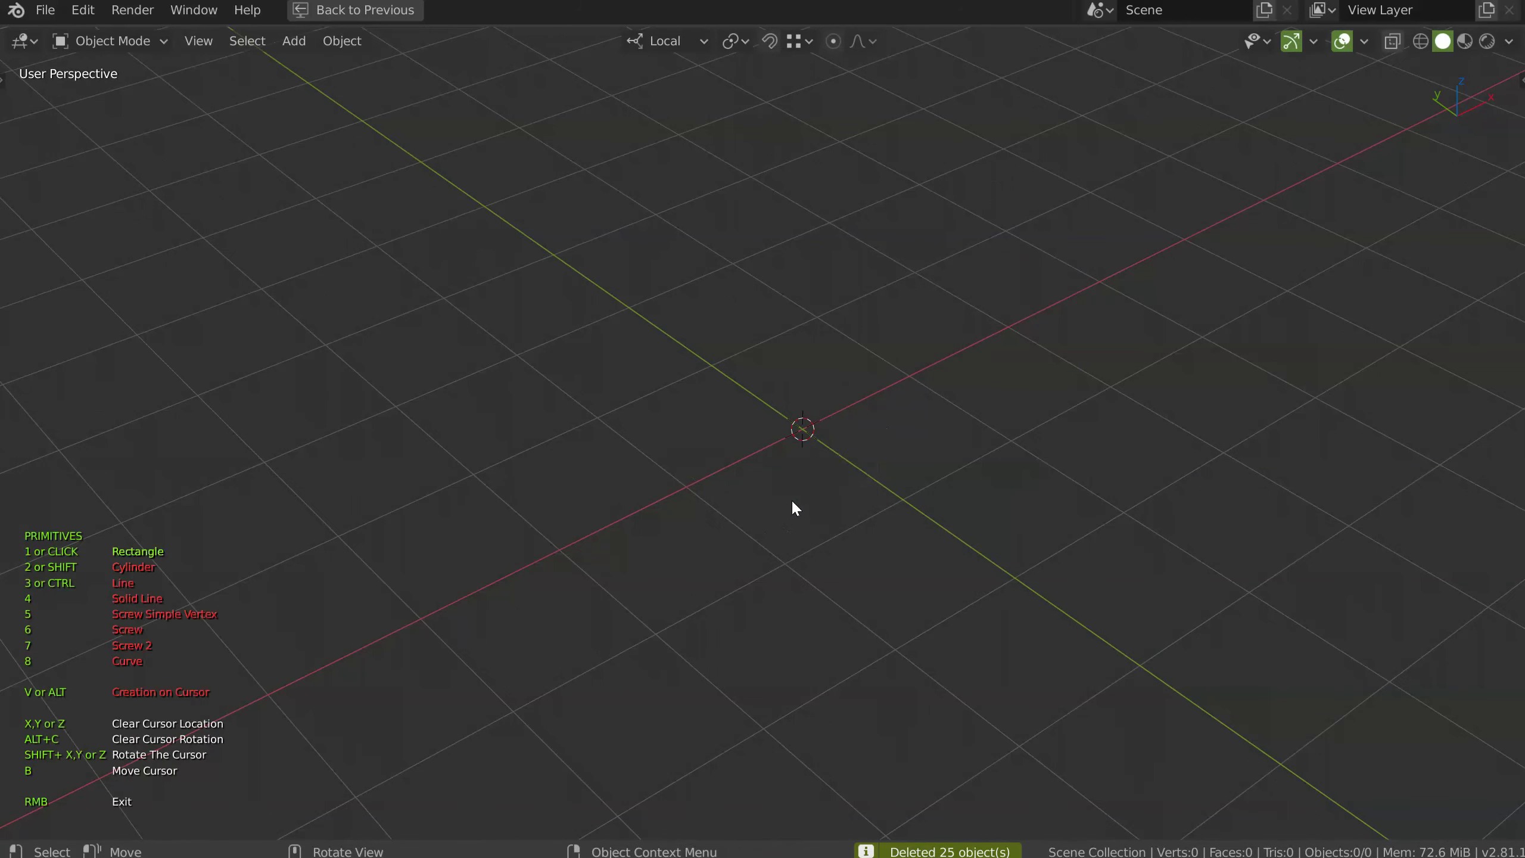
left_click(794, 494)
left_click(641, 685)
key("space")
left_click(756, 639)
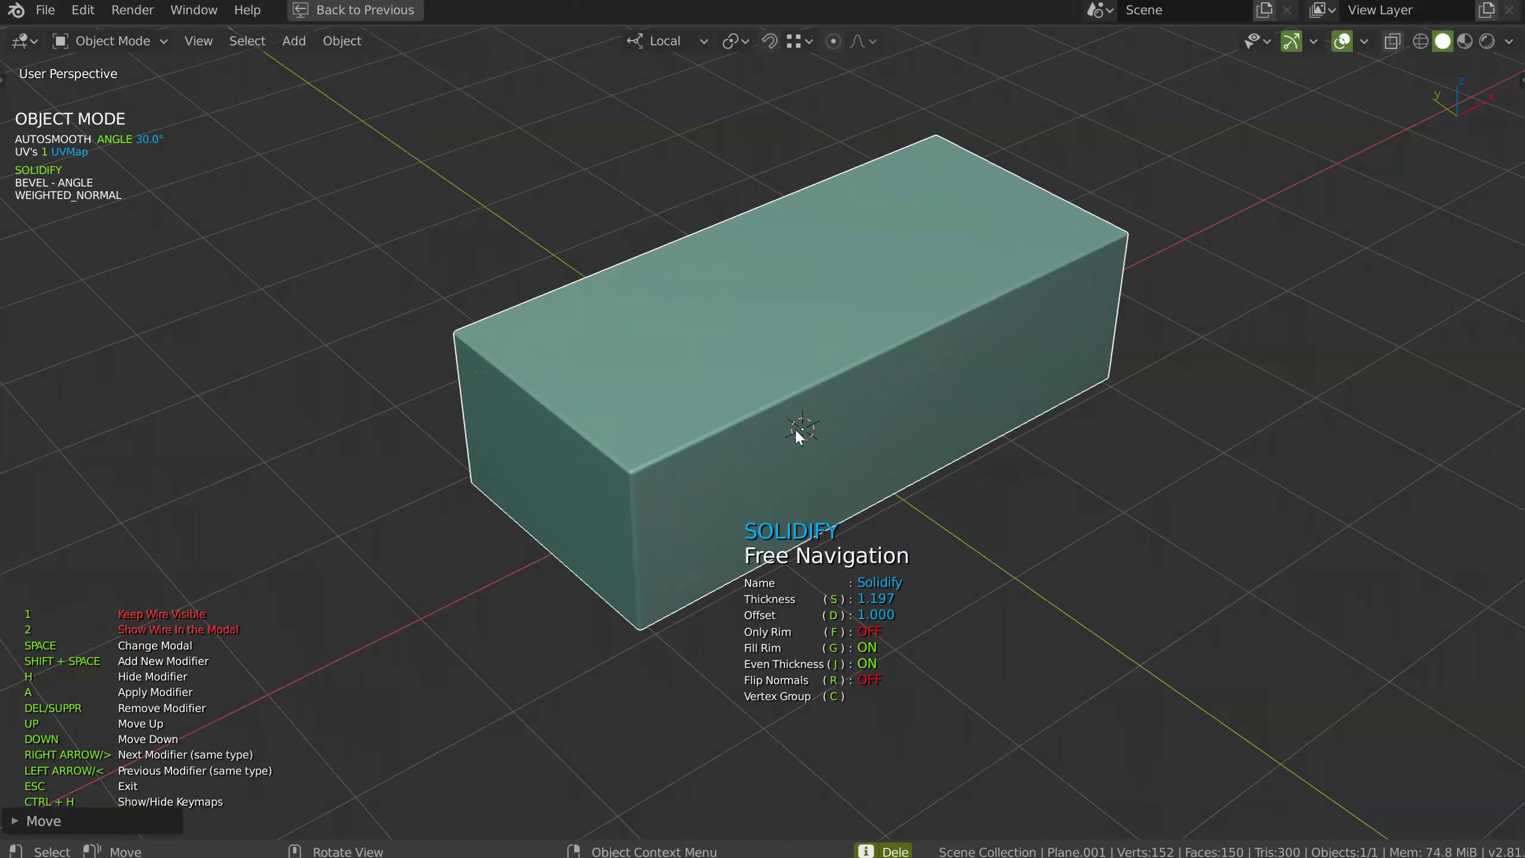
Cut a round blind hole into the block's top face near its short end, using the Cutter's cylinder primitive
scroll(823, 430, "up", 2)
middle_click_drag(830, 432, 948, 498, "shift")
key("space")
left_click(696, 466)
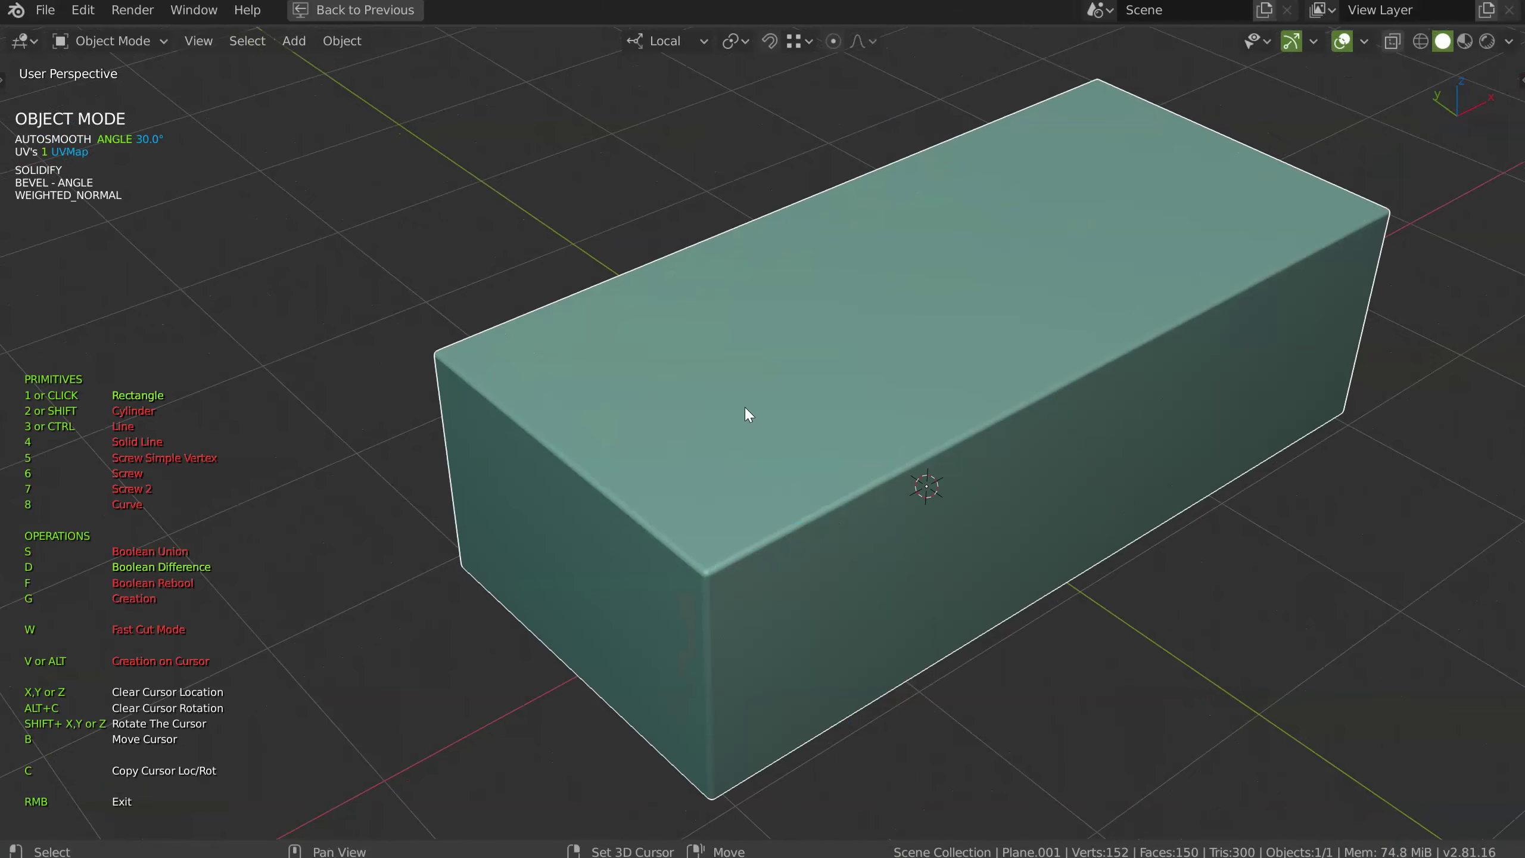
left_click(744, 406, "shift")
left_click(828, 446)
left_click(858, 444)
Create a separate cylinder plug inside the hole with displace midlevel 0.050, solidify thickness 0.529 and offset -0.999
middle_click_drag(856, 444, 783, 415)
scroll(884, 387, "up", 2)
key("alt+q")
left_click(717, 434)
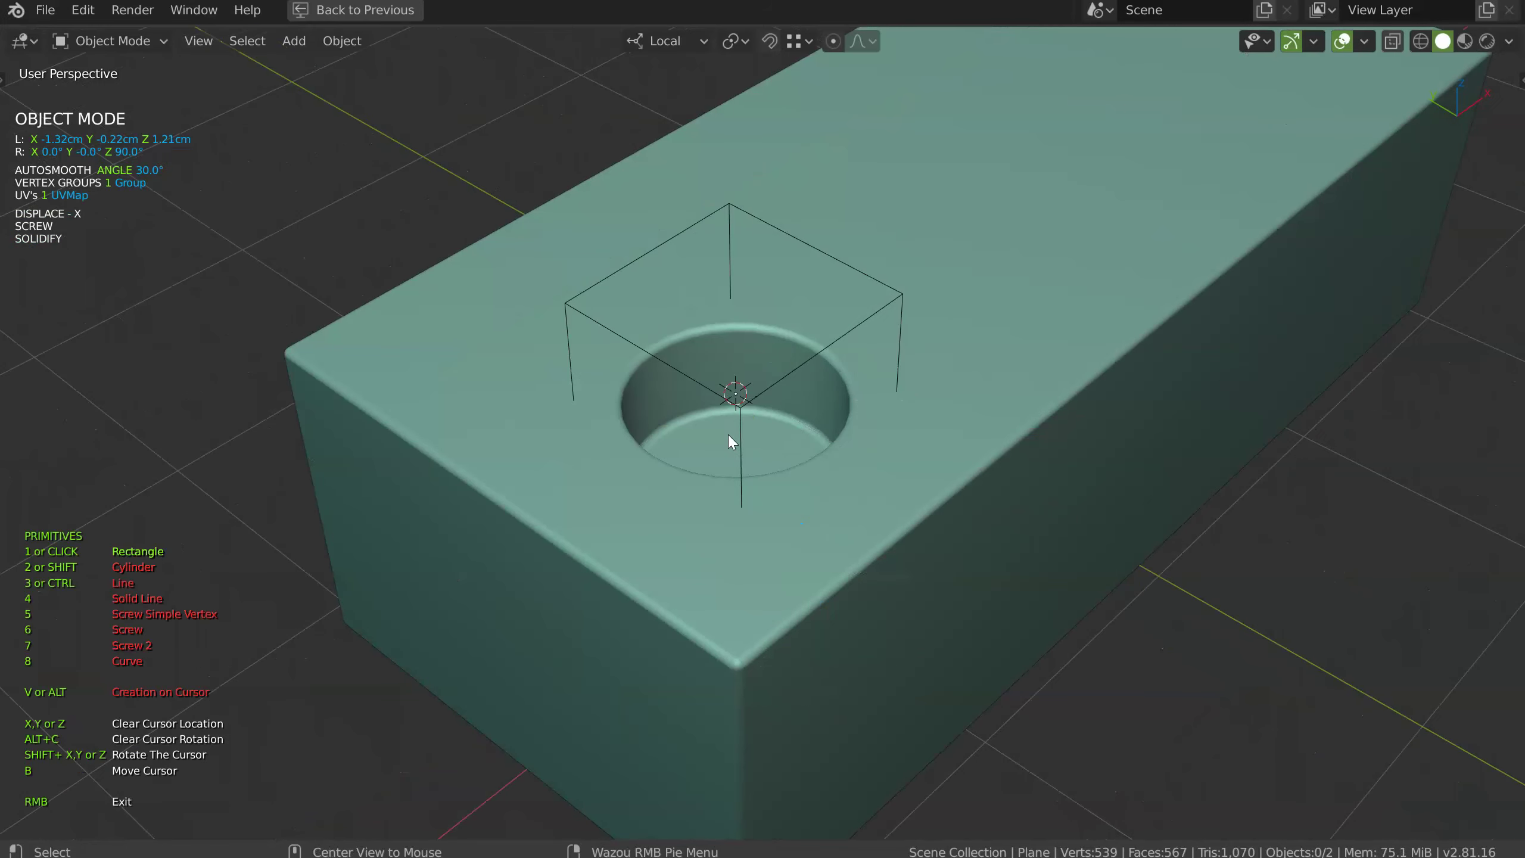
left_click(799, 434)
key("d")
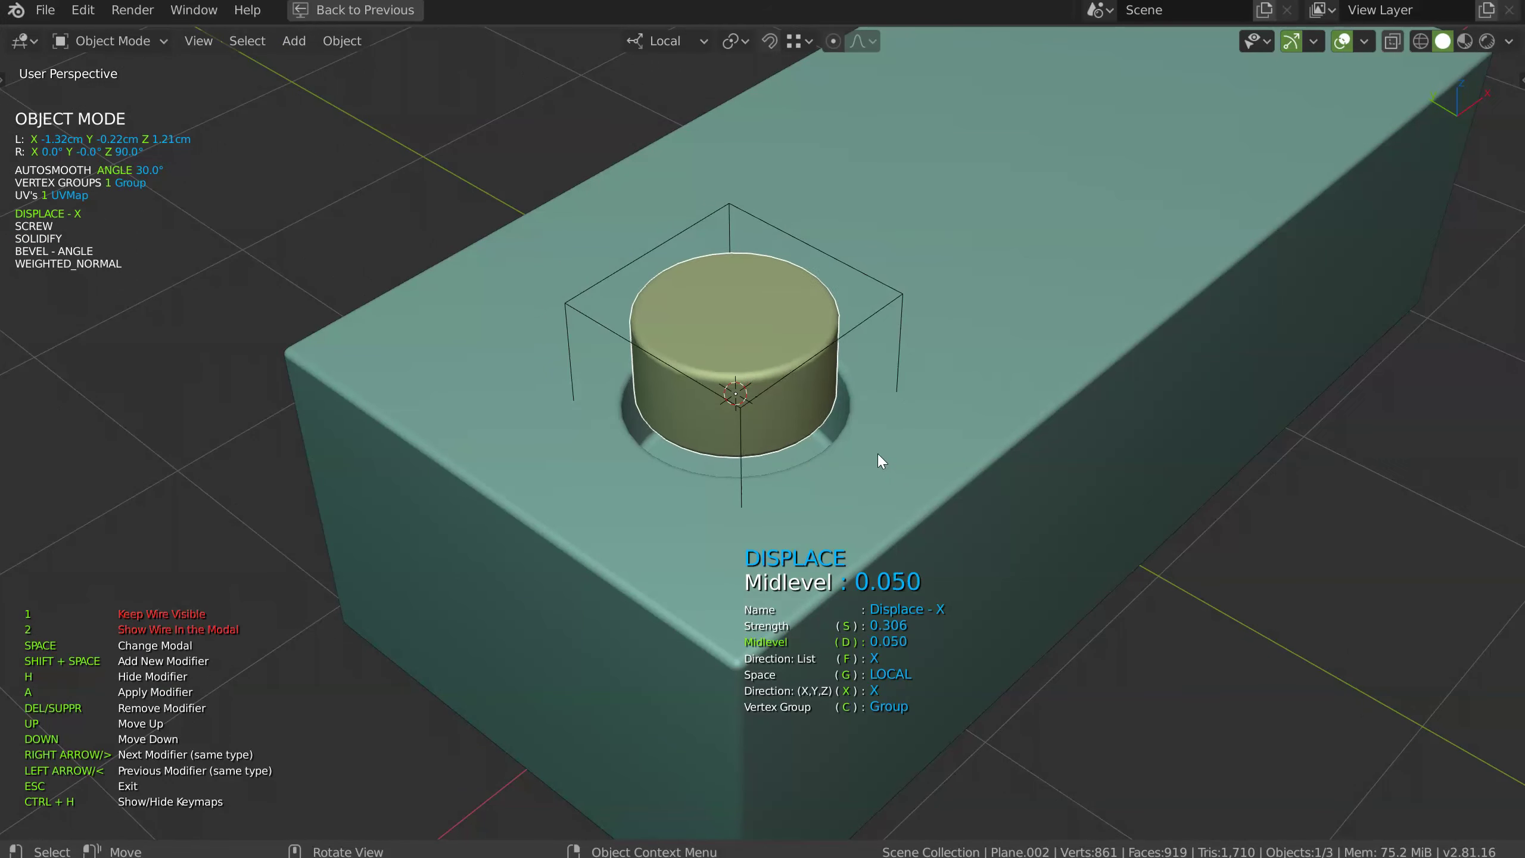
left_click(879, 458)
key("d")
key("space")
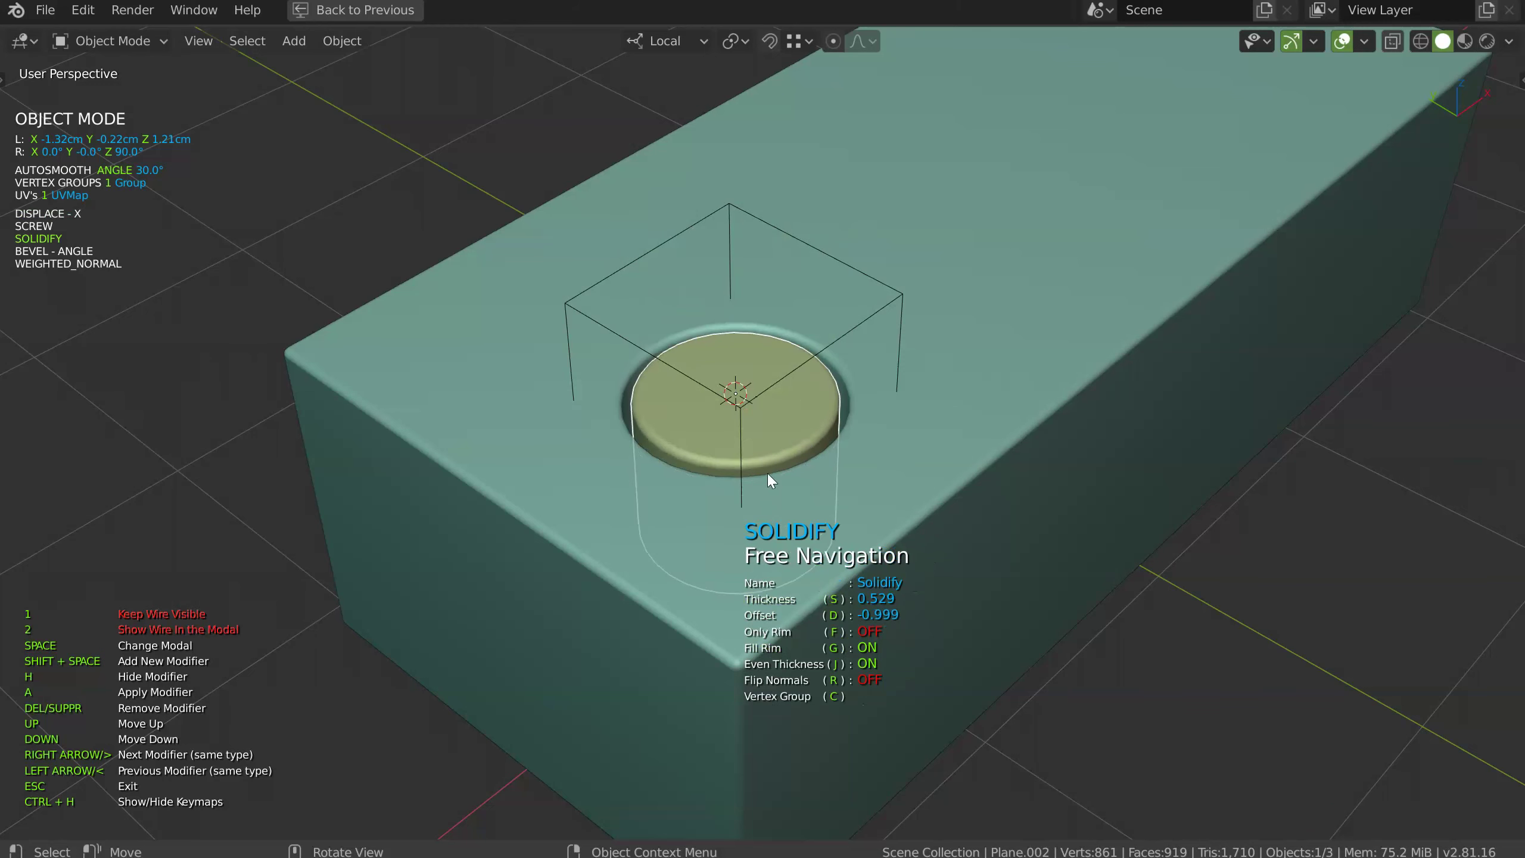
Add a second angle bevel to the plug so that its top edge has a wide chamfer
middle_click_drag(768, 474, 847, 420)
key("space")
left_click(1021, 423)
key("d")
key("shift+space")
key("space")
middle_click_drag(897, 440, 855, 411)
scroll(856, 410, "up", 2)
Cut a centred rectangular slot into the plug's top with the Cutter, using thickness 0.397 and offset 0.000
right_click(882, 402)
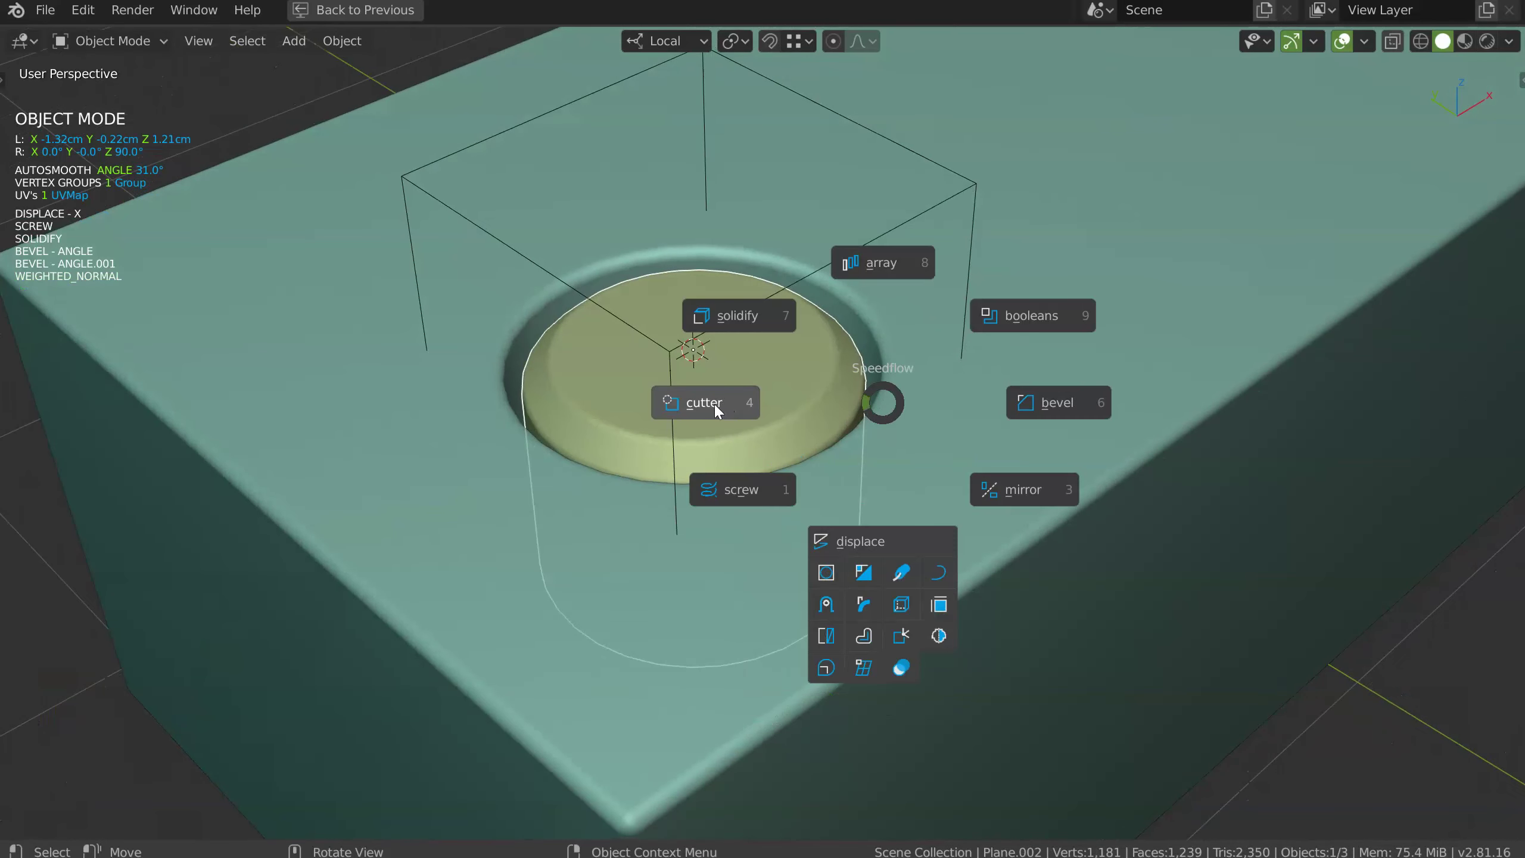
left_click(714, 401)
left_click(661, 404)
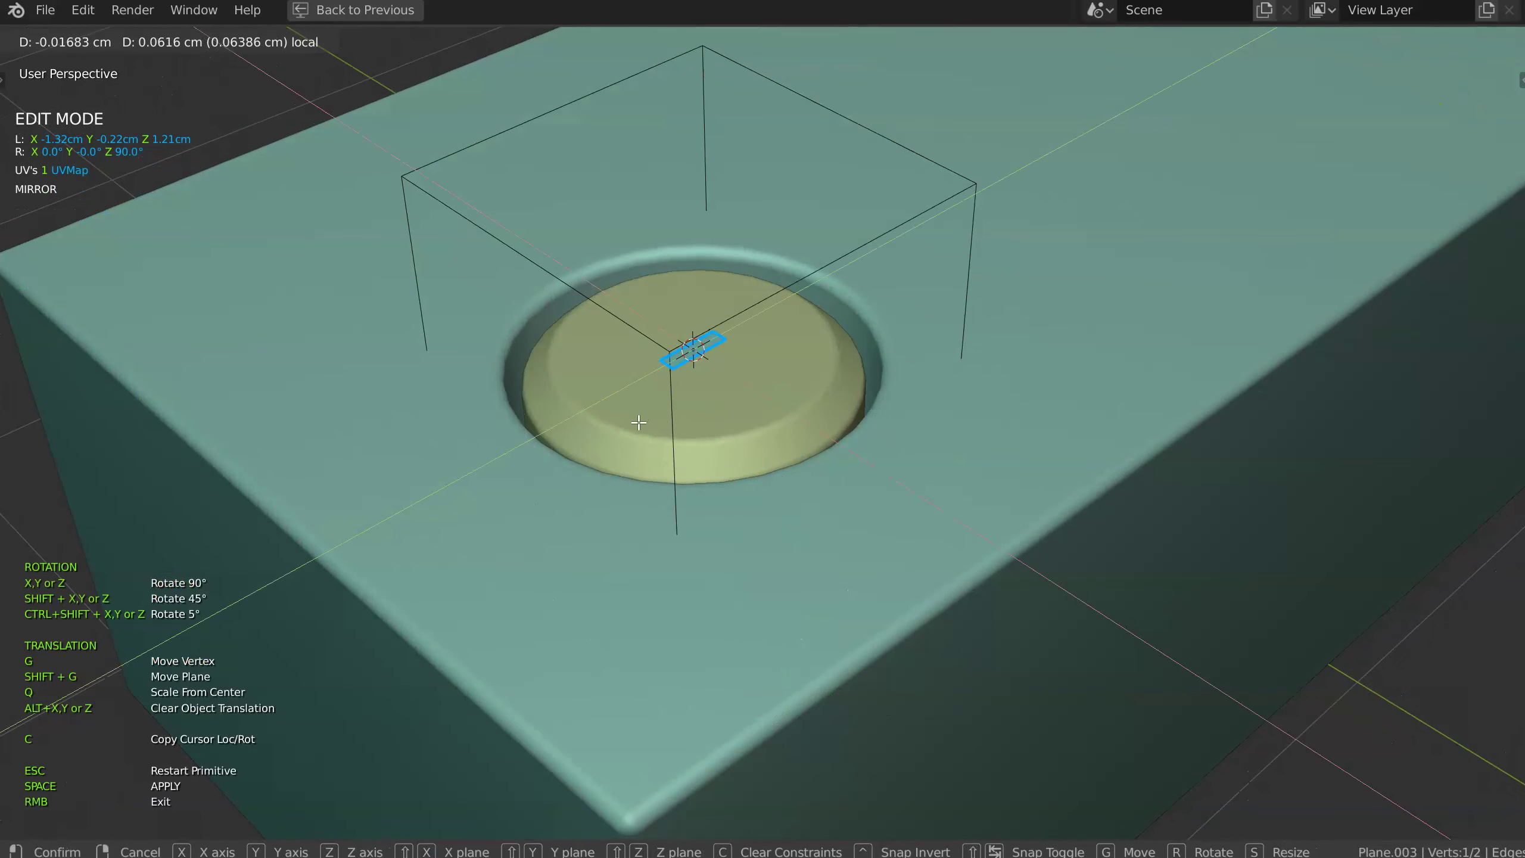
left_click(596, 466)
key("space")
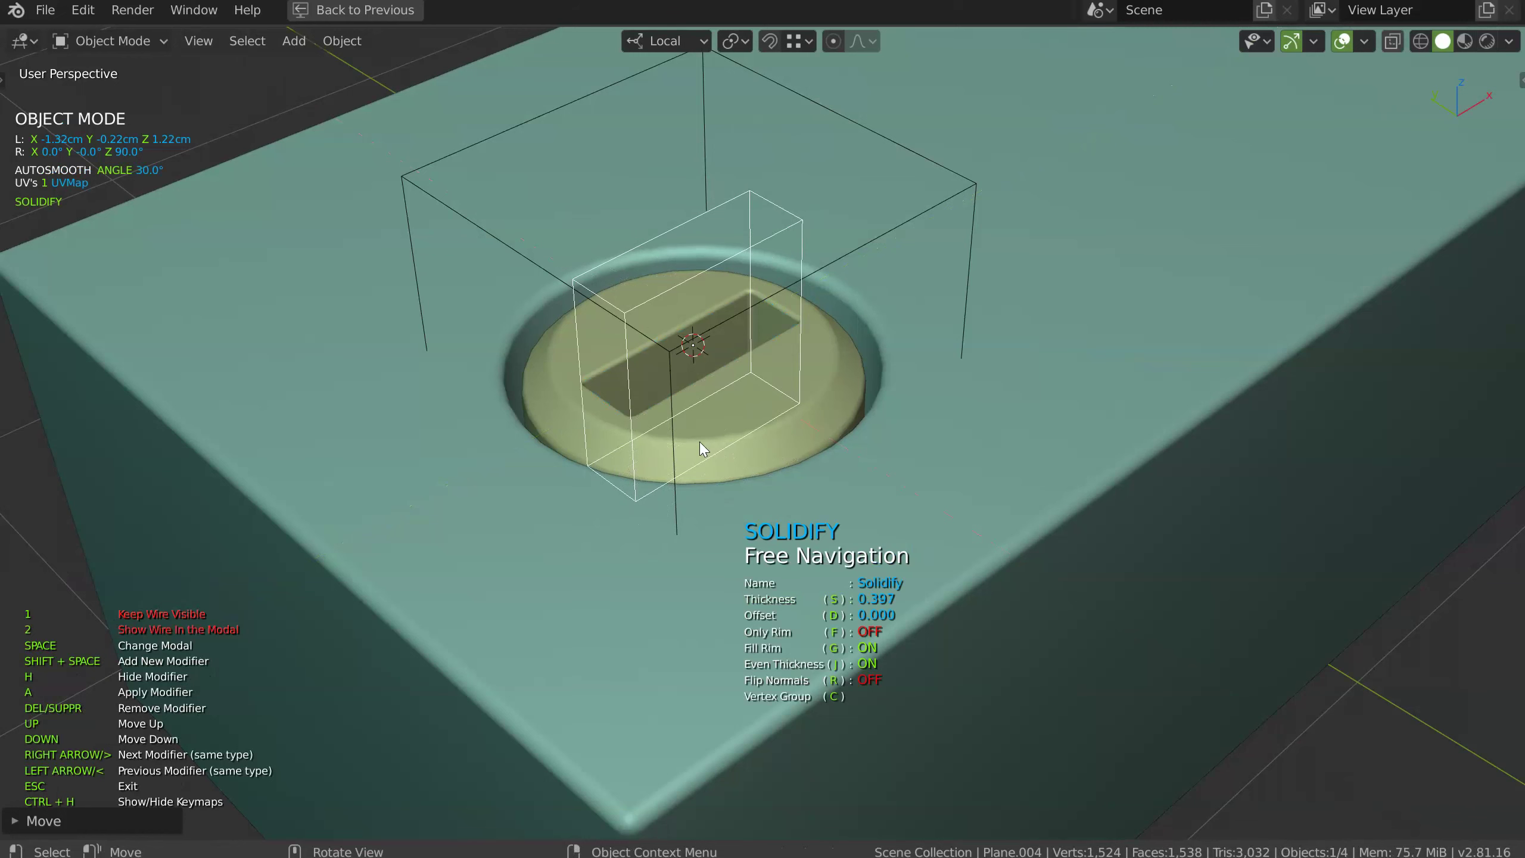
Round the slot's corners with a vertex-only bevel of width 0.032 and 4 segments
key("Tab")
right_click(709, 443)
left_click(903, 445)
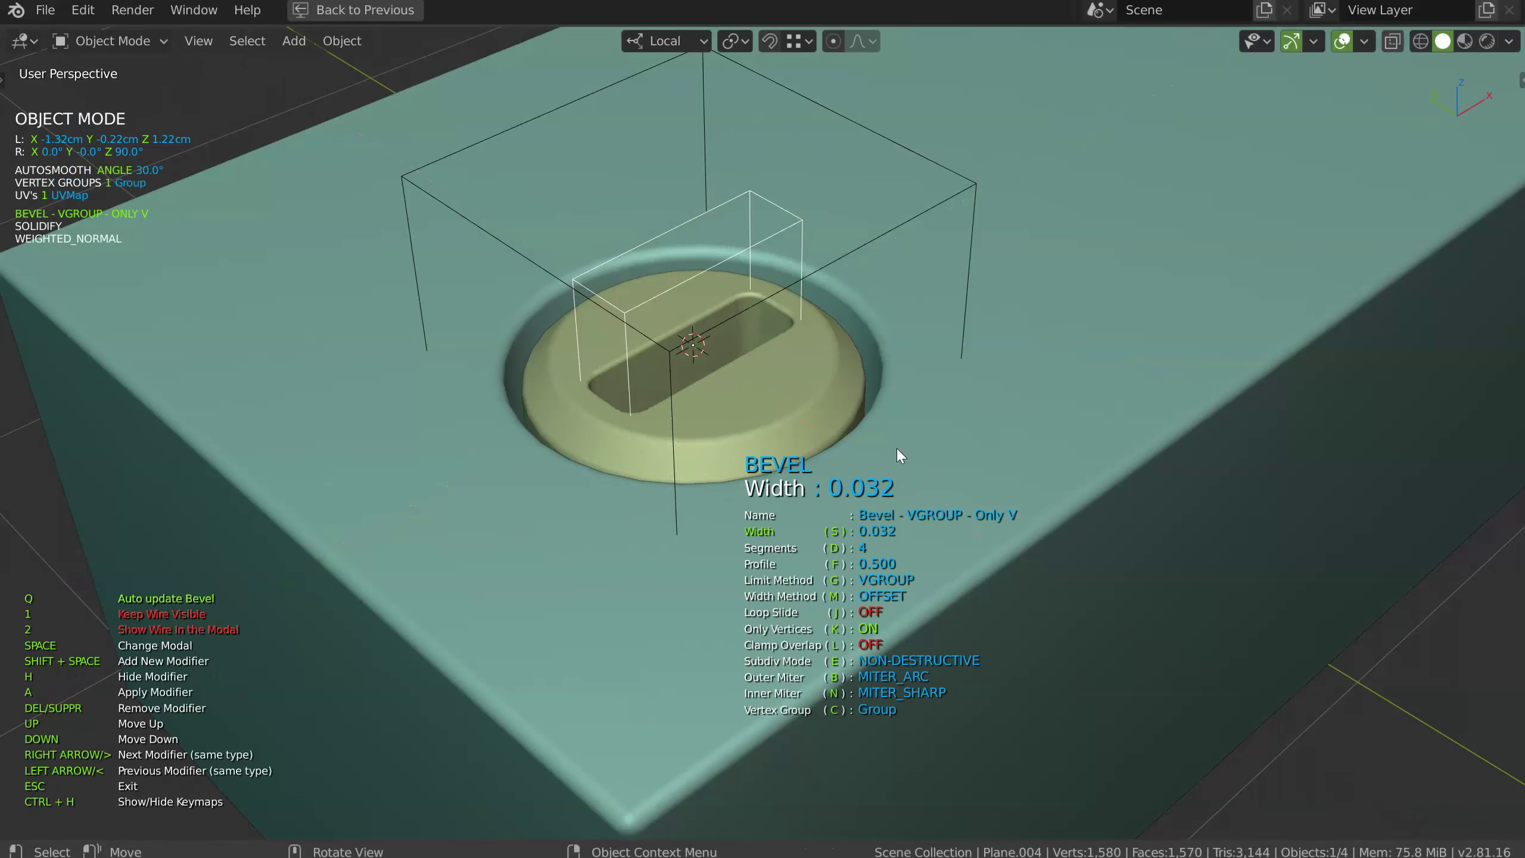
left_click(901, 448)
key("Escape")
Create a separate upright rectangular tab at the slot's centre, solidified to thickness 0.363 and offset down into the slot
middle_click_drag(775, 348, 778, 401, "shift")
middle_click_drag(778, 401, 831, 406)
key("space")
left_click(761, 443)
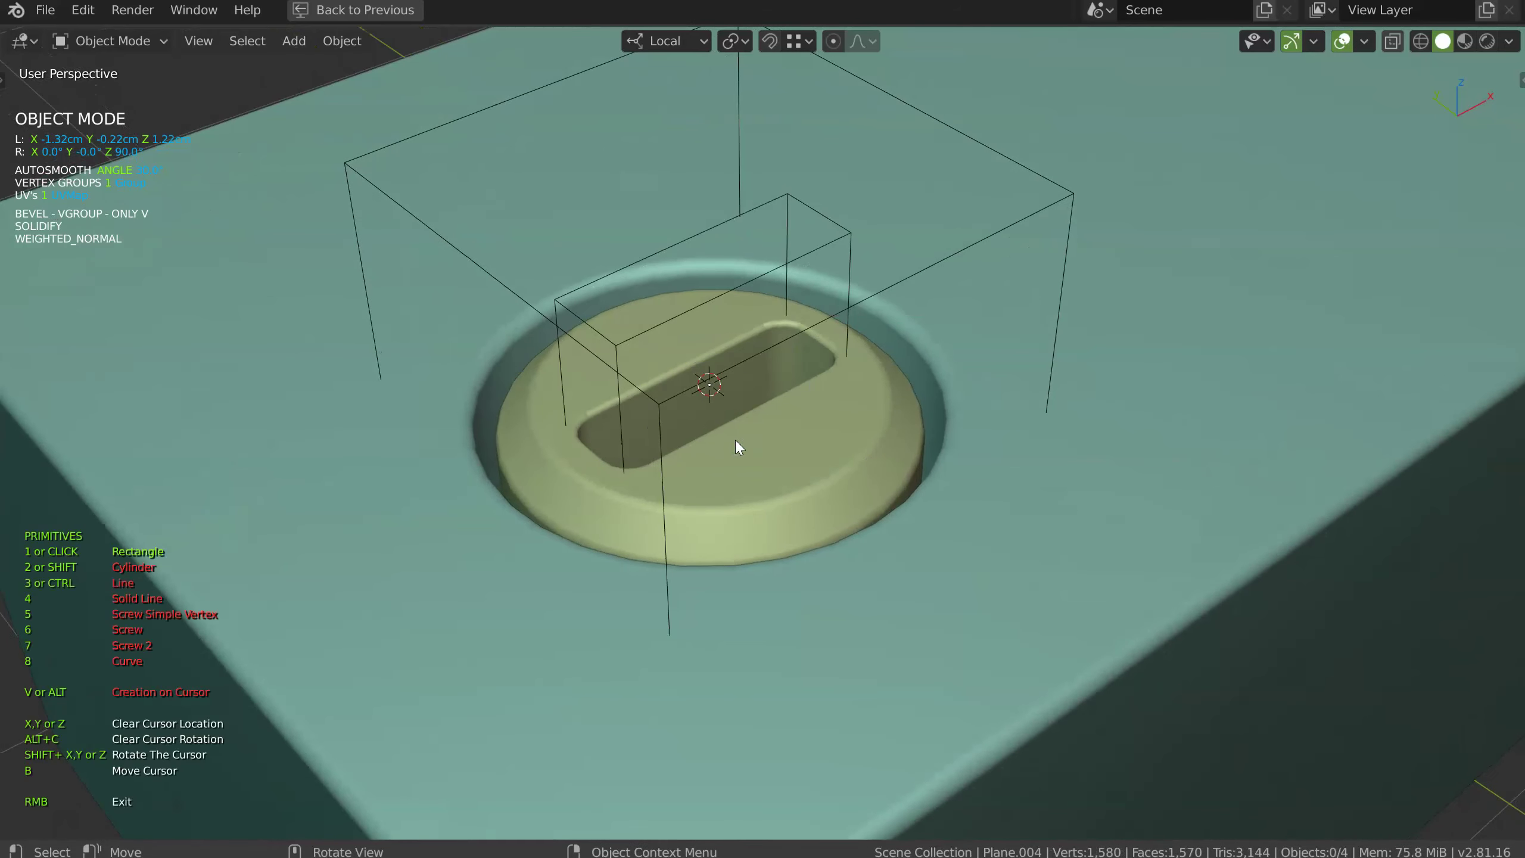
left_click(673, 417, "alt")
left_click(607, 476)
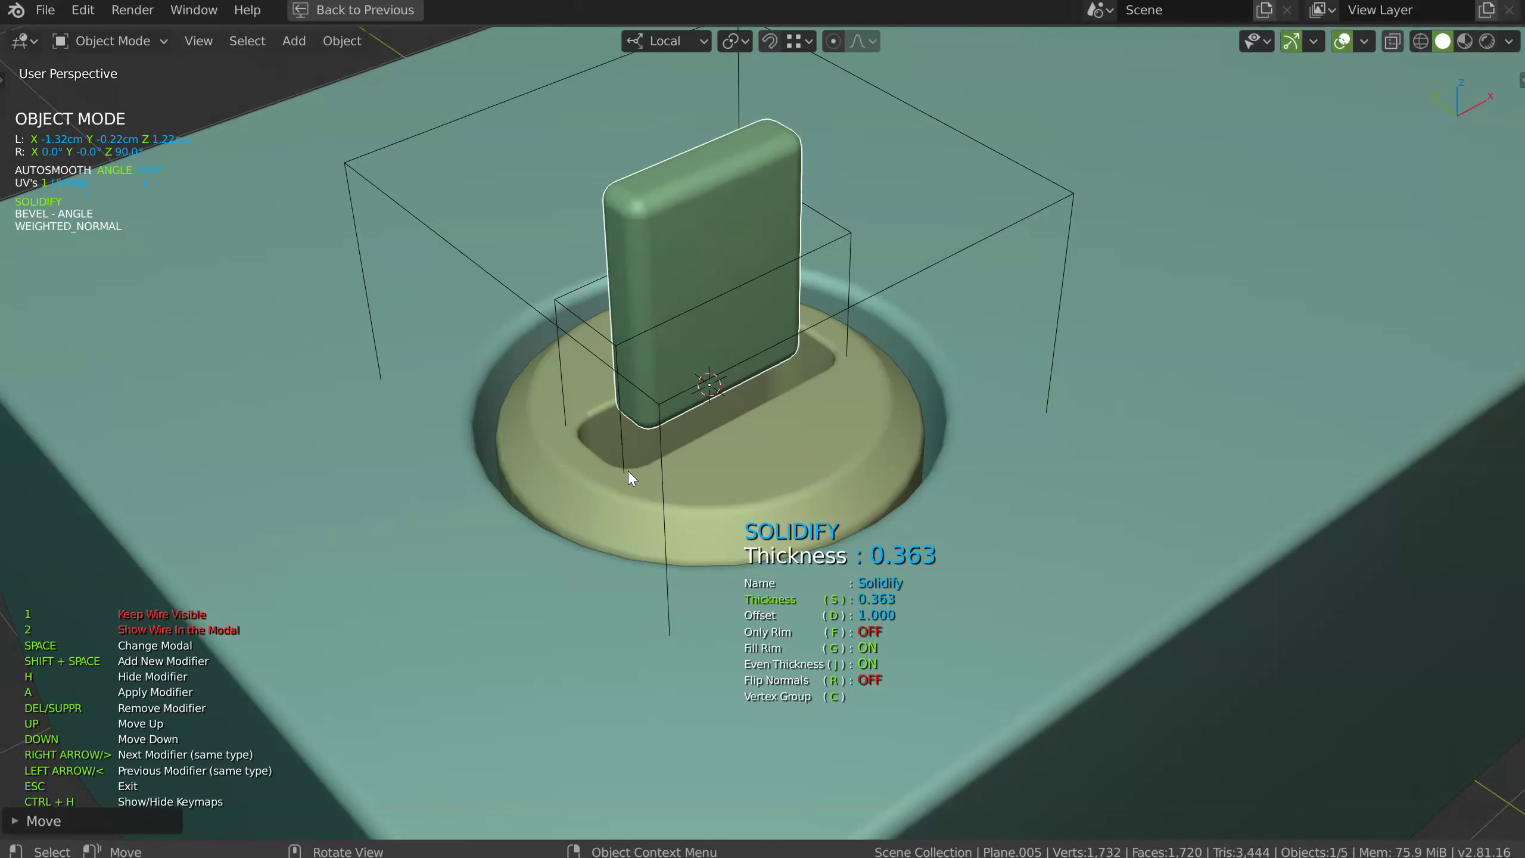
key("d")
left_click(635, 445)
Parent the tab, slot cutter and plug to the hole's cutter with Object (Keep Transform)
middle_click_drag(635, 445, 782, 377)
middle_click_drag(757, 447, 790, 354)
left_click(755, 237)
left_click(786, 345, "shift")
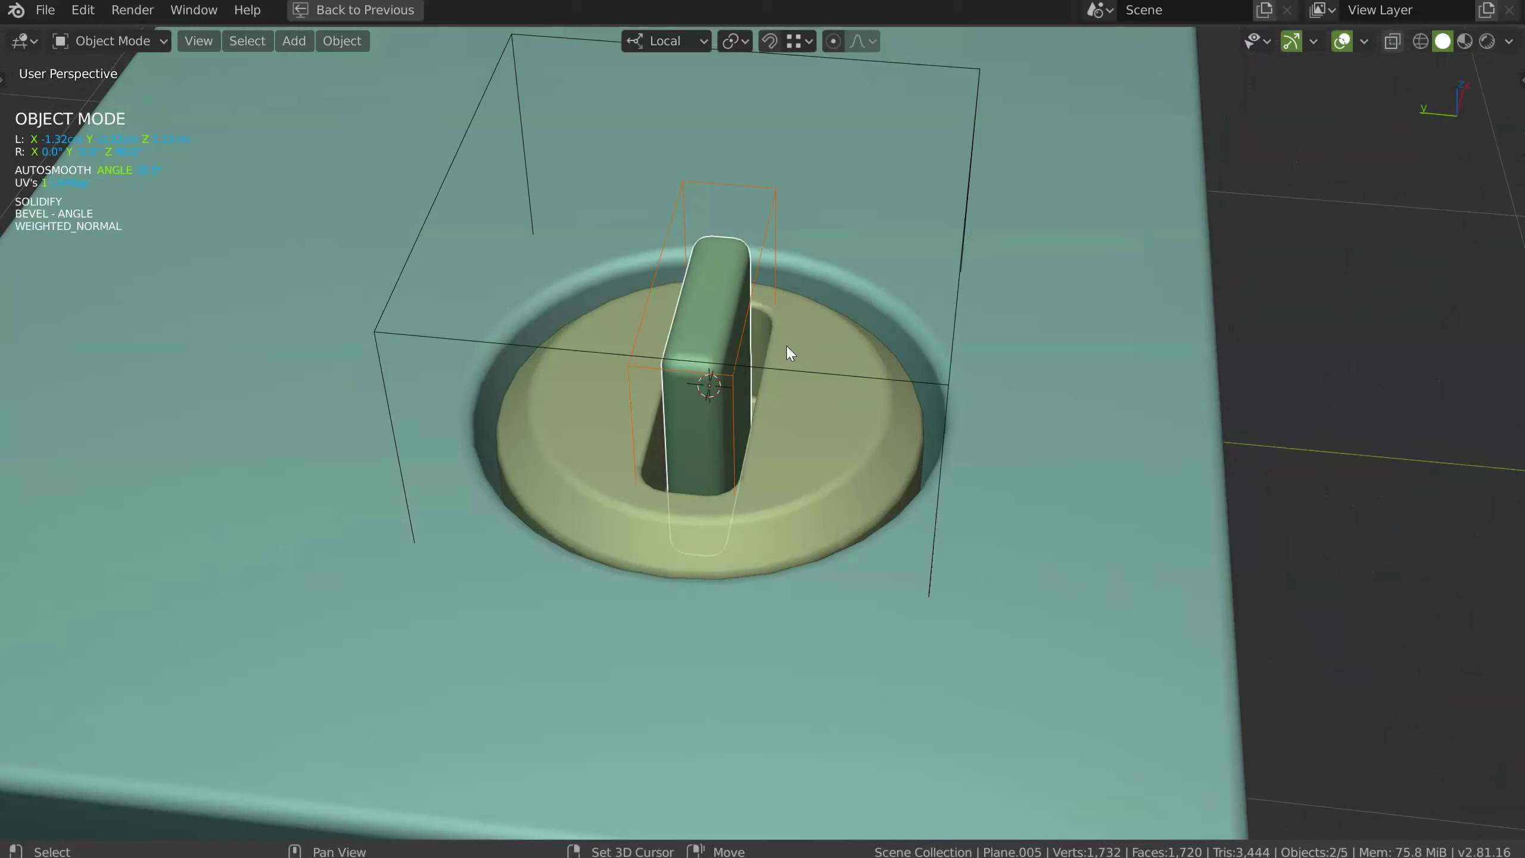
left_click(948, 383, "shift")
middle_click_drag(947, 384, 886, 351)
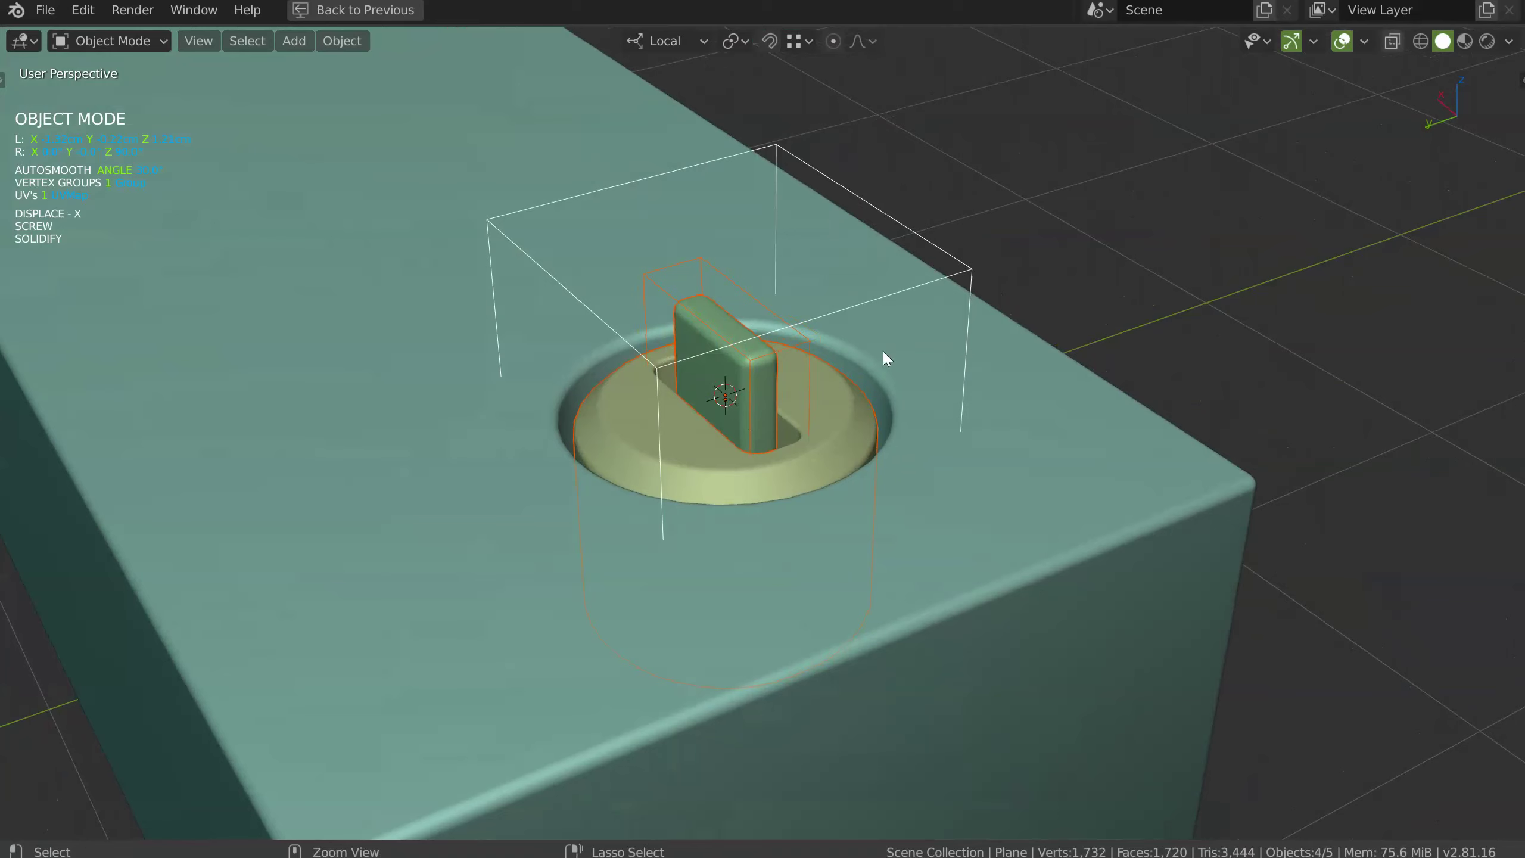
key("ctrl+p")
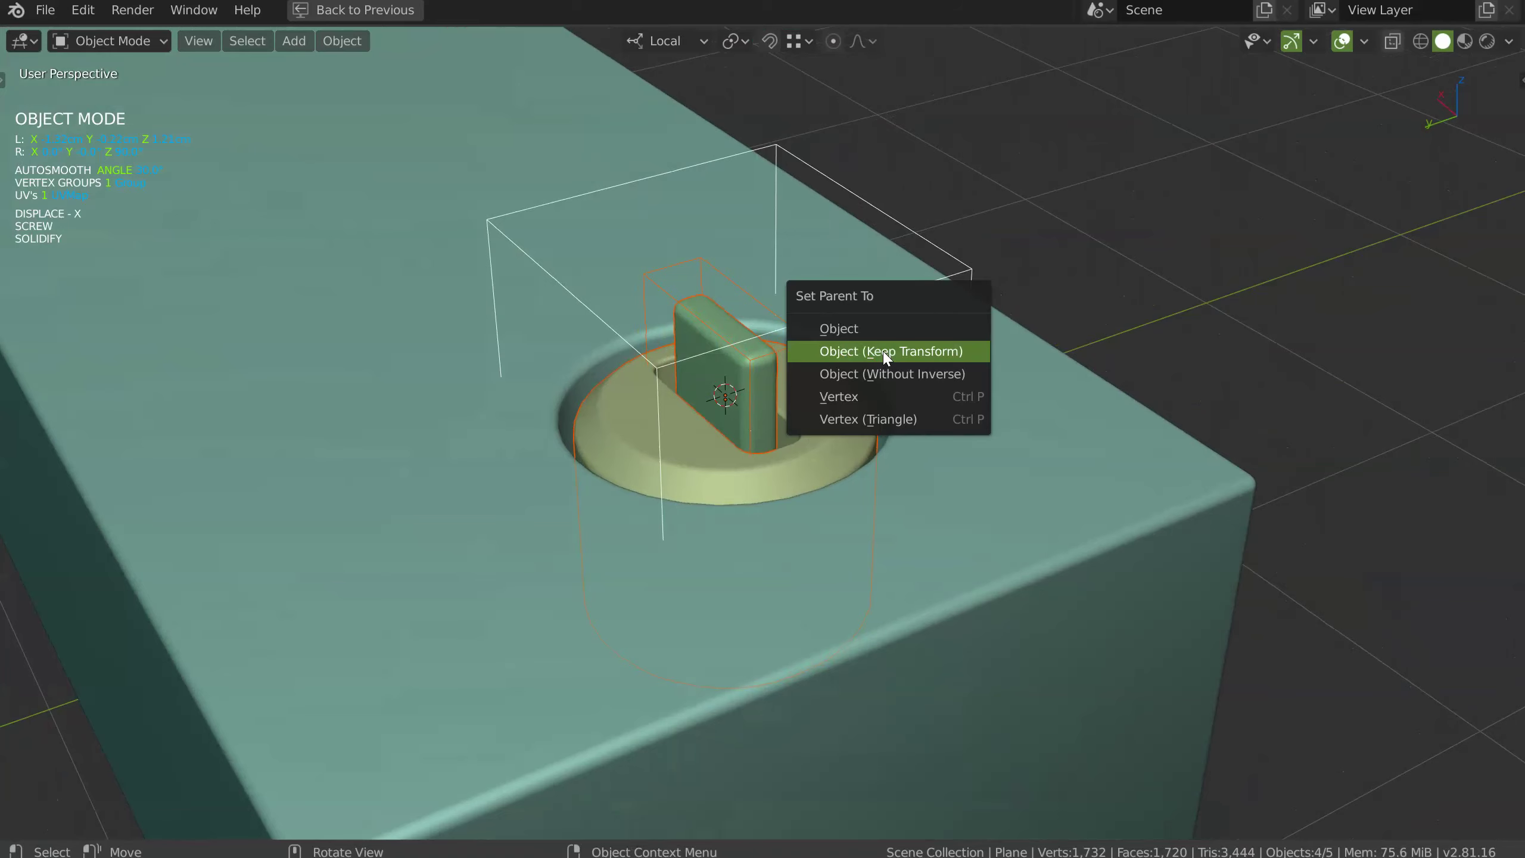
left_click(887, 354)
Select the block and read the Cutter tool's modifier-key options
middle_click_drag(912, 375, 860, 441)
scroll(729, 534, "down", 3)
left_click(892, 447)
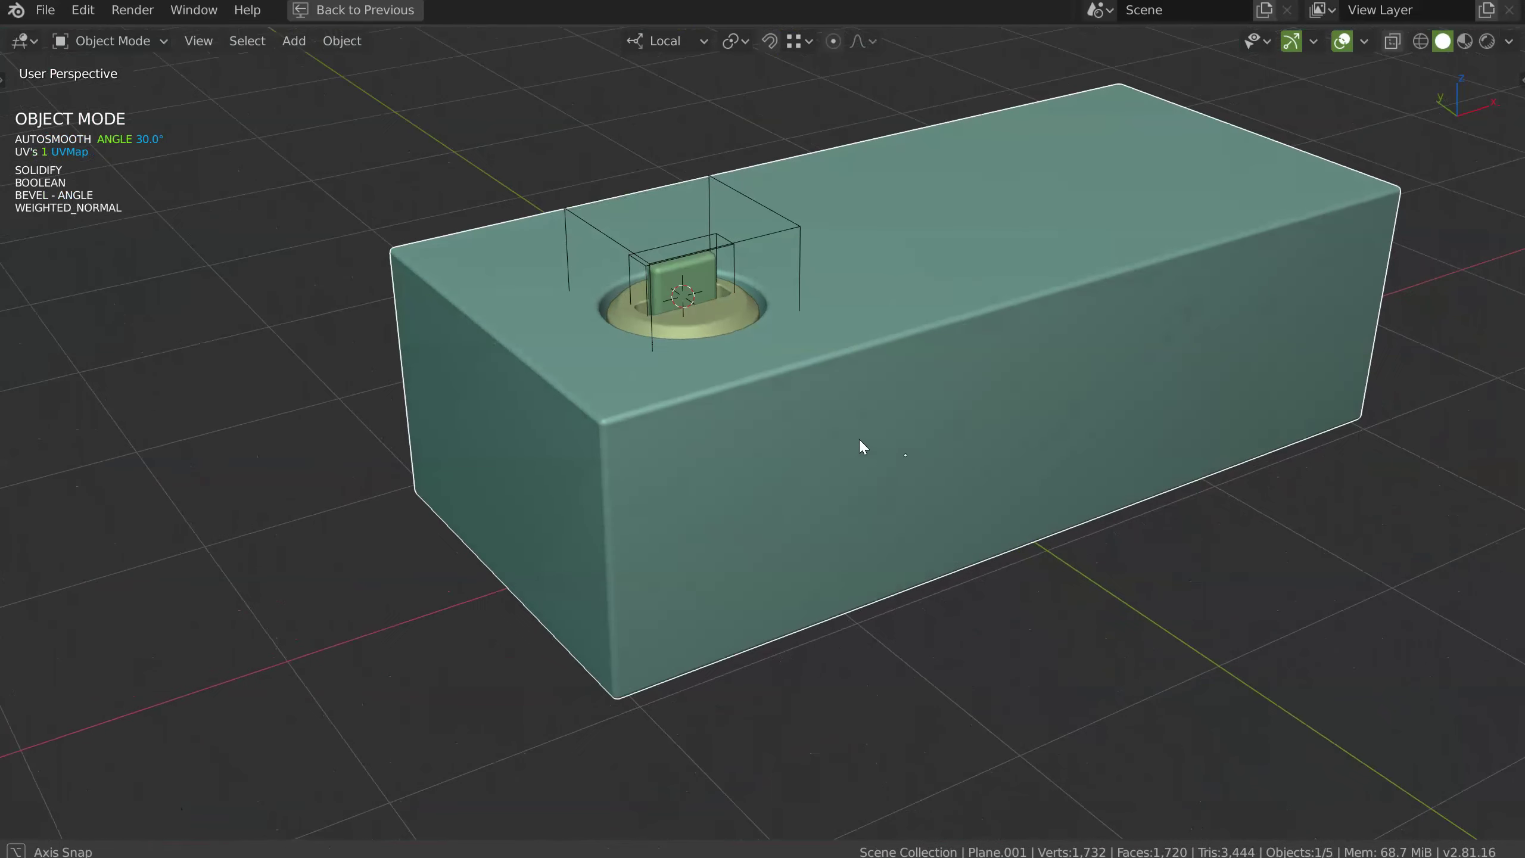
key("space")
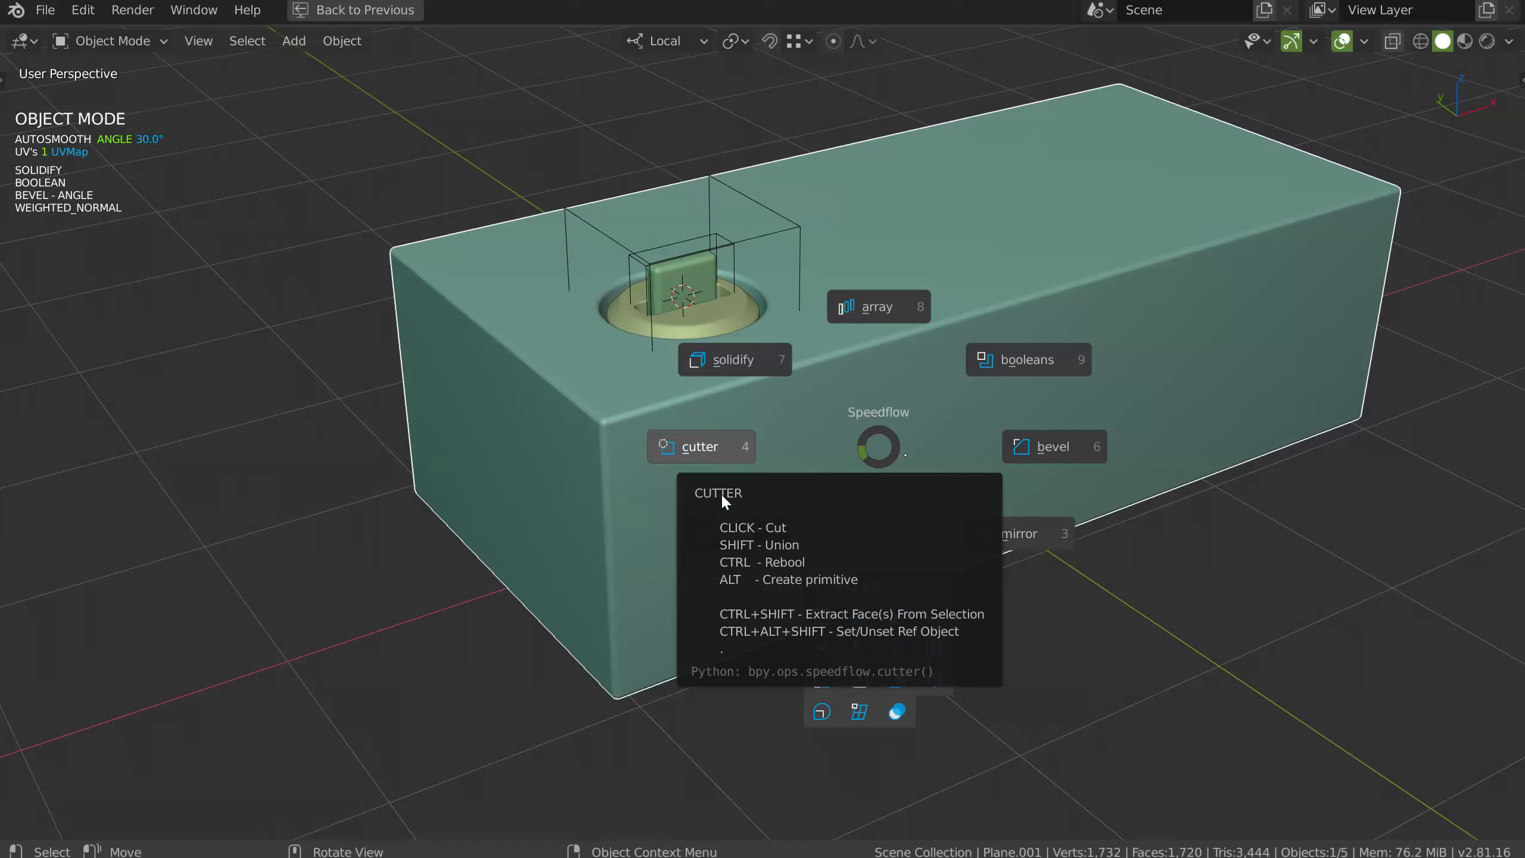
left_click(700, 449)
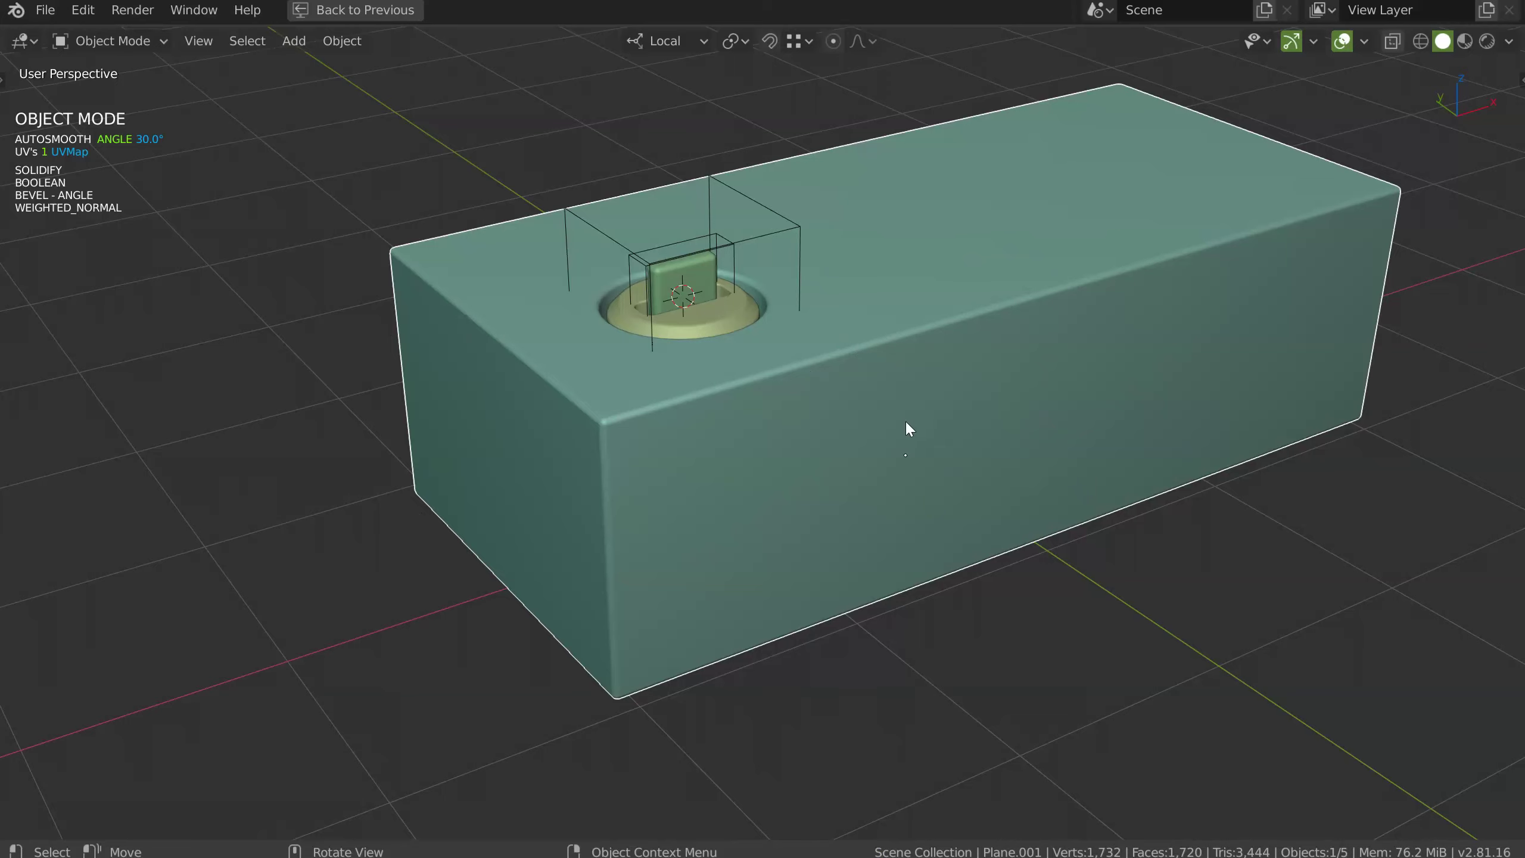
Duplicate the hole cutter with its plug, slot and tab onto the block's long side at the 3D cursor
left_click(796, 226)
middle_click_drag(796, 226, 892, 280)
scroll(942, 315, "down", 1)
middle_click_drag(1015, 430, 920, 399, "shift")
right_click(930, 411, "shift")
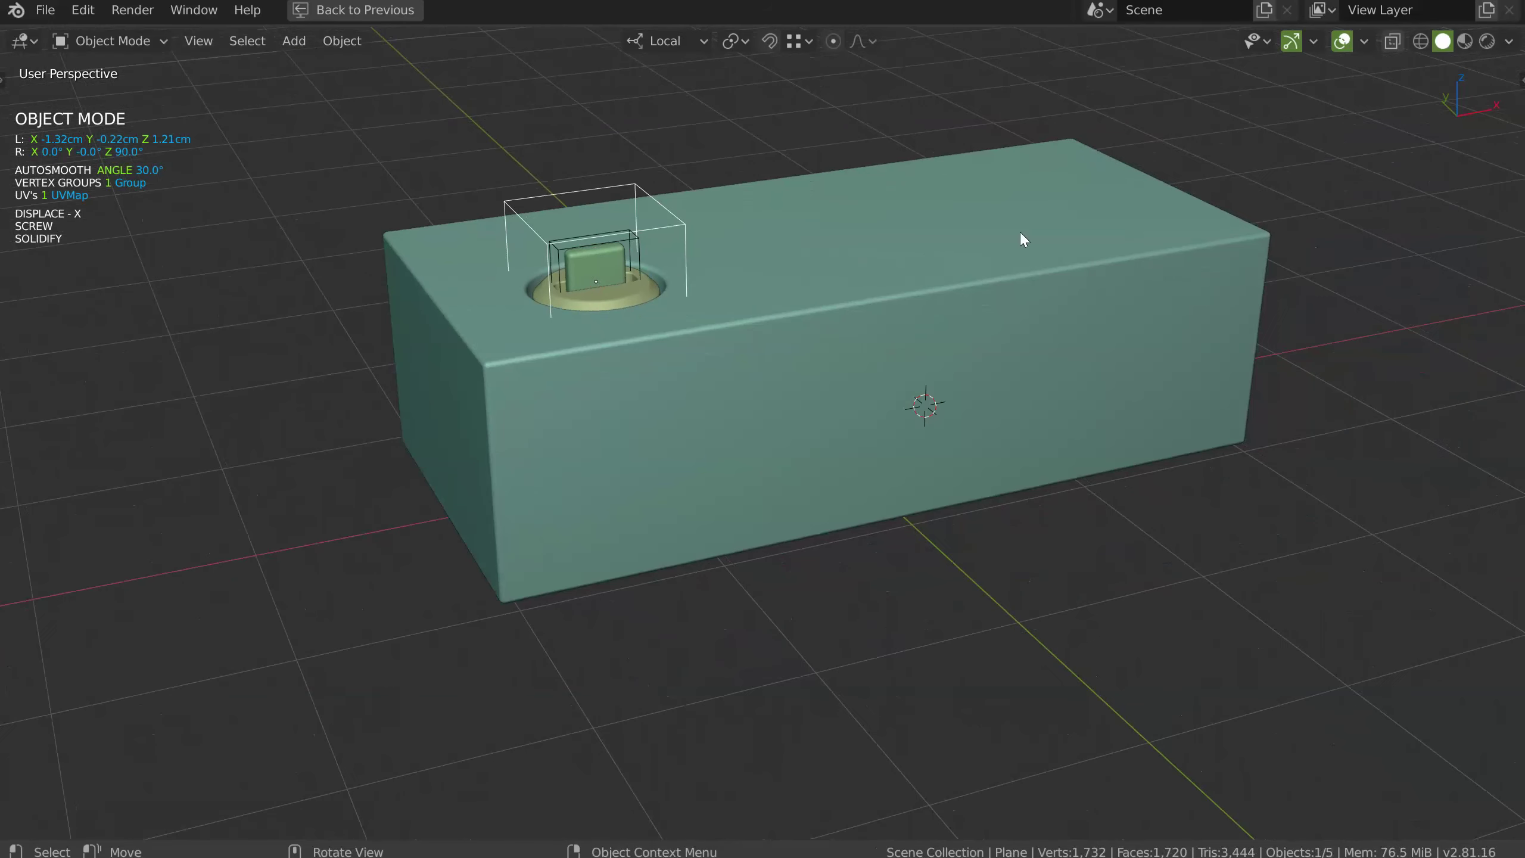
key("alt+q")
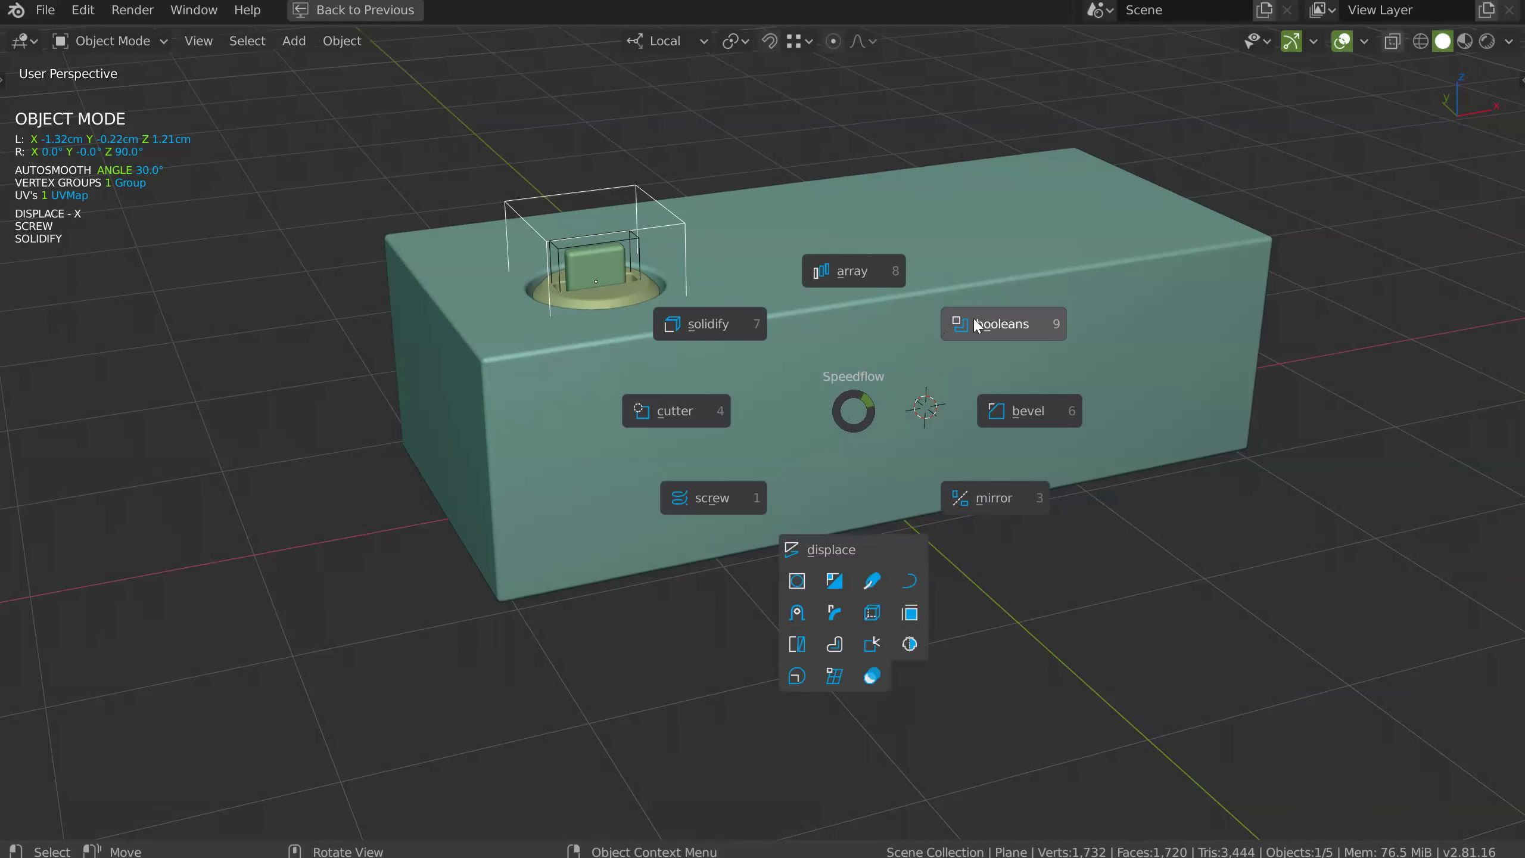
left_click(990, 329)
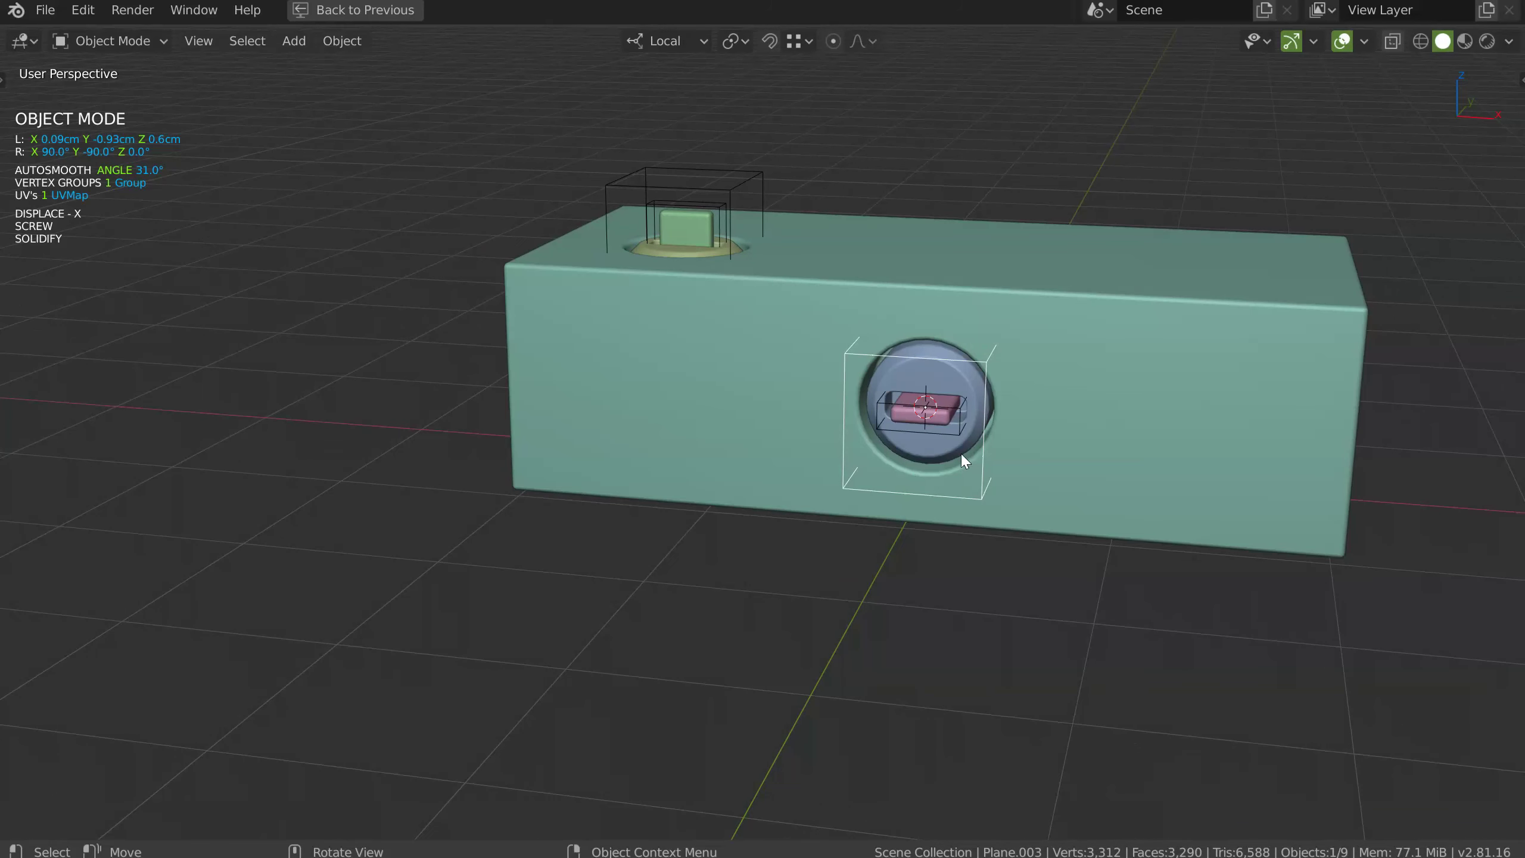
middle_click_drag(961, 452, 821, 372)
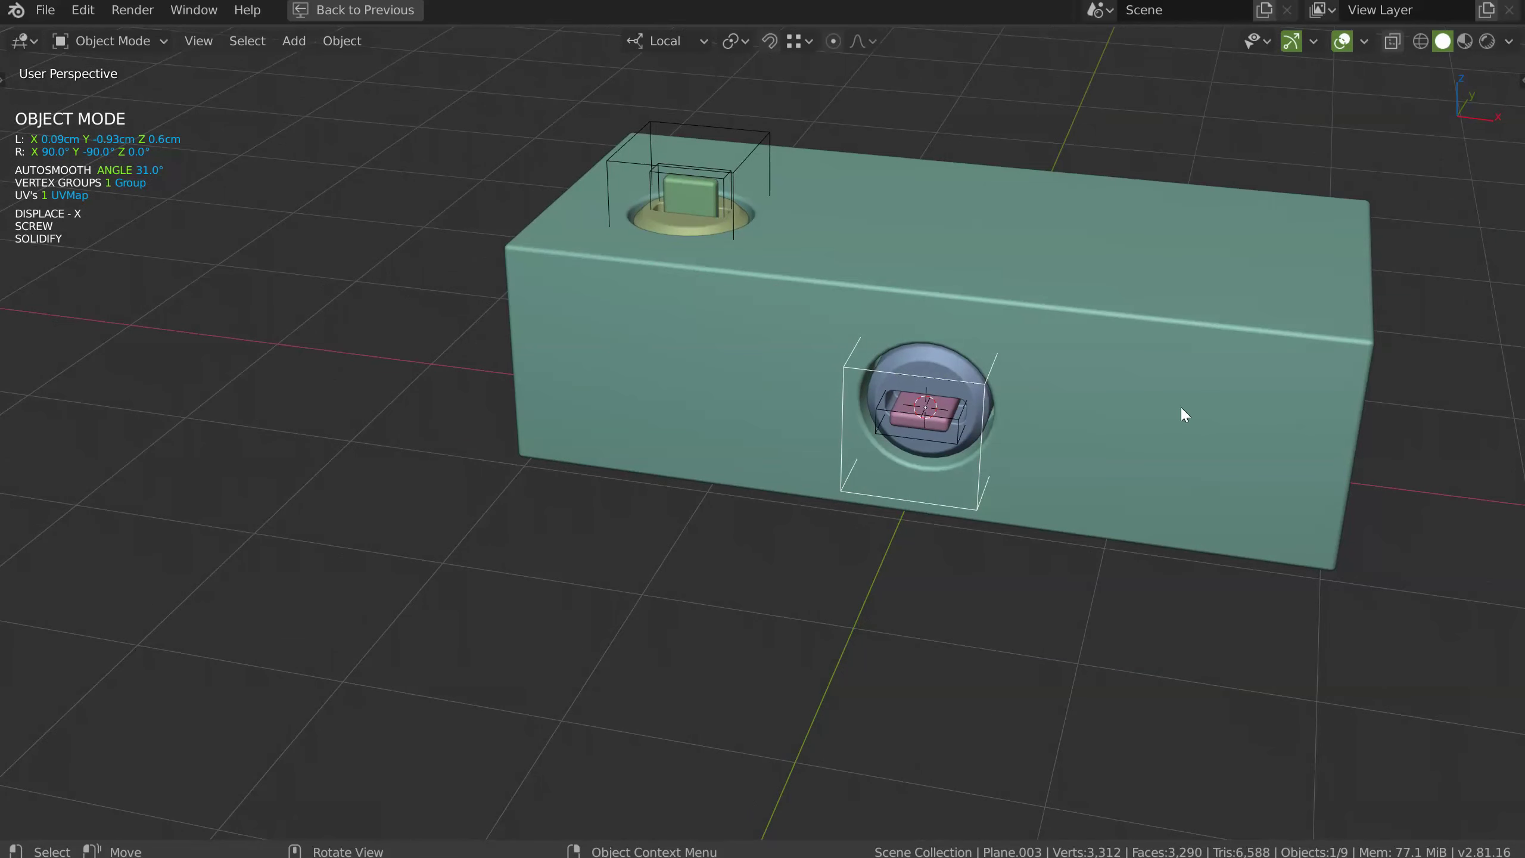
middle_click_drag(1125, 329, 997, 322)
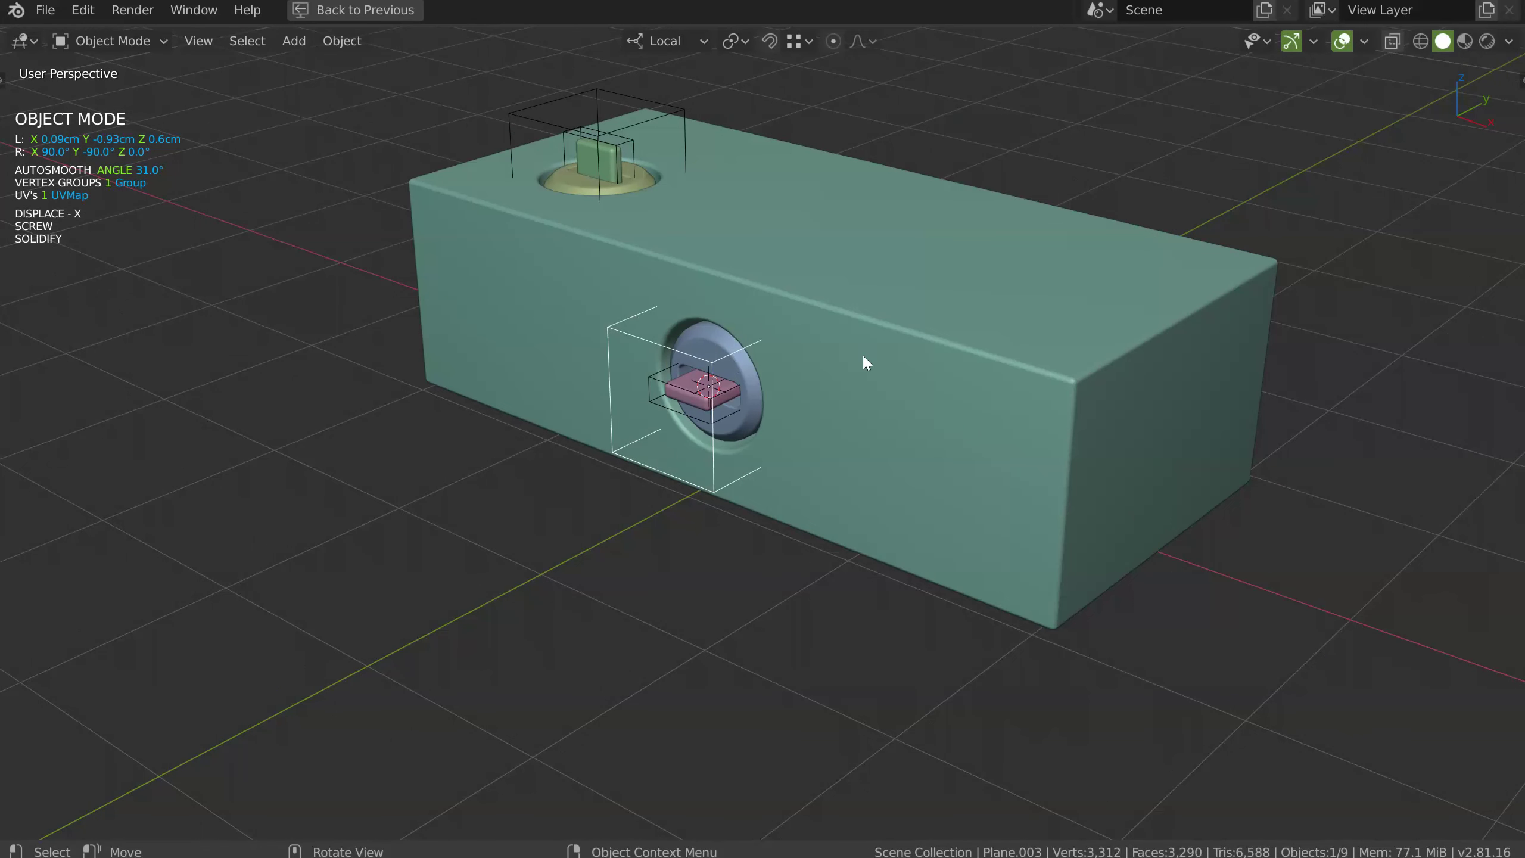
Duplicate the side plug assembly farther along the same face and scale the copy to 0.52
right_click(913, 438, "shift")
right_click(981, 480)
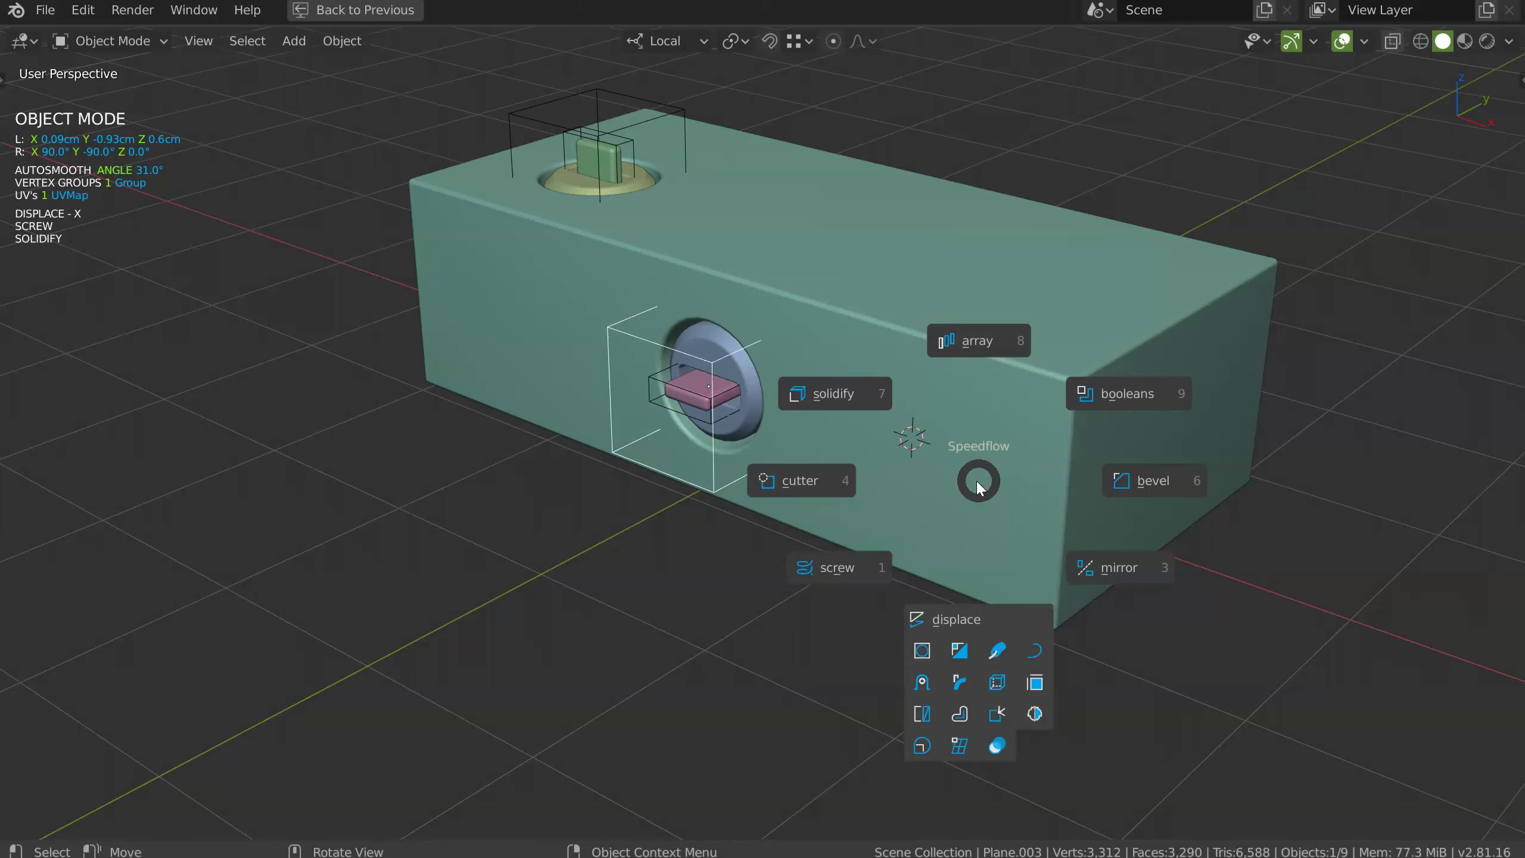
left_click(1154, 391)
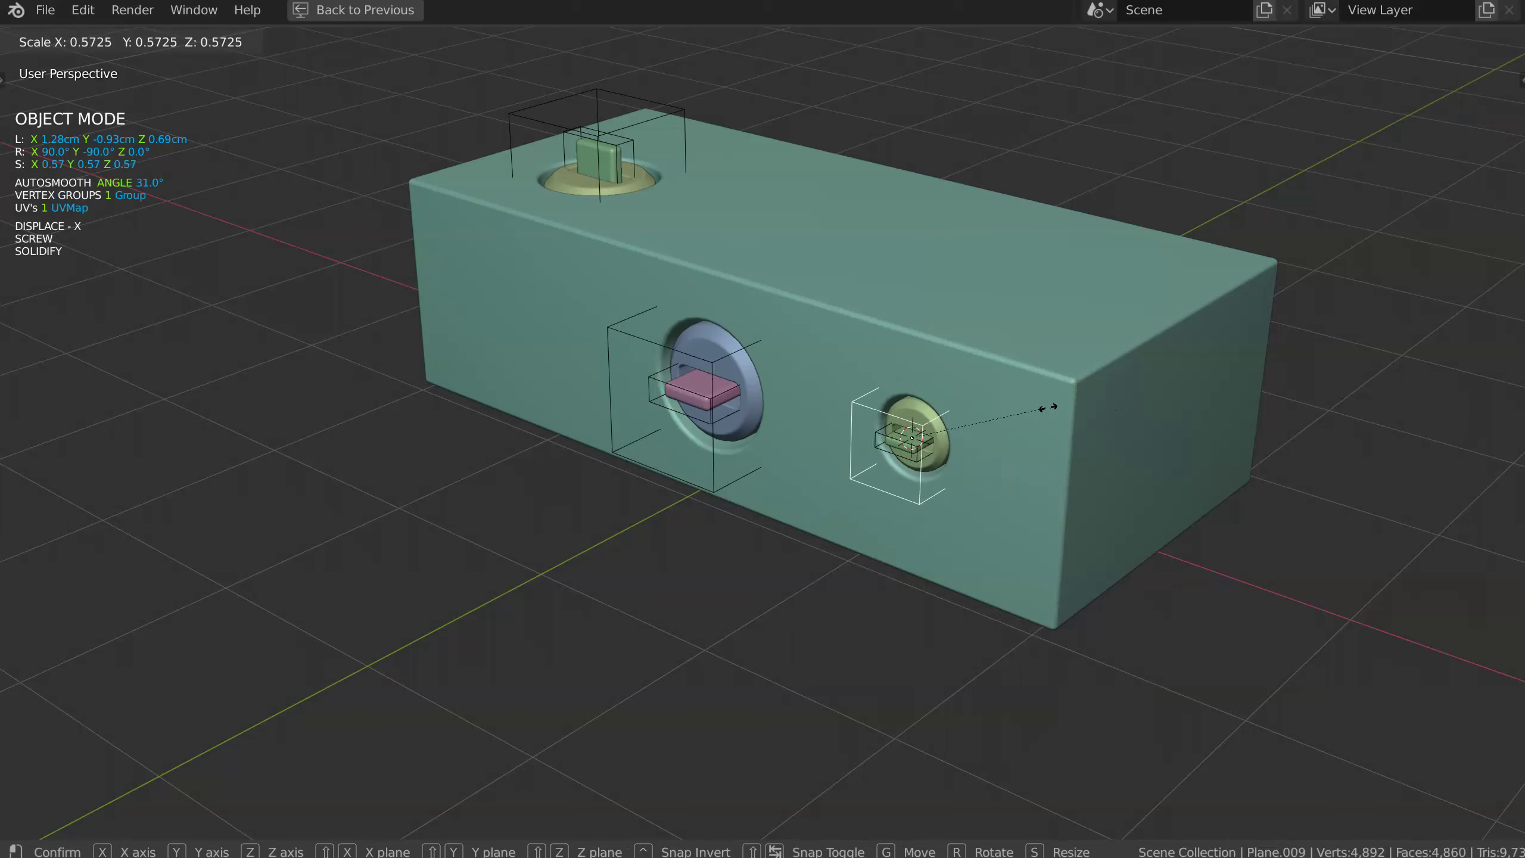
left_click(1024, 413)
Delete the tab and slot cutter from the larger plug on the block's long side
middle_click_drag(928, 377, 1073, 298)
middle_click_drag(902, 435, 927, 454)
scroll(936, 441, "up", 2)
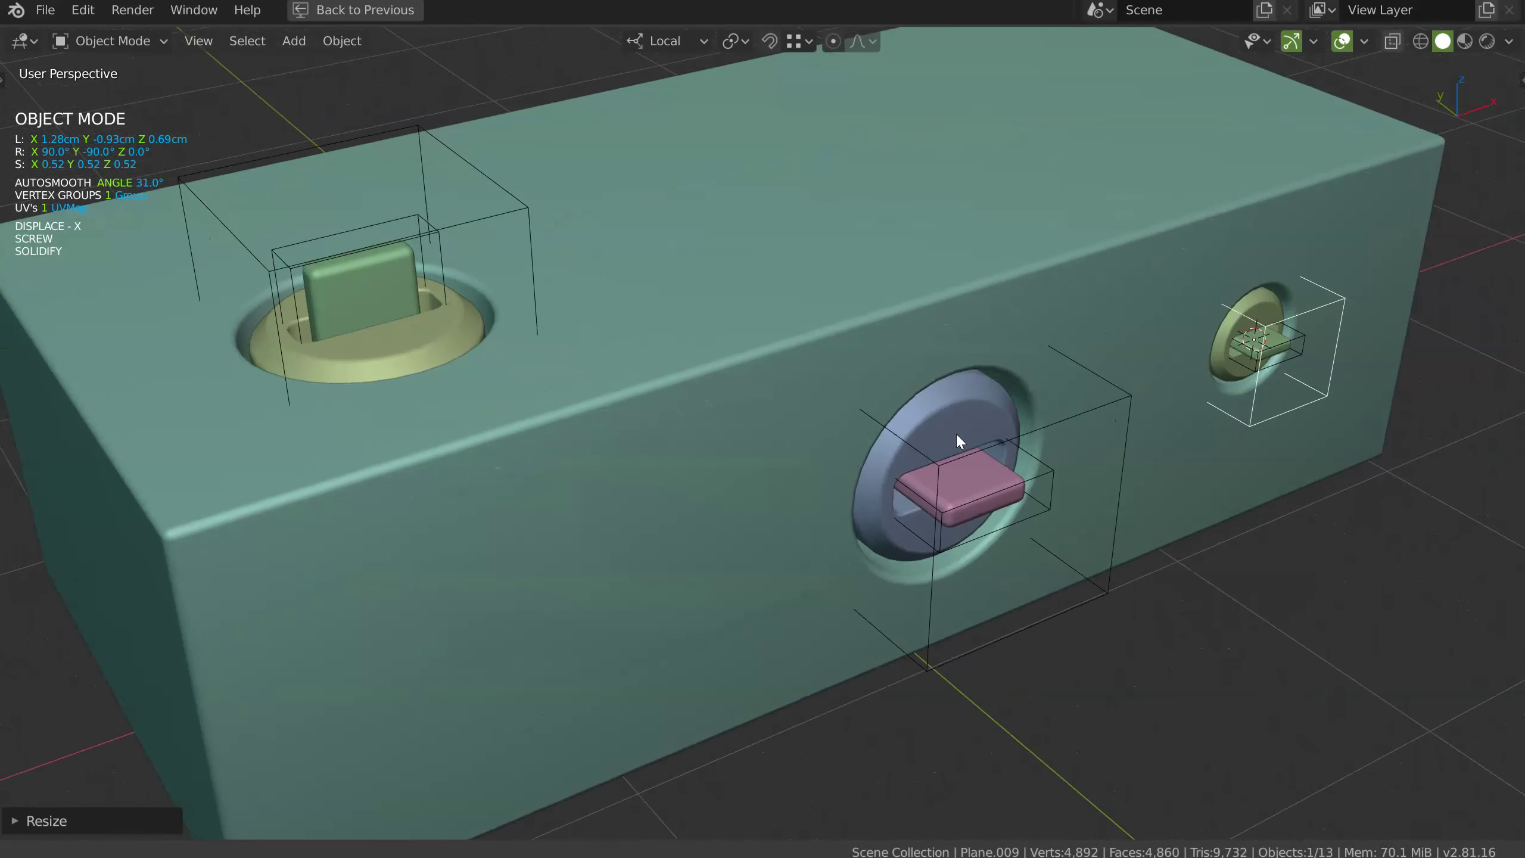
left_click(984, 485)
left_click(1059, 476, "shift")
key("x")
left_click(997, 489)
scroll(1039, 448, "down", 2)
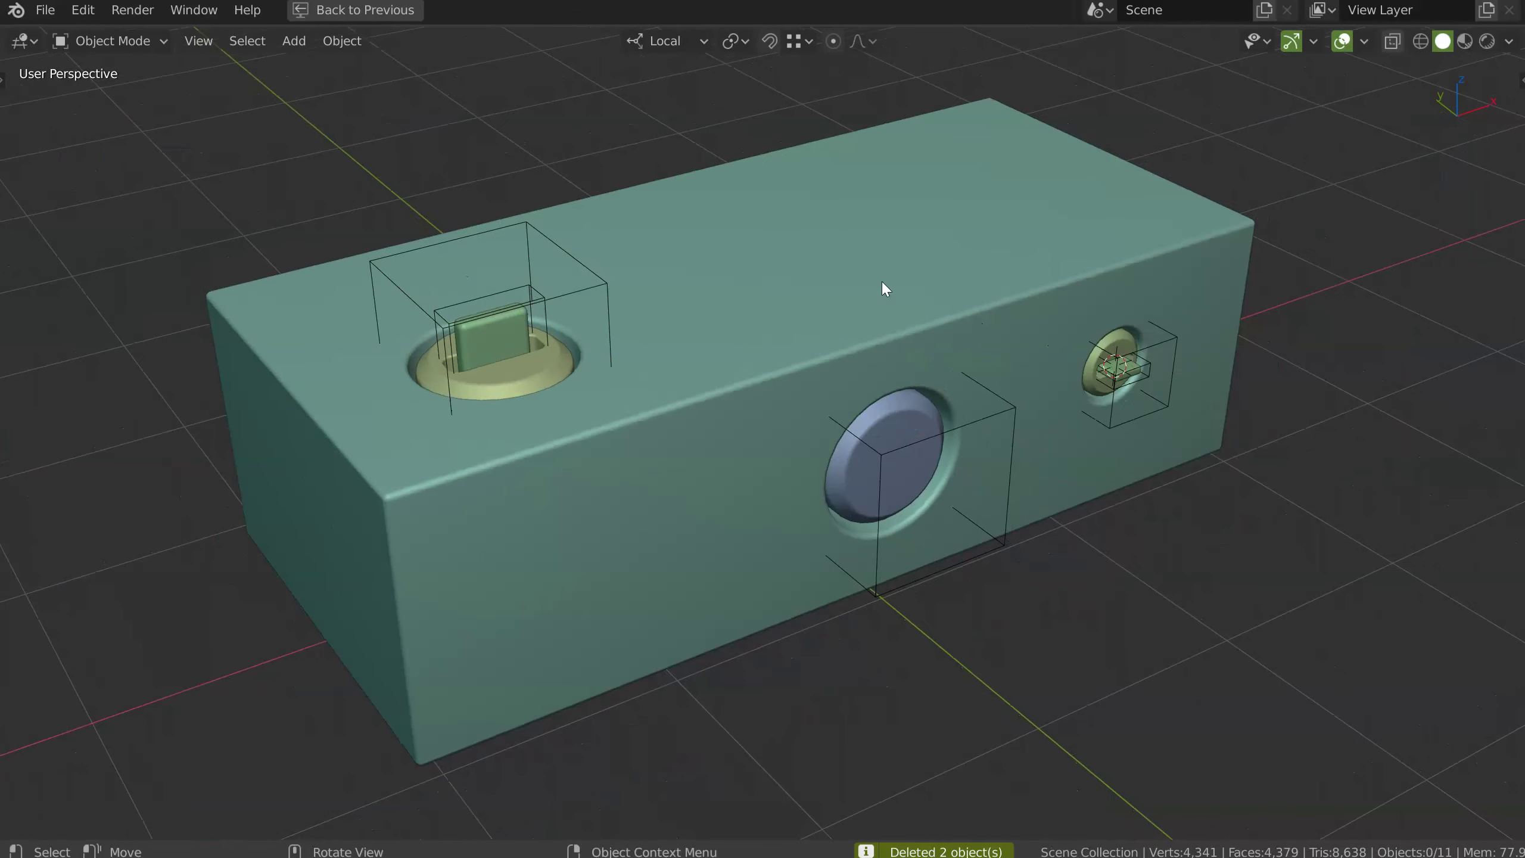
Duplicate the slotless plug and its hole cutter from the long side onto the middle of the top face
right_click(791, 233, "shift")
left_click(1011, 408)
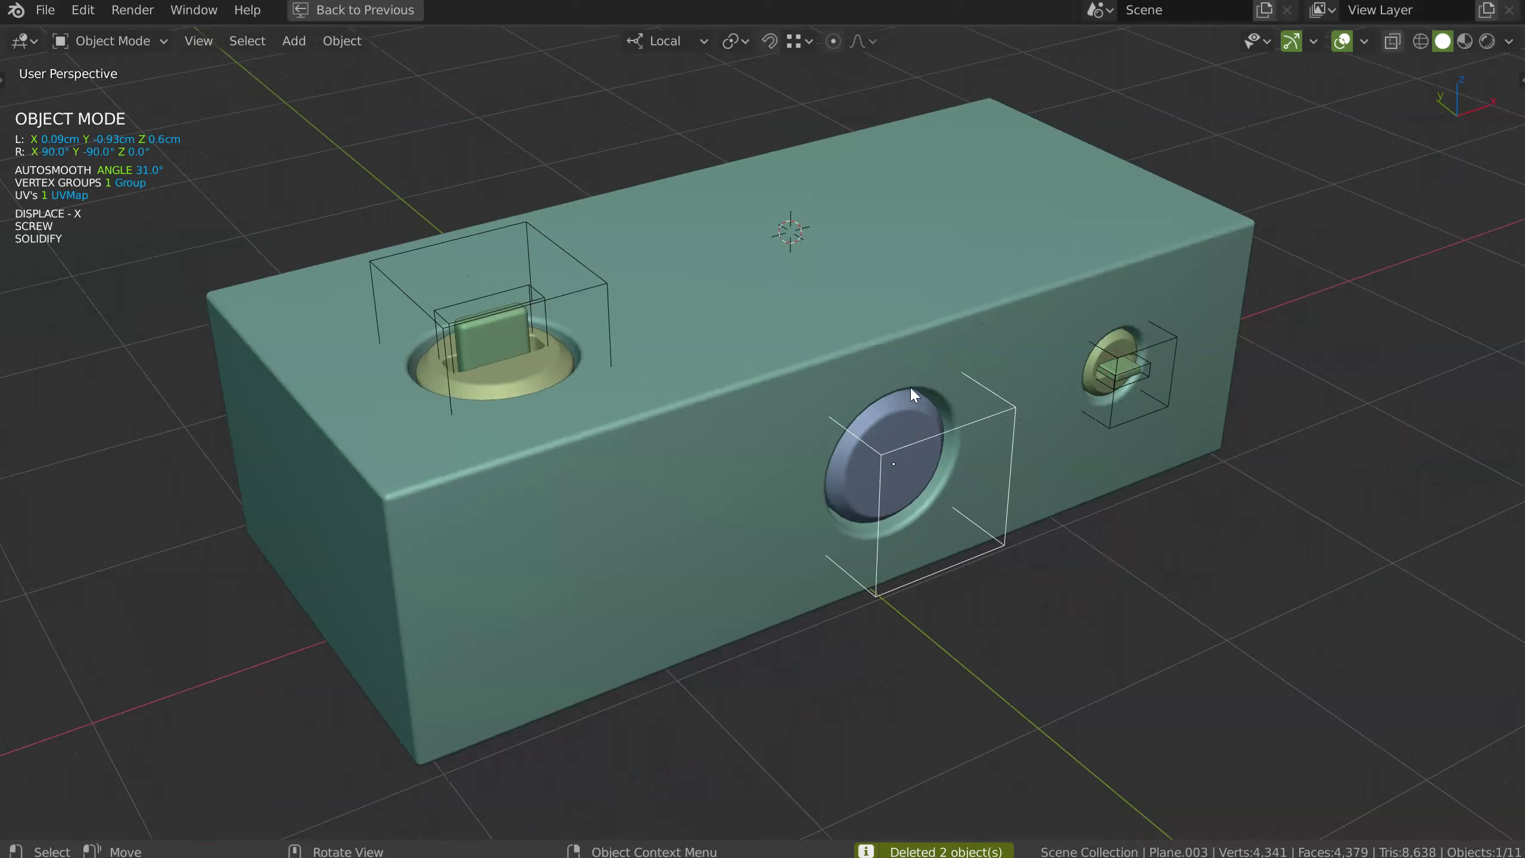
middle_click_drag(911, 386, 910, 403)
key("space")
left_click(1062, 316)
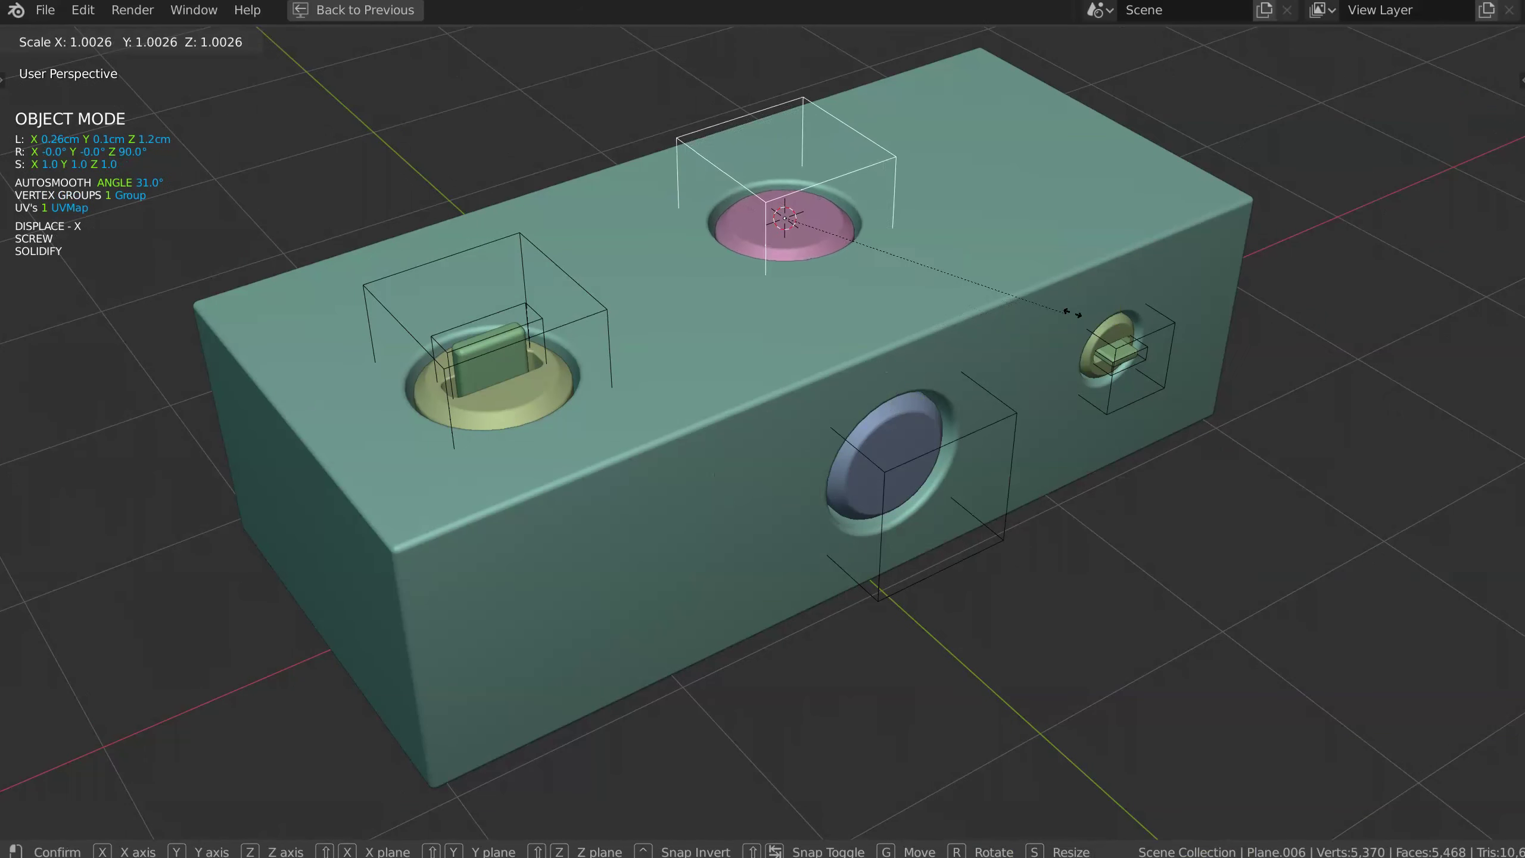
left_click(1108, 303)
Scale the copied hole cutter and plug in the middle of the top face to 1.14
scroll(931, 365, "up", 5)
left_click(992, 298)
middle_click_drag(1002, 316, 1009, 338)
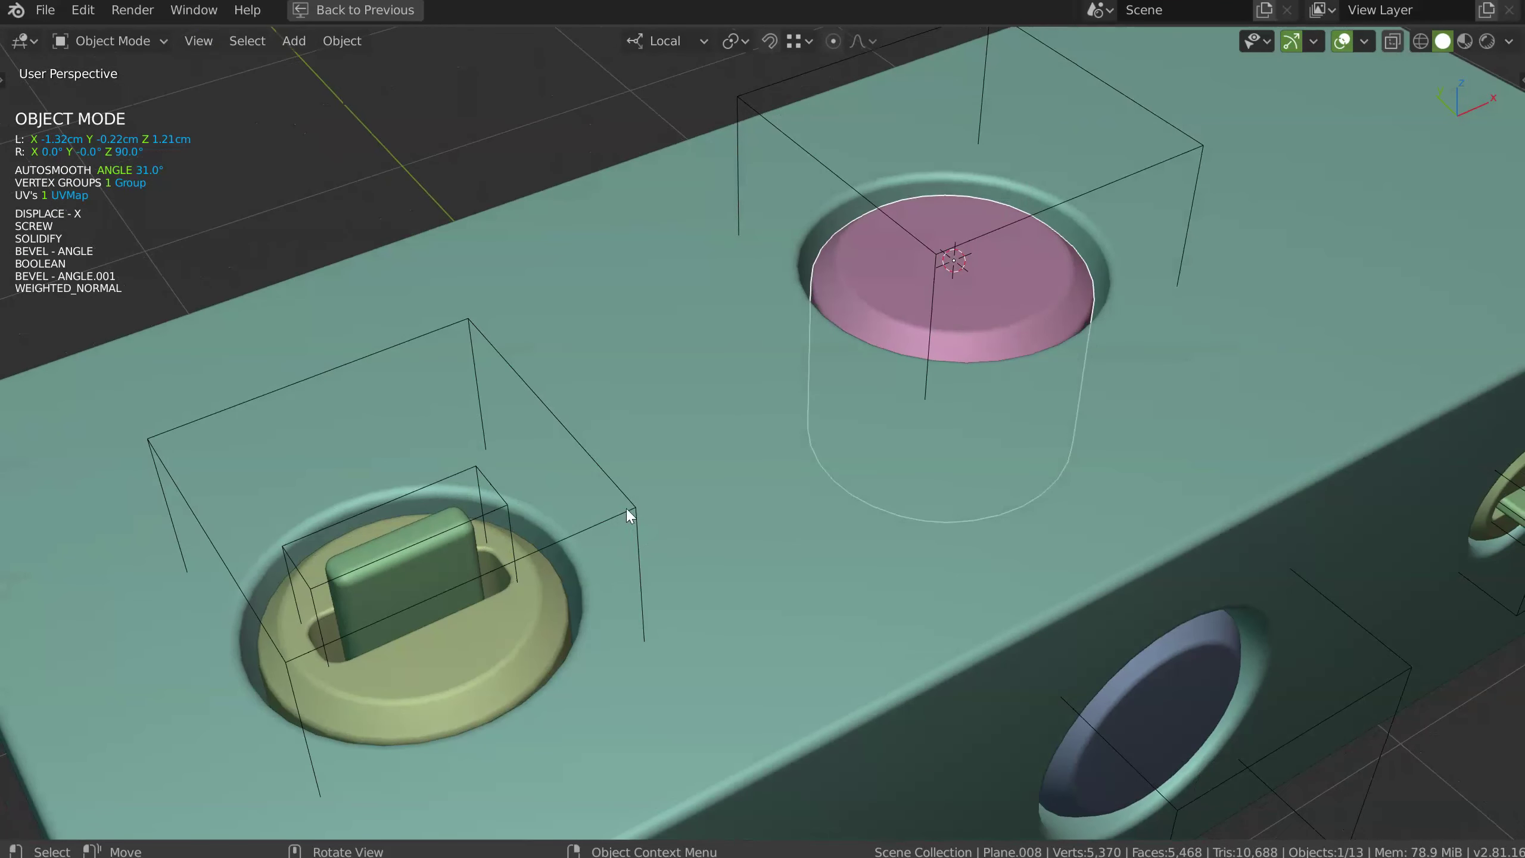
Set the enlarged plug in the middle of the top face as the Speedflow reference object for booleans
left_click(632, 509, "shift")
left_click(1001, 304)
key("space")
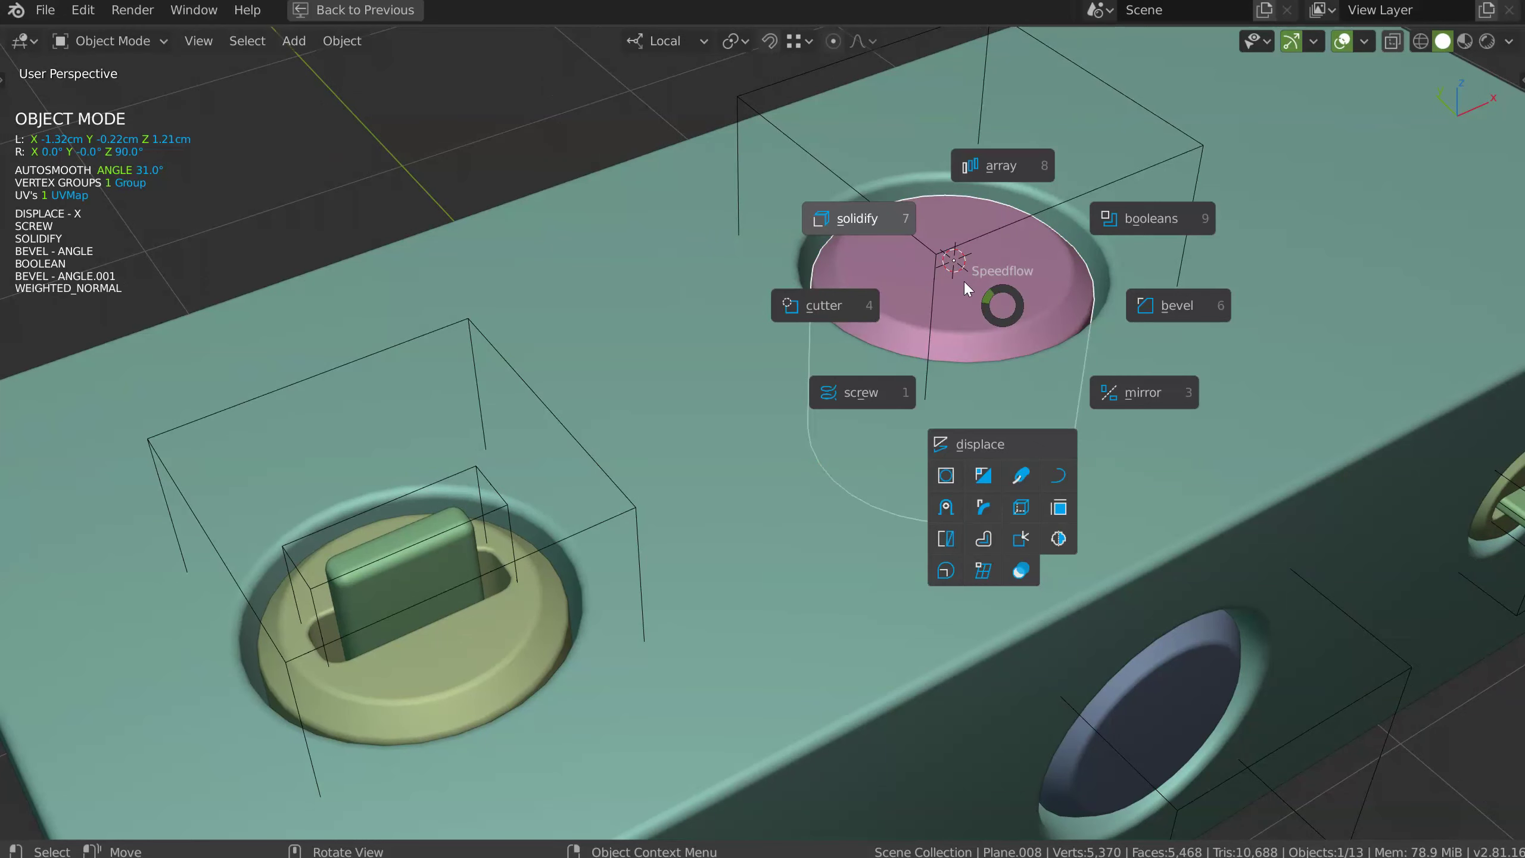
left_click(826, 308)
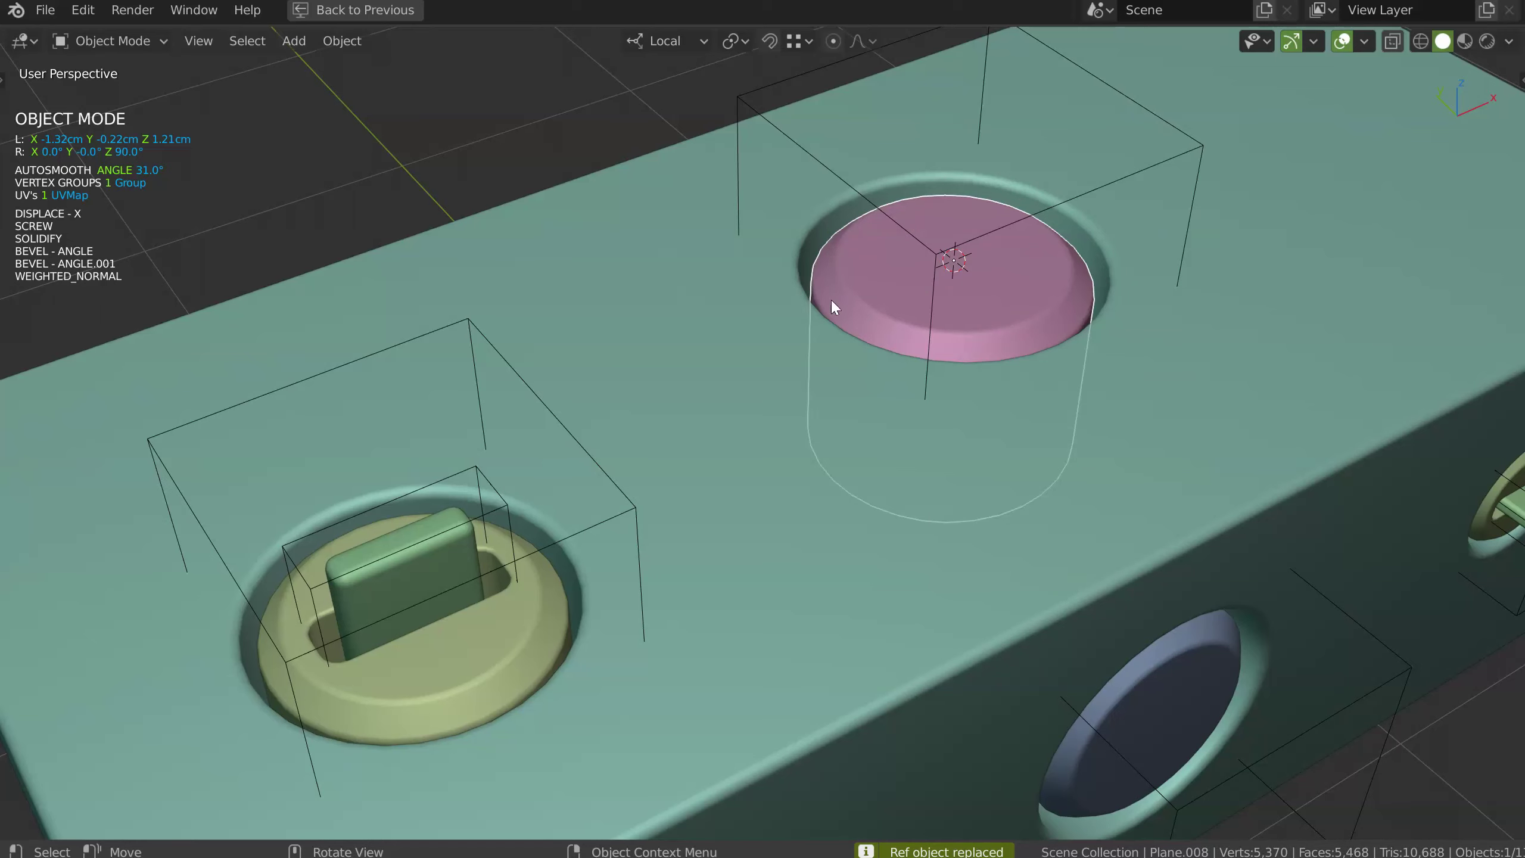
middle_click_drag(831, 298, 816, 315)
Duplicate the slotted plug assembly with its cuts into the centre of the middle plug and scale the copy to 0.68
left_click(539, 539)
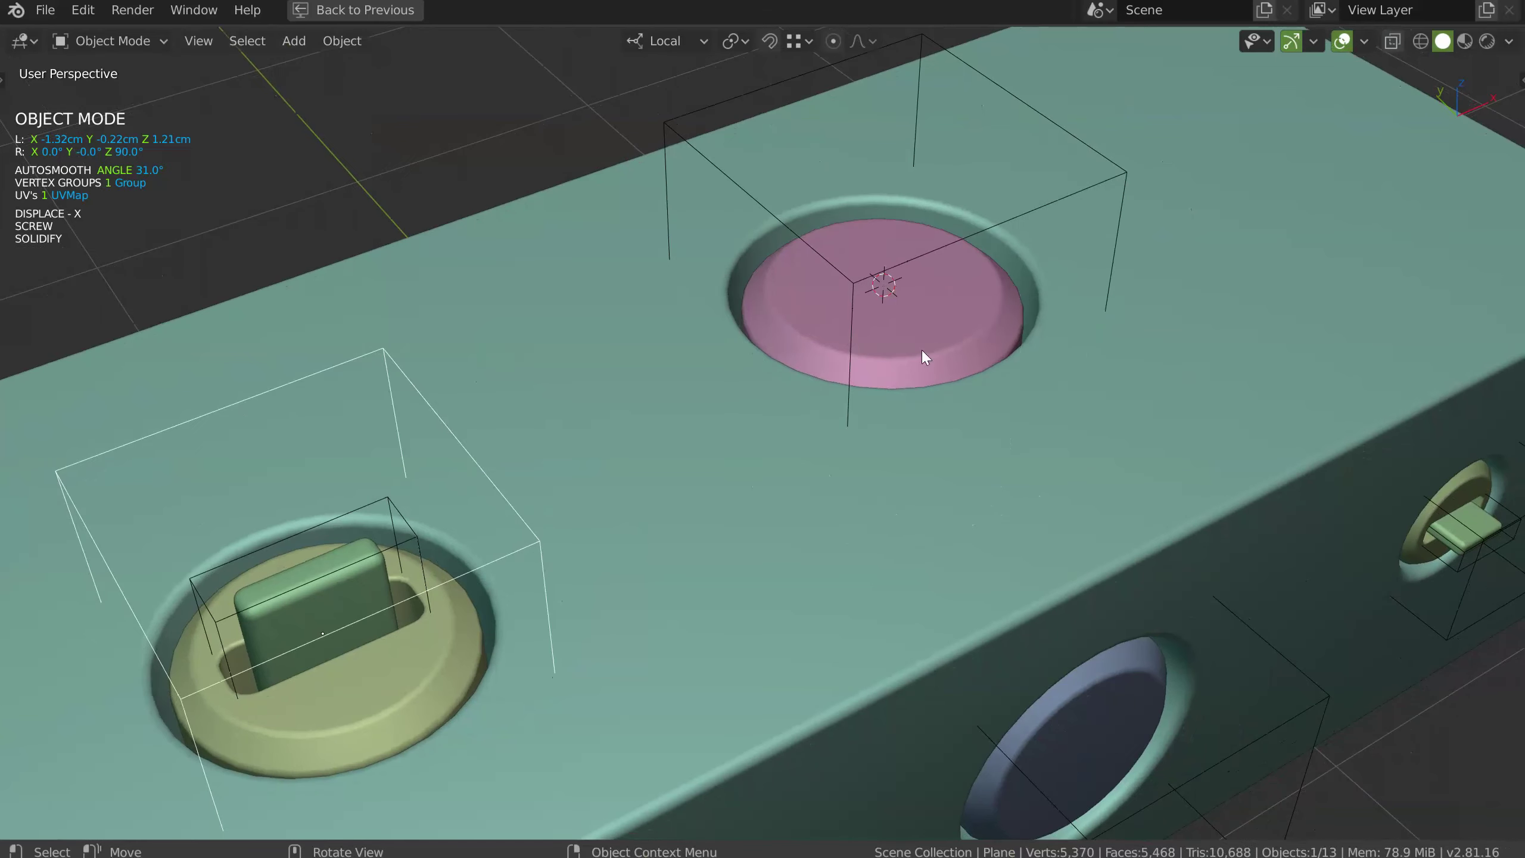
middle_click_drag(922, 350, 879, 272)
middle_click_drag(1123, 360, 968, 411, "shift")
key("space")
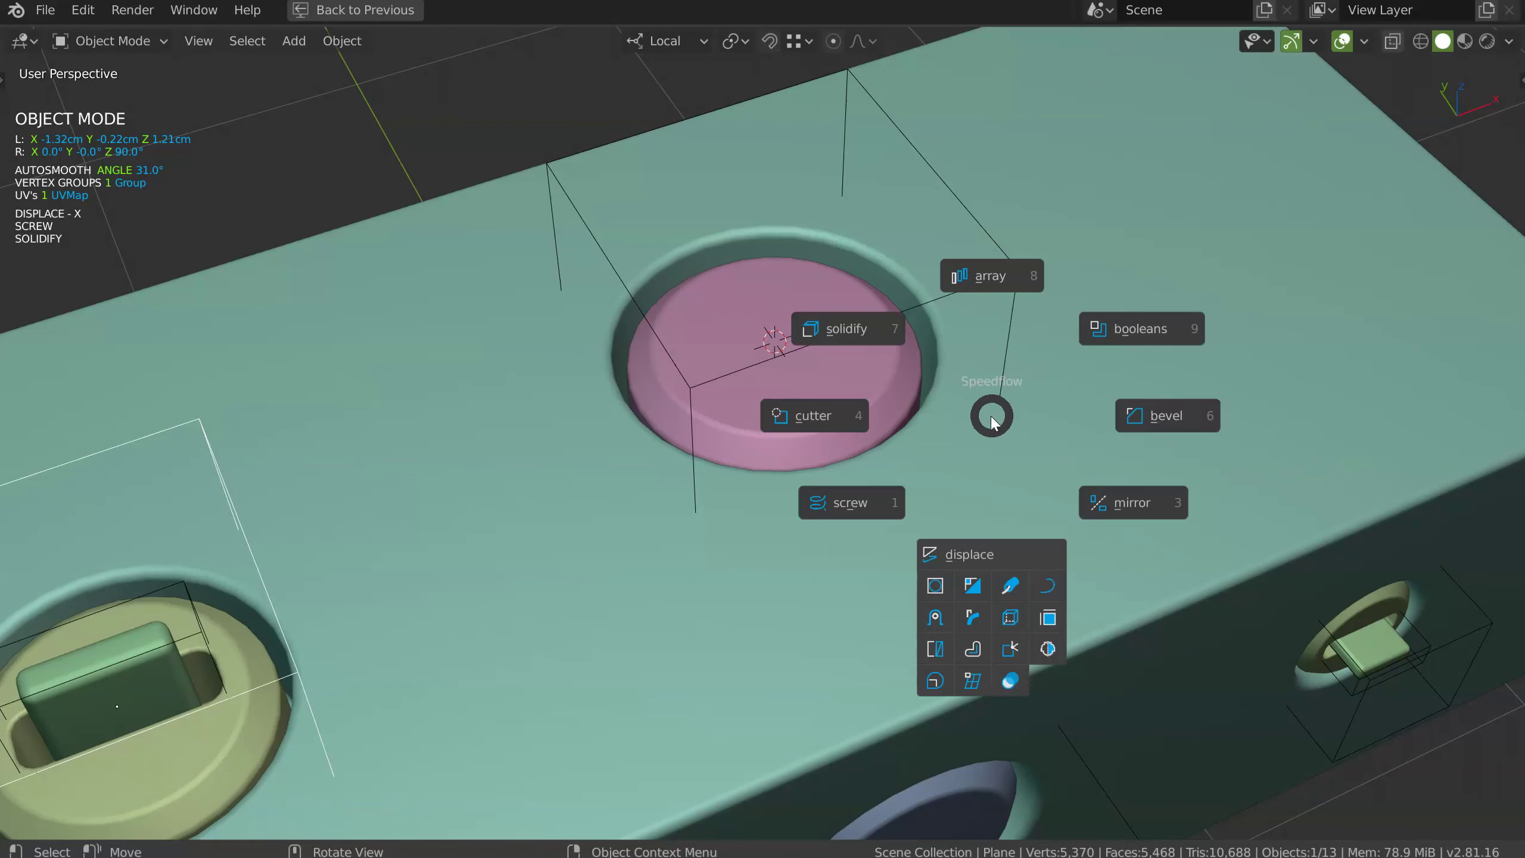
left_click(1174, 329)
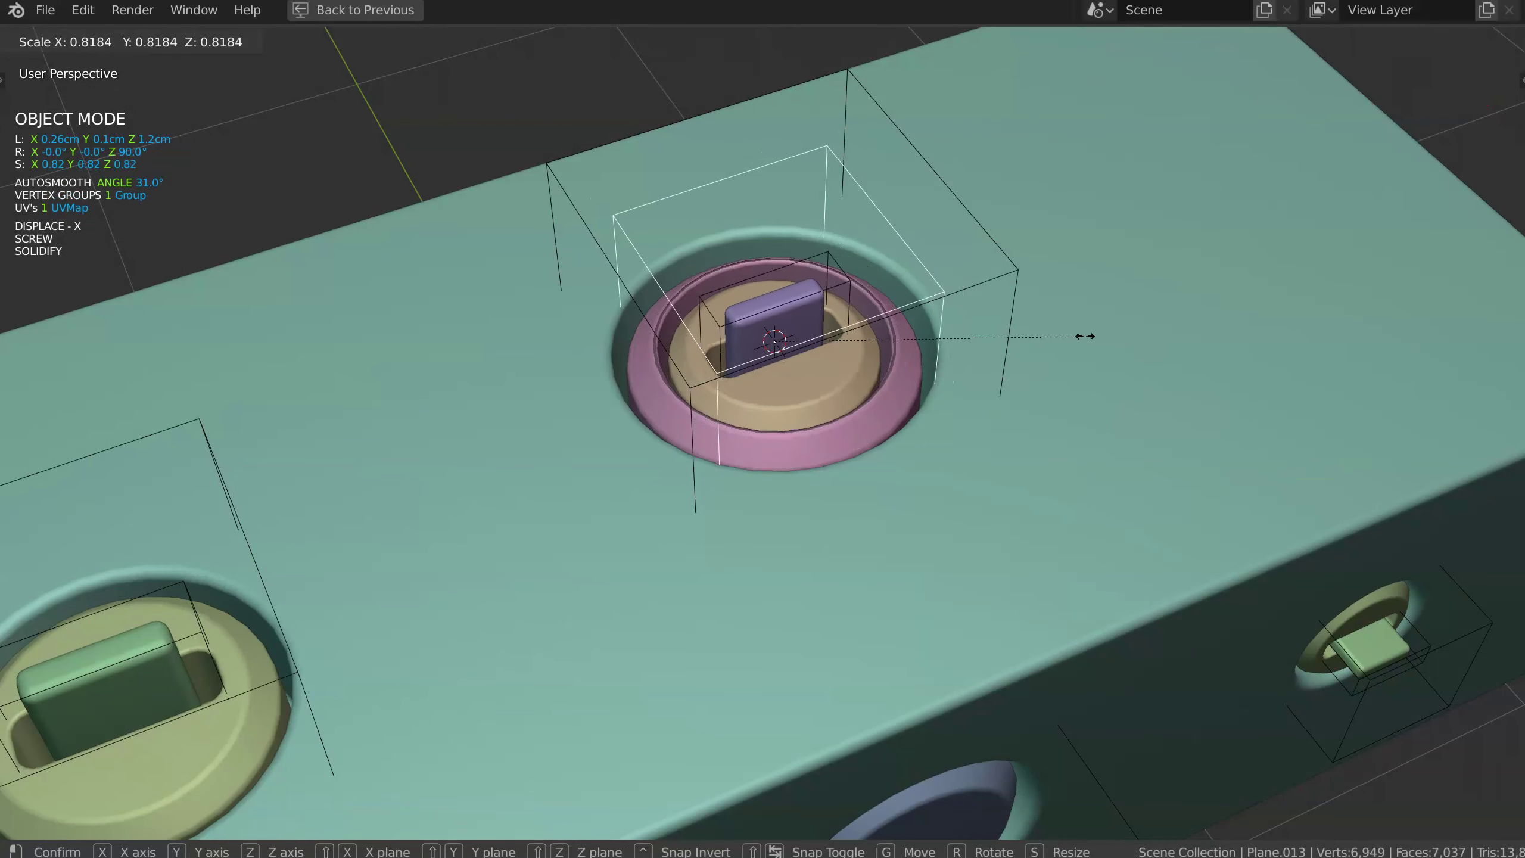
left_click(1039, 342)
scroll(1075, 348, "down", 5)
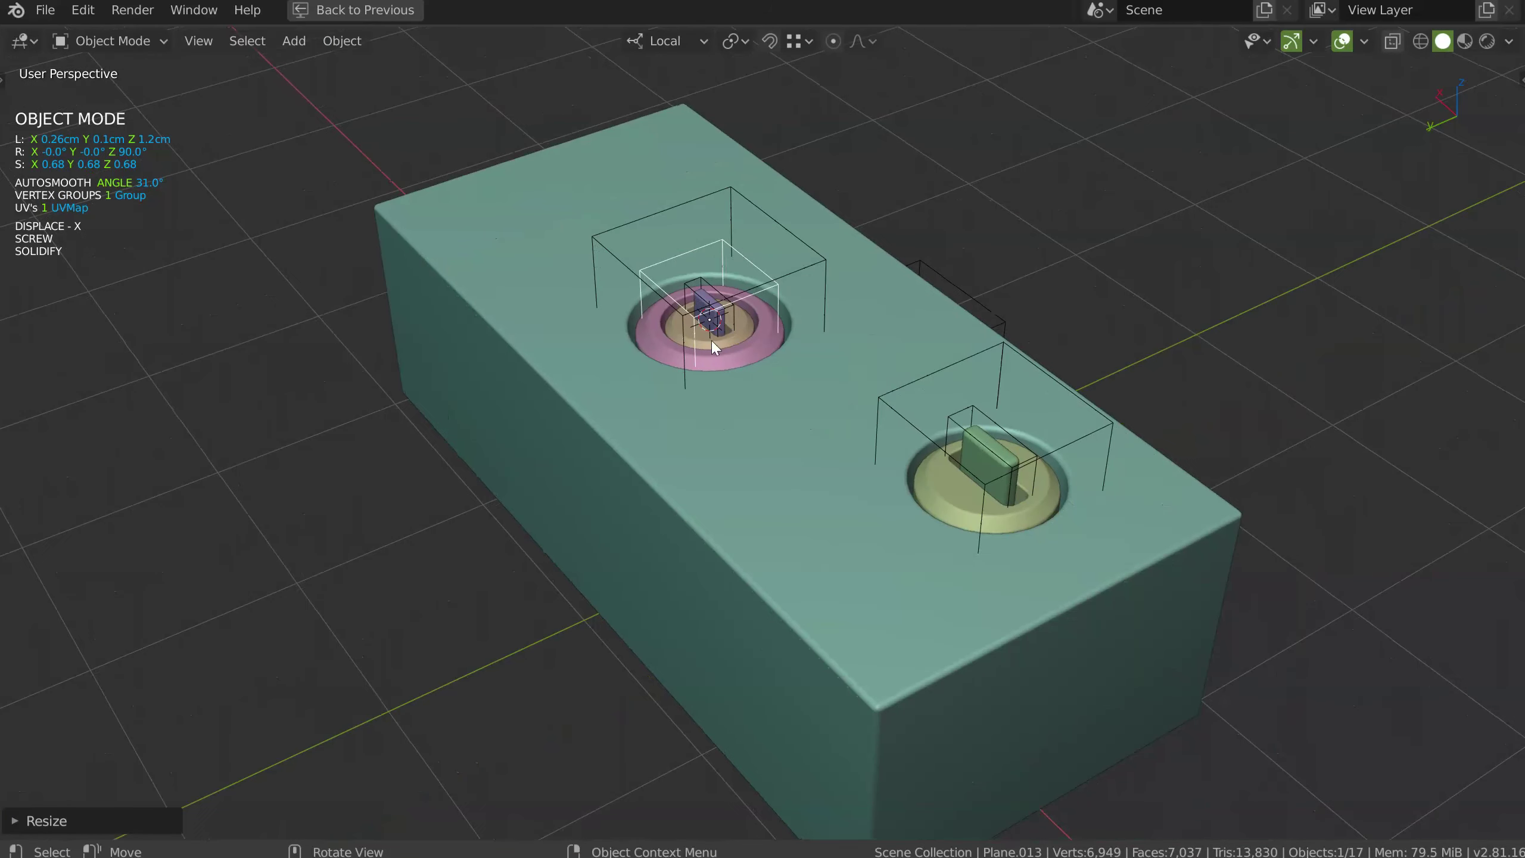
Parent the small inner hole cutter to the larger hole cutter around the middle plug
middle_click_drag(635, 322, 599, 242, "ctrl")
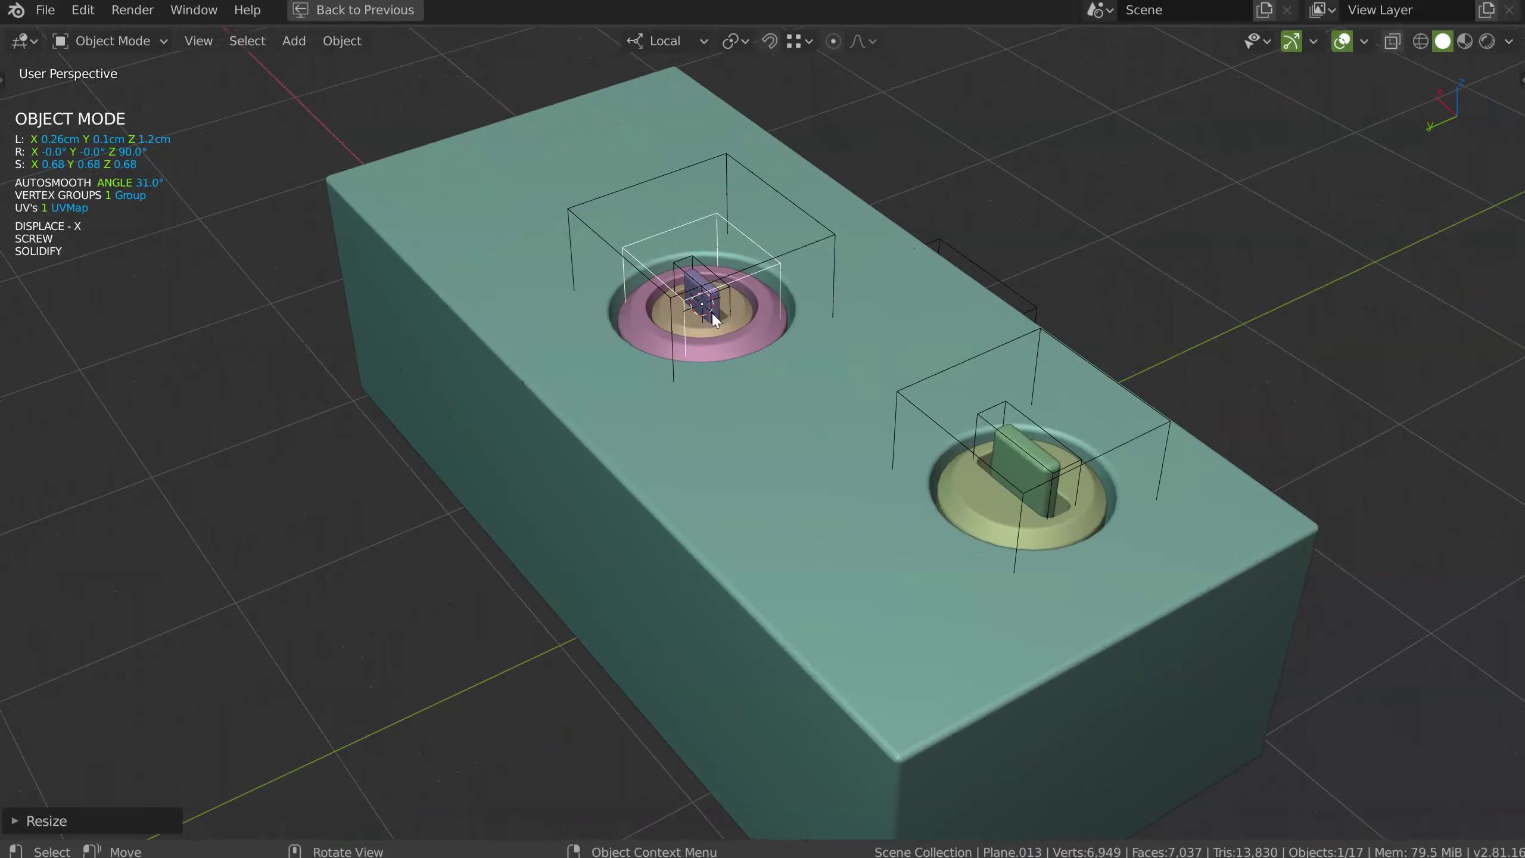
middle_click_drag(849, 329, 835, 202)
left_click(833, 208, "shift")
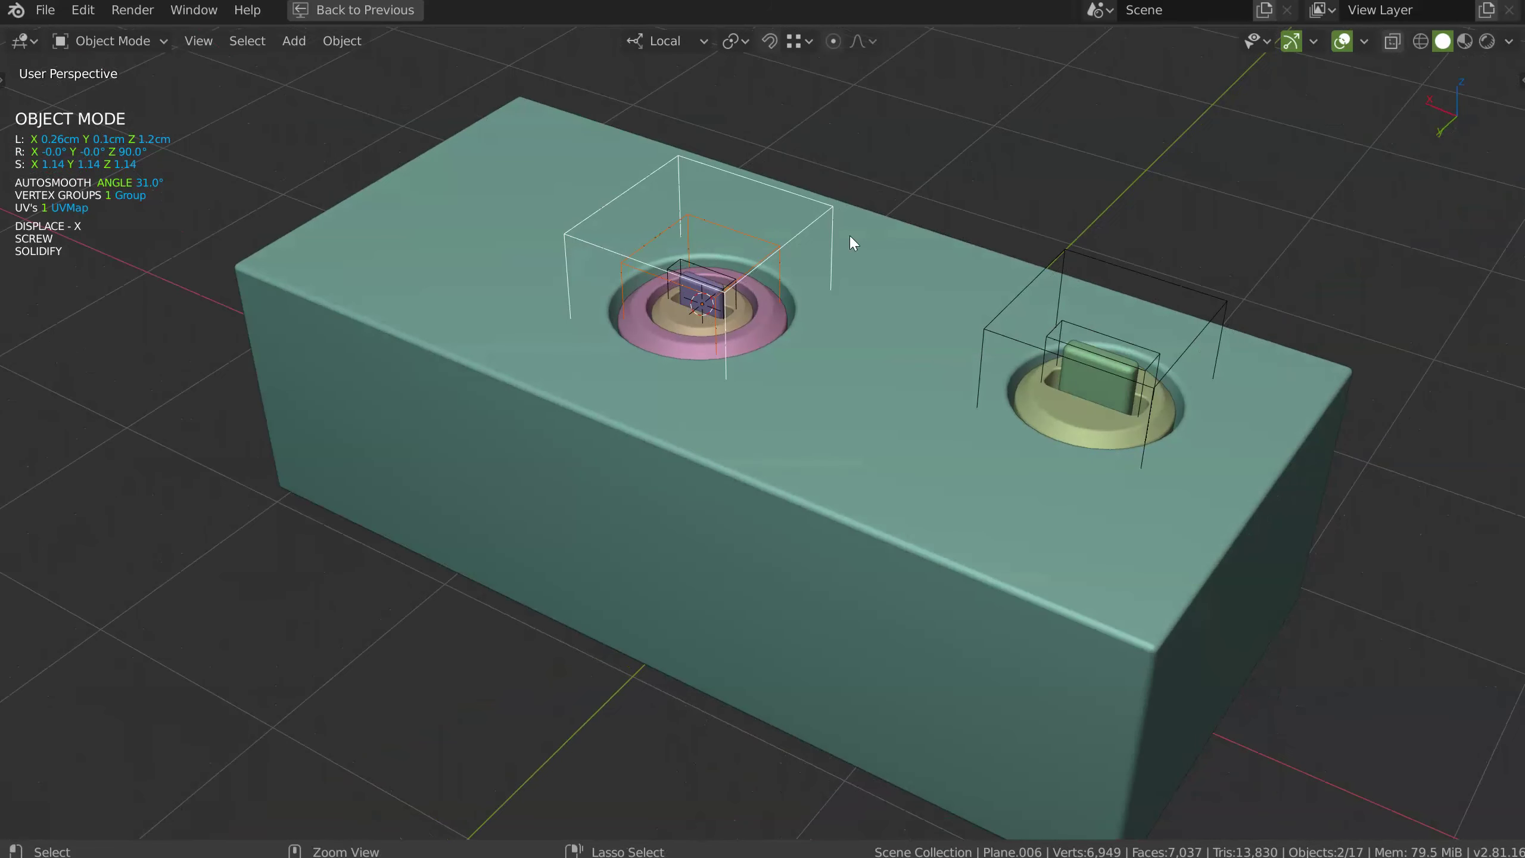
key("ctrl+p")
left_click(853, 241)
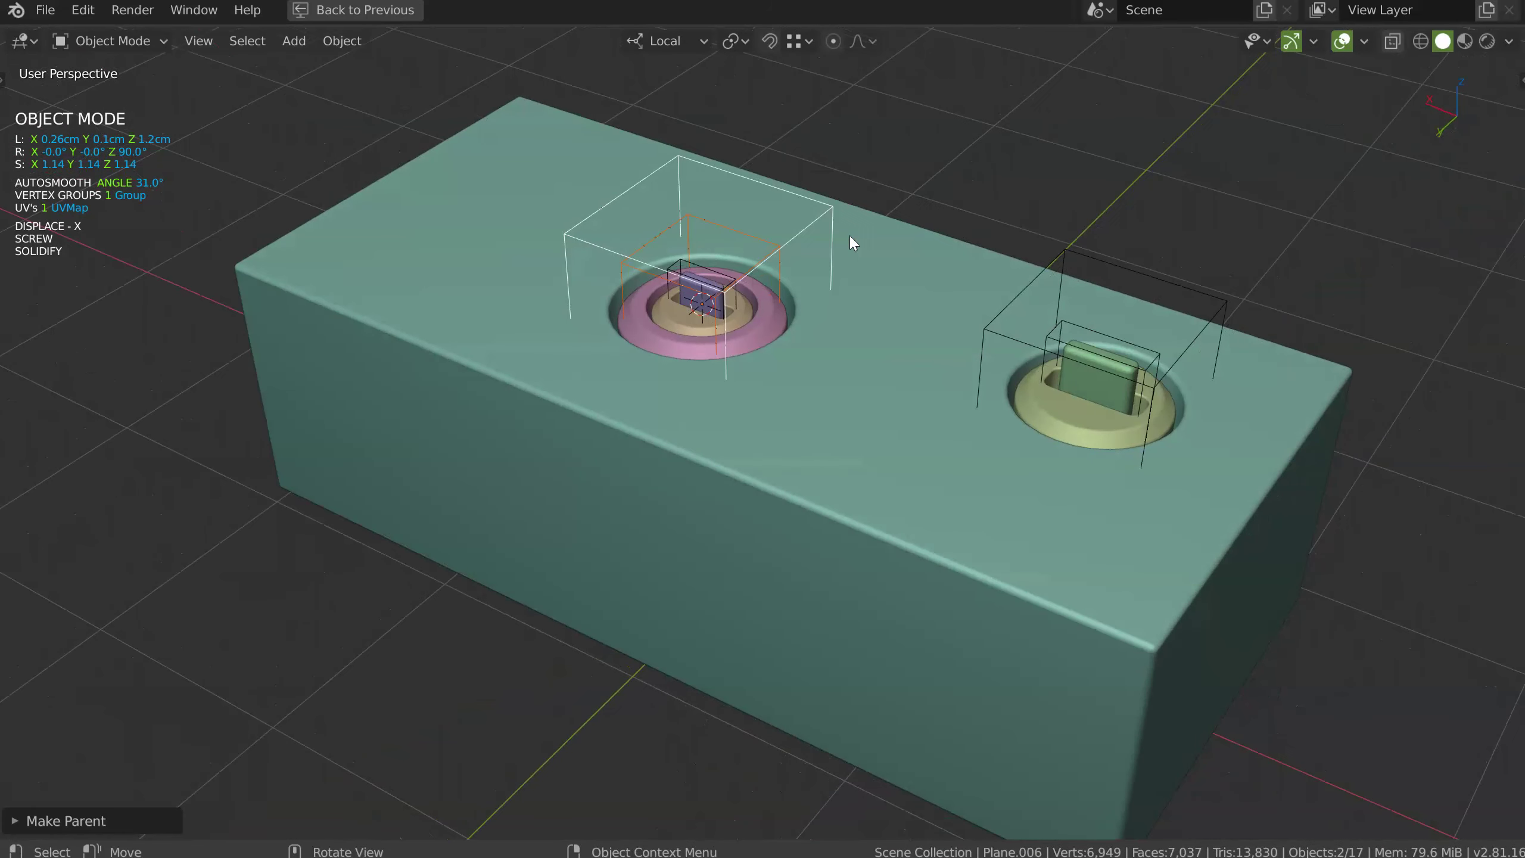
Set the block as the boolean reference object and place the 3D cursor on its opposite long side
left_click(777, 625)
key("alt+s")
left_click(729, 575)
middle_click_drag(729, 575, 798, 533)
right_click(941, 526, "shift")
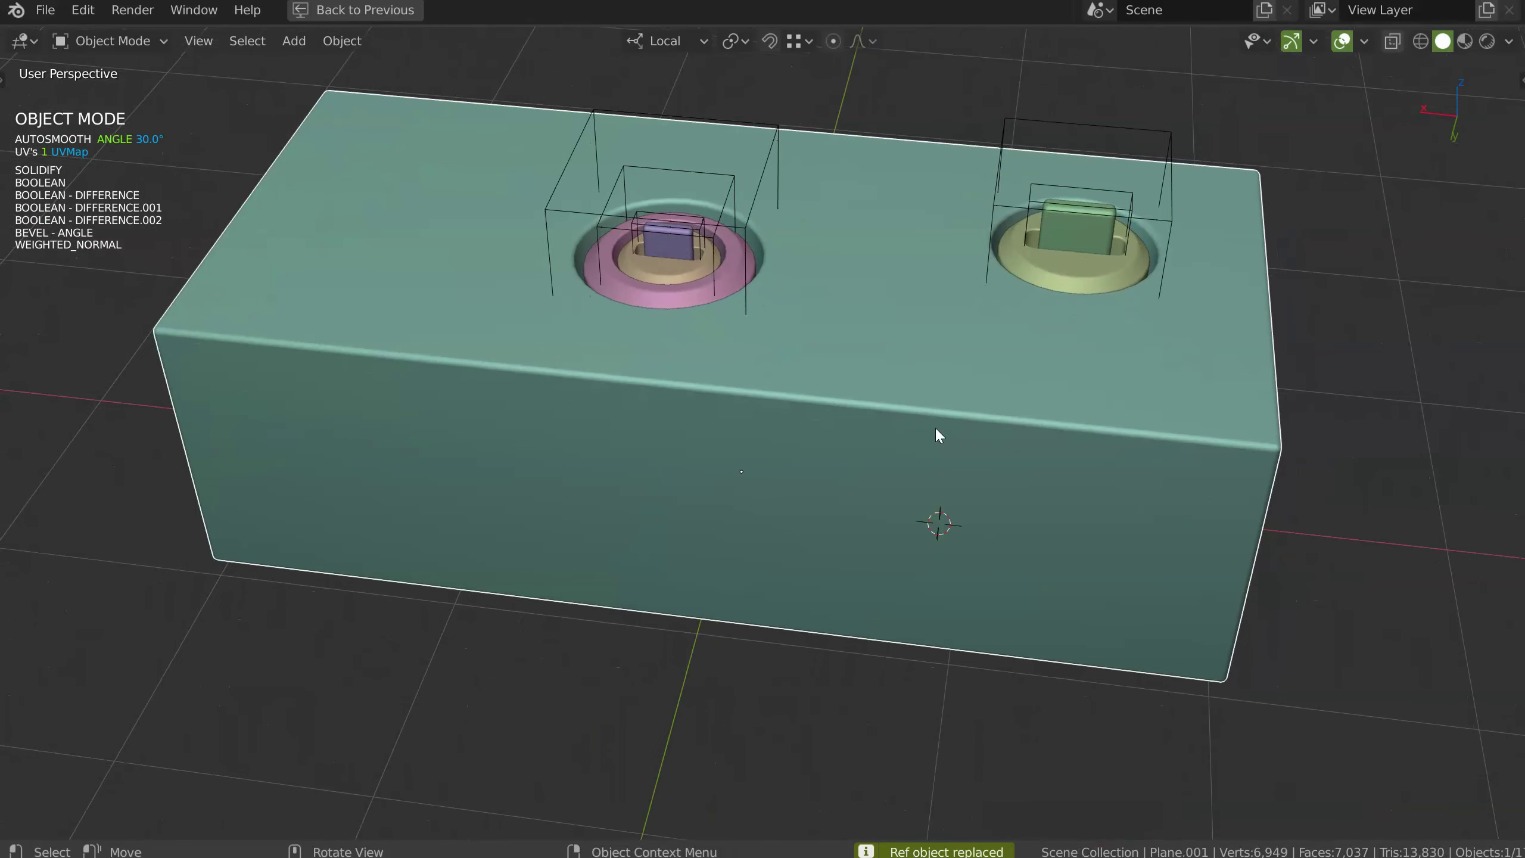
Duplicate the nested plug assembly with its cuts onto the block's opposite long side at the 3D cursor, then reselect the block
left_click(742, 232)
key("alt+s")
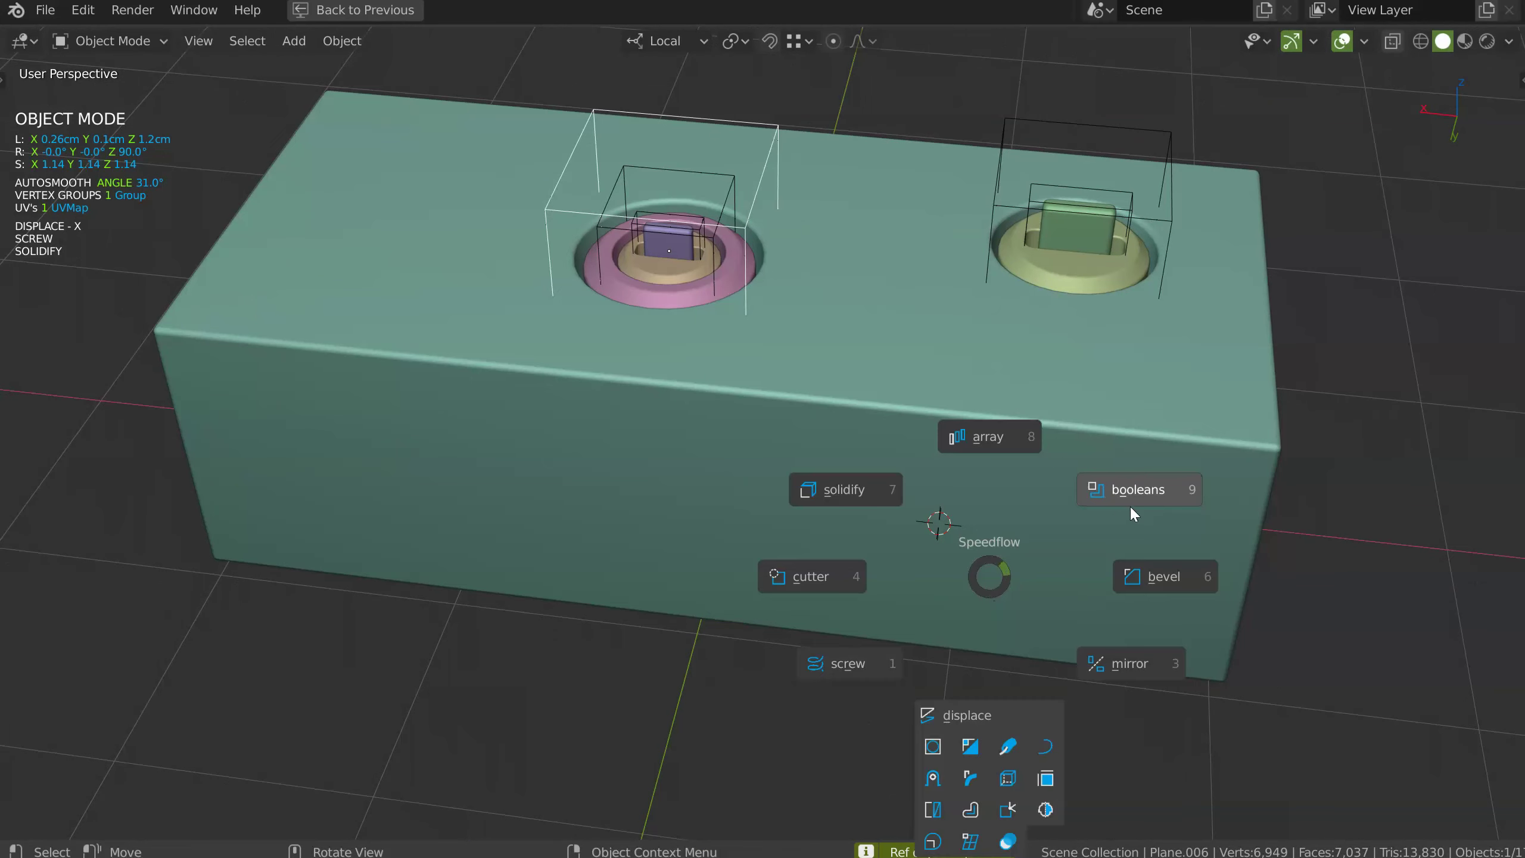
left_click(1147, 492)
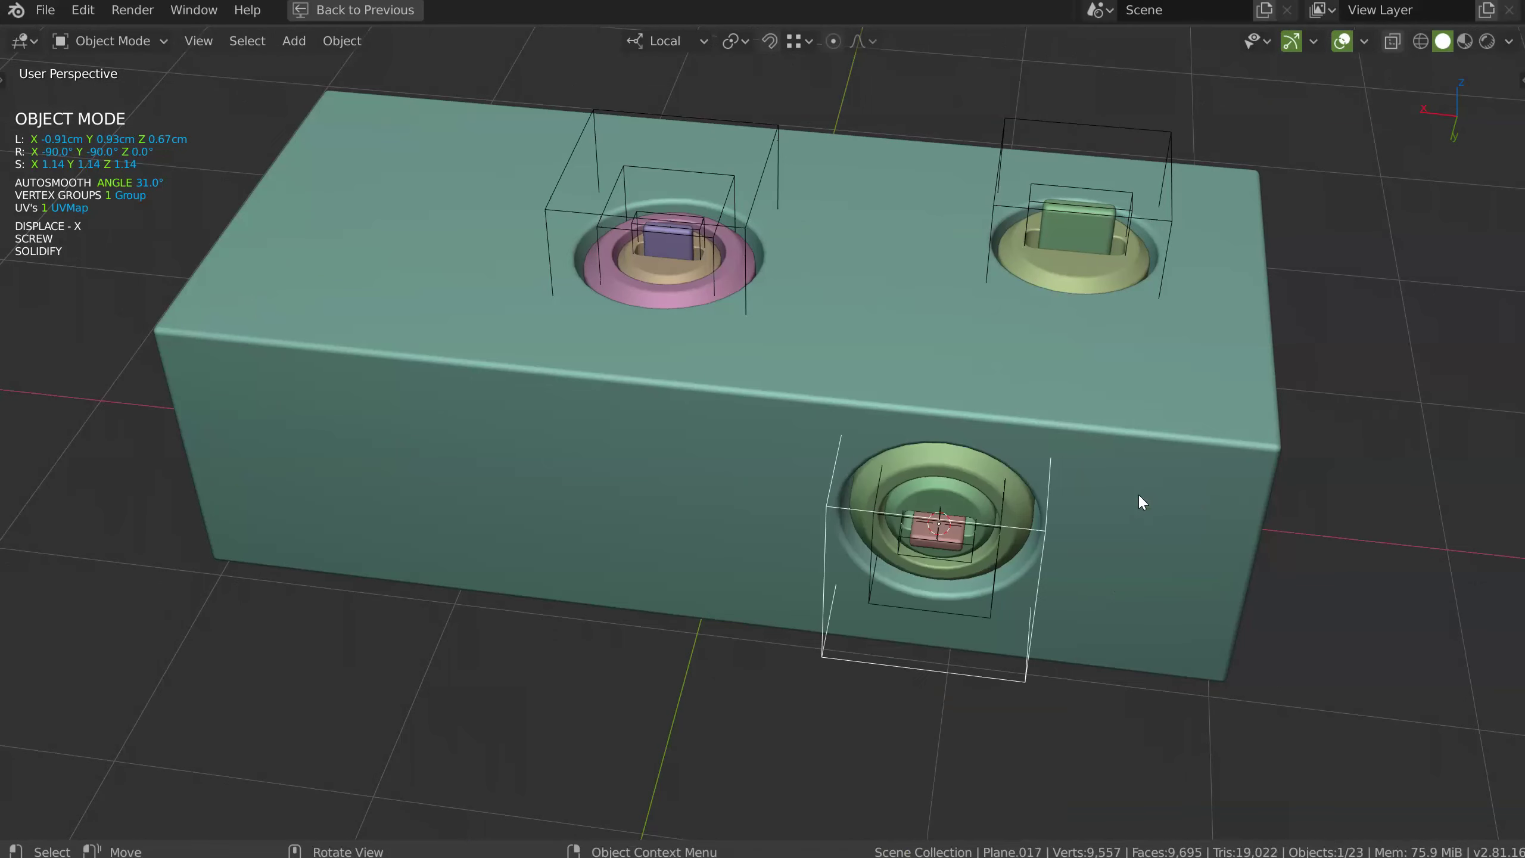
middle_click_drag(1117, 510, 973, 571)
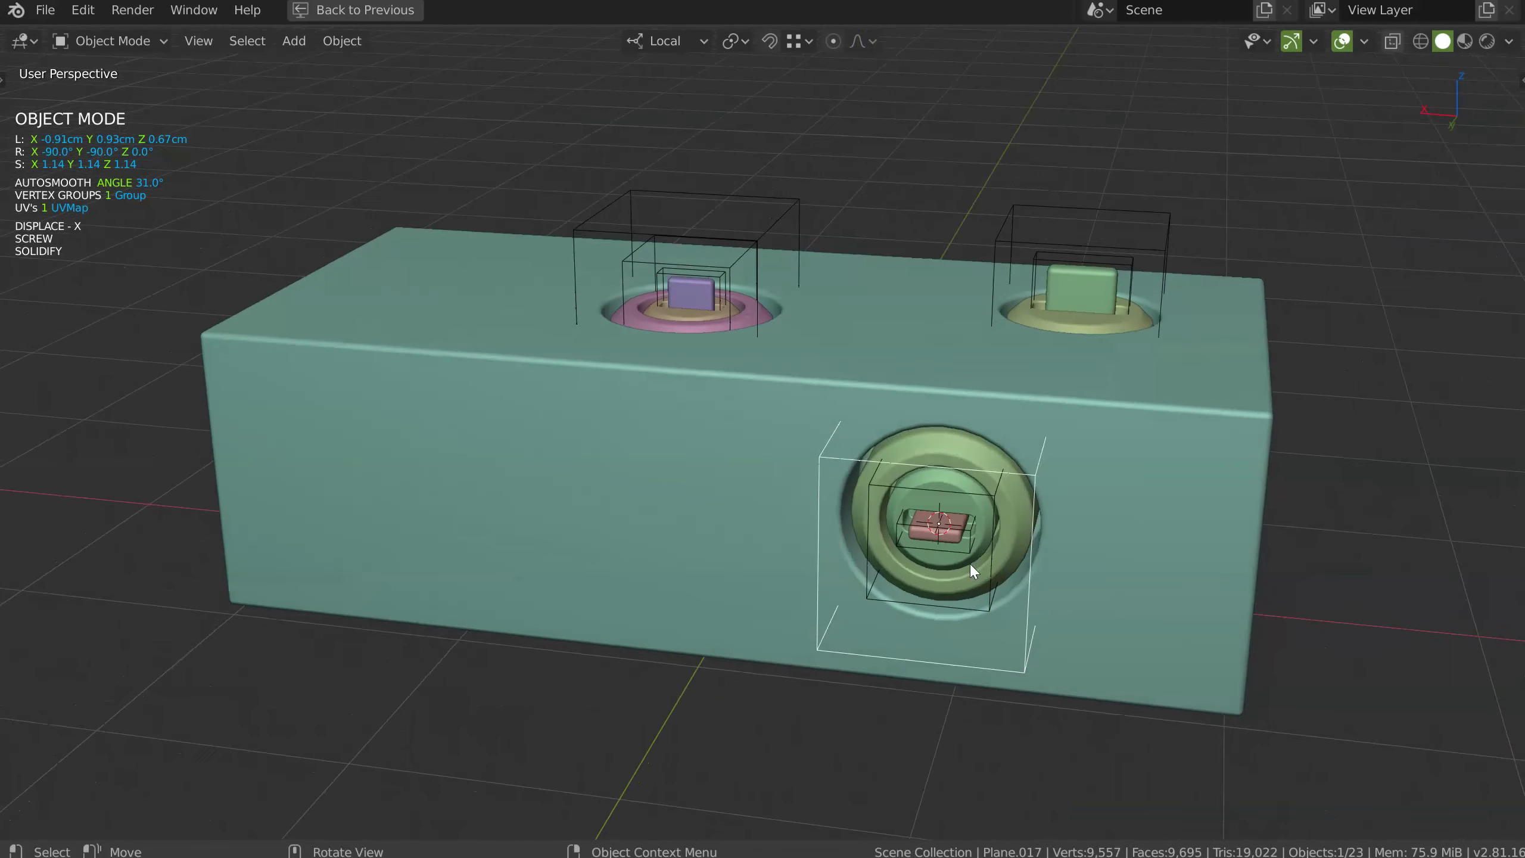
left_click(892, 595)
middle_click_drag(871, 544, 1000, 288)
scroll(962, 531, "down", 1)
middle_click_drag(977, 458, 742, 409)
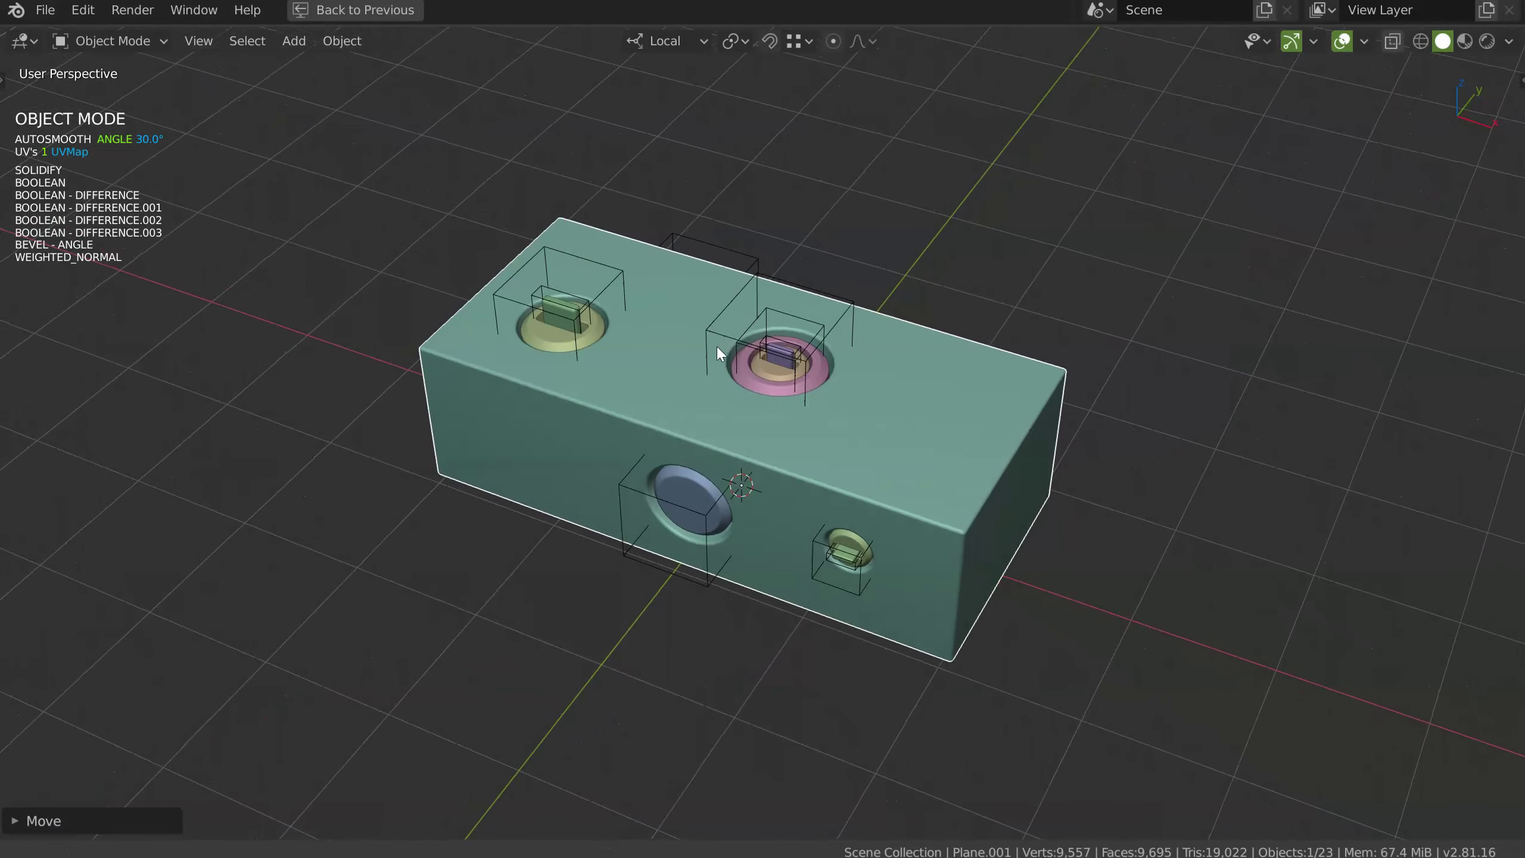
scroll(717, 349, "up", 1)
scroll(739, 374, "up", 1)
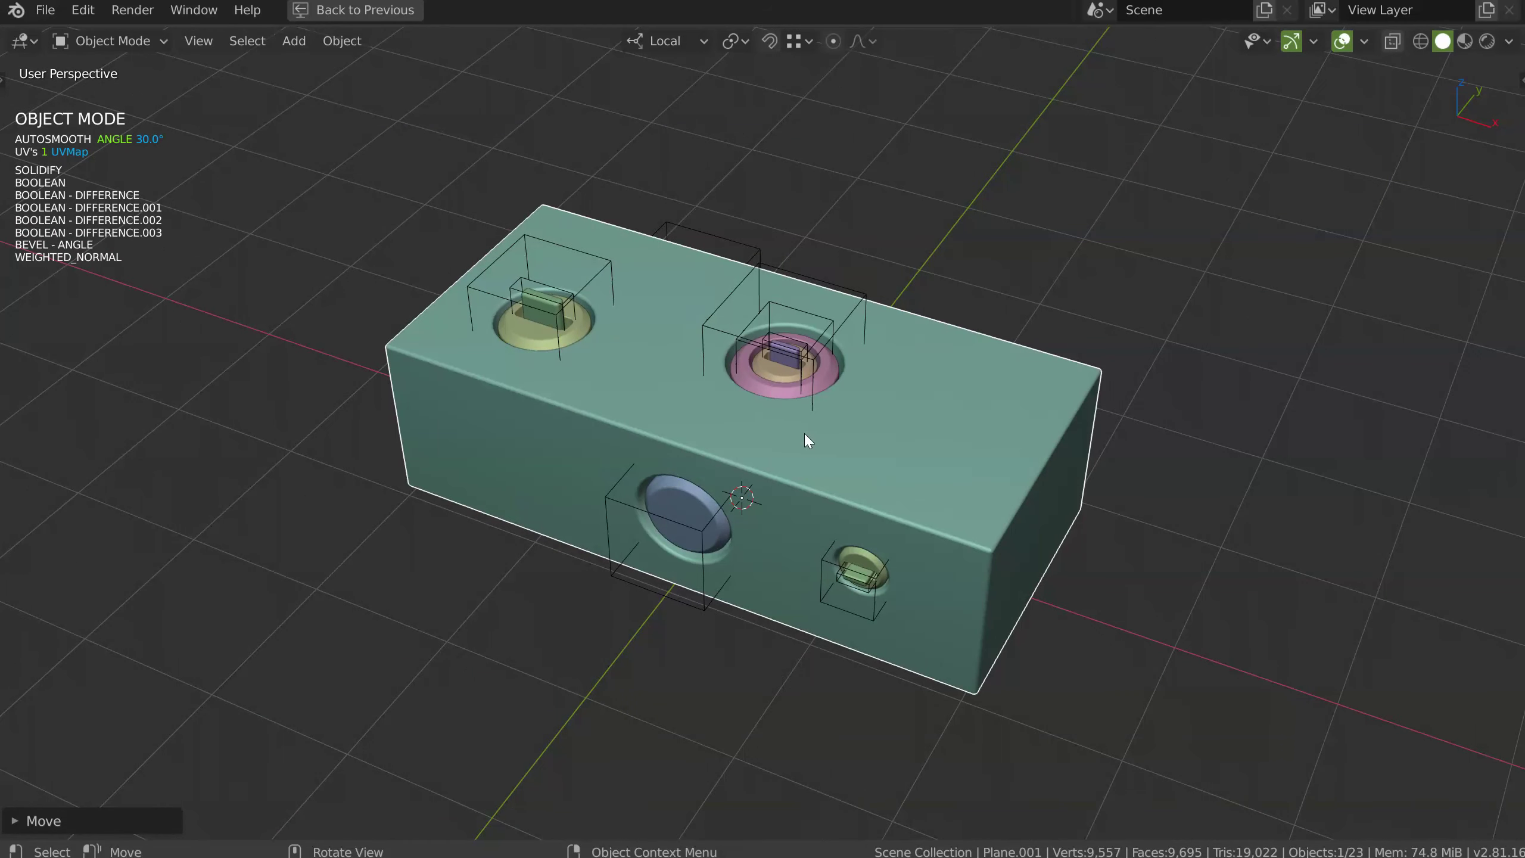
key("q")
left_click(618, 434)
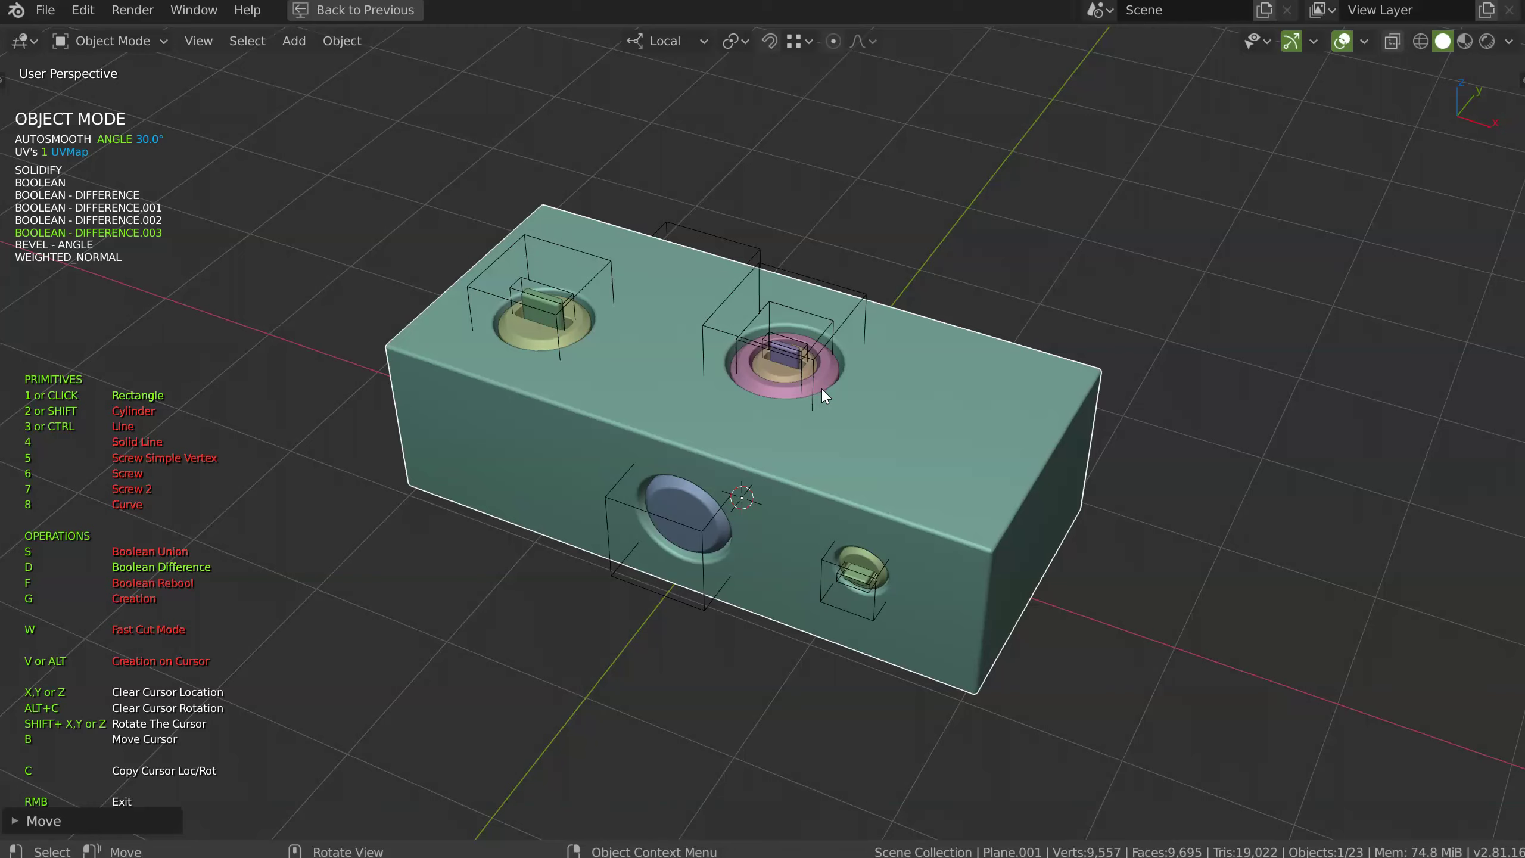
right_click(549, 448)
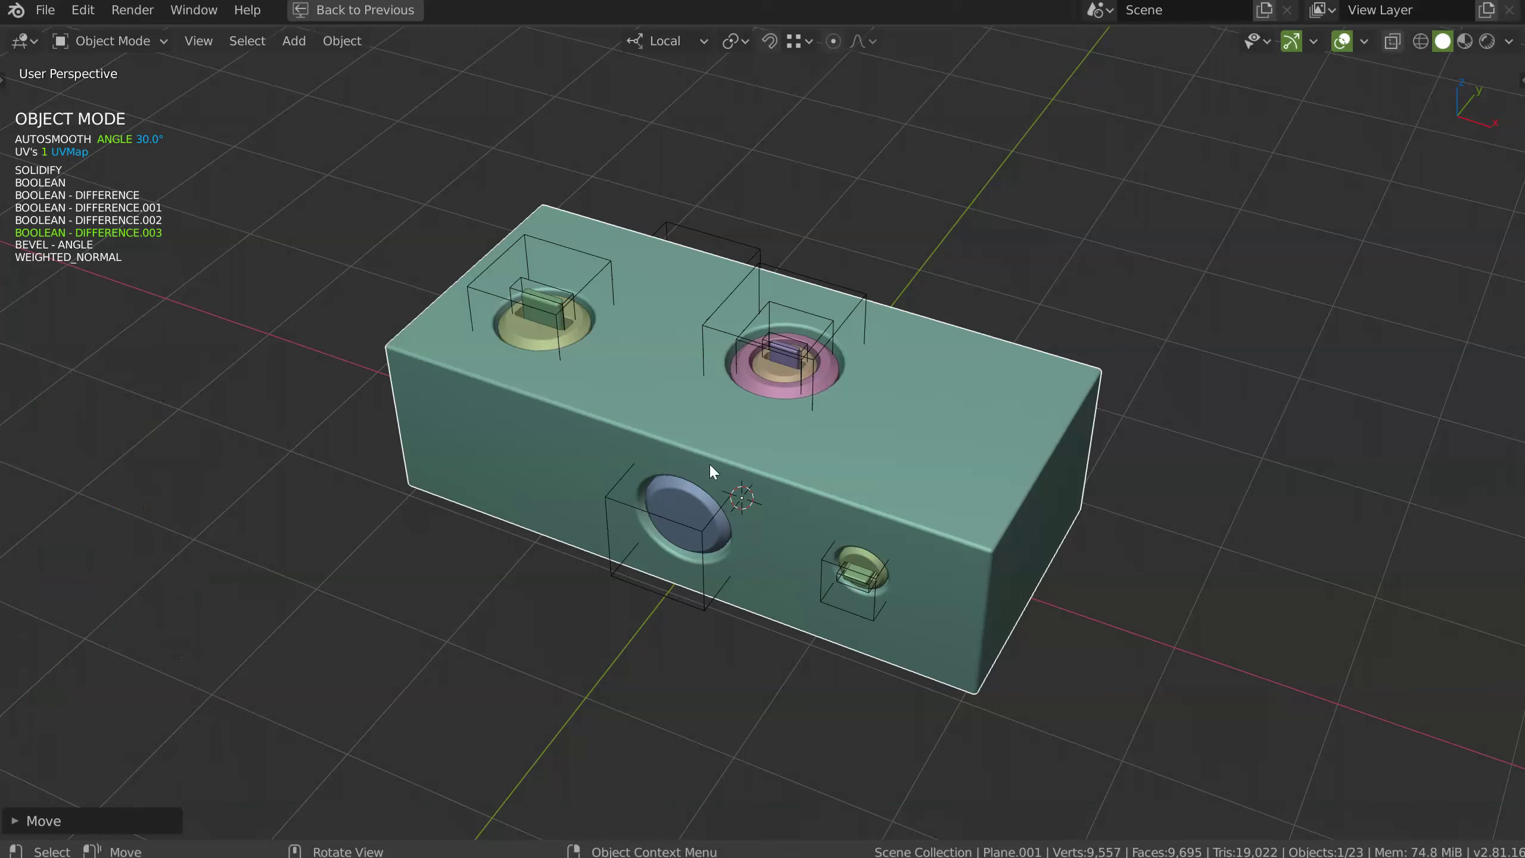
key("q")
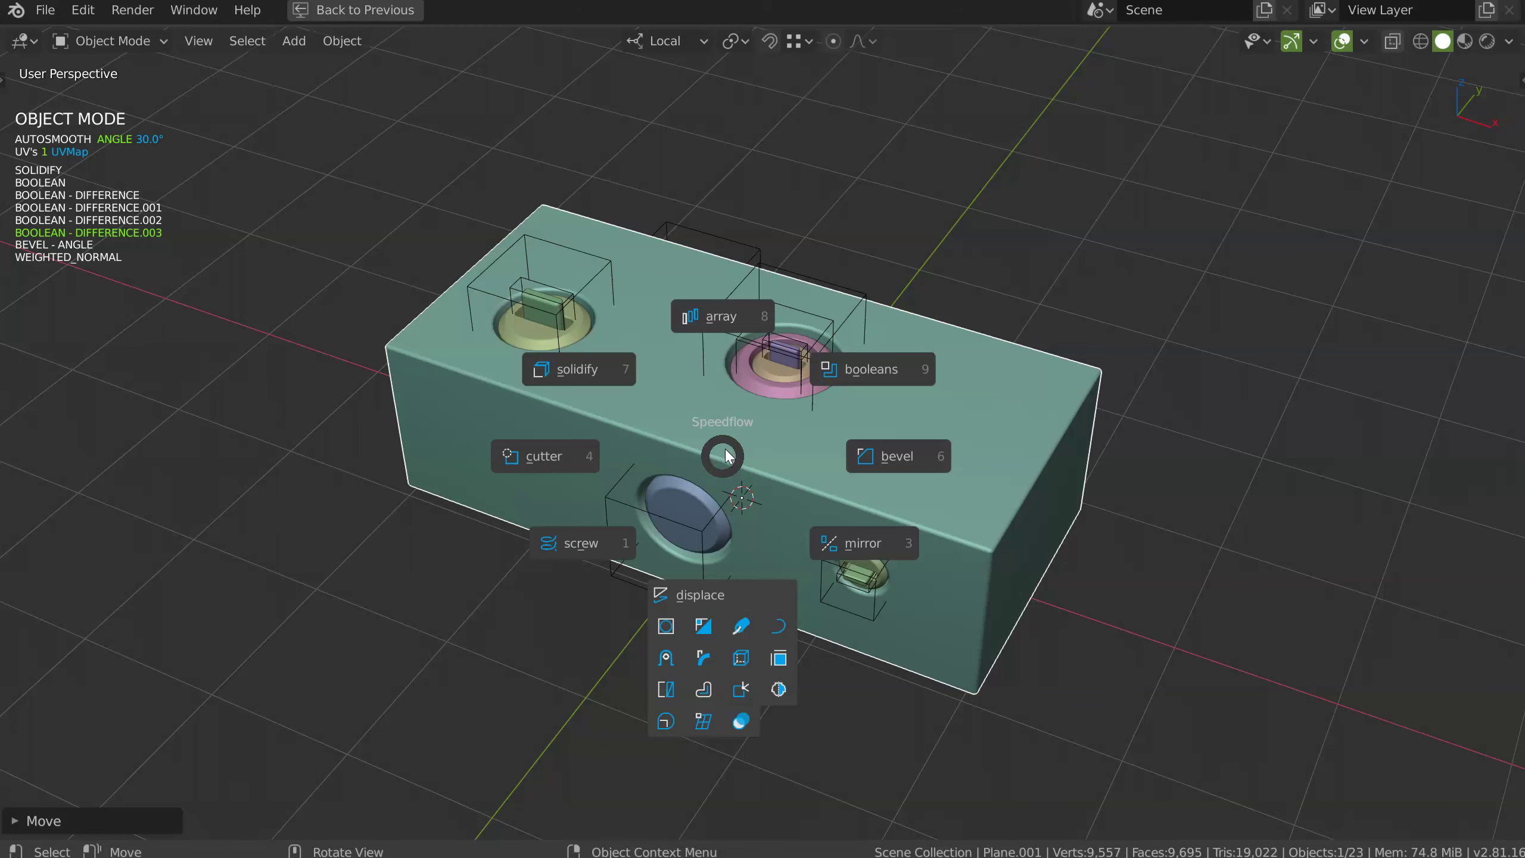
key("Escape")
middle_click_drag(699, 438, 738, 429)
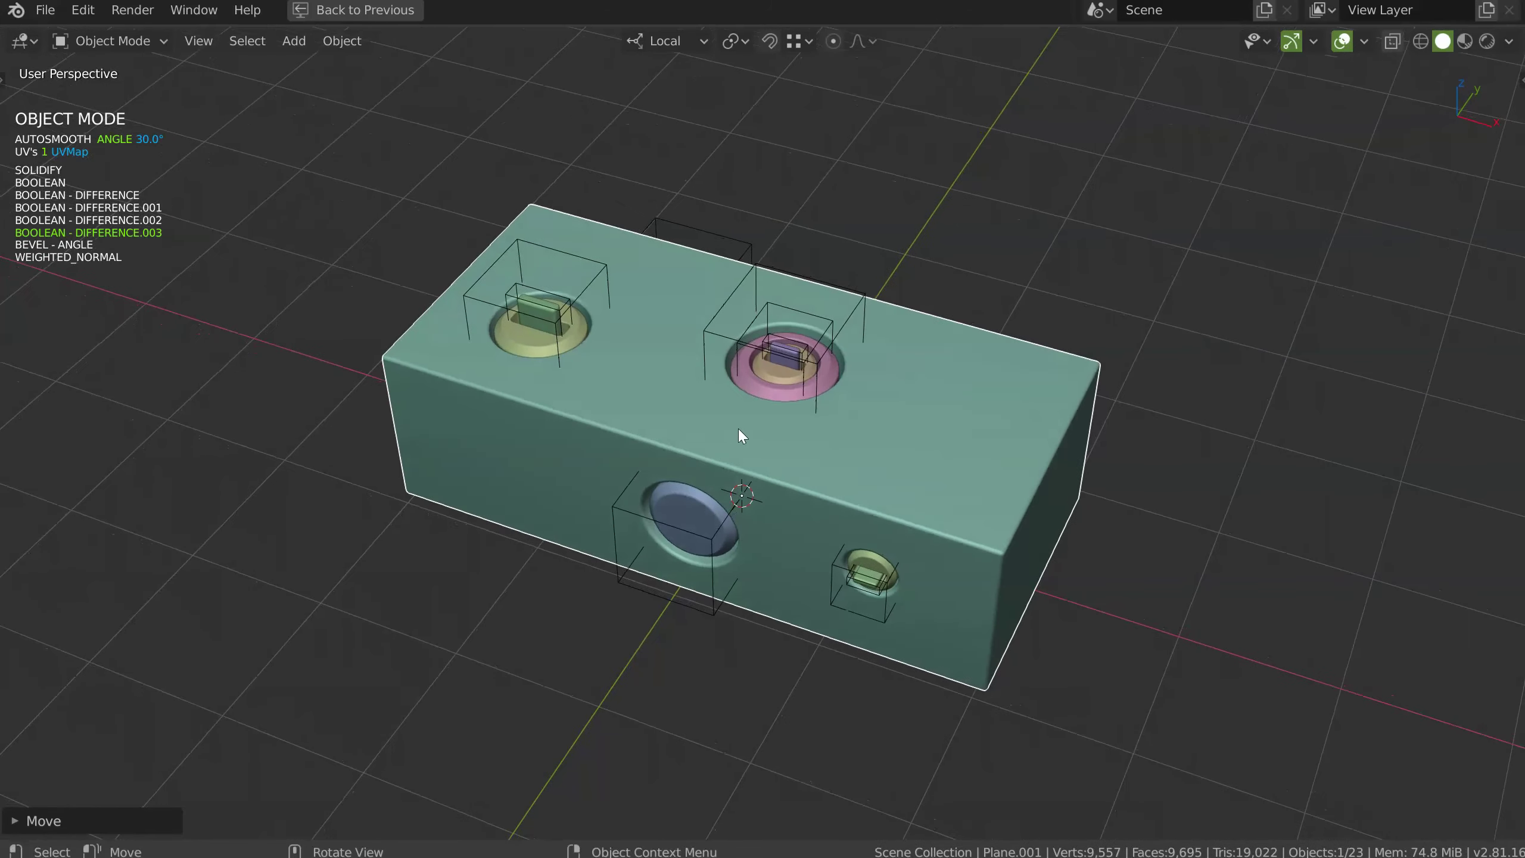
key("space")
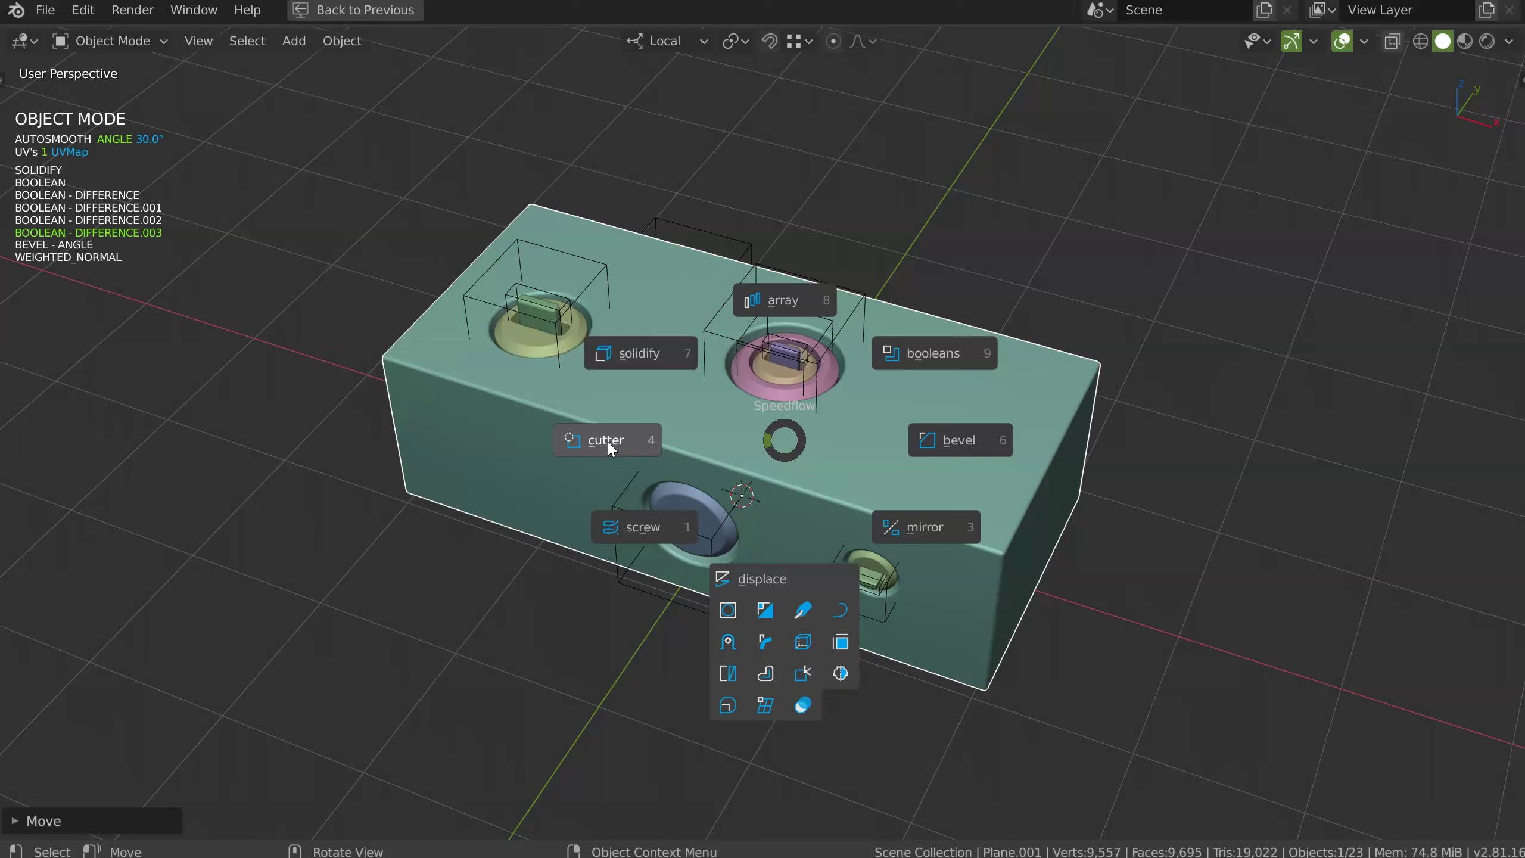
left_click(623, 441)
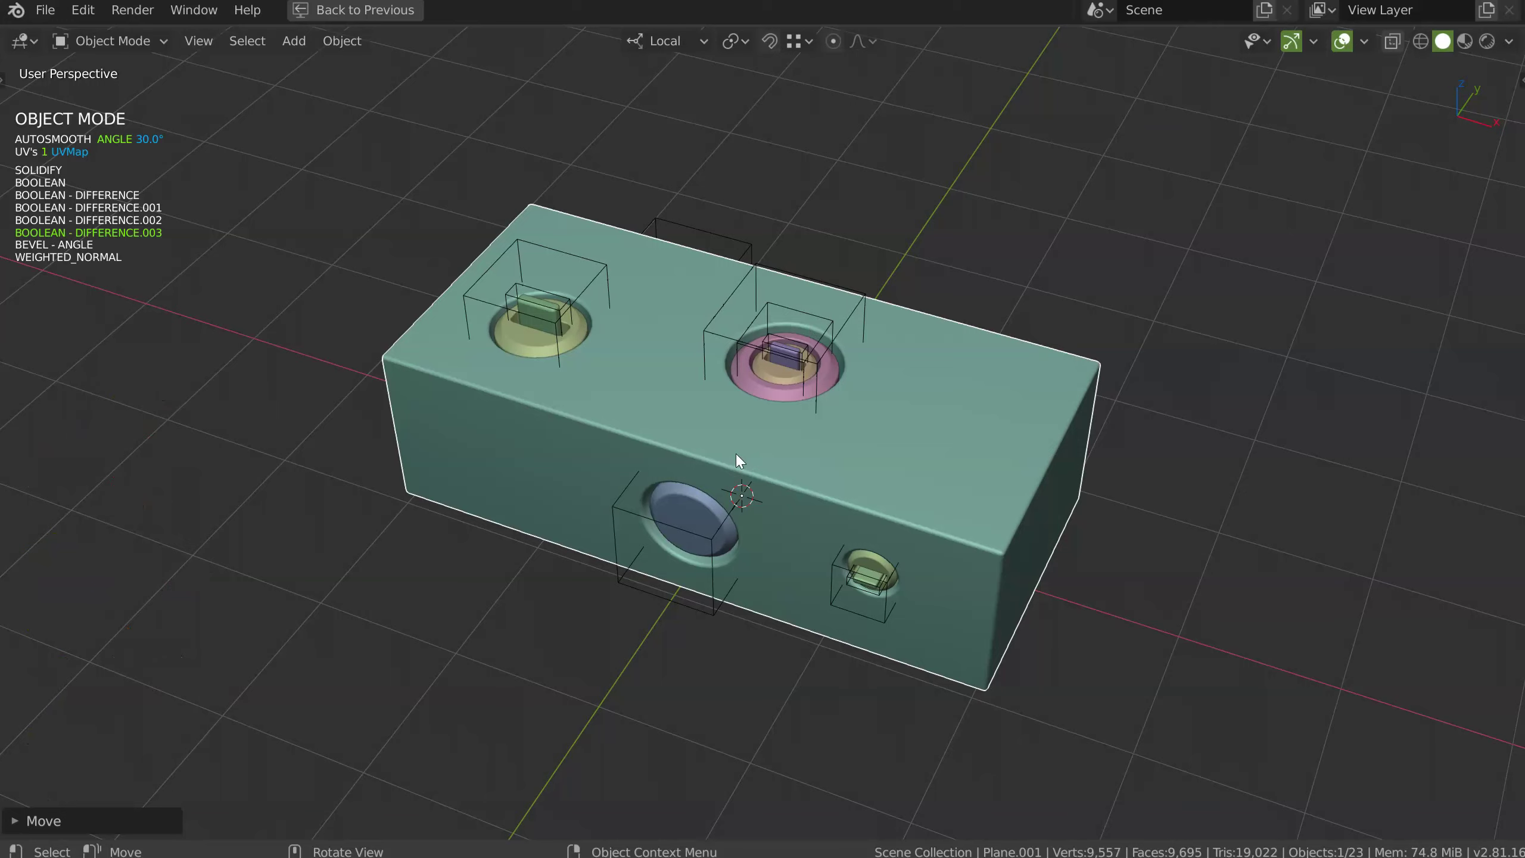
scroll(724, 434, "up", 1)
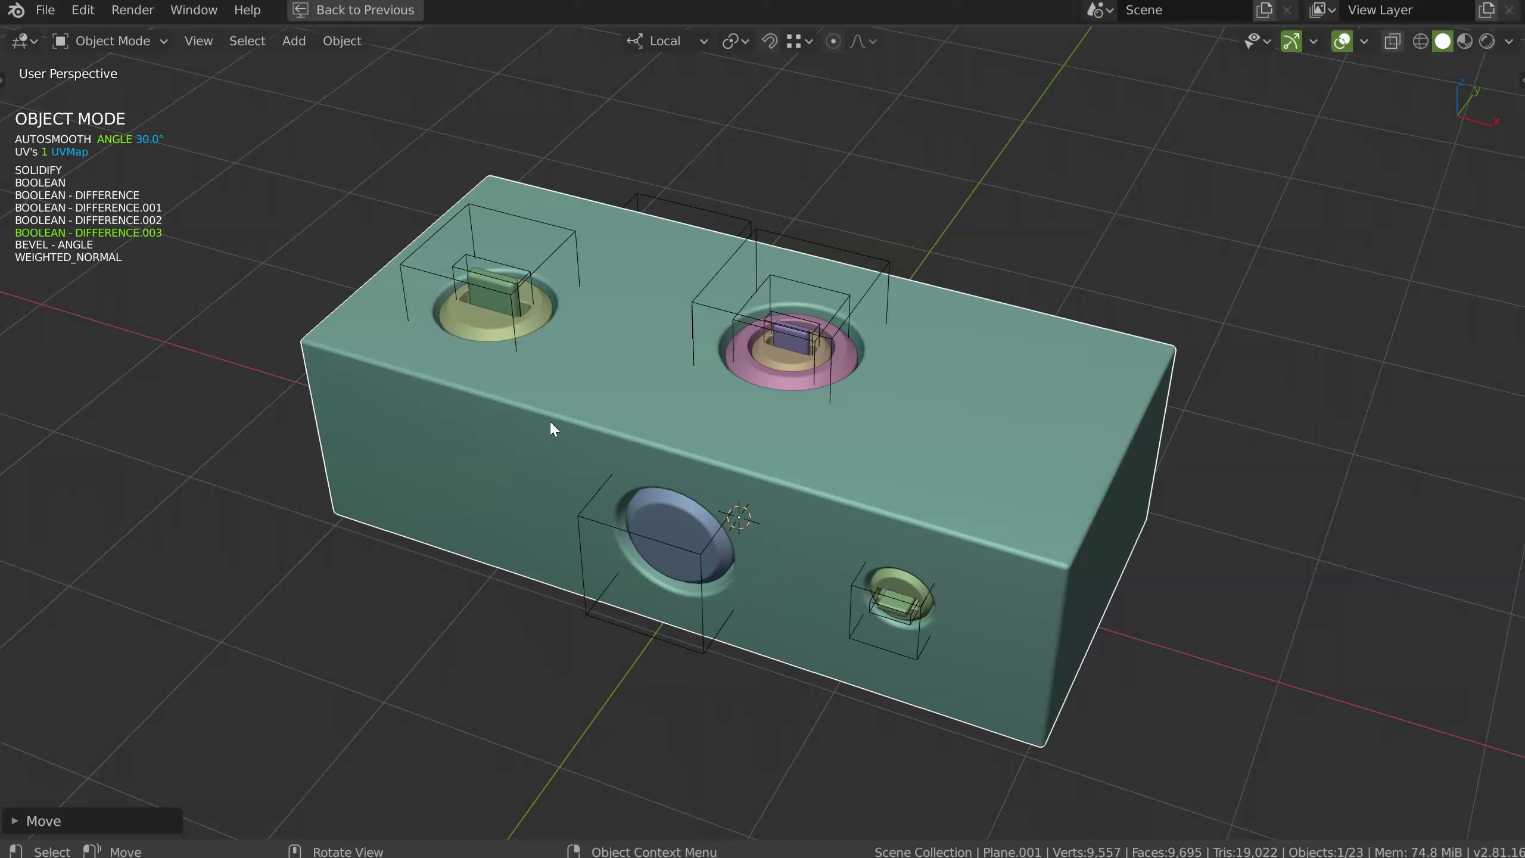
middle_click_drag(730, 465, 710, 436)
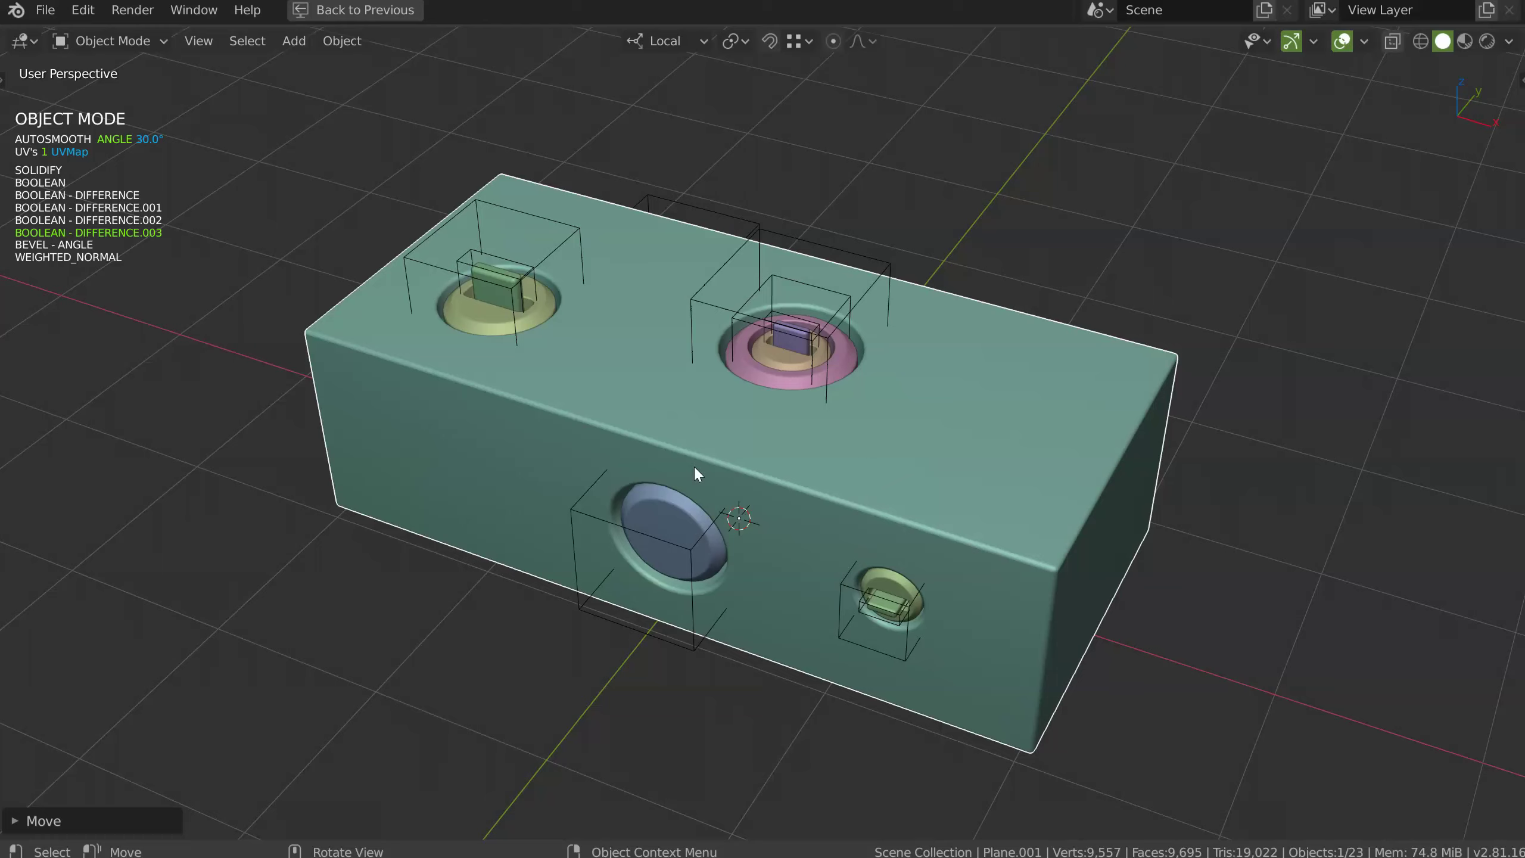
key("space")
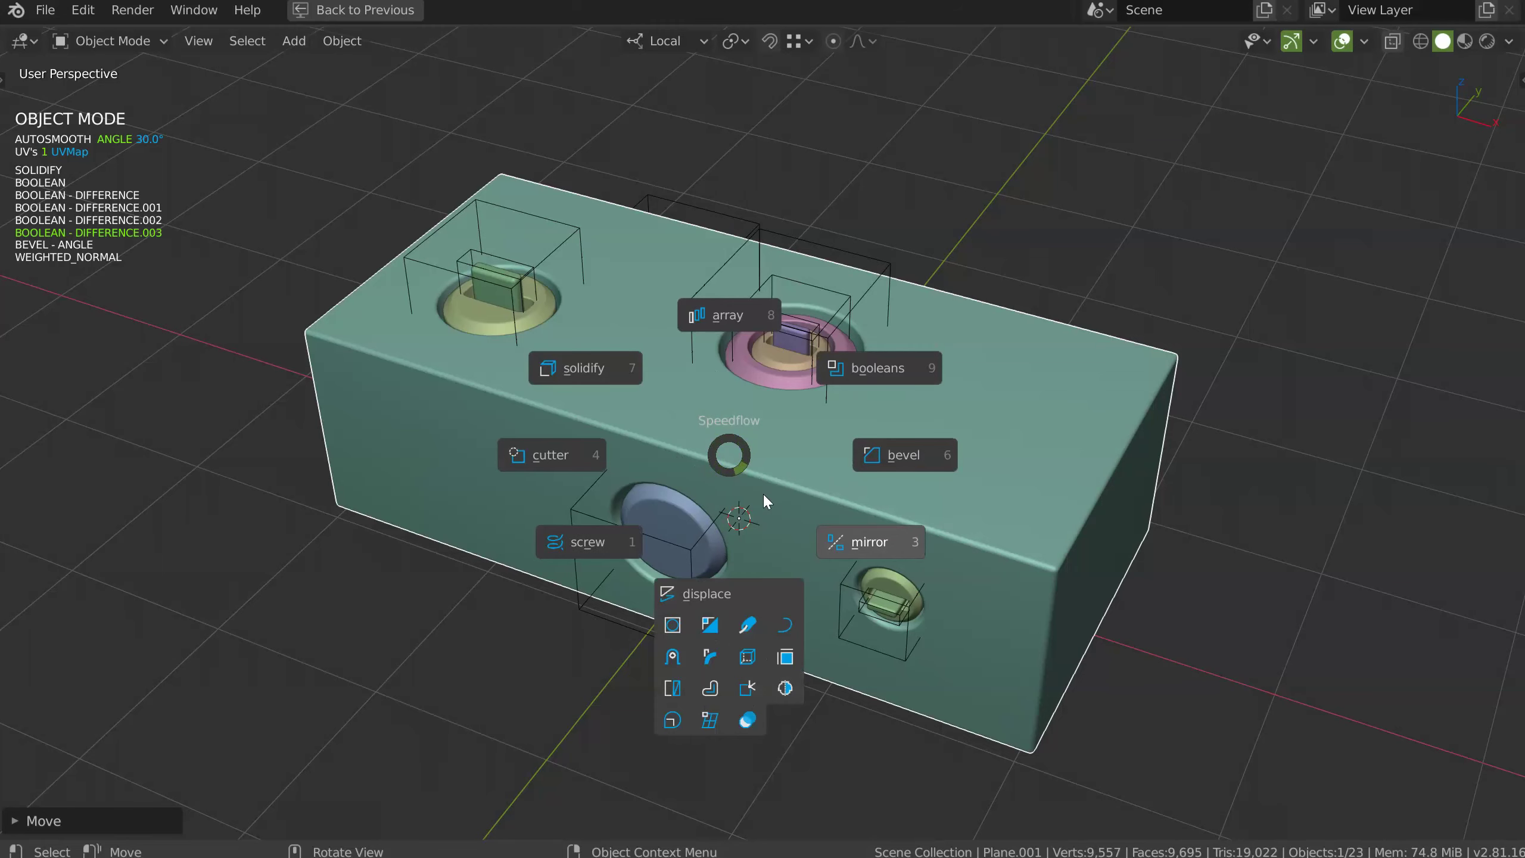
key("Escape")
middle_click_drag(747, 476, 708, 429)
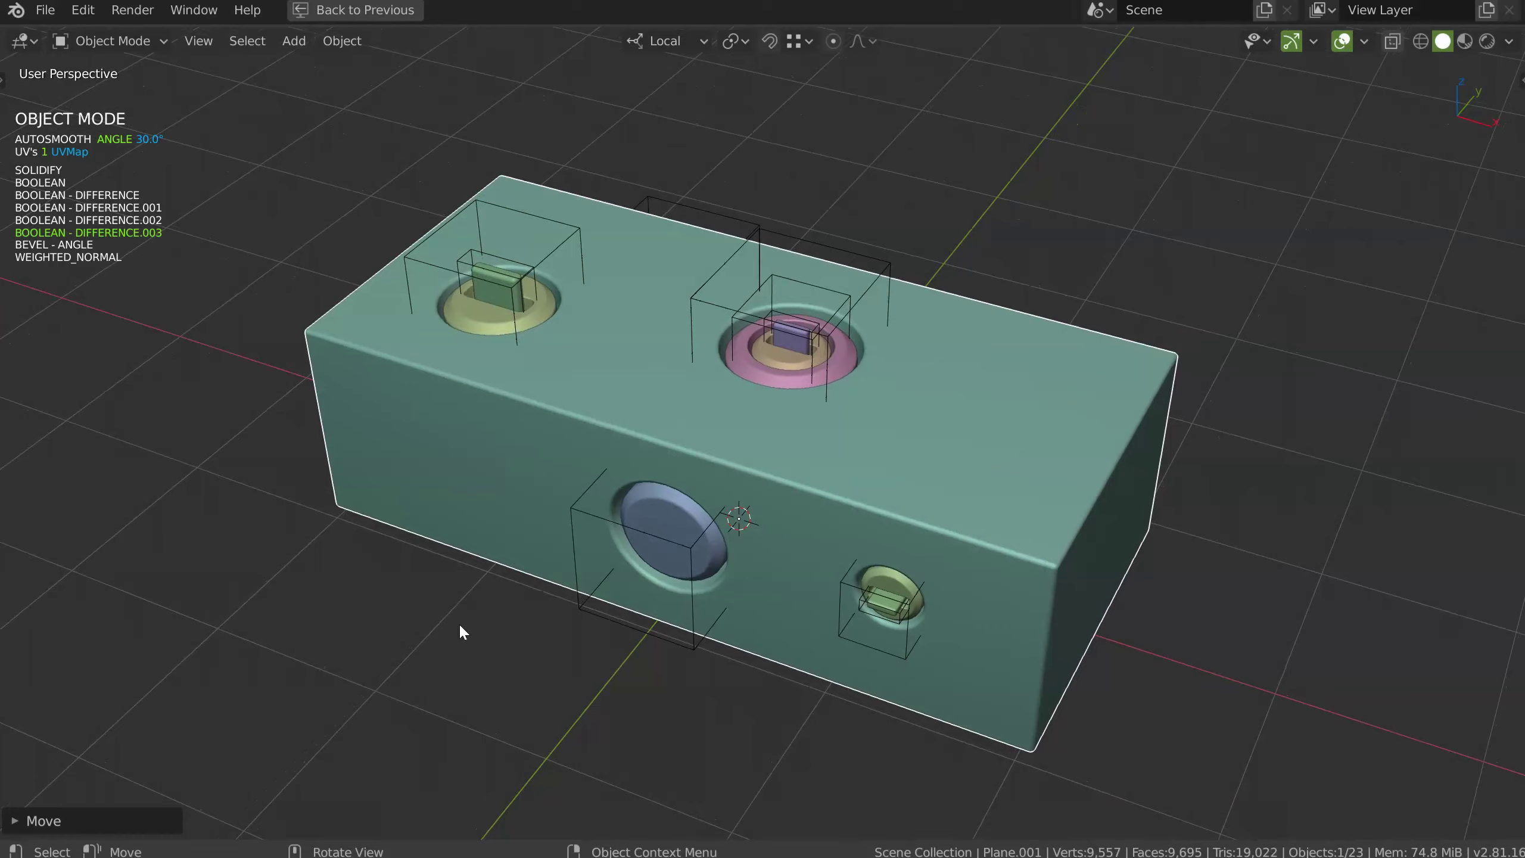